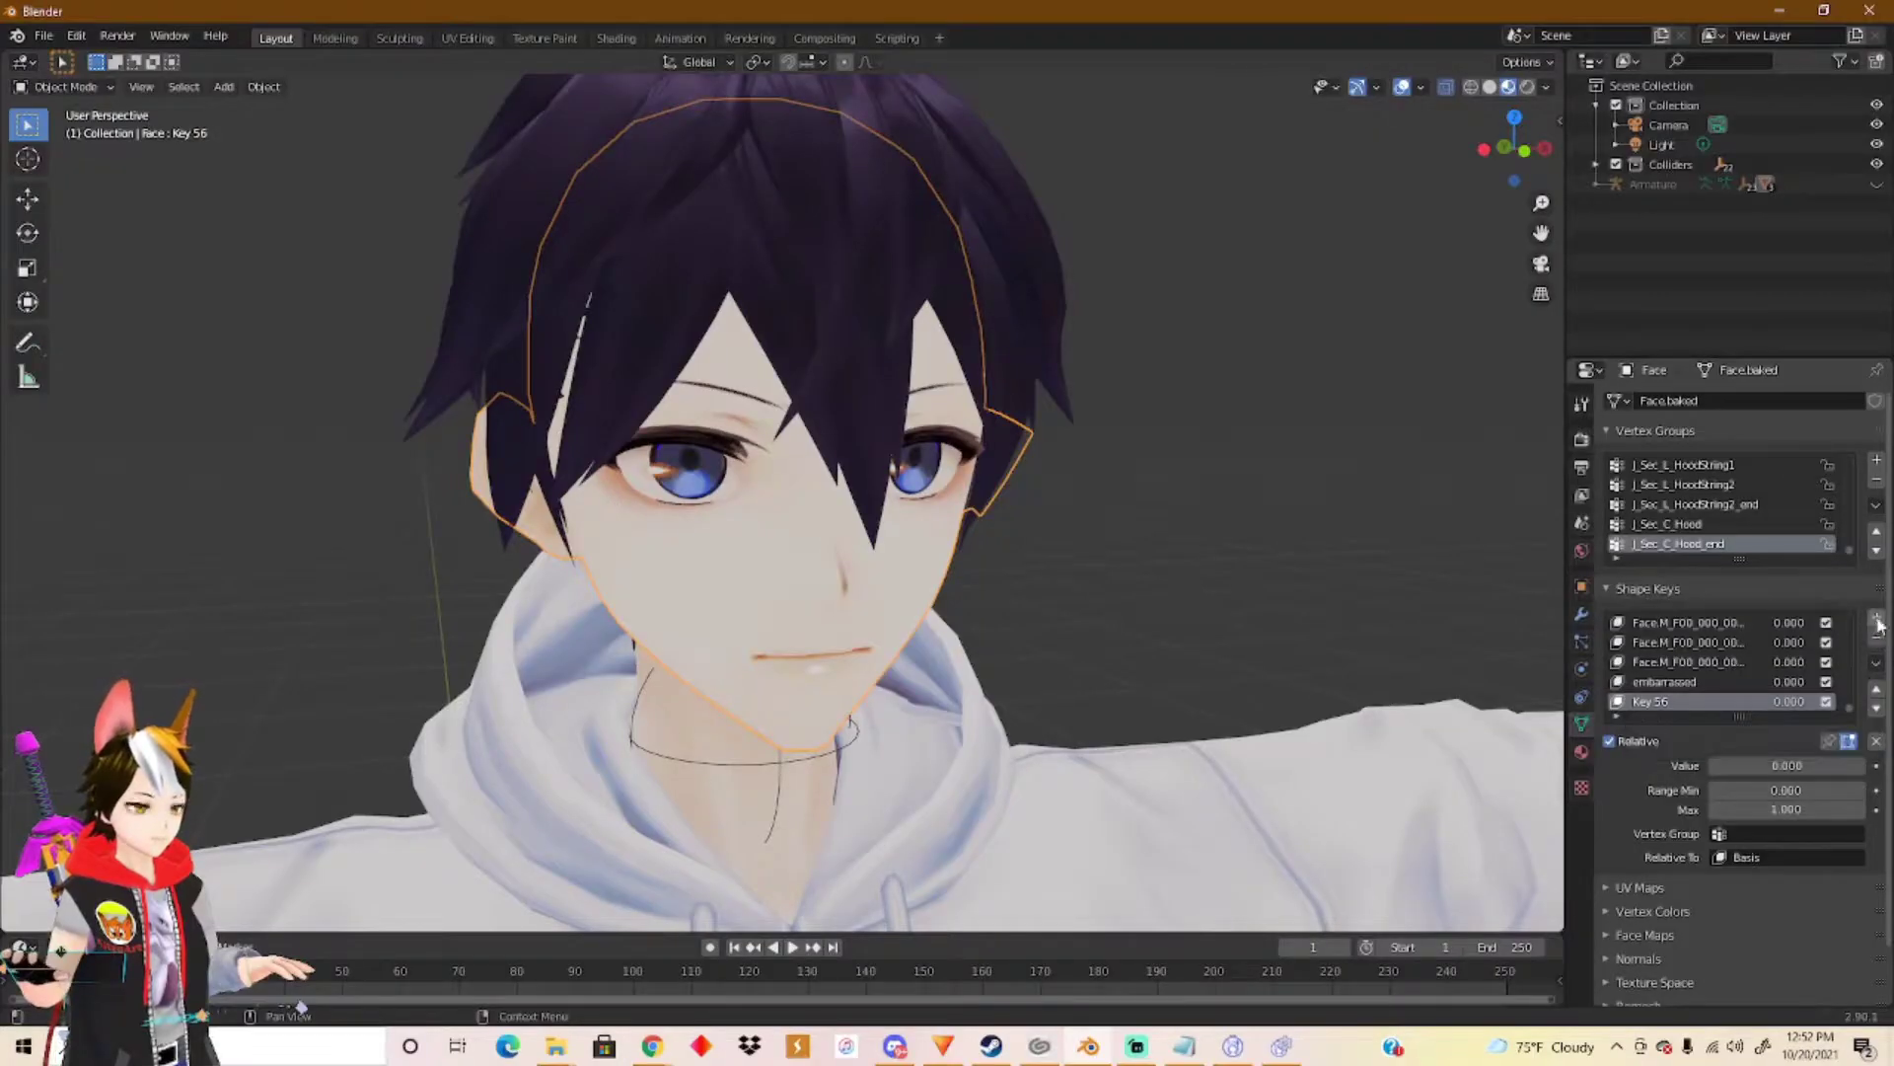
# Add a new shape key to the face mesh and name it "shocked".
pyautogui.click(1877, 623)
pyautogui.doubleClick(1659, 701)
pyautogui.write('sh')
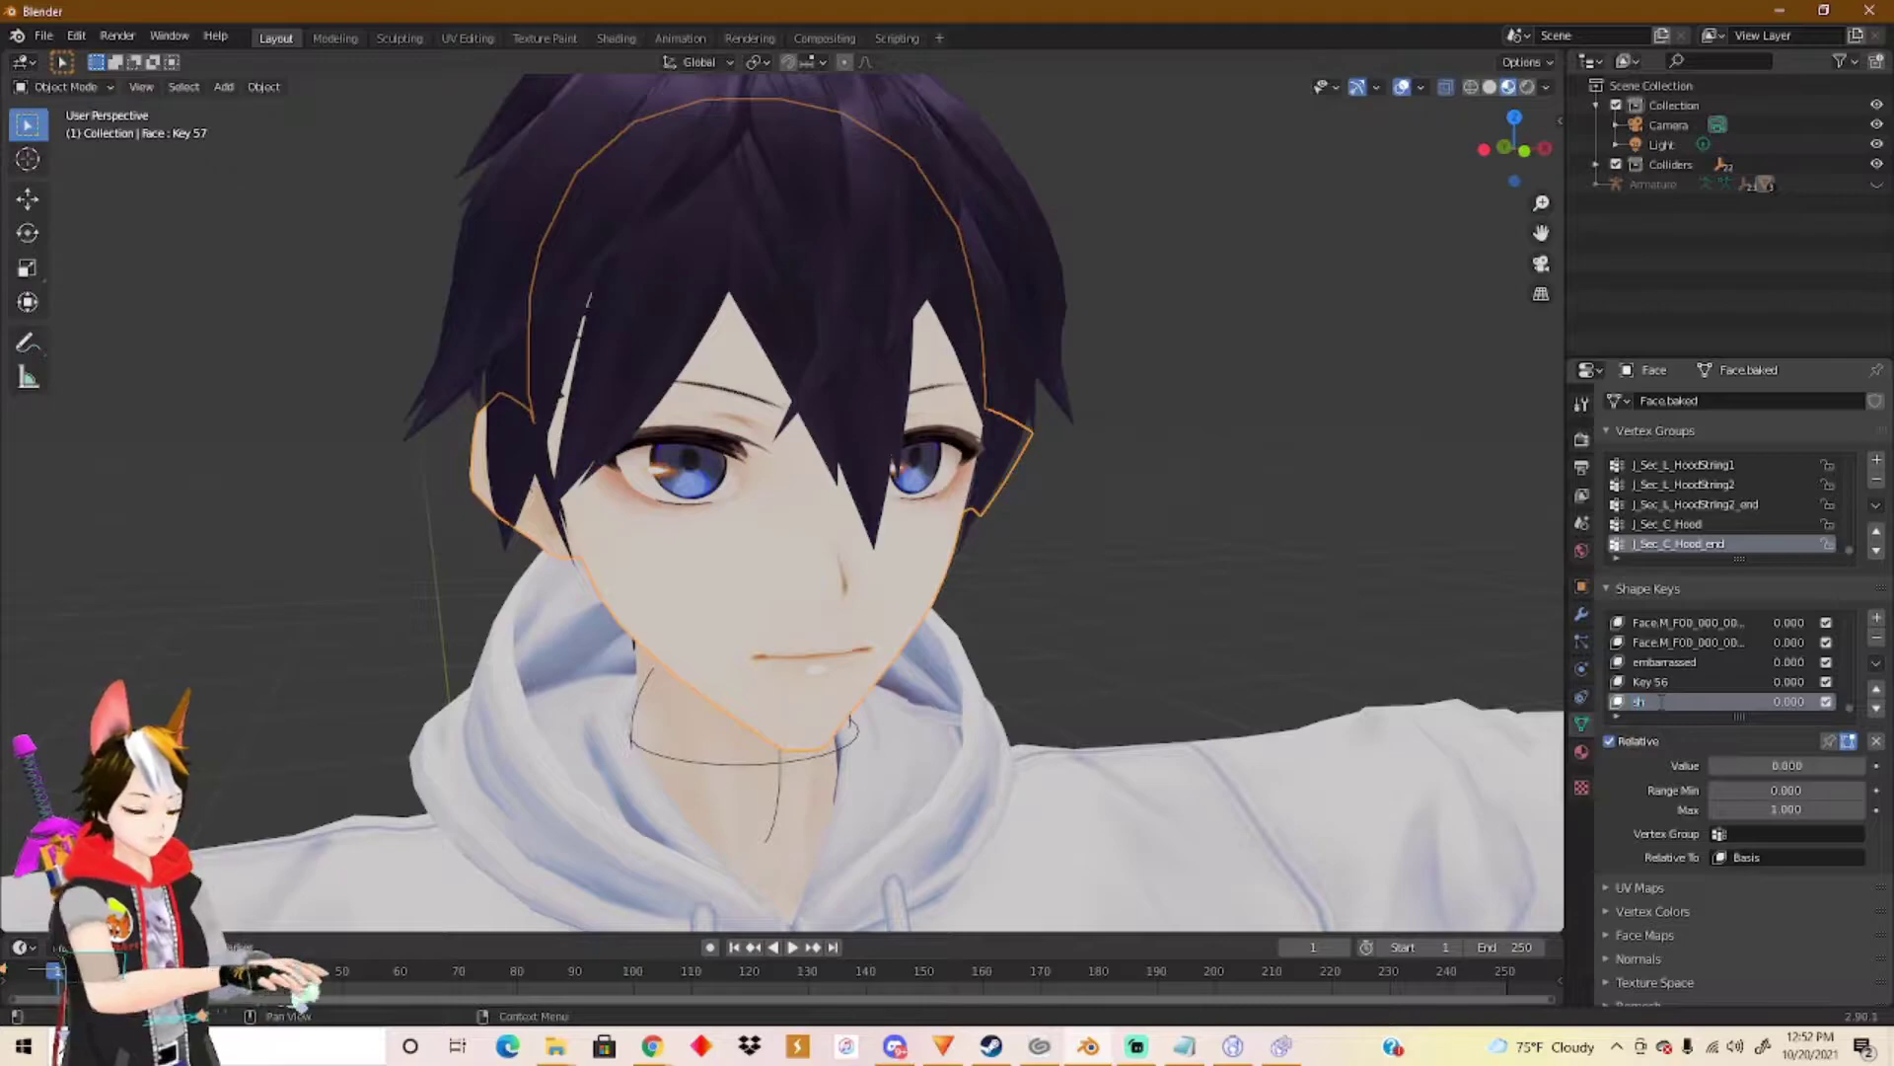
pyautogui.write('ocked')
pyautogui.press('Return')
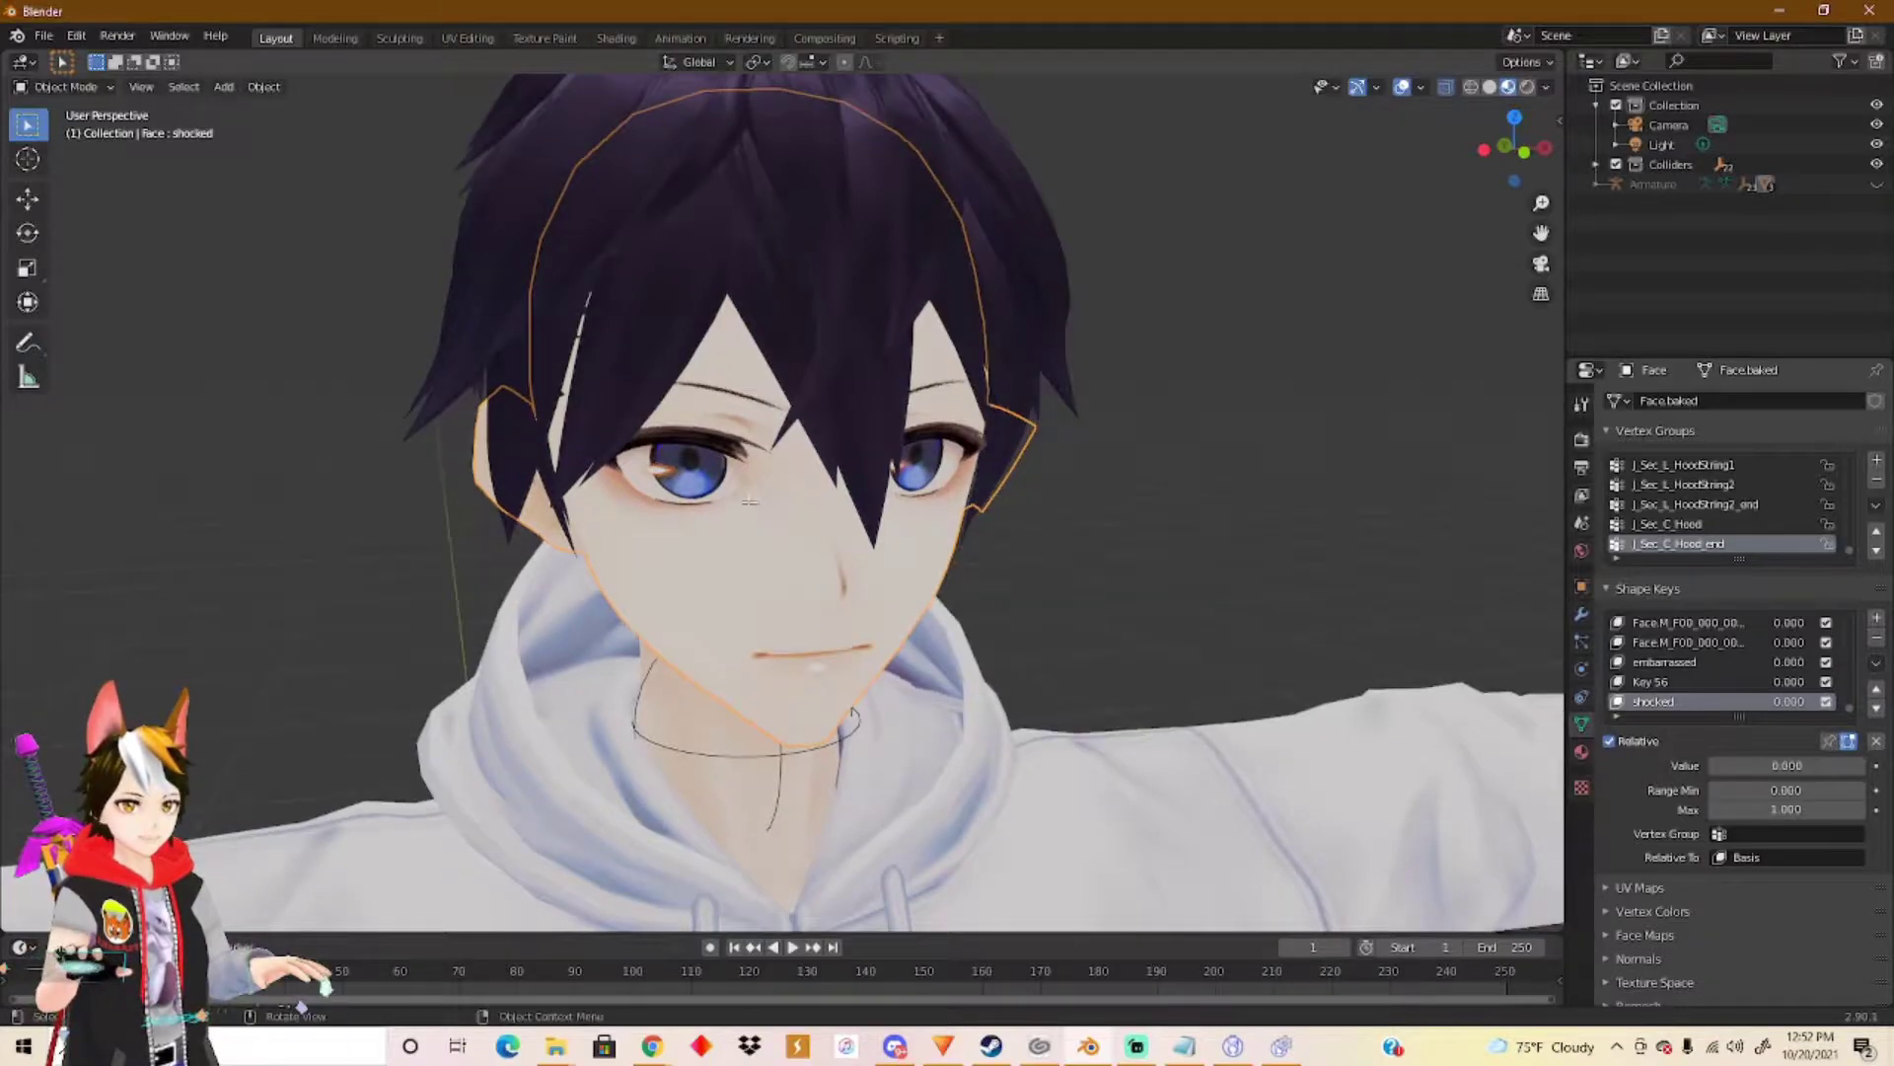
# In Edit Mode with solid shading, move the eye-area planes of the shocked shape key back into the head along the Y axis.
pyautogui.press('Tab')
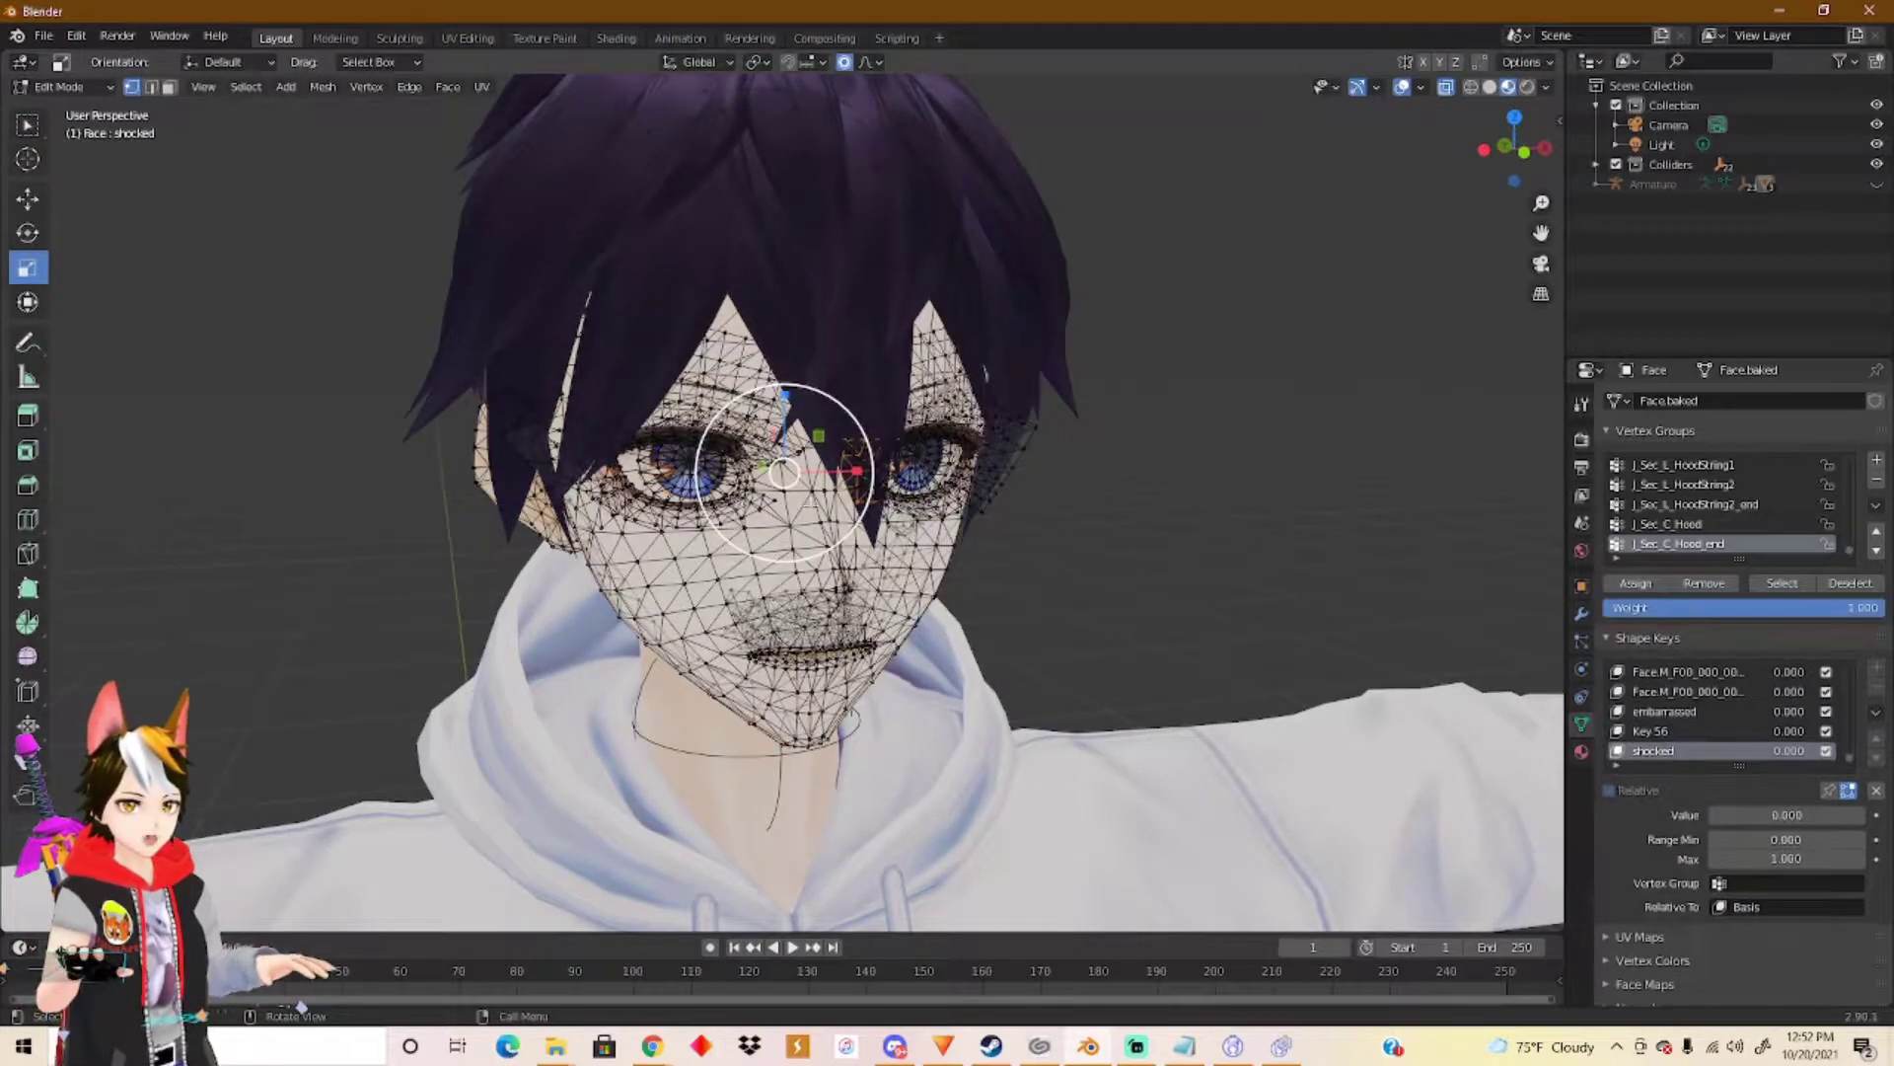
pyautogui.click(1490, 86)
pyautogui.scroll(3, 1095, 317)
pyautogui.moveTo(1095, 316)
pyautogui.mouseDown(button='middle')
pyautogui.moveTo(867, 562)
pyautogui.moveTo(911, 614)
pyautogui.mouseUp(button='middle')
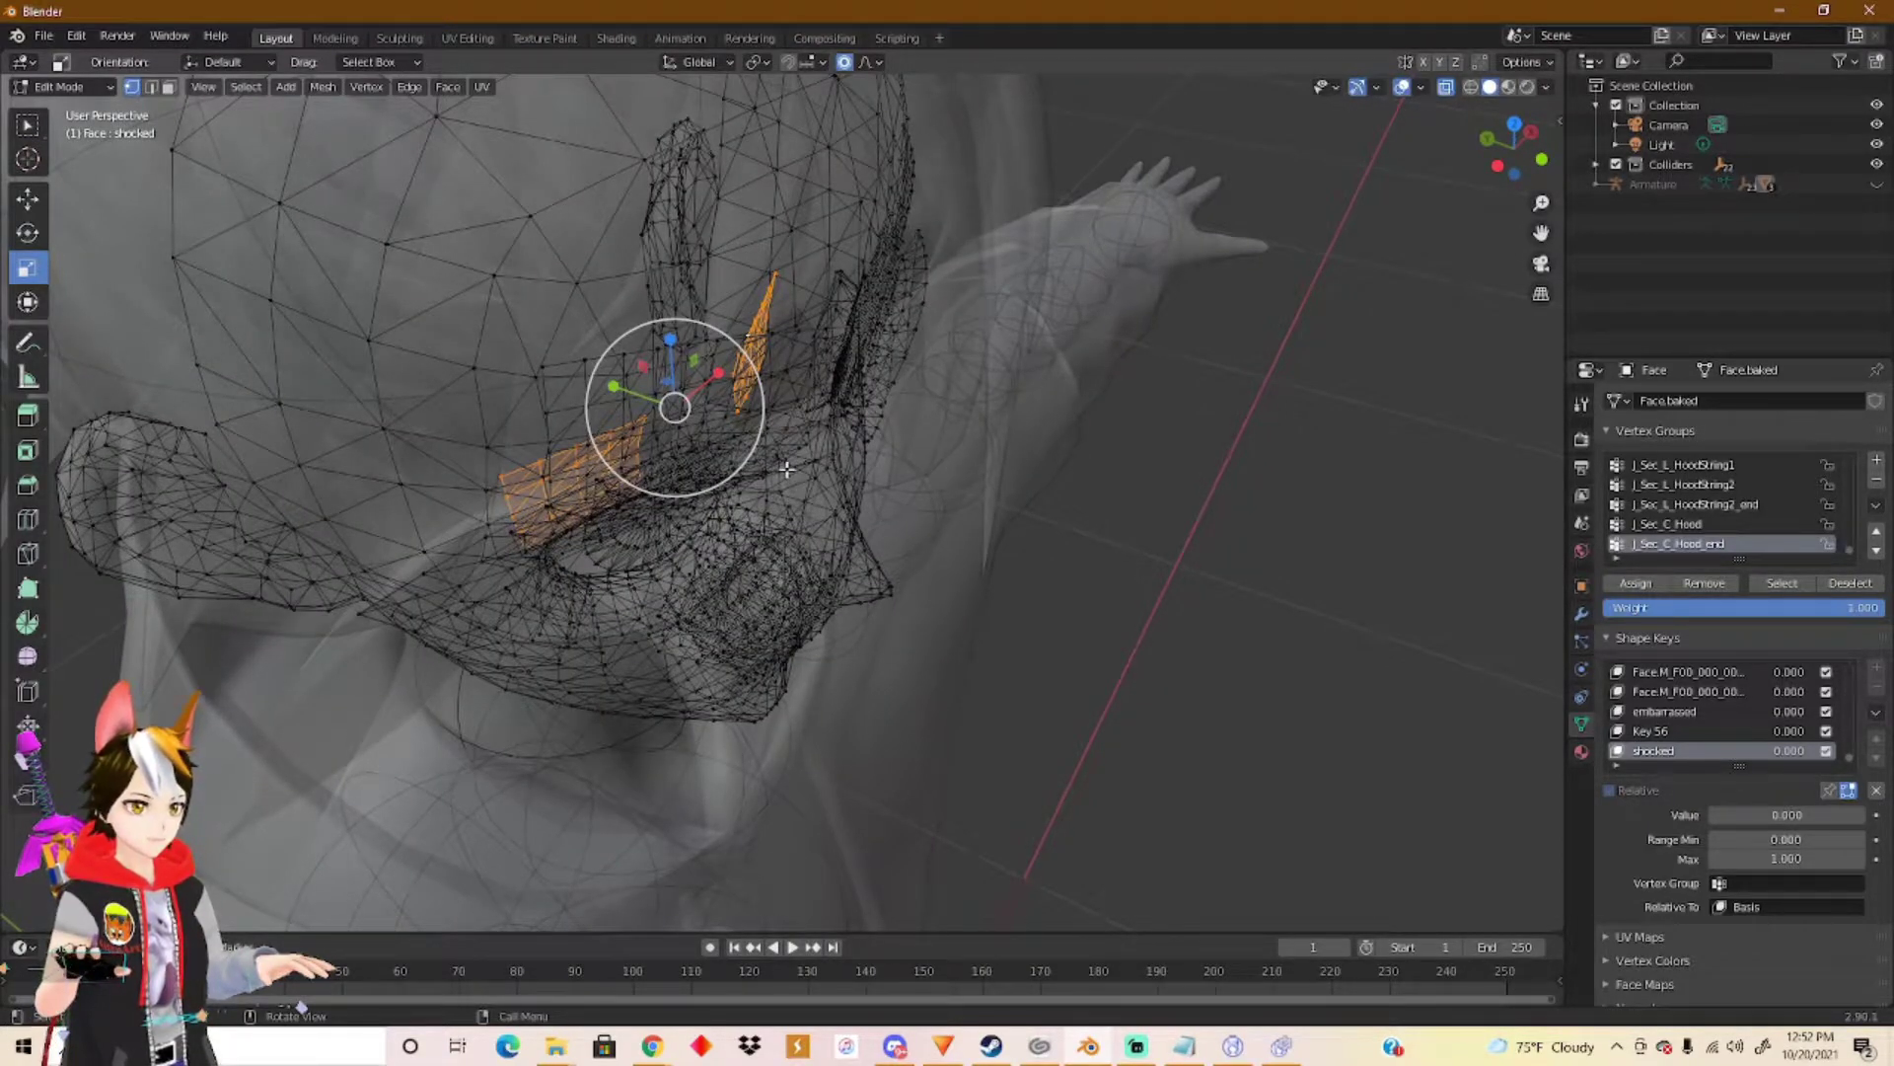
pyautogui.press('g')
pyautogui.click(705, 441)
pyautogui.moveTo(705, 441); pyautogui.dragTo(611, 395, button='middle')
pyautogui.press('g')
pyautogui.press('y')
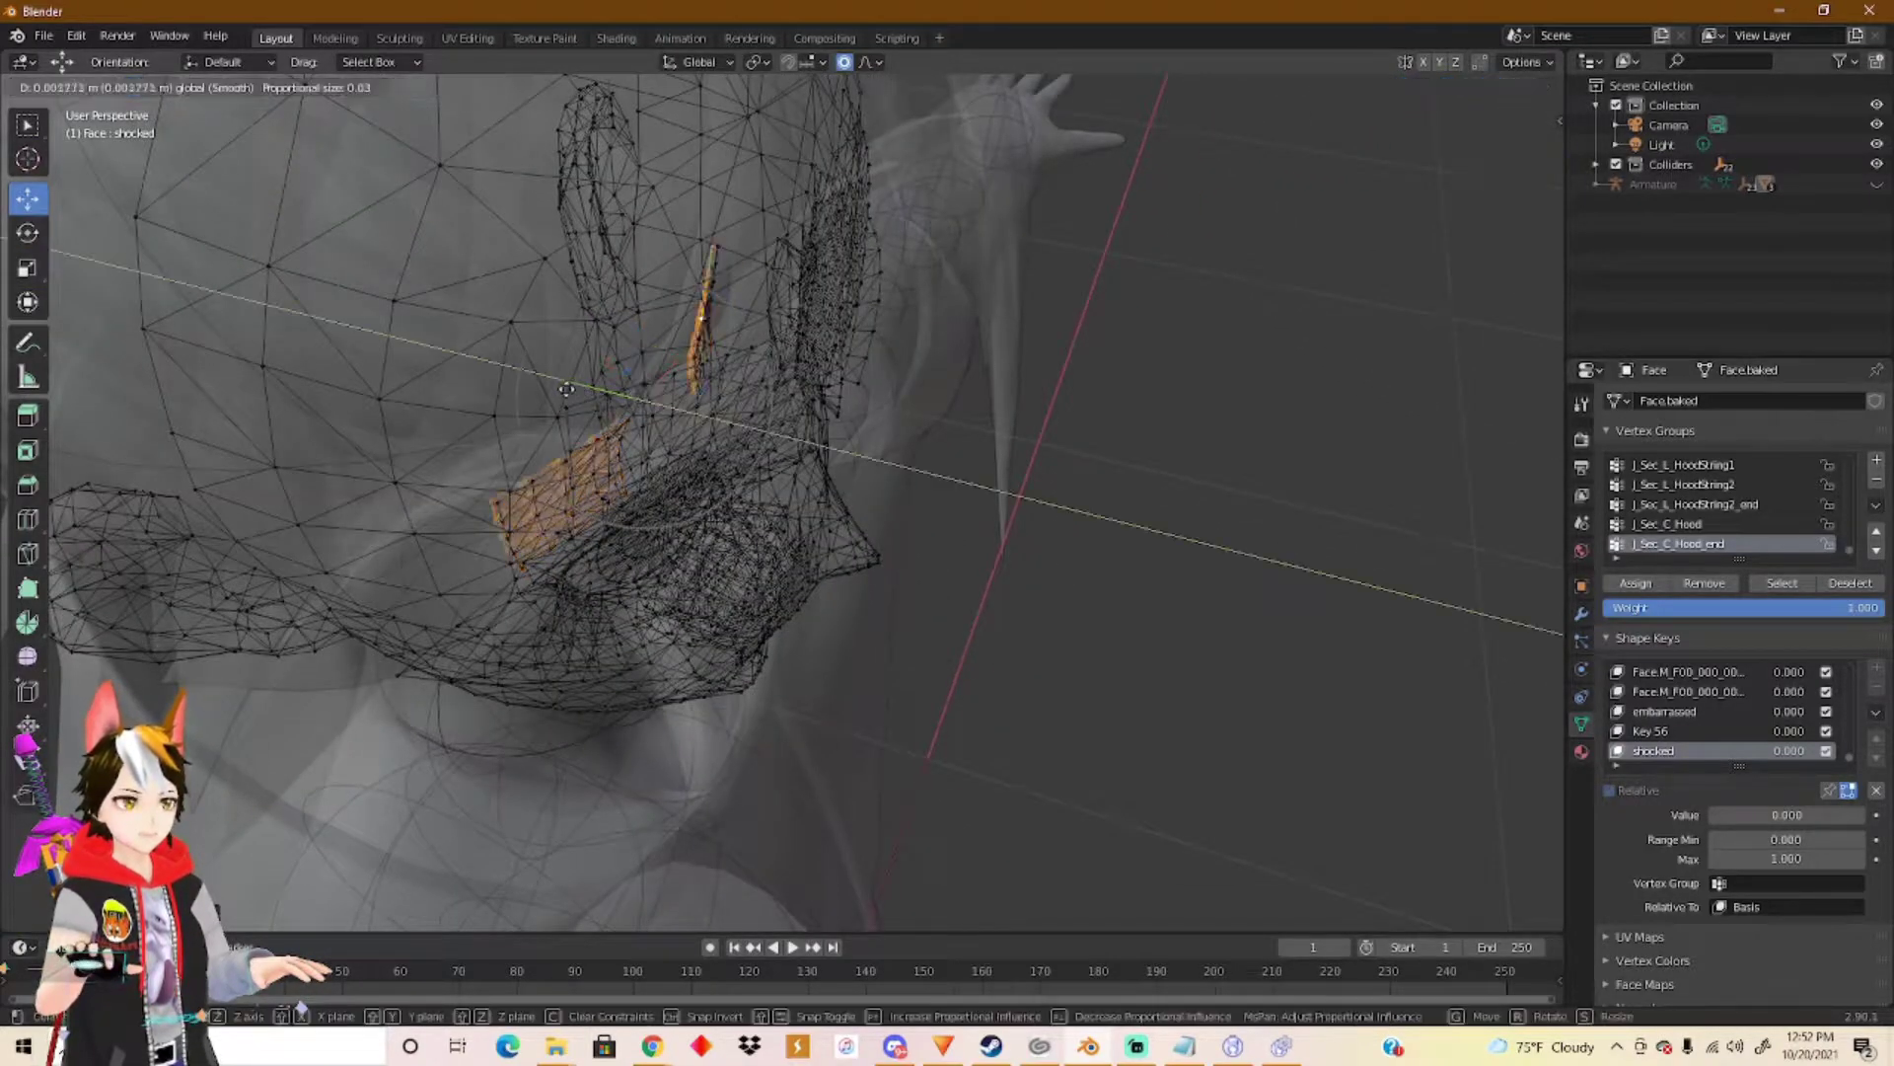
pyautogui.click(533, 382)
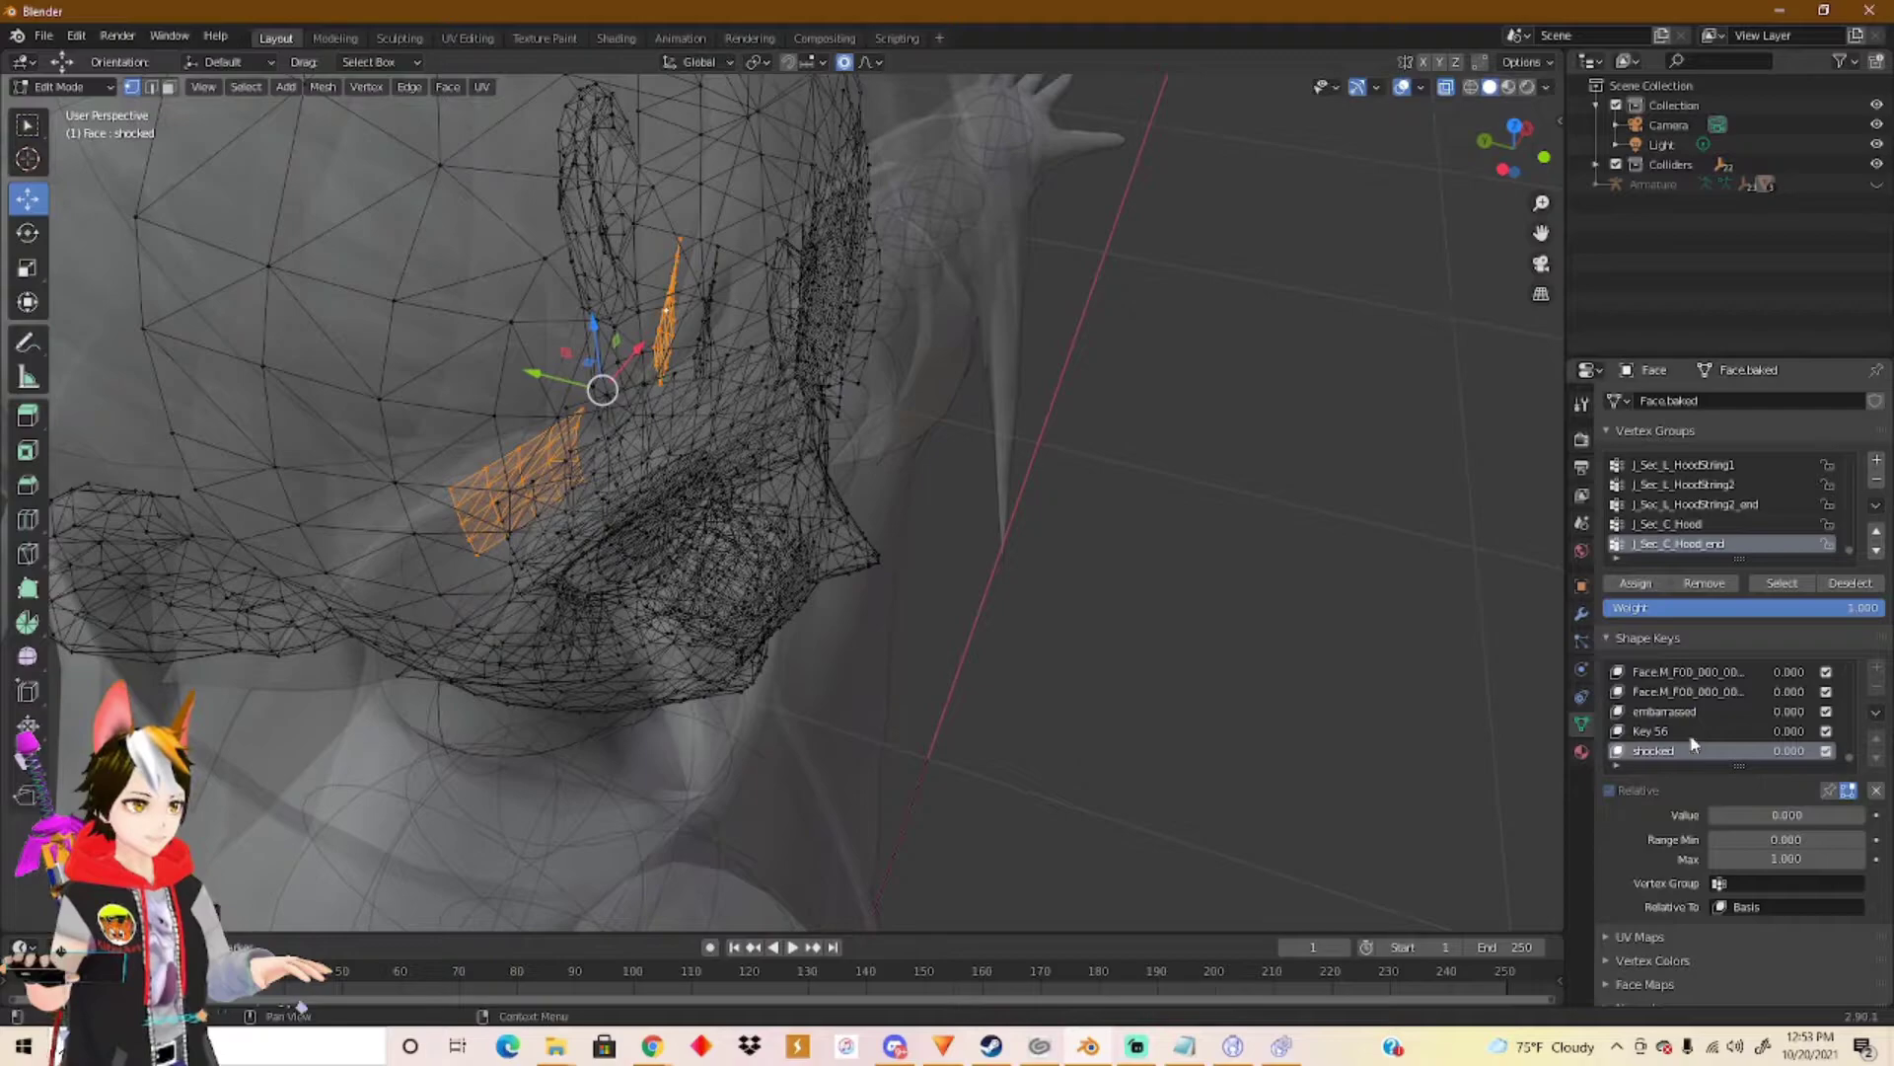
# Apply Blend From Shape to the selected planes in the Key 56 shape key, using Basis at 1.000 with Add off and the key's value at 1.000.
pyautogui.click(1691, 733)
pyautogui.click(1688, 715)
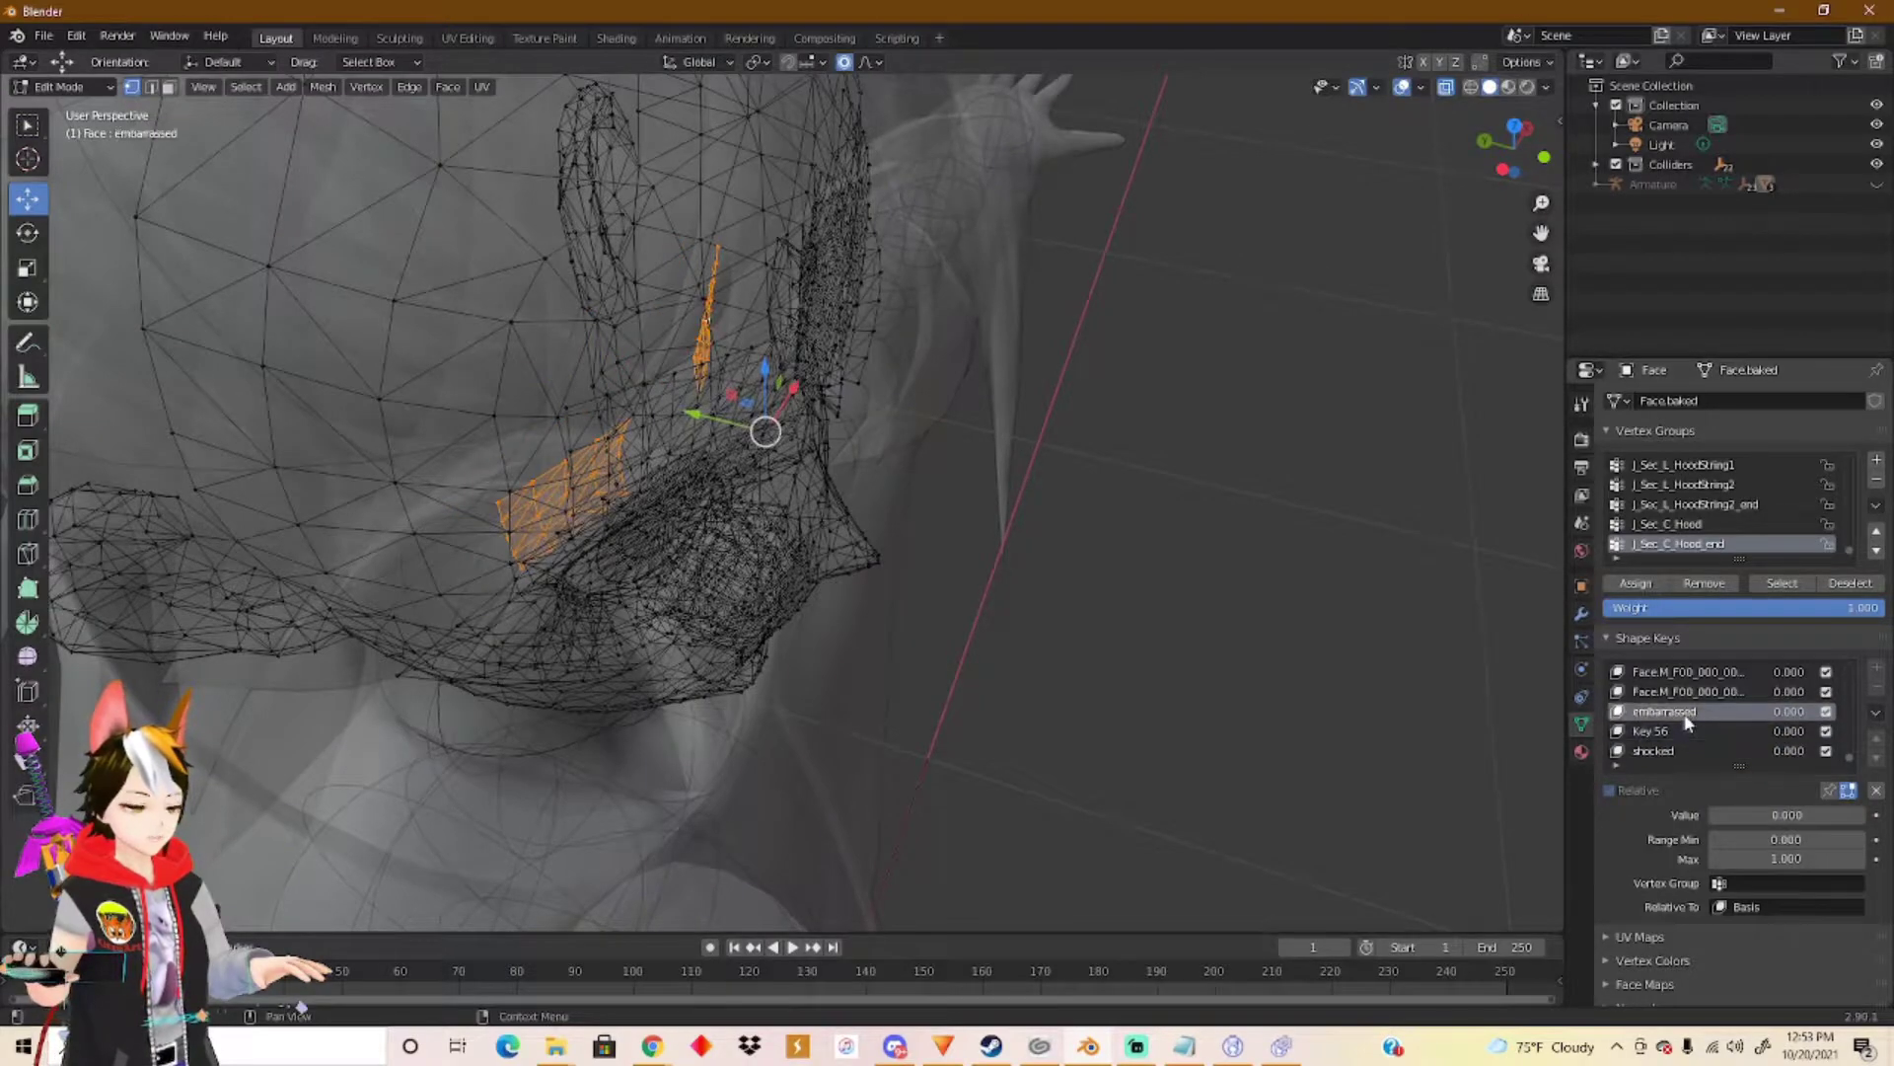
pyautogui.moveTo(1722, 815)
pyautogui.mouseDown()
pyautogui.moveTo(1870, 815)
pyautogui.moveTo(1723, 815)
pyautogui.mouseUp()
pyautogui.click(1679, 732)
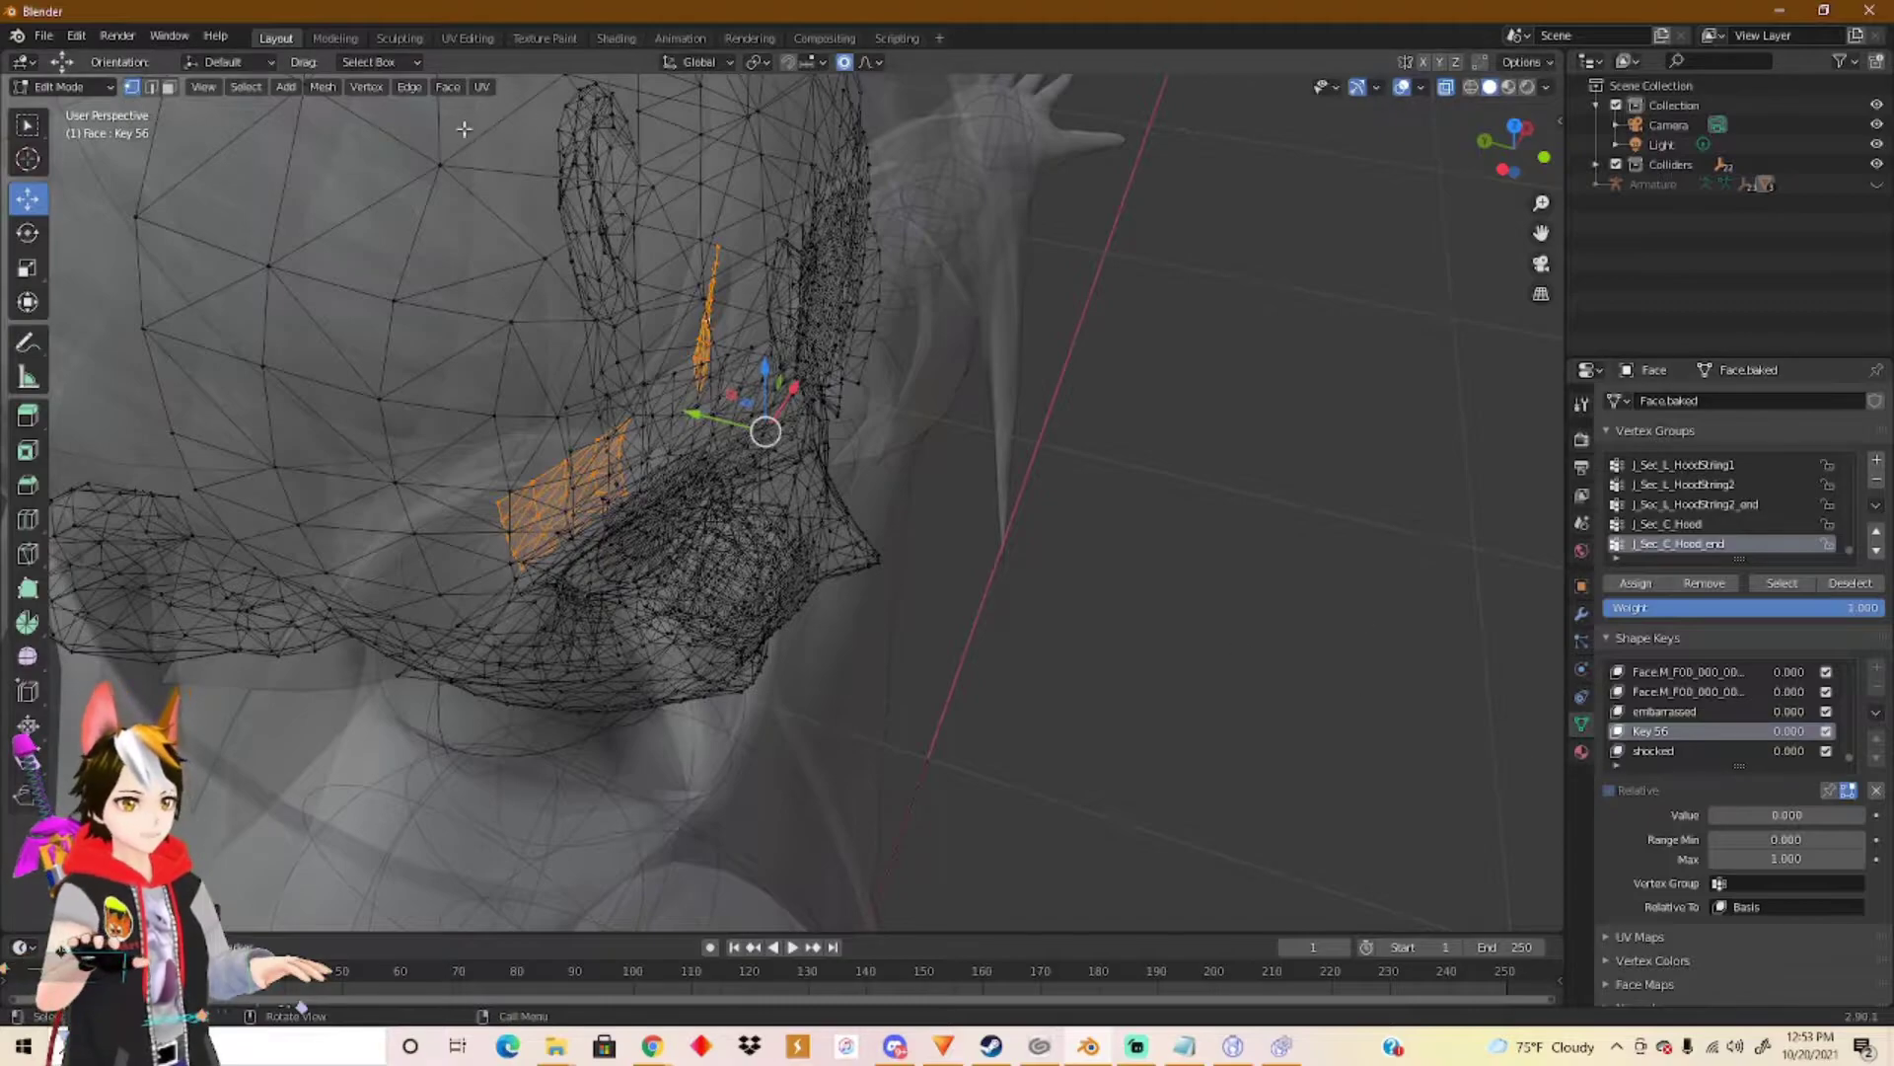
pyautogui.click(367, 88)
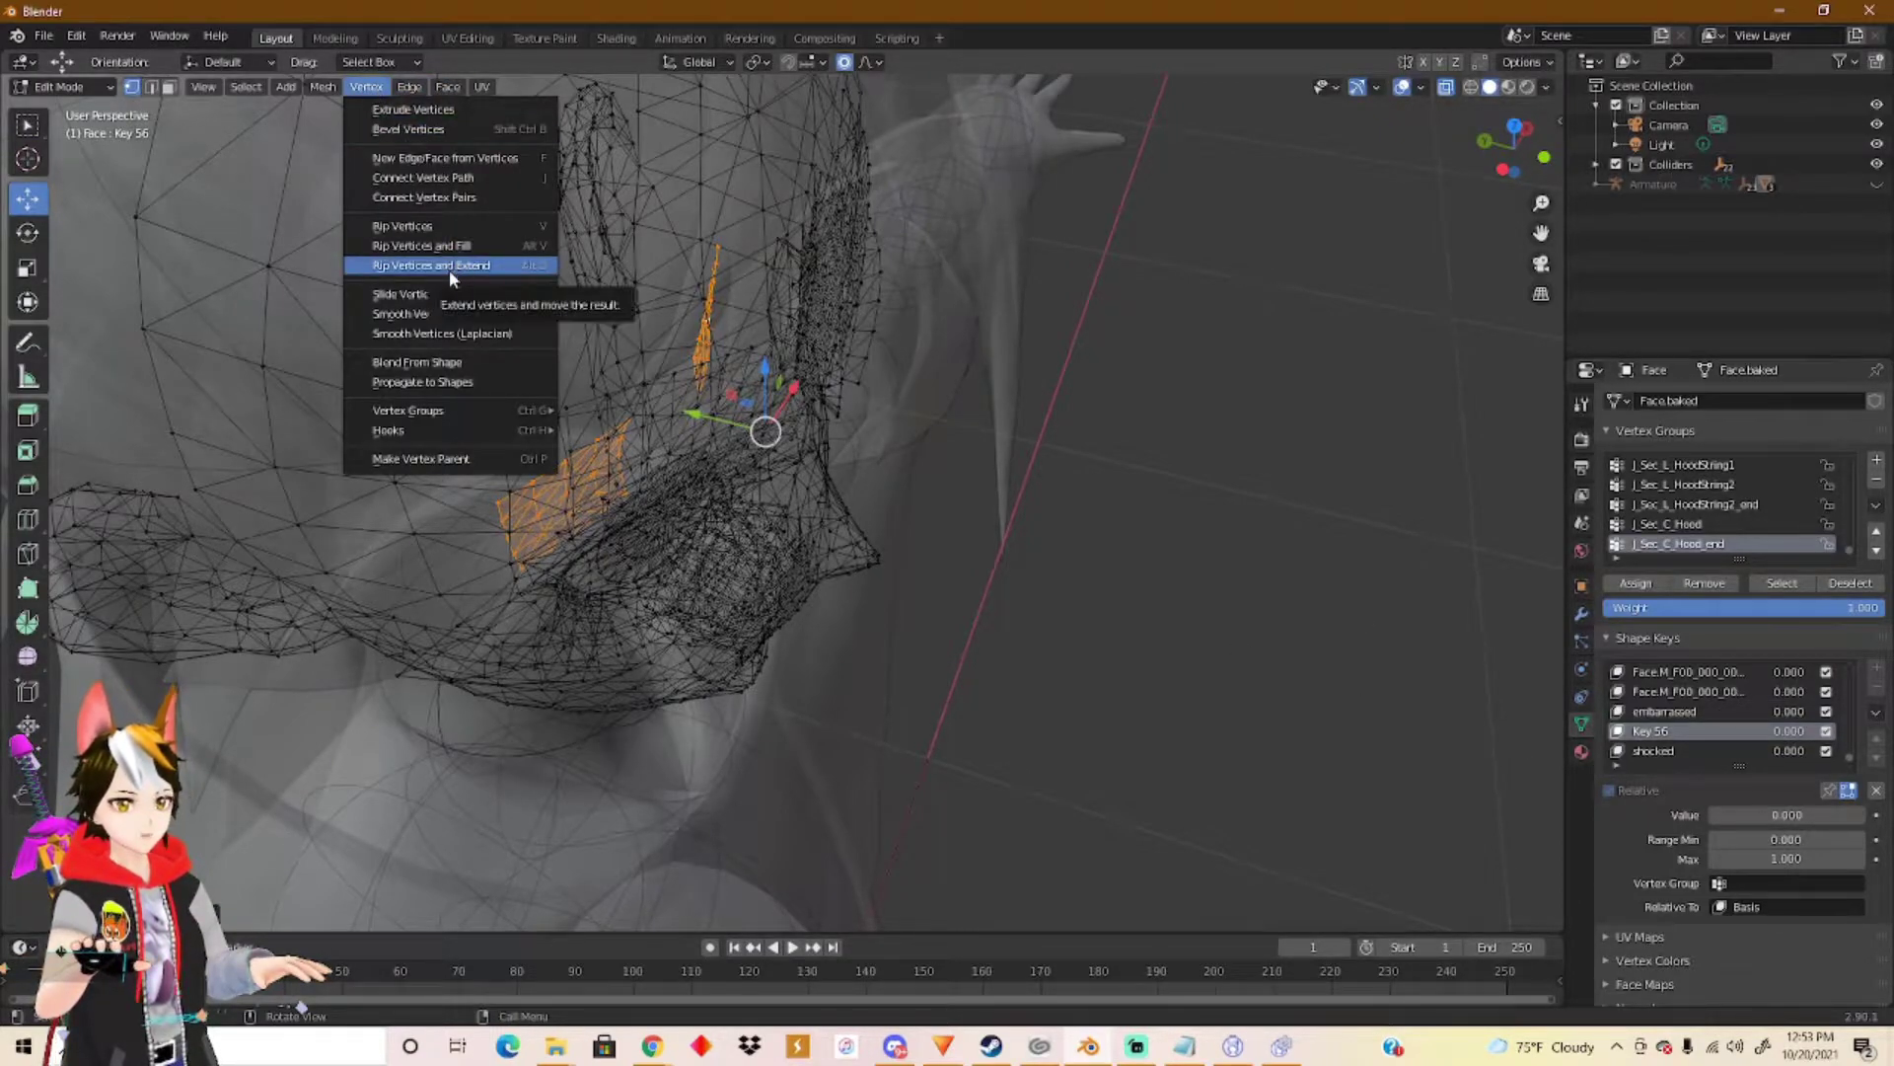
pyautogui.press('Escape')
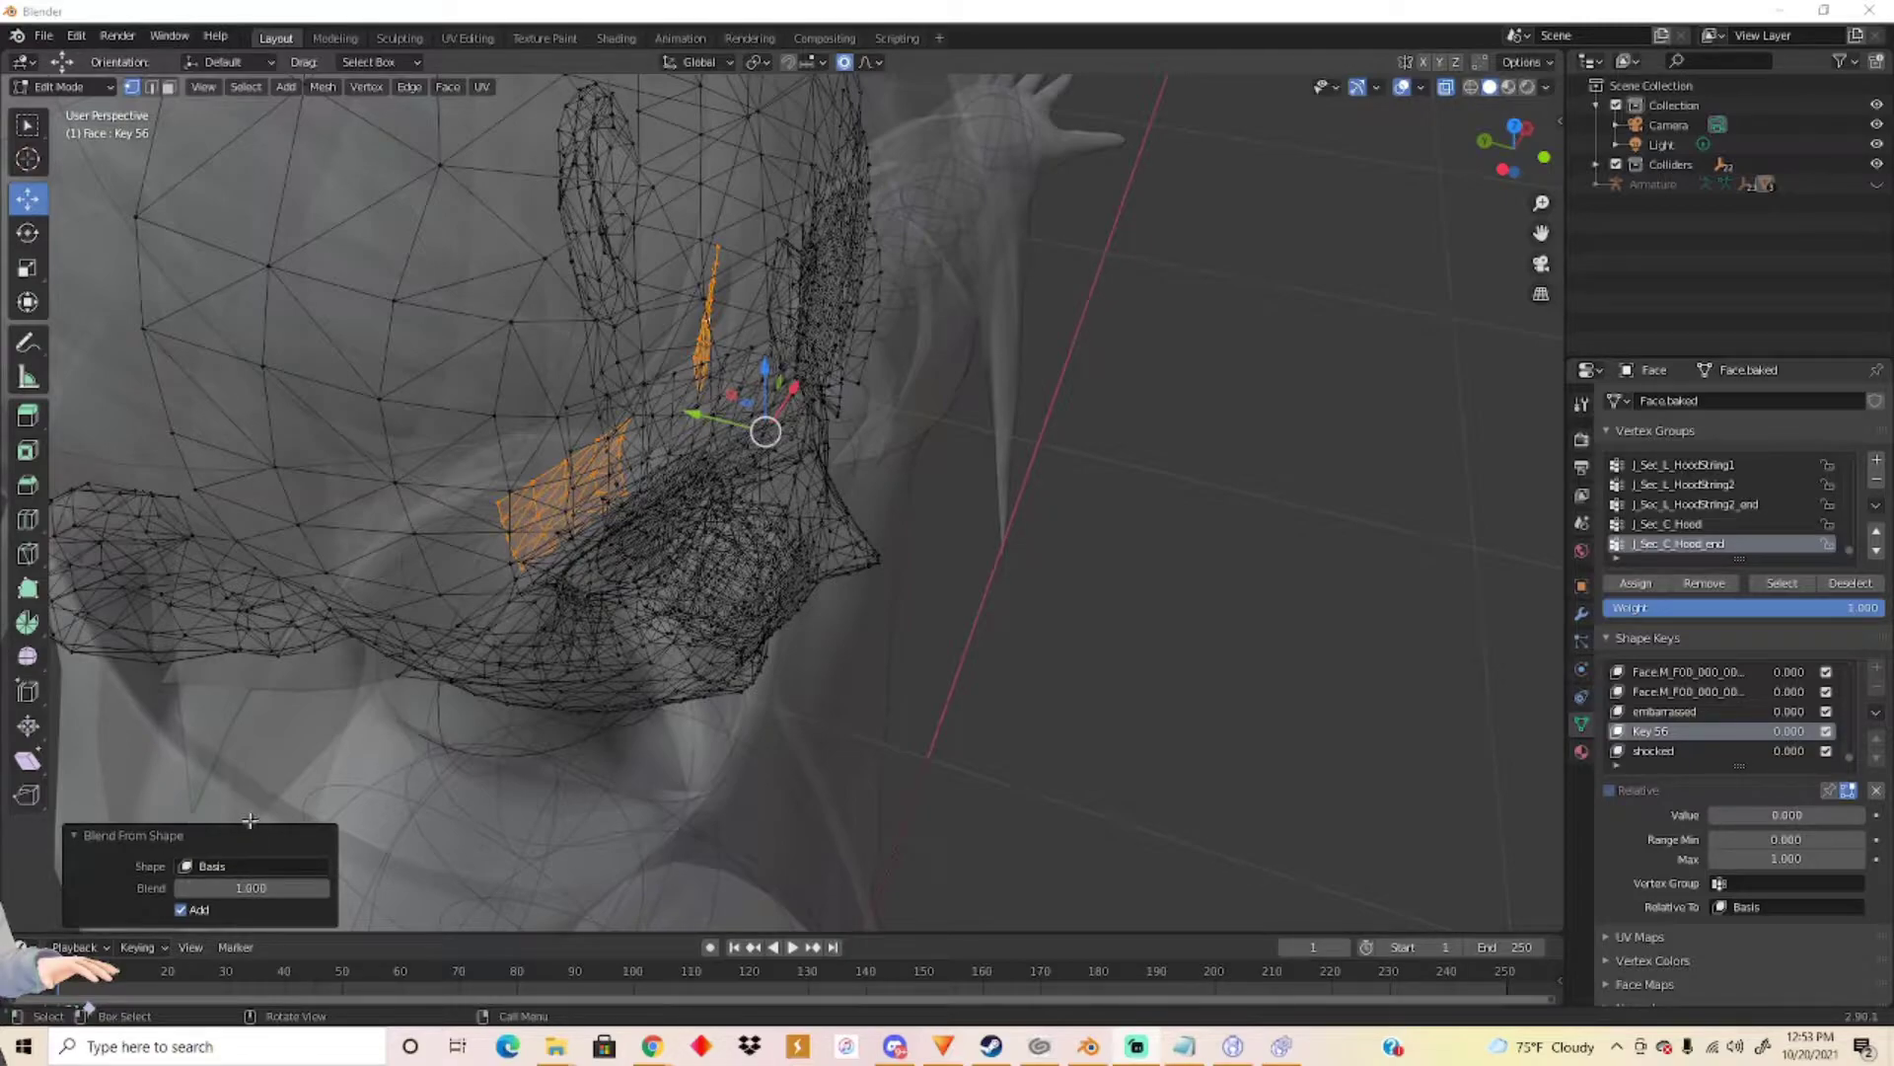
pyautogui.click(1694, 742)
pyautogui.moveTo(1720, 815); pyautogui.dragTo(1836, 815)
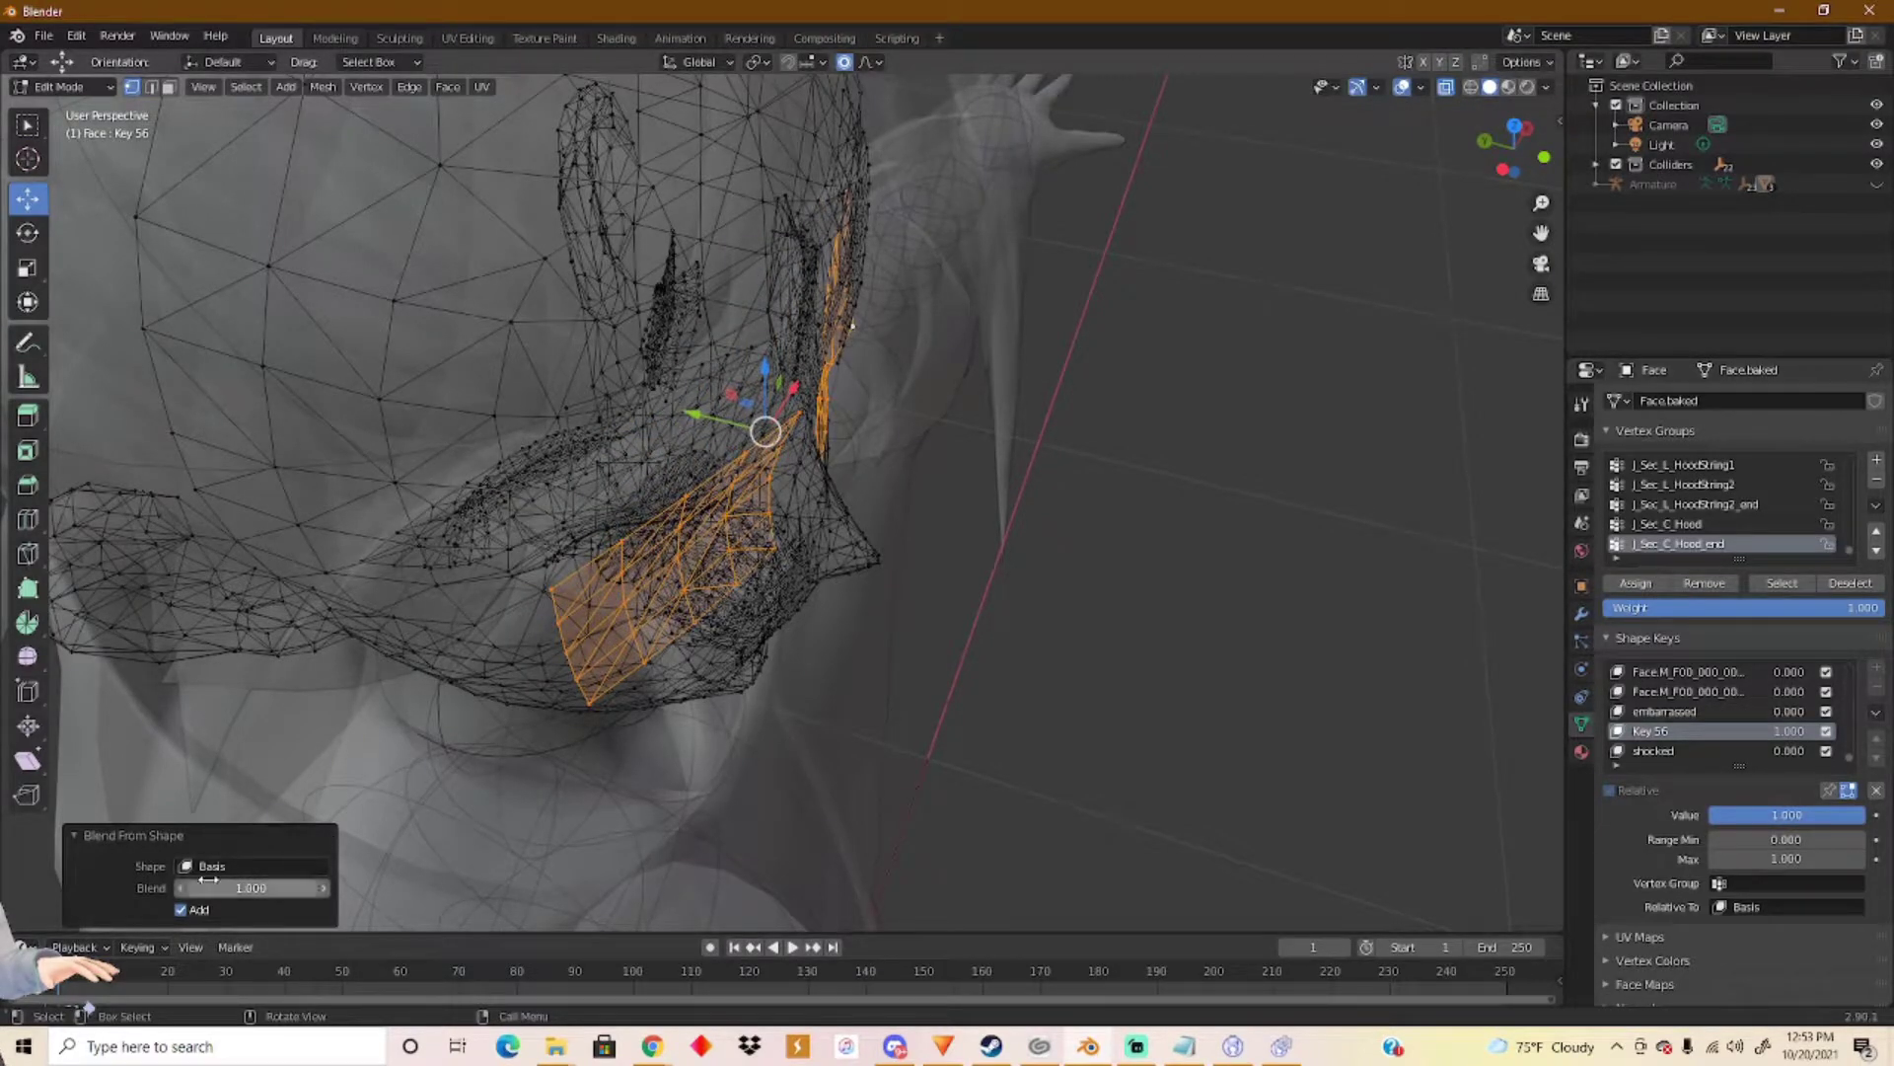
pyautogui.click(181, 909)
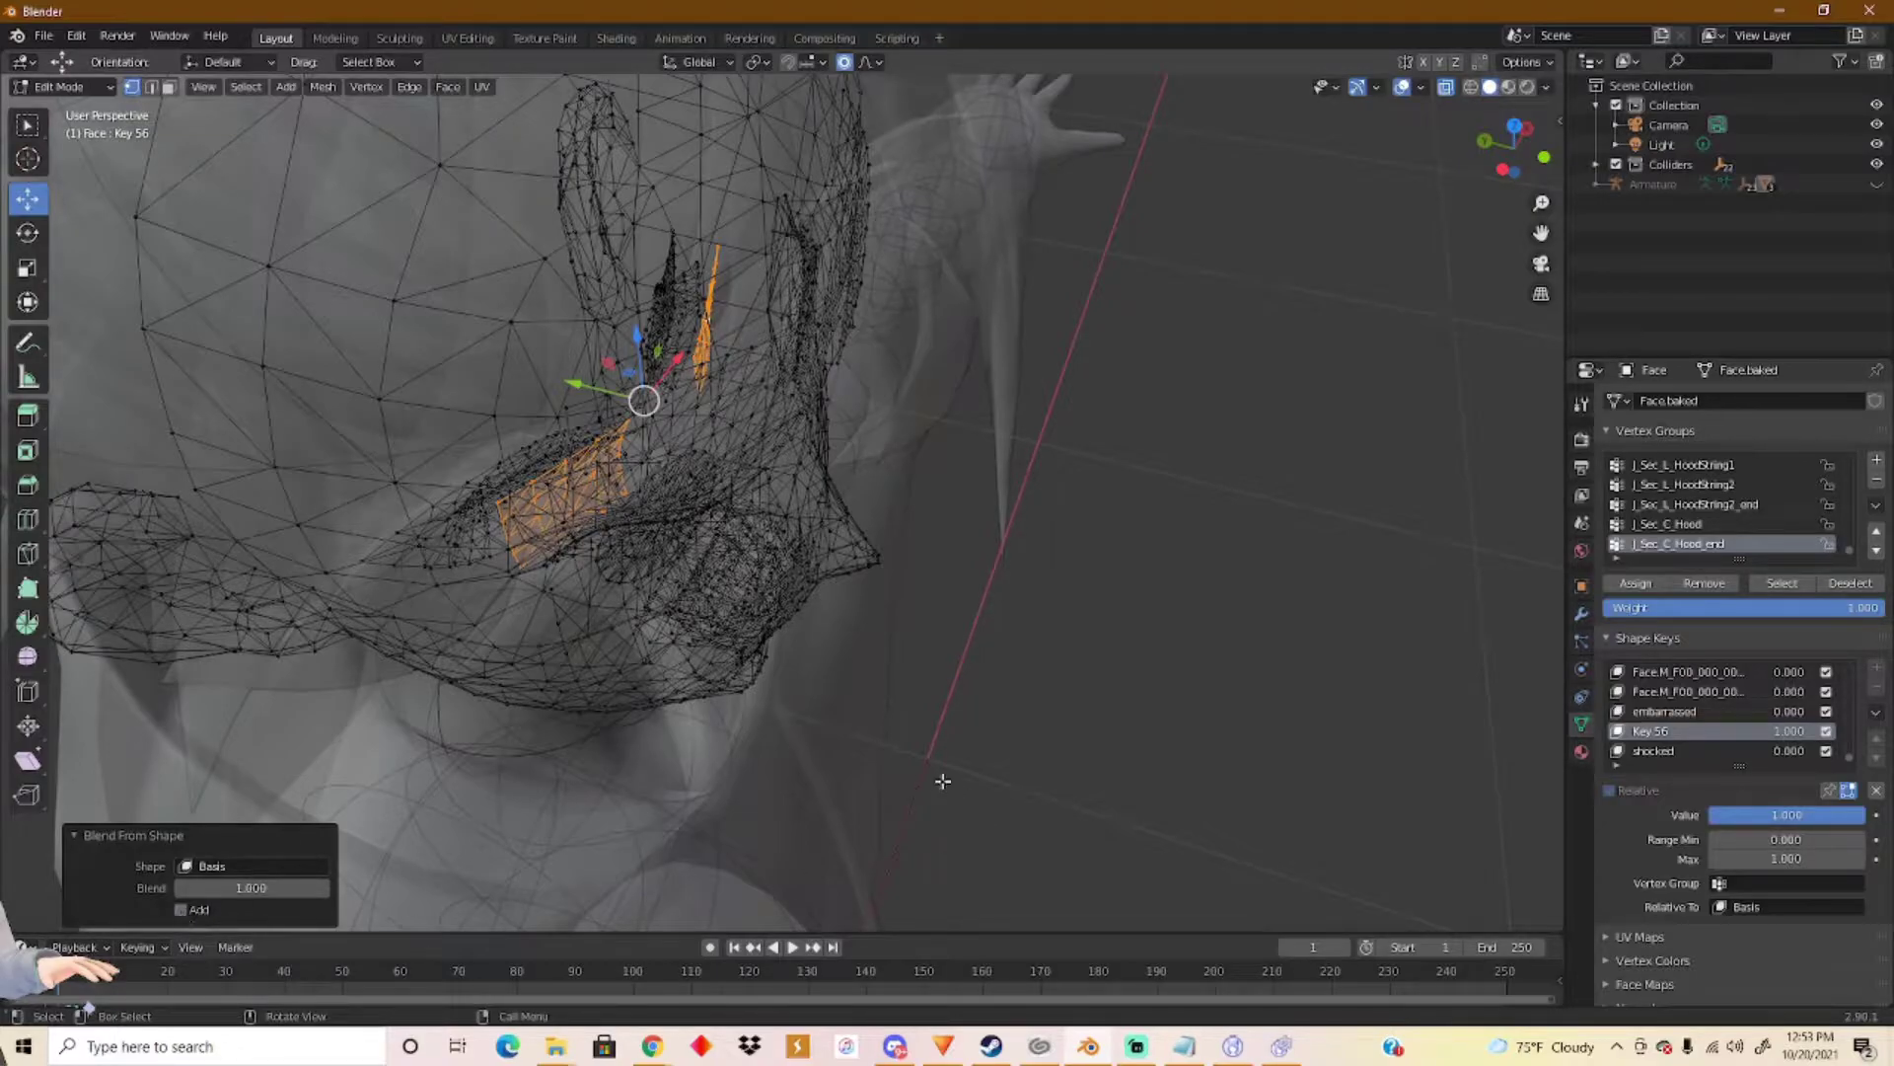
# Inspect Key 56 on the face in material preview from the side, and reset its value to 0.000.
pyautogui.moveTo(738, 575); pyautogui.dragTo(752, 459, button='middle')
pyautogui.click(1508, 88)
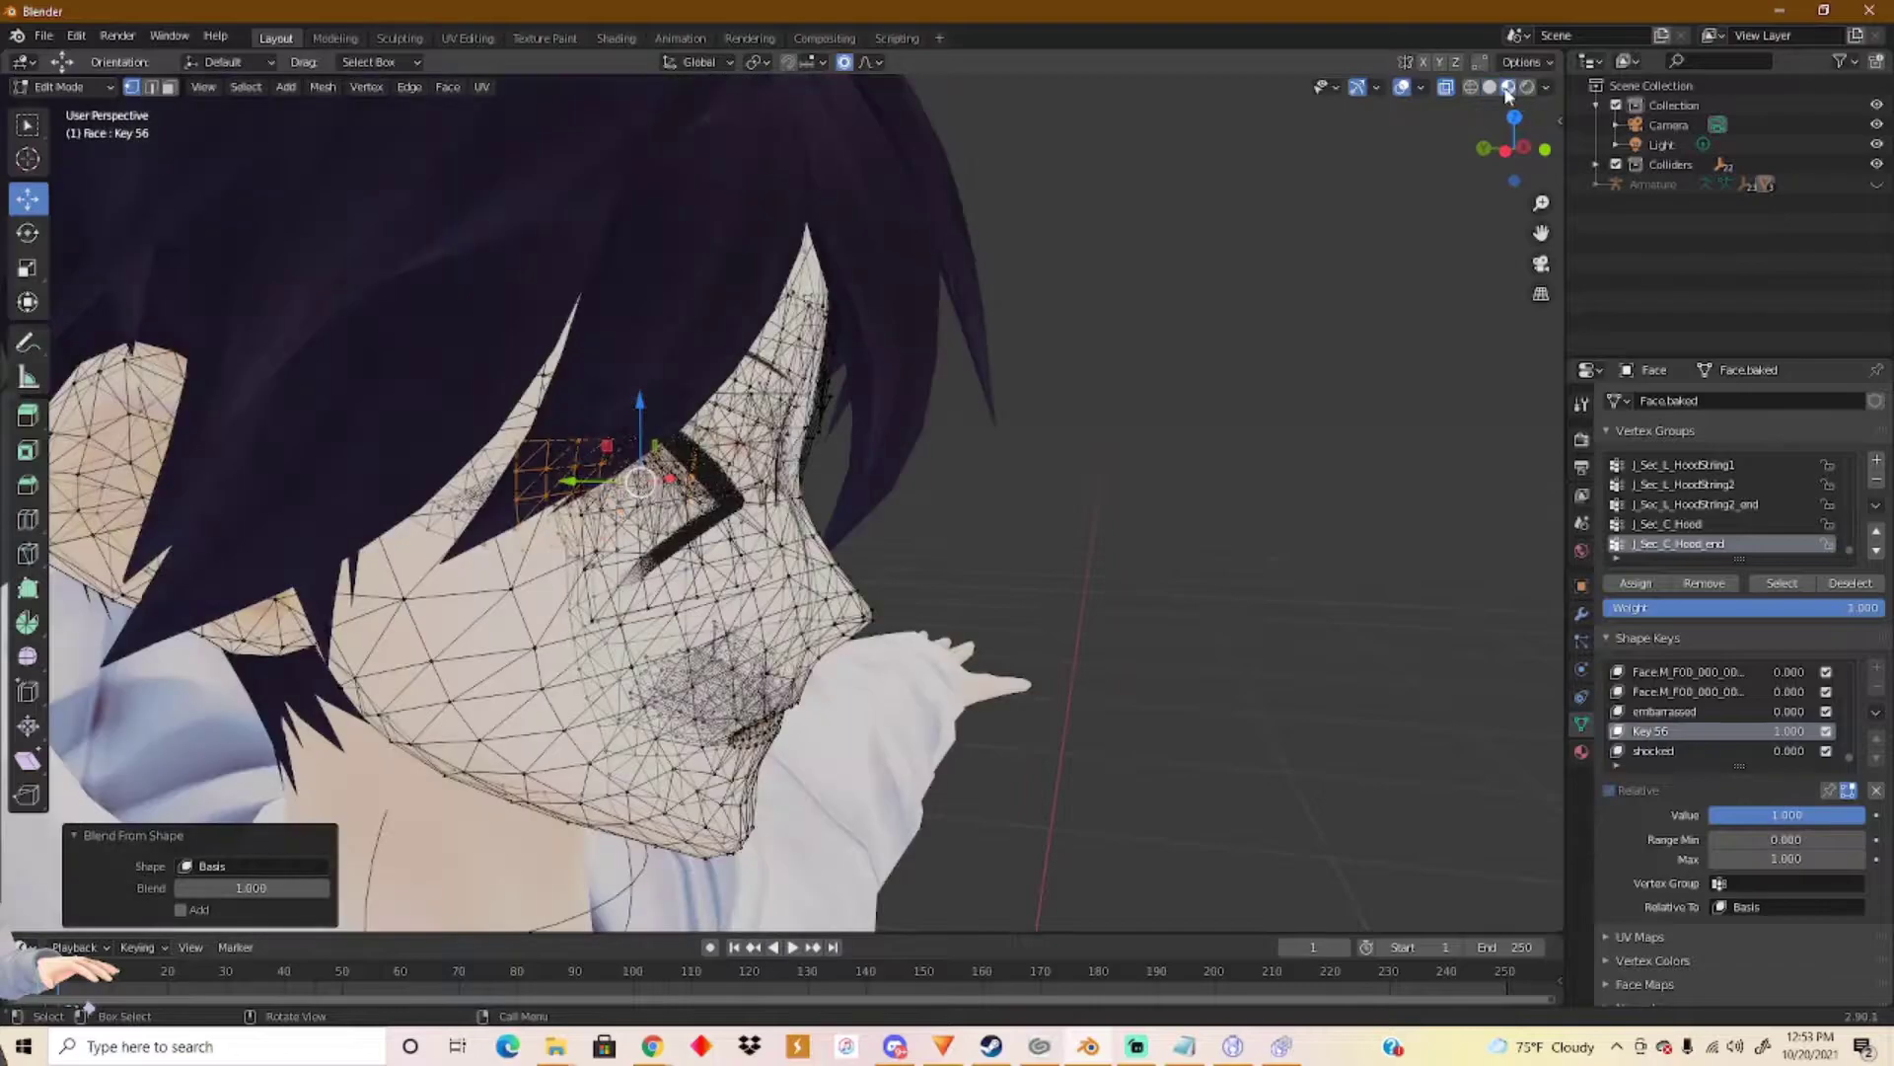
pyautogui.moveTo(1147, 519); pyautogui.dragTo(766, 509, button='middle')
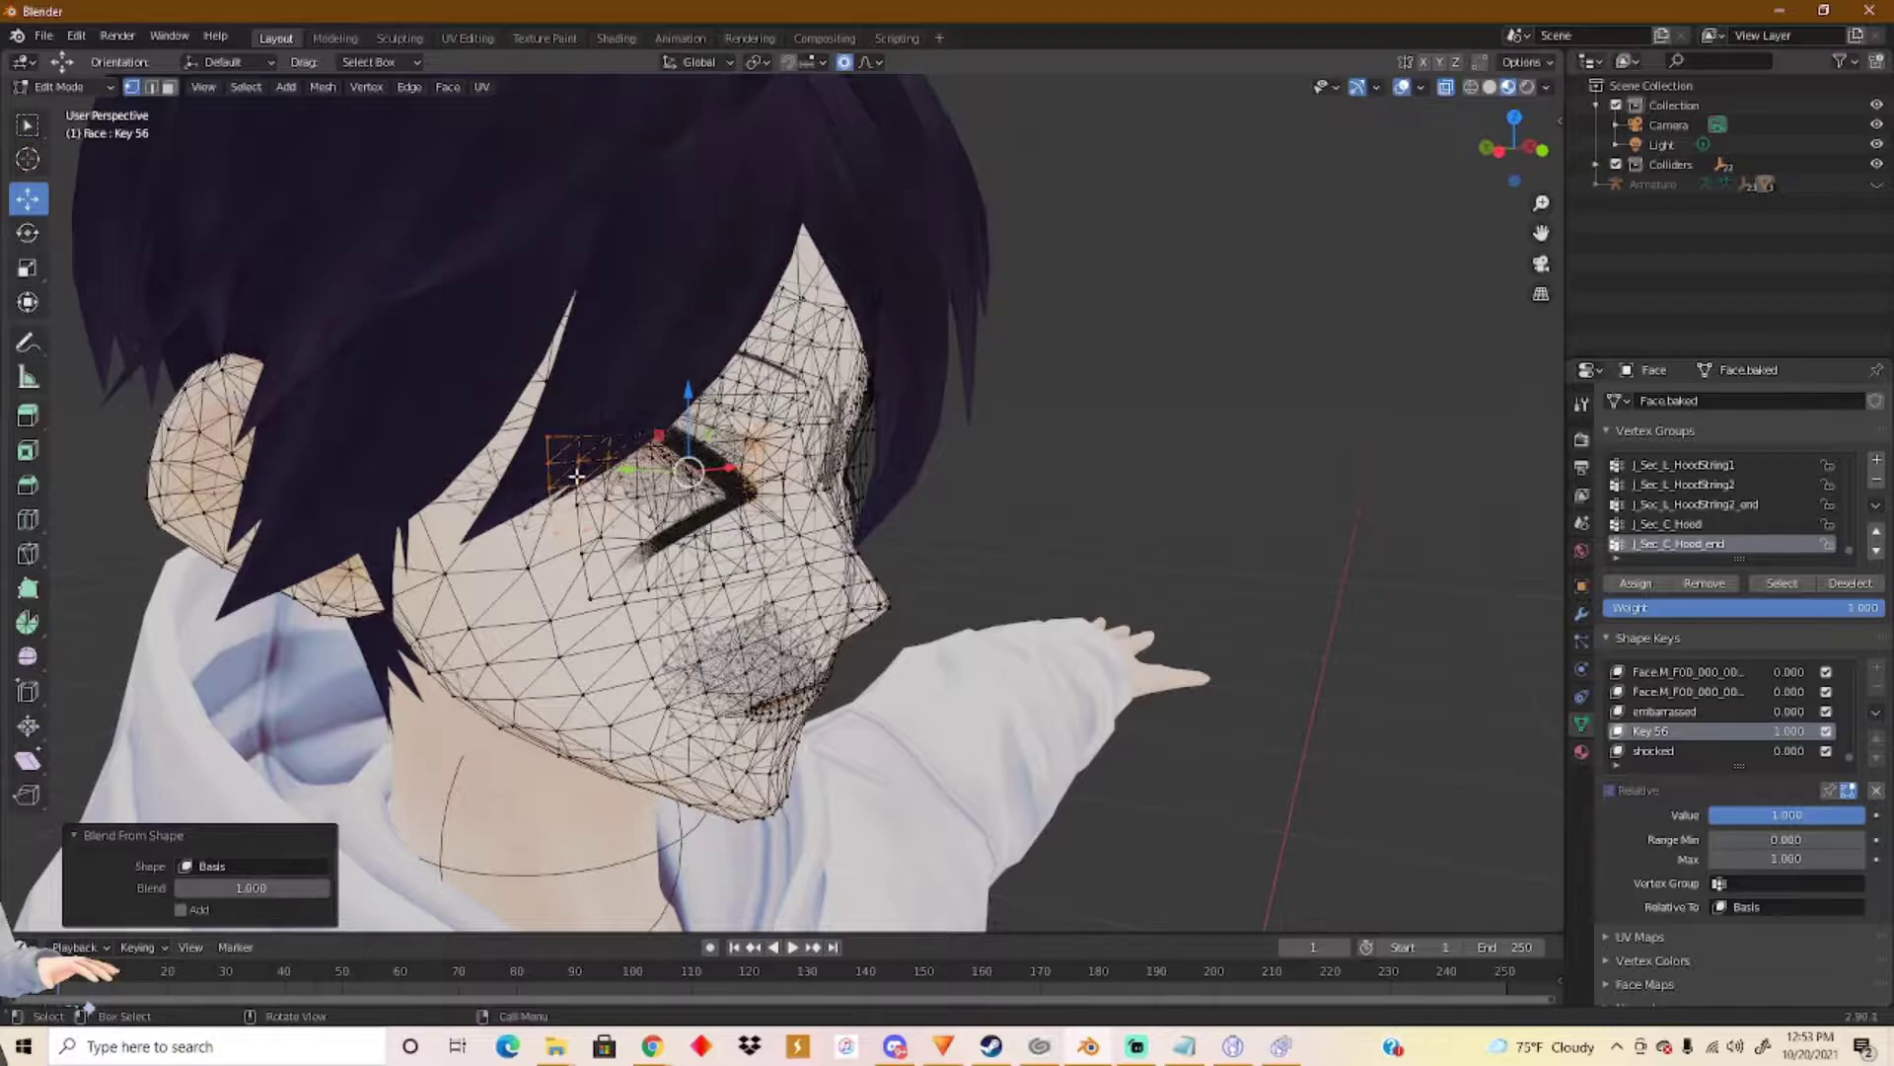
pyautogui.moveTo(1787, 814)
pyautogui.mouseDown()
pyautogui.moveTo(1708, 813)
pyautogui.moveTo(1798, 814)
pyautogui.mouseUp()
# Blend the selected planes of the embarrassed shape key from Basis at 1.000 with Add off, and reset the key's value to 0.000.
pyautogui.click(1699, 715)
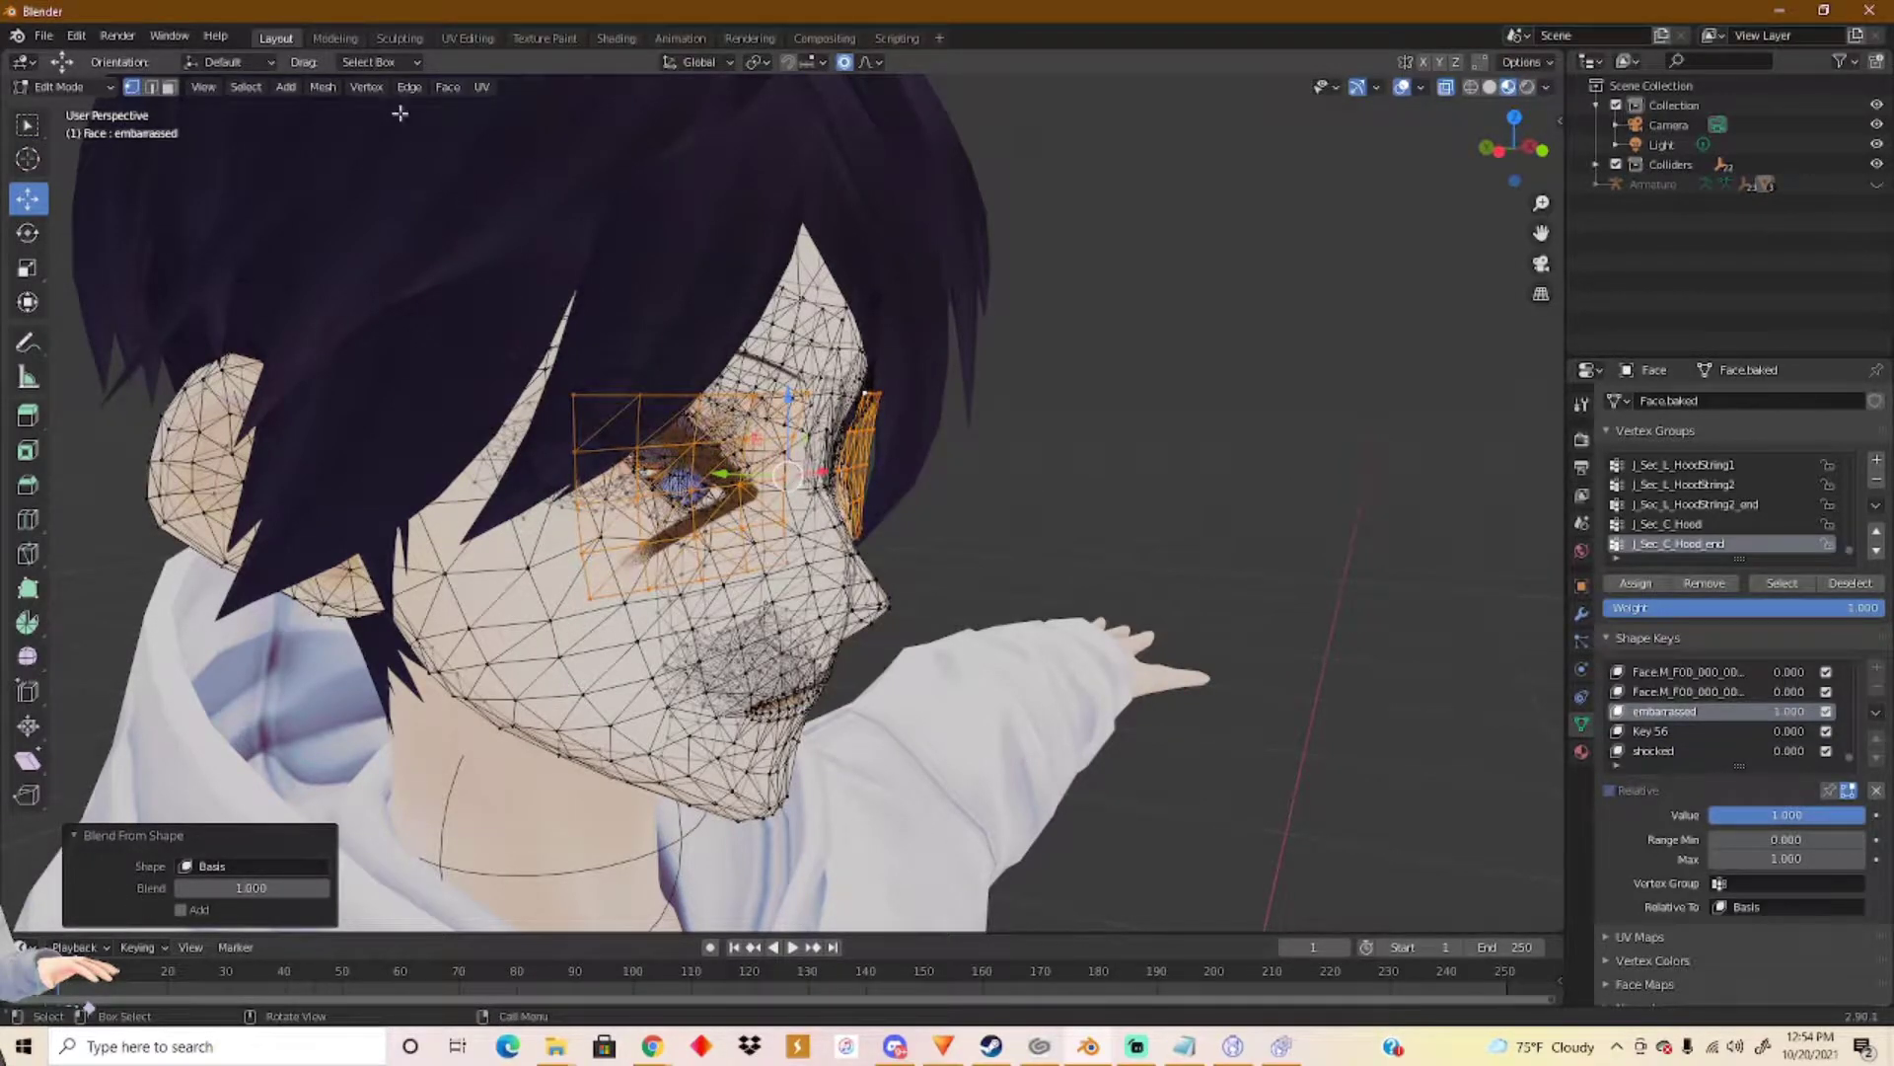
pyautogui.click(366, 87)
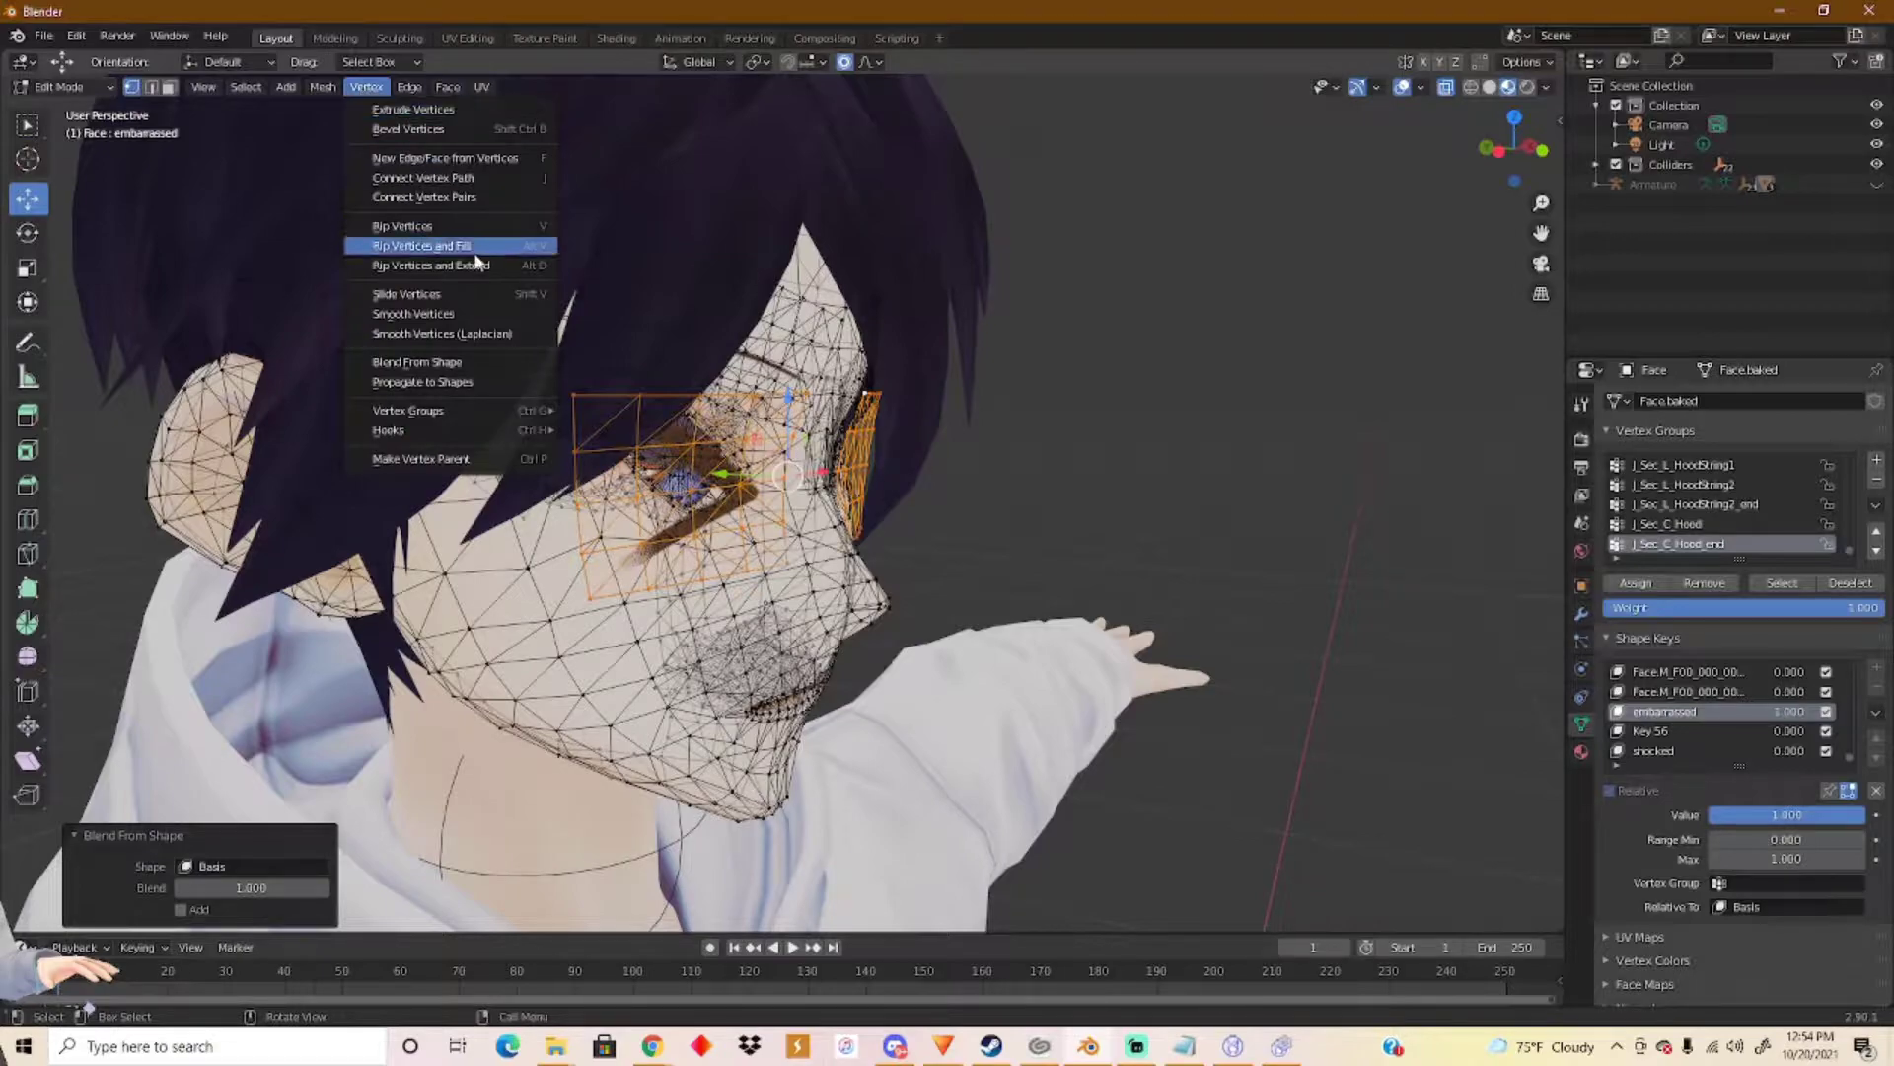
pyautogui.click(472, 363)
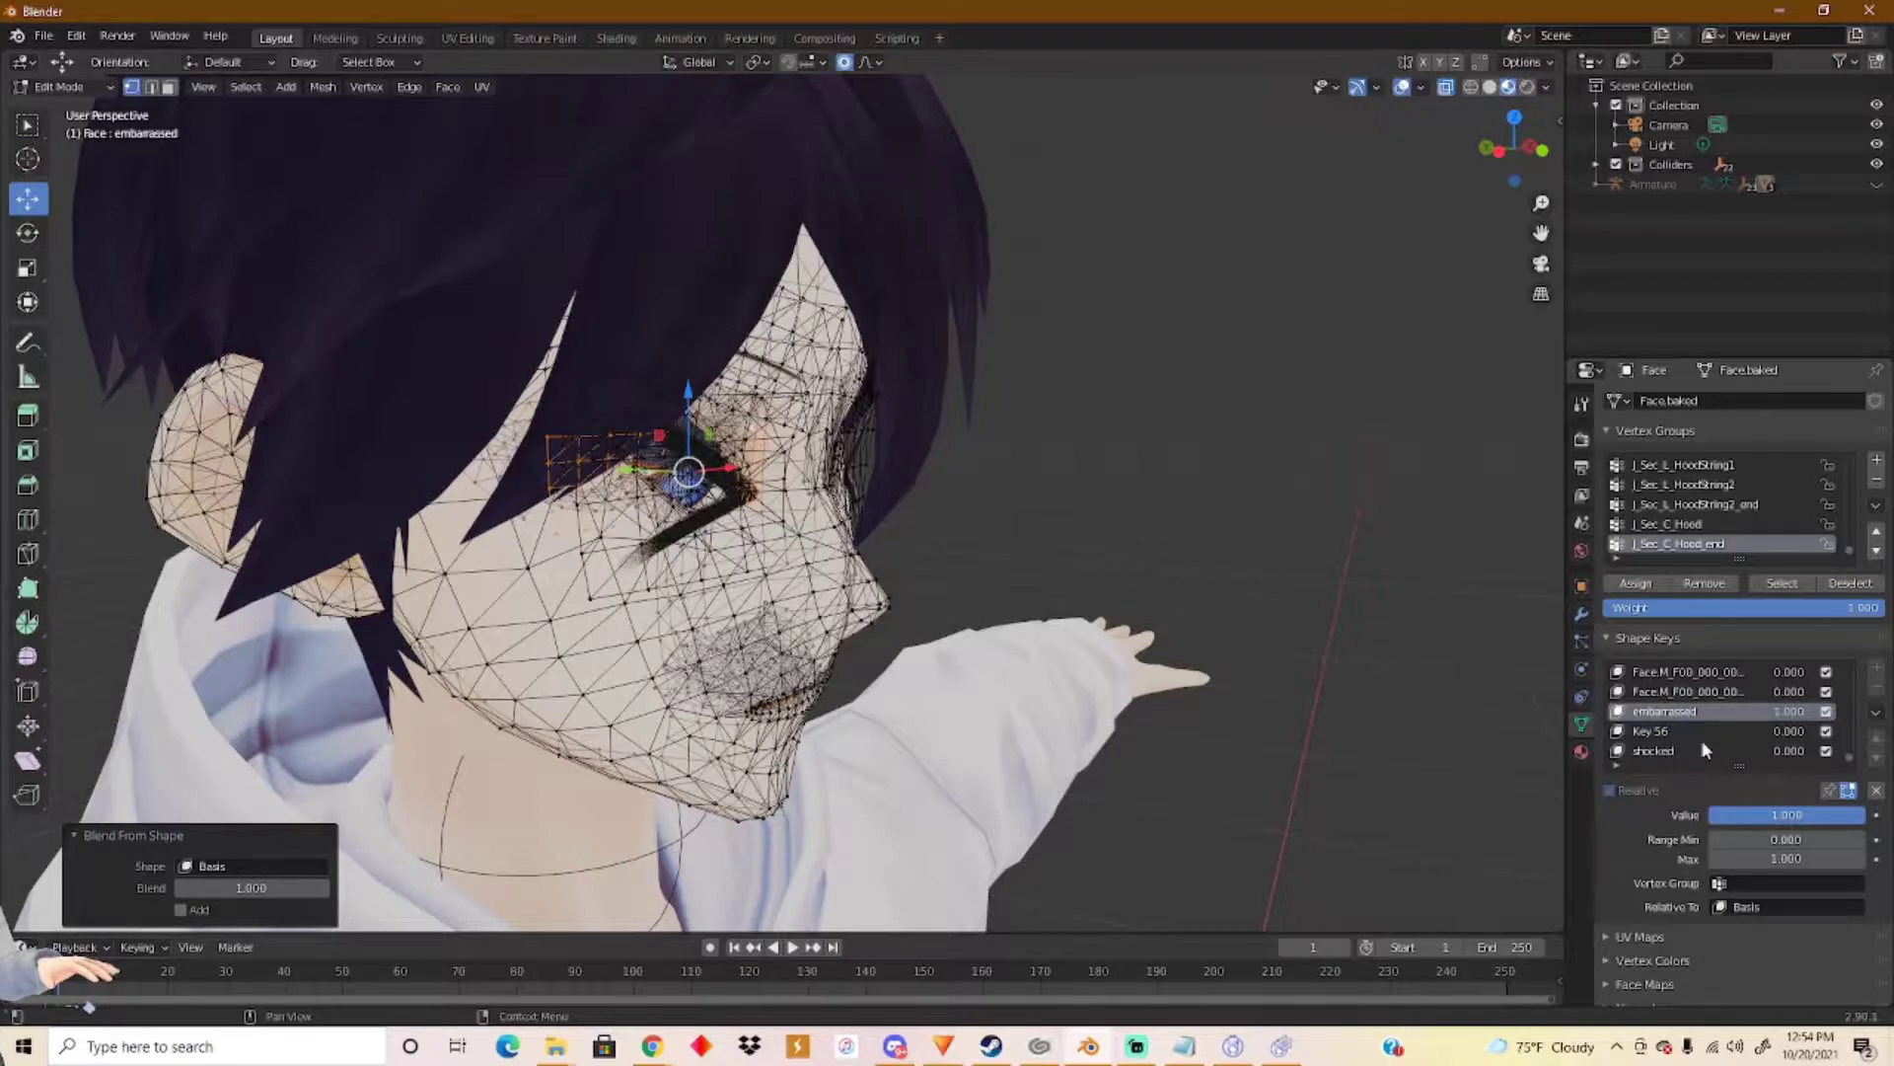
pyautogui.moveTo(1810, 815); pyautogui.dragTo(1711, 815)
# Set the shocked shape key's value to 1.000 and move the selected planes forward along the Y axis in front of the eyes.
pyautogui.click(1658, 752)
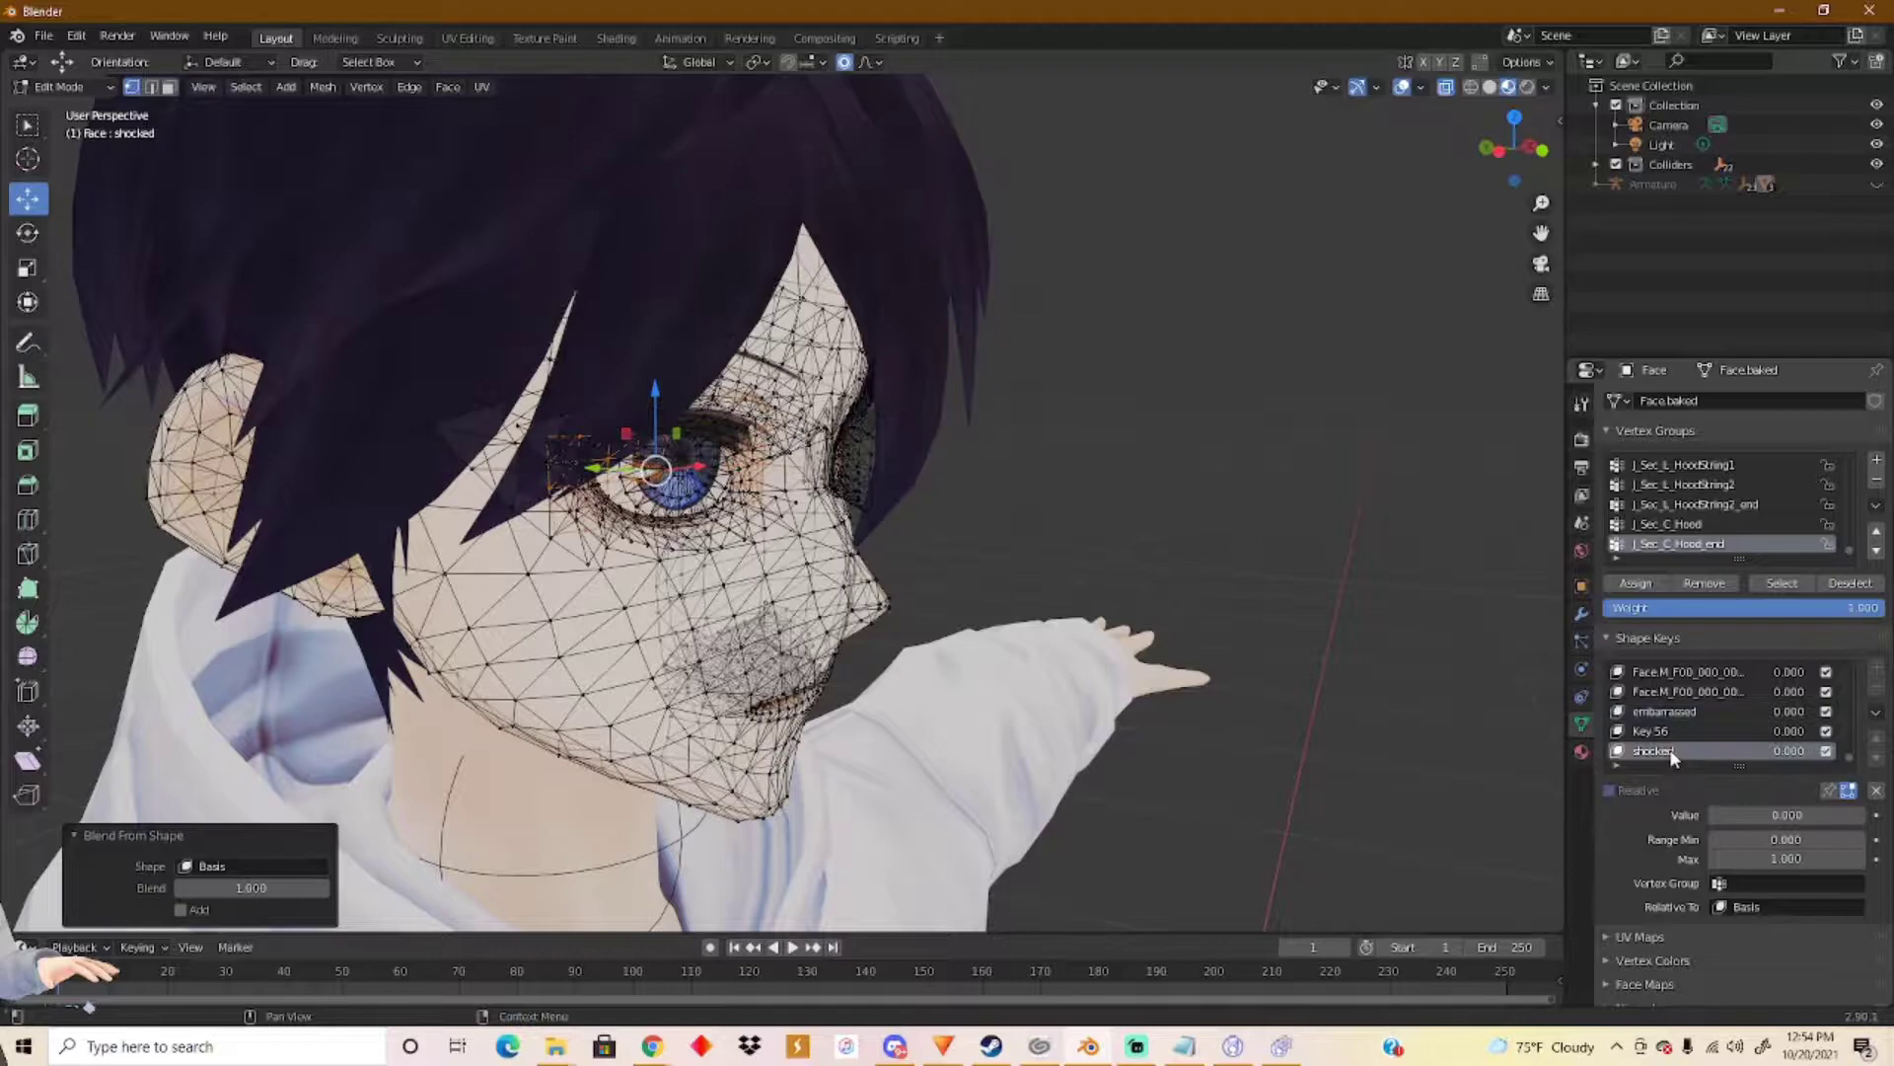
pyautogui.moveTo(711, 679); pyautogui.dragTo(863, 482, button='middle')
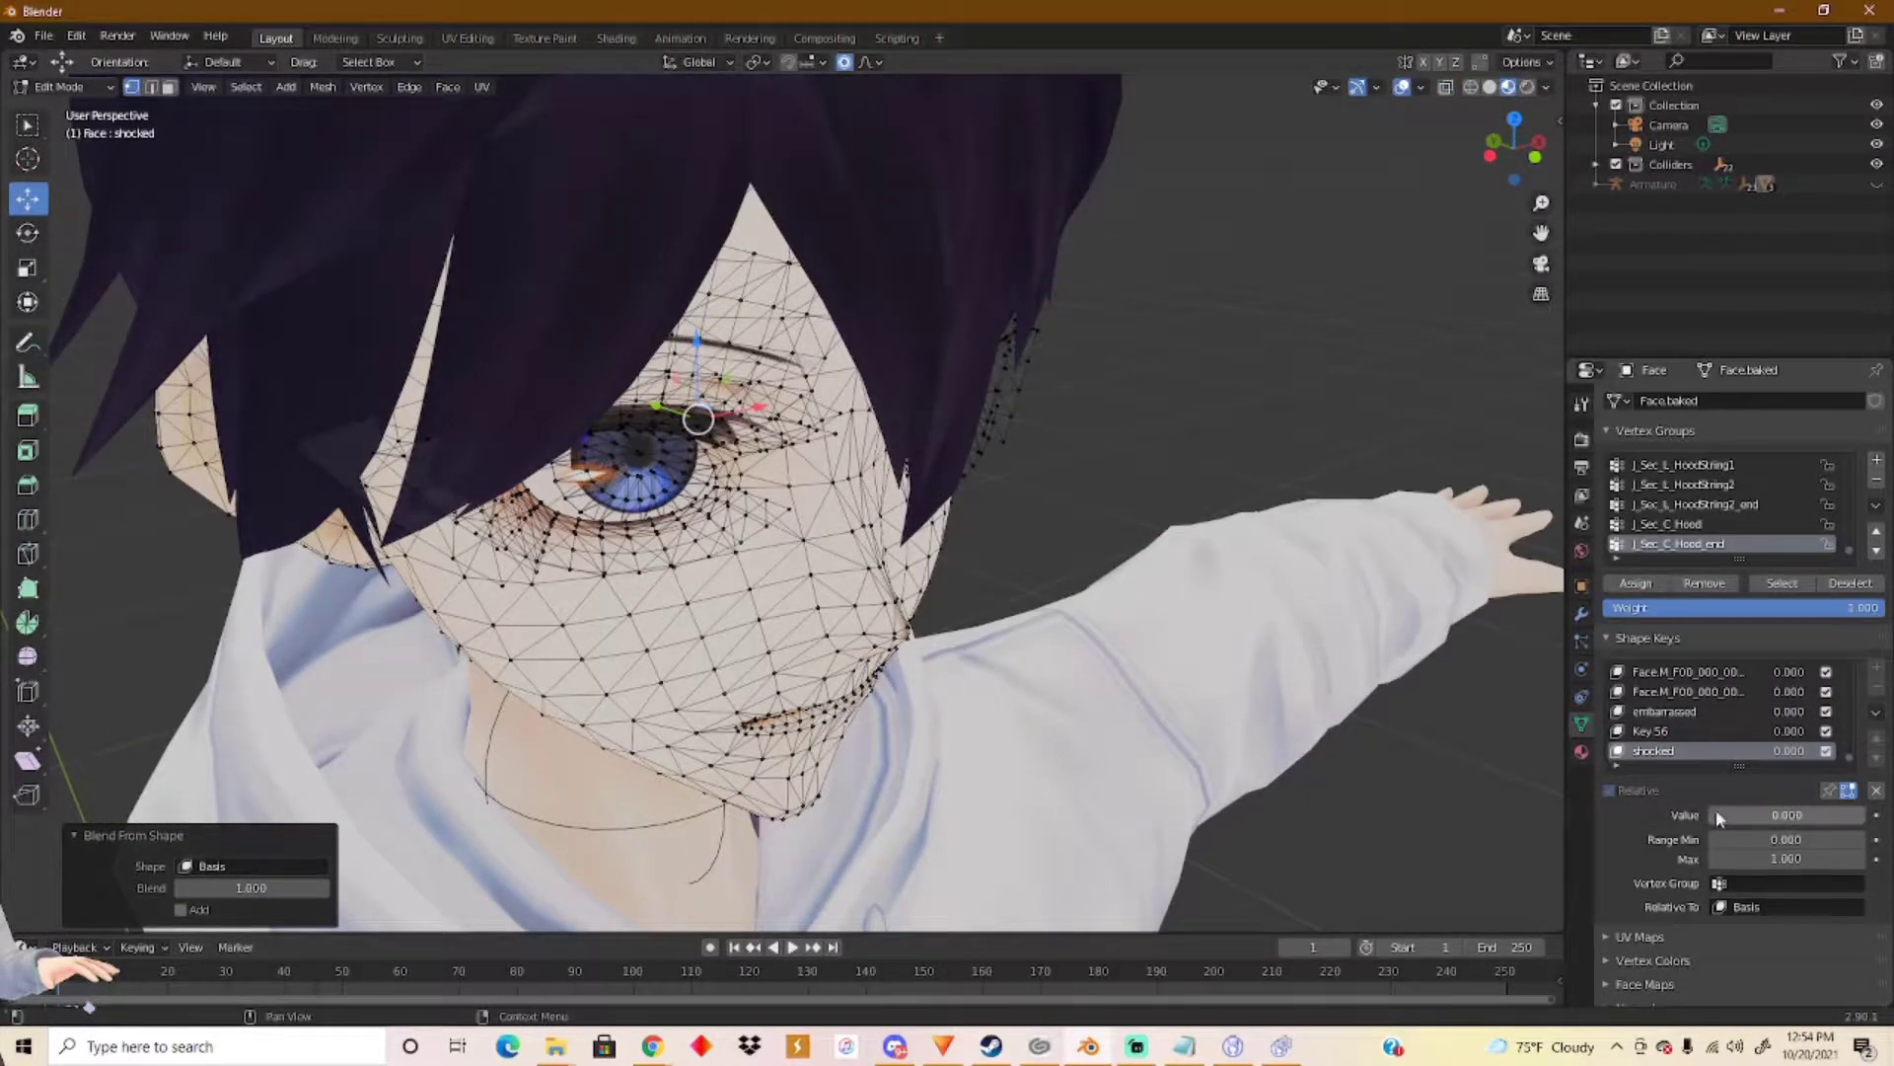
pyautogui.moveTo(1717, 815); pyautogui.dragTo(1871, 819)
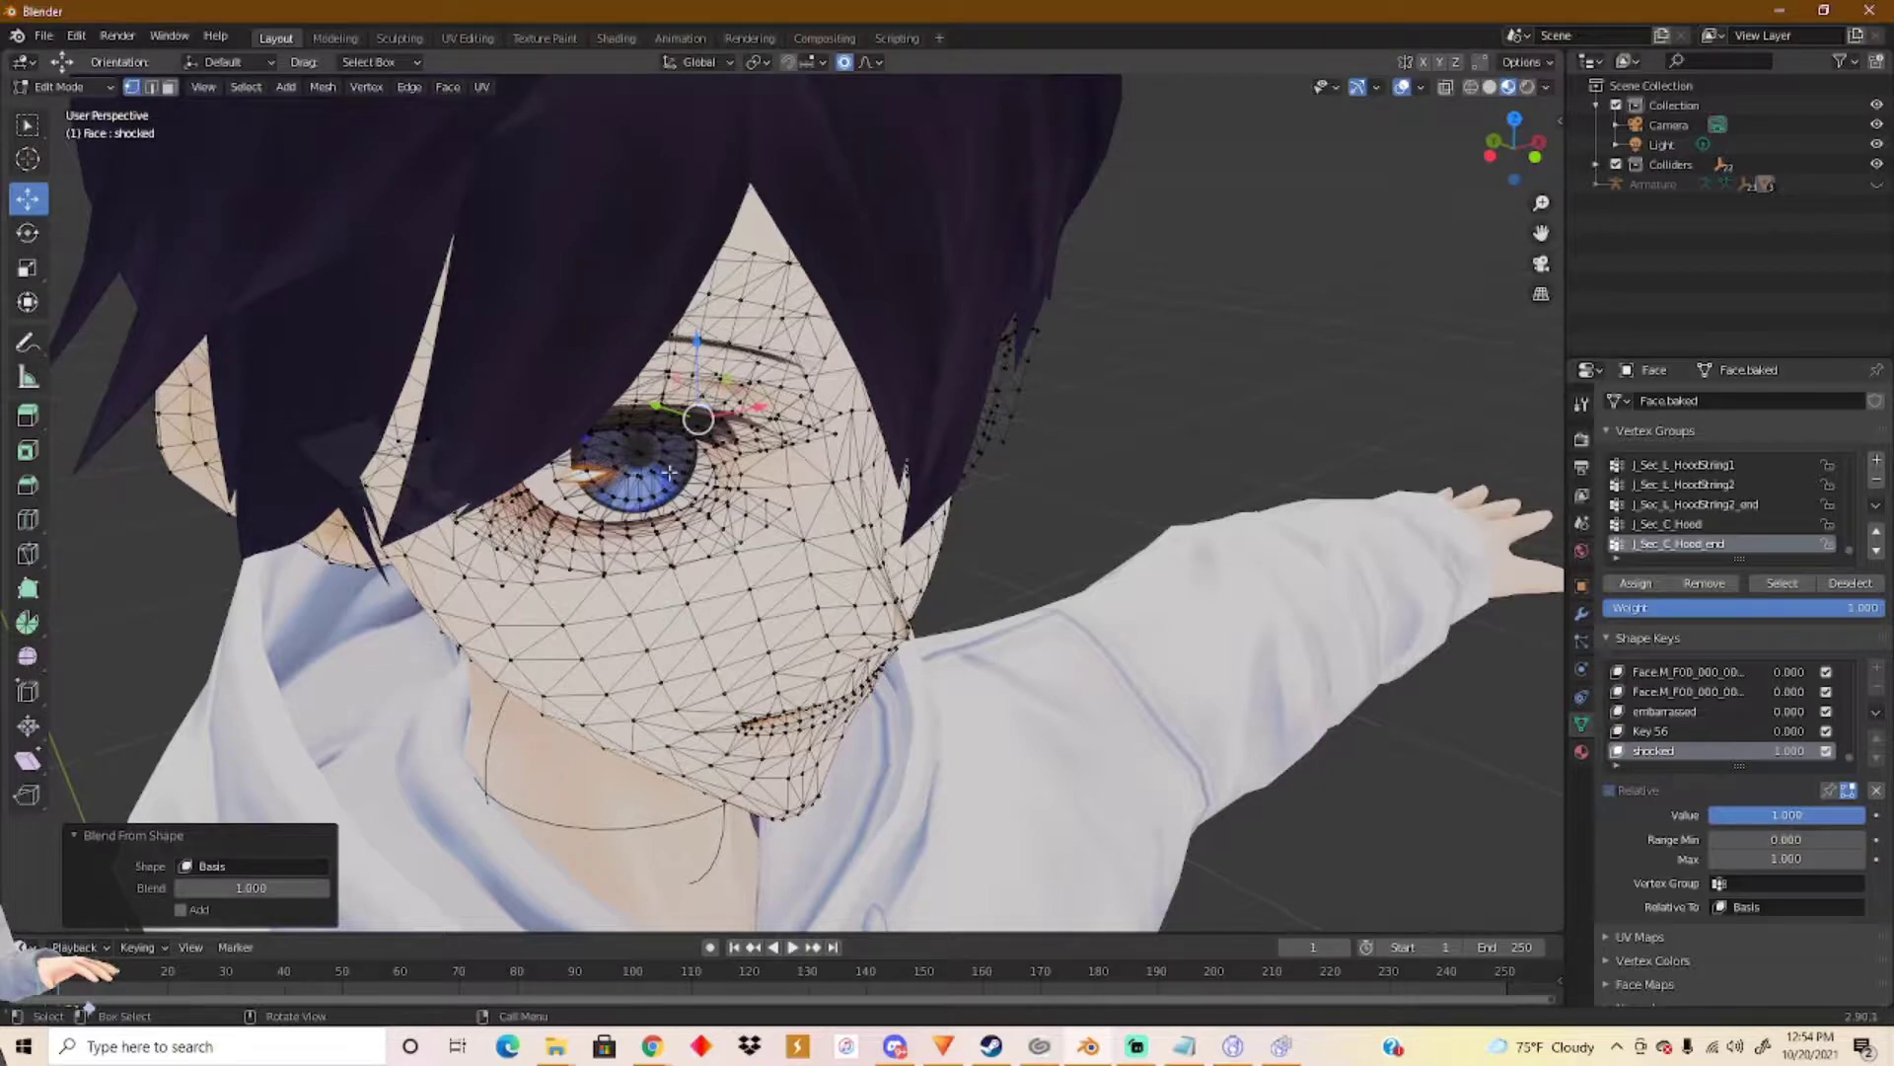
pyautogui.moveTo(659, 407); pyautogui.dragTo(794, 441)
pyautogui.moveTo(795, 441); pyautogui.dragTo(691, 470, button='middle')
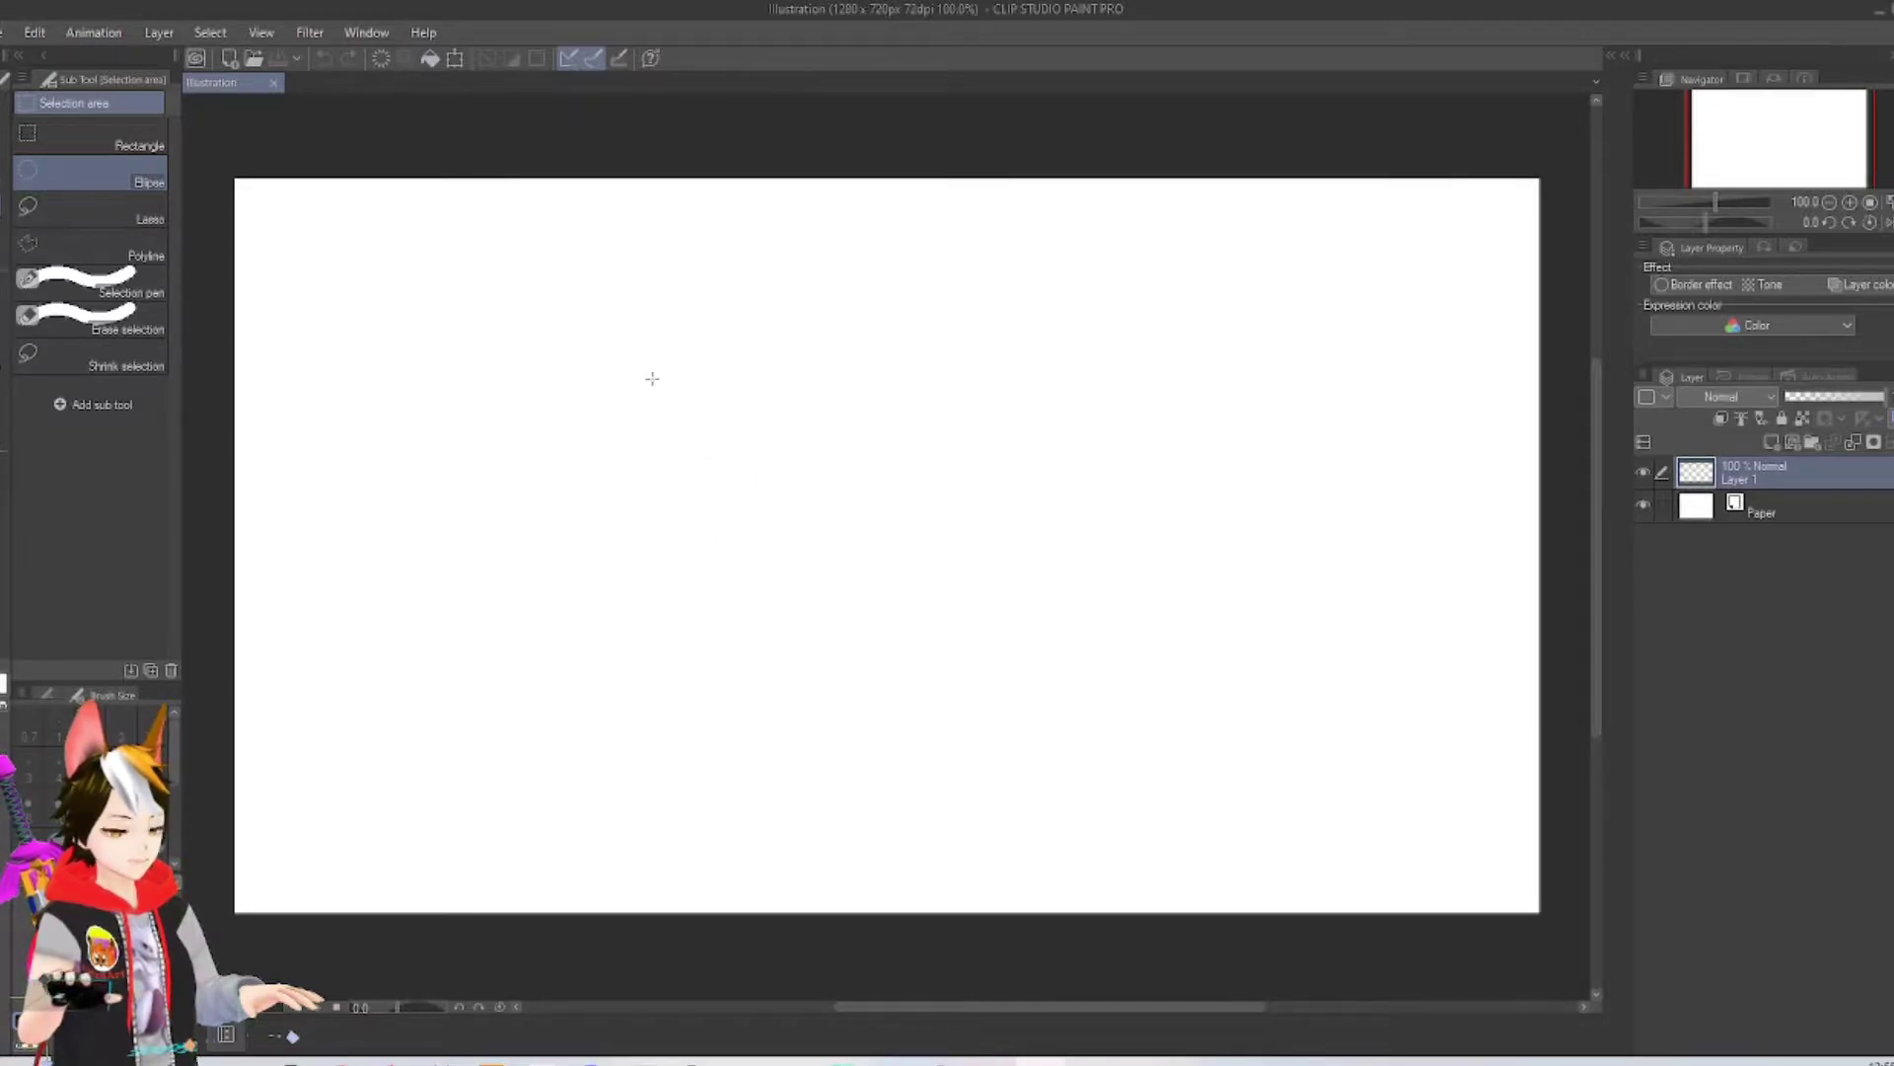
# In Clip Studio Paint, fill a circular selection black, shrink the selection by 10 px and clear its inside to leave a ring.
pyautogui.moveTo(769, 381); pyautogui.dragTo(619, 614)
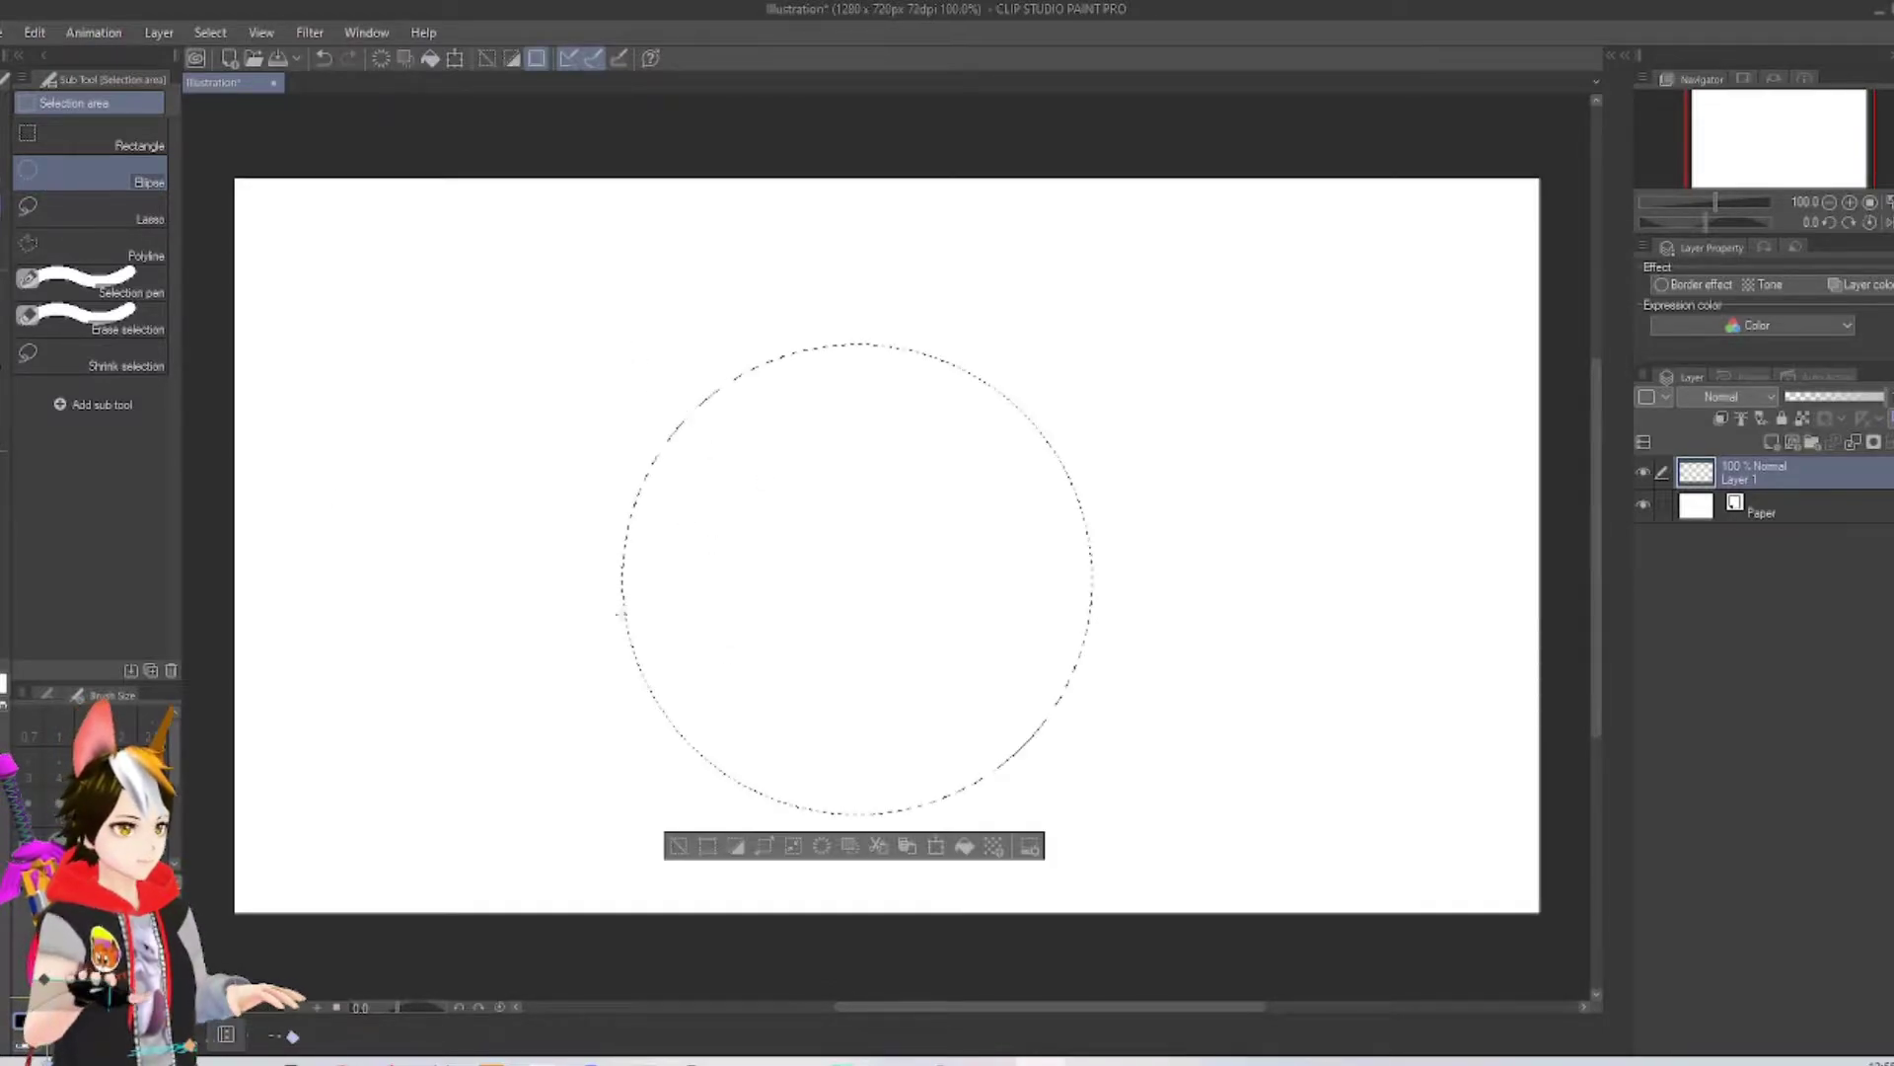
pyautogui.click(965, 847)
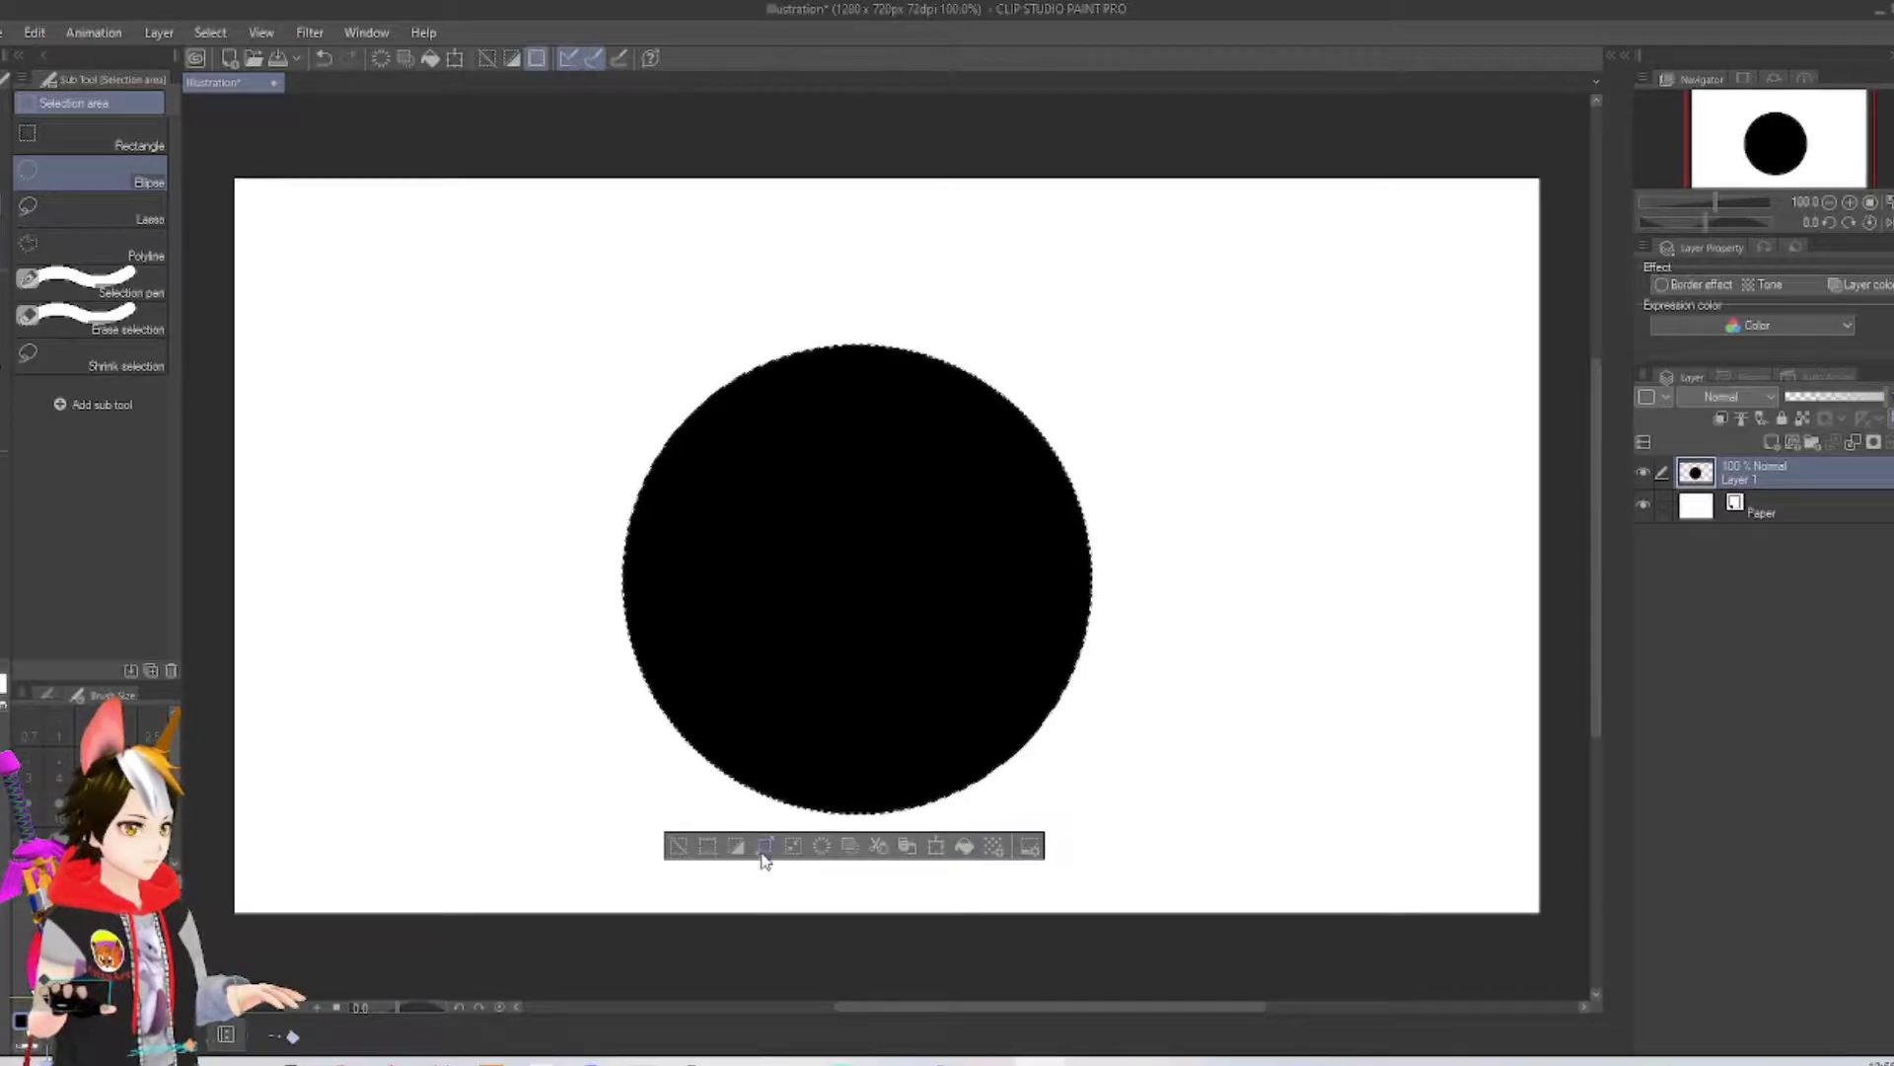
pyautogui.click(792, 849)
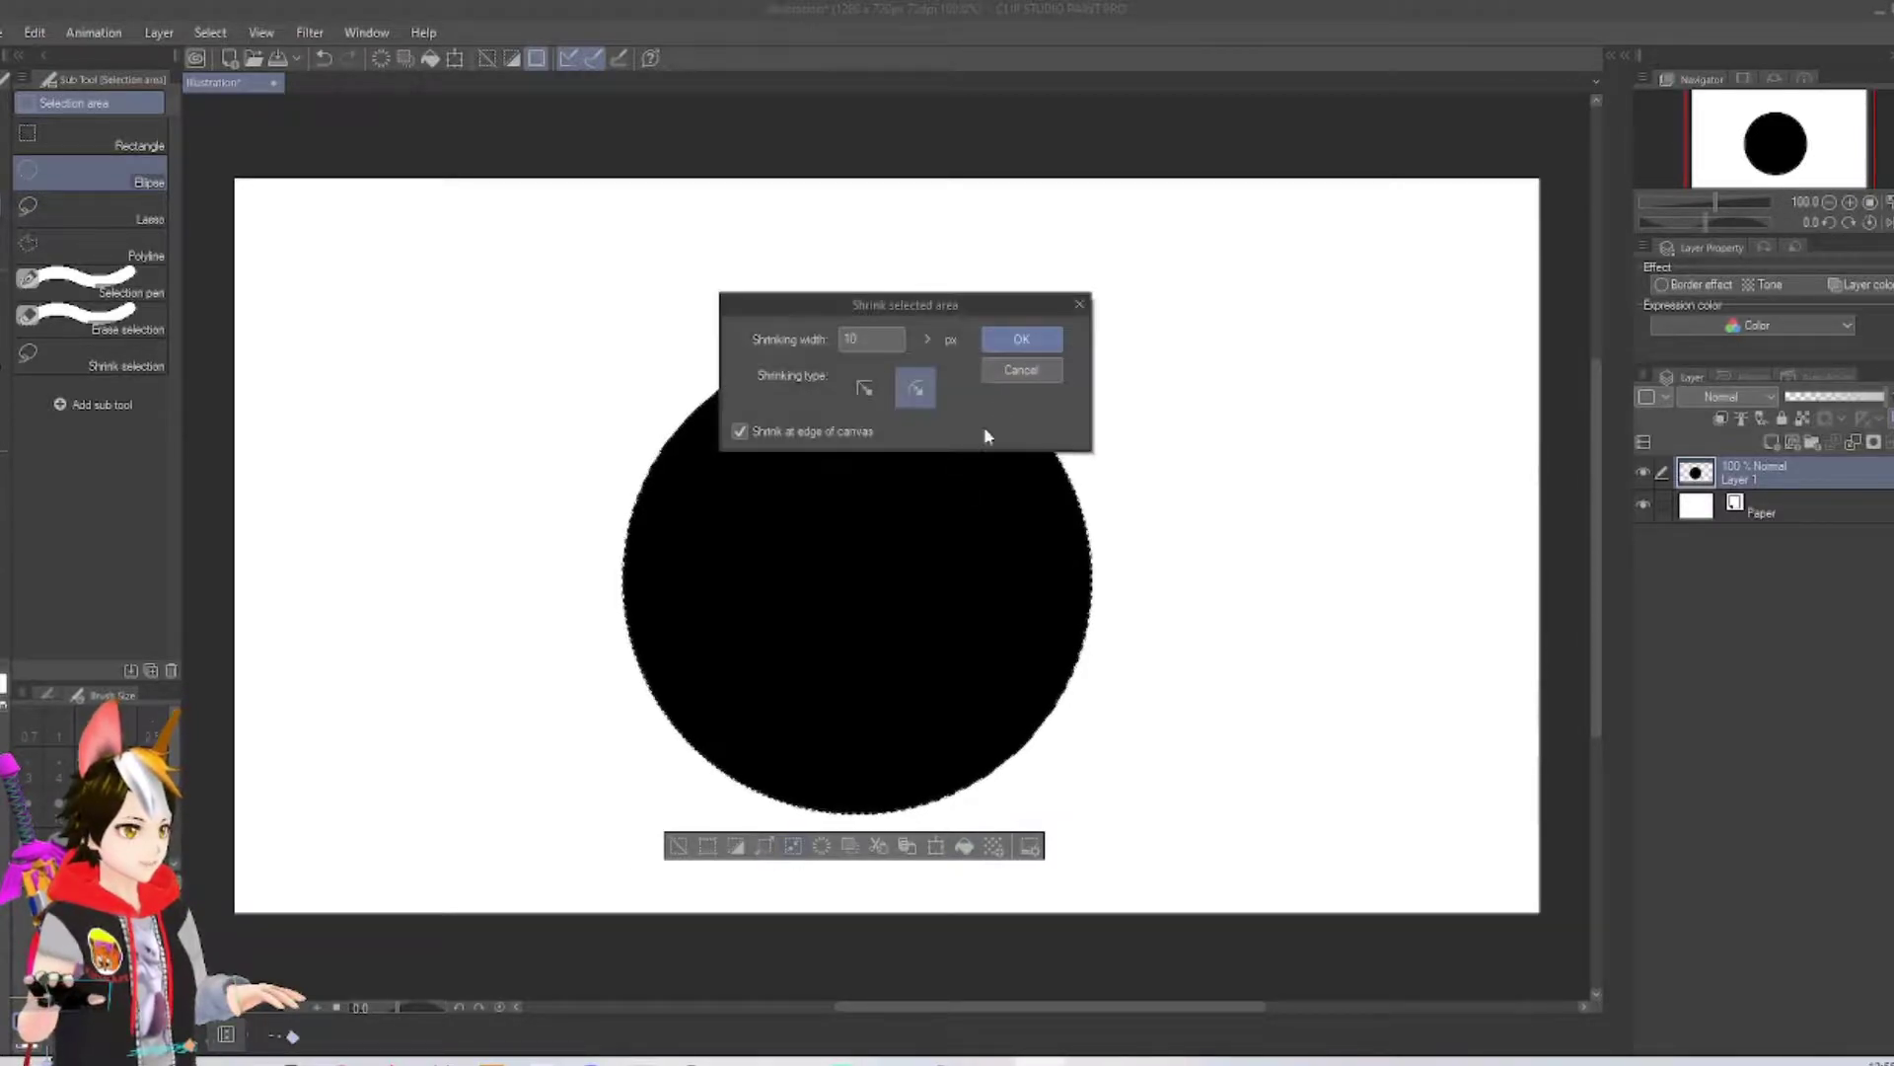
pyautogui.click(1021, 342)
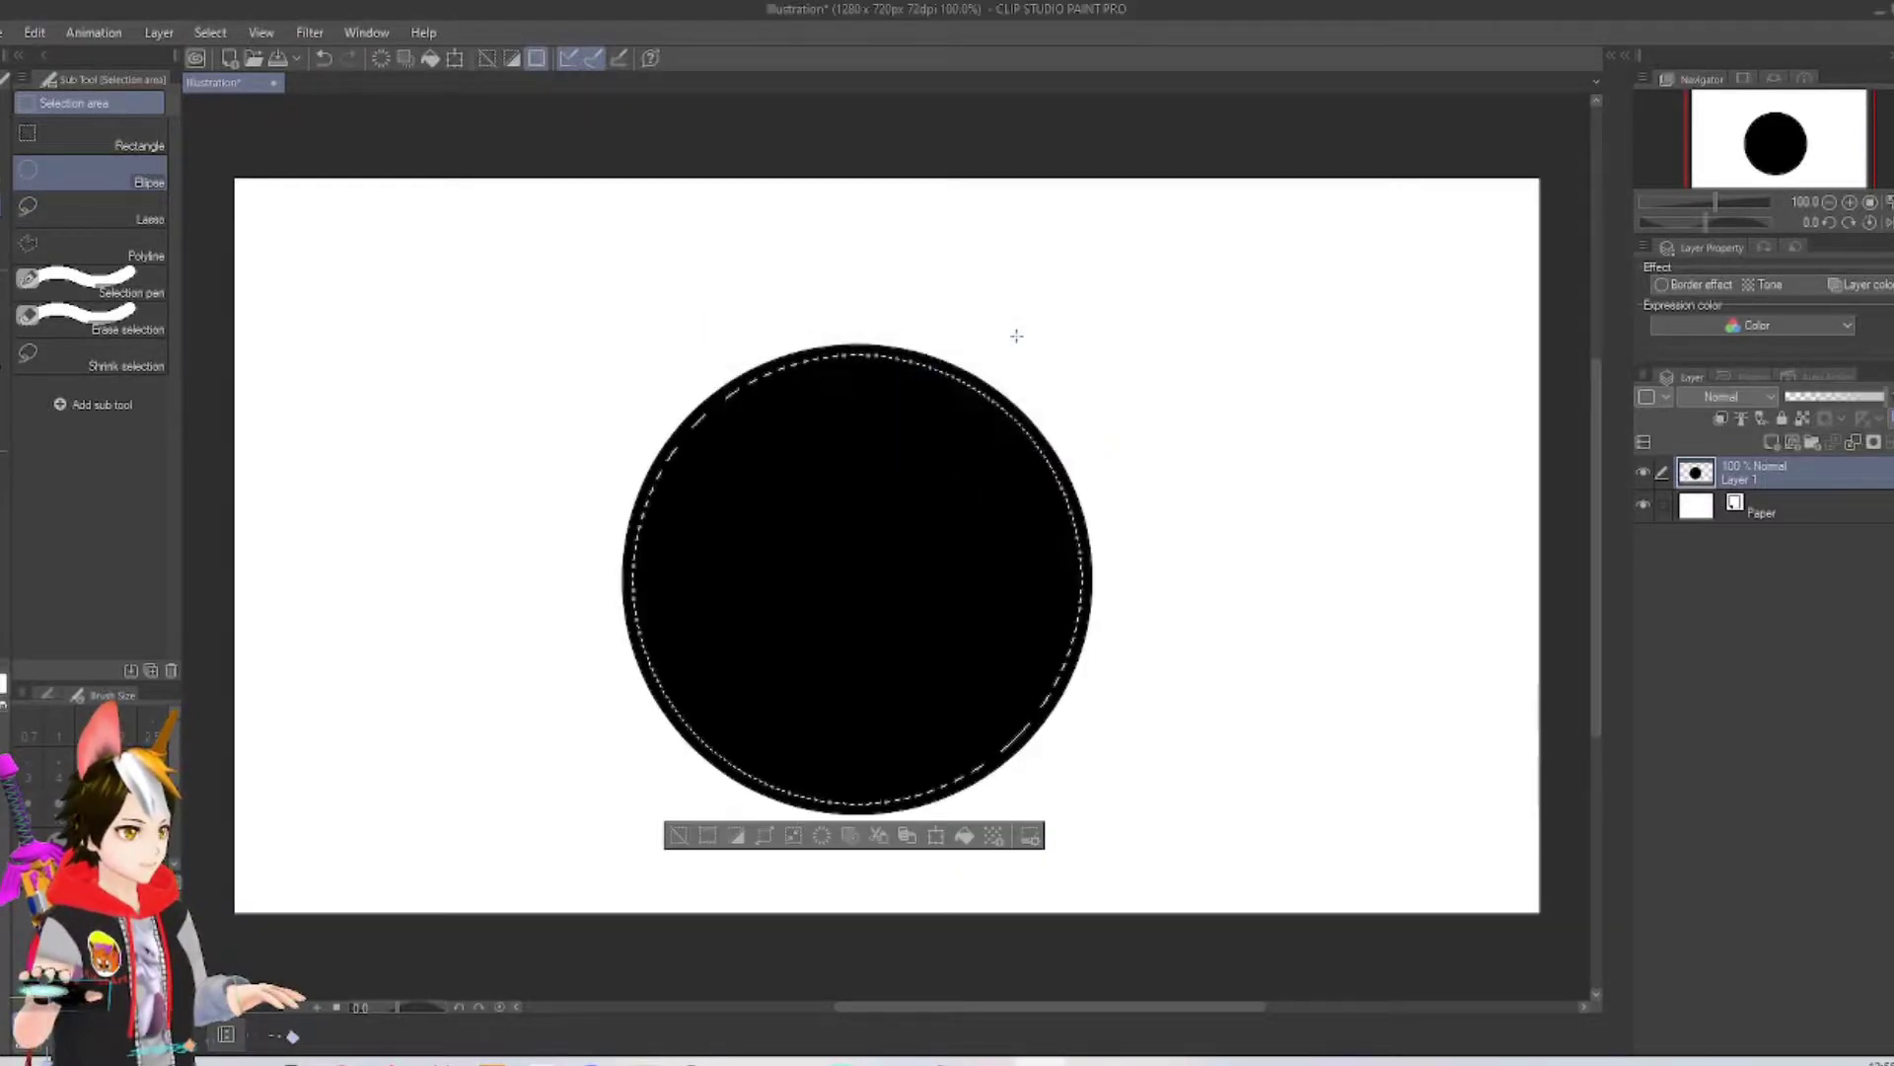
pyautogui.click(823, 837)
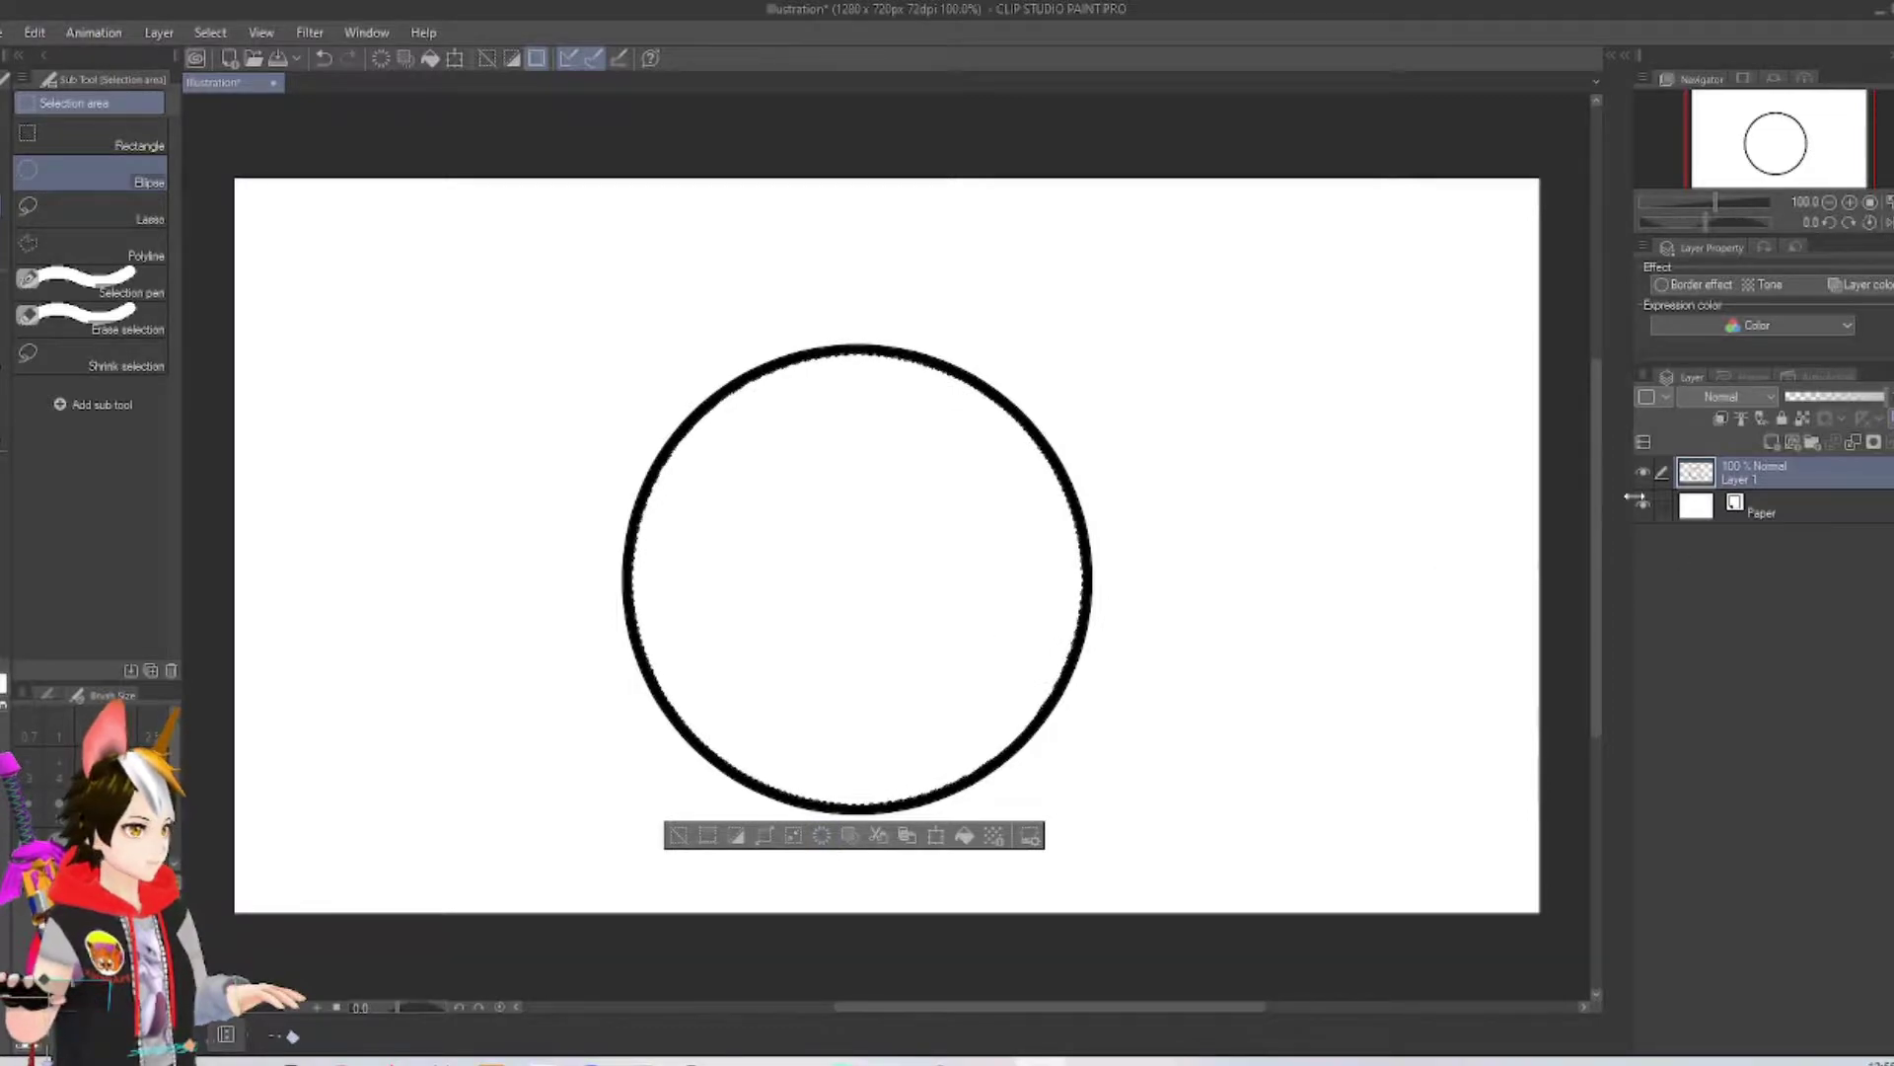
# With the Paper layer hidden and an empty layer added on top, fill the ring's interior white on Layer 1 and deselect.
pyautogui.click(1640, 507)
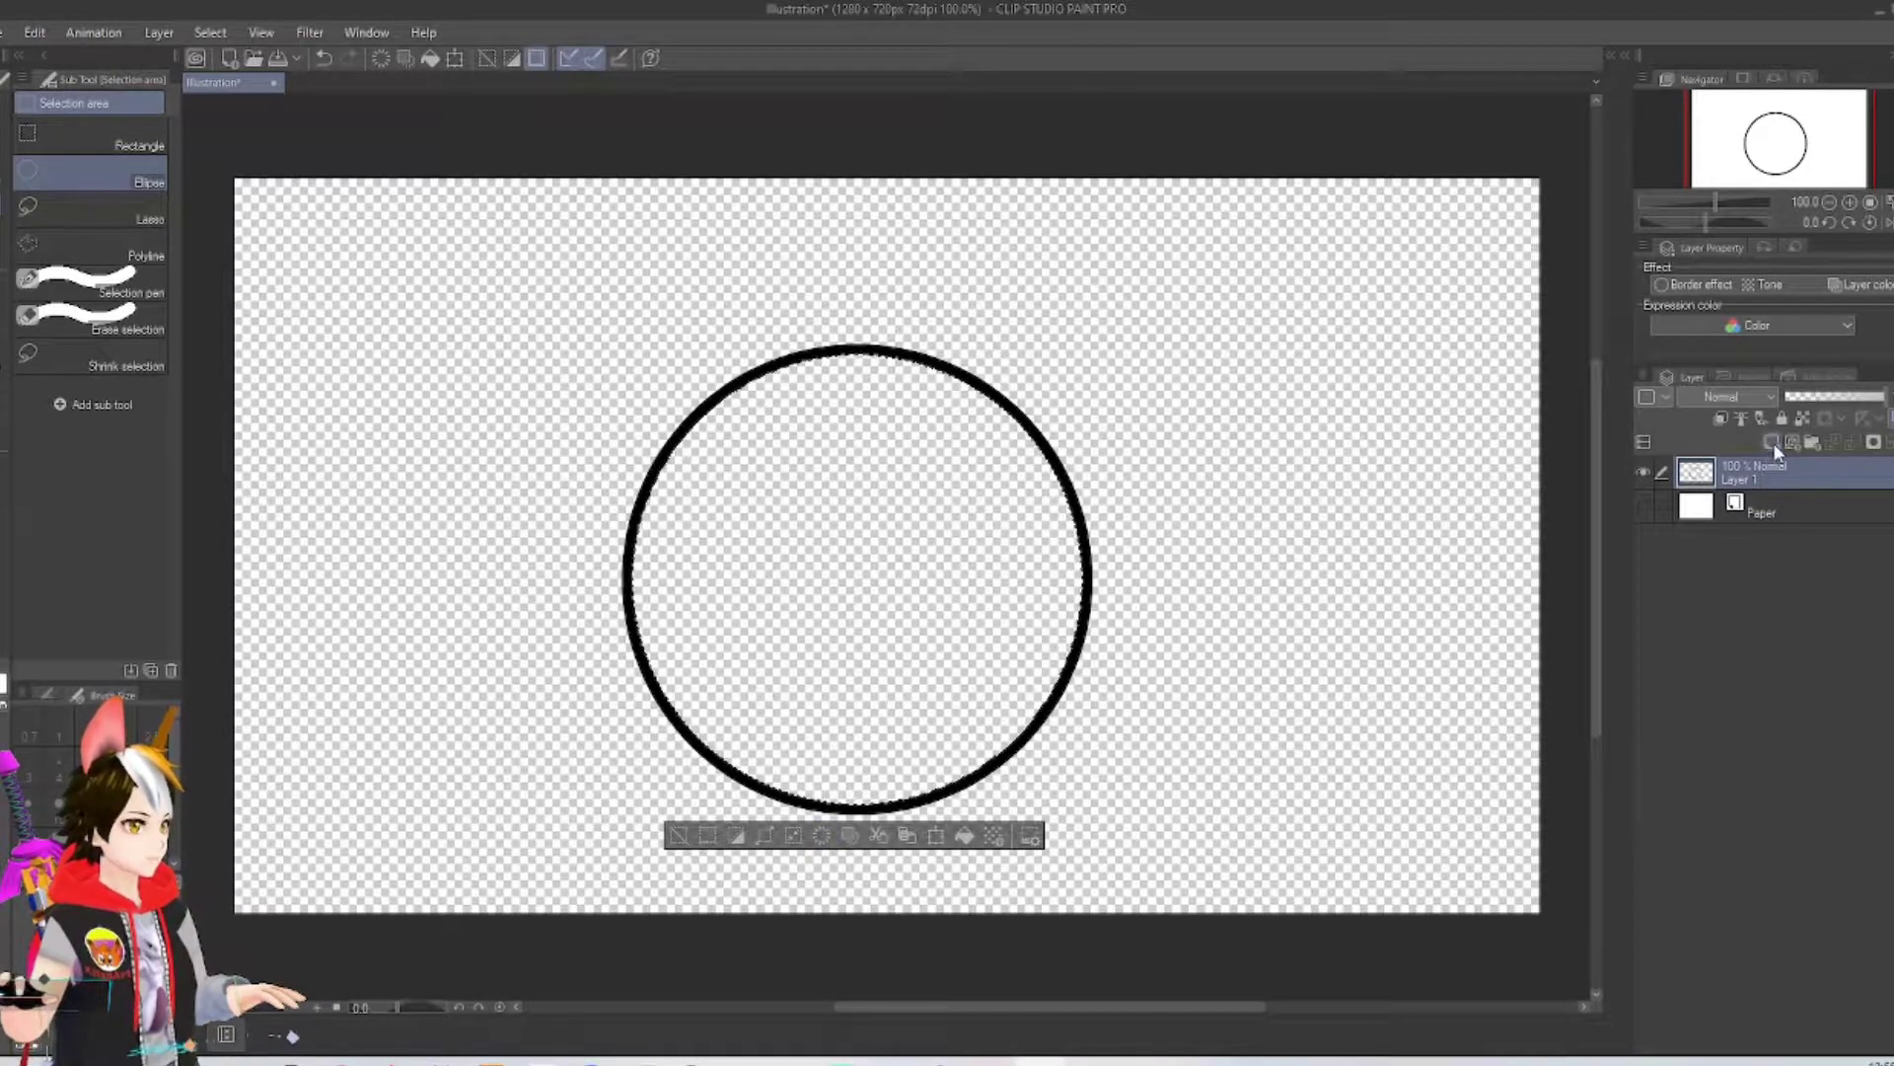
pyautogui.click(1772, 442)
pyautogui.click(1754, 506)
pyautogui.click(965, 835)
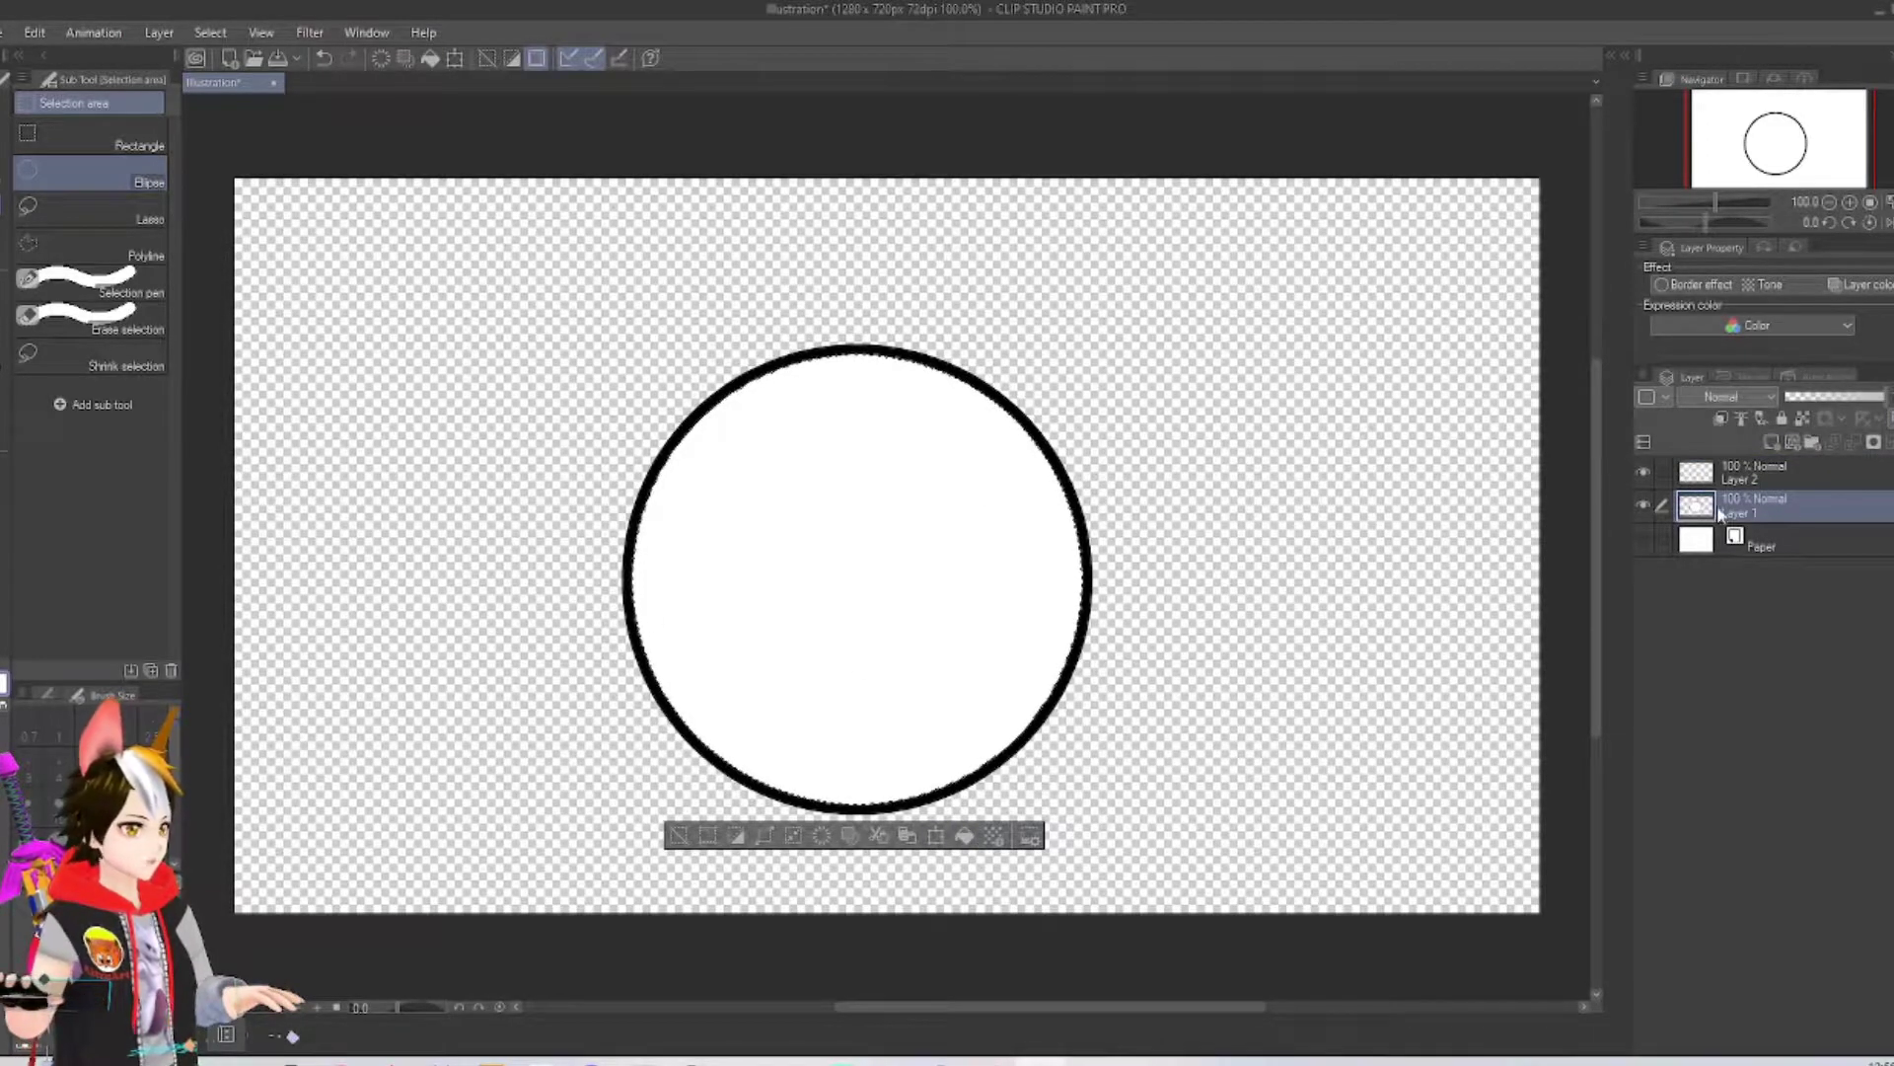
pyautogui.click(1778, 478)
pyautogui.click(679, 835)
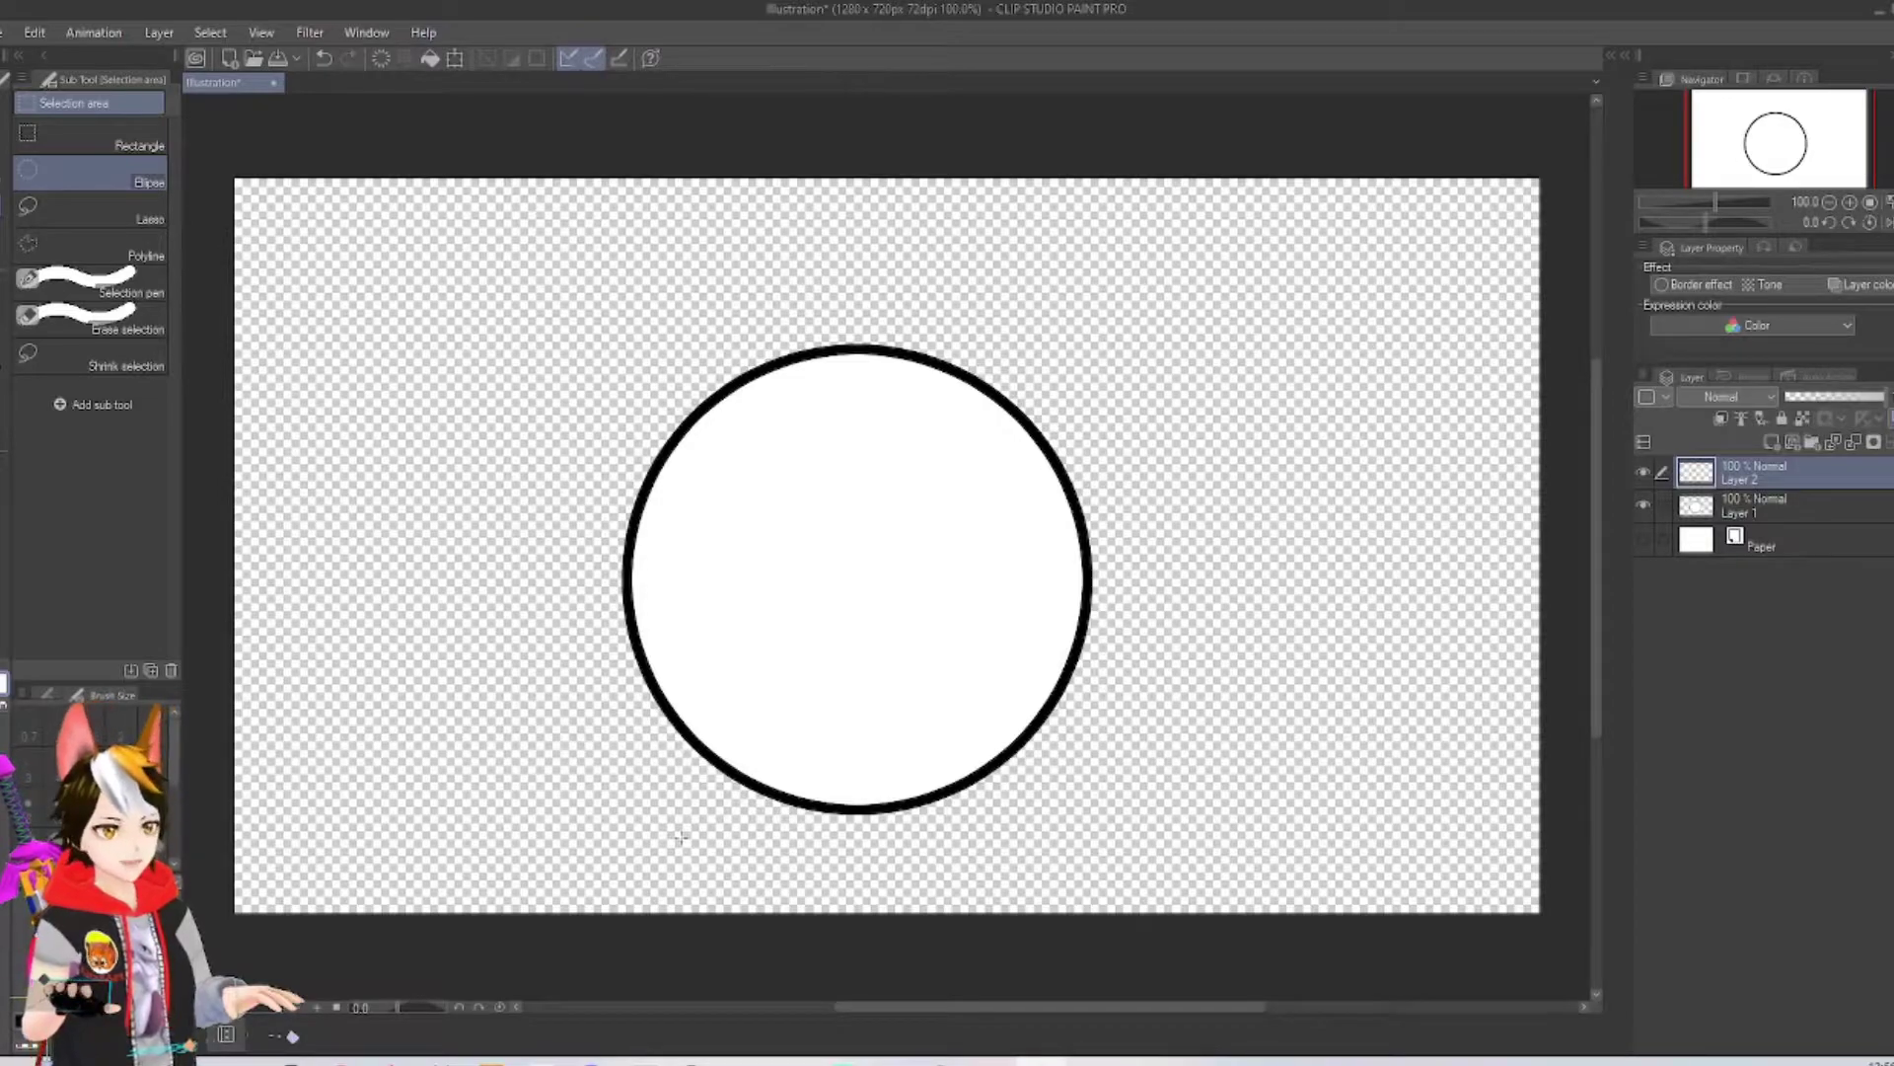
# Scribble overlapping black circles around the white disc on Layer 2 with the G-pen.
pyautogui.press('p')
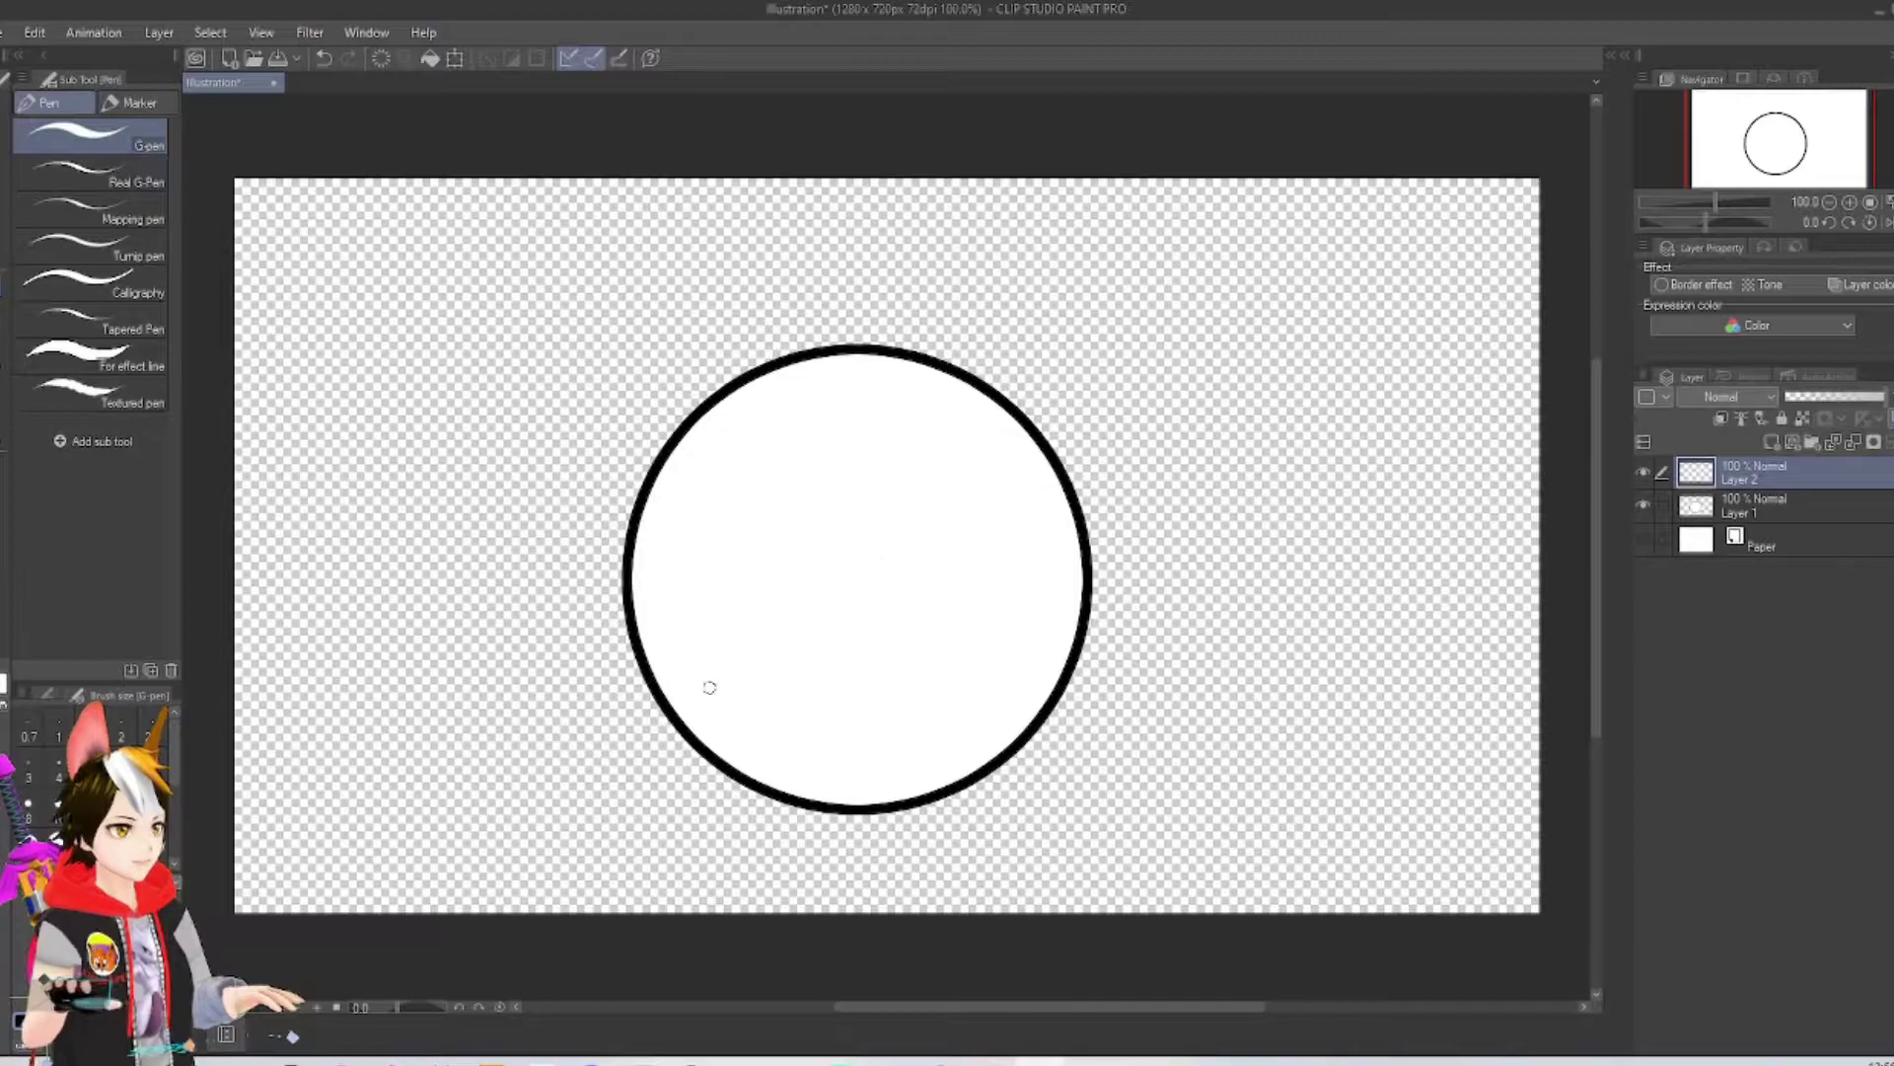
pyautogui.moveTo(697, 711)
pyautogui.mouseDown()
pyautogui.moveTo(884, 356)
pyautogui.moveTo(752, 717)
pyautogui.moveTo(1066, 544)
pyautogui.moveTo(627, 497)
pyautogui.moveTo(900, 763)
pyautogui.moveTo(1047, 382)
pyautogui.moveTo(601, 574)
pyautogui.moveTo(1017, 733)
pyautogui.moveTo(890, 368)
pyautogui.moveTo(647, 690)
pyautogui.moveTo(1063, 669)
pyautogui.moveTo(896, 320)
pyautogui.moveTo(596, 693)
pyautogui.moveTo(1017, 637)
pyautogui.mouseUp()
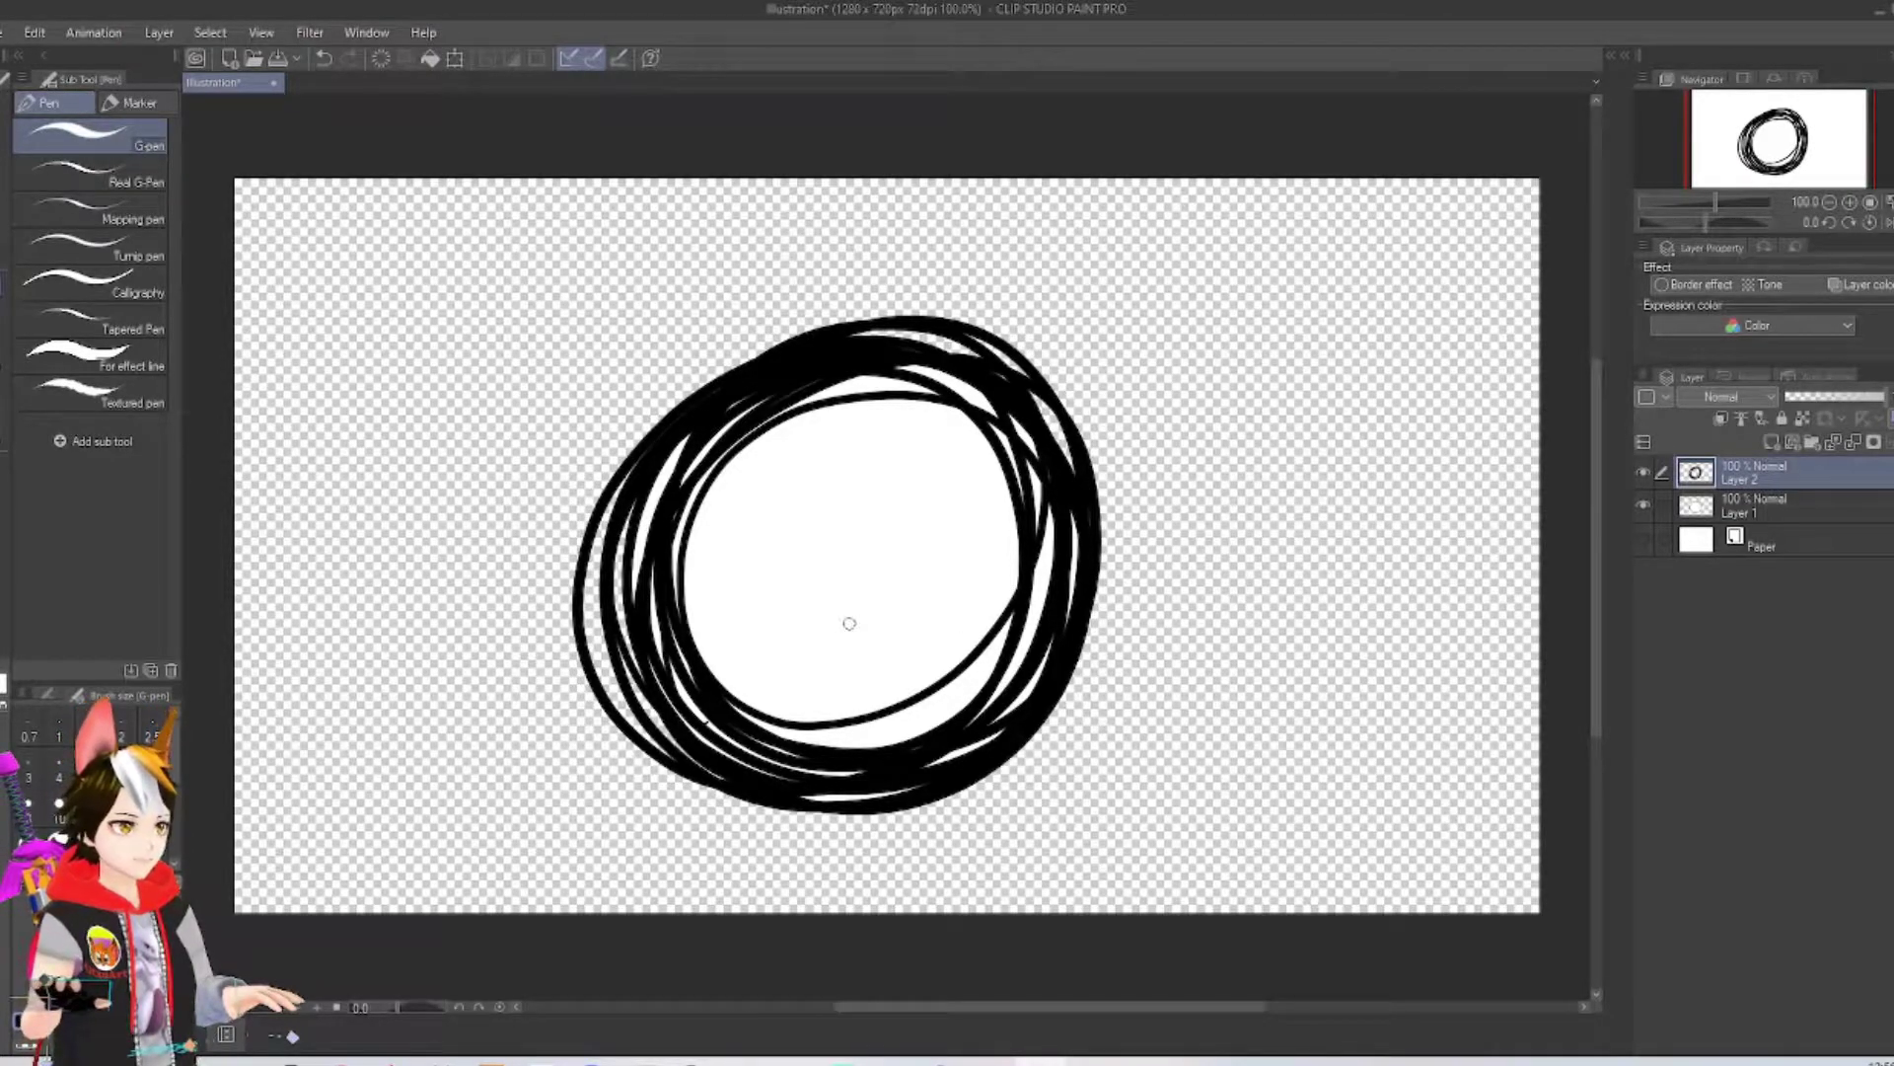
# Set the drawing to save as a PNG named Illustration and open the 2021 folder inside art as its destination.
pyautogui.click(6, 32)
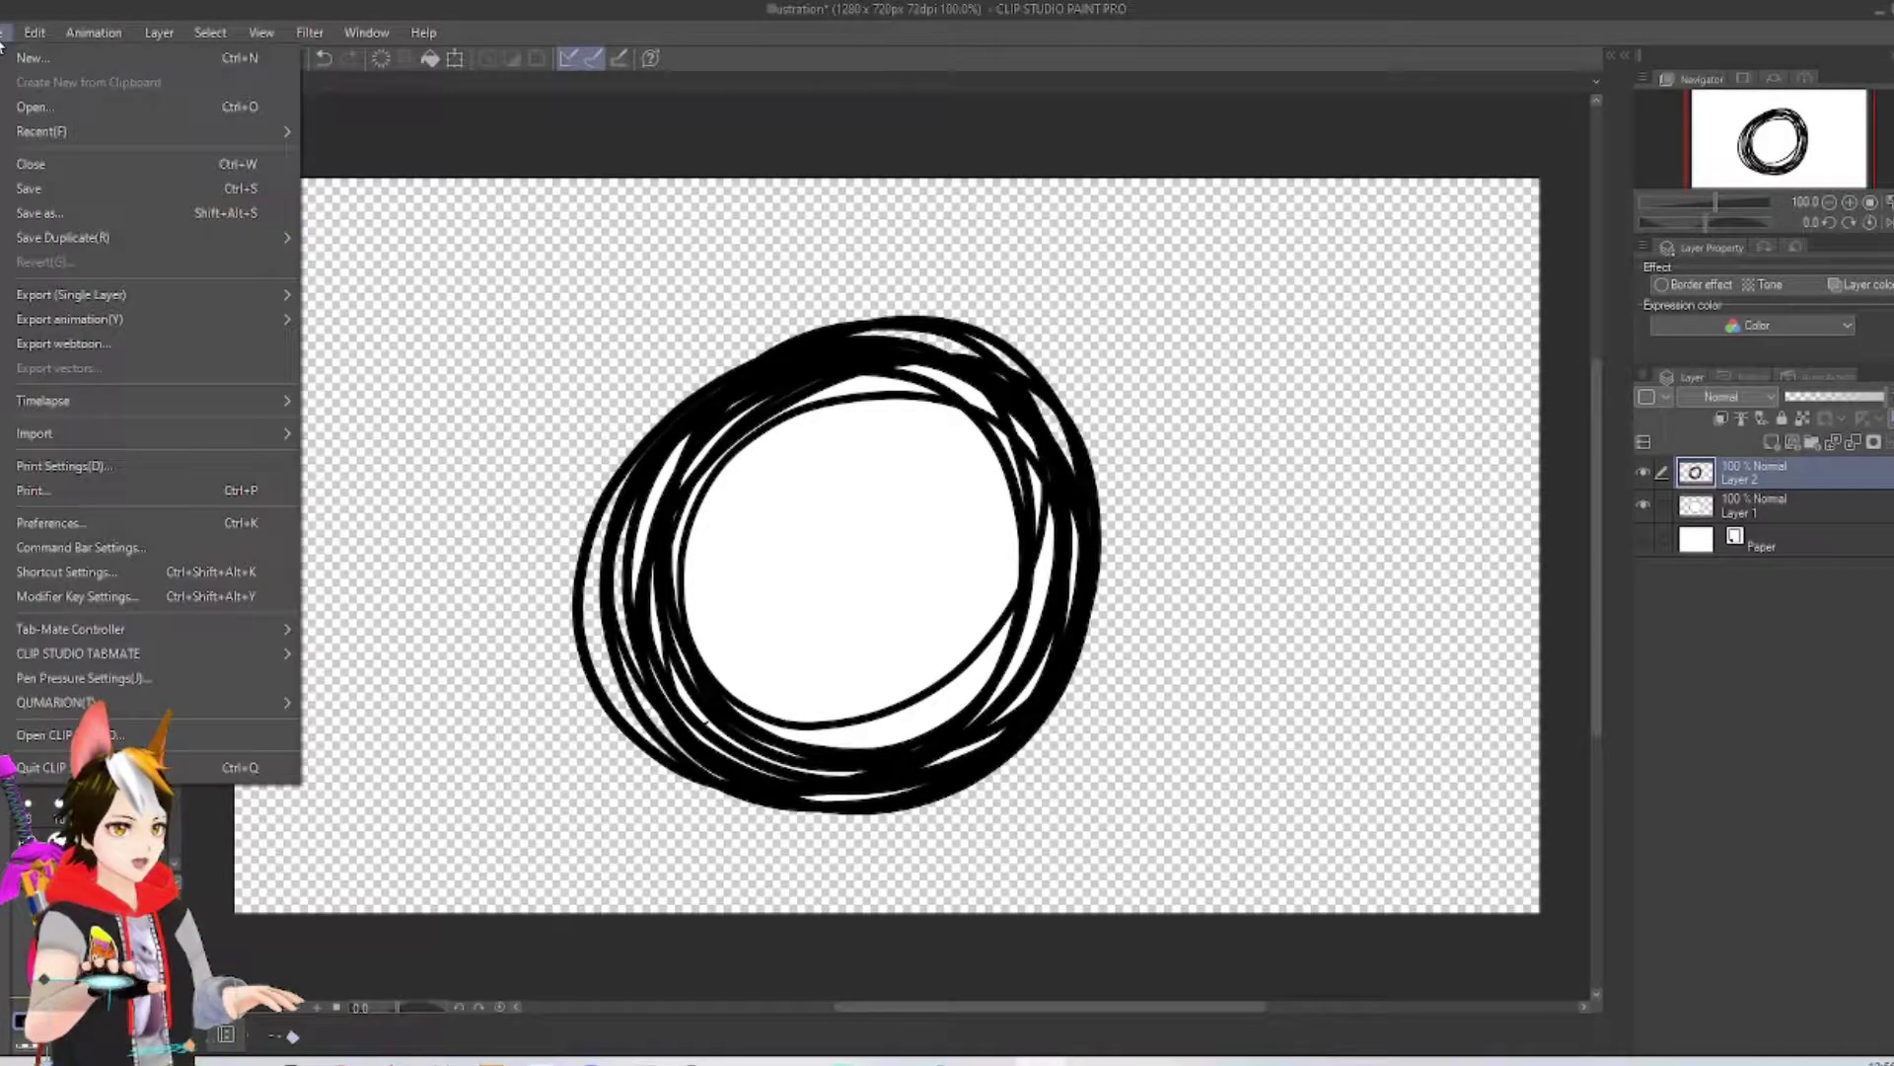
pyautogui.click(70, 212)
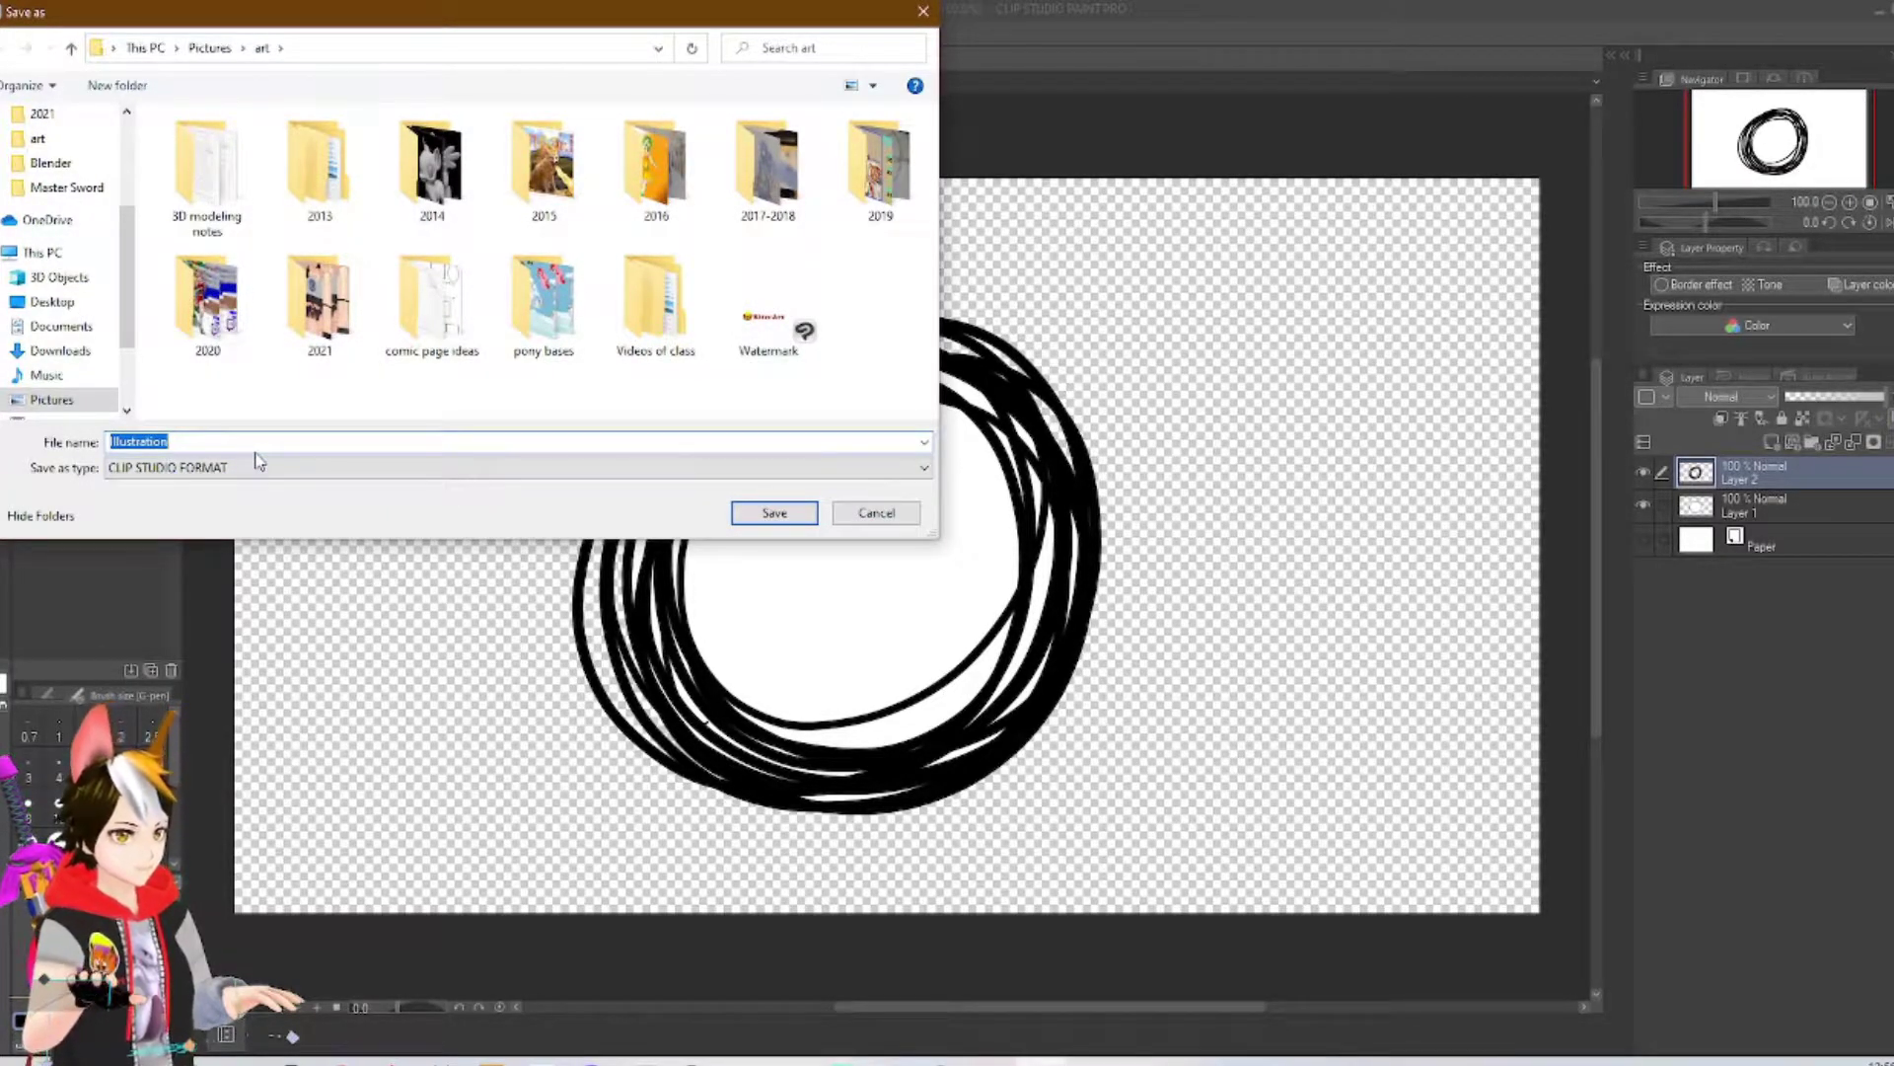
pyautogui.click(246, 468)
pyautogui.click(173, 542)
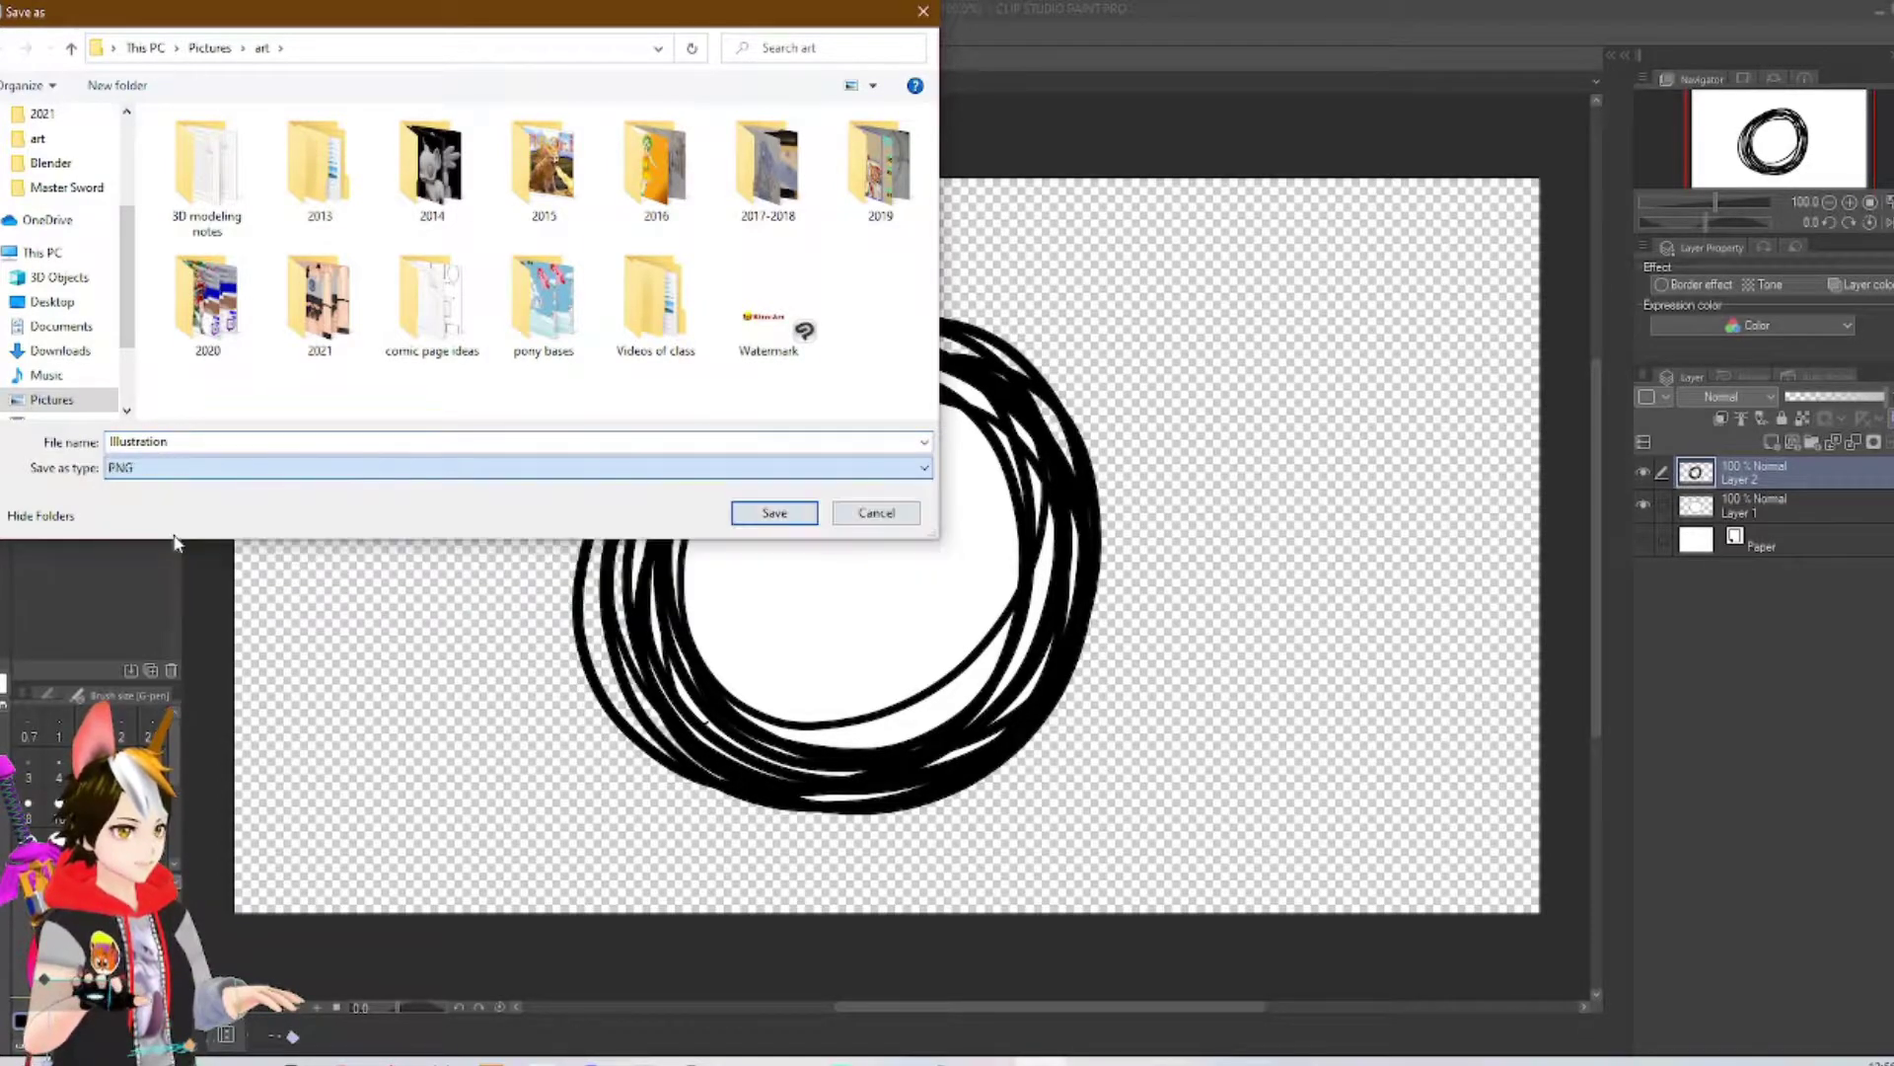
pyautogui.doubleClick(306, 309)
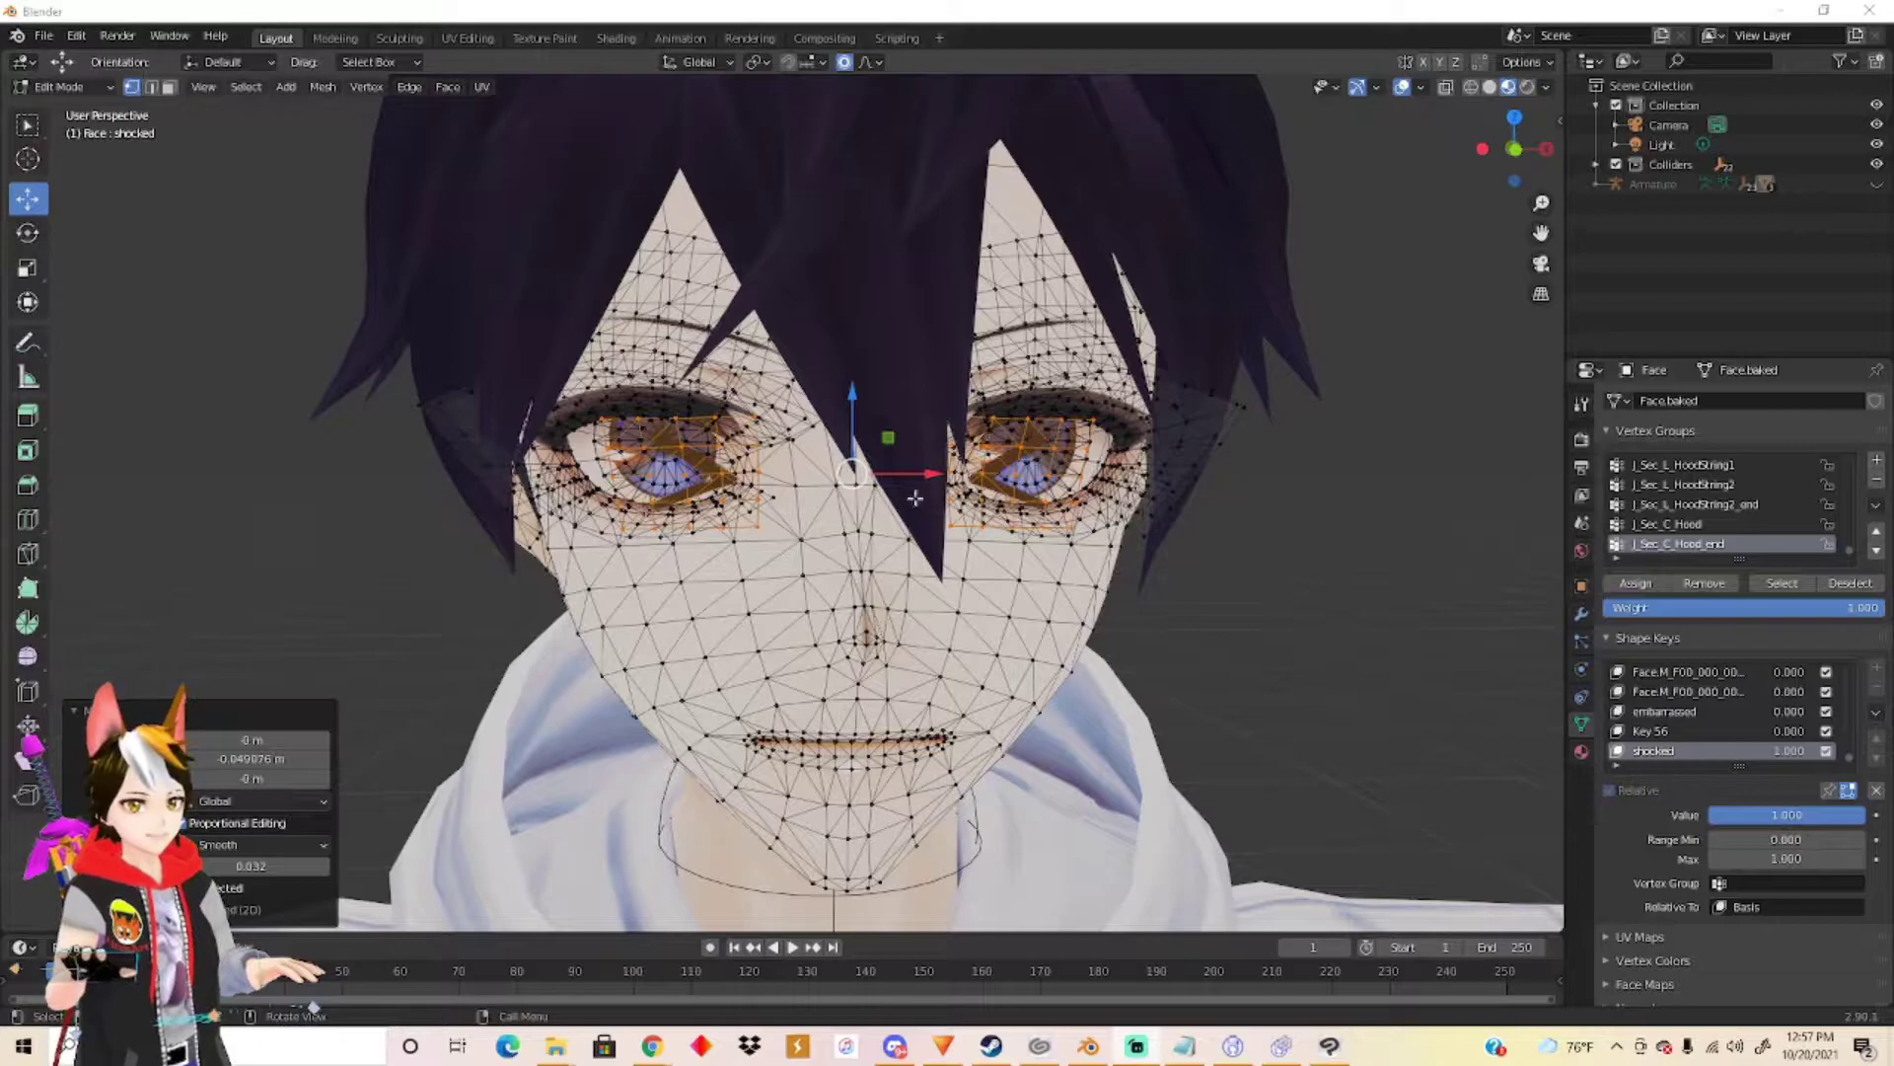
# In Blender, add a new material slot with a new material to the Face mesh and assign it to the selected eye planes.
pyautogui.moveTo(973, 548); pyautogui.dragTo(971, 526, button='middle')
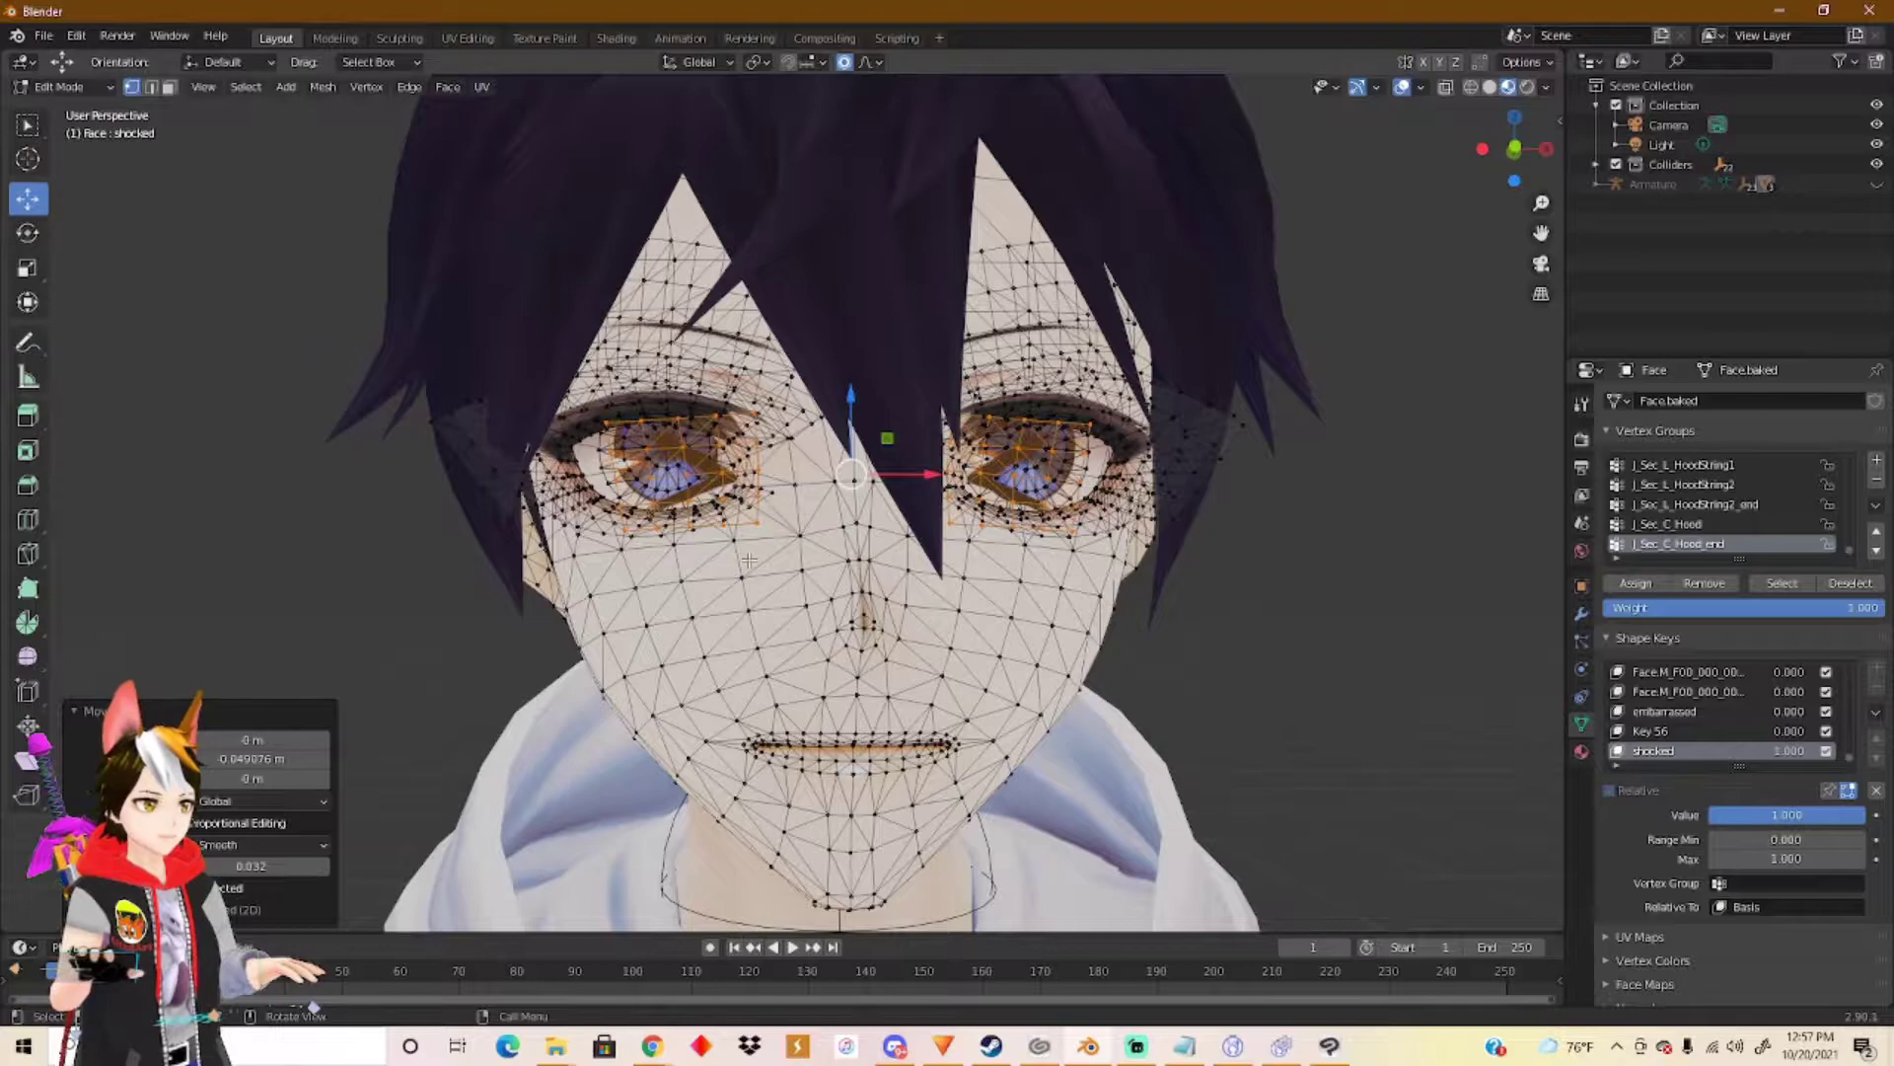
pyautogui.moveTo(787, 441); pyautogui.dragTo(895, 463, button='middle')
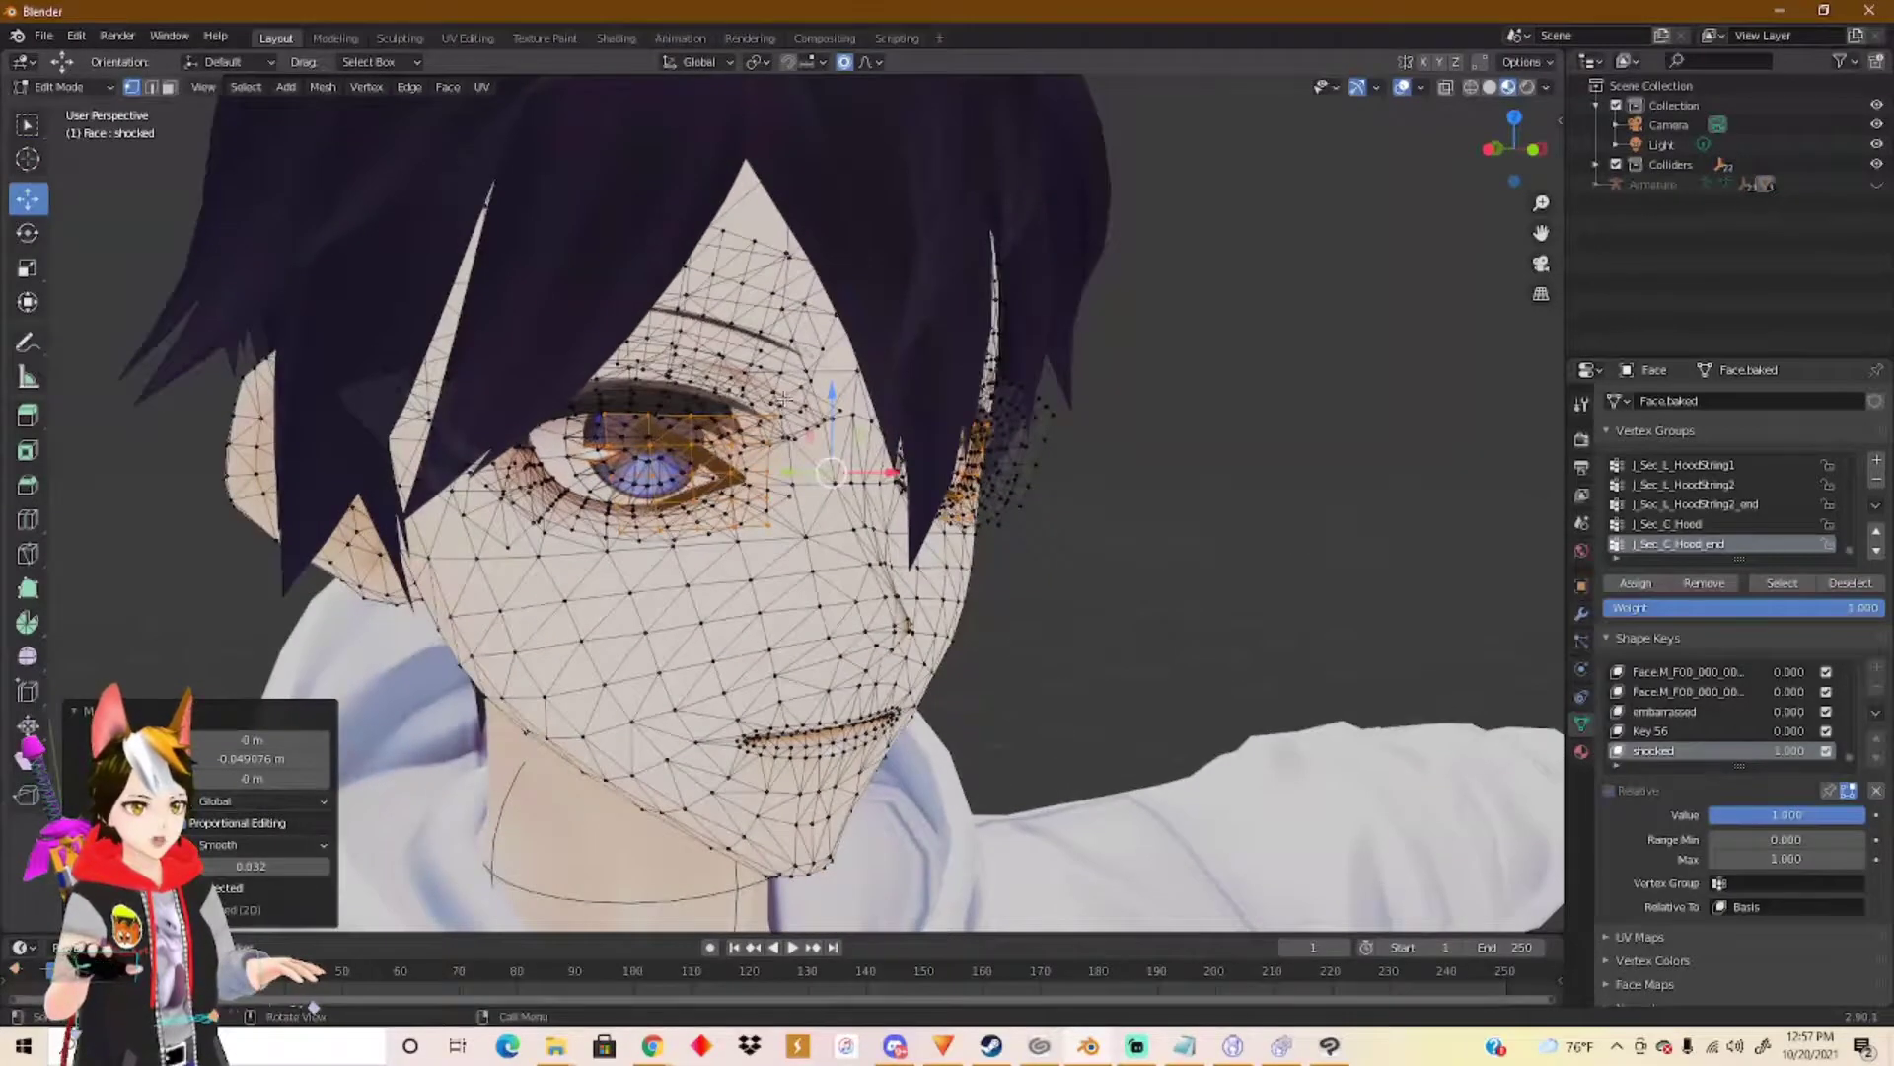
pyautogui.click(1582, 754)
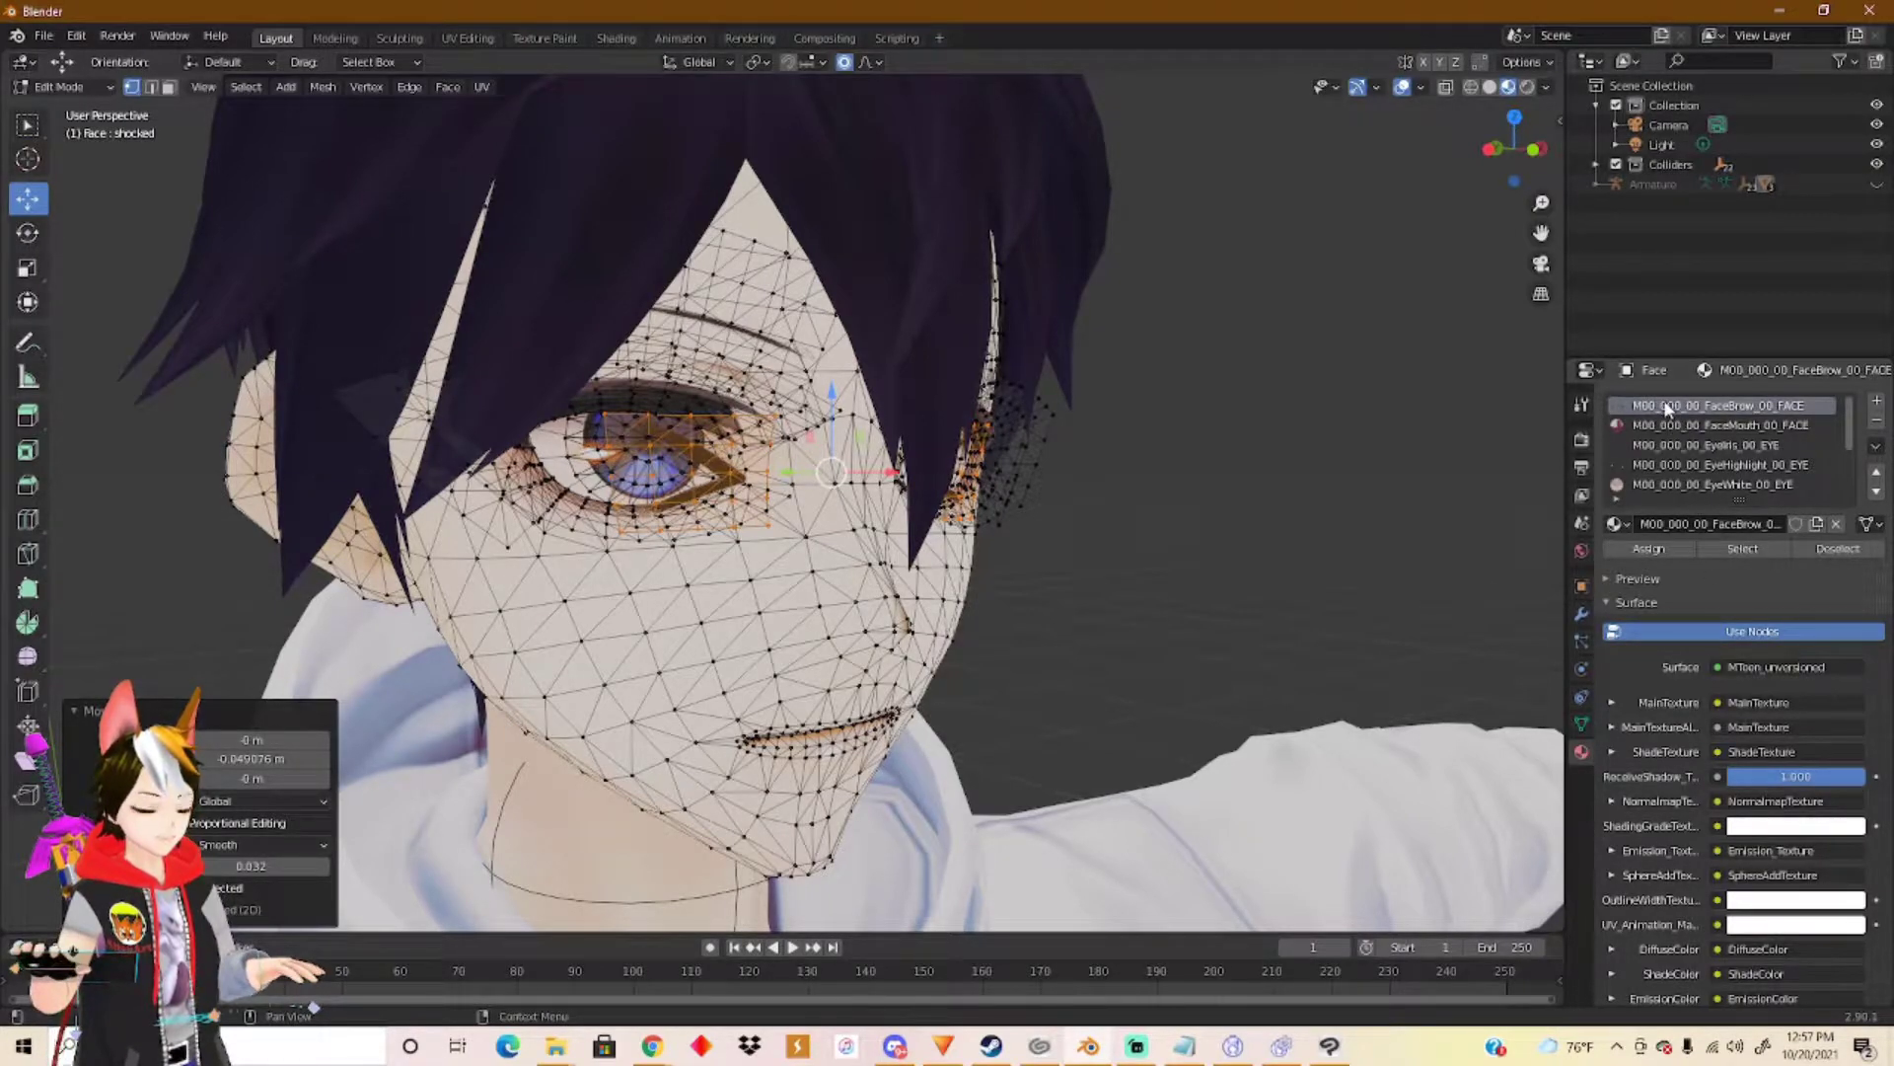
pyautogui.click(1770, 547)
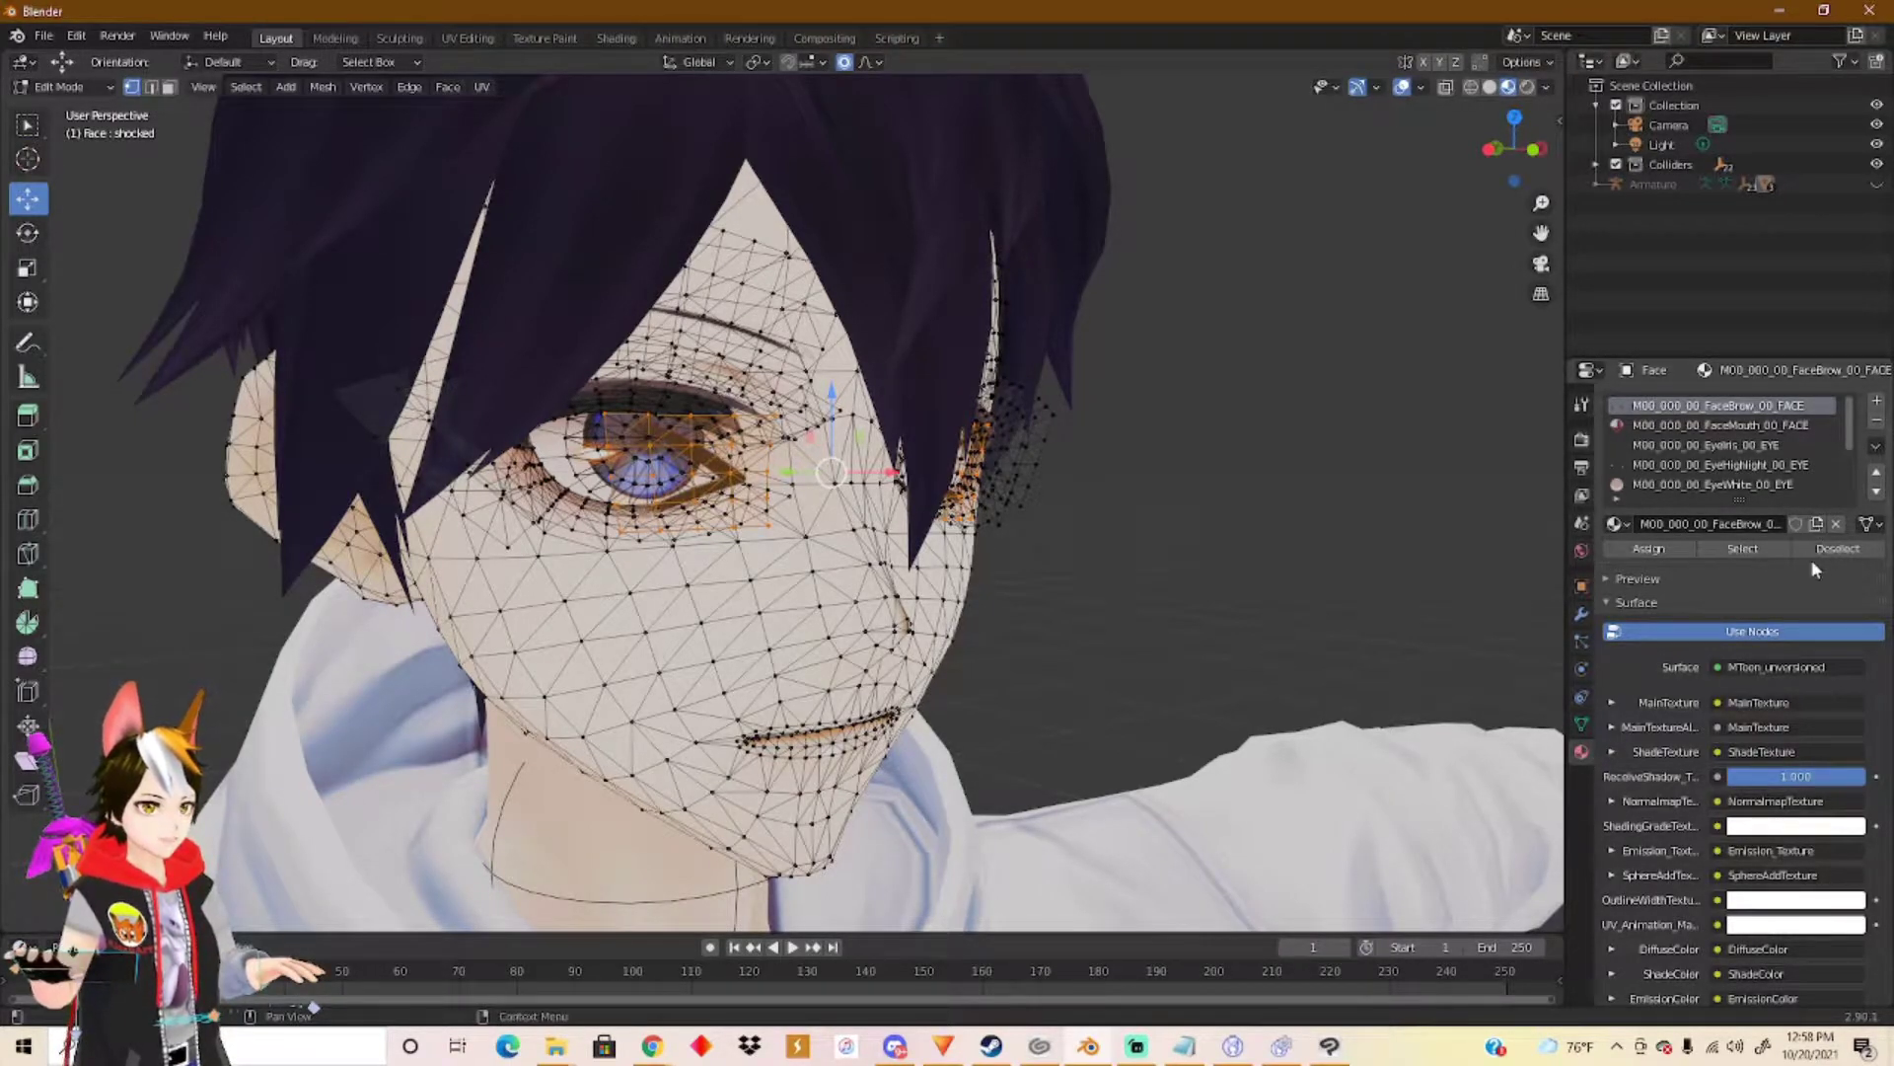
pyautogui.click(1881, 402)
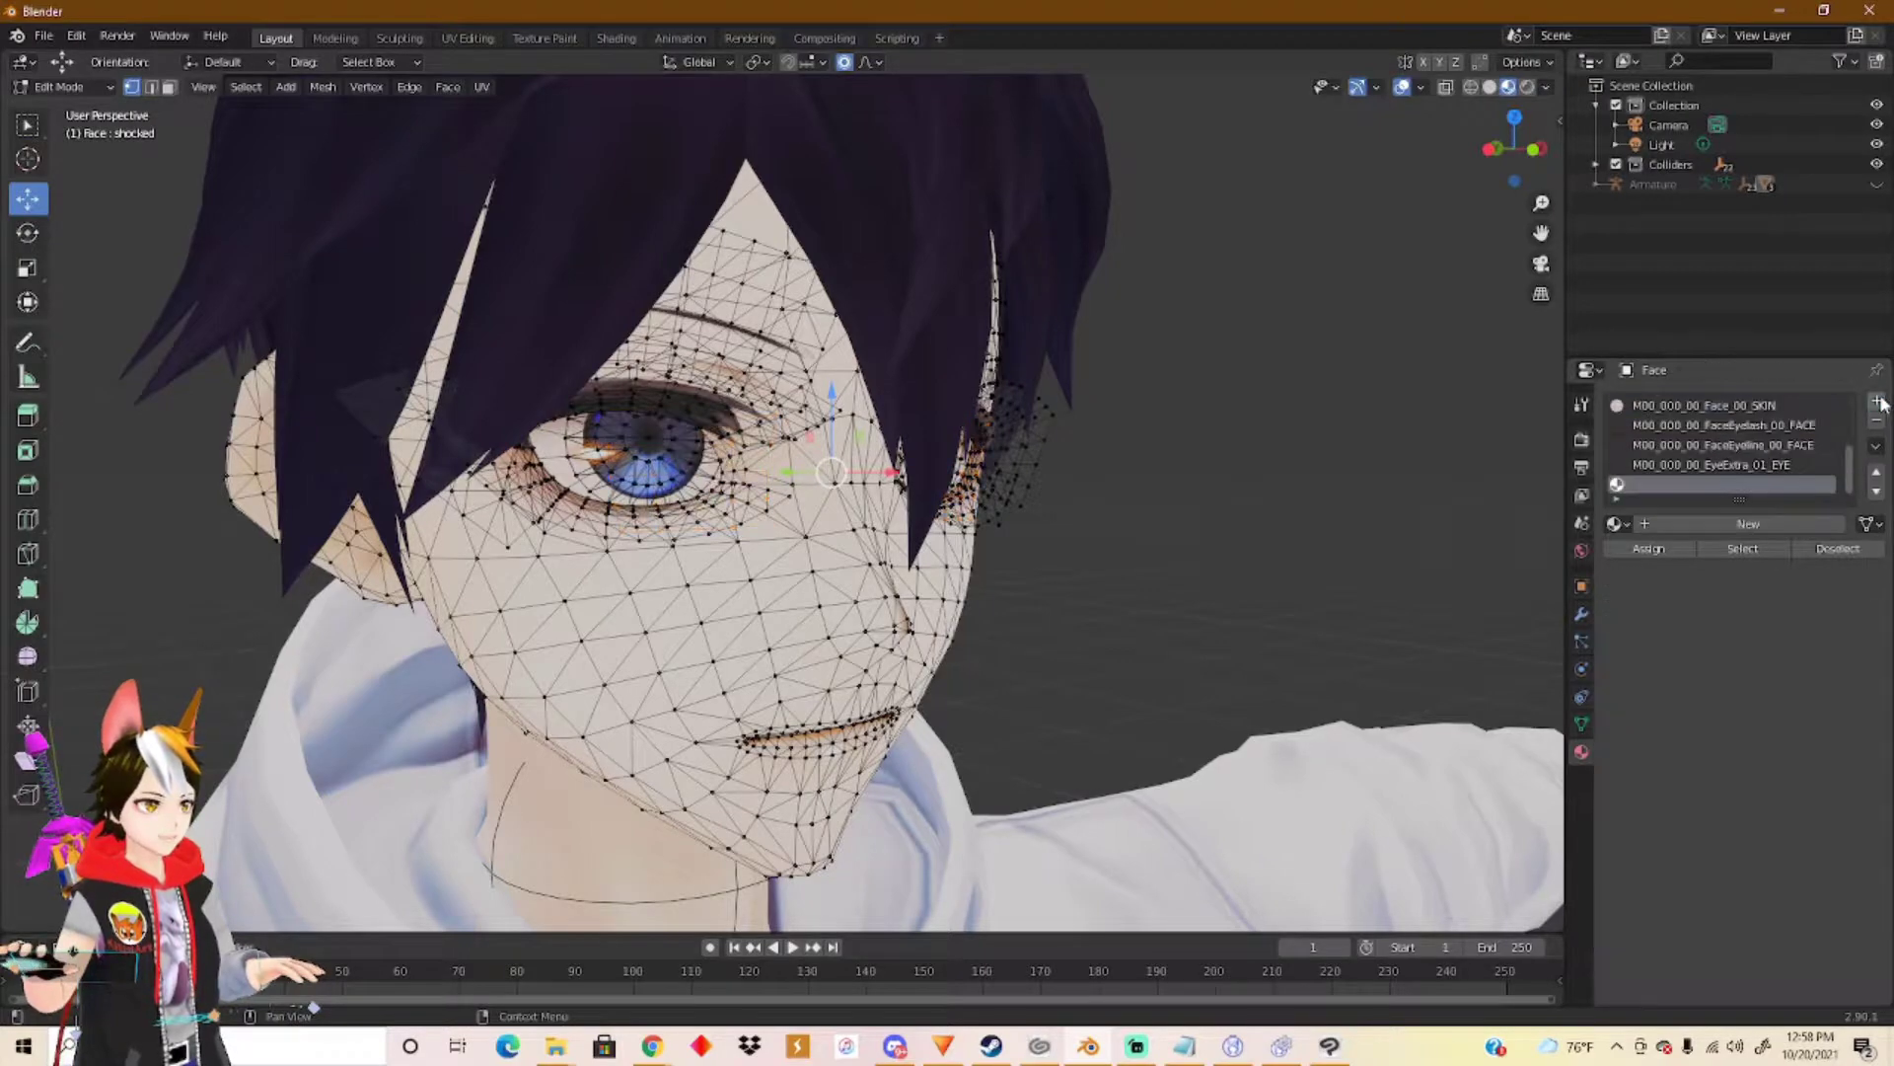
pyautogui.click(1645, 523)
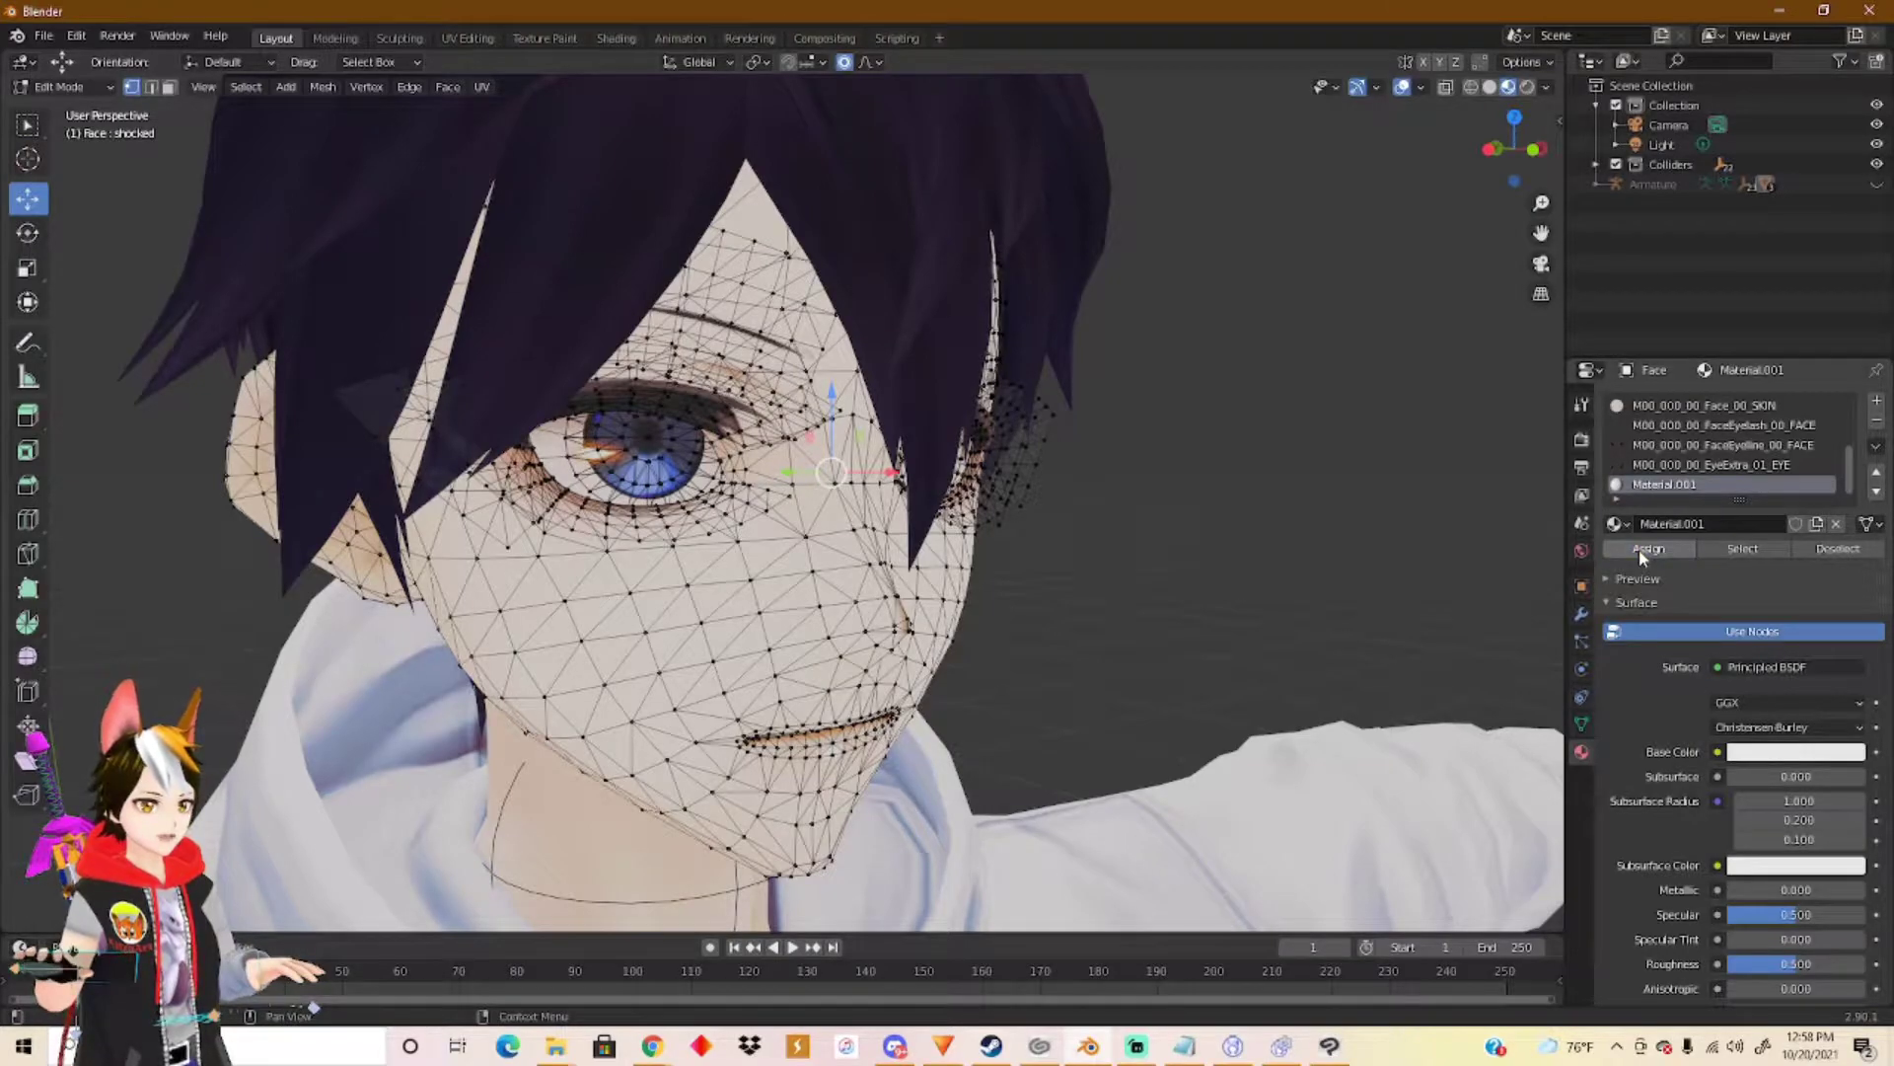
# Set the value of the "shocked" shape key to 1.000.
pyautogui.moveTo(863, 552); pyautogui.dragTo(938, 552, button='middle')
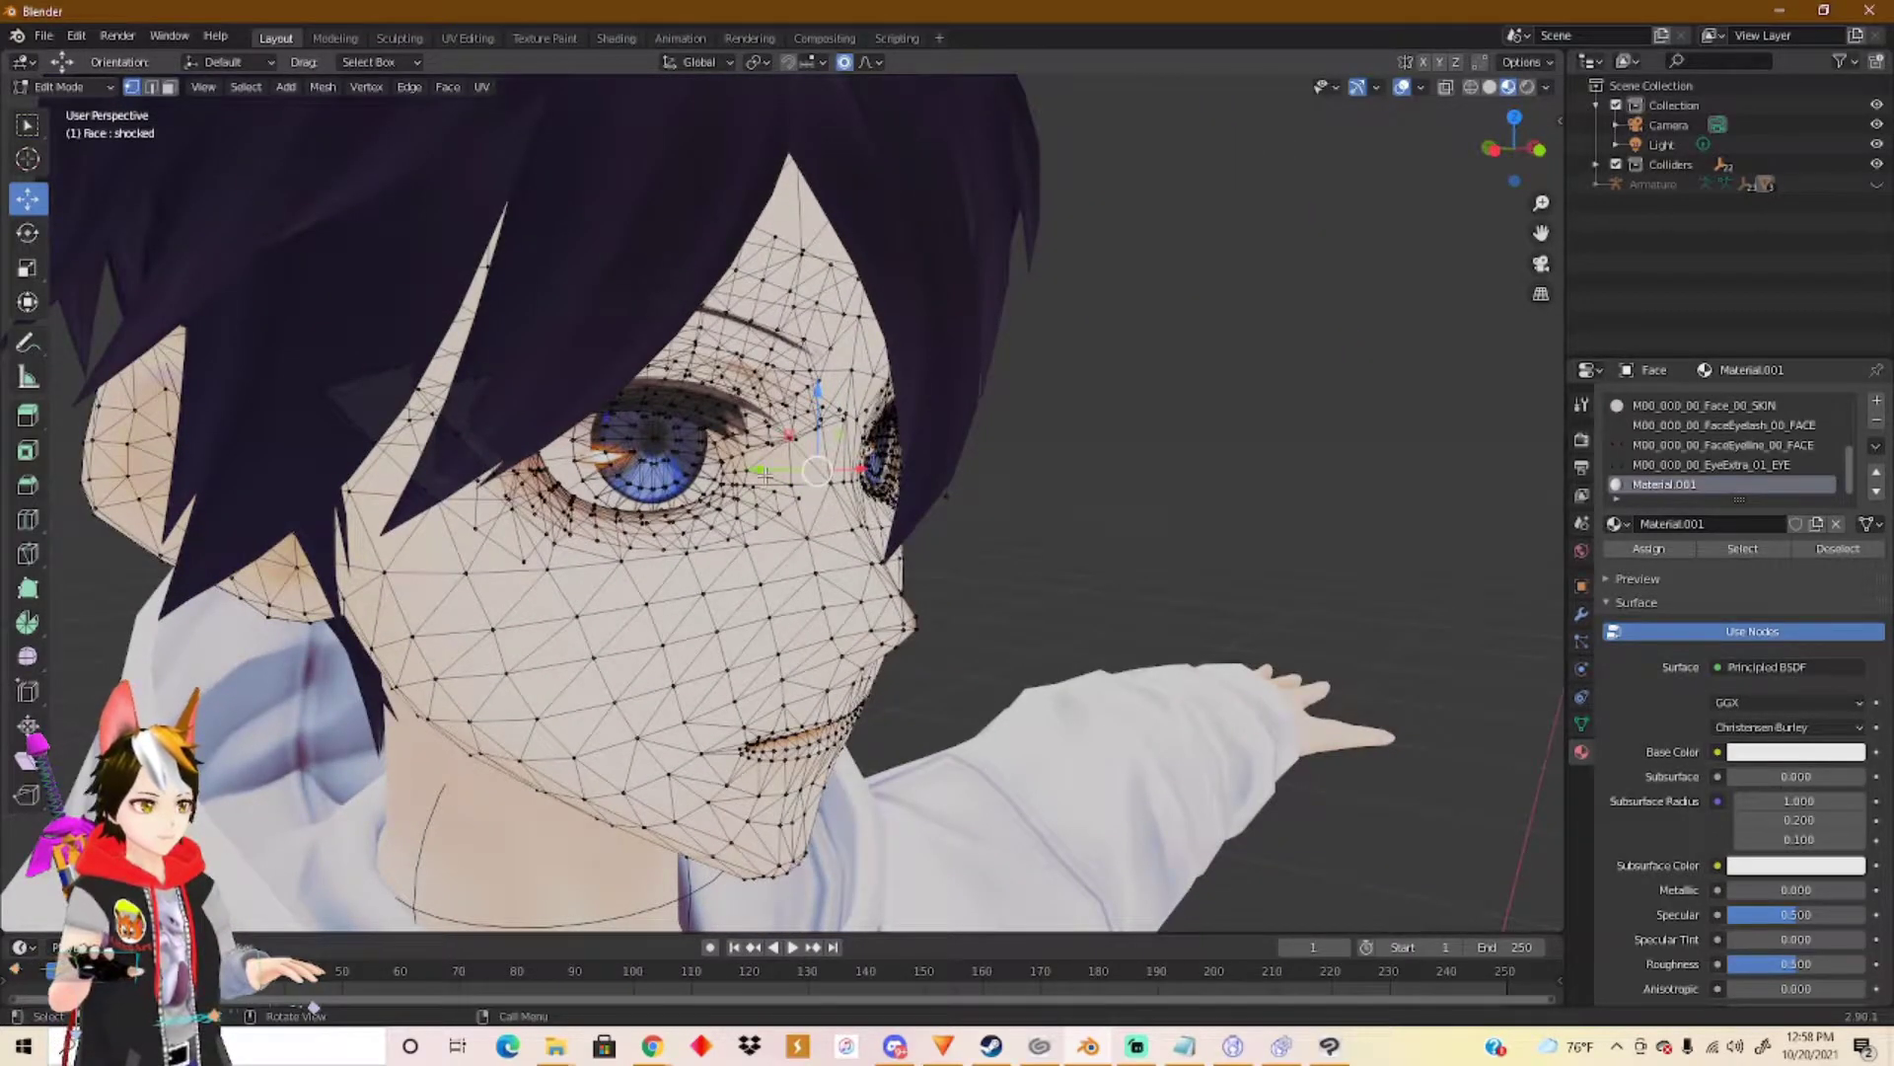
pyautogui.click(1580, 723)
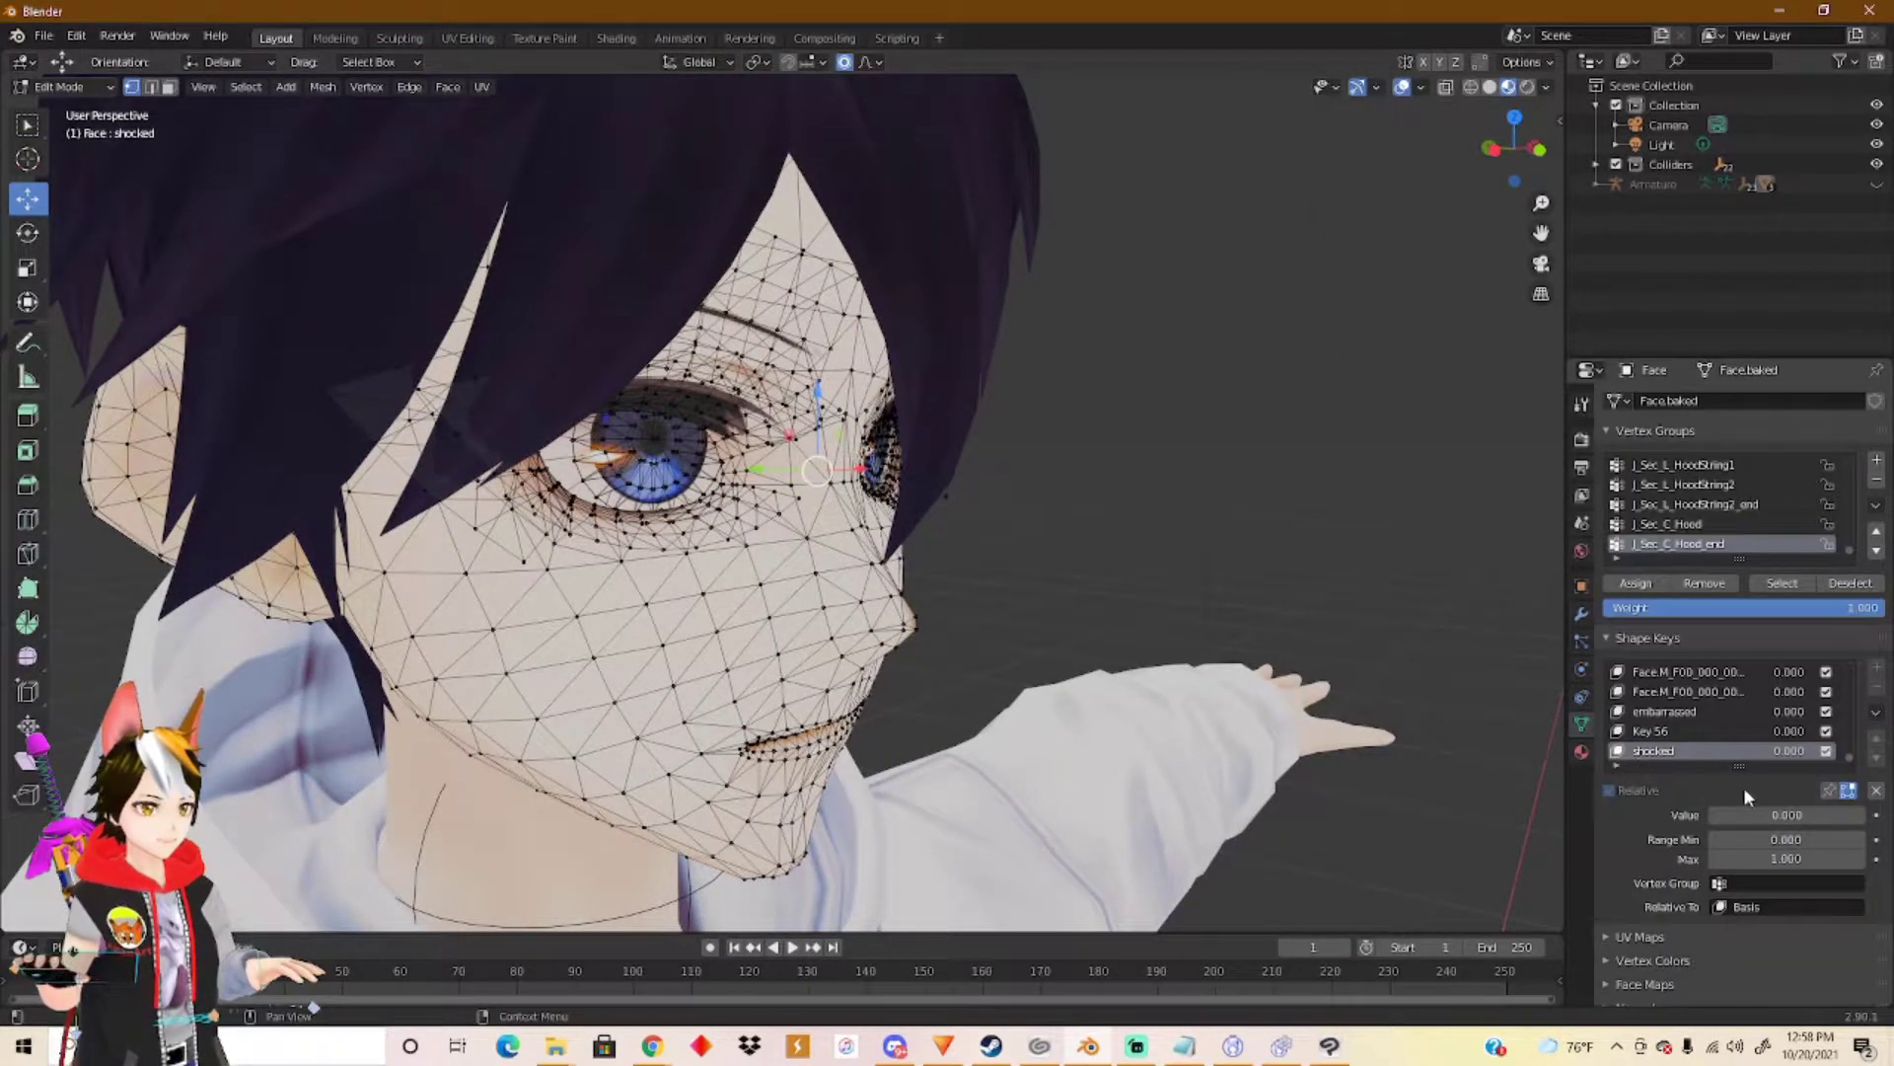
pyautogui.moveTo(1730, 815); pyautogui.dragTo(1865, 815)
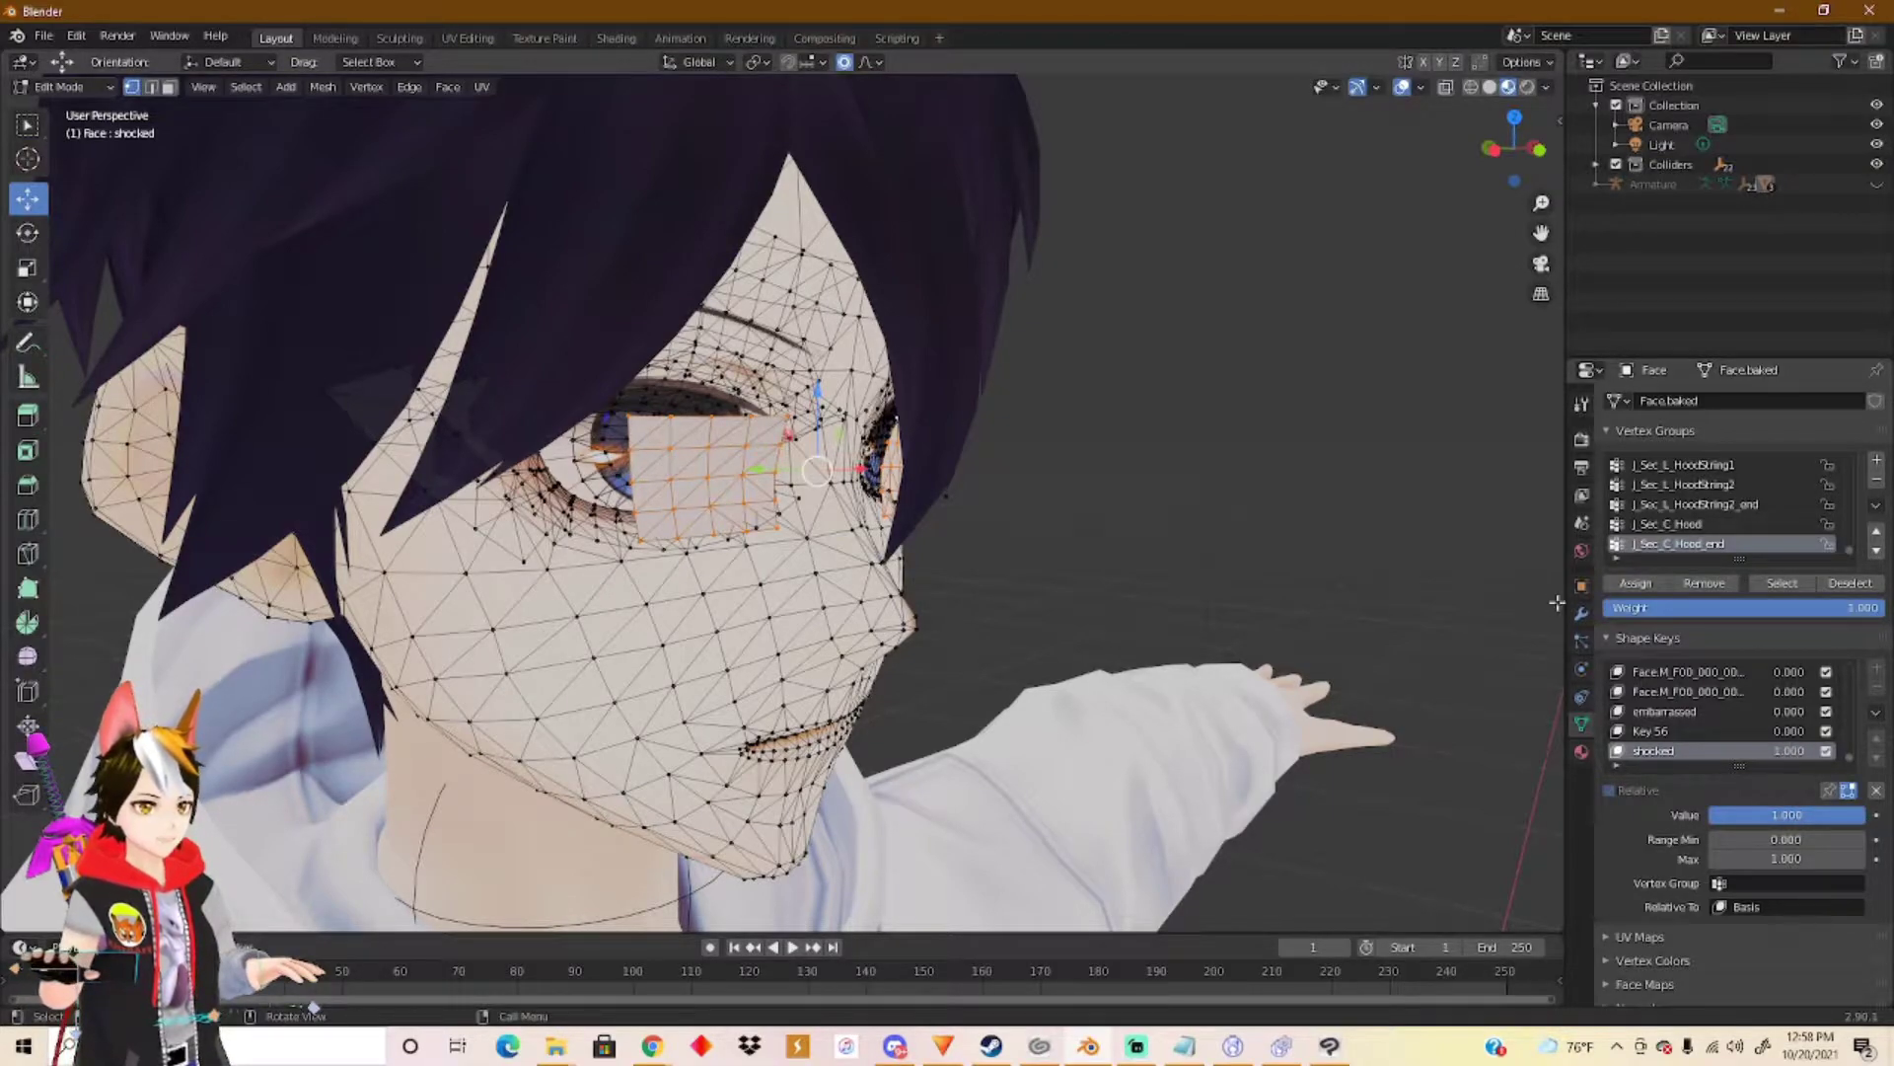
# Switch to the Shading workspace and display the Face mesh's material slots with the face in close view.
pyautogui.click(1581, 752)
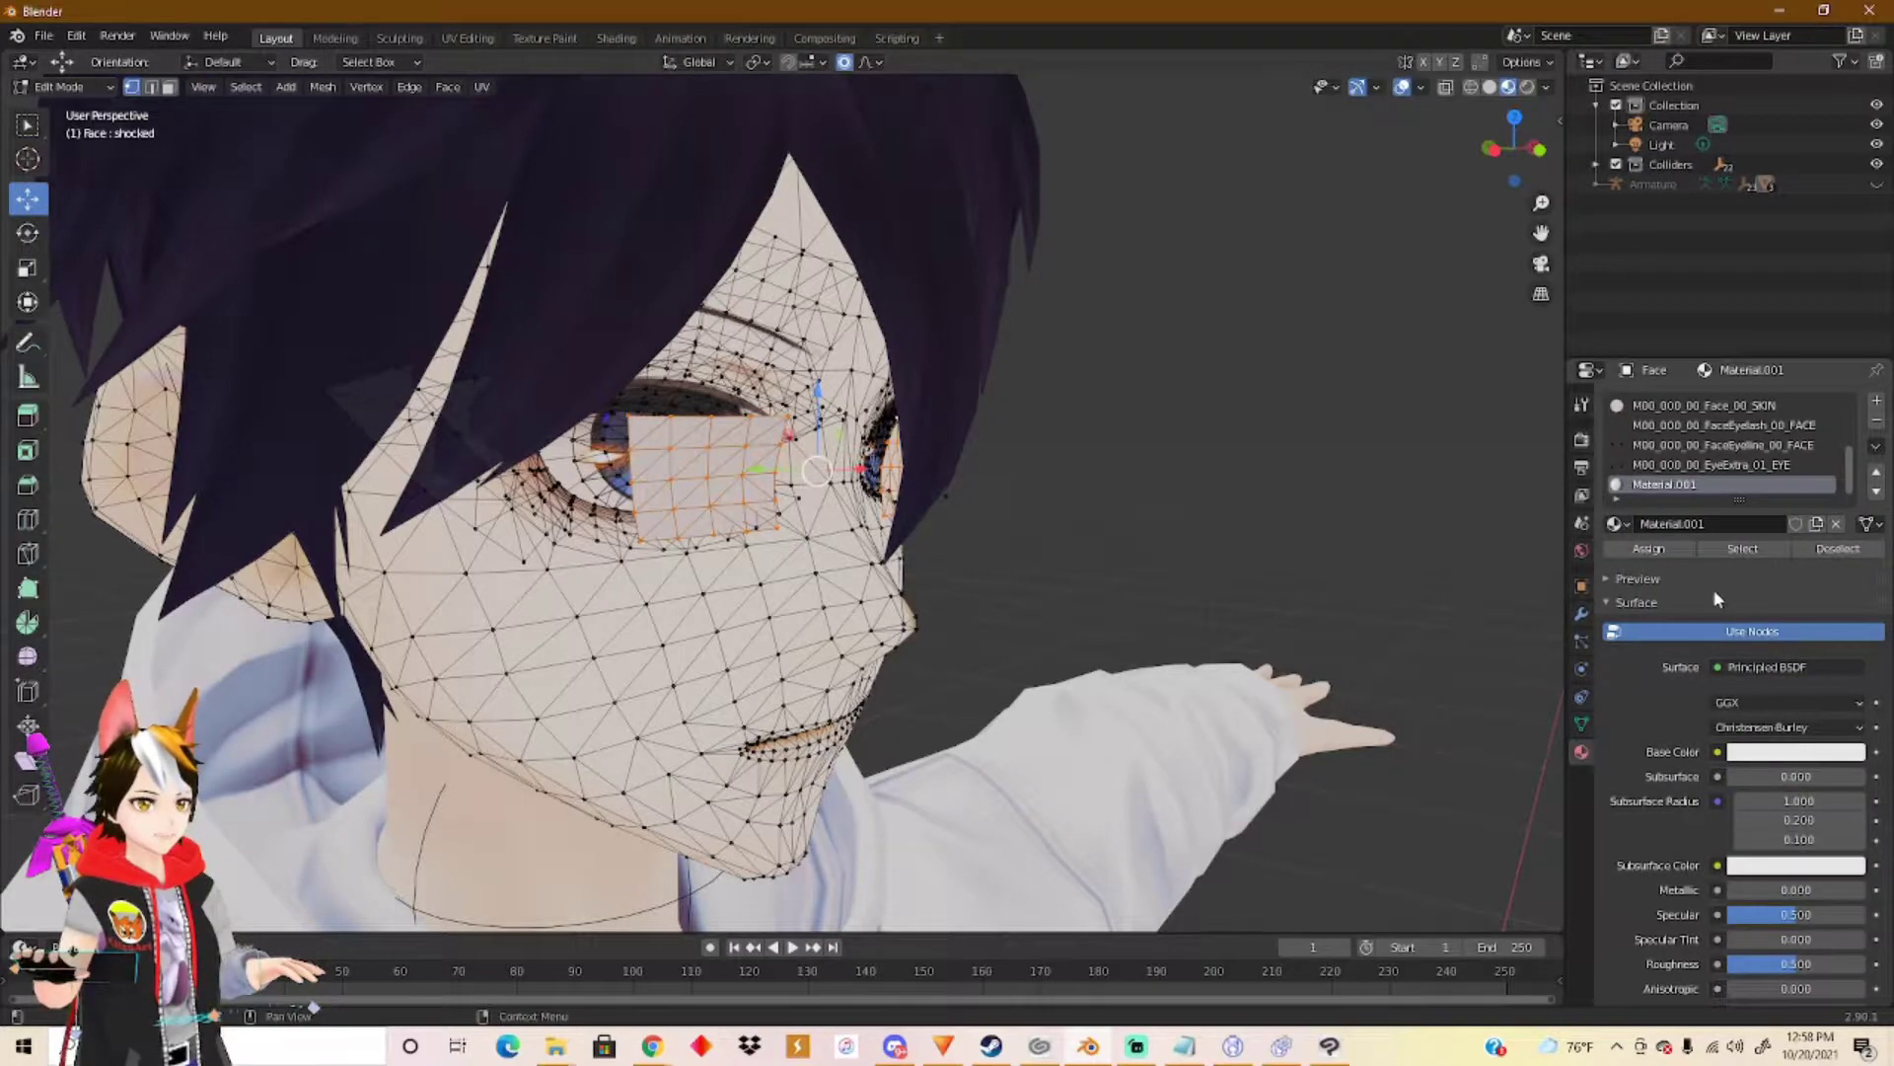
pyautogui.click(616, 37)
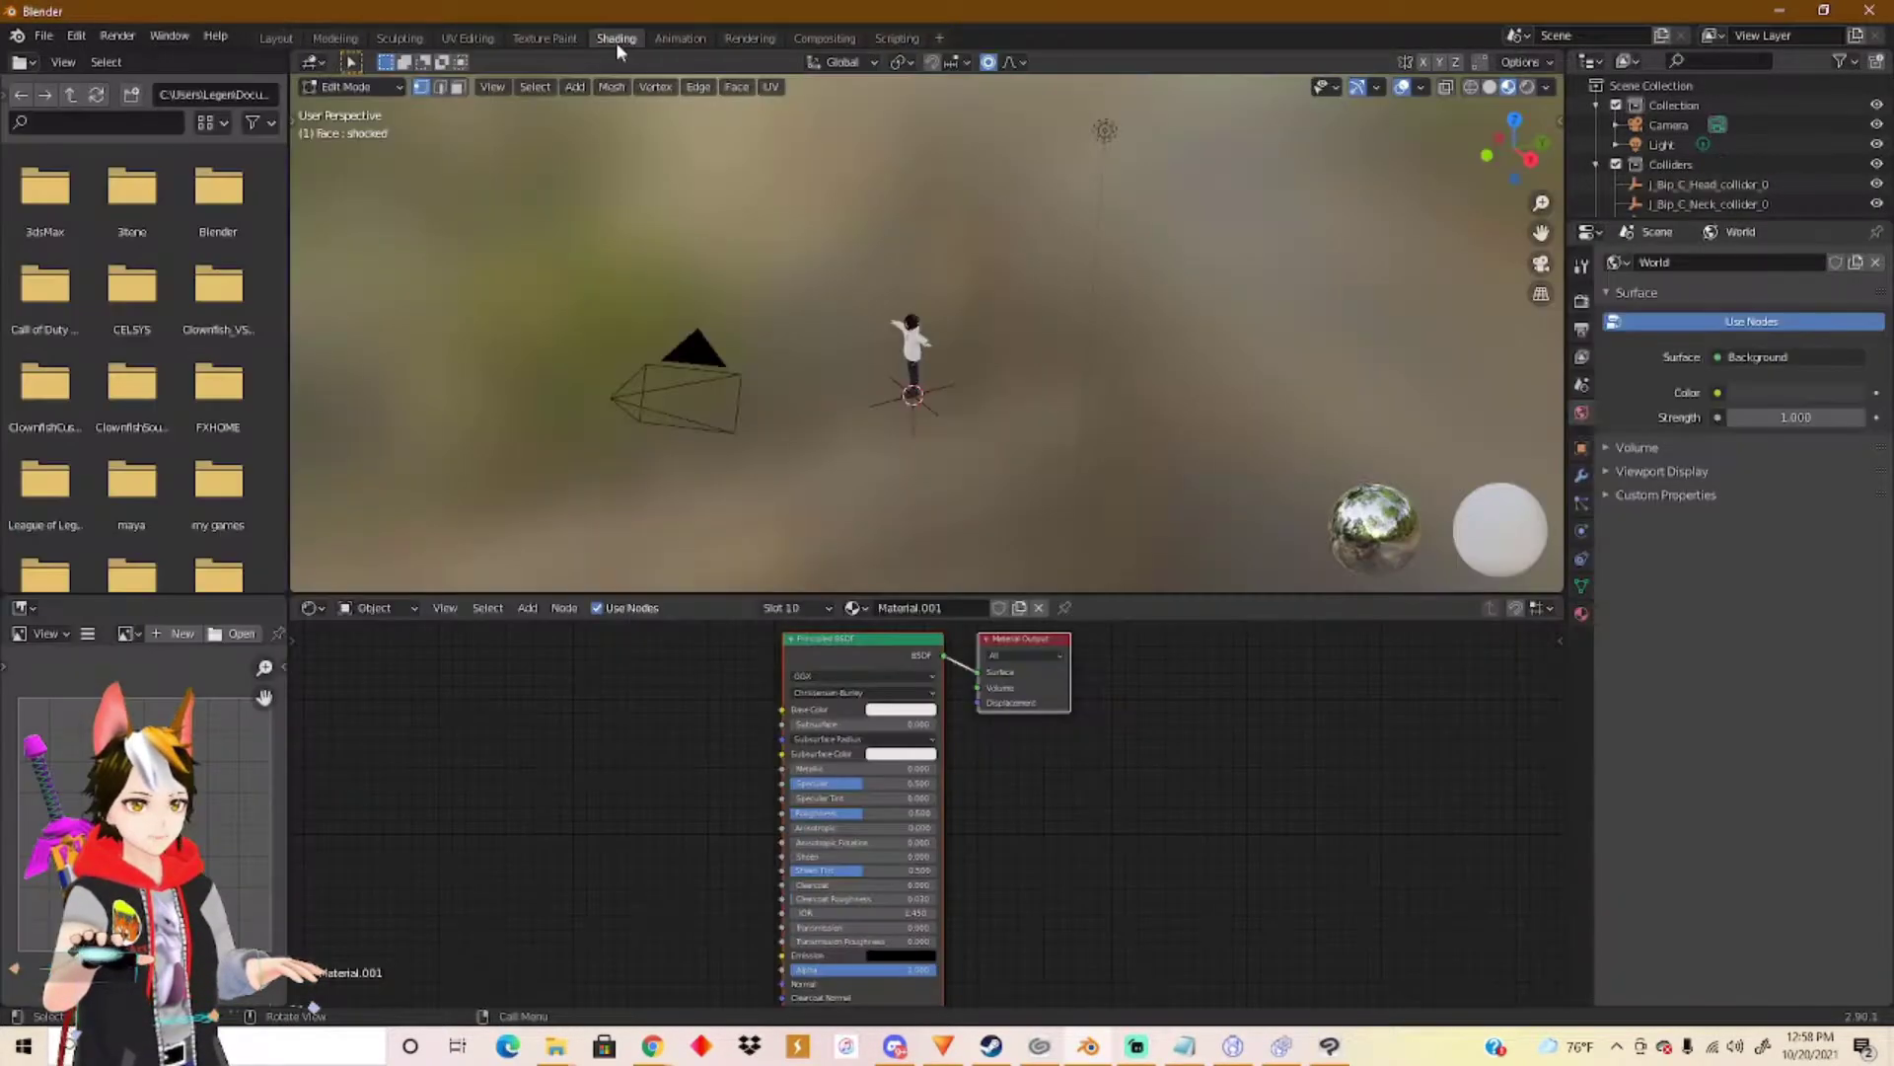
pyautogui.scroll(4, 875, 355)
pyautogui.moveTo(875, 355); pyautogui.dragTo(986, 414, button='middle')
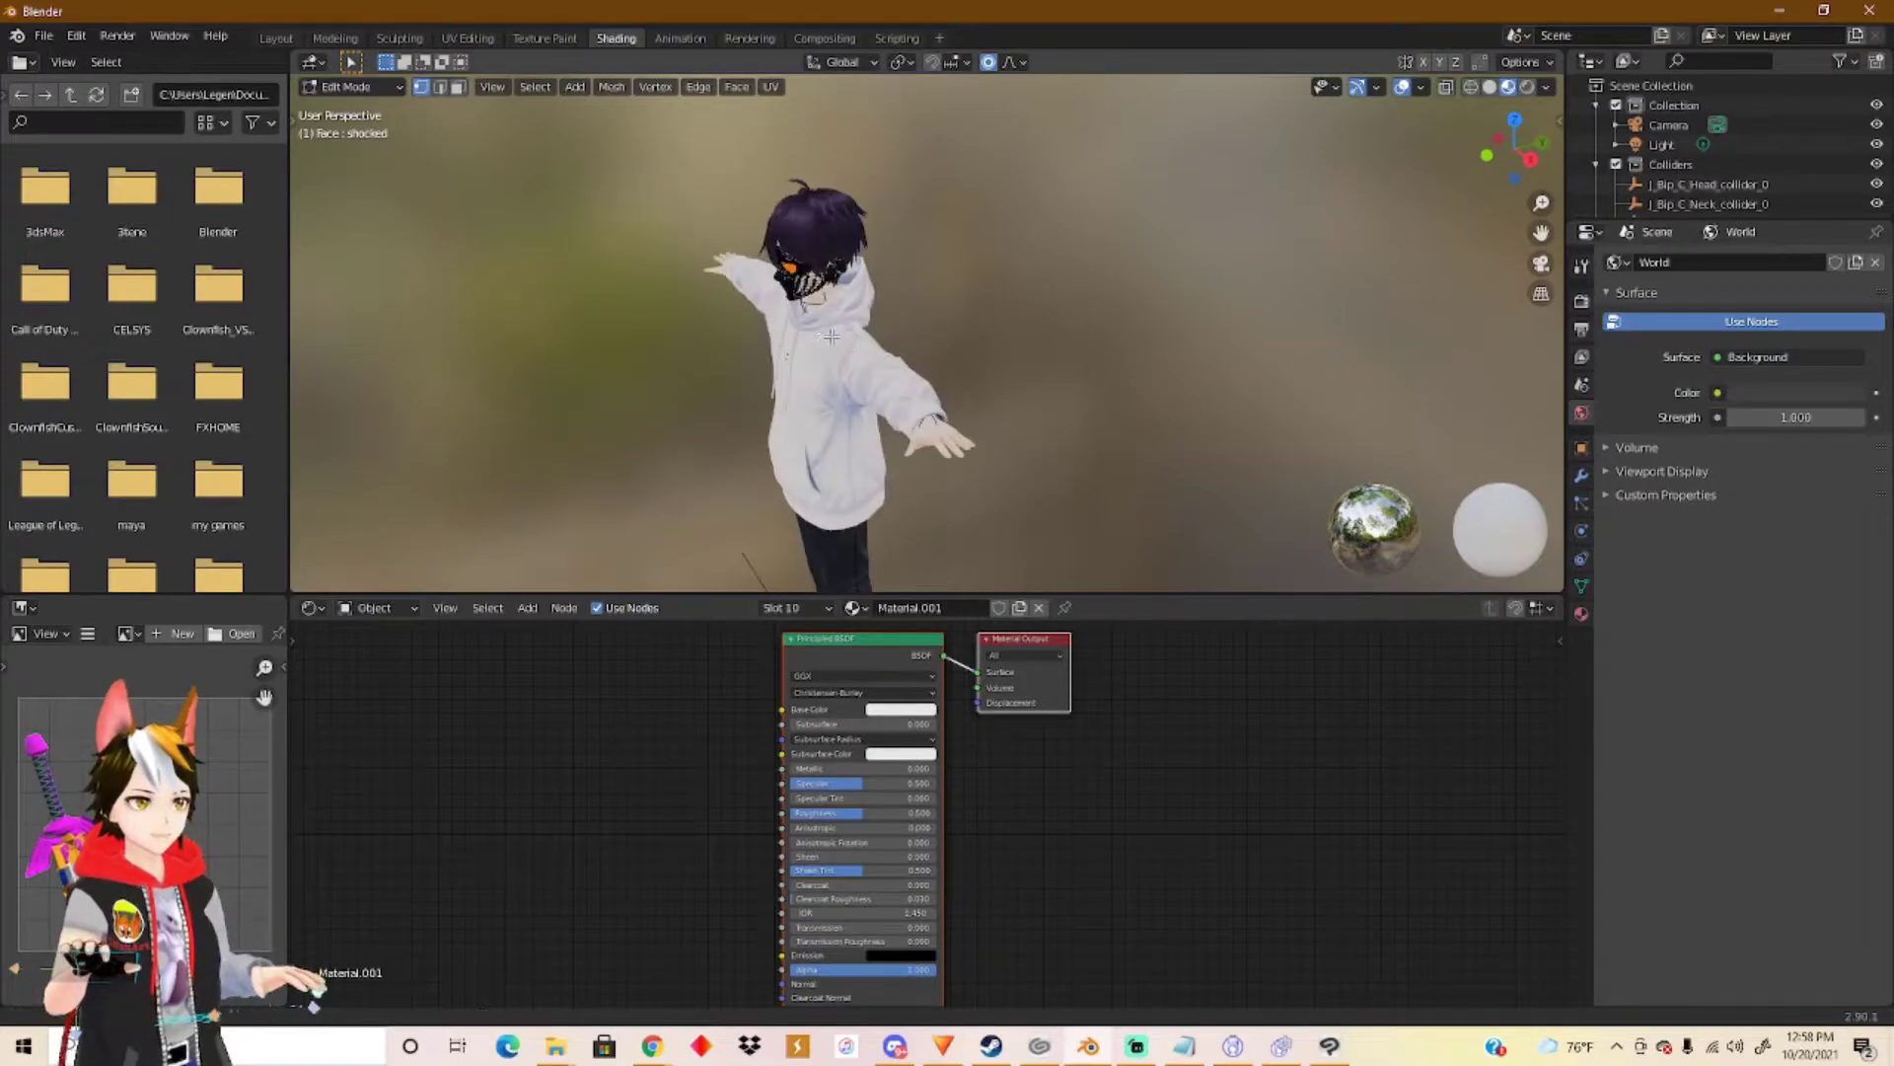
pyautogui.scroll(6, 987, 415)
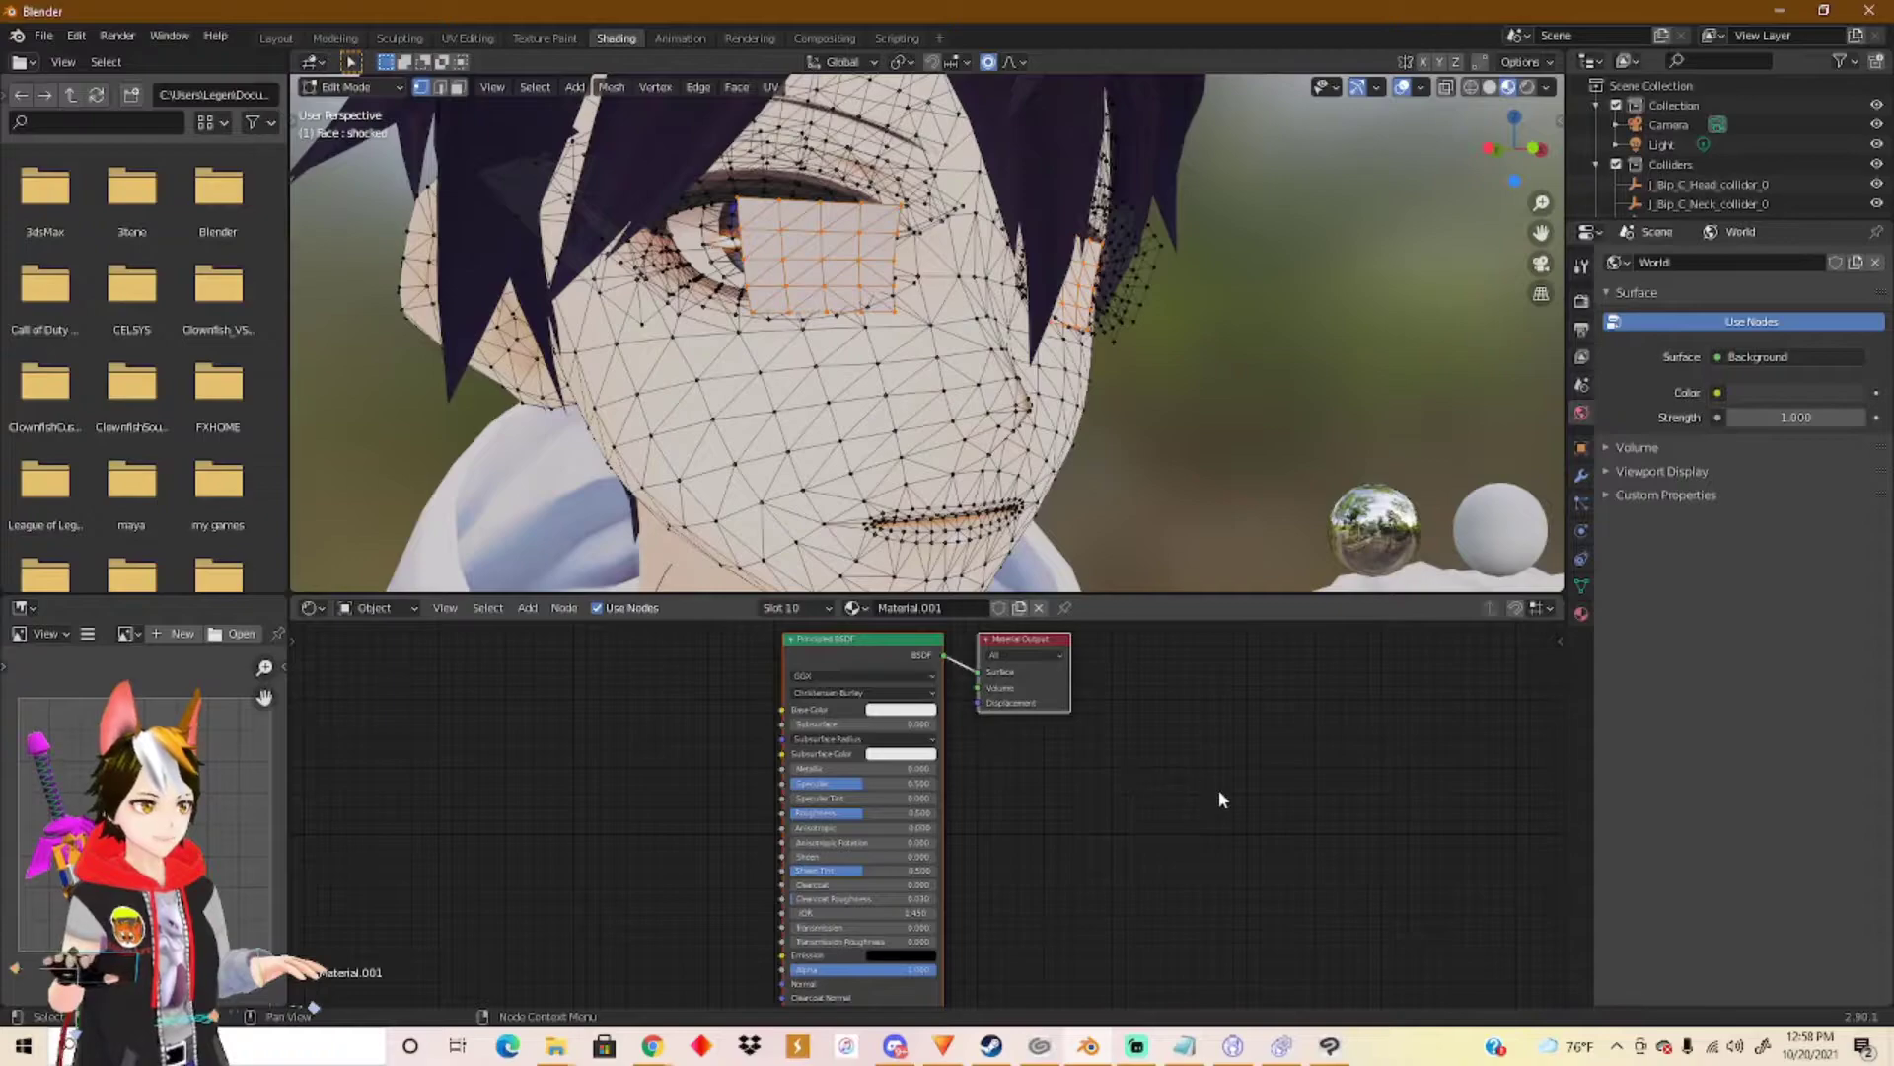
pyautogui.click(1581, 613)
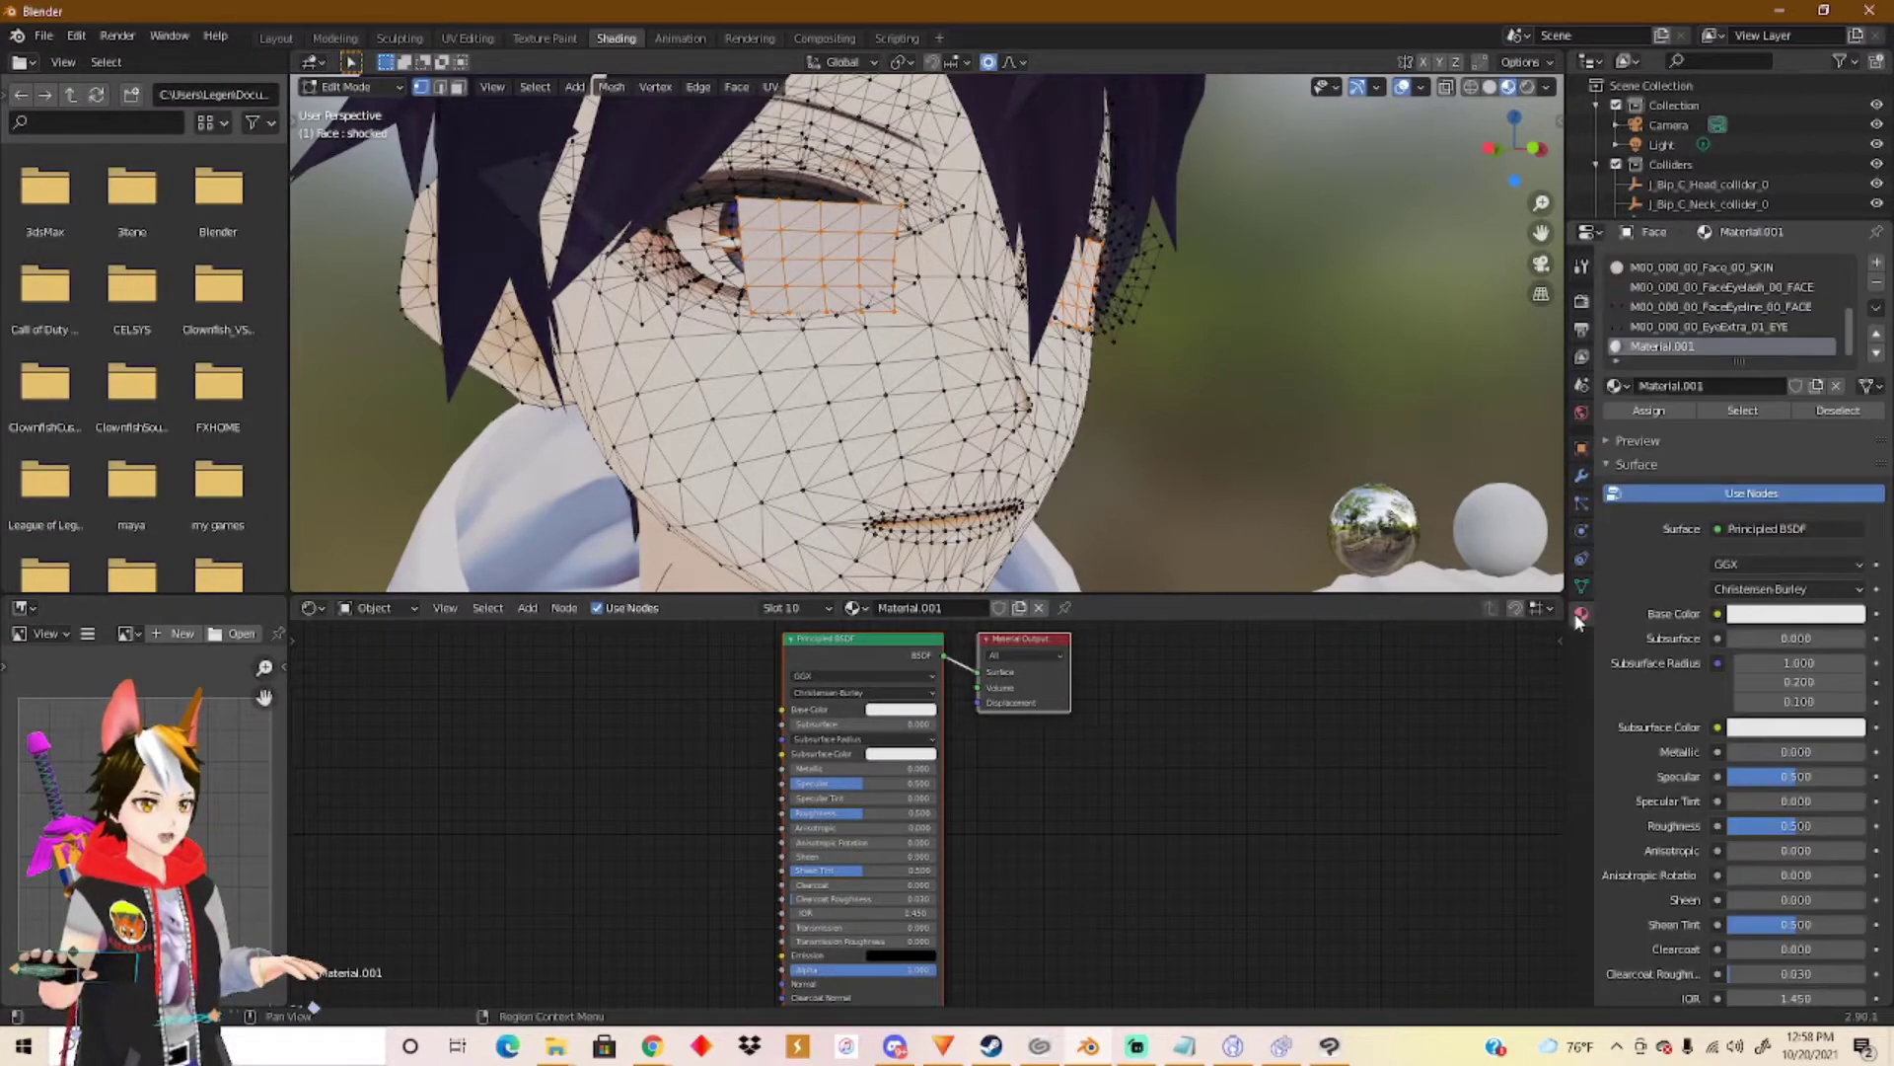
# Try assigning the M00_000_00_EyeExtra_01_EYE material to the selected eye planes.
pyautogui.click(1706, 308)
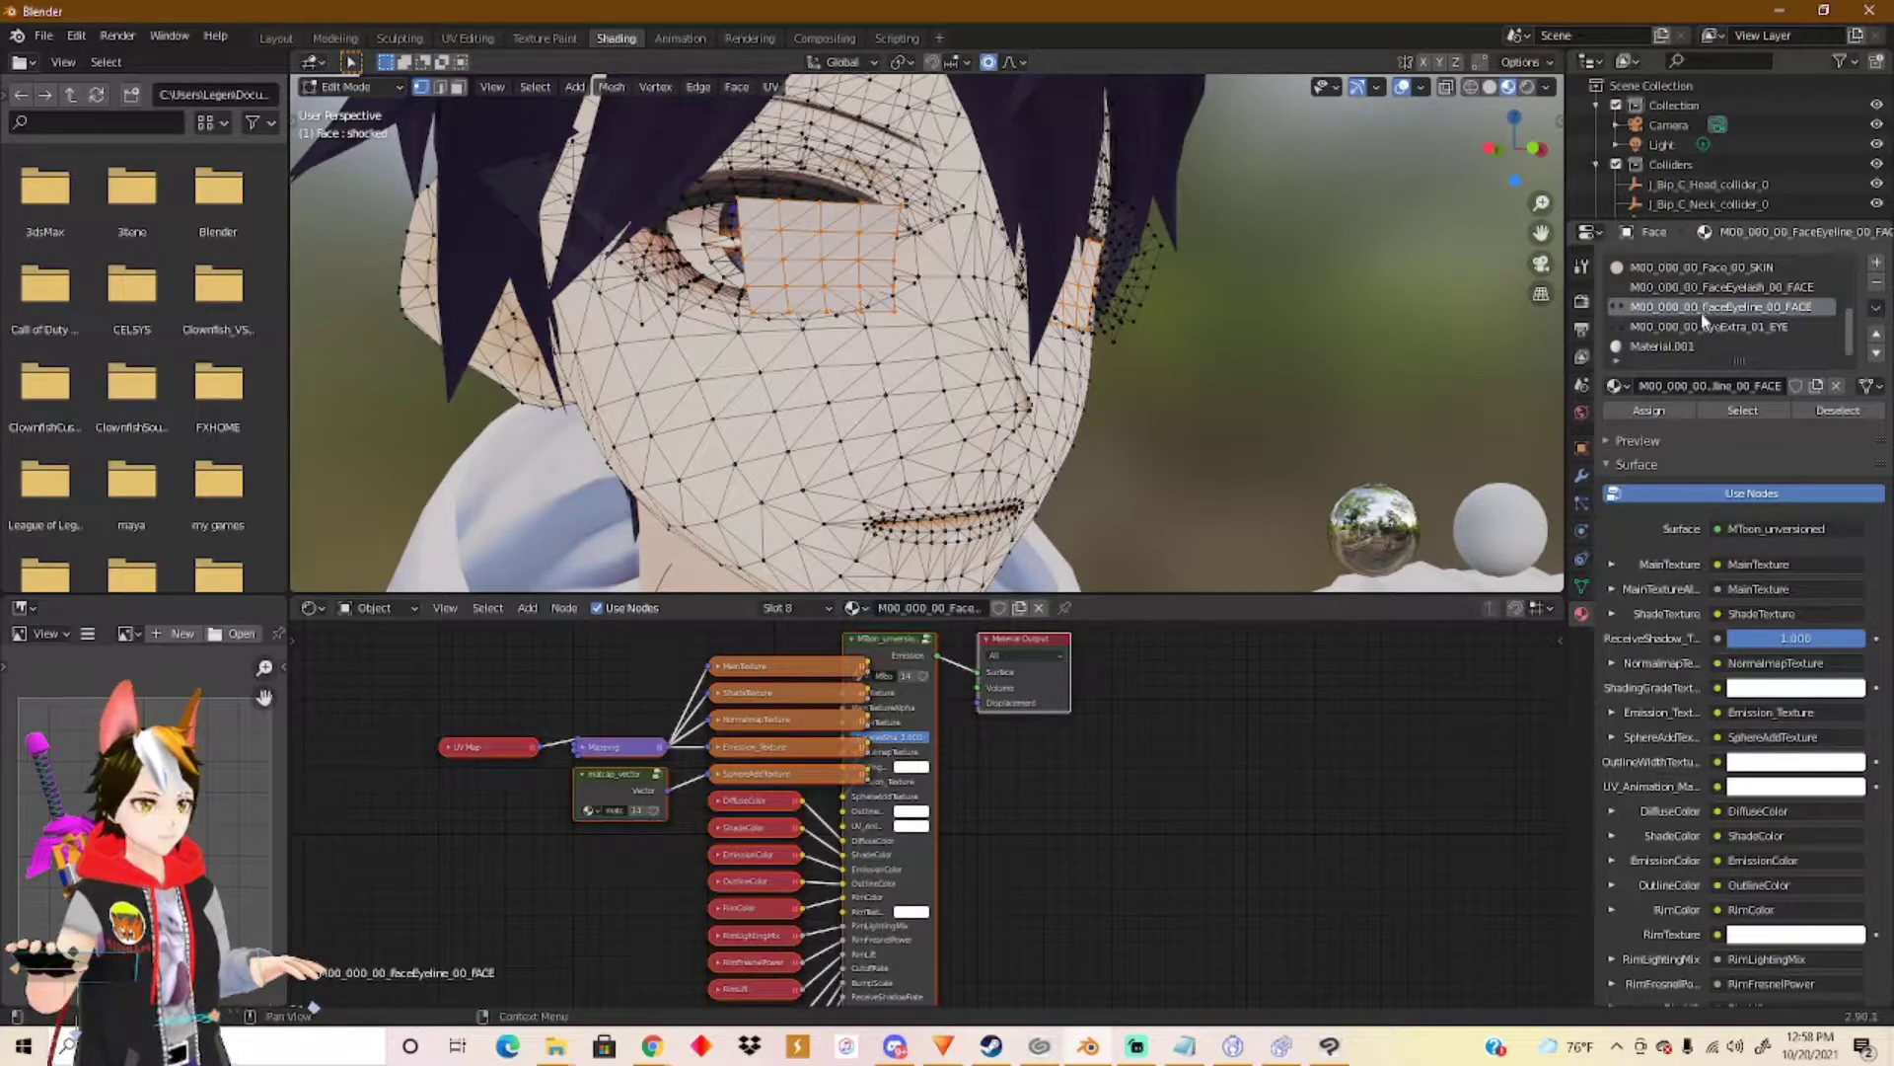
pyautogui.click(1650, 410)
pyautogui.click(1702, 326)
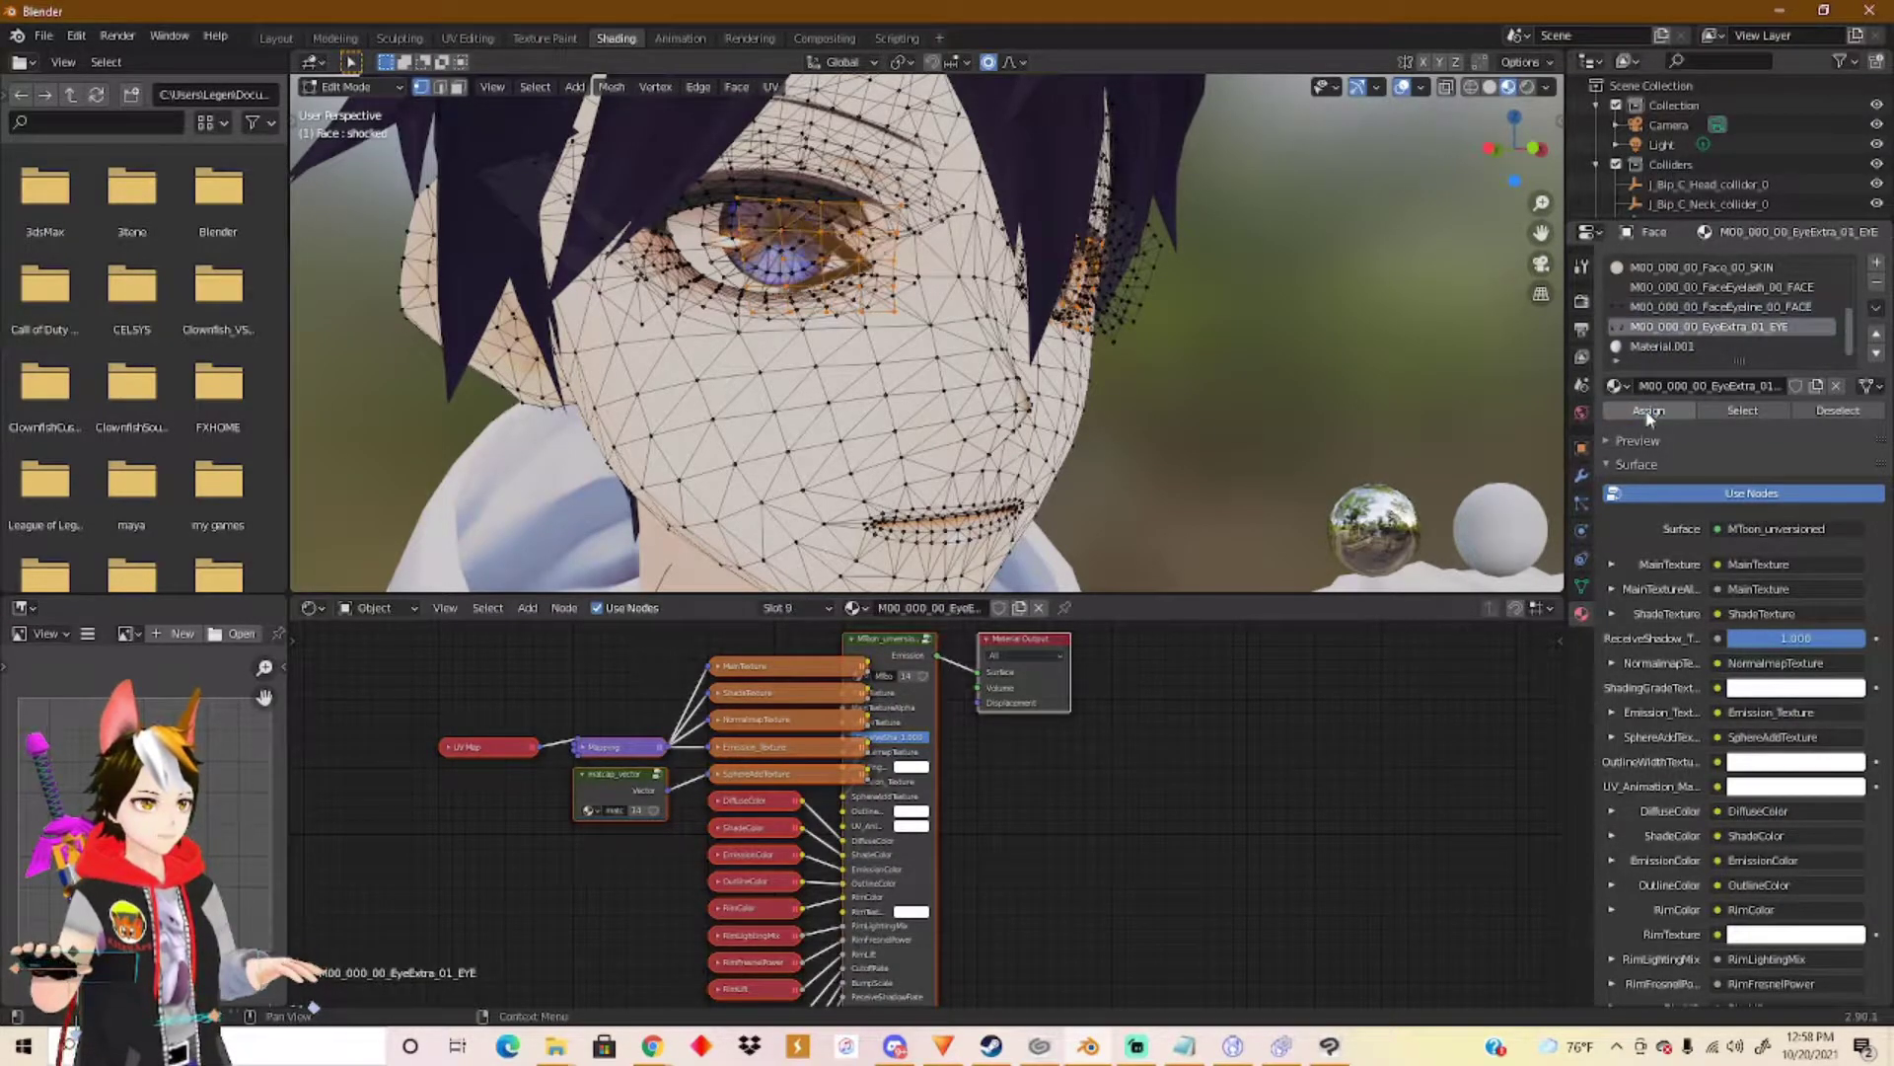
pyautogui.click(1647, 412)
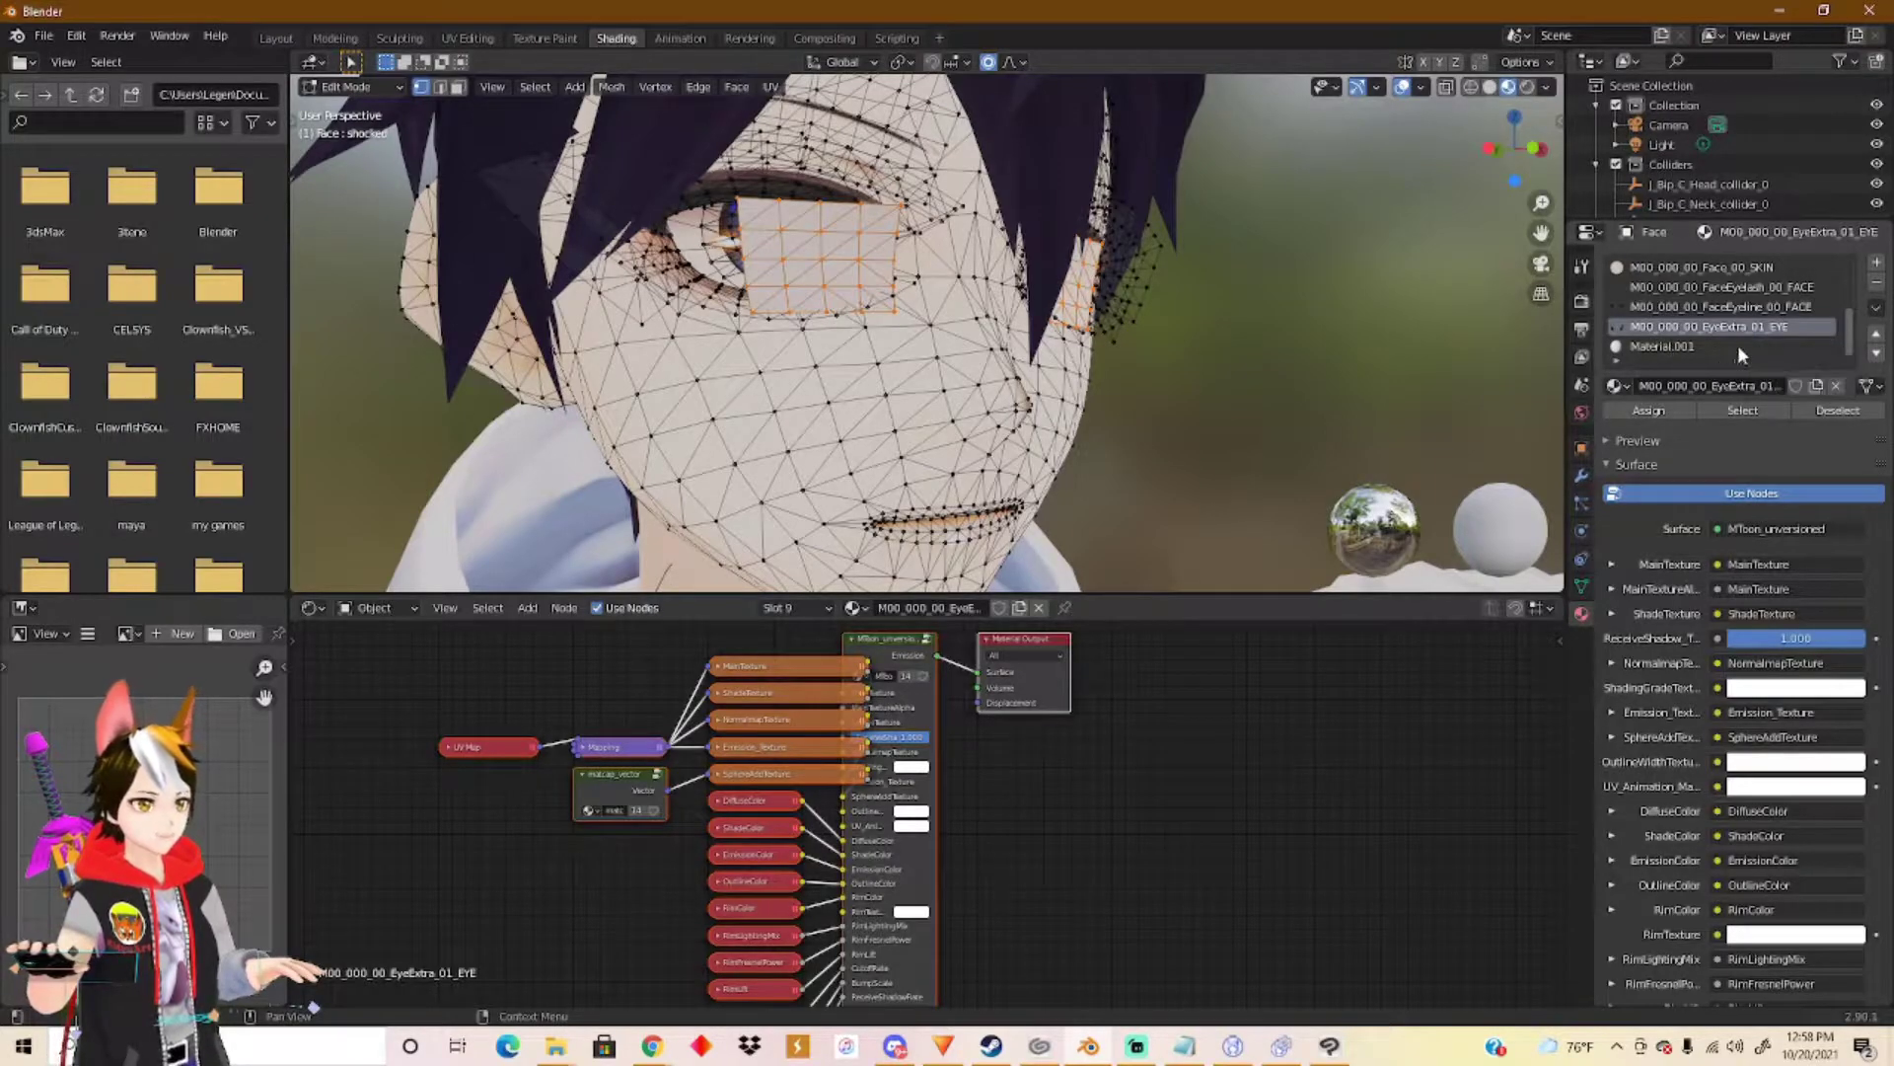
# Copy all shader nodes of the M00_000_00_EyeExtra_01_EYE material.
pyautogui.scroll(-3, 1052, 736)
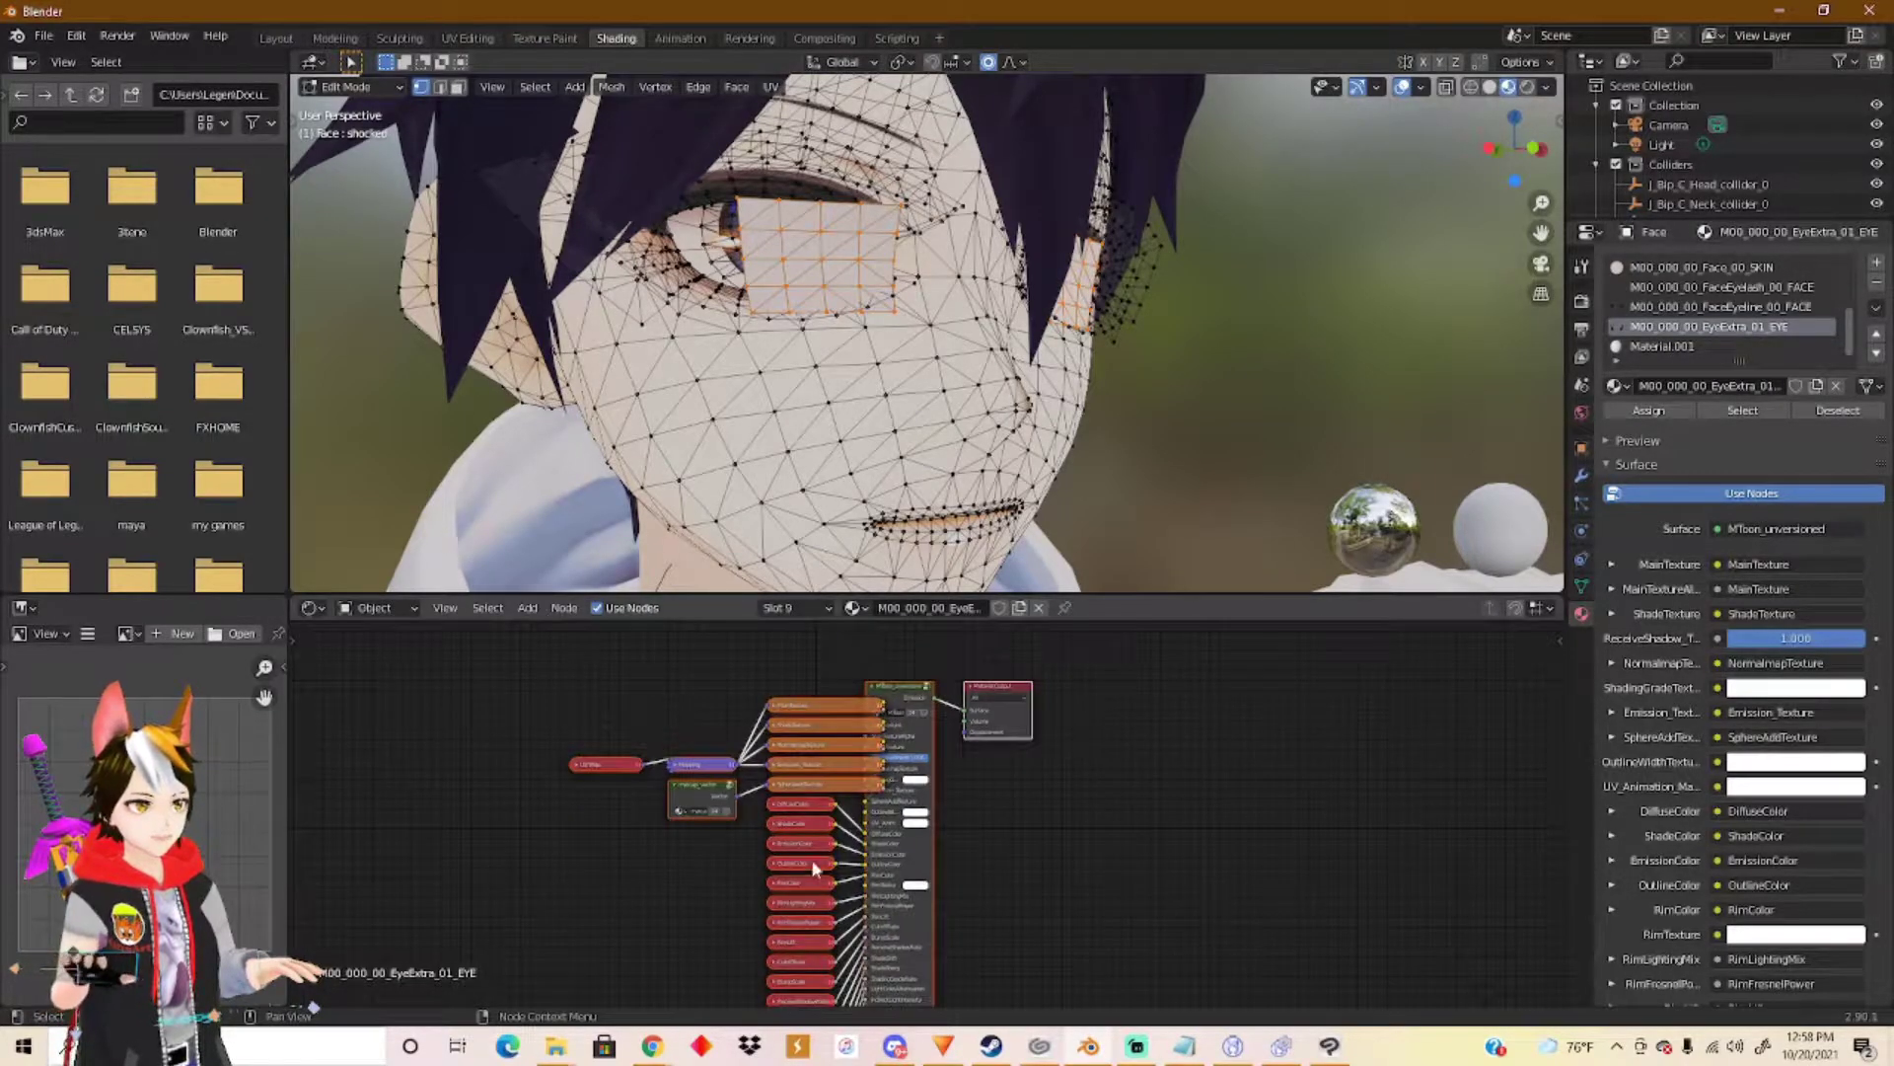
pyautogui.scroll(-3, 1052, 827)
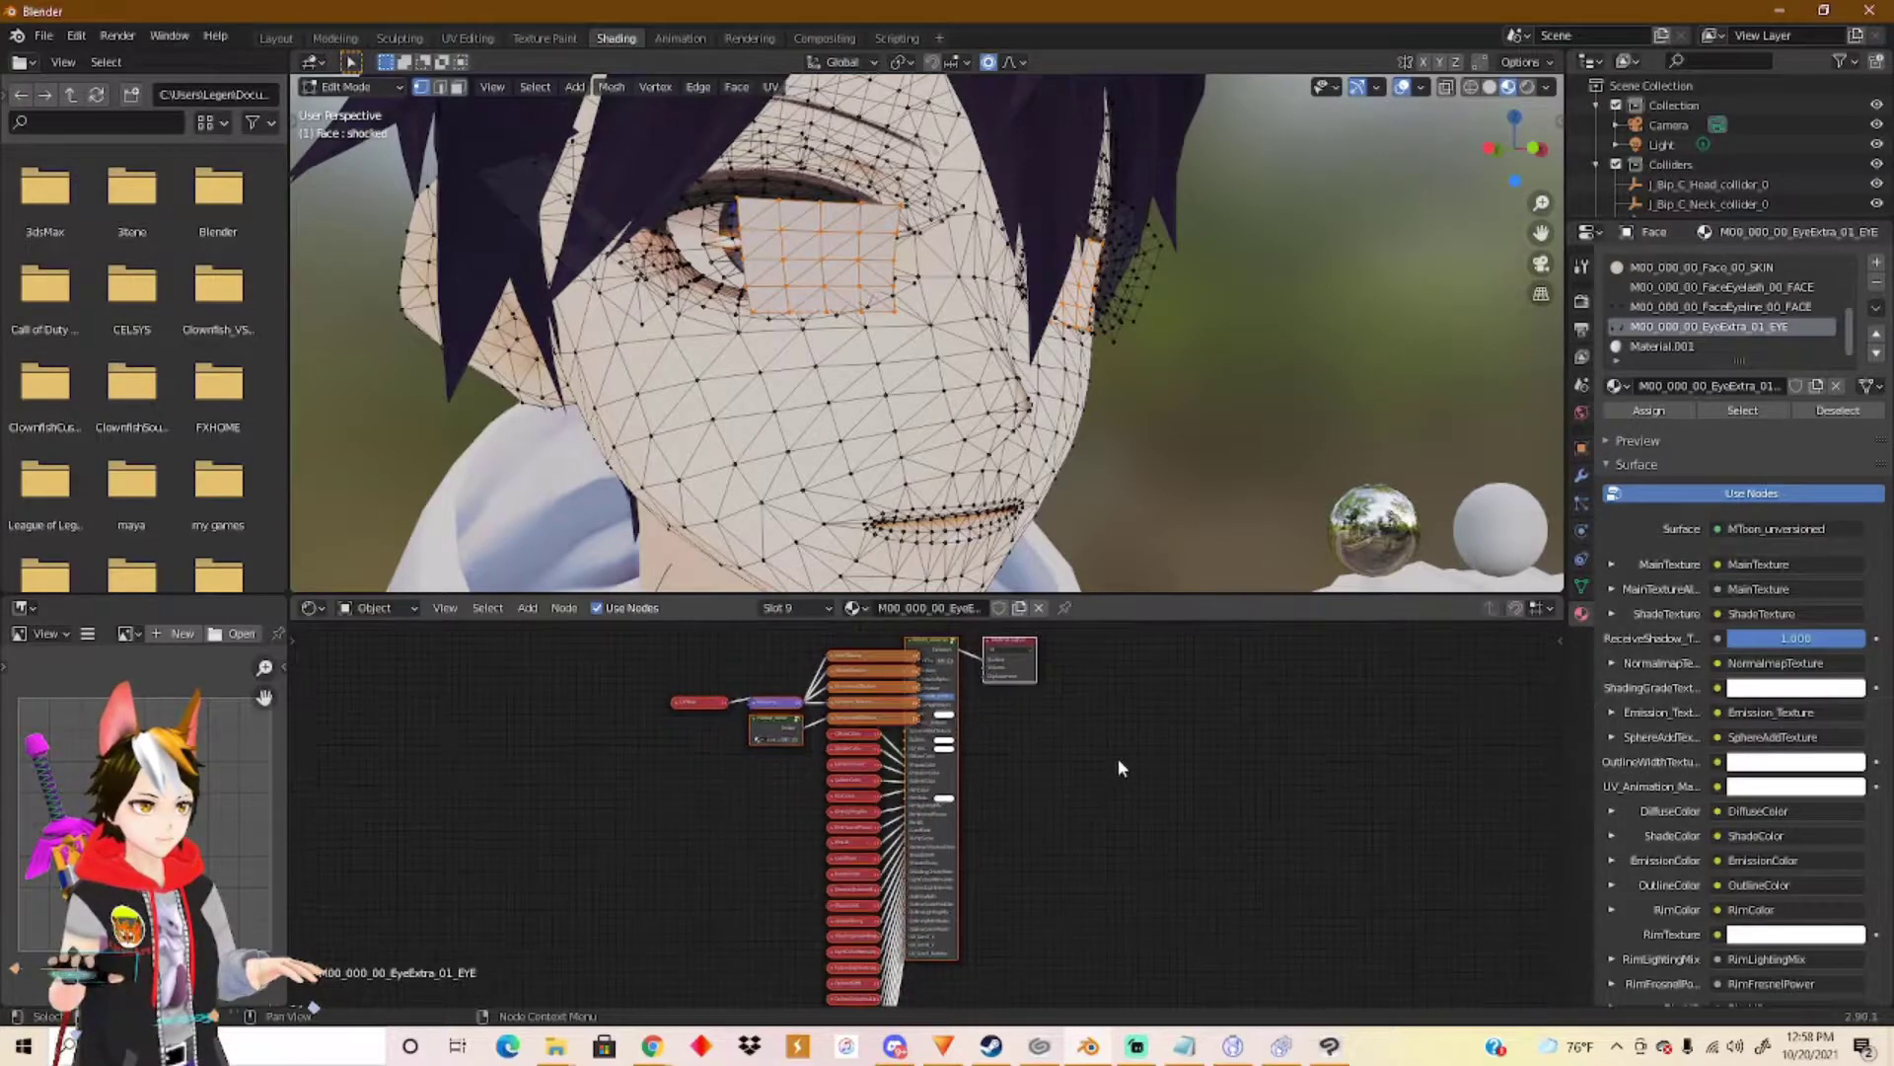
pyautogui.scroll(-2, 1115, 780)
pyautogui.moveTo(1078, 854); pyautogui.dragTo(1079, 821, button='middle')
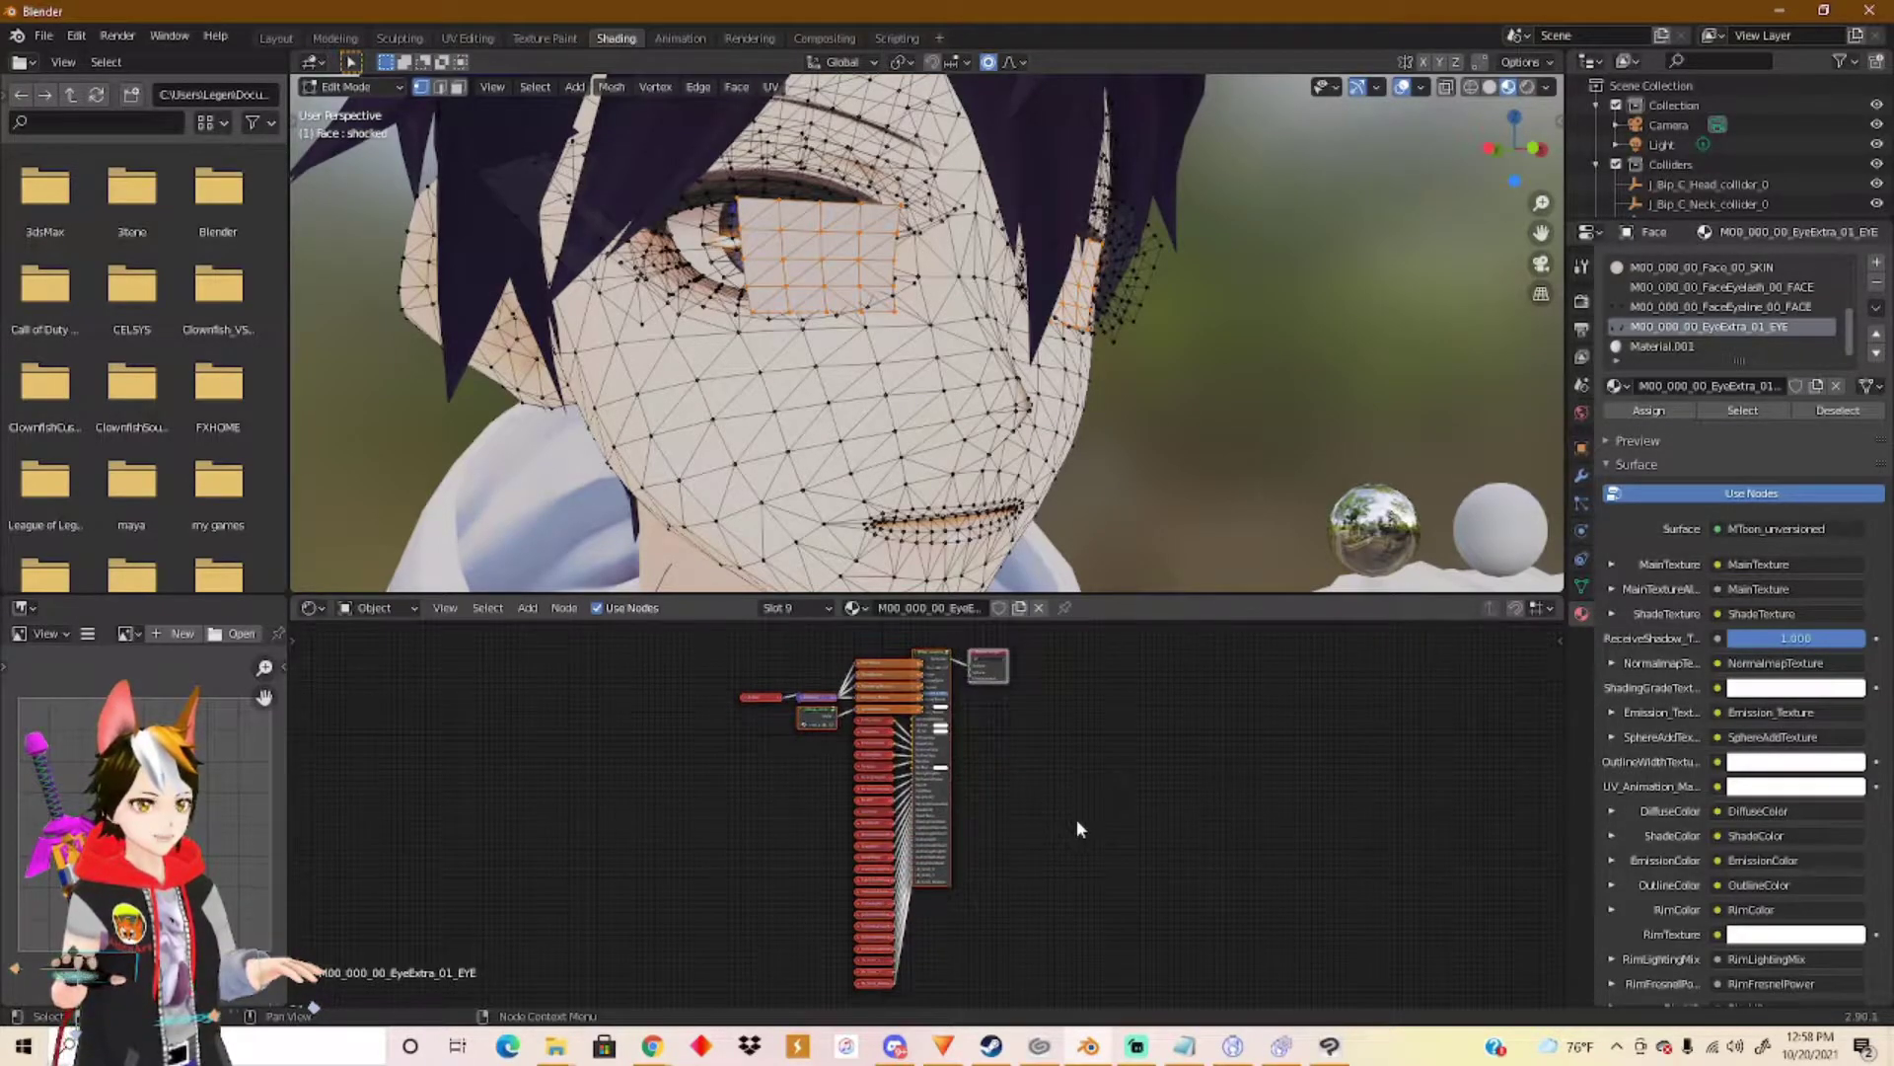
pyautogui.moveTo(681, 630); pyautogui.dragTo(1136, 992)
pyautogui.rightClick(934, 699)
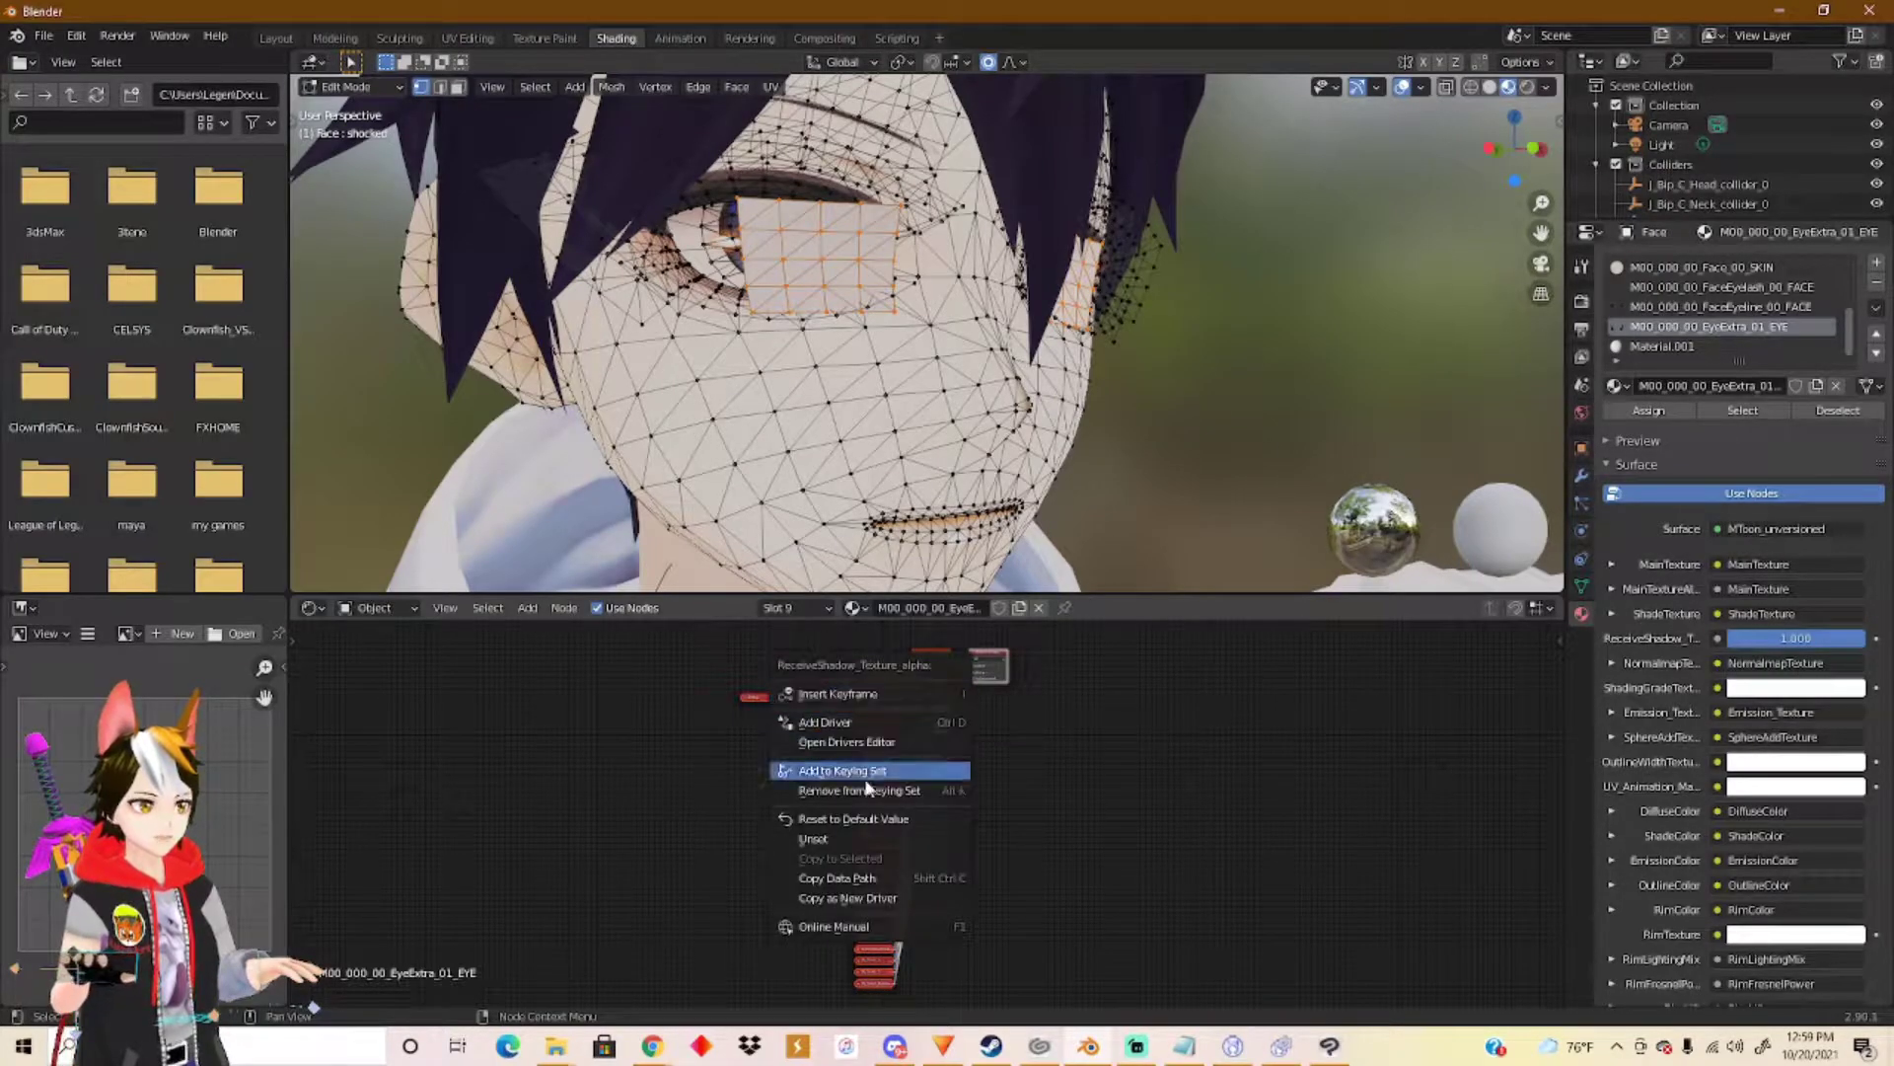
pyautogui.press('Escape')
pyautogui.rightClick(1017, 728)
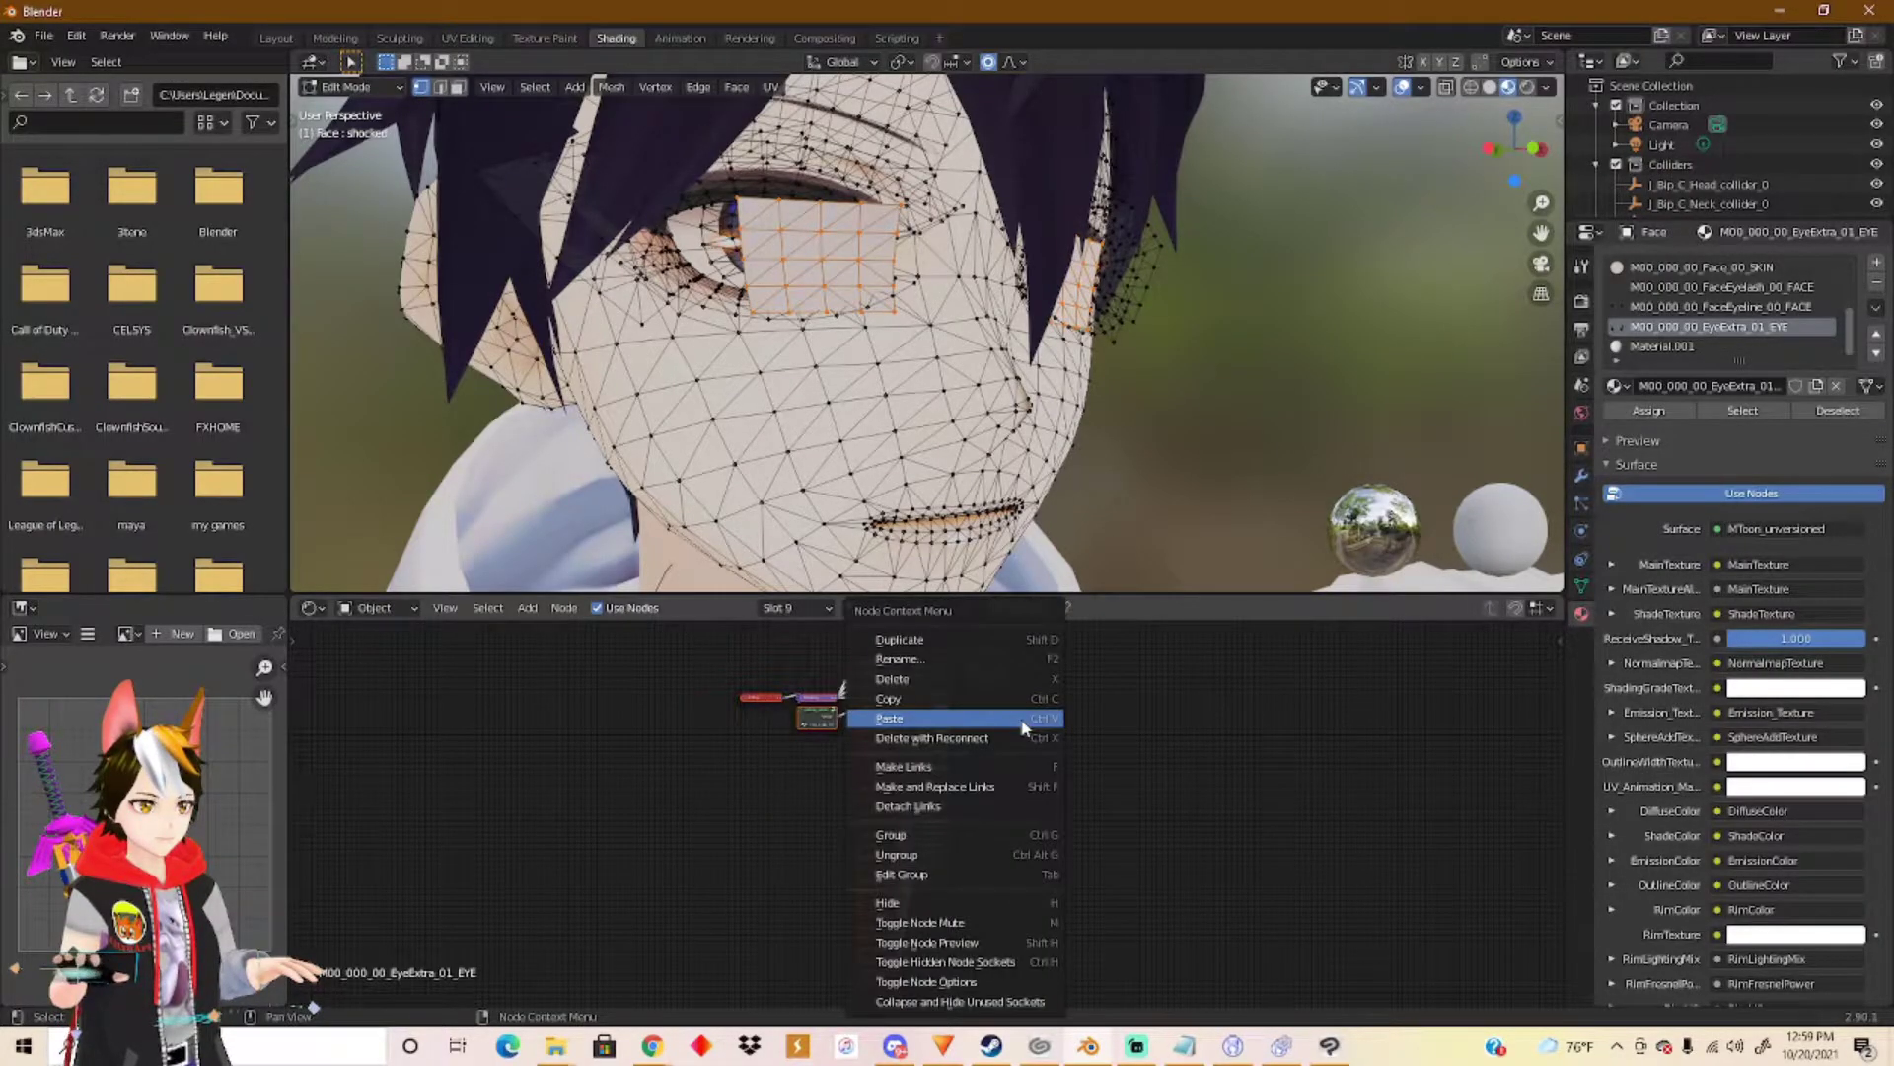
pyautogui.click(924, 701)
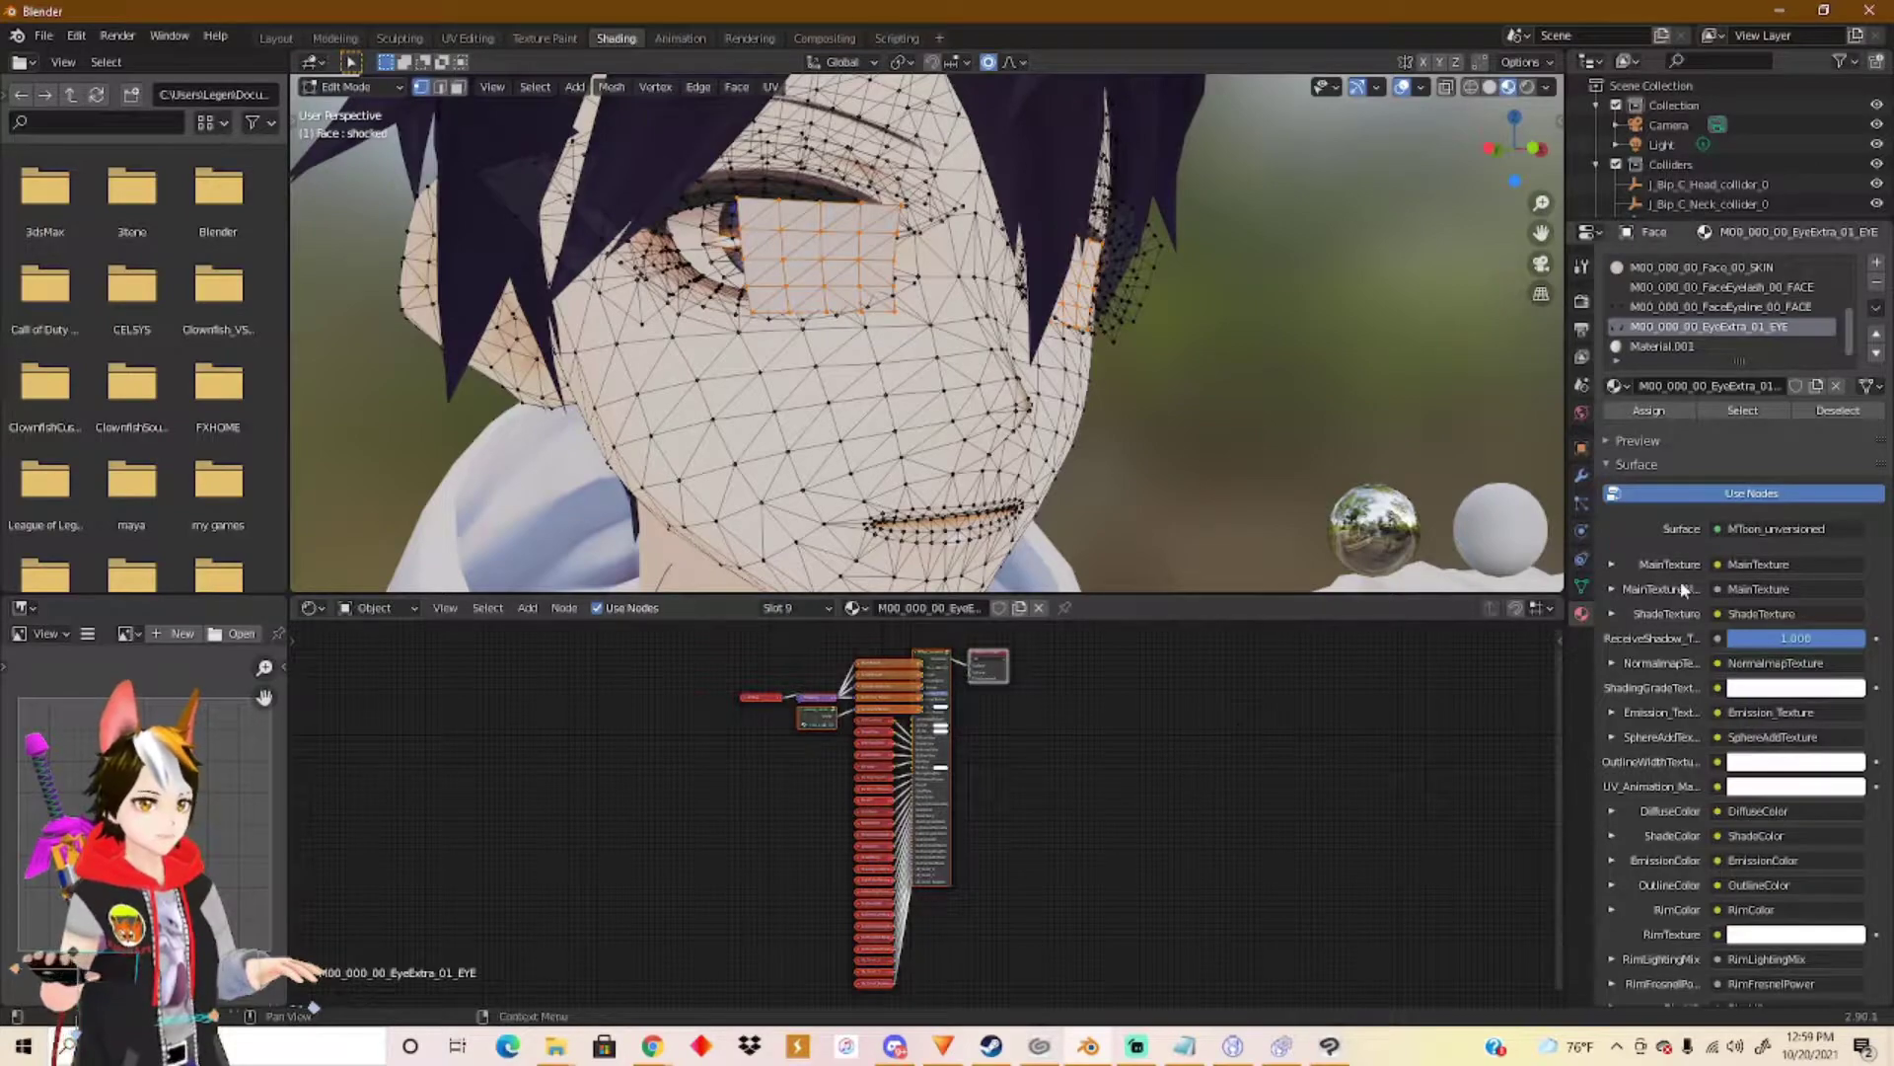
# Delete the default nodes of Material.001 and paste the copied node setup in their place.
pyautogui.click(1653, 346)
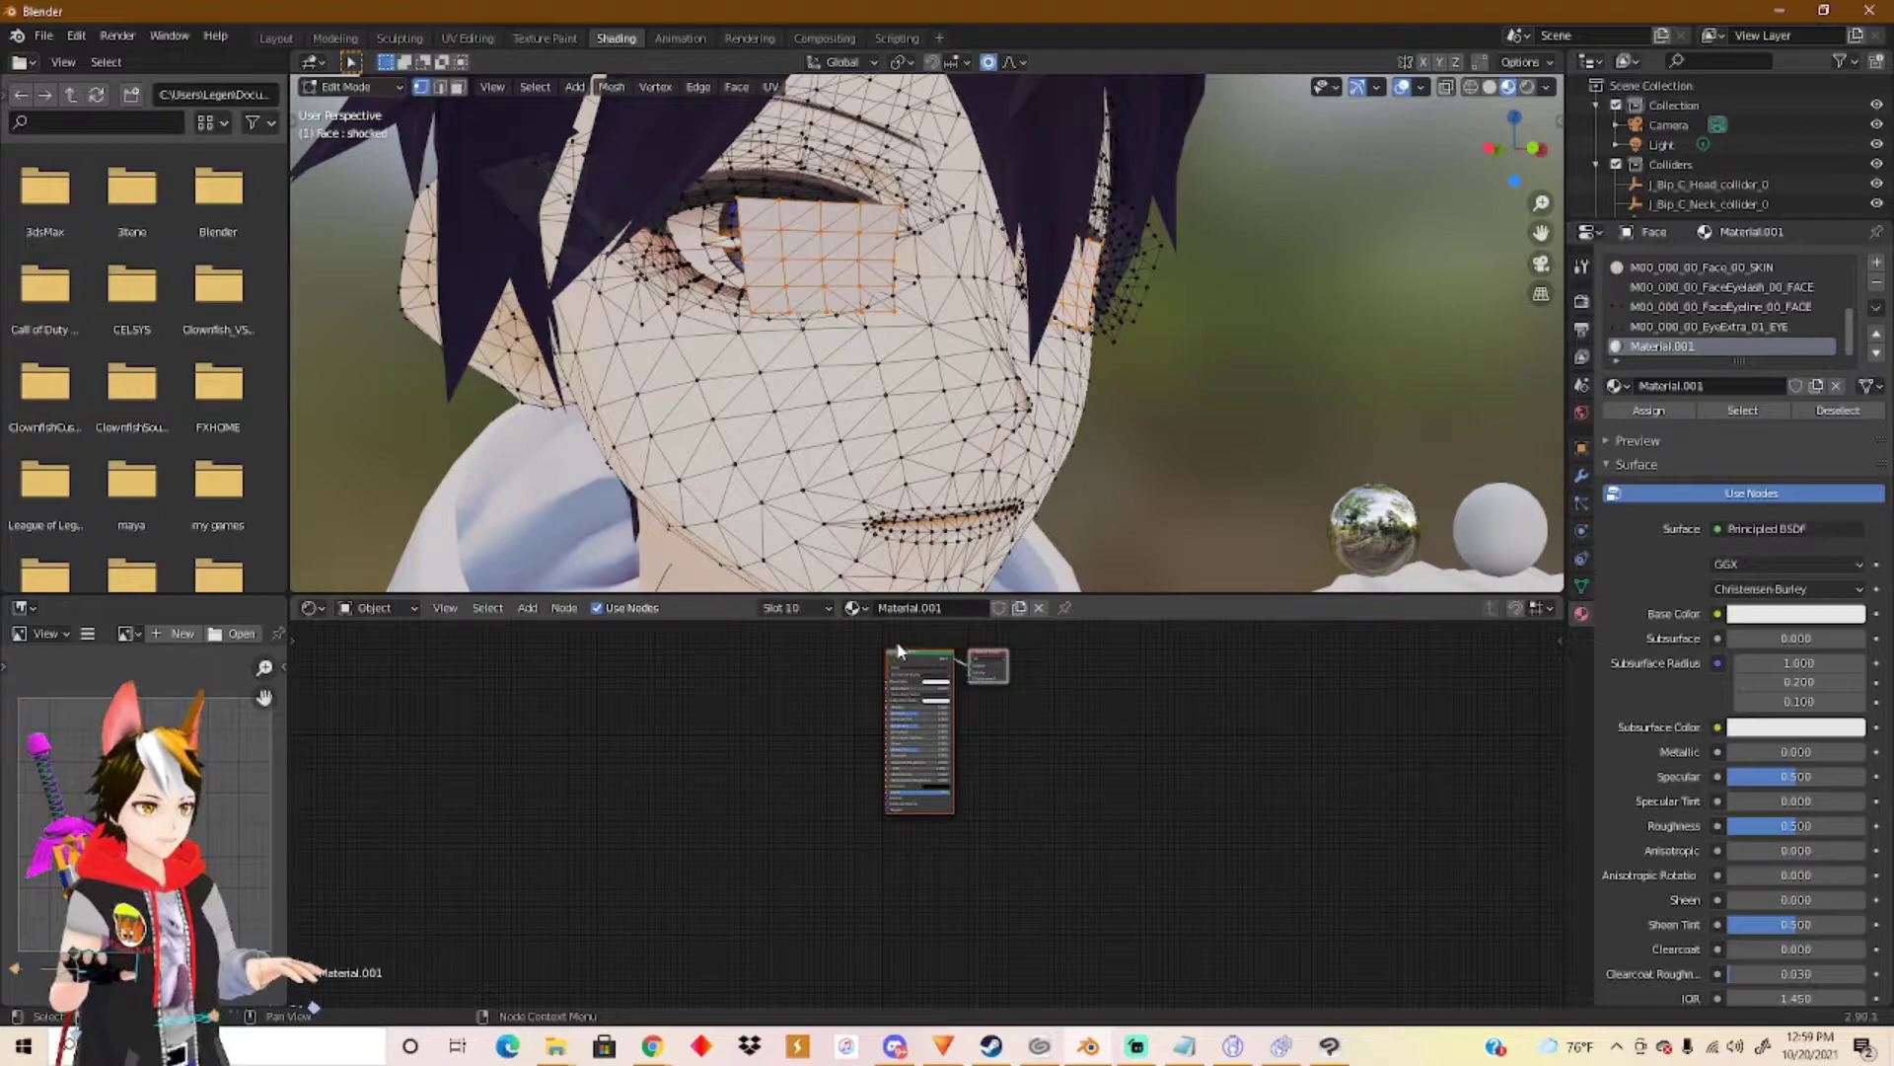
pyautogui.press('x')
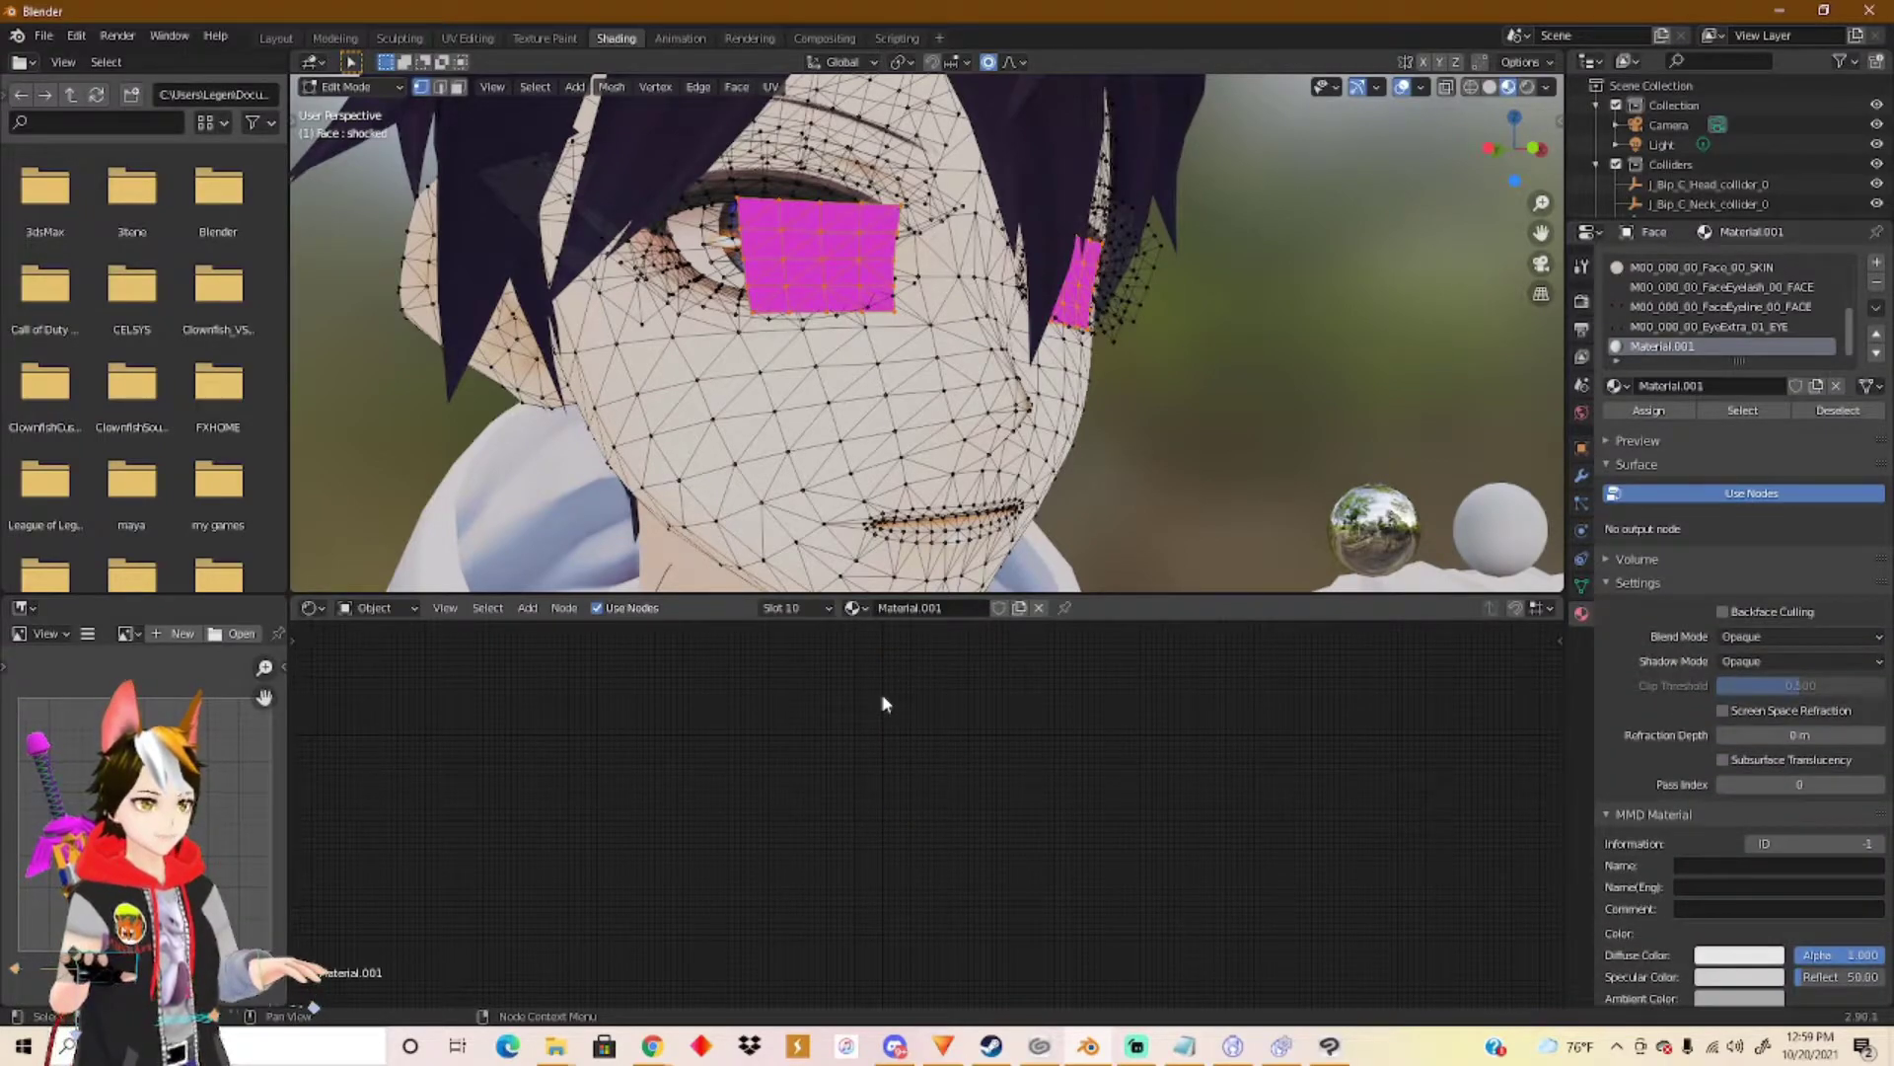
pyautogui.rightClick(914, 696)
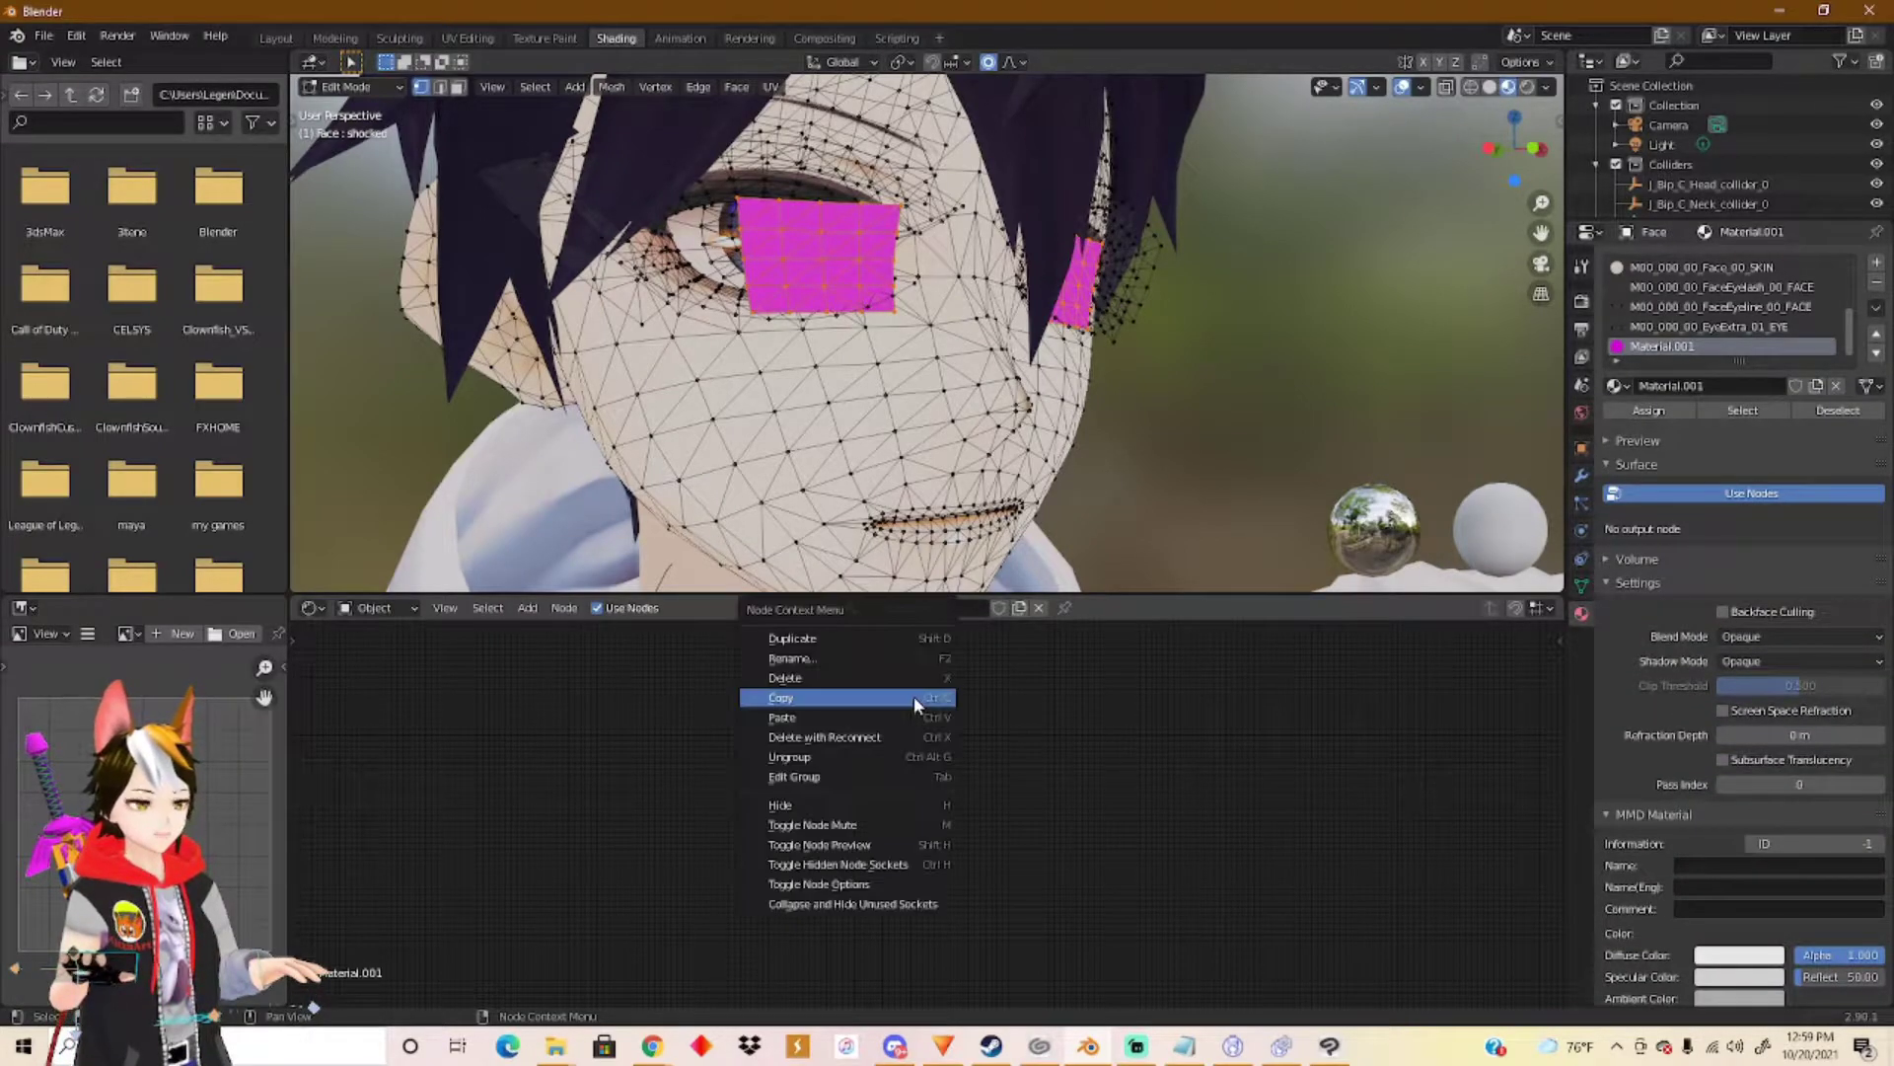
pyautogui.click(805, 714)
# Examine the pasted MToon node tree of Material.001, including its texture, color and output nodes.
pyautogui.scroll(5, 1009, 750)
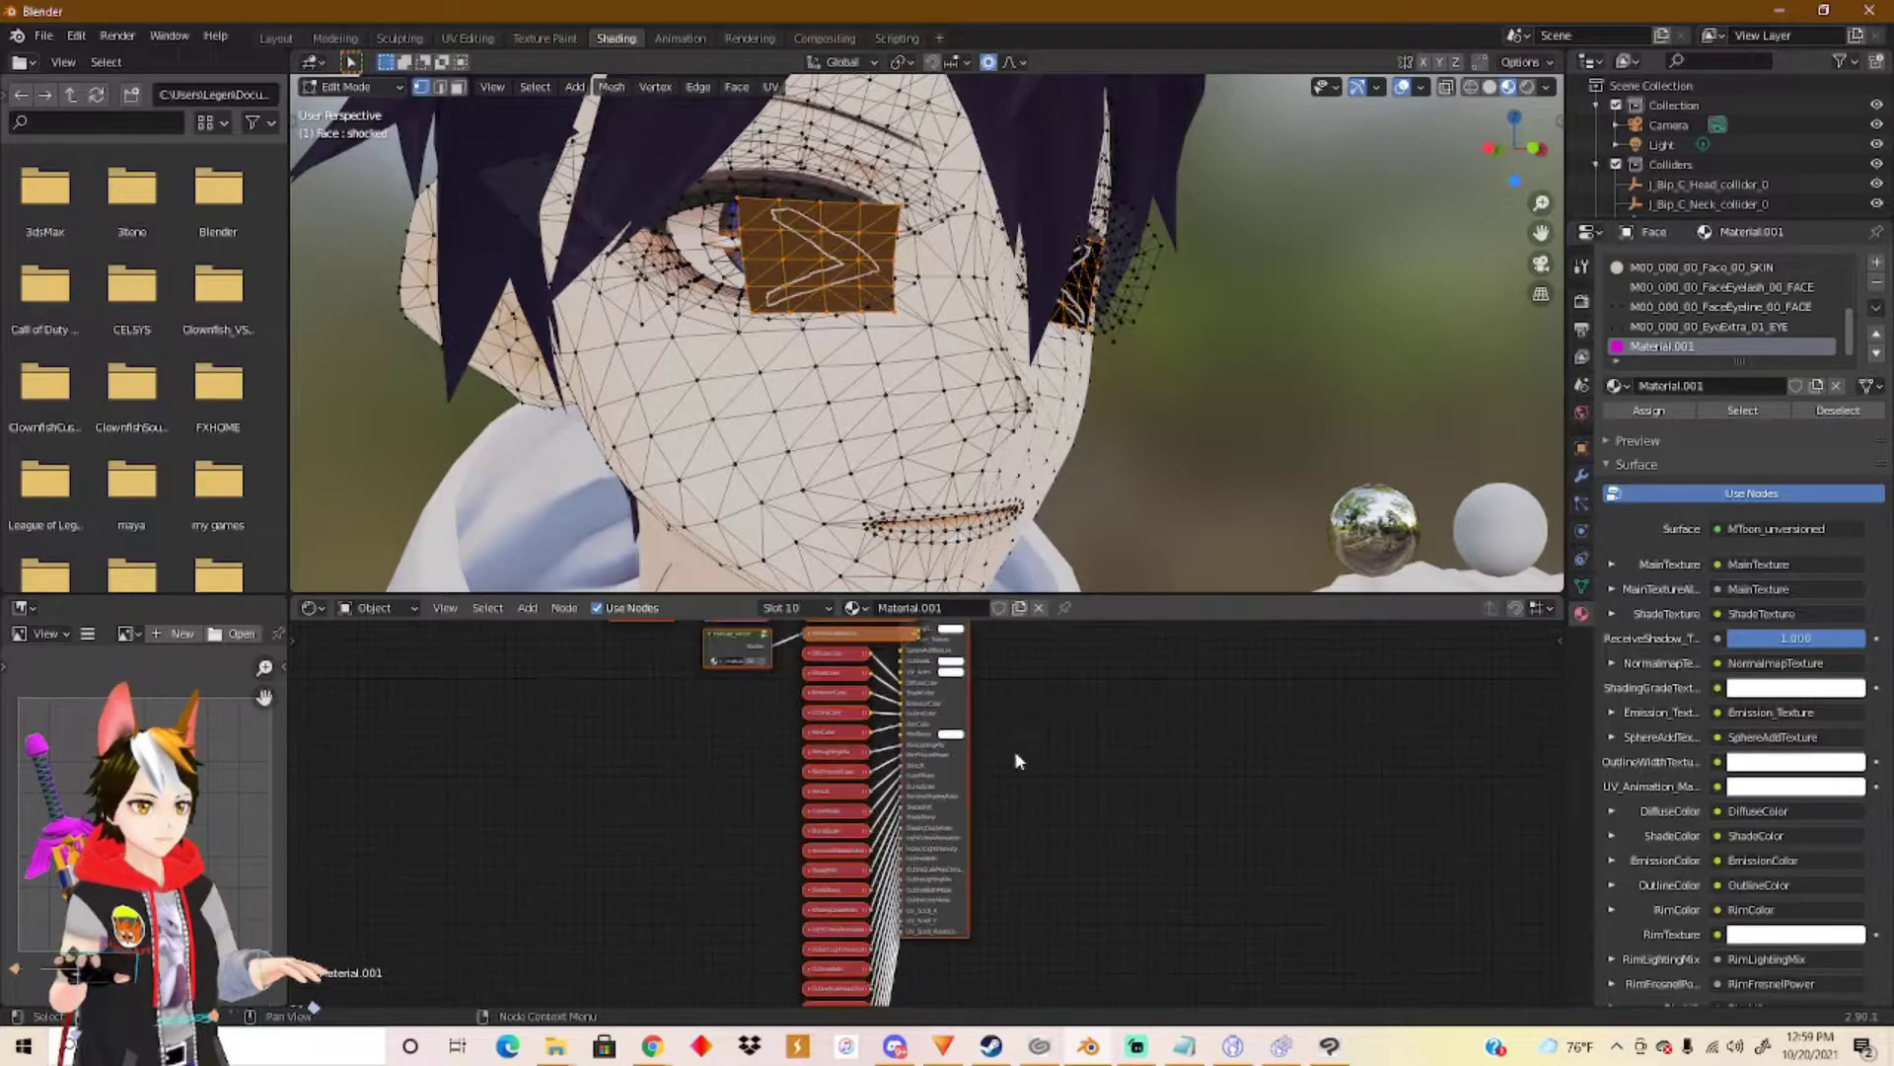
pyautogui.scroll(3, 1061, 760)
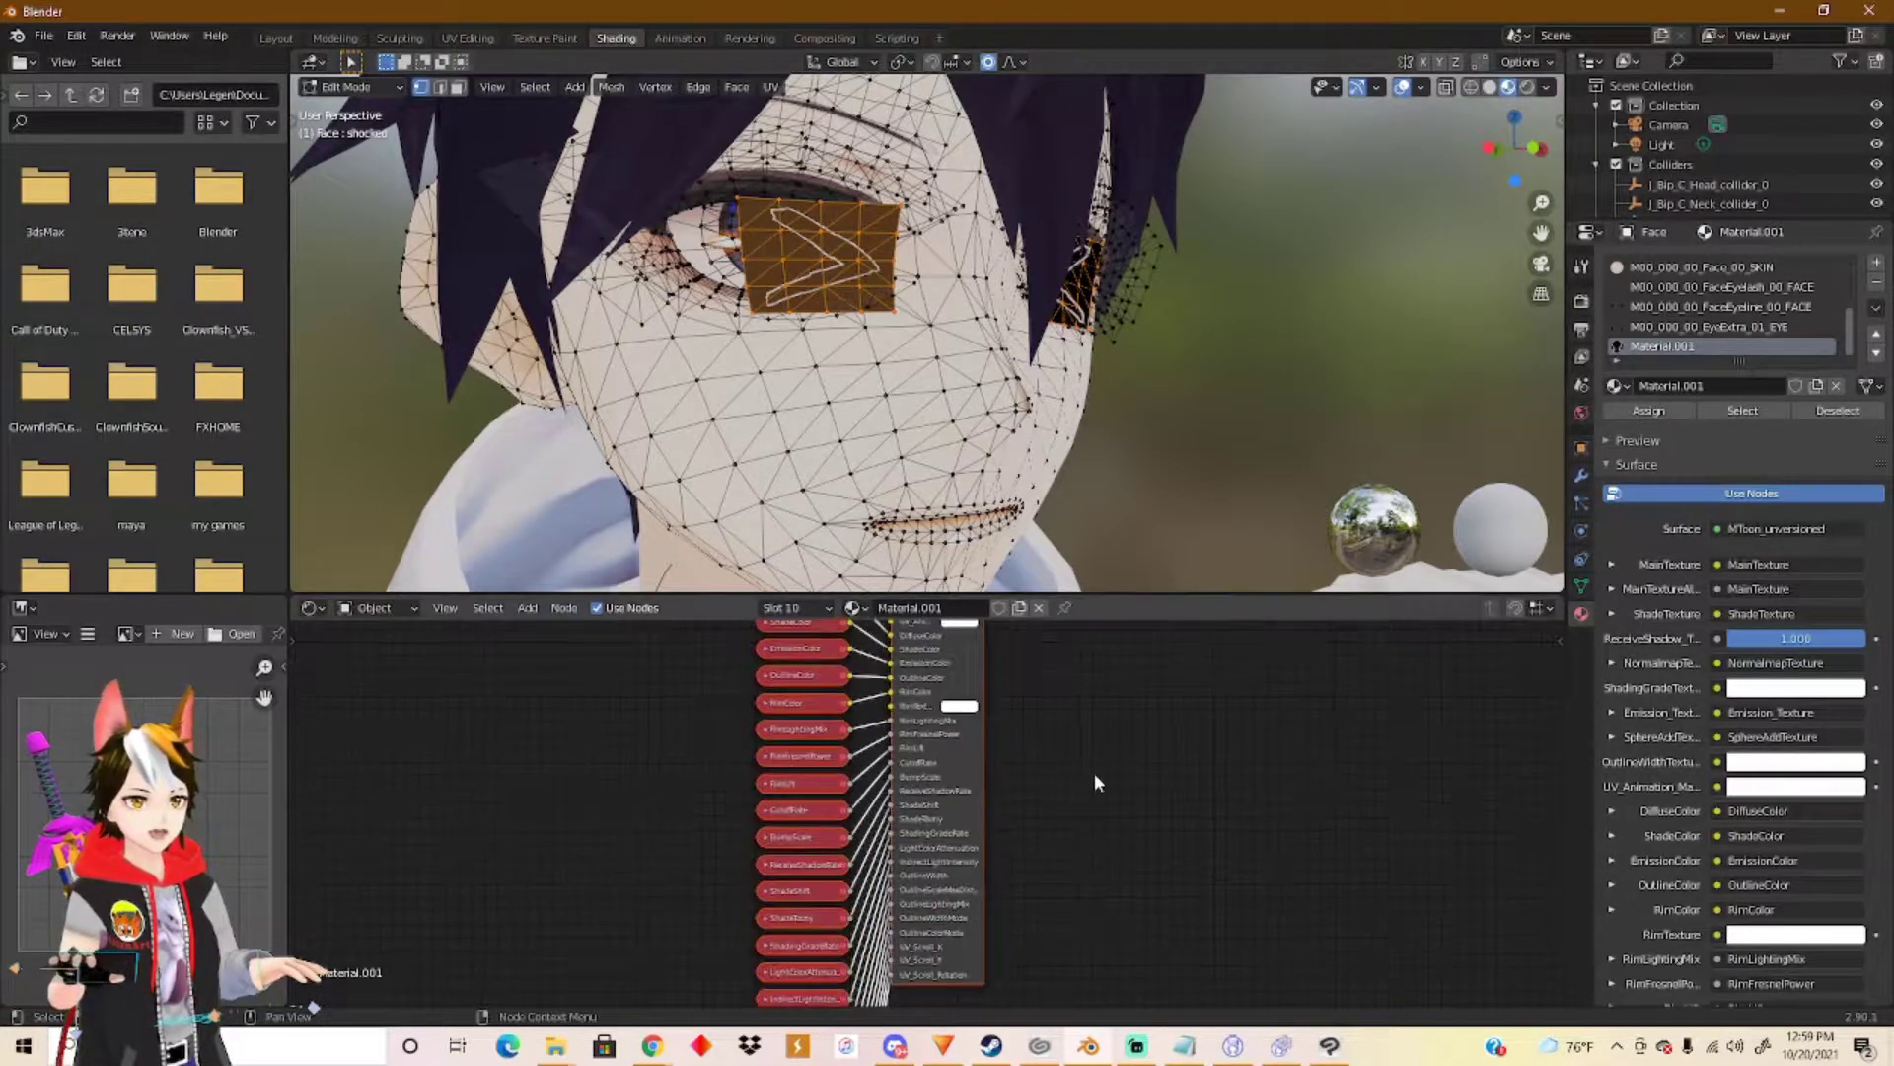
pyautogui.keyDown('shift'); pyautogui.scroll(5, 1068, 742); pyautogui.keyUp('shift')
pyautogui.scroll(1, 1073, 795)
pyautogui.moveTo(1078, 710); pyautogui.dragTo(1128, 751, button='middle')
pyautogui.scroll(-1, 1136, 918)
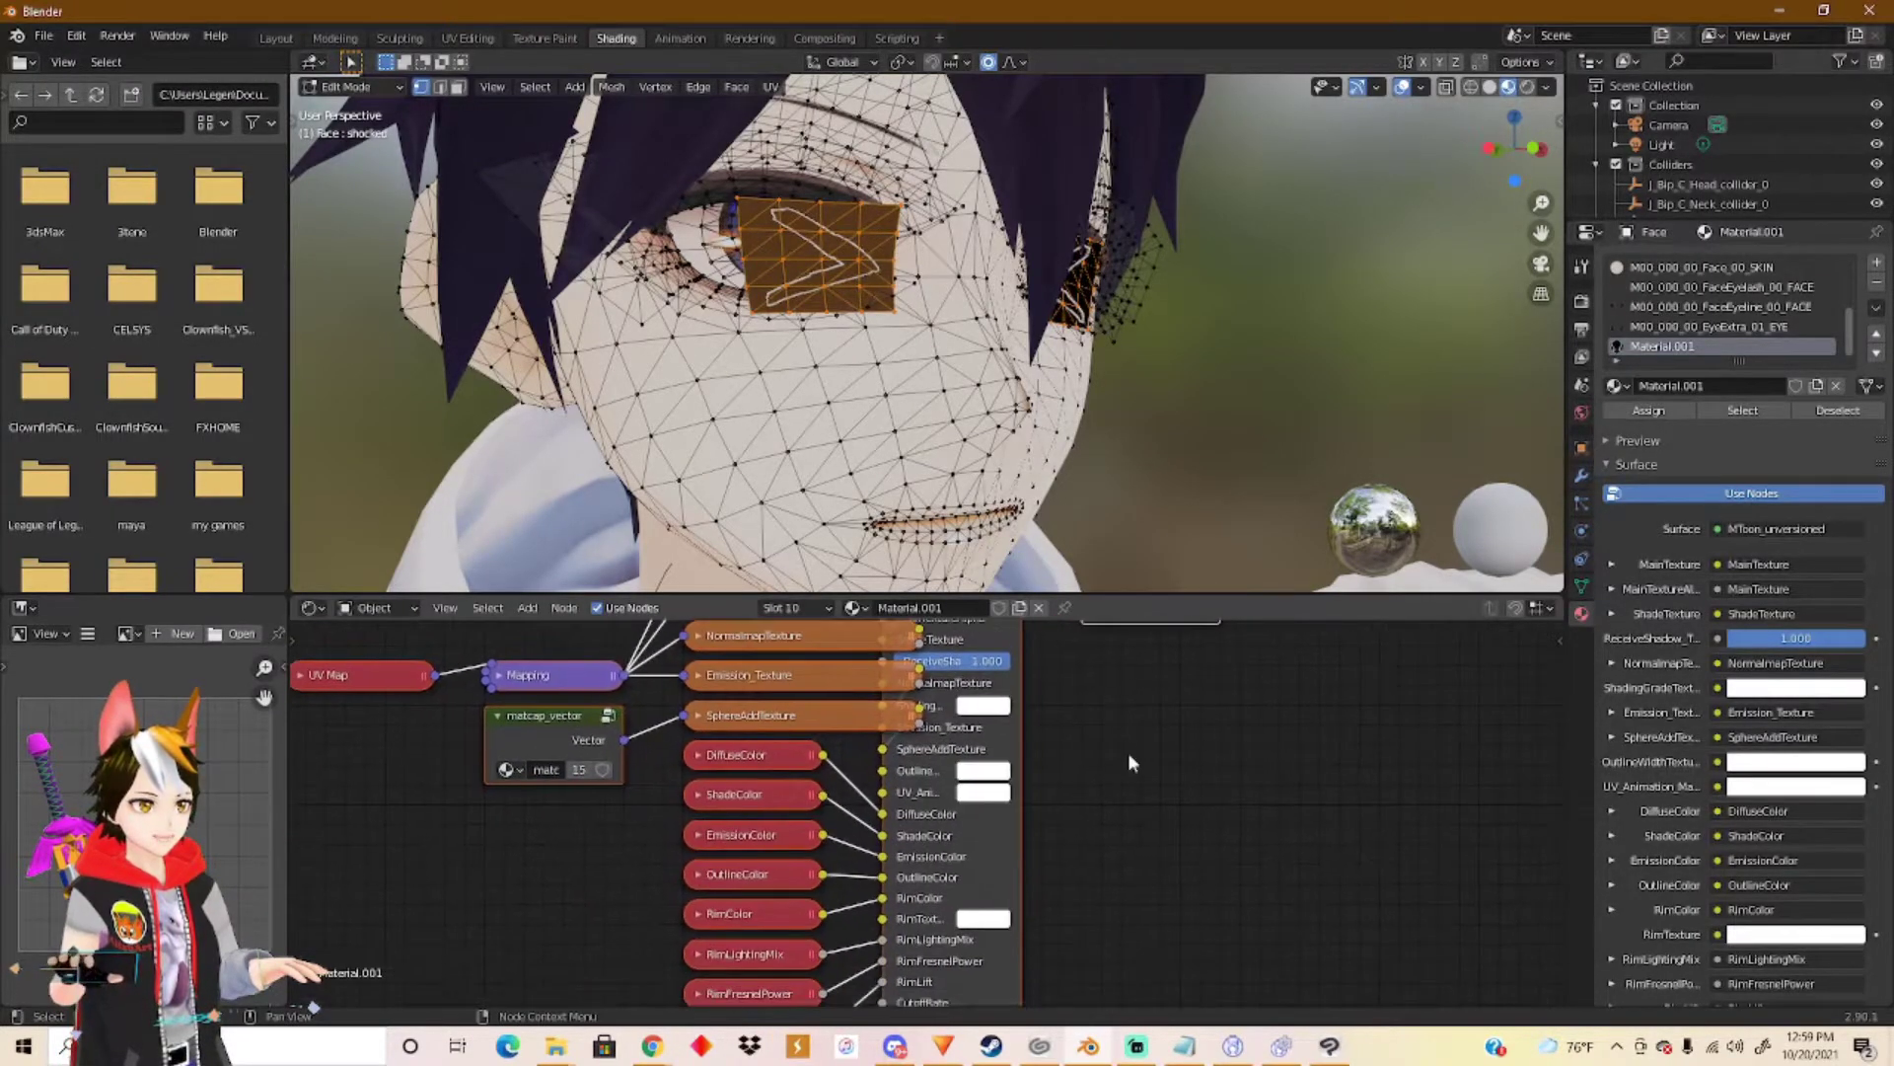
pyautogui.scroll(-1, 1125, 770)
pyautogui.scroll(-2, 1053, 920)
pyautogui.moveTo(1050, 936)
pyautogui.mouseDown(button='middle')
pyautogui.moveTo(1083, 712)
pyautogui.moveTo(1070, 679)
pyautogui.moveTo(1056, 900)
pyautogui.mouseUp(button='middle')
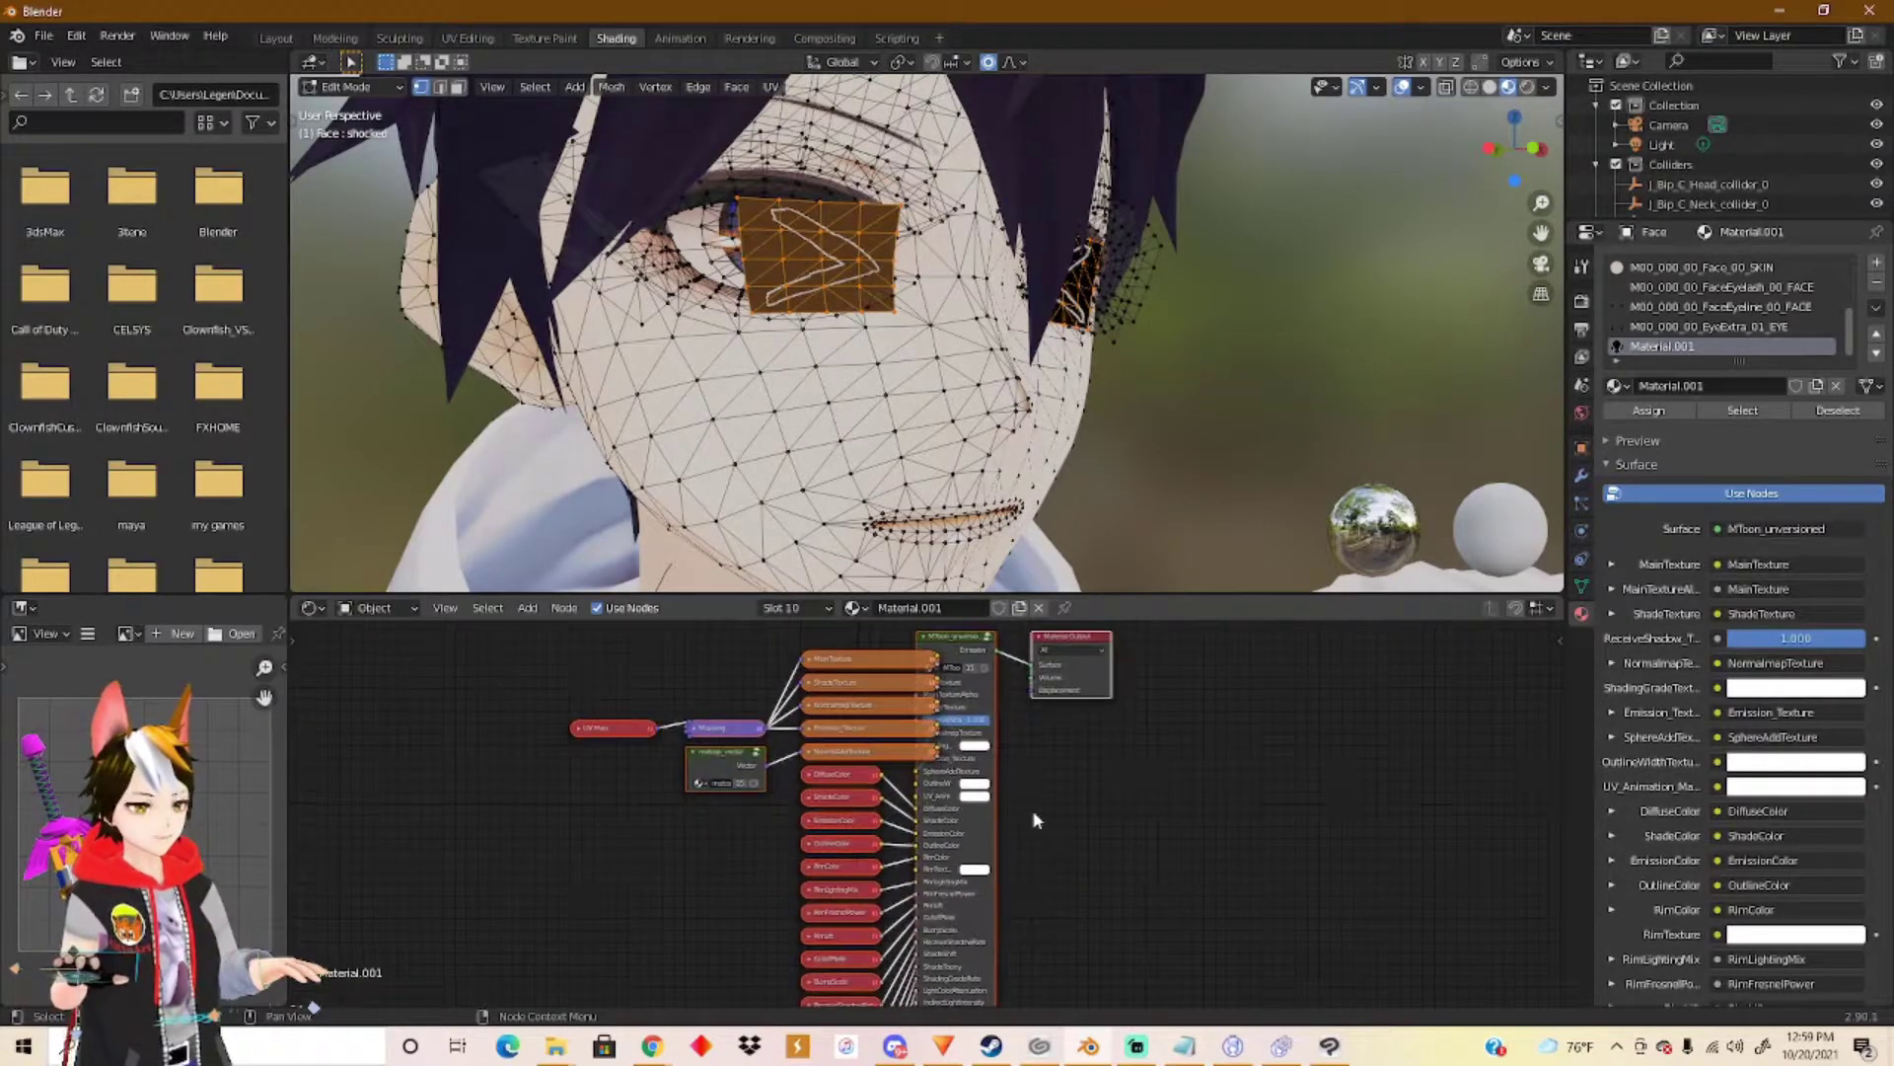
pyautogui.moveTo(1034, 820); pyautogui.dragTo(1056, 884, button='middle')
pyautogui.scroll(3, 1056, 884)
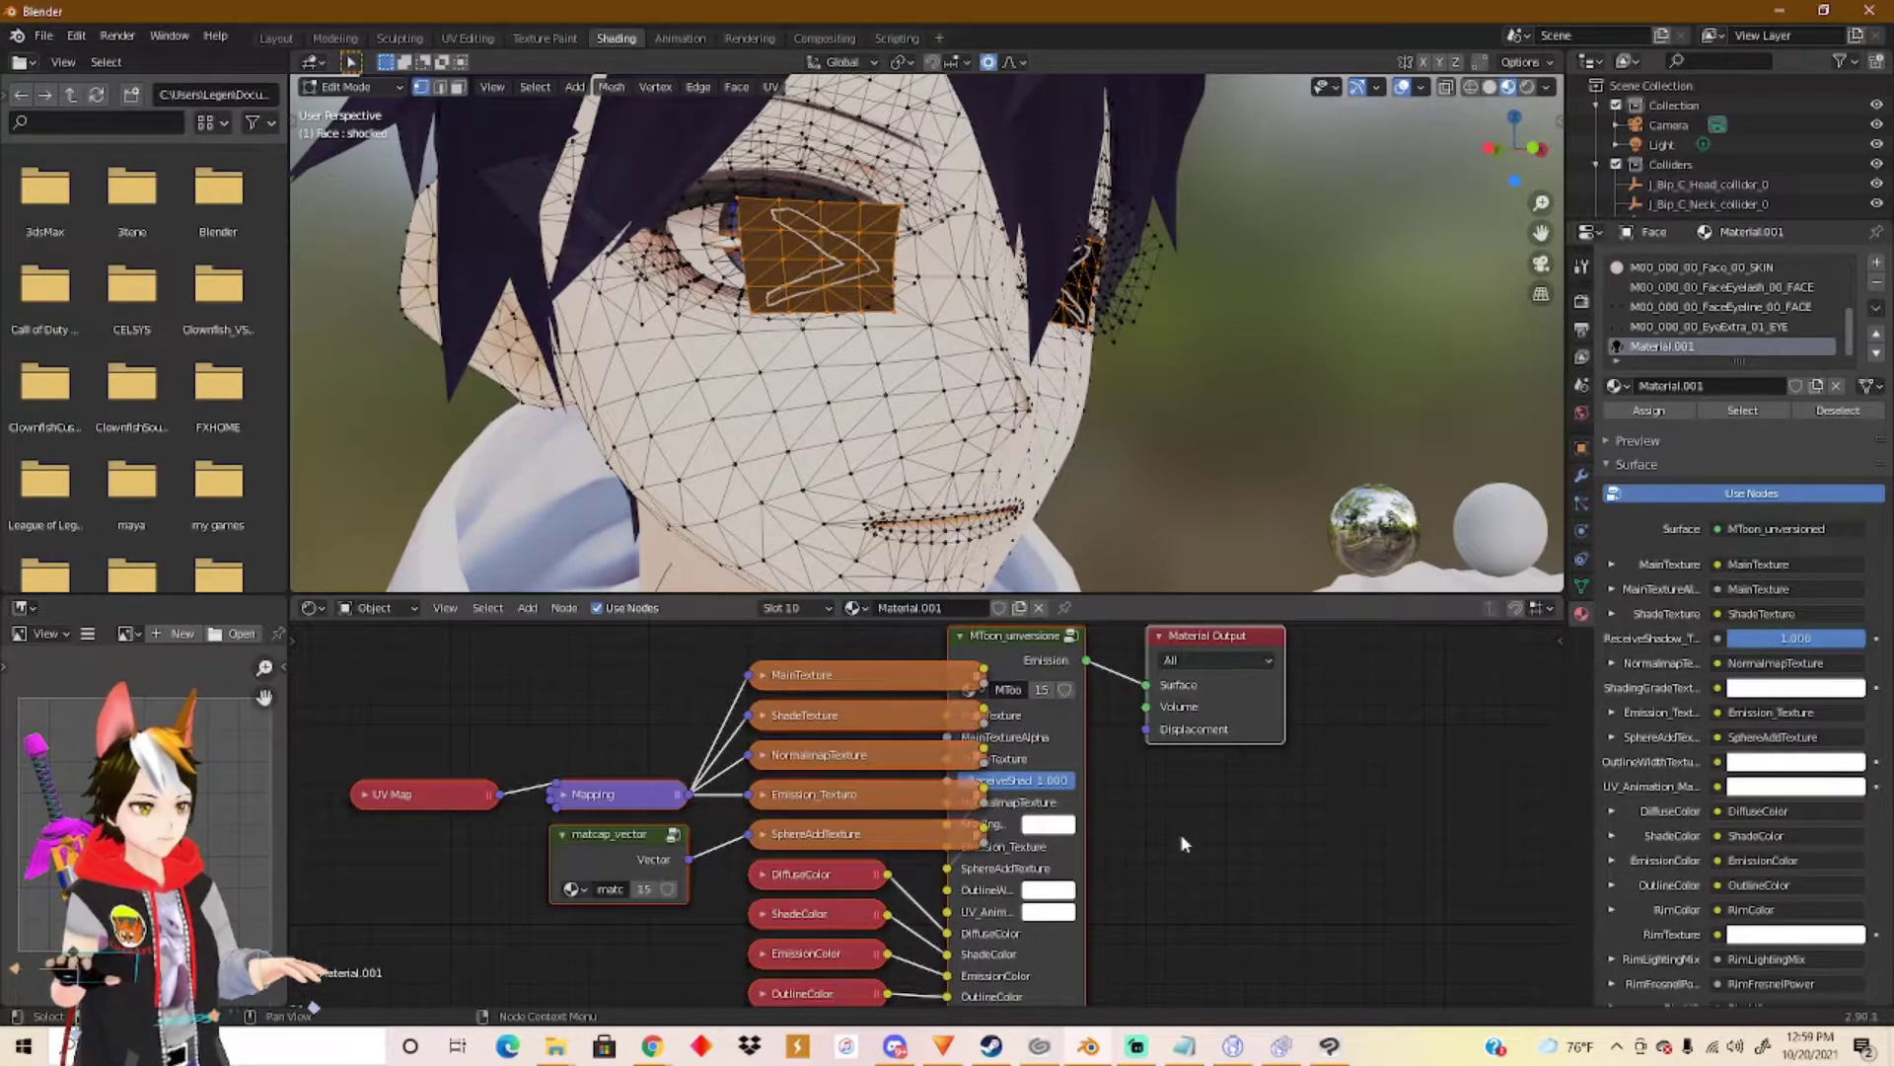
pyautogui.moveTo(1184, 844); pyautogui.dragTo(1178, 906, button='middle')
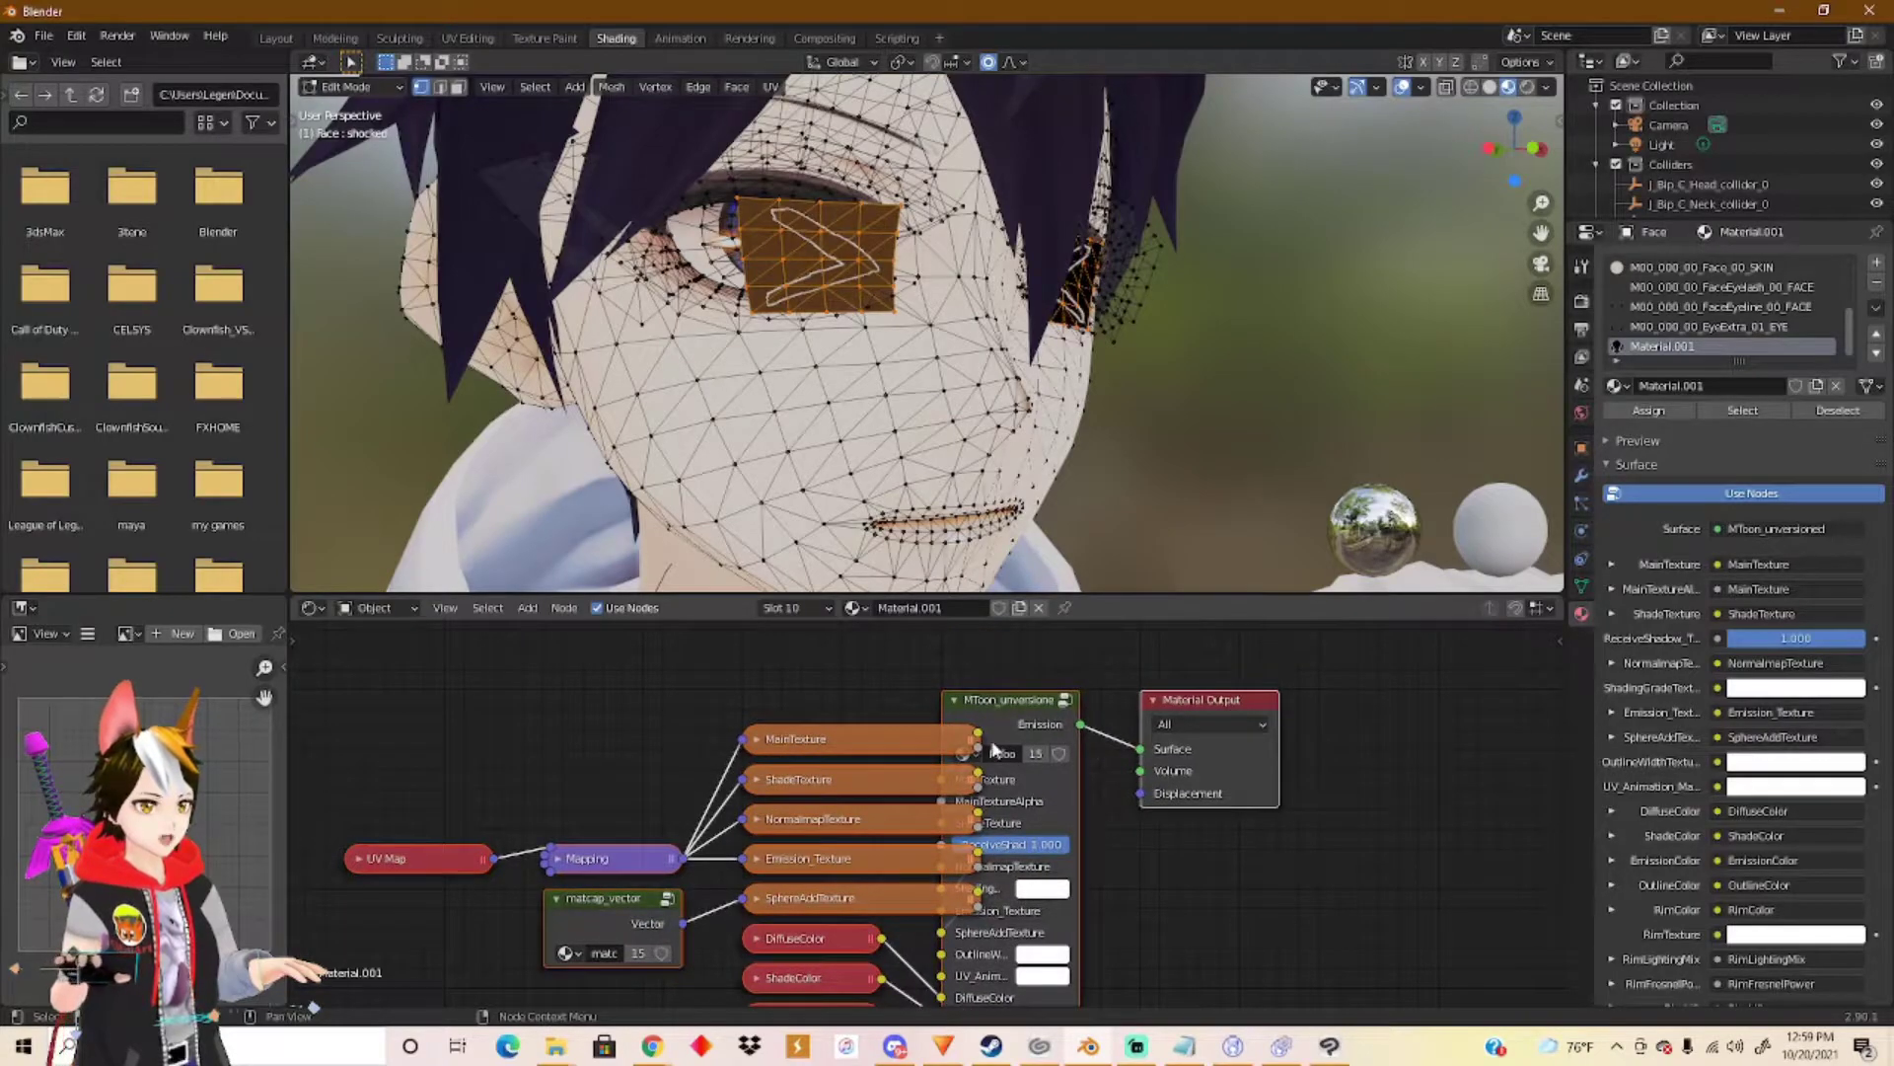
pyautogui.moveTo(503, 1026); pyautogui.dragTo(484, 830, button='middle')
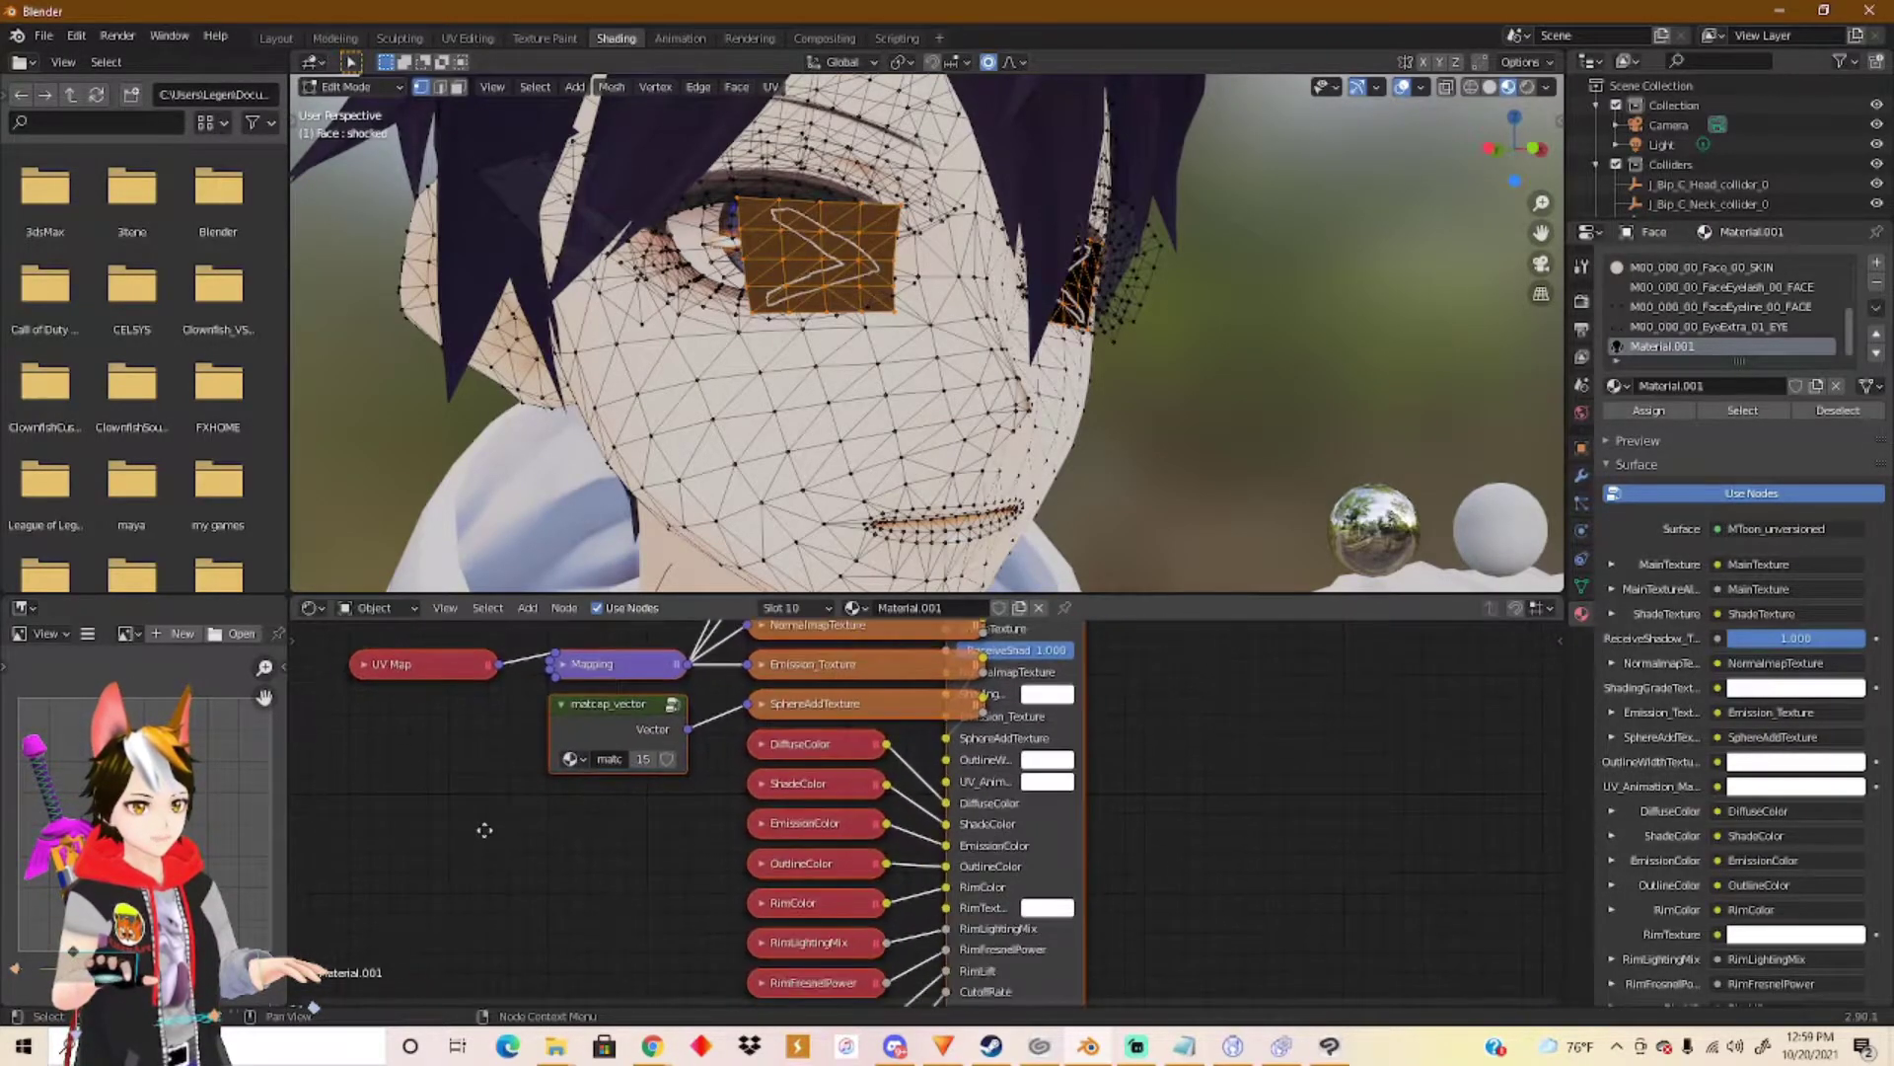
pyautogui.moveTo(697, 858); pyautogui.dragTo(708, 795, button='middle')
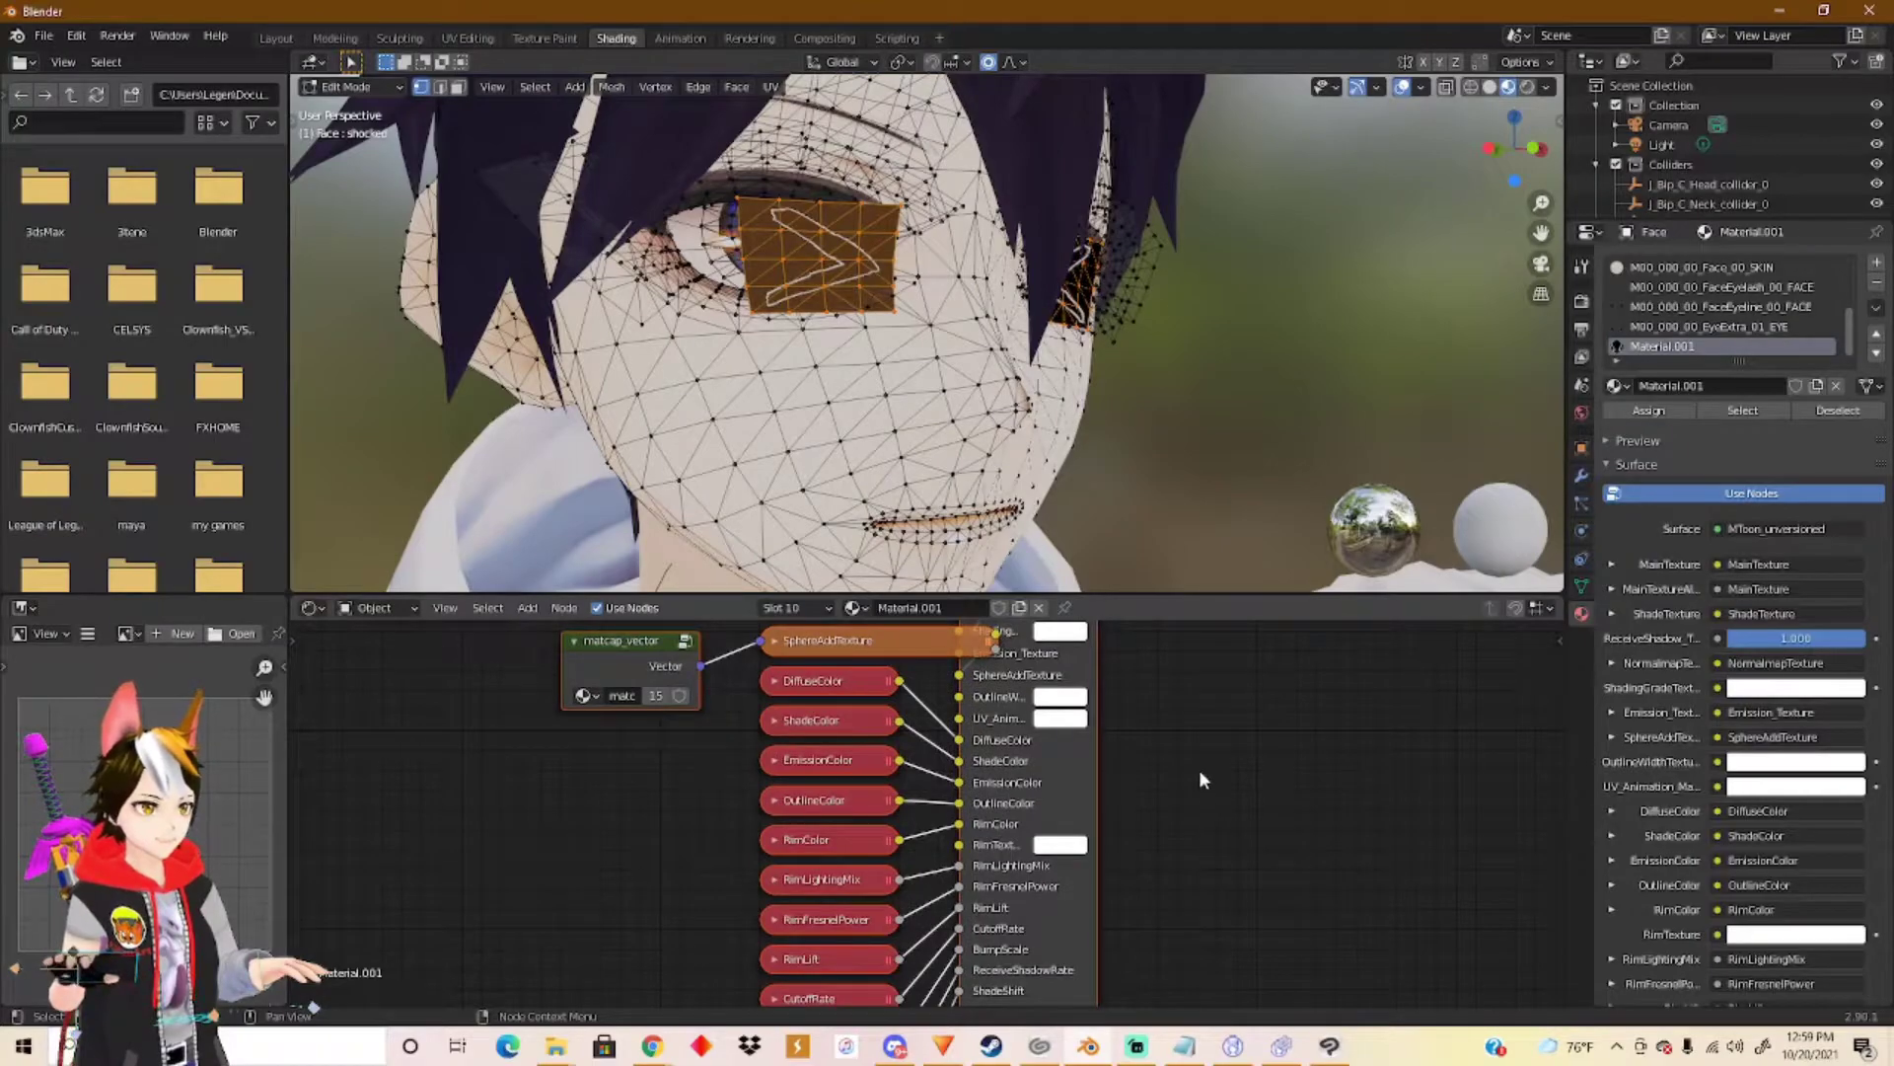
pyautogui.moveTo(1201, 780); pyautogui.dragTo(1208, 850, button='middle')
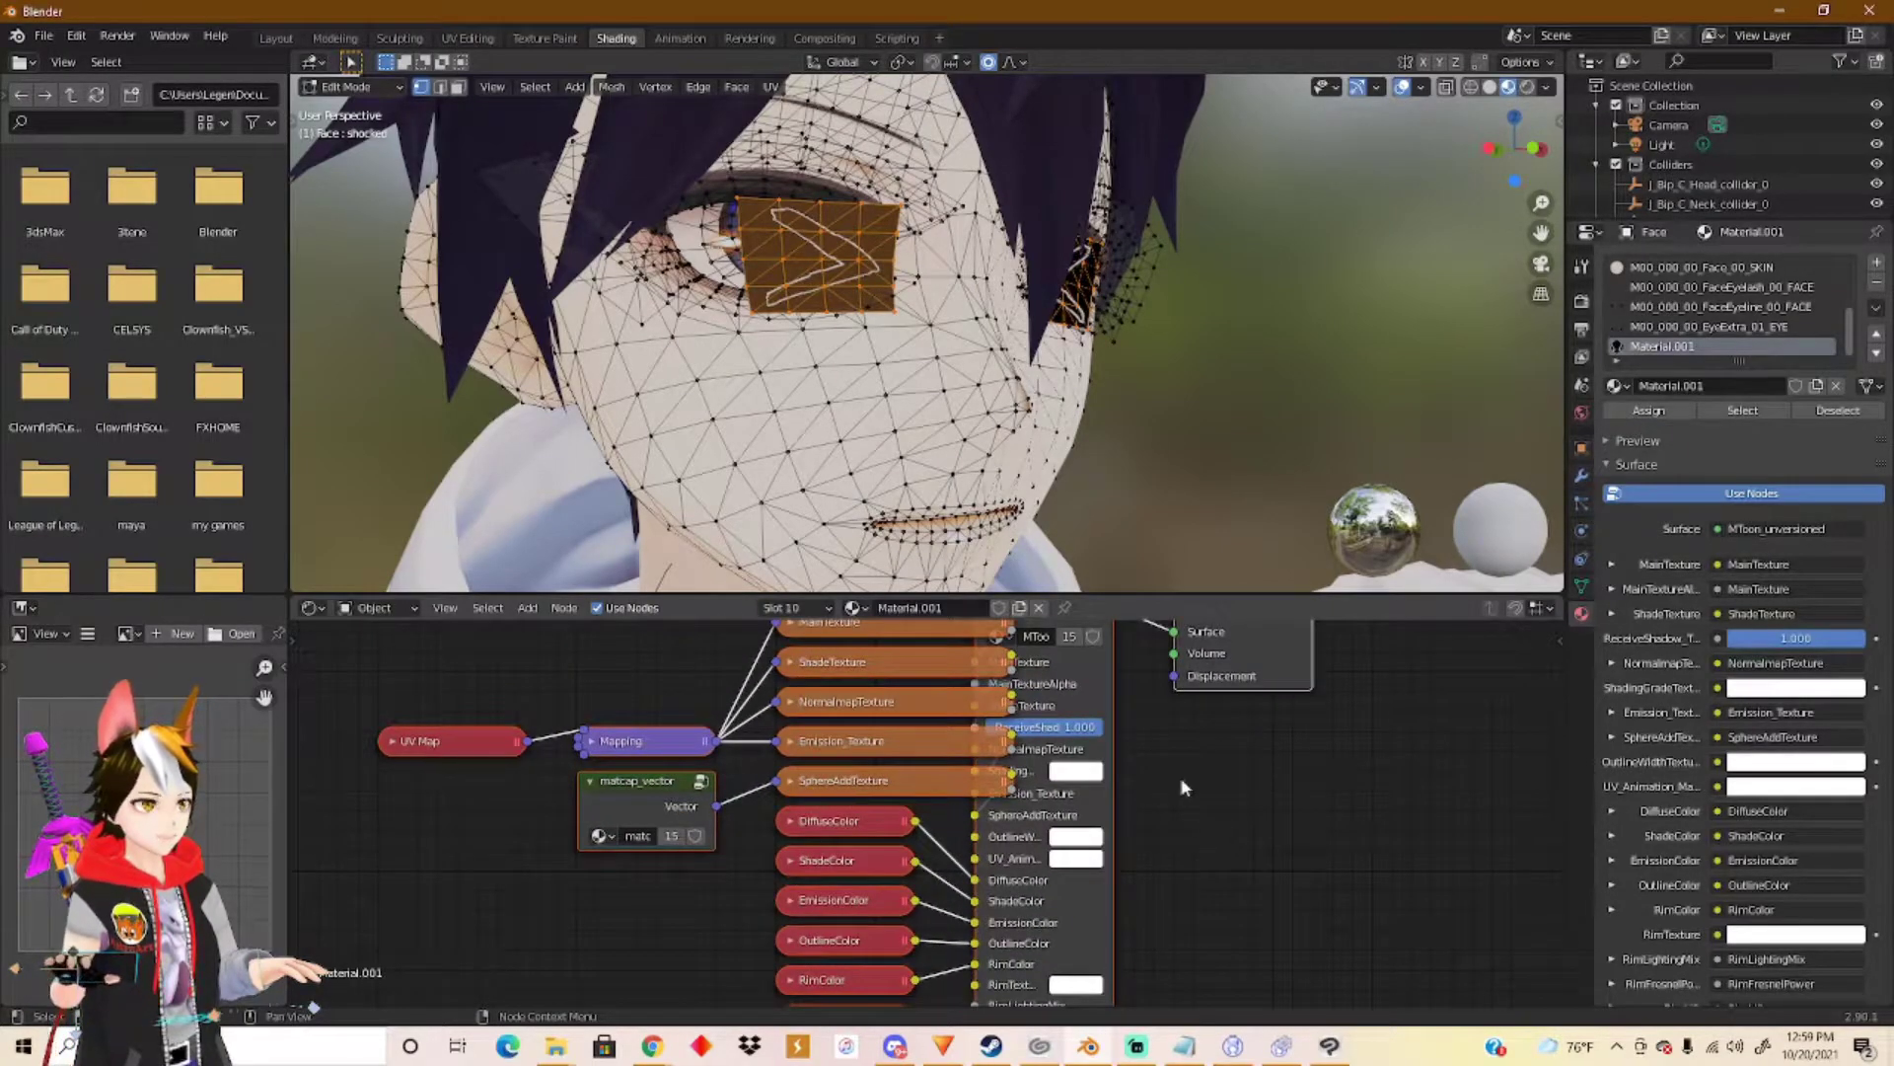
# Create a new image named "shocked eye" in the MainTexture node of Material.001.
pyautogui.moveTo(1180, 773); pyautogui.dragTo(1199, 846, button='middle')
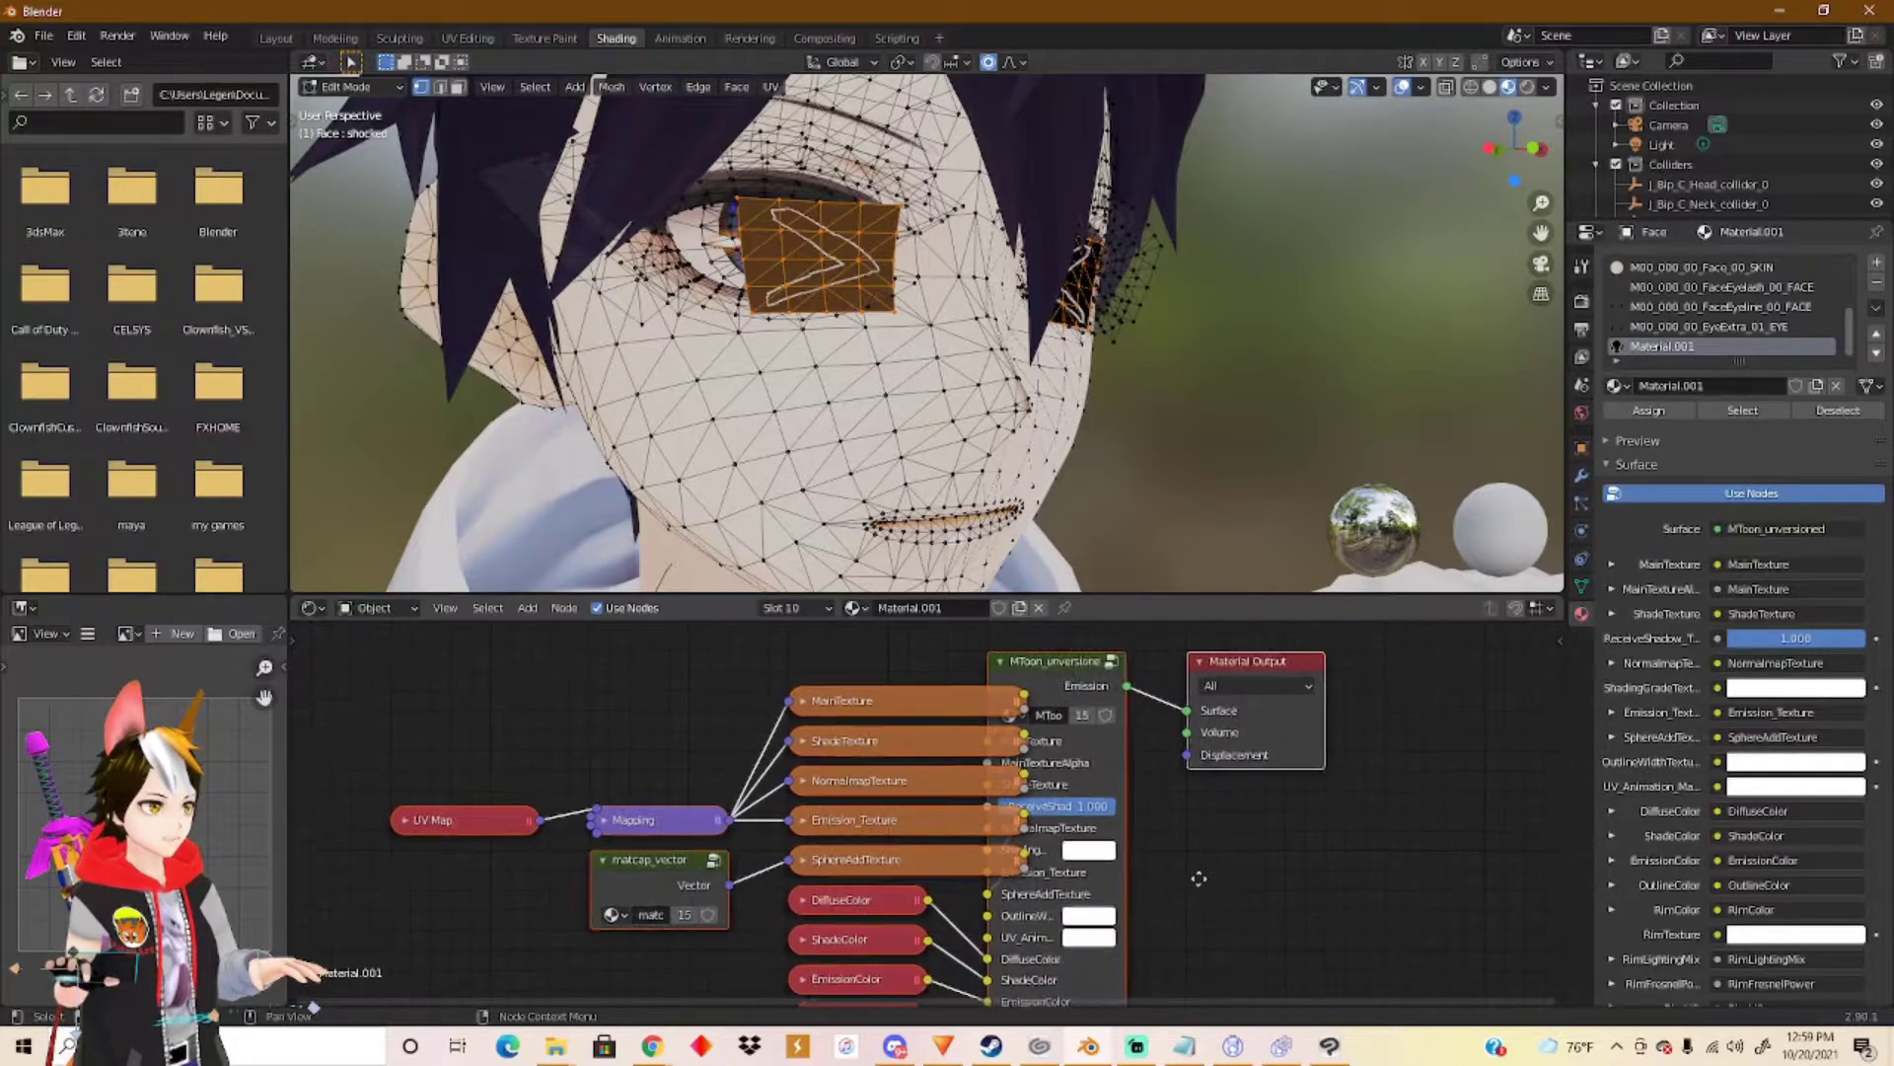
pyautogui.click(805, 699)
pyautogui.click(972, 777)
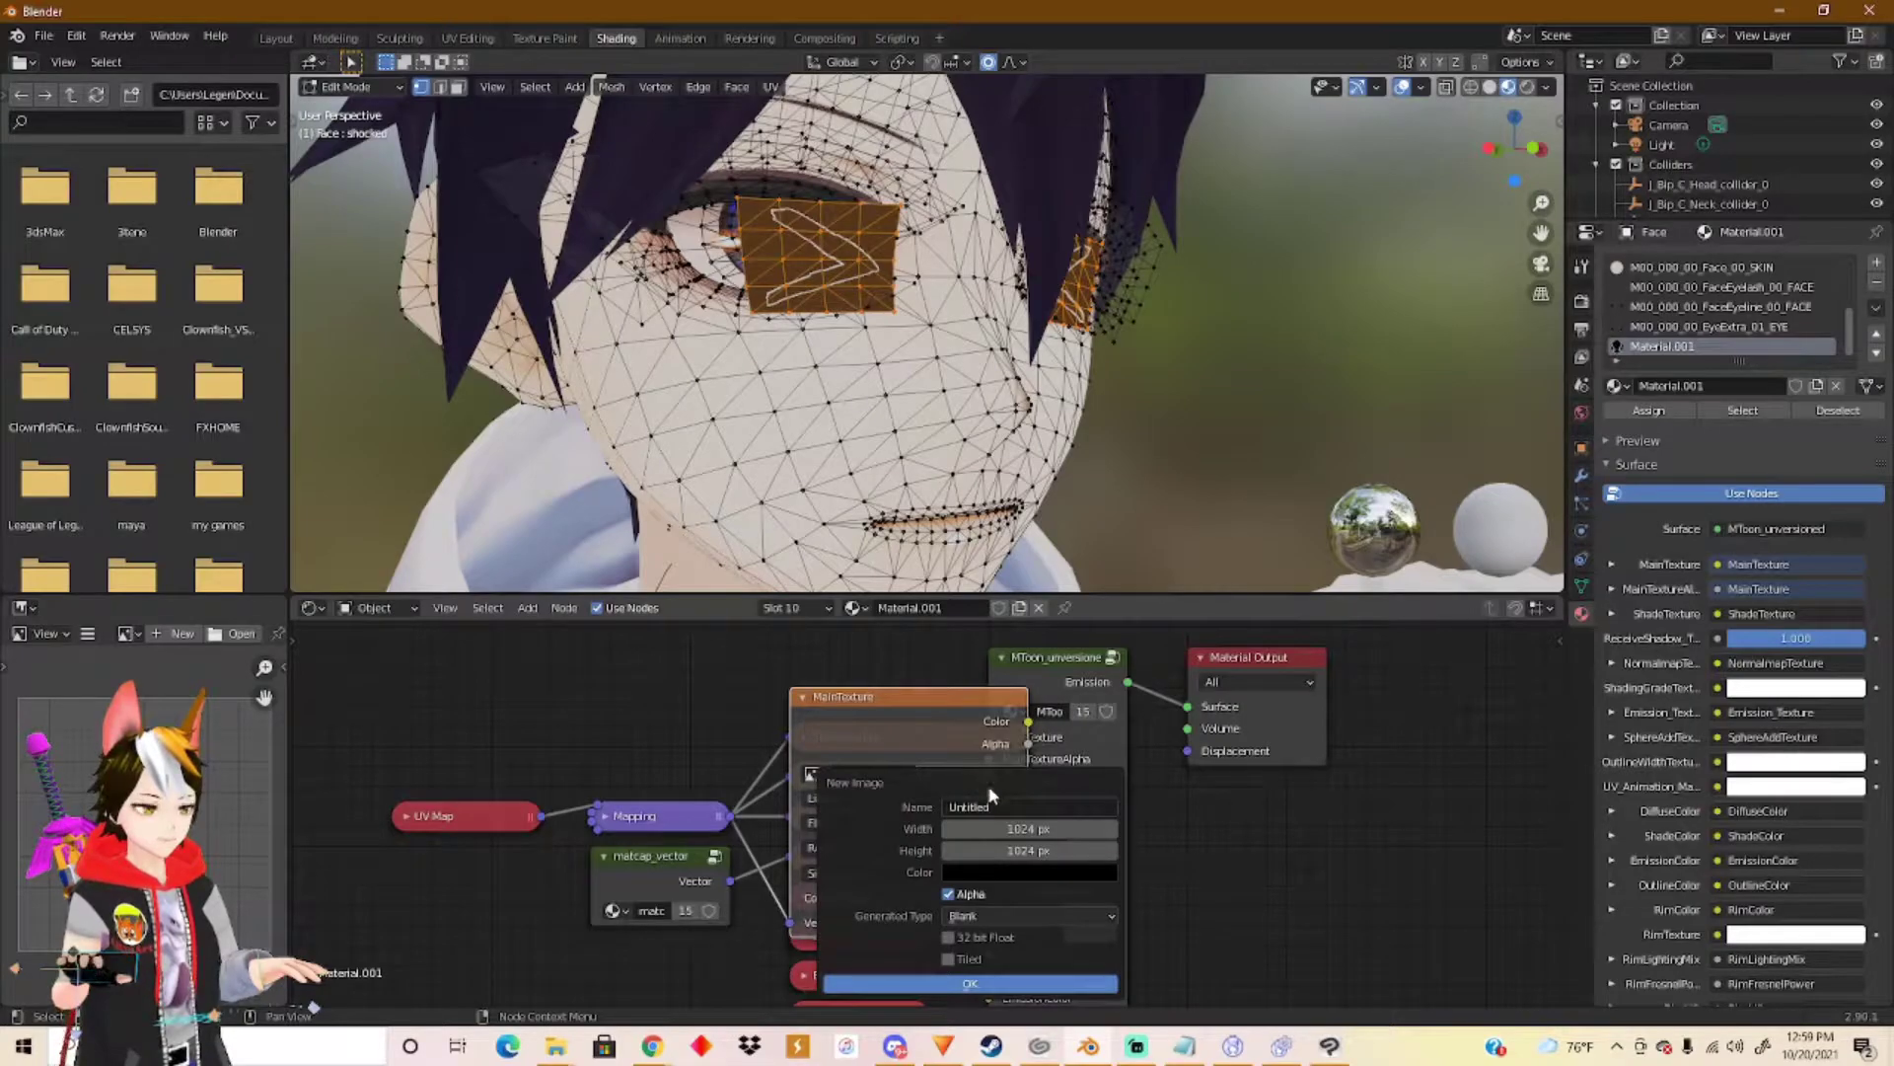
pyautogui.click(1009, 806)
pyautogui.write('shocked')
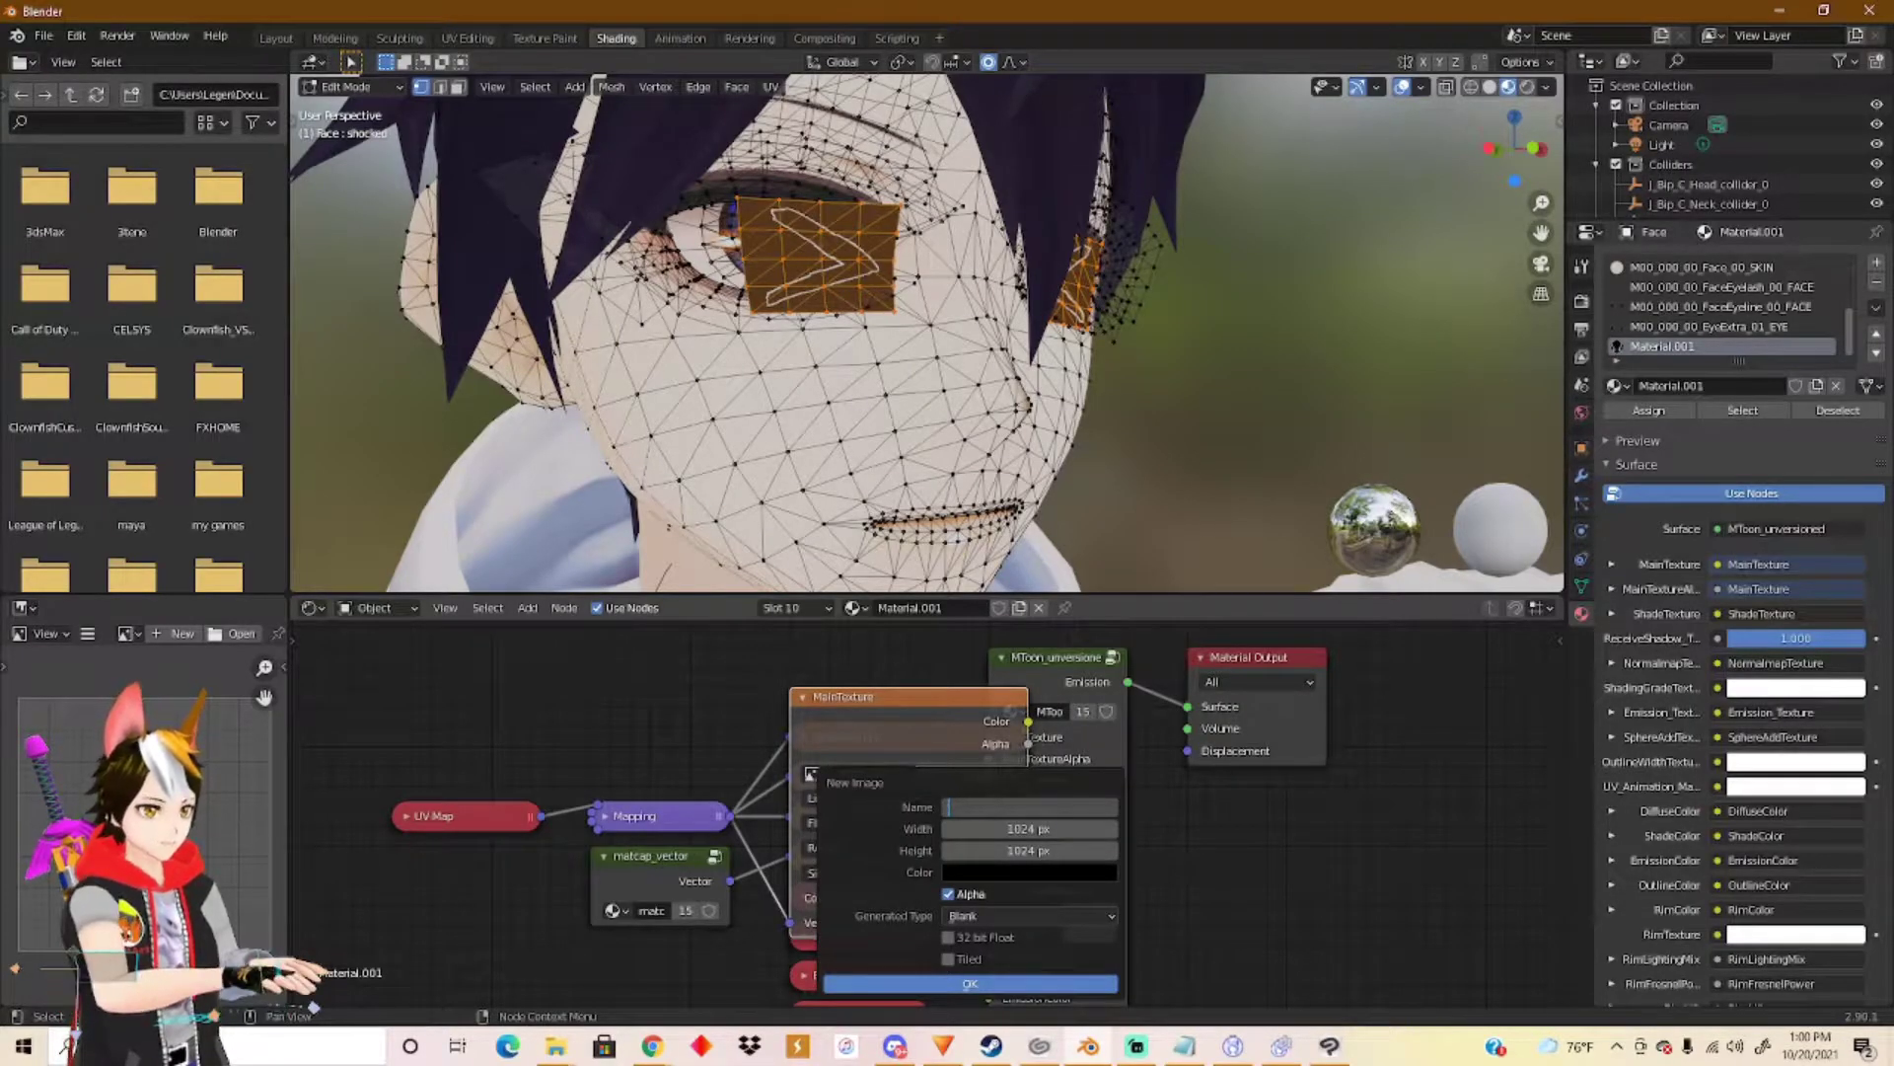
pyautogui.write(' eye')
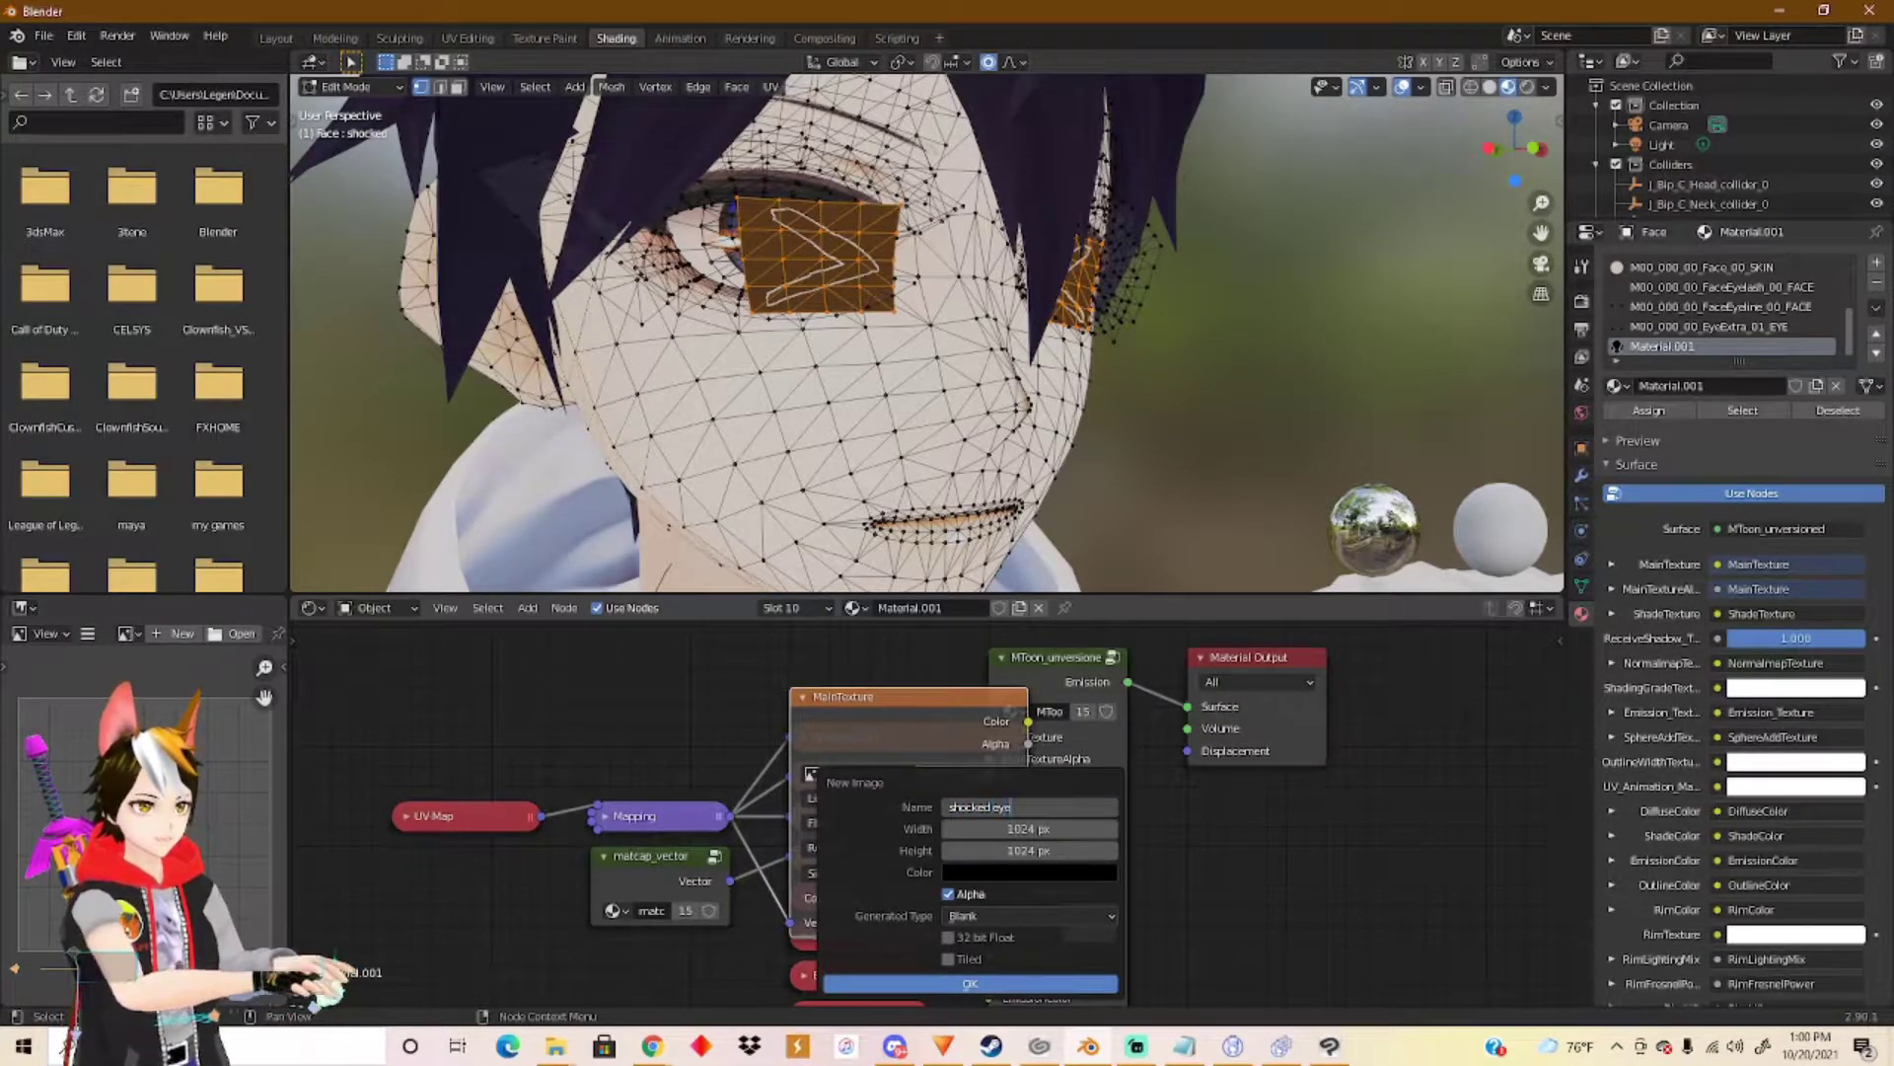
pyautogui.click(910, 984)
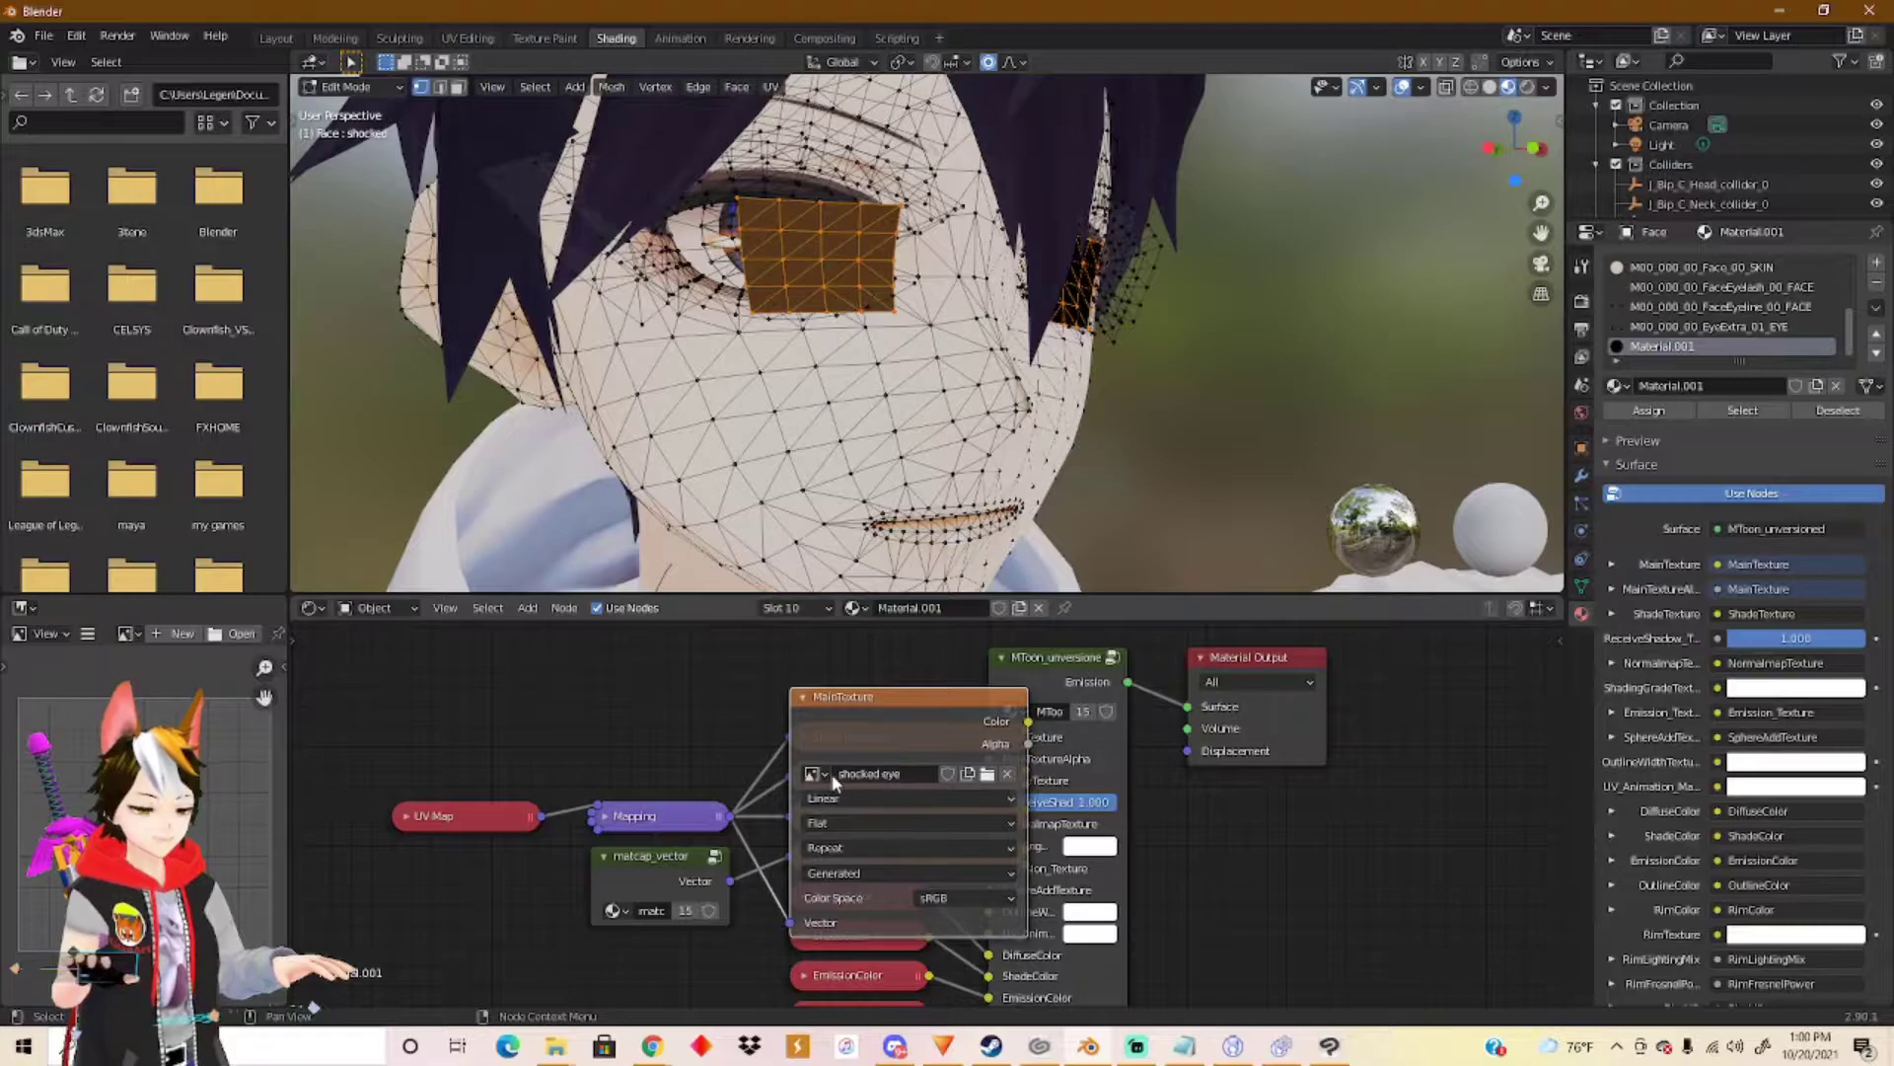
# Load Illustration.png from the 2021 folder into the MainTexture node and collapse the node.
pyautogui.click(988, 775)
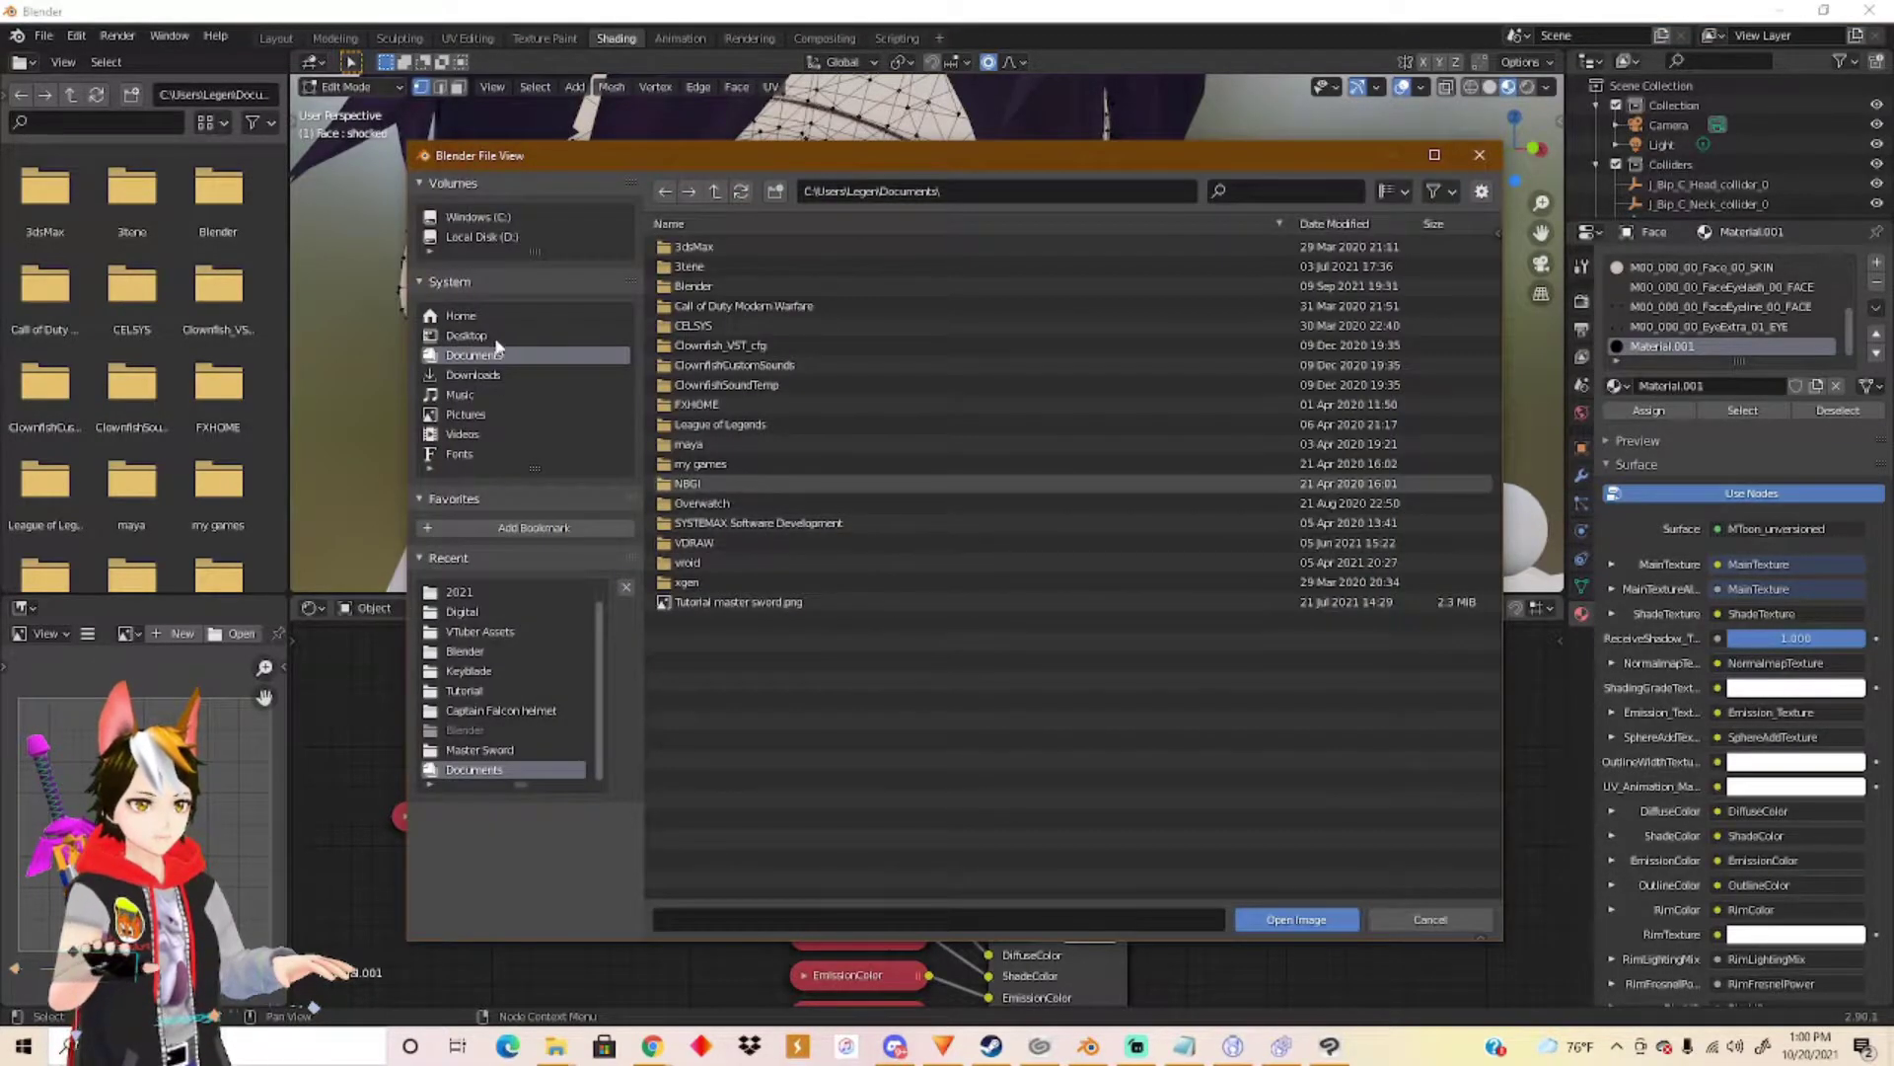
pyautogui.click(464, 592)
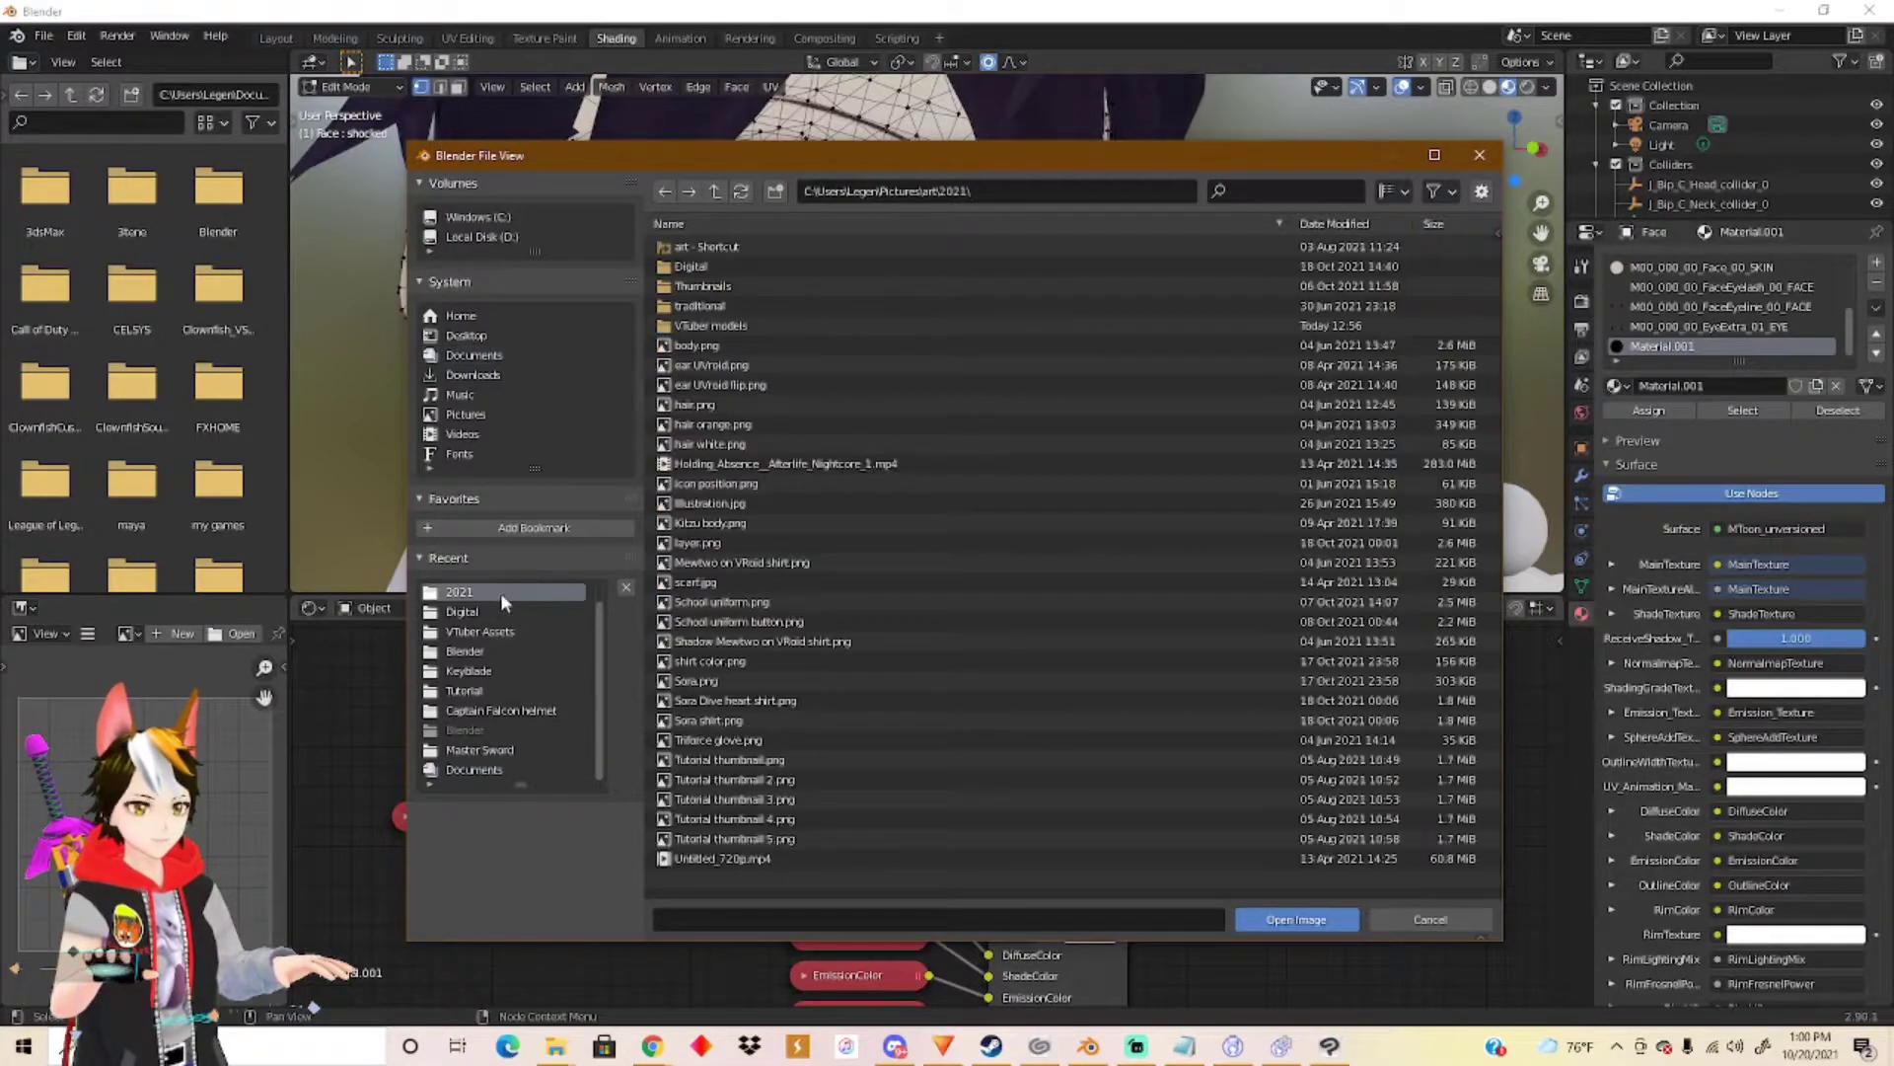
pyautogui.doubleClick(711, 504)
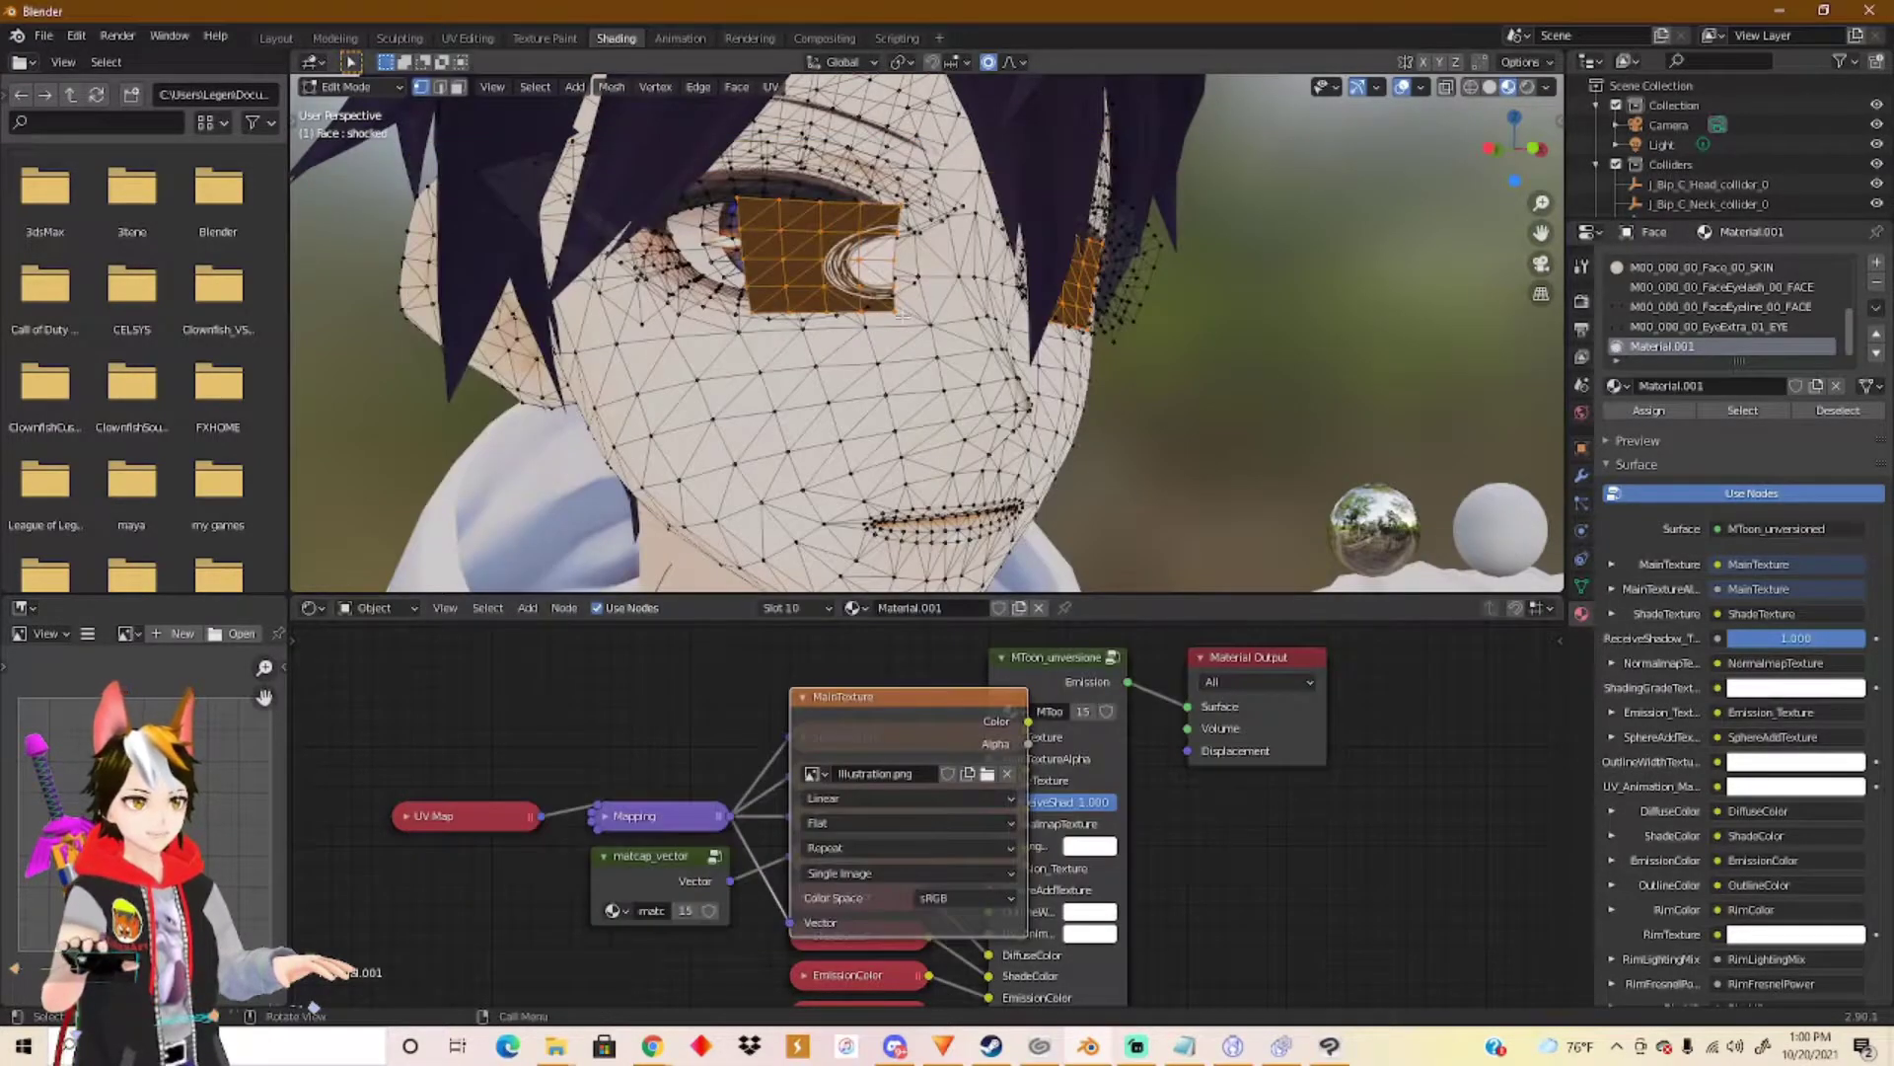
pyautogui.click(804, 696)
# Assign the already loaded Illustration.png to the ShadeTexture node and collapse the node.
pyautogui.click(804, 738)
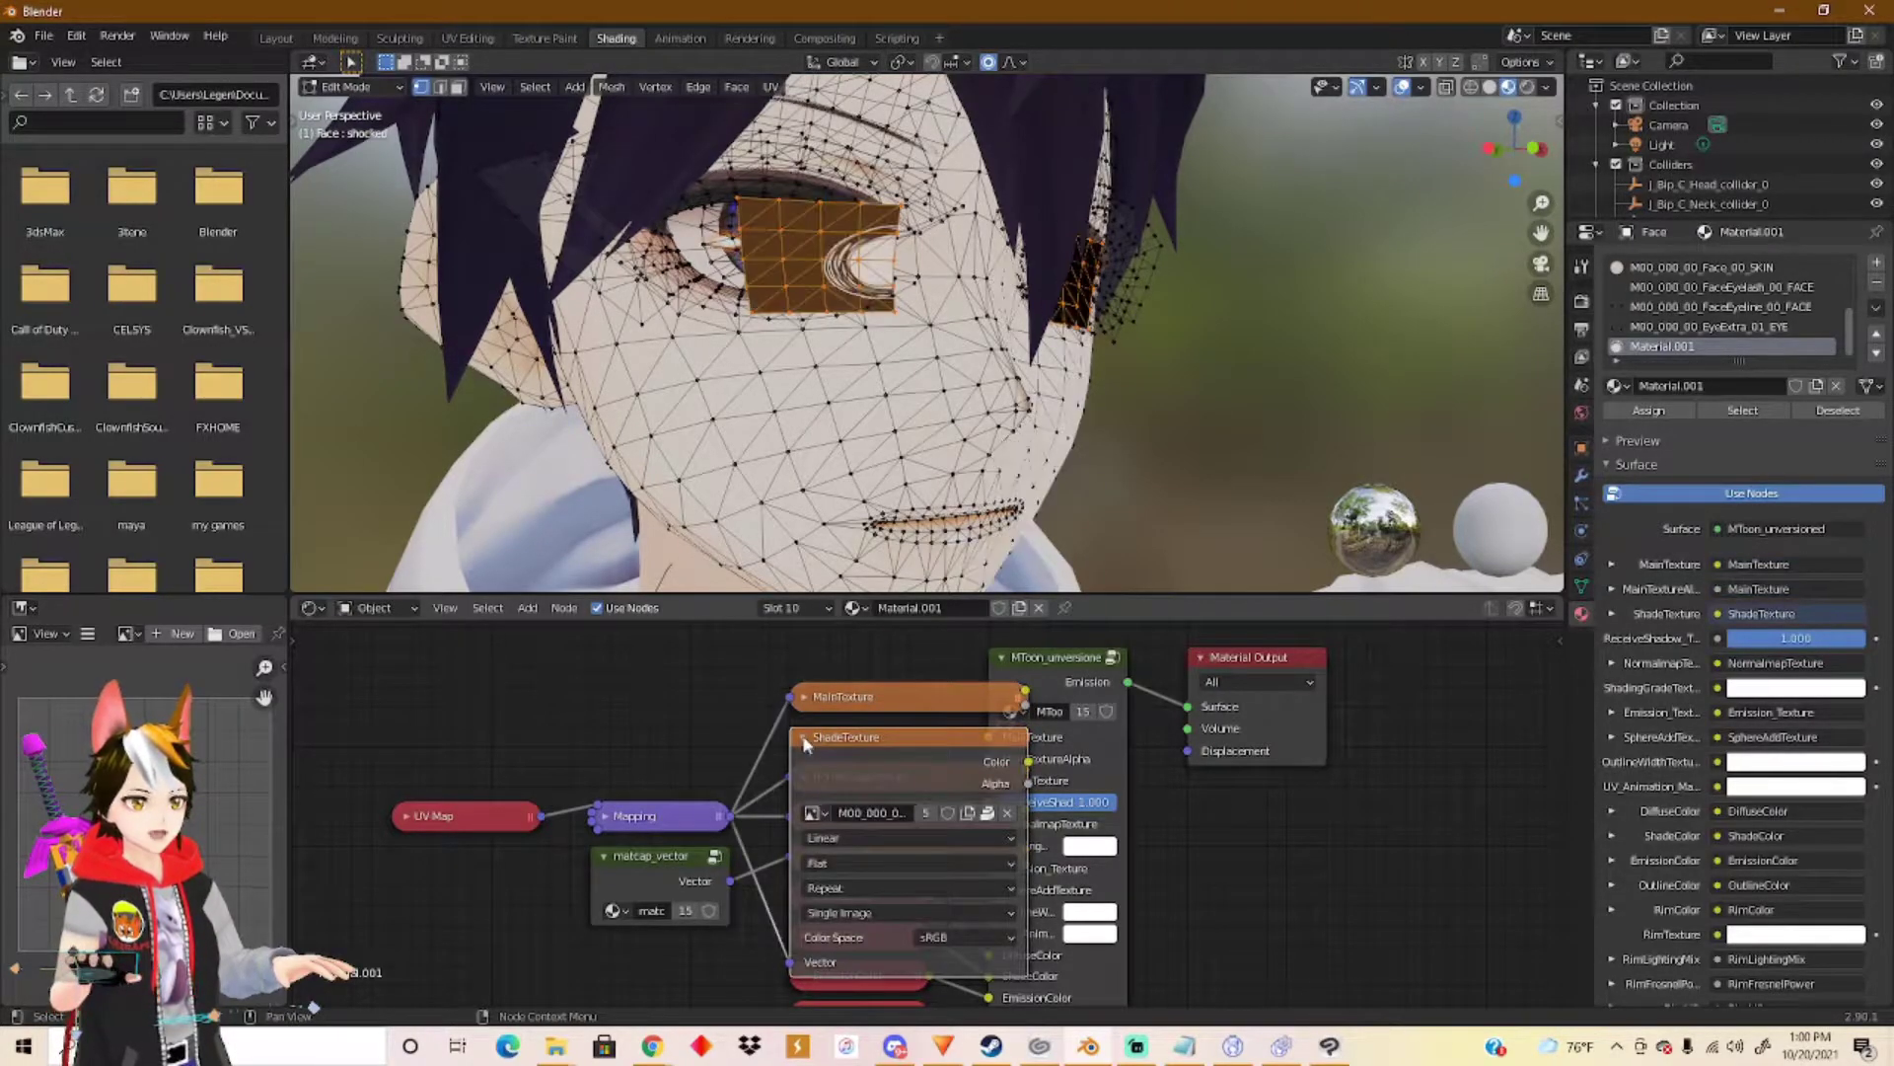
pyautogui.click(817, 812)
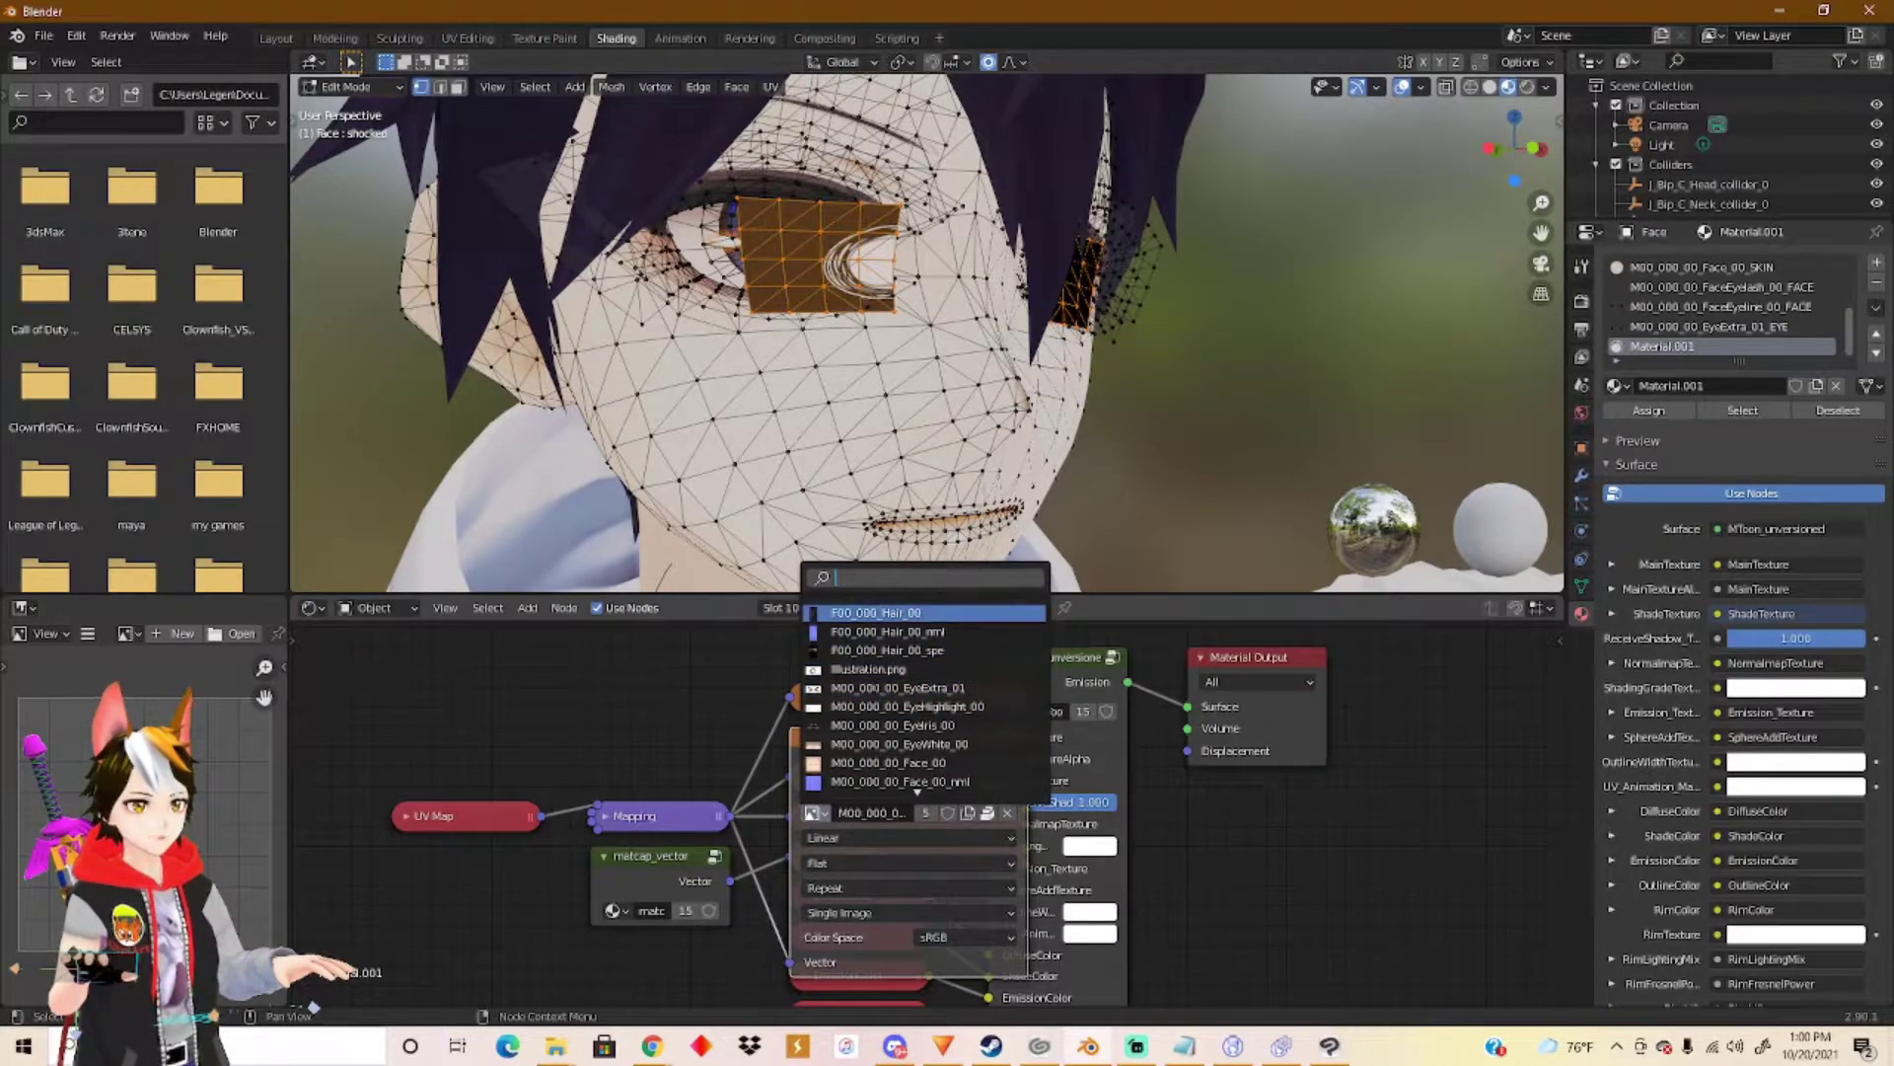
pyautogui.scroll(-18, 924, 696)
pyautogui.scroll(-9, 924, 695)
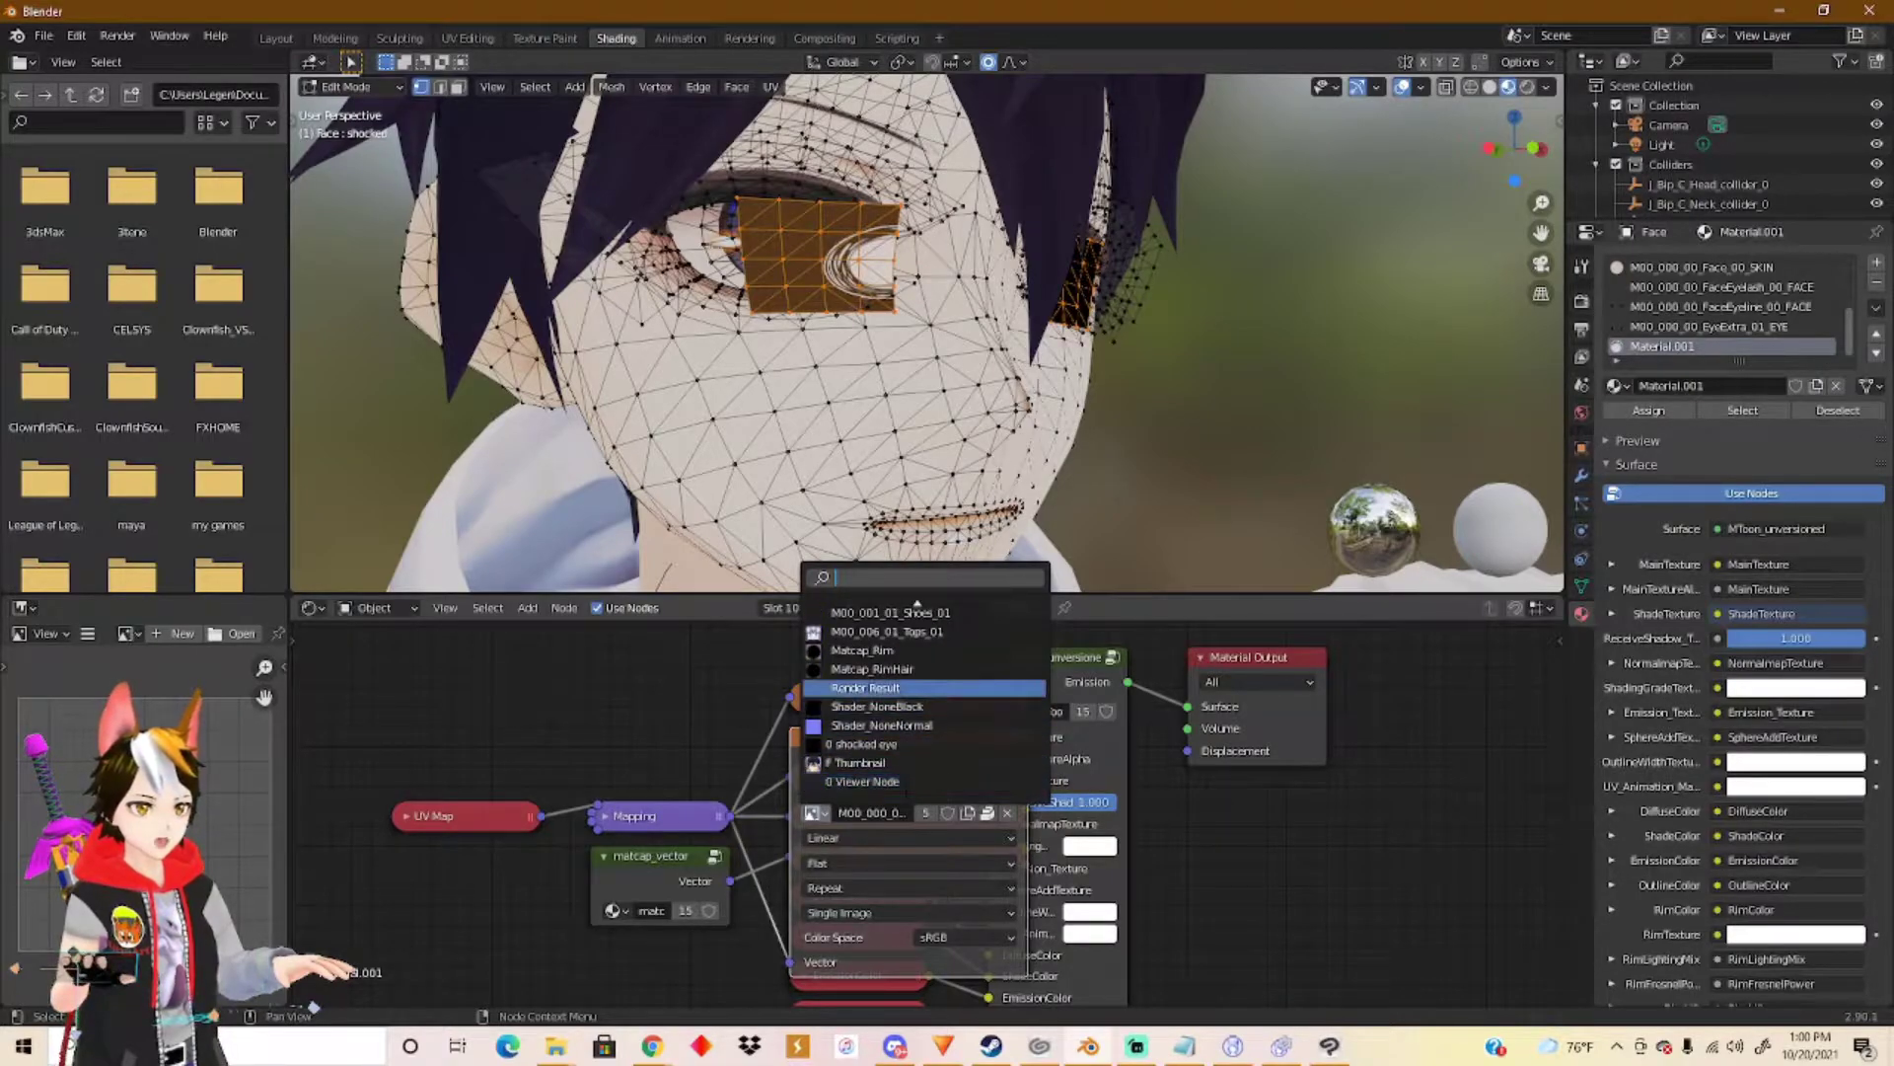
pyautogui.scroll(20, 924, 696)
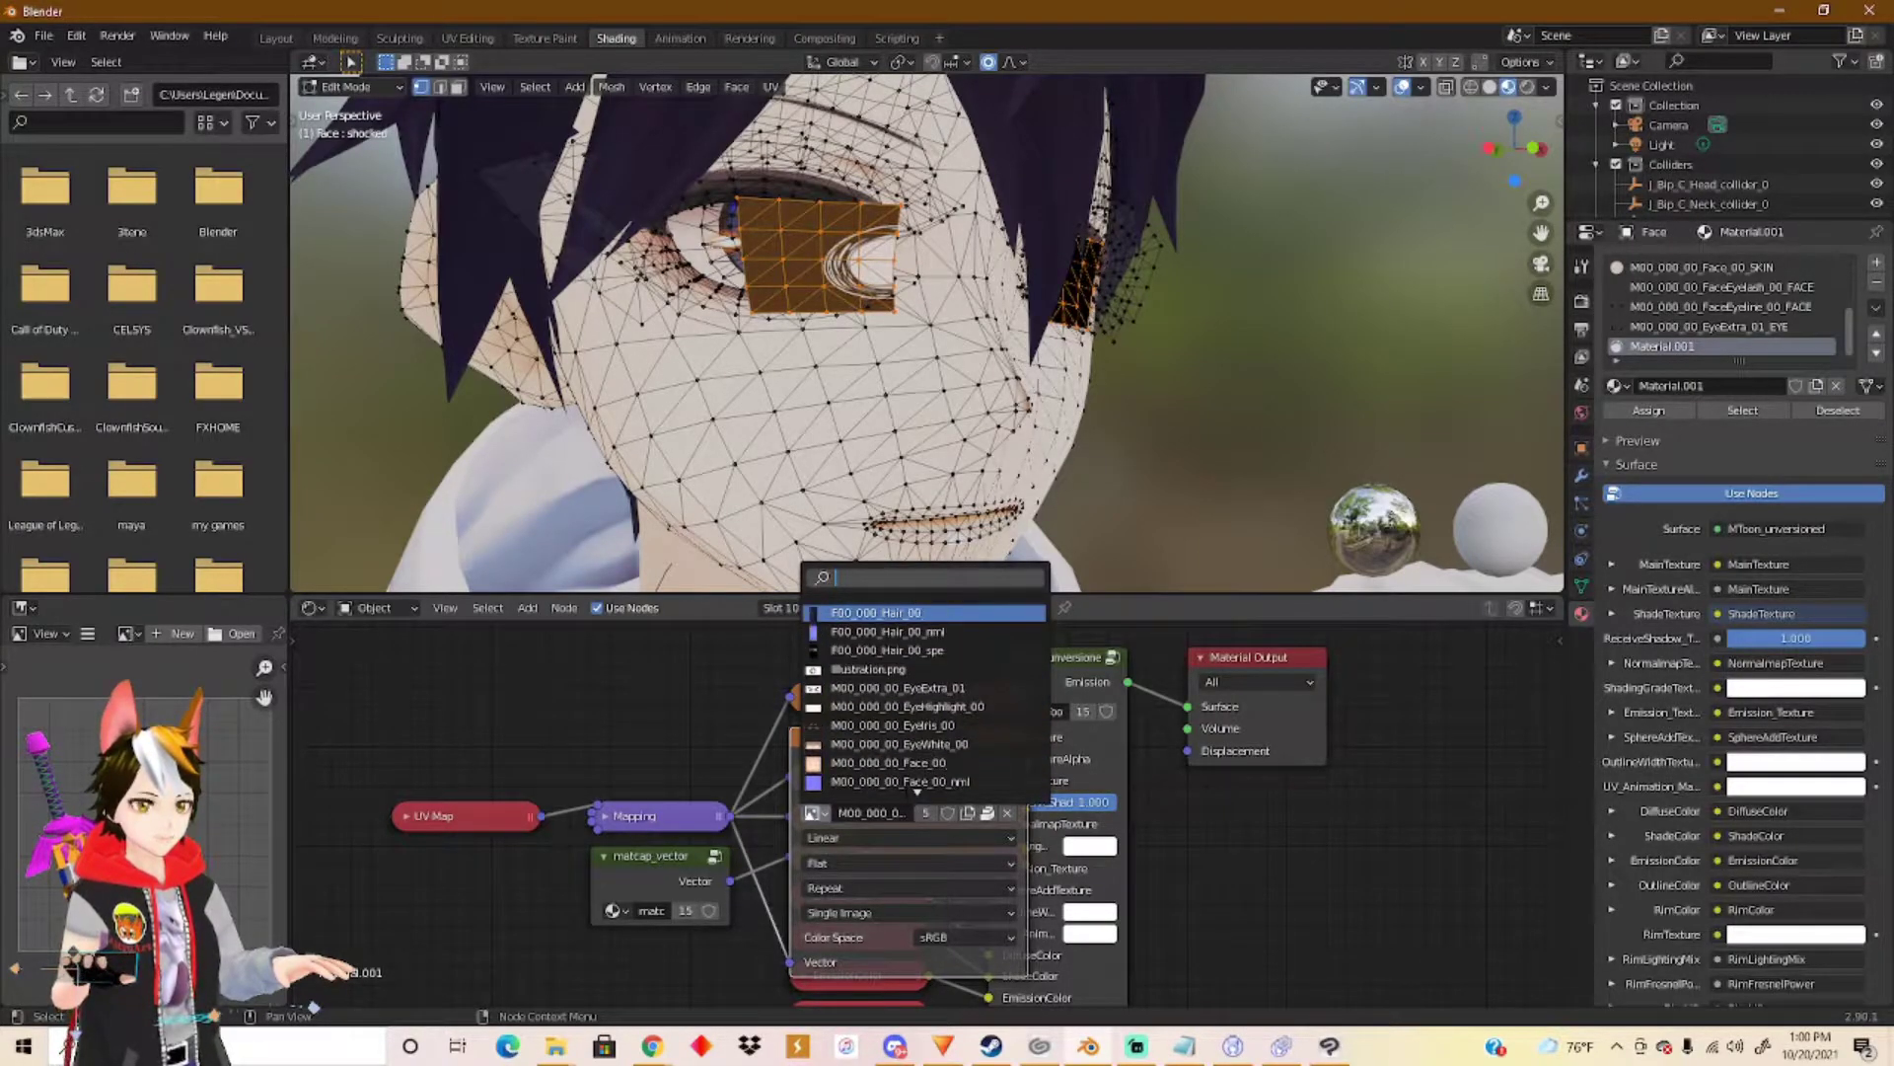
pyautogui.click(917, 669)
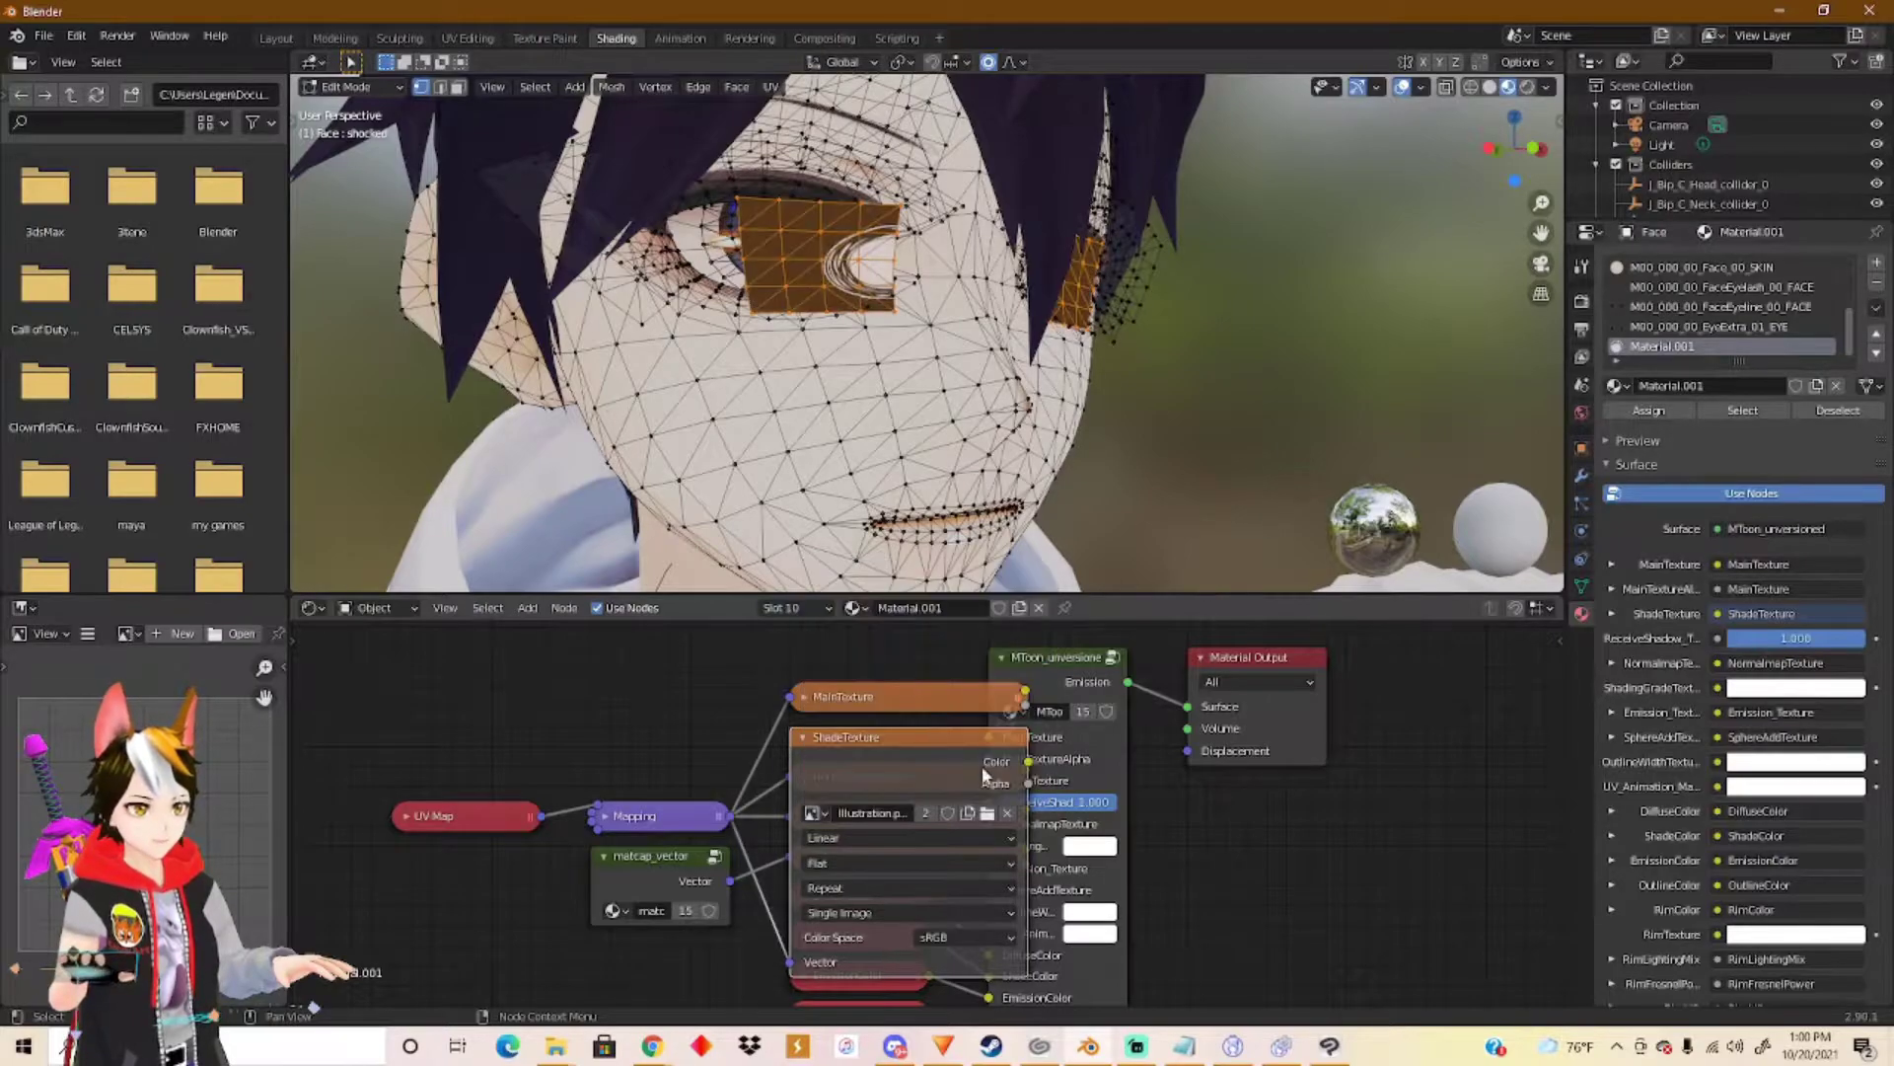
pyautogui.click(804, 737)
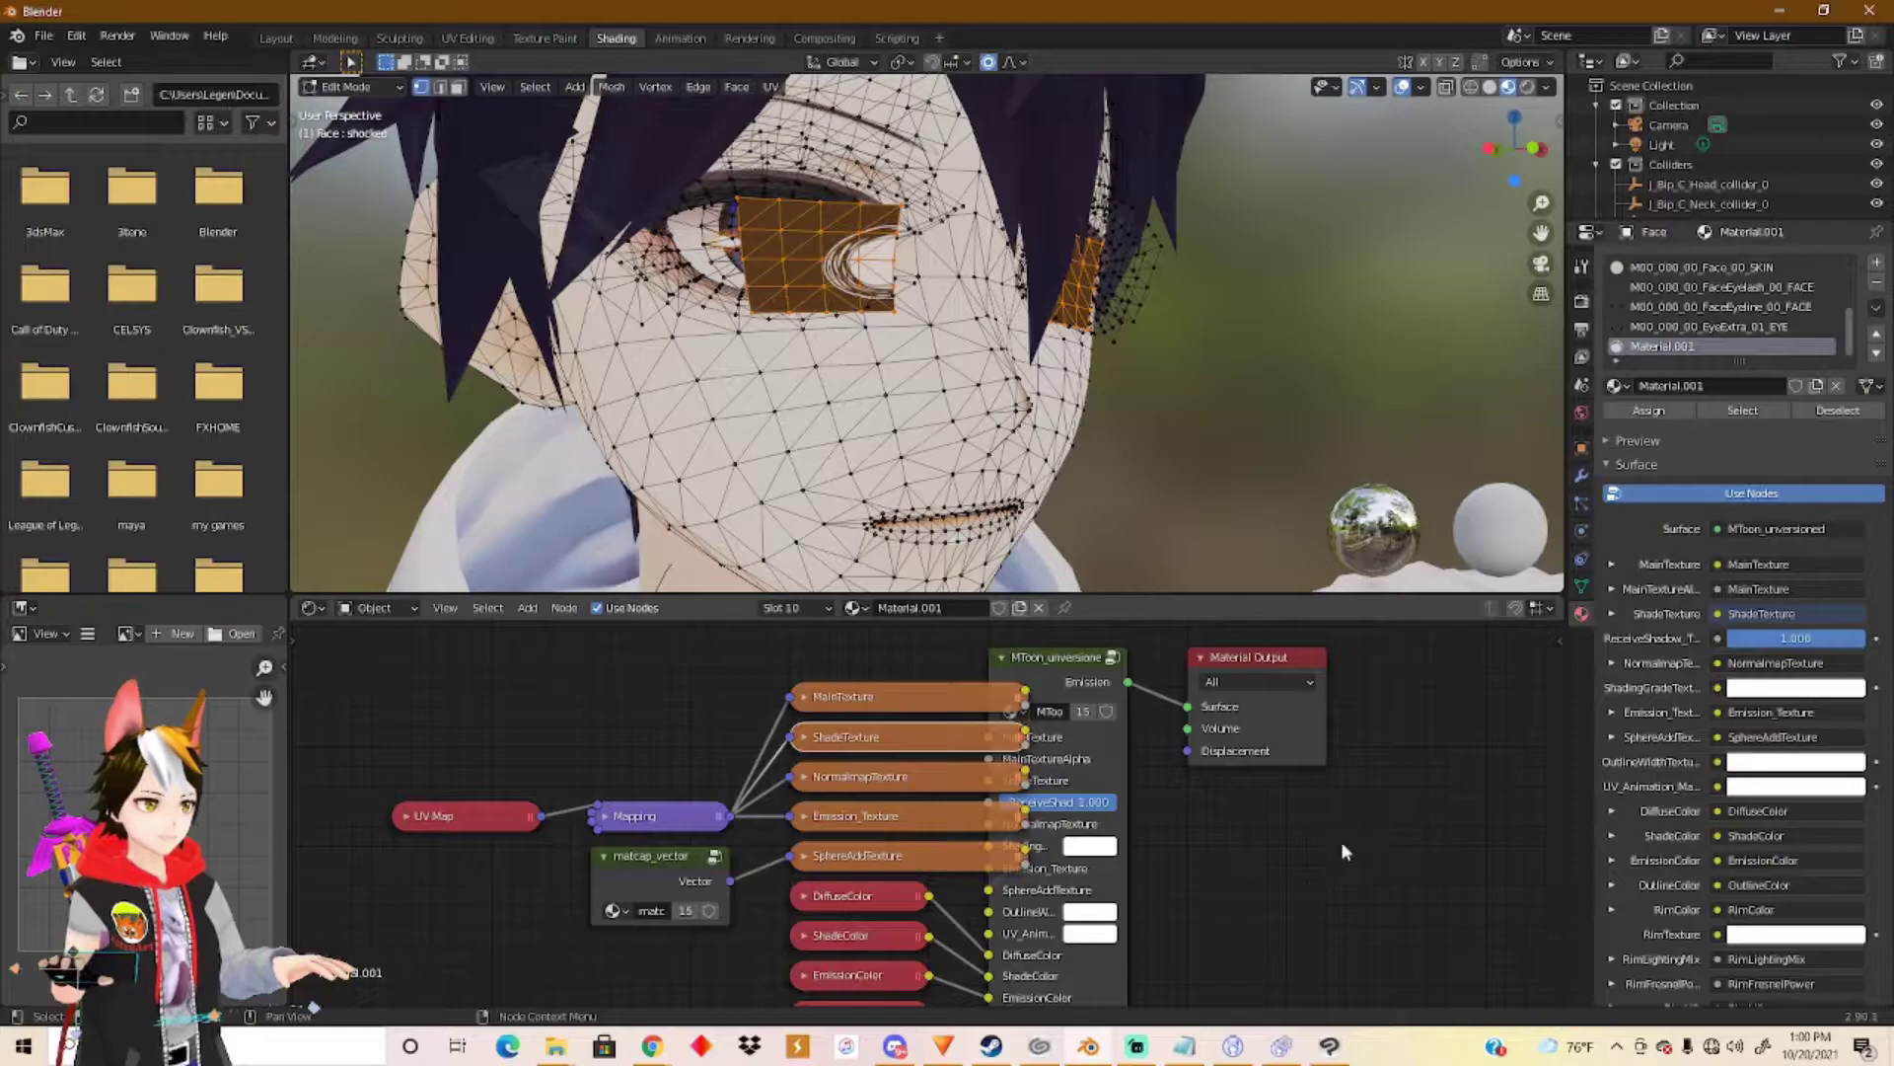
# Set both the blend mode and the shadow mode of Material.001 to Alpha Hashed and check the eye planes.
pyautogui.click(1610, 464)
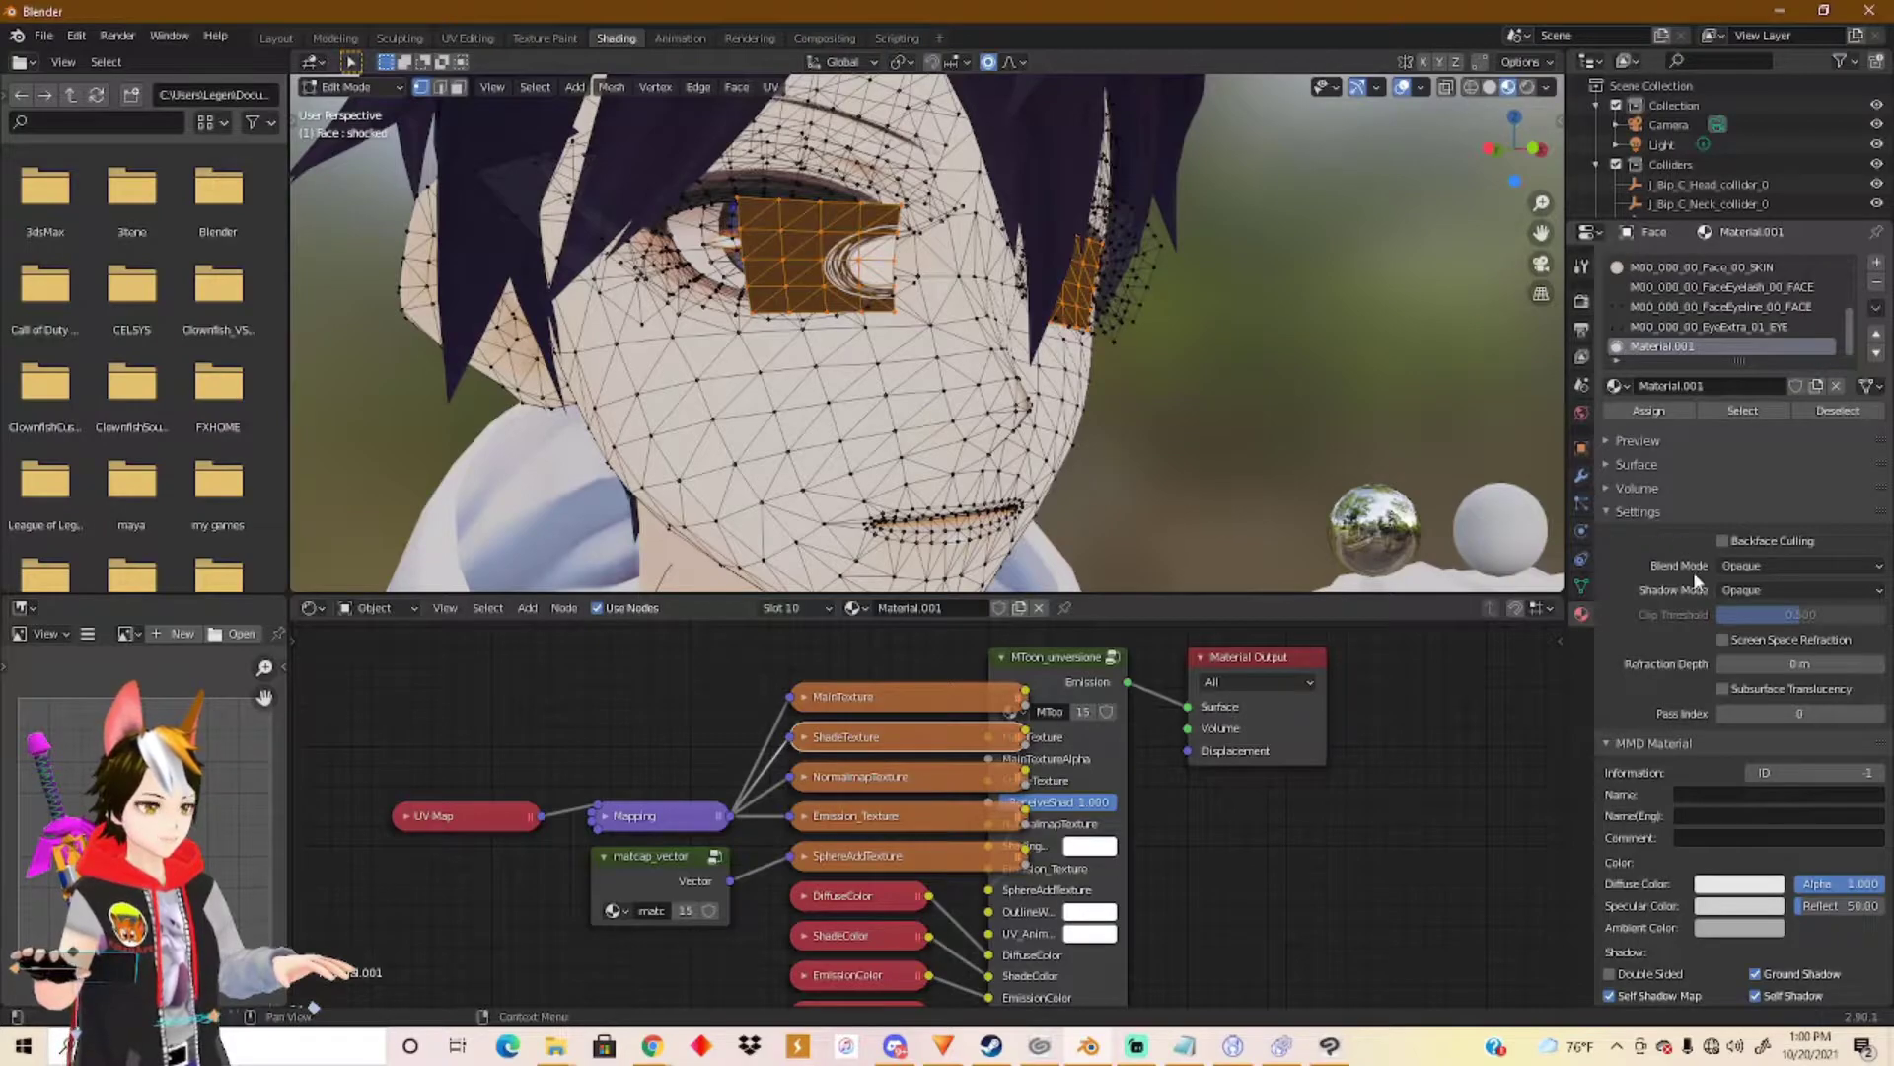
pyautogui.click(1850, 566)
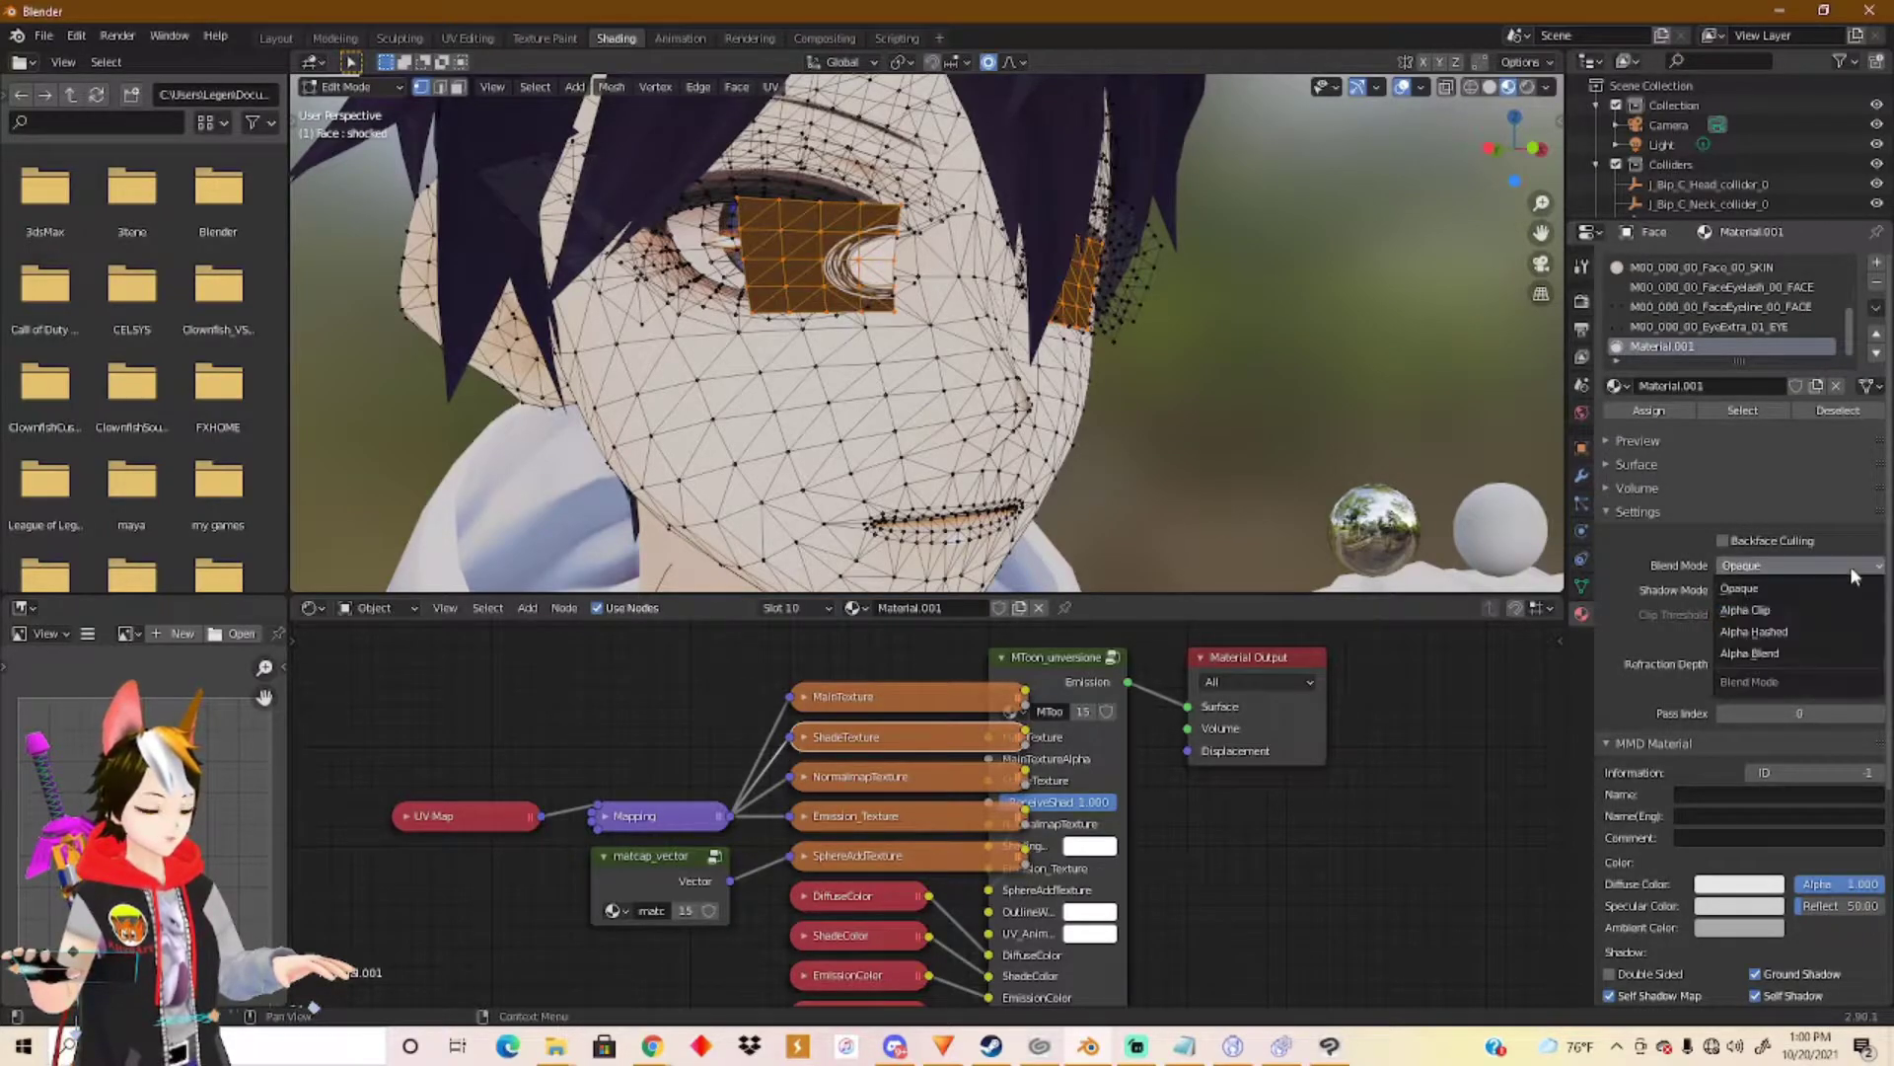
pyautogui.click(1798, 632)
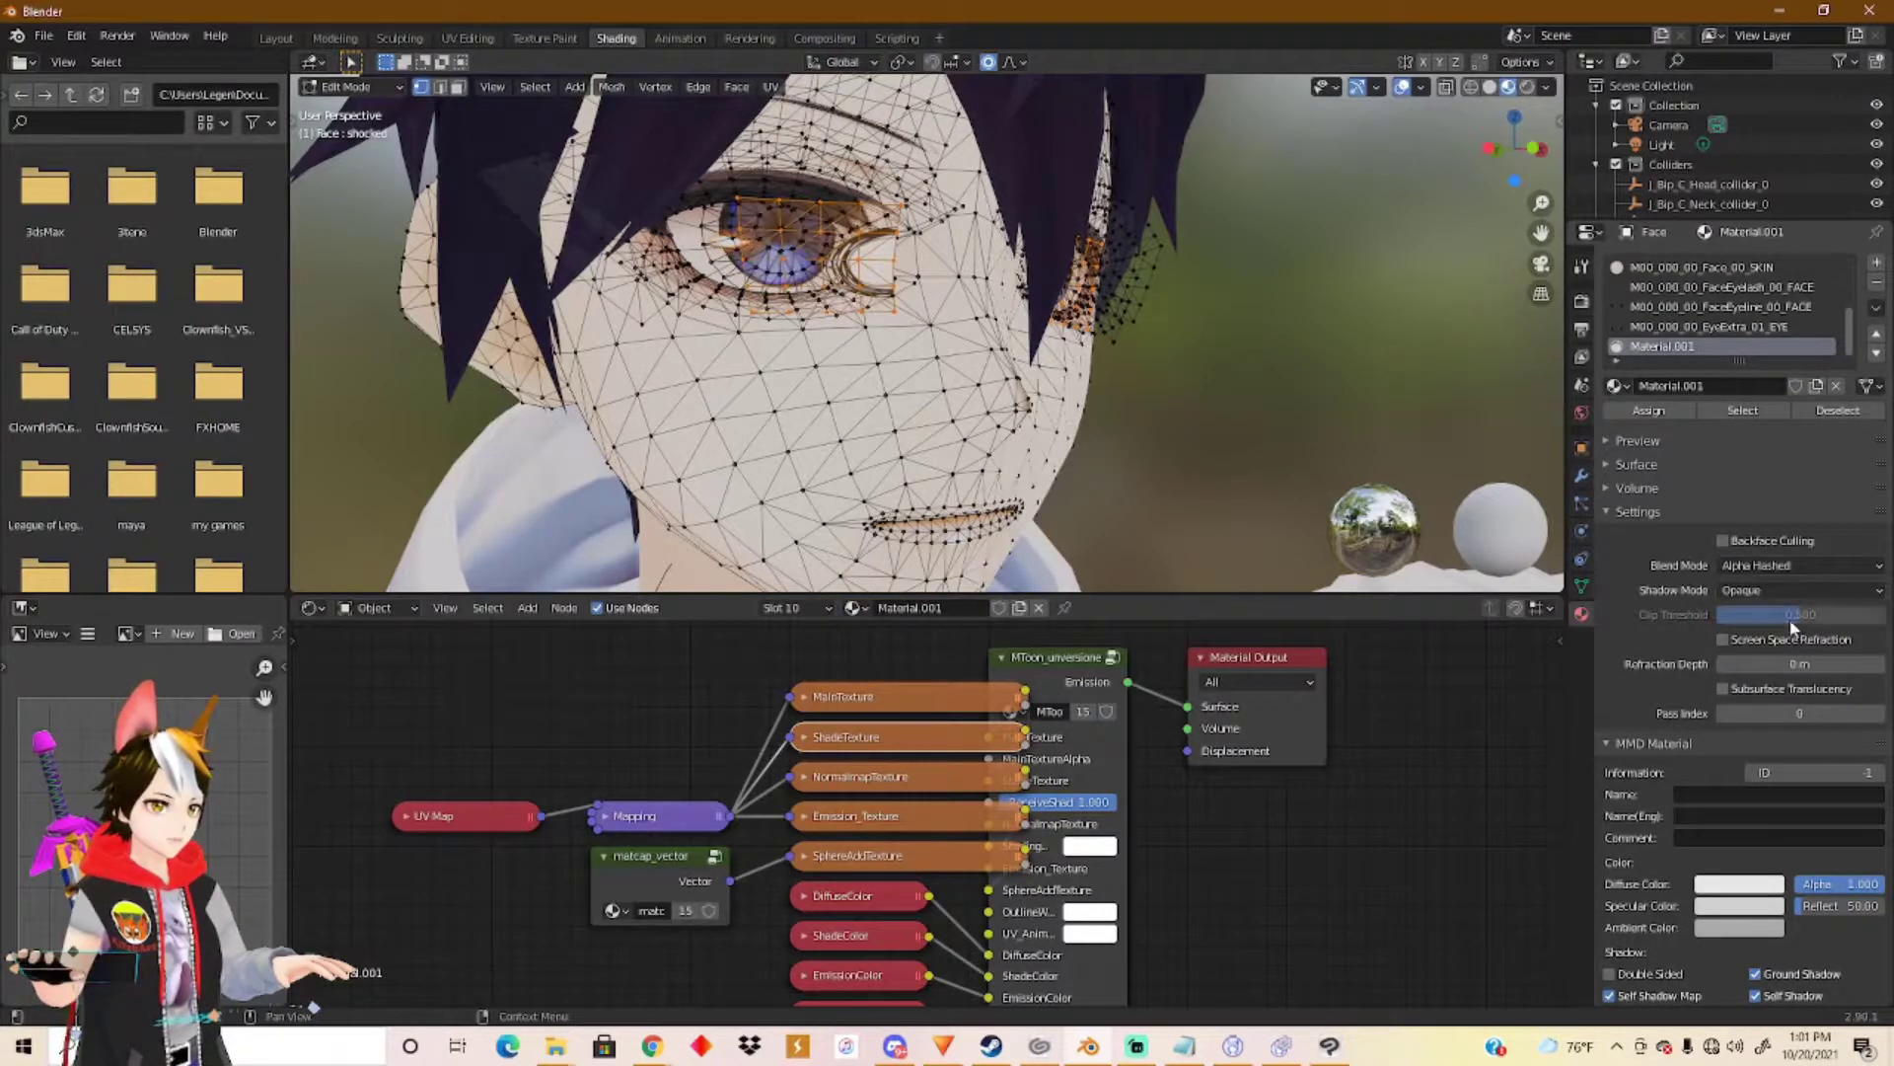
pyautogui.click(1774, 590)
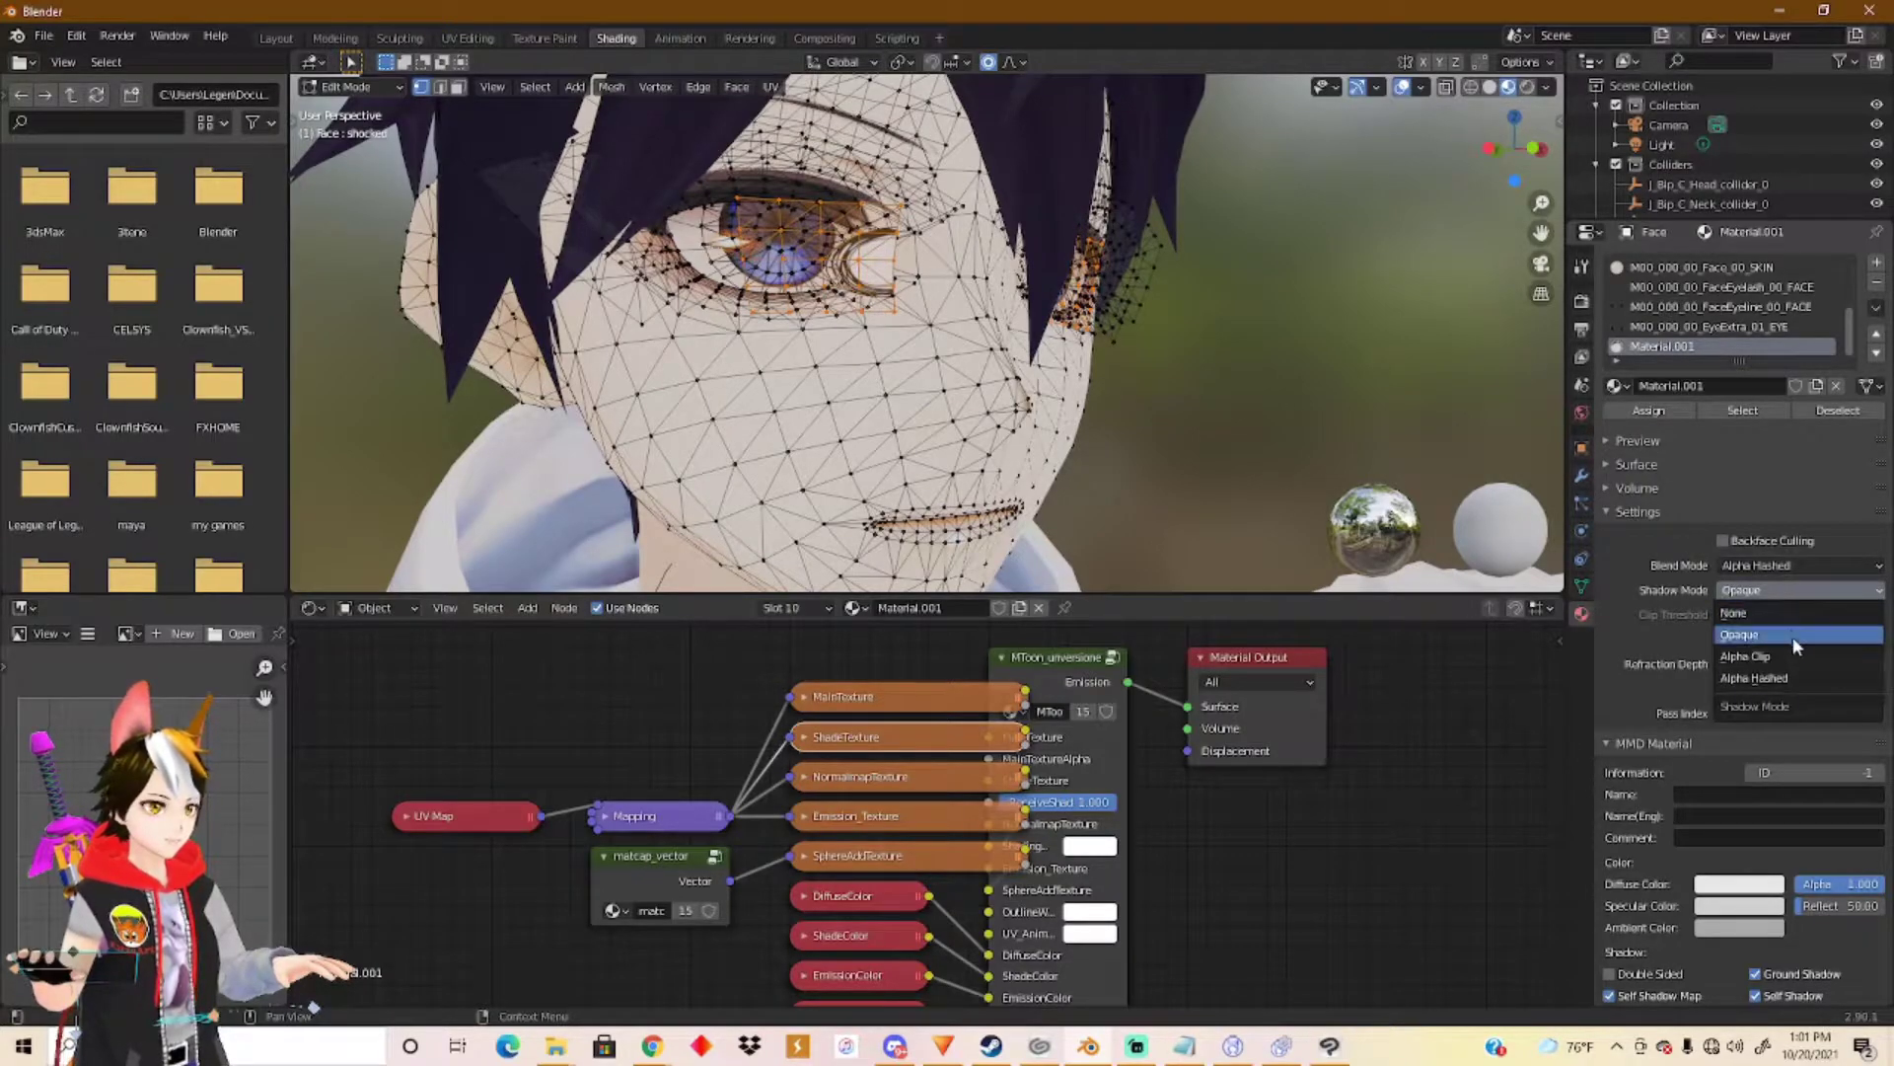
pyautogui.click(1795, 677)
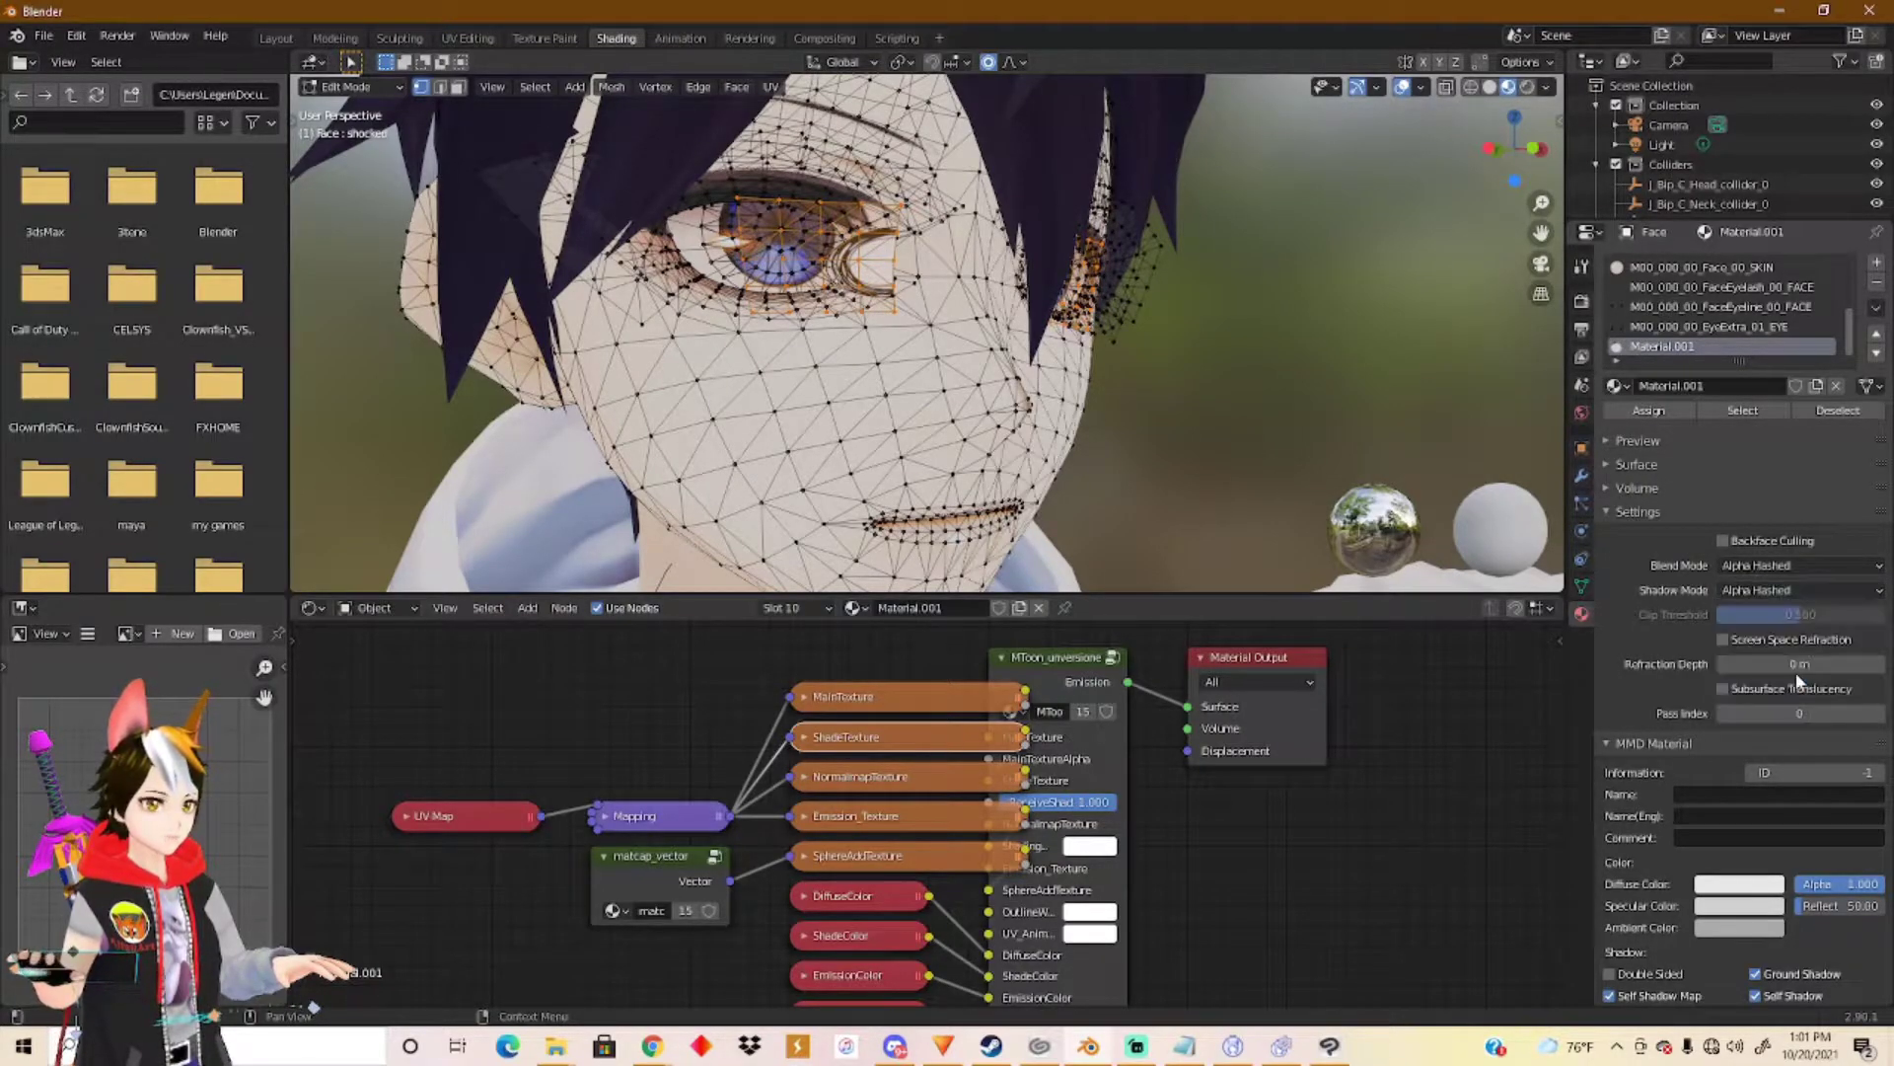
pyautogui.moveTo(840, 281); pyautogui.dragTo(868, 262, button='middle')
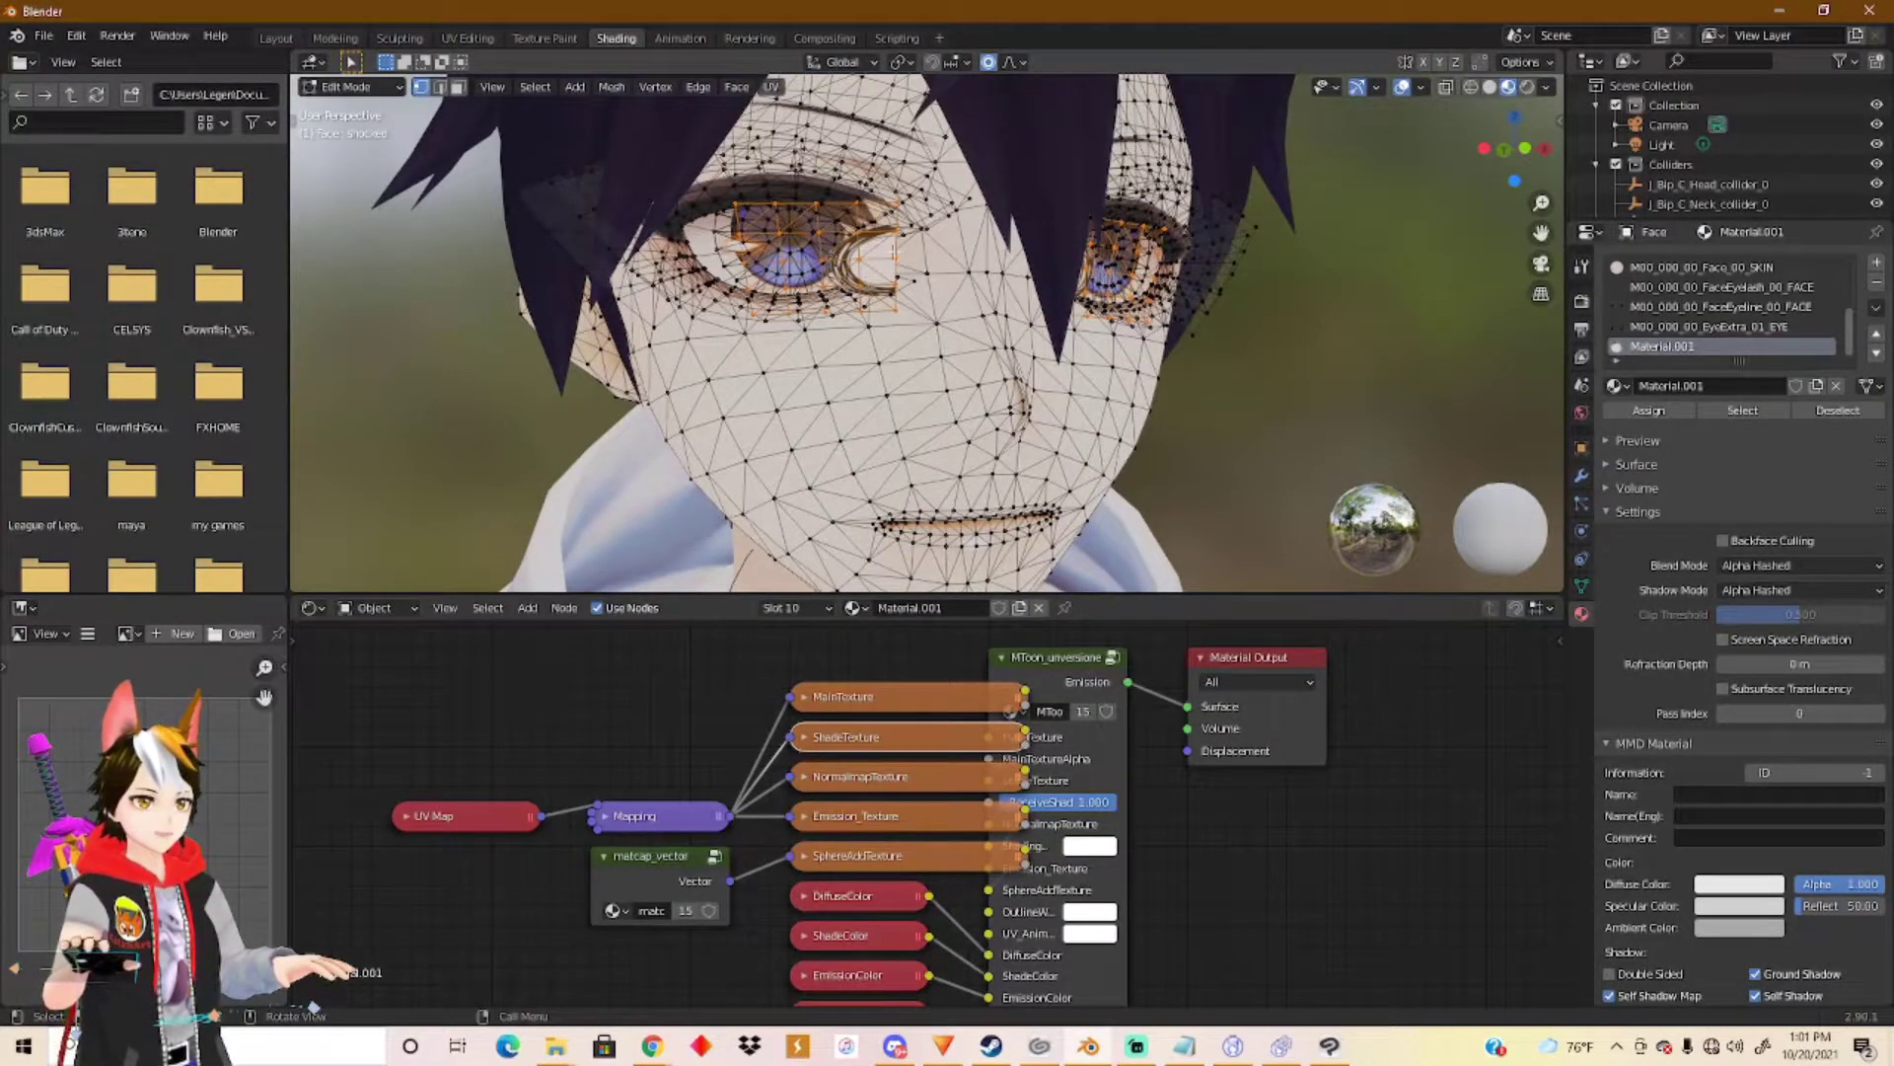
pyautogui.moveTo(906, 279); pyautogui.dragTo(1048, 269, button='middle')
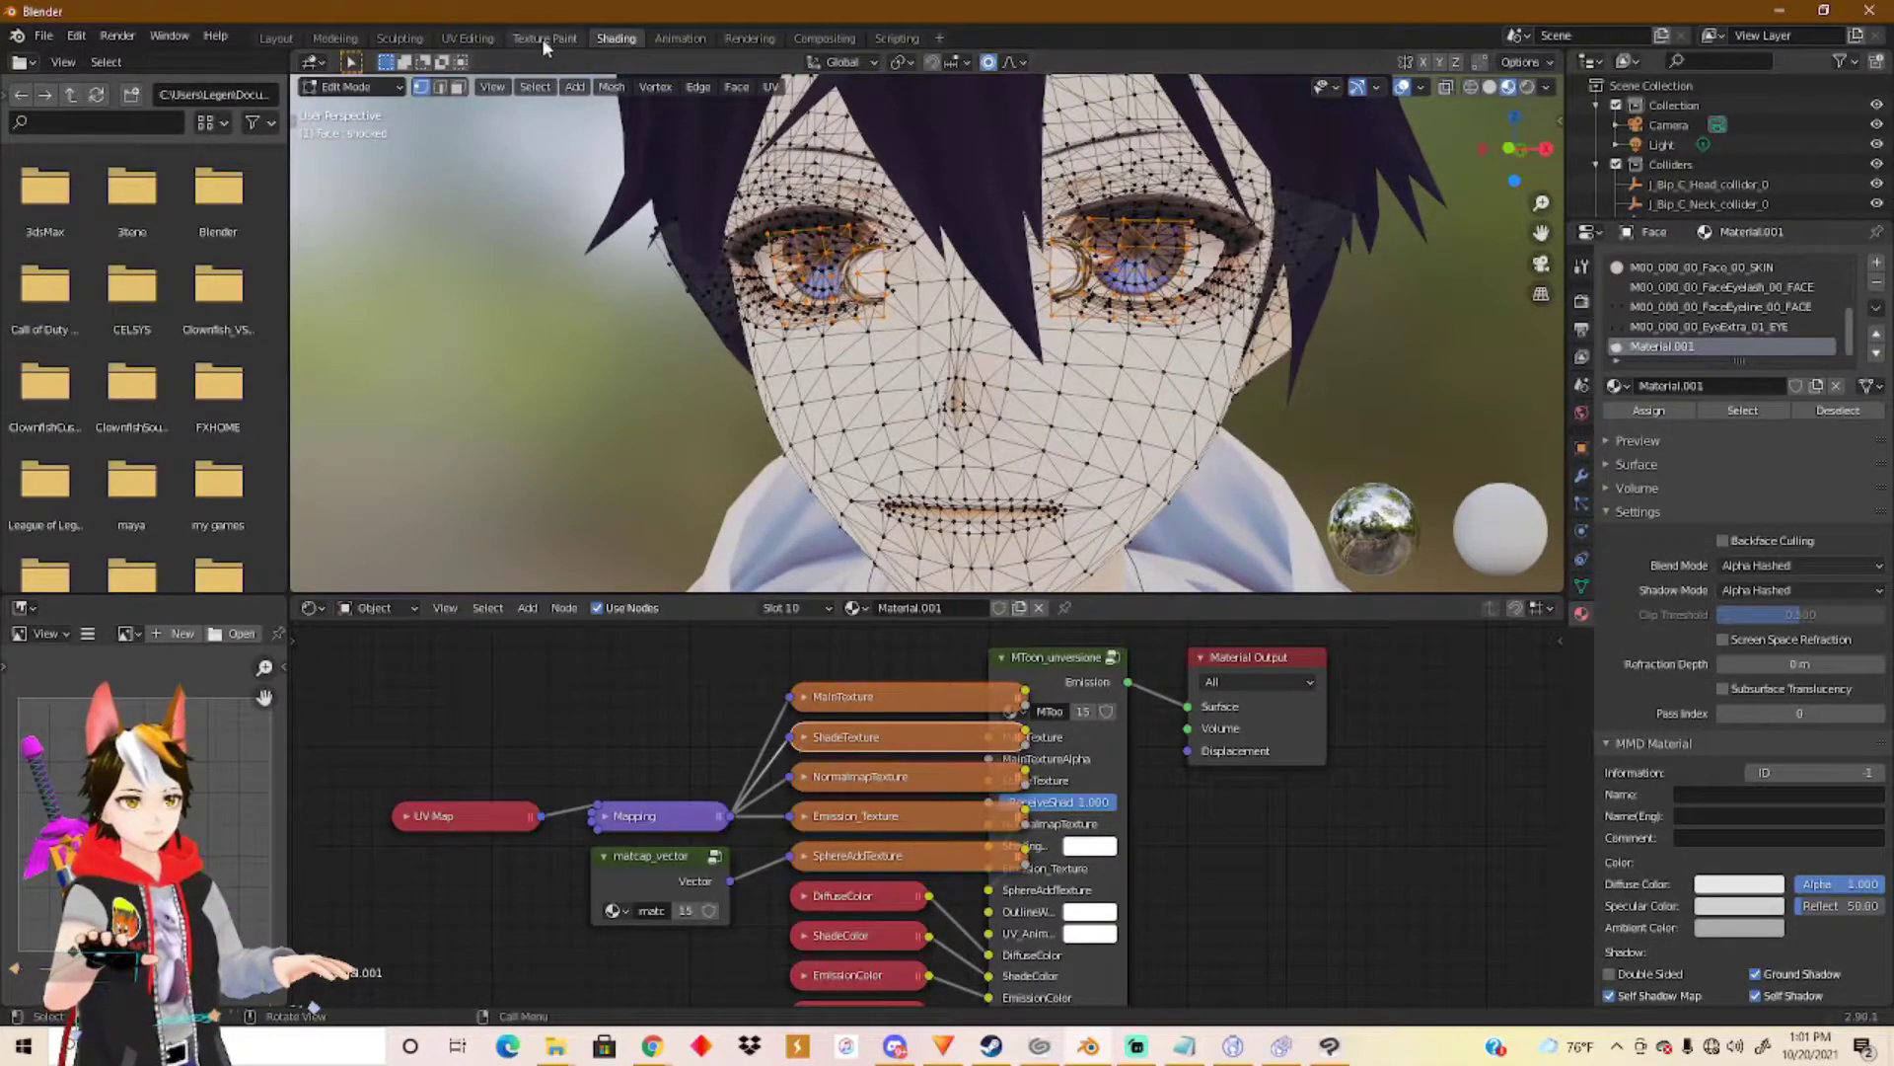
# Switch to the UV Editing workspace and frame the avatar's face with the selected eye planes in the 3D view.
pyautogui.click(468, 39)
pyautogui.press('KP_Decimal')
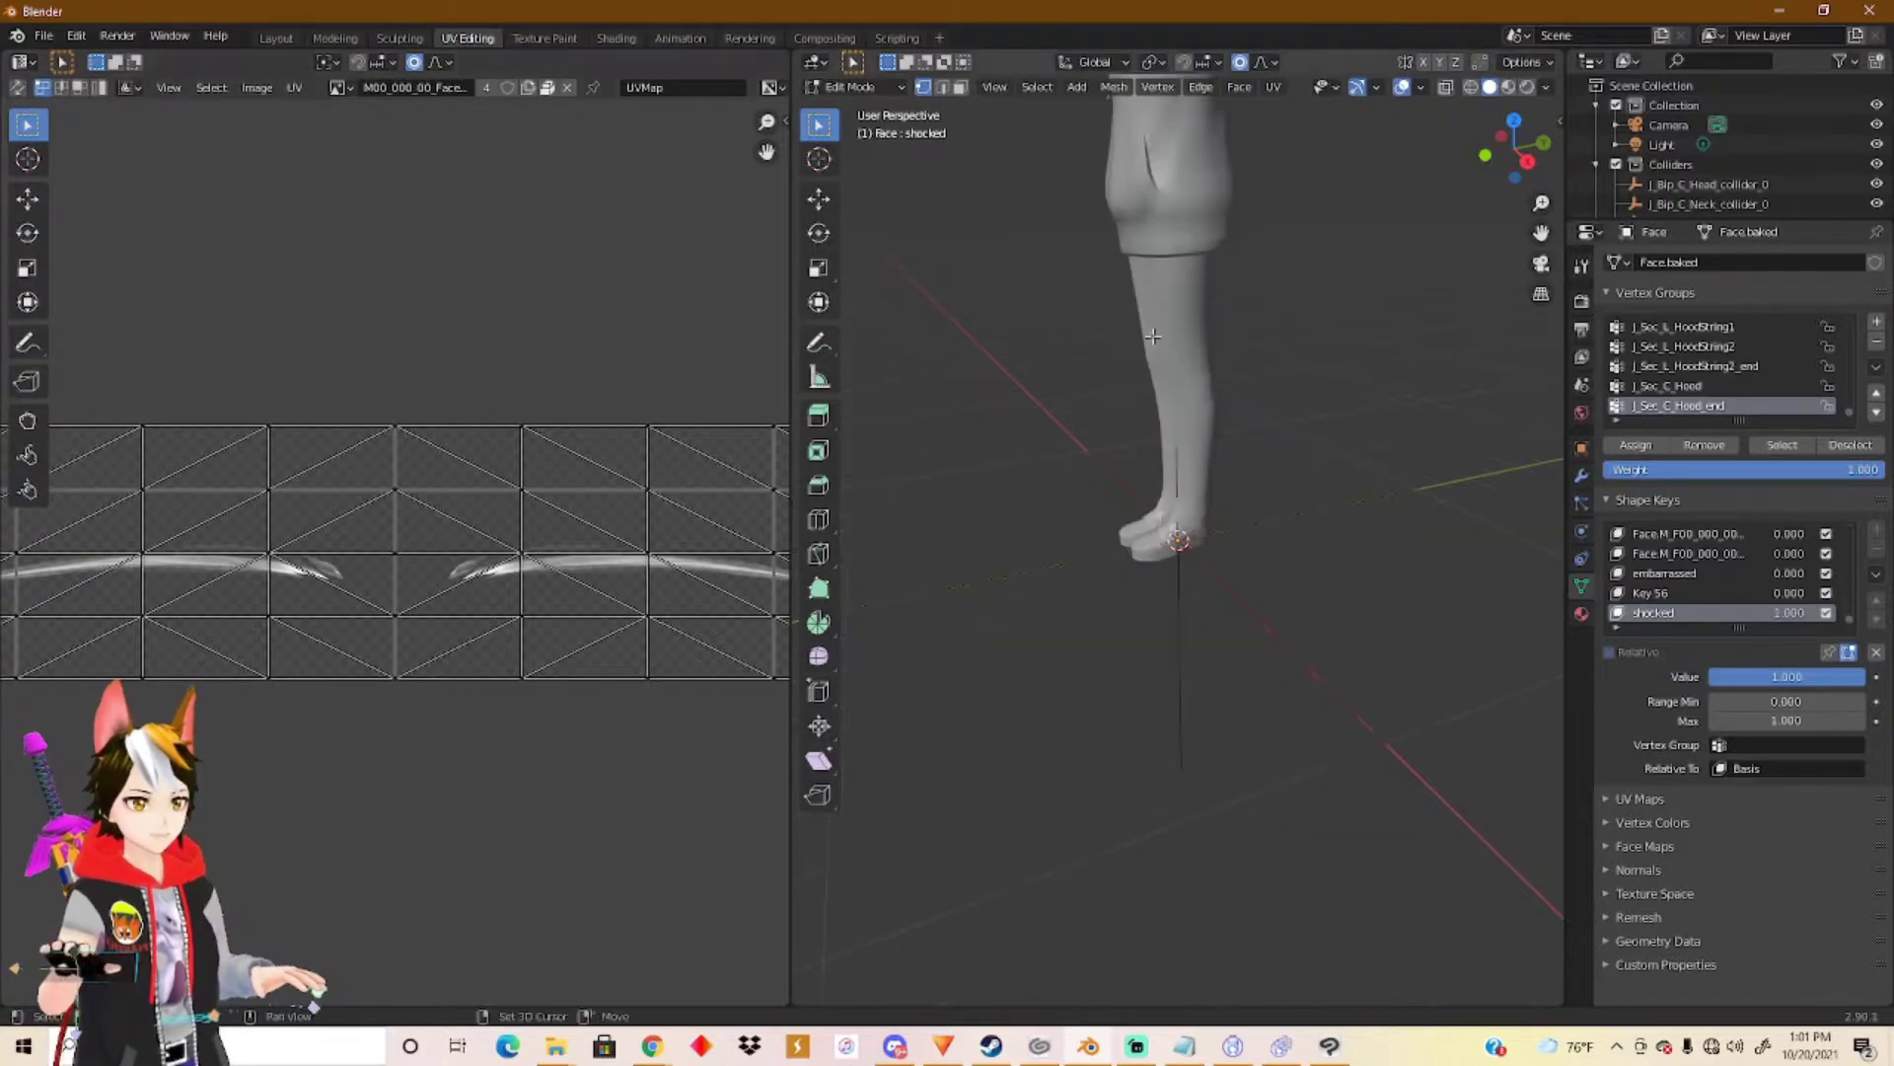
pyautogui.scroll(4, 1160, 532)
pyautogui.moveTo(1159, 533); pyautogui.dragTo(1293, 462, button='middle')
pyautogui.scroll(3, 1233, 535)
pyautogui.scroll(-2, 390, 489)
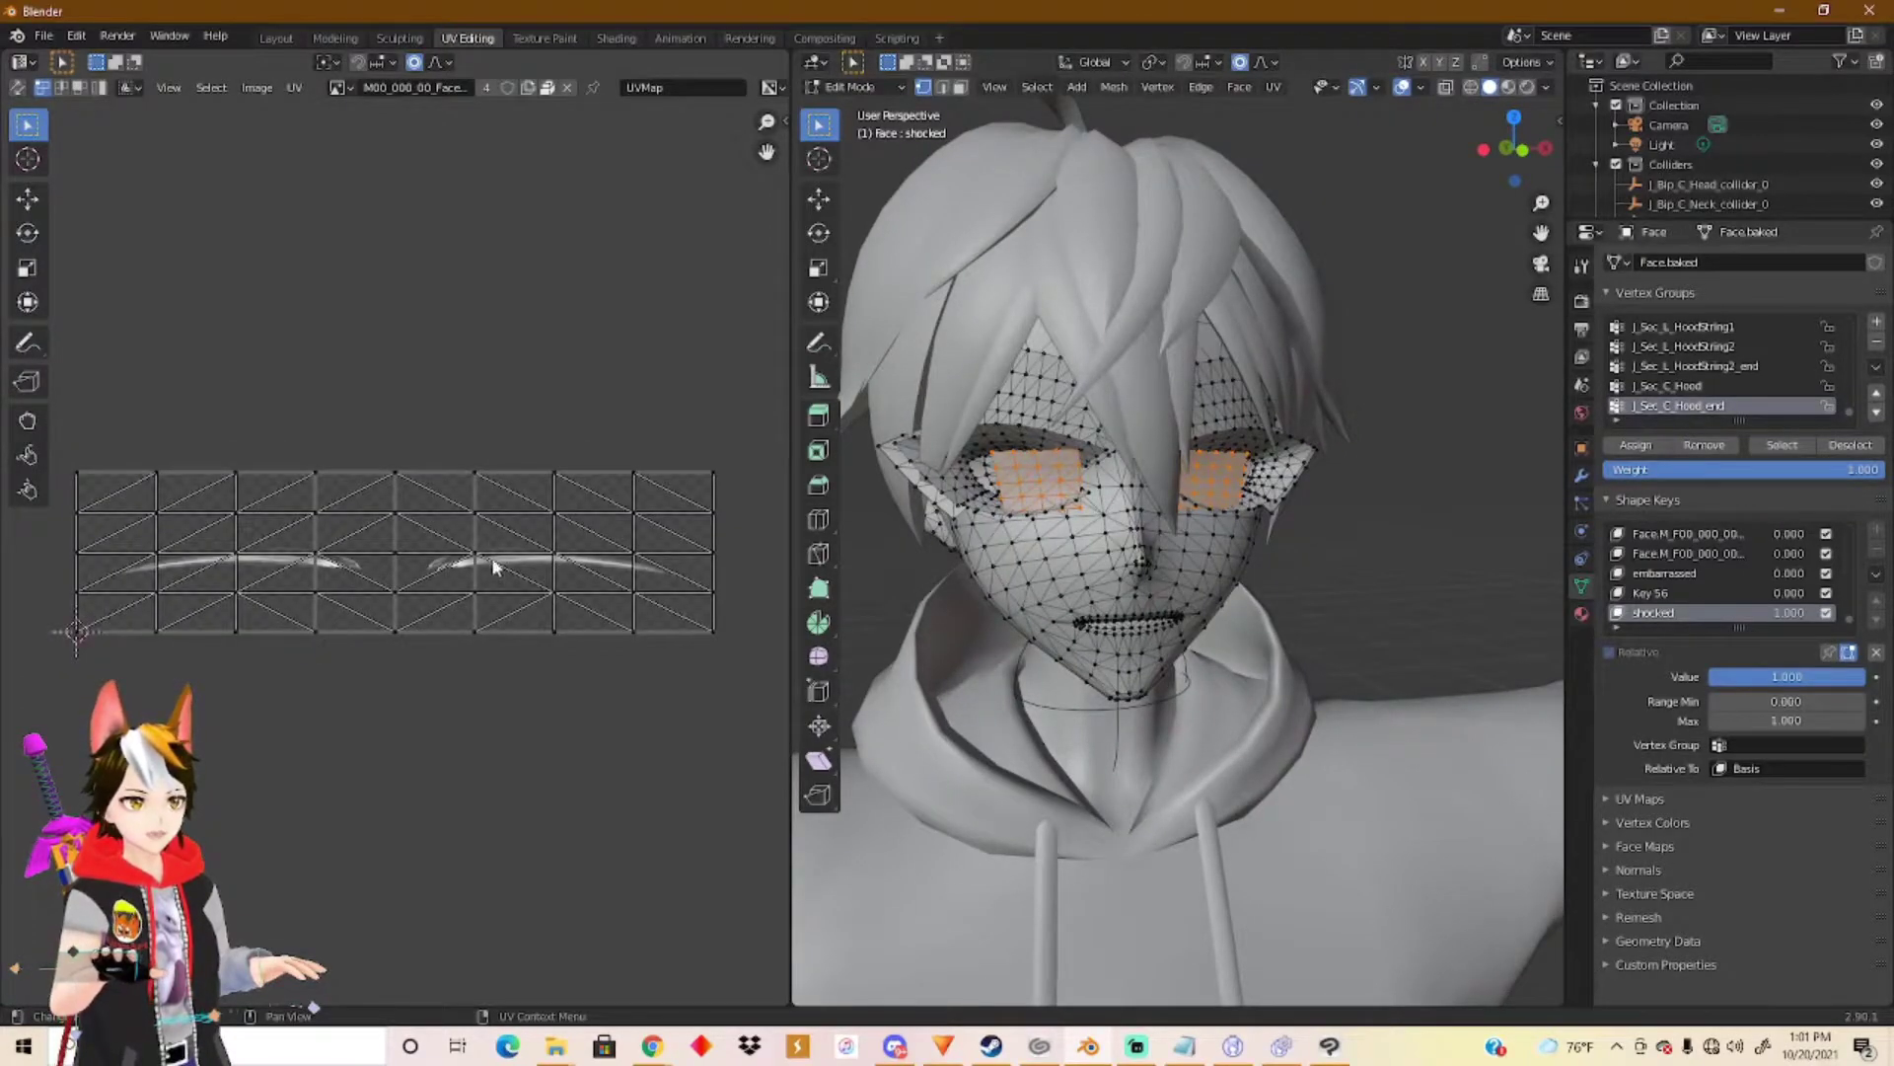
# Display Illustration.png behind the eye planes' UV layout.
pyautogui.click(341, 87)
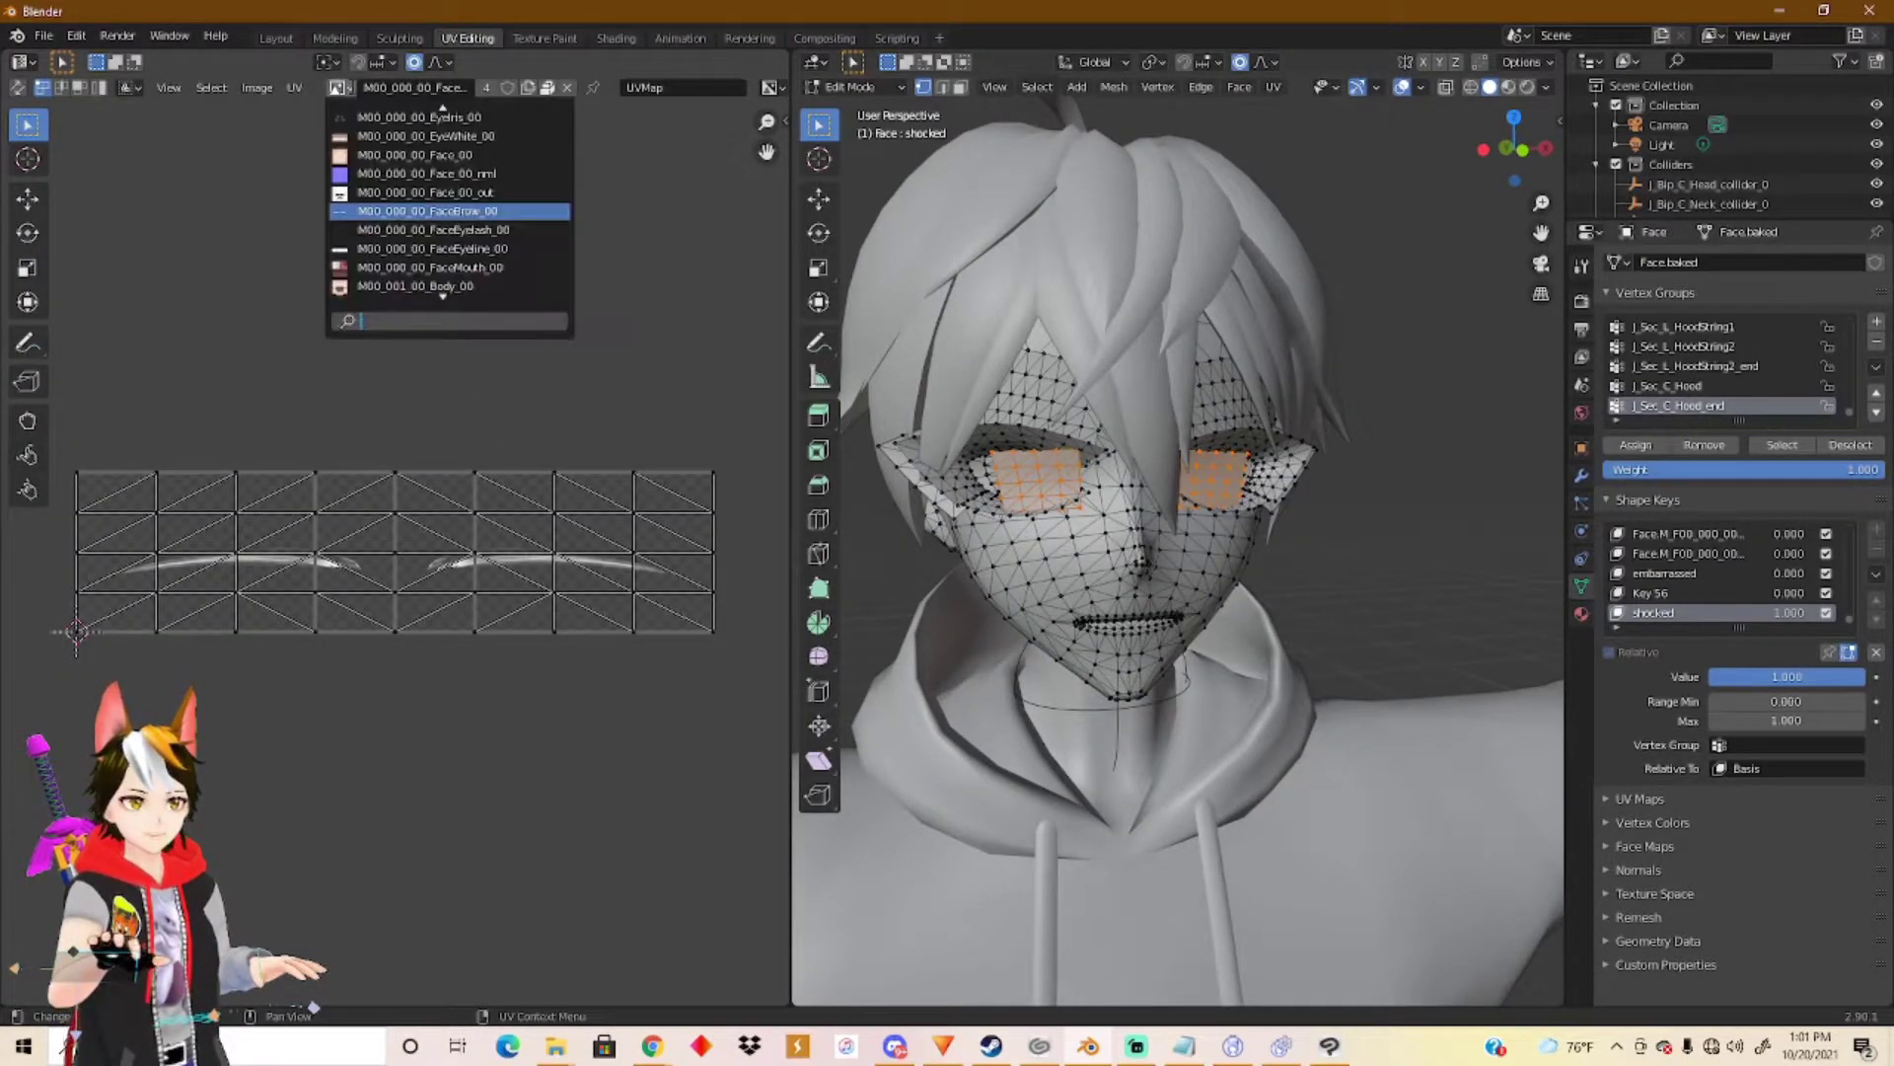
pyautogui.scroll(11, 449, 203)
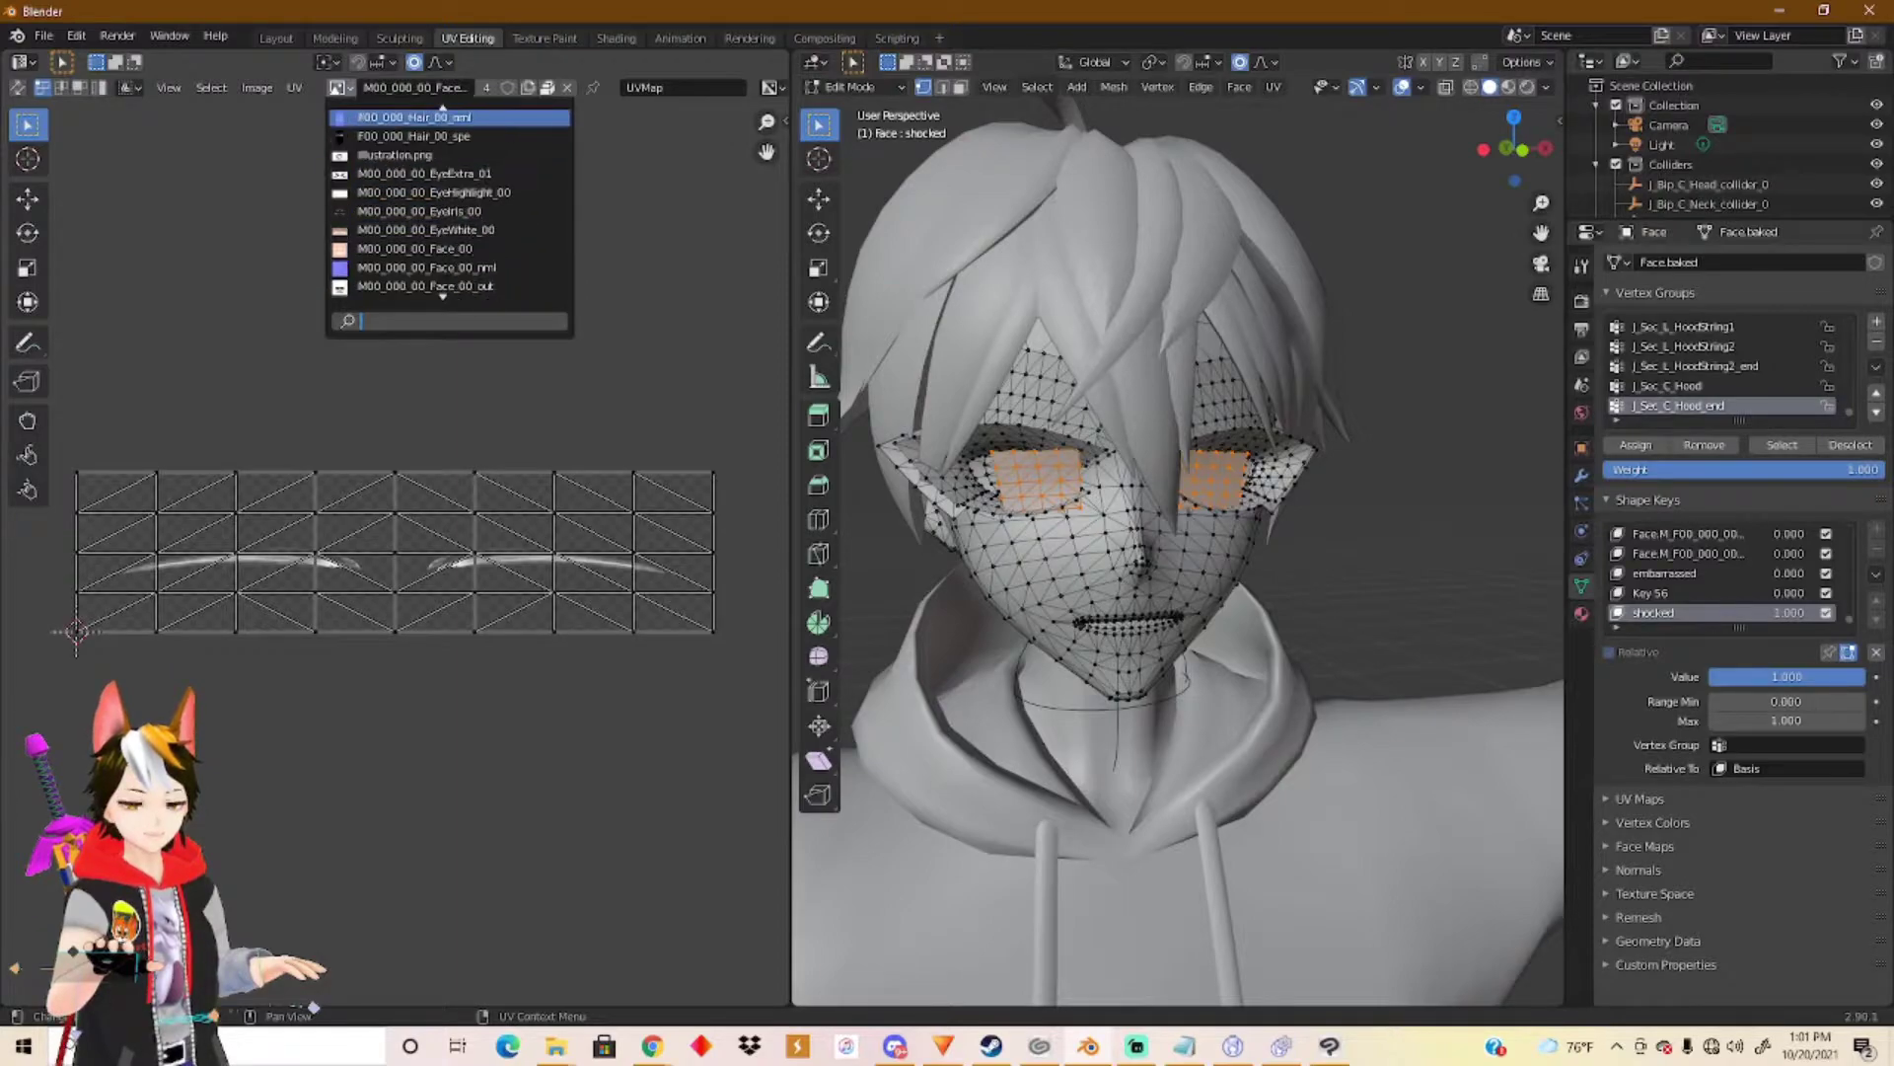
pyautogui.click(403, 174)
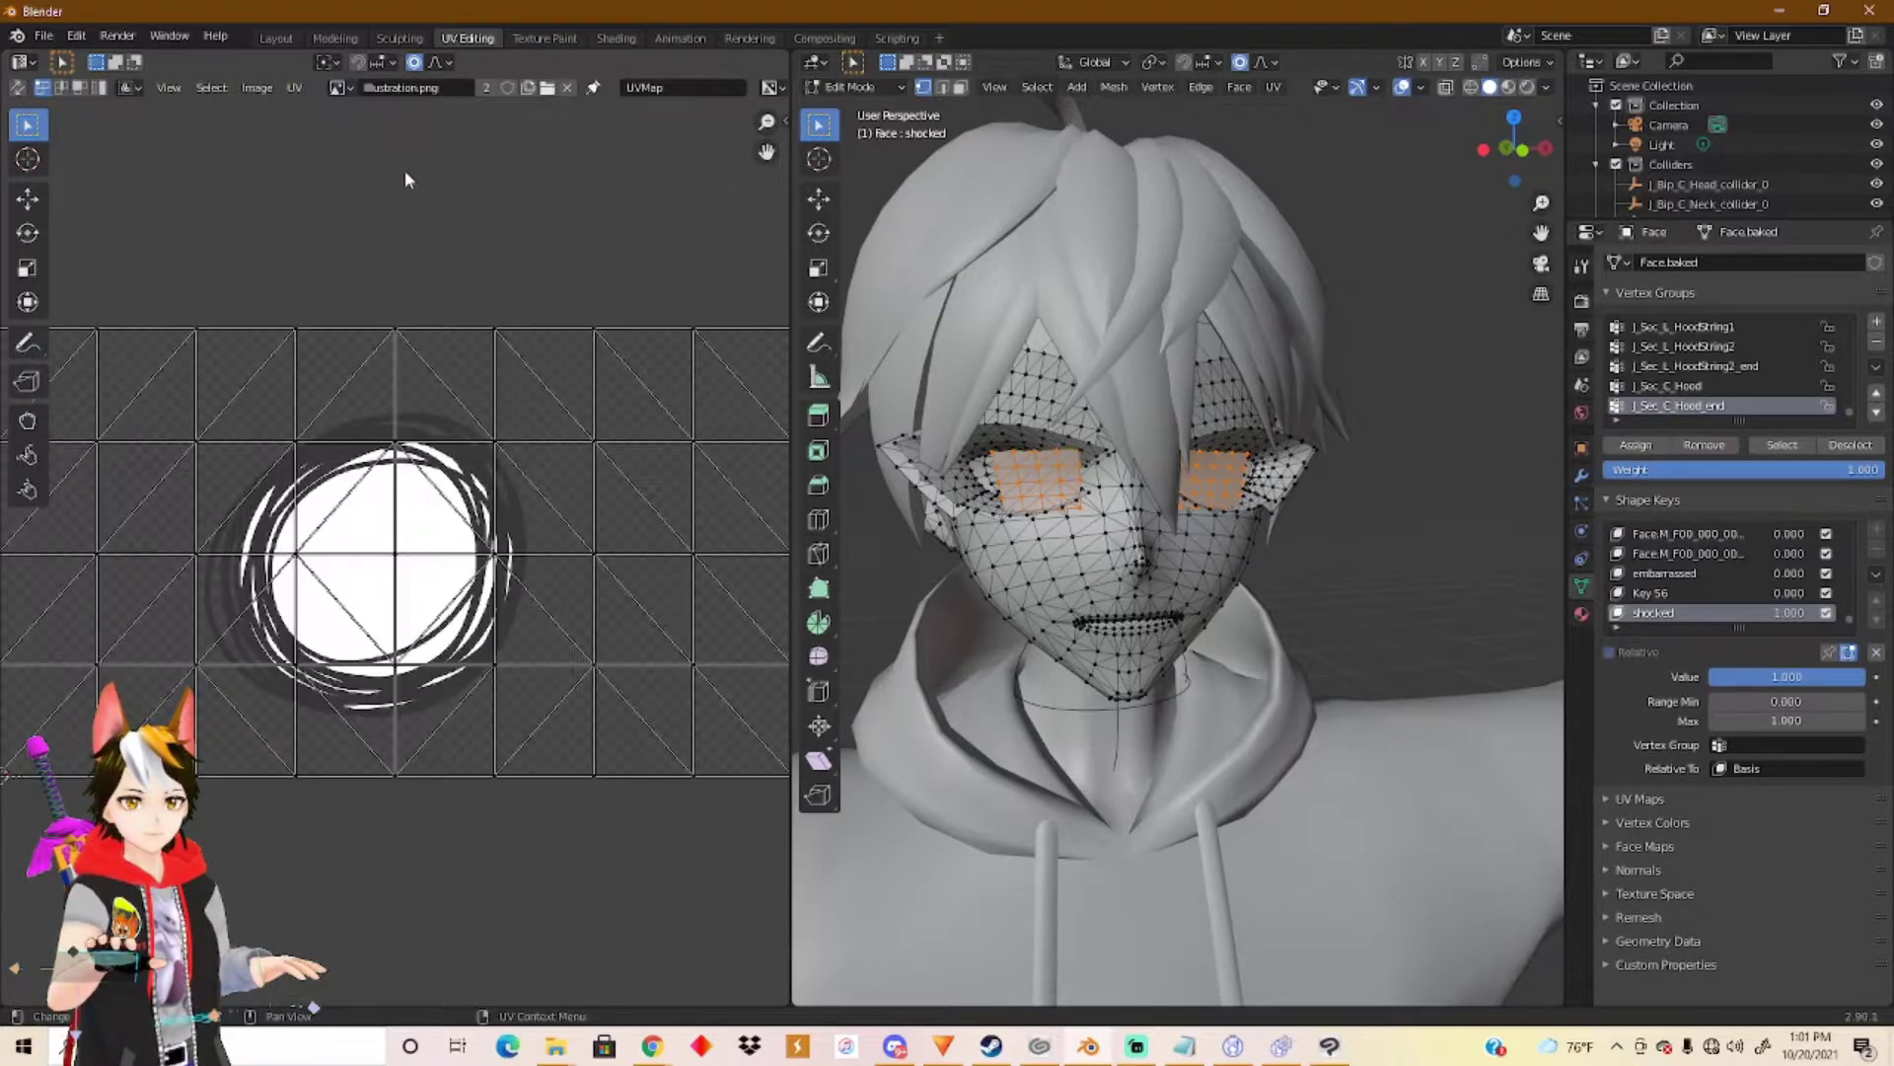
pyautogui.scroll(-3, 582, 340)
pyautogui.scroll(3, 523, 508)
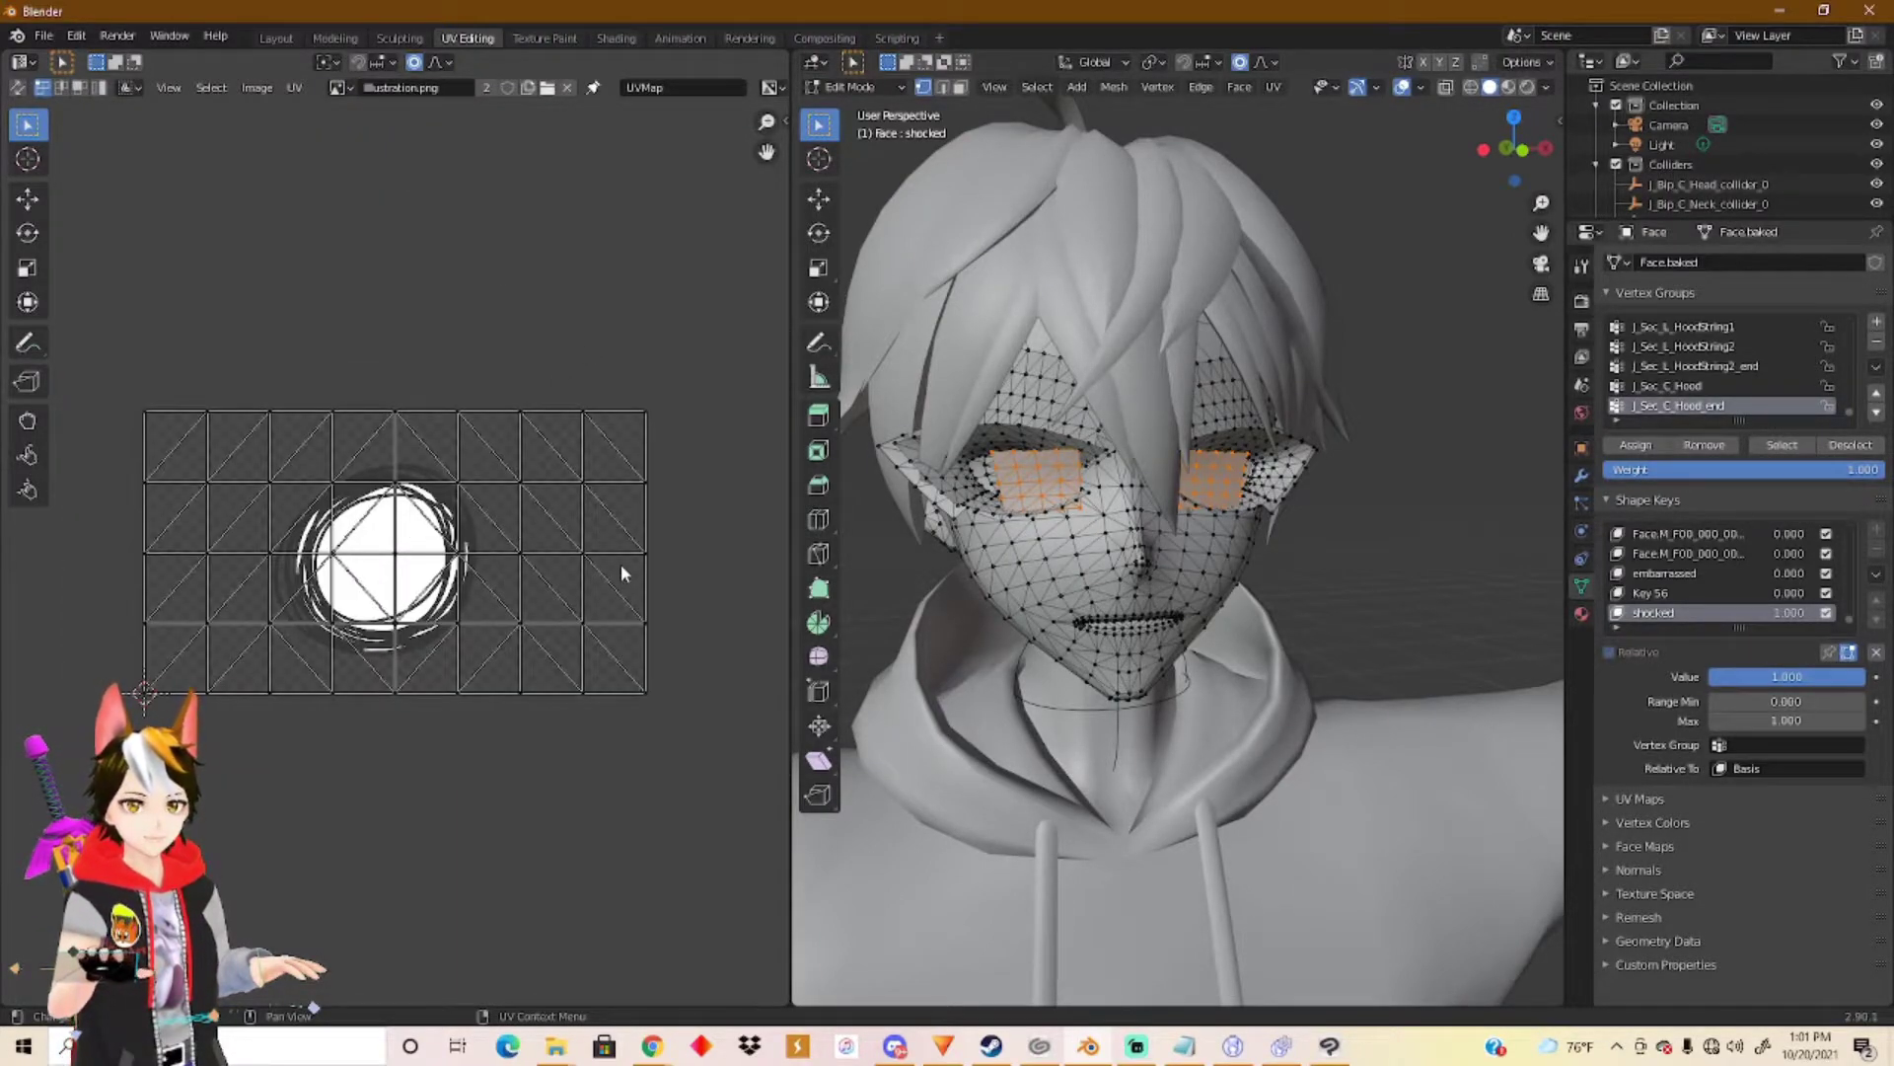
# Show the 3D view with material preview shading and bring the textured eyes into close view.
pyautogui.click(1510, 87)
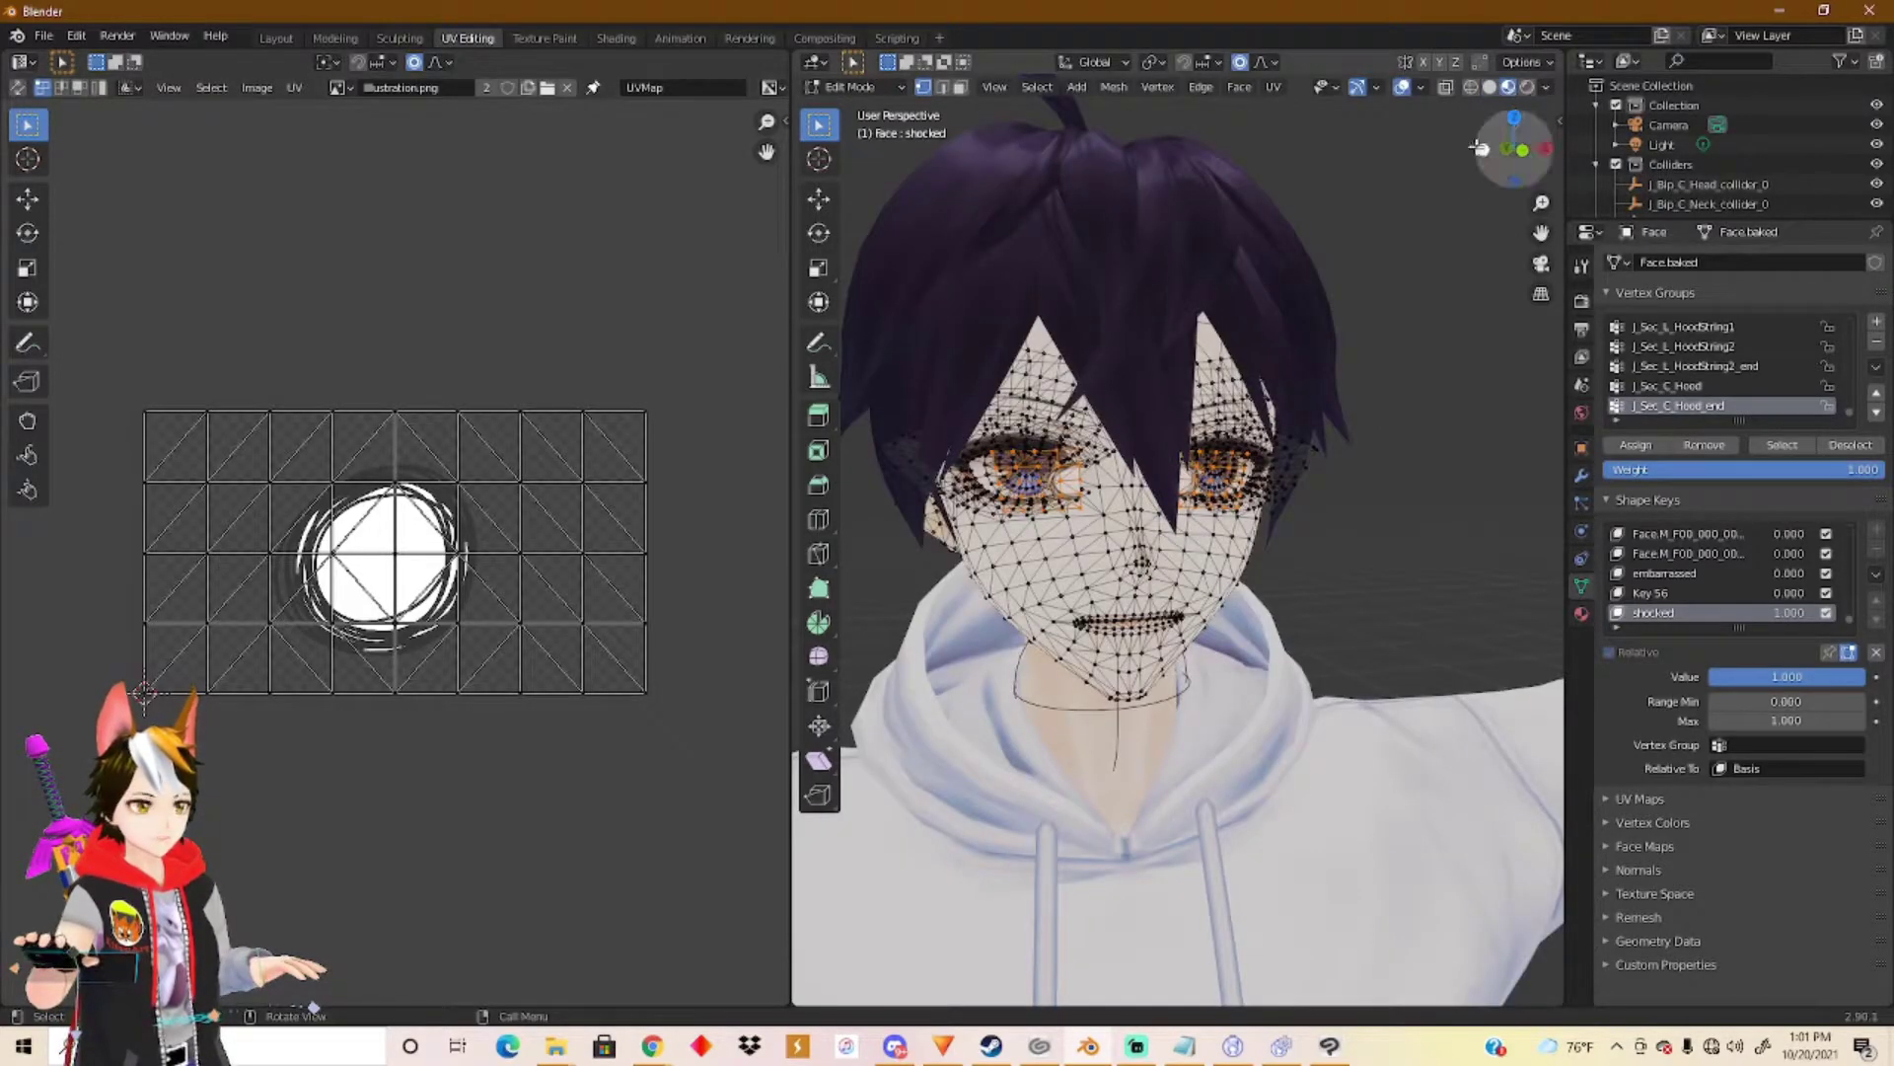
pyautogui.scroll(3, 1179, 491)
pyautogui.moveTo(1004, 453); pyautogui.dragTo(1086, 434, button='middle')
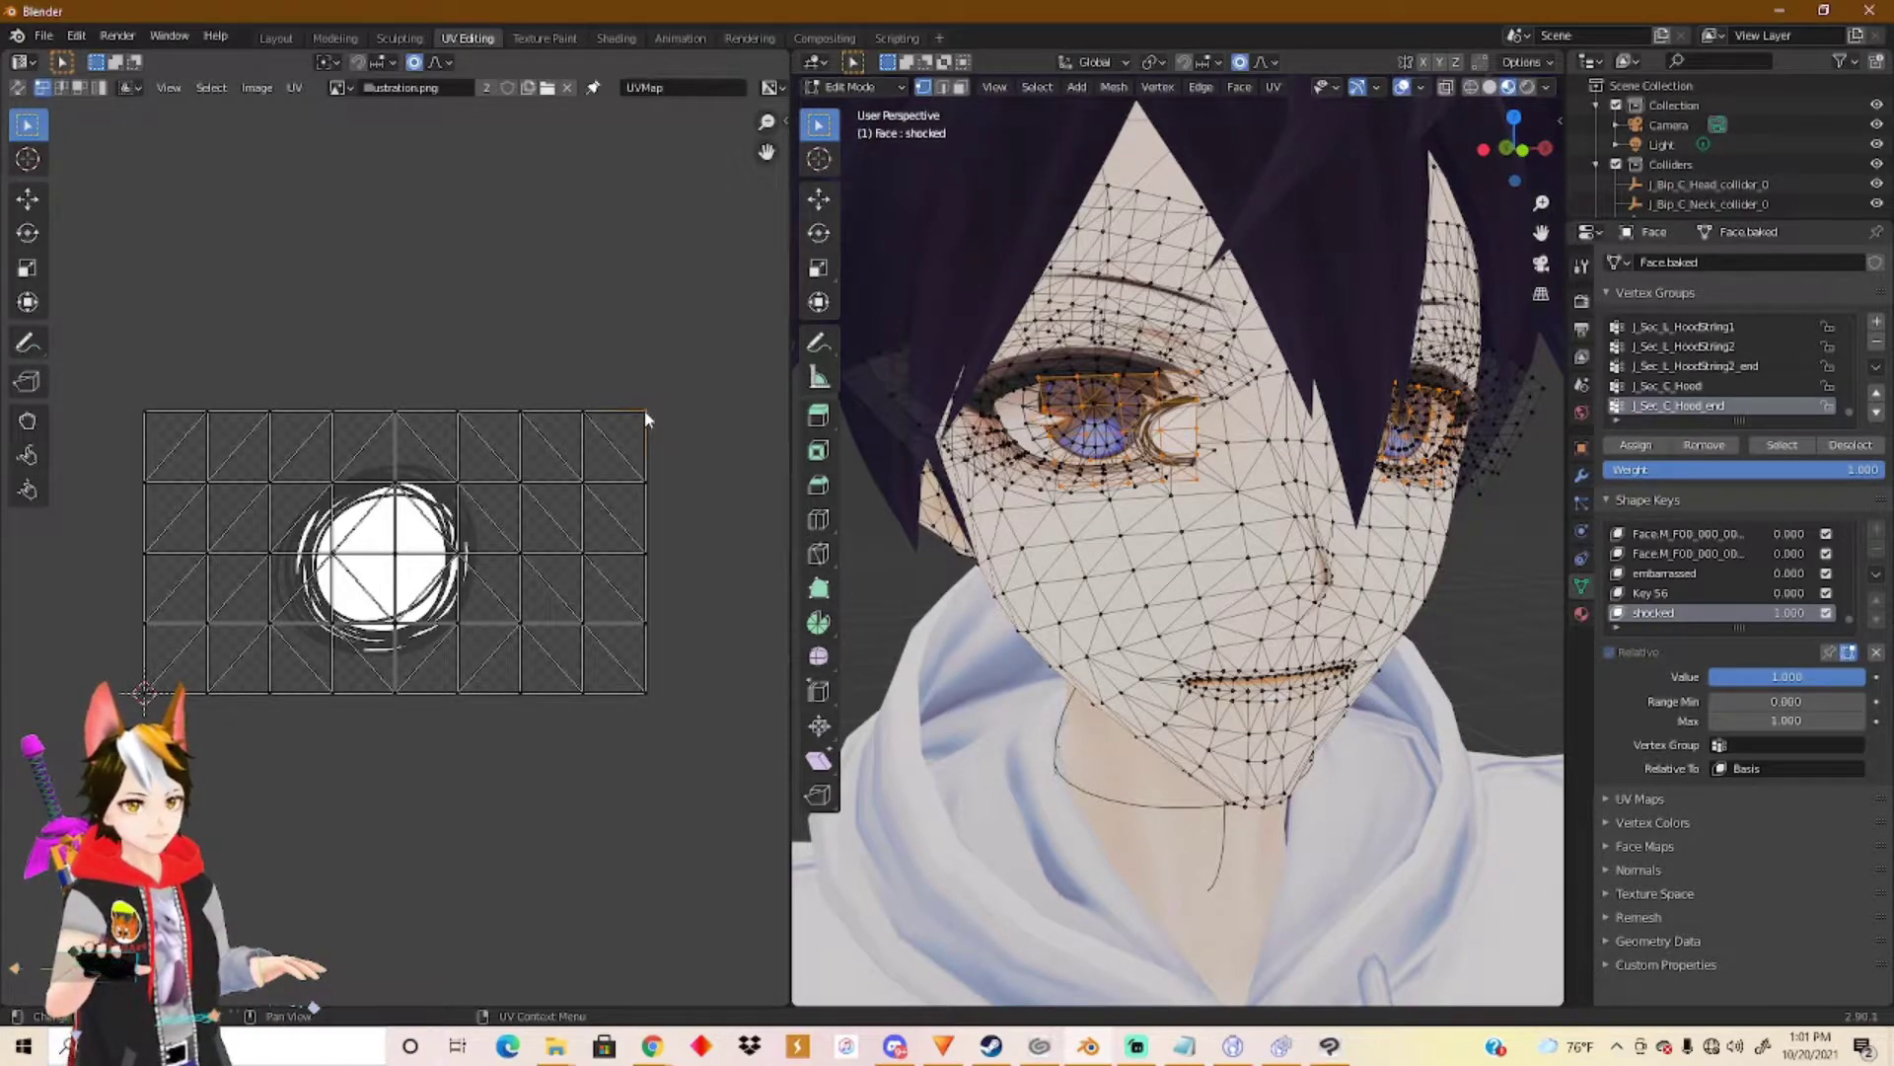
# Select the UV island on the image's right half and move it horizontally to centre it over the white circle.
pyautogui.moveTo(645, 418); pyautogui.dragTo(645, 419)
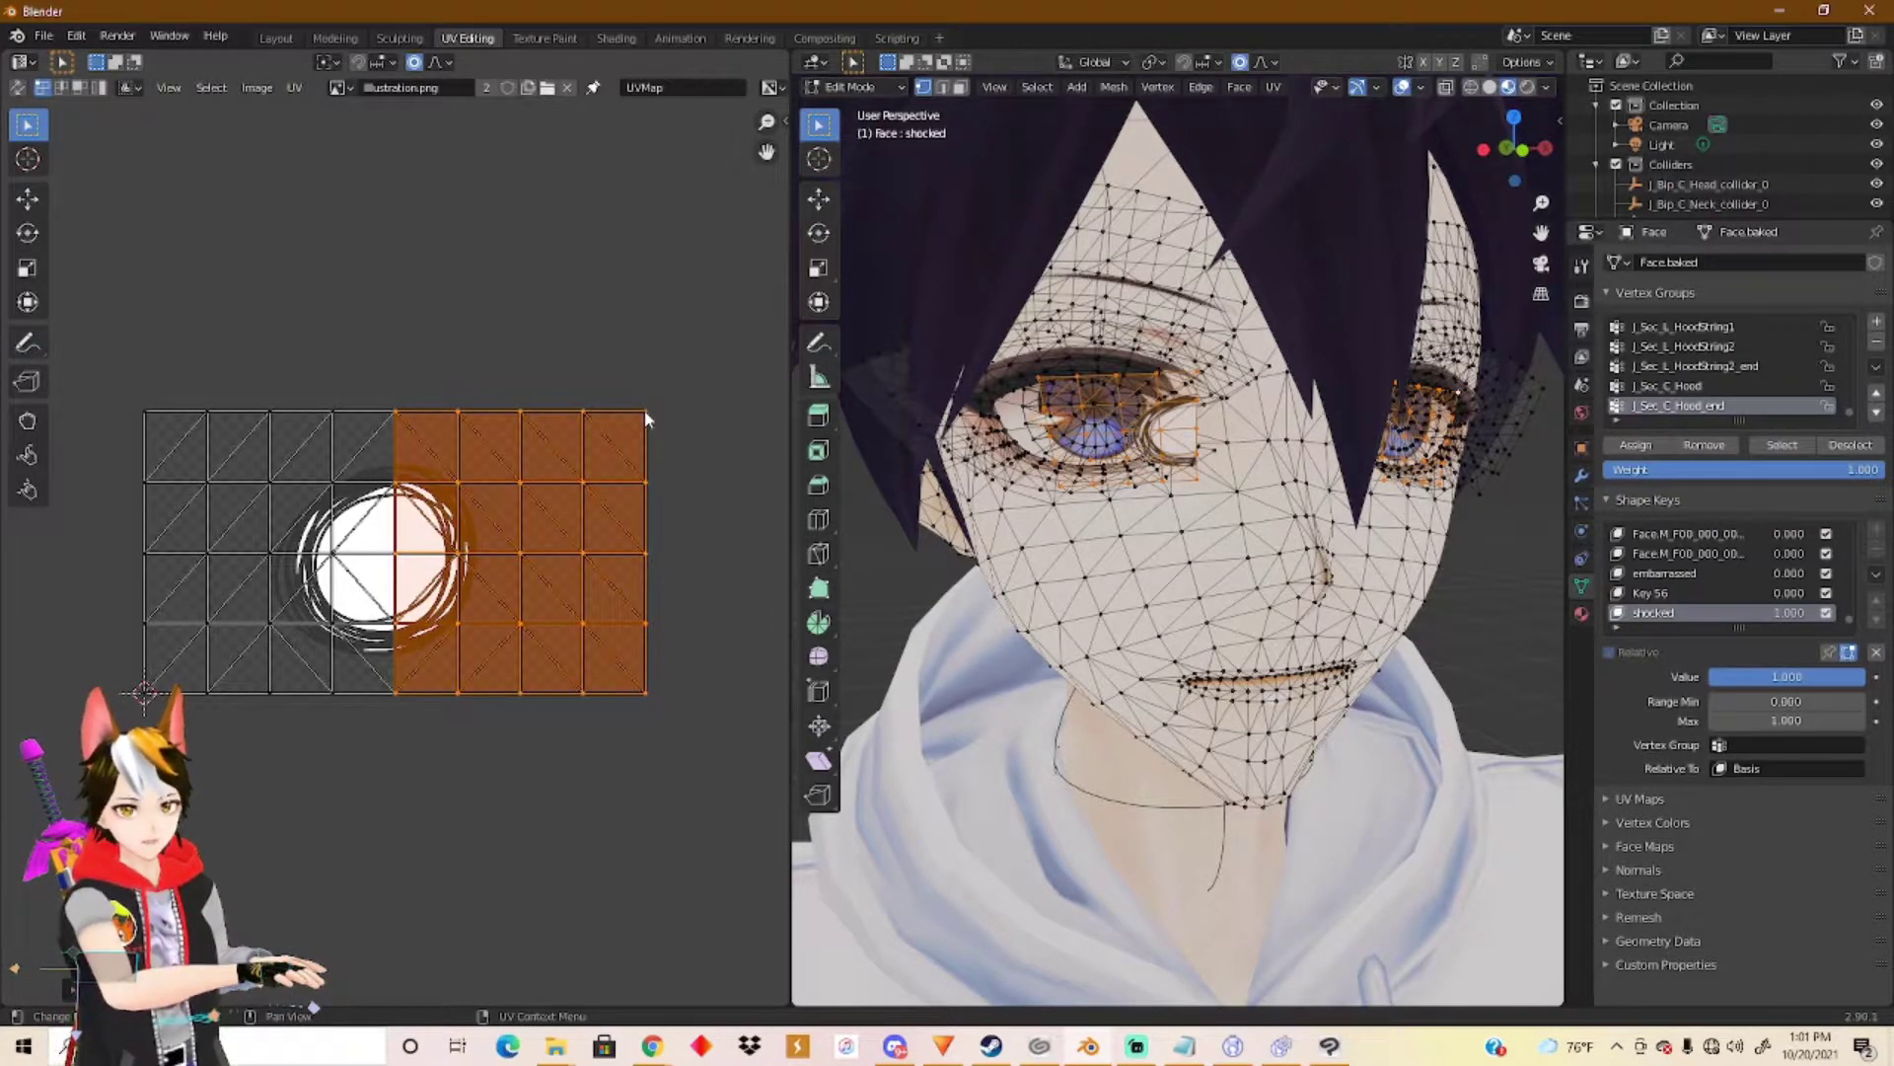
pyautogui.click(26, 199)
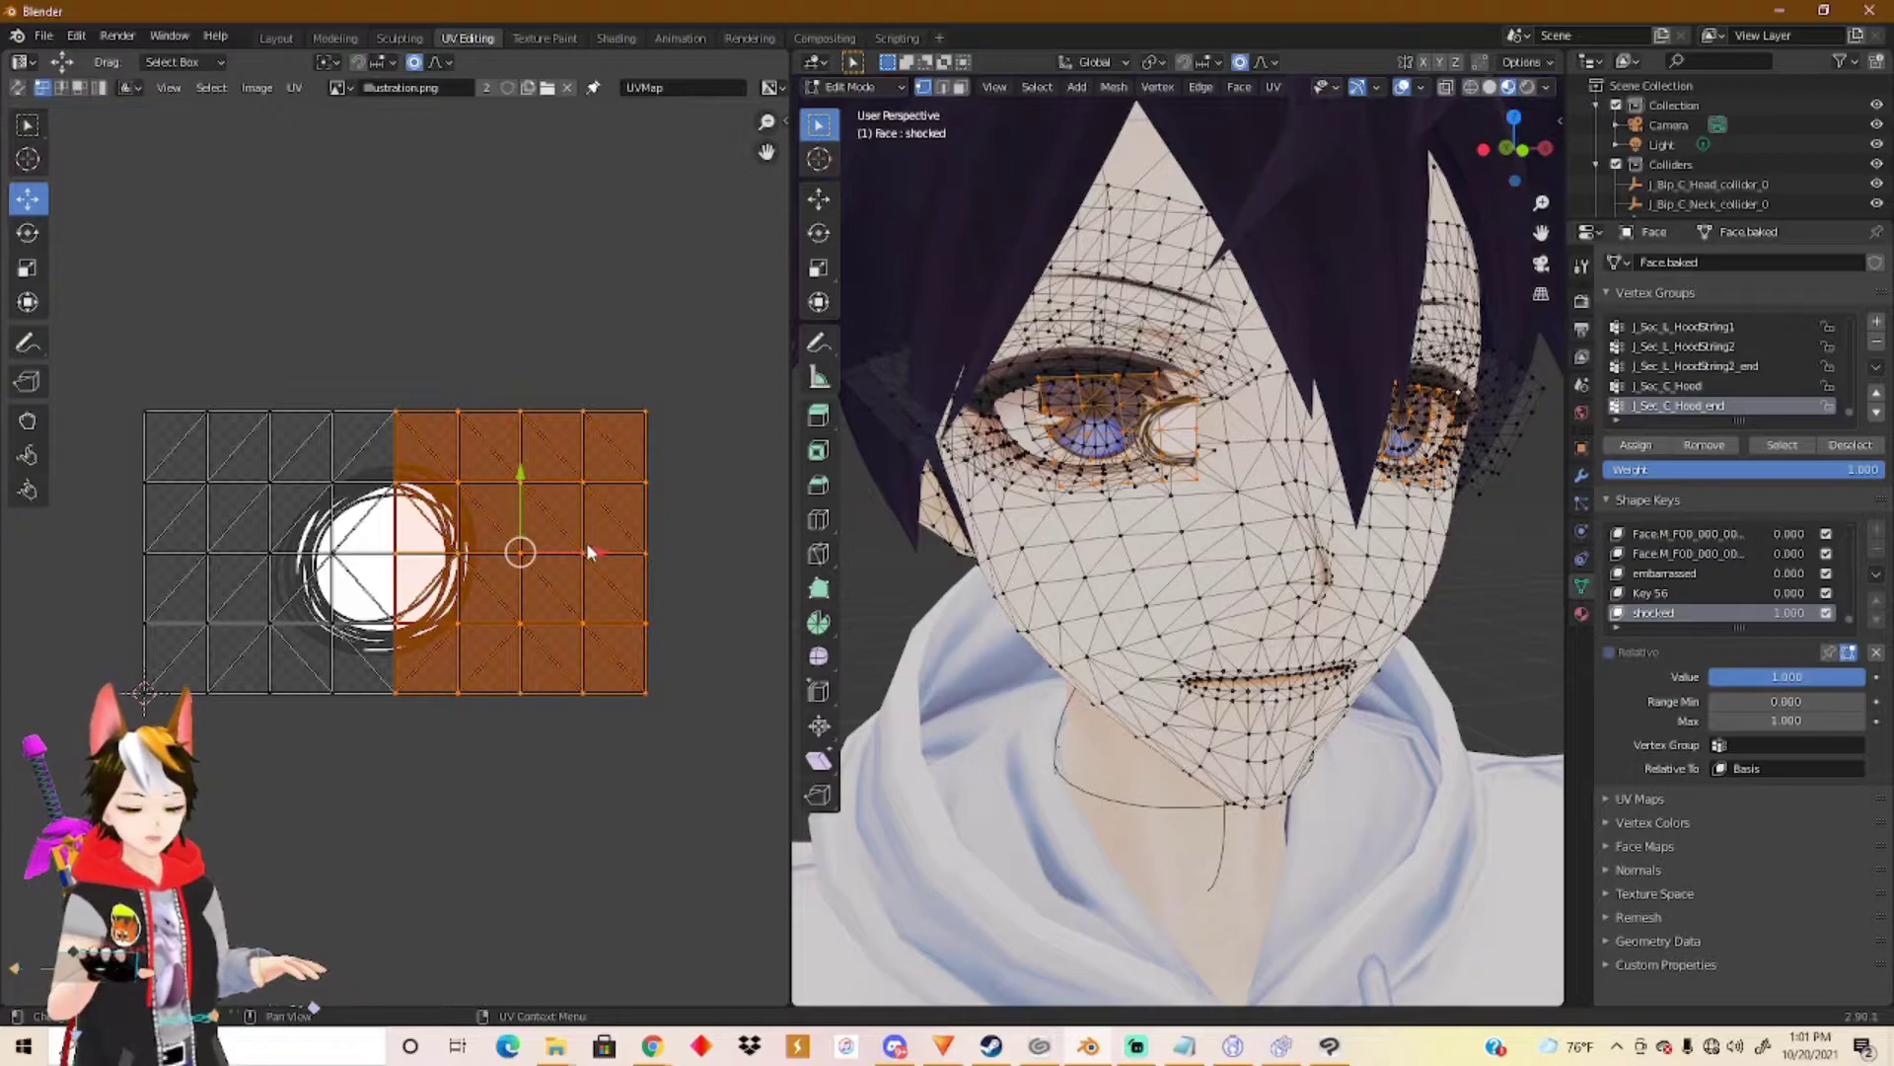
pyautogui.moveTo(585, 550); pyautogui.dragTo(465, 523)
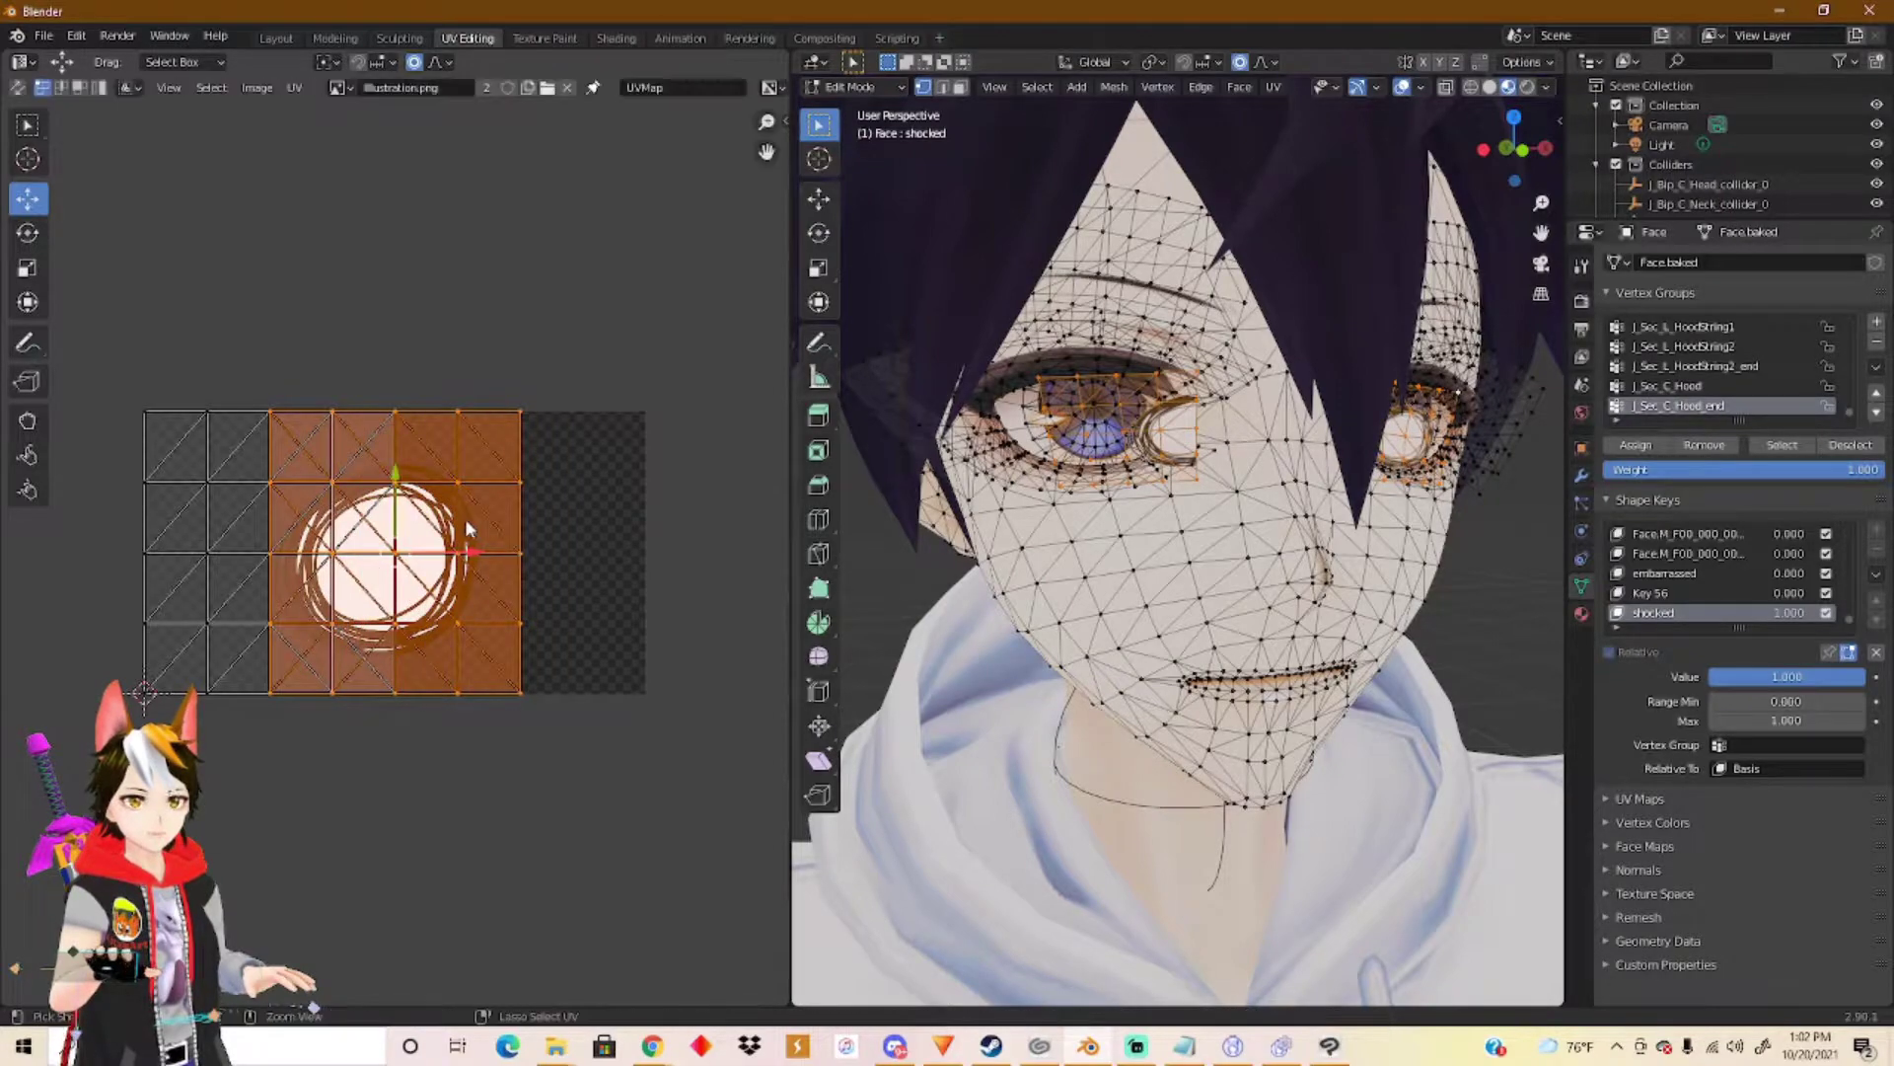
# Select the UV island on the image's left half and move it horizontally to centre it over the white circle.
pyautogui.click(144, 412)
pyautogui.hotkey('ctrl', 'l')
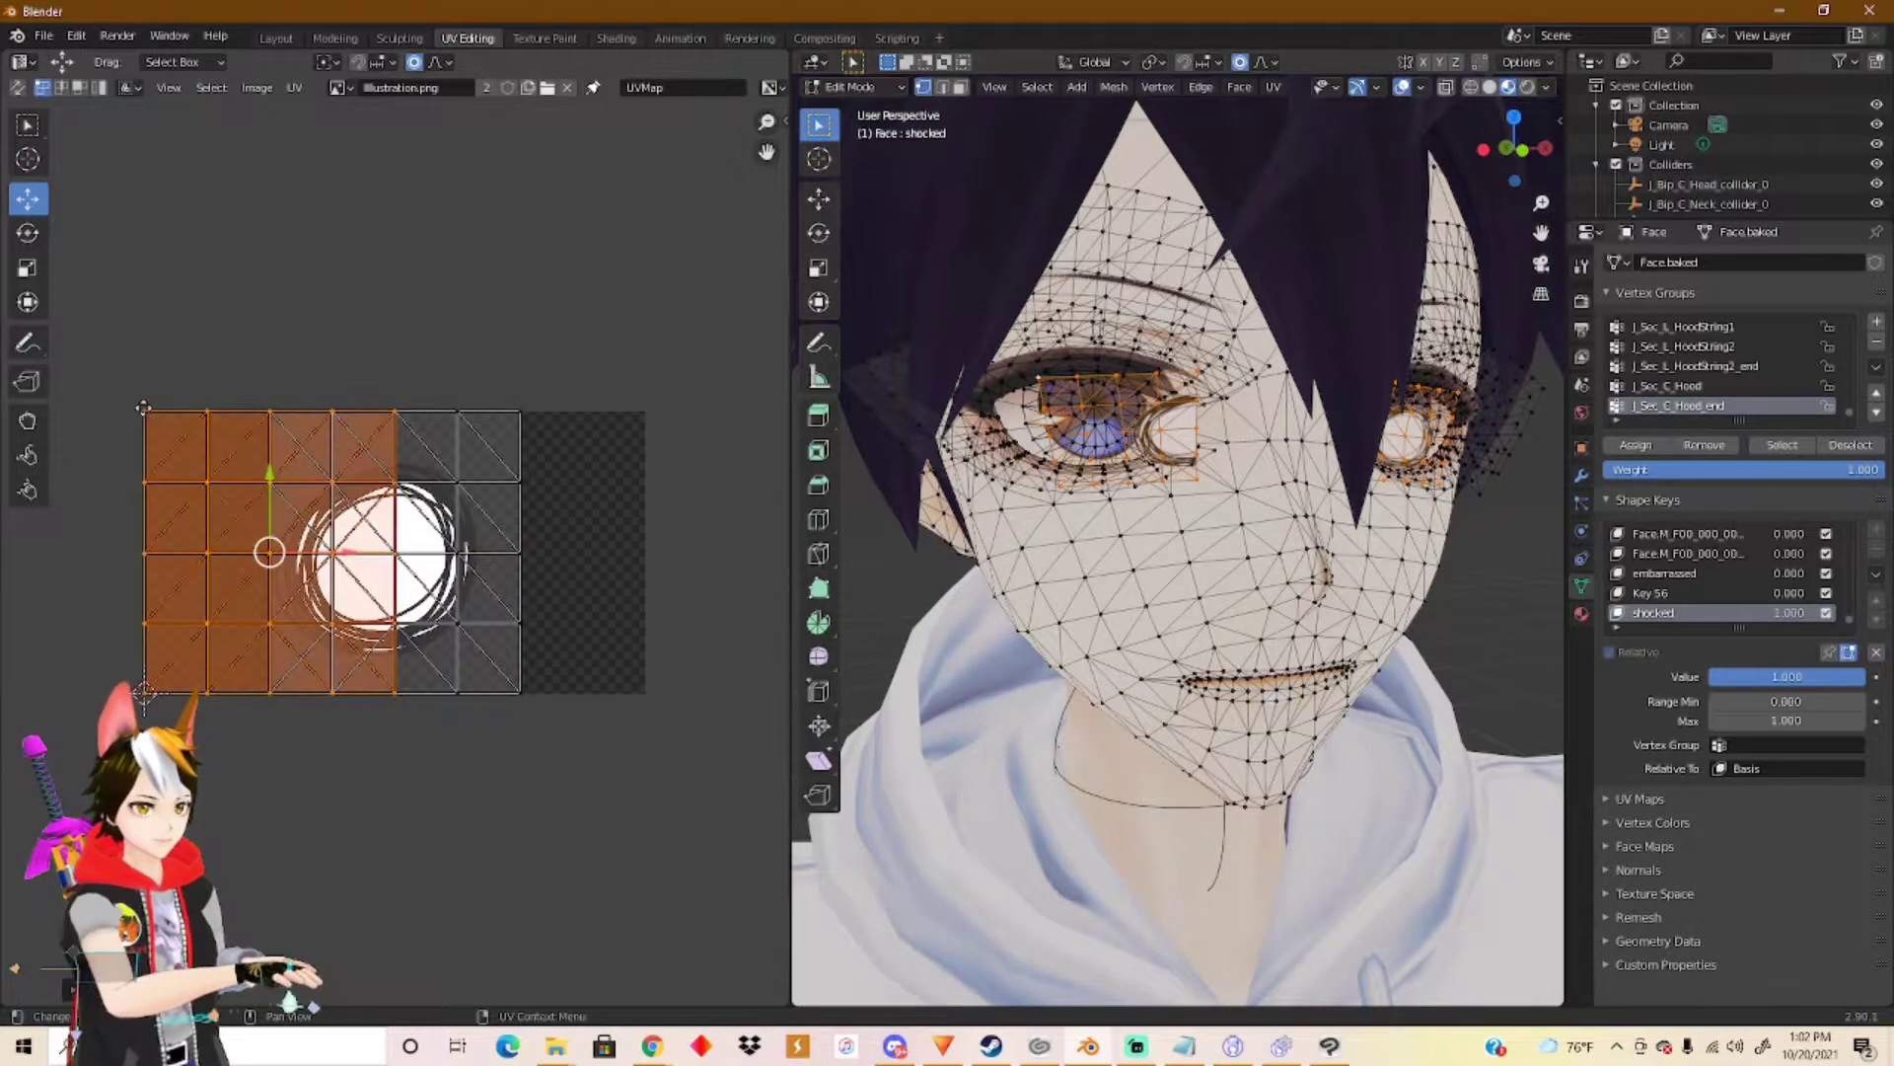
pyautogui.moveTo(1423, 475); pyautogui.dragTo(1367, 449, button='middle')
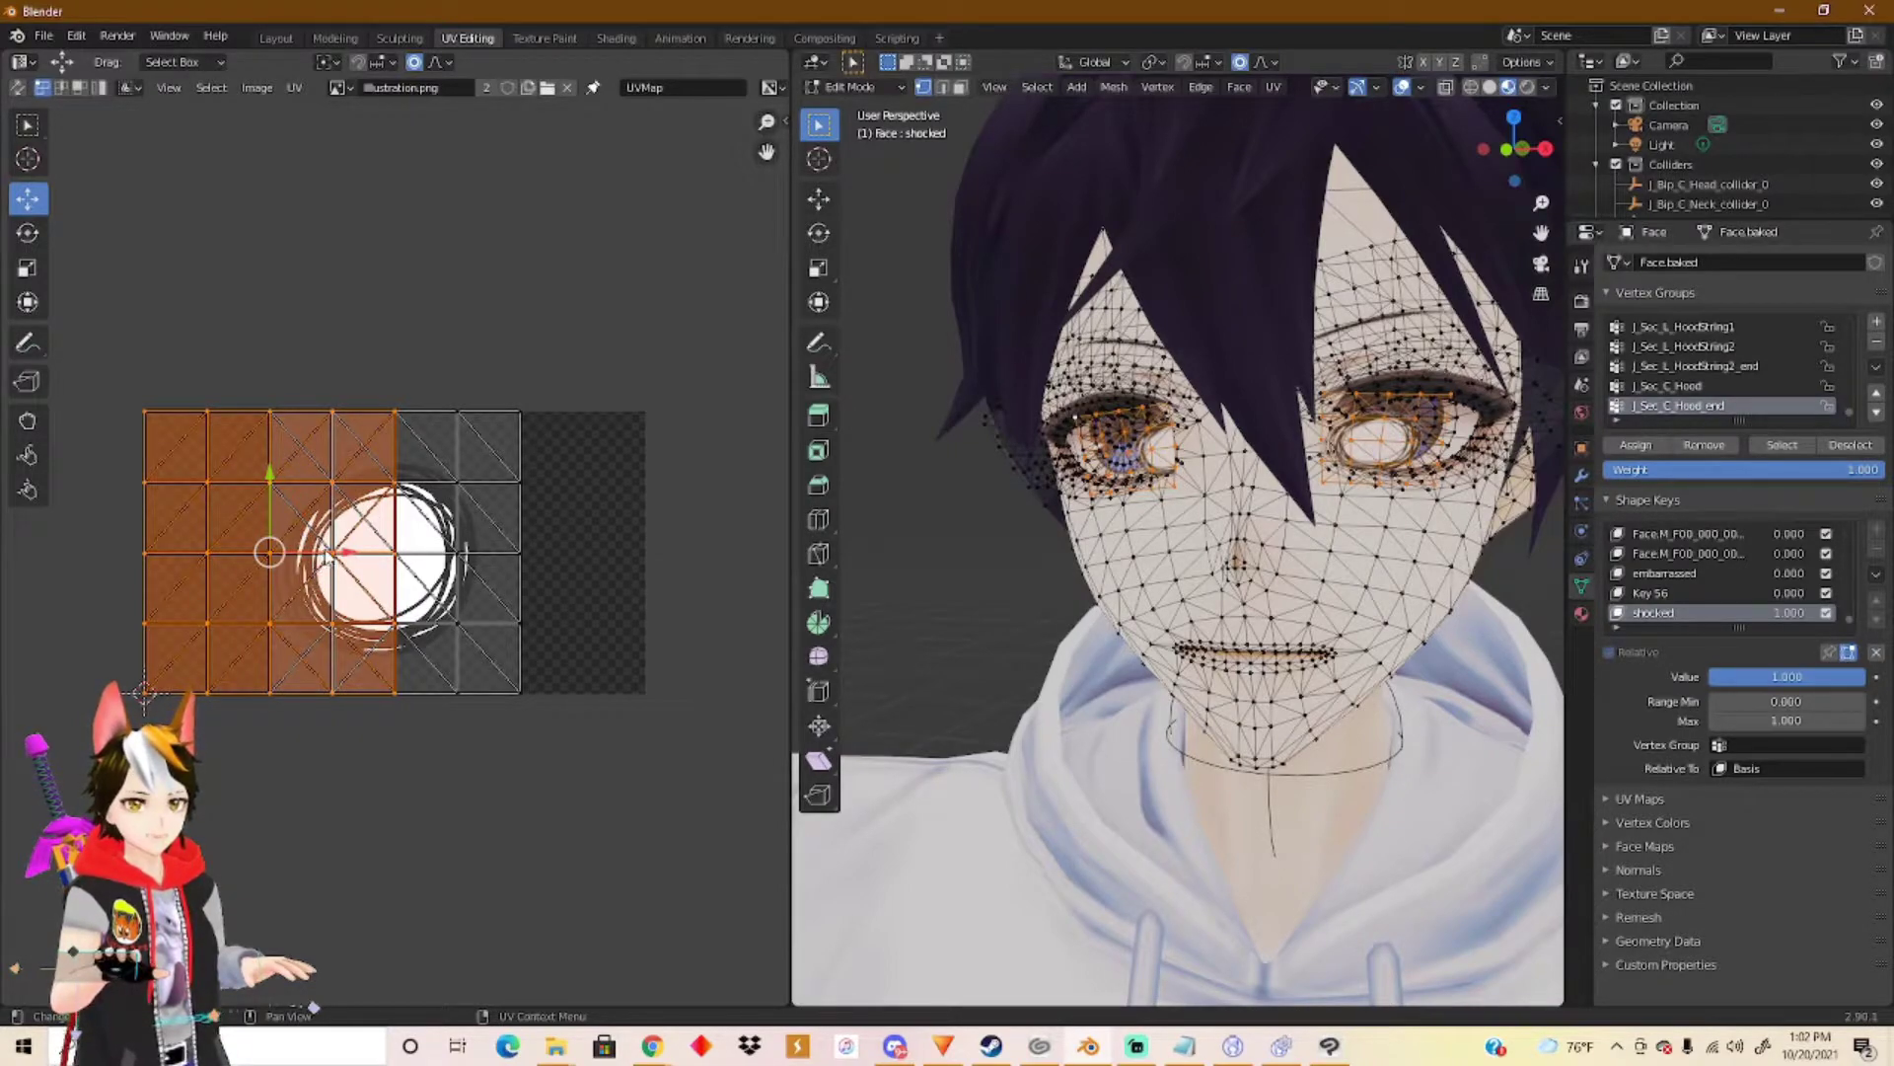
pyautogui.press('g')
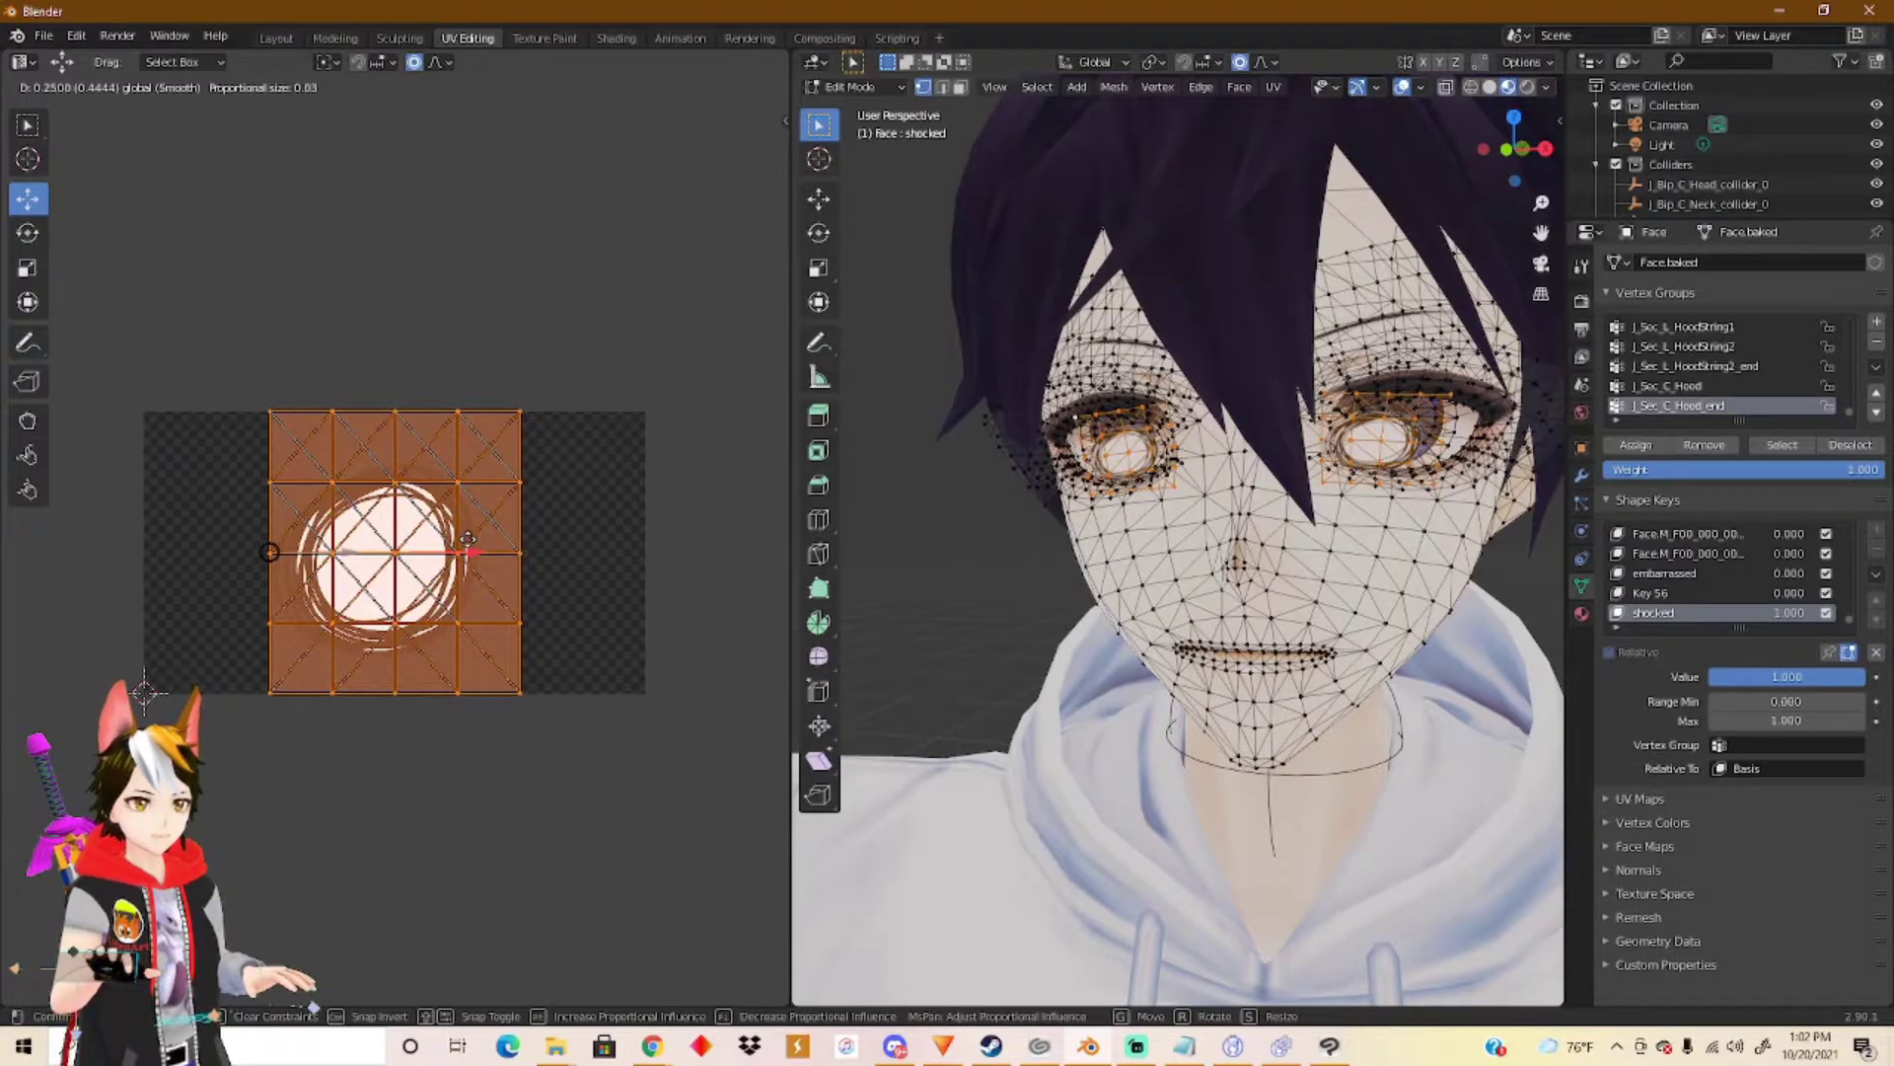
pyautogui.click(468, 538)
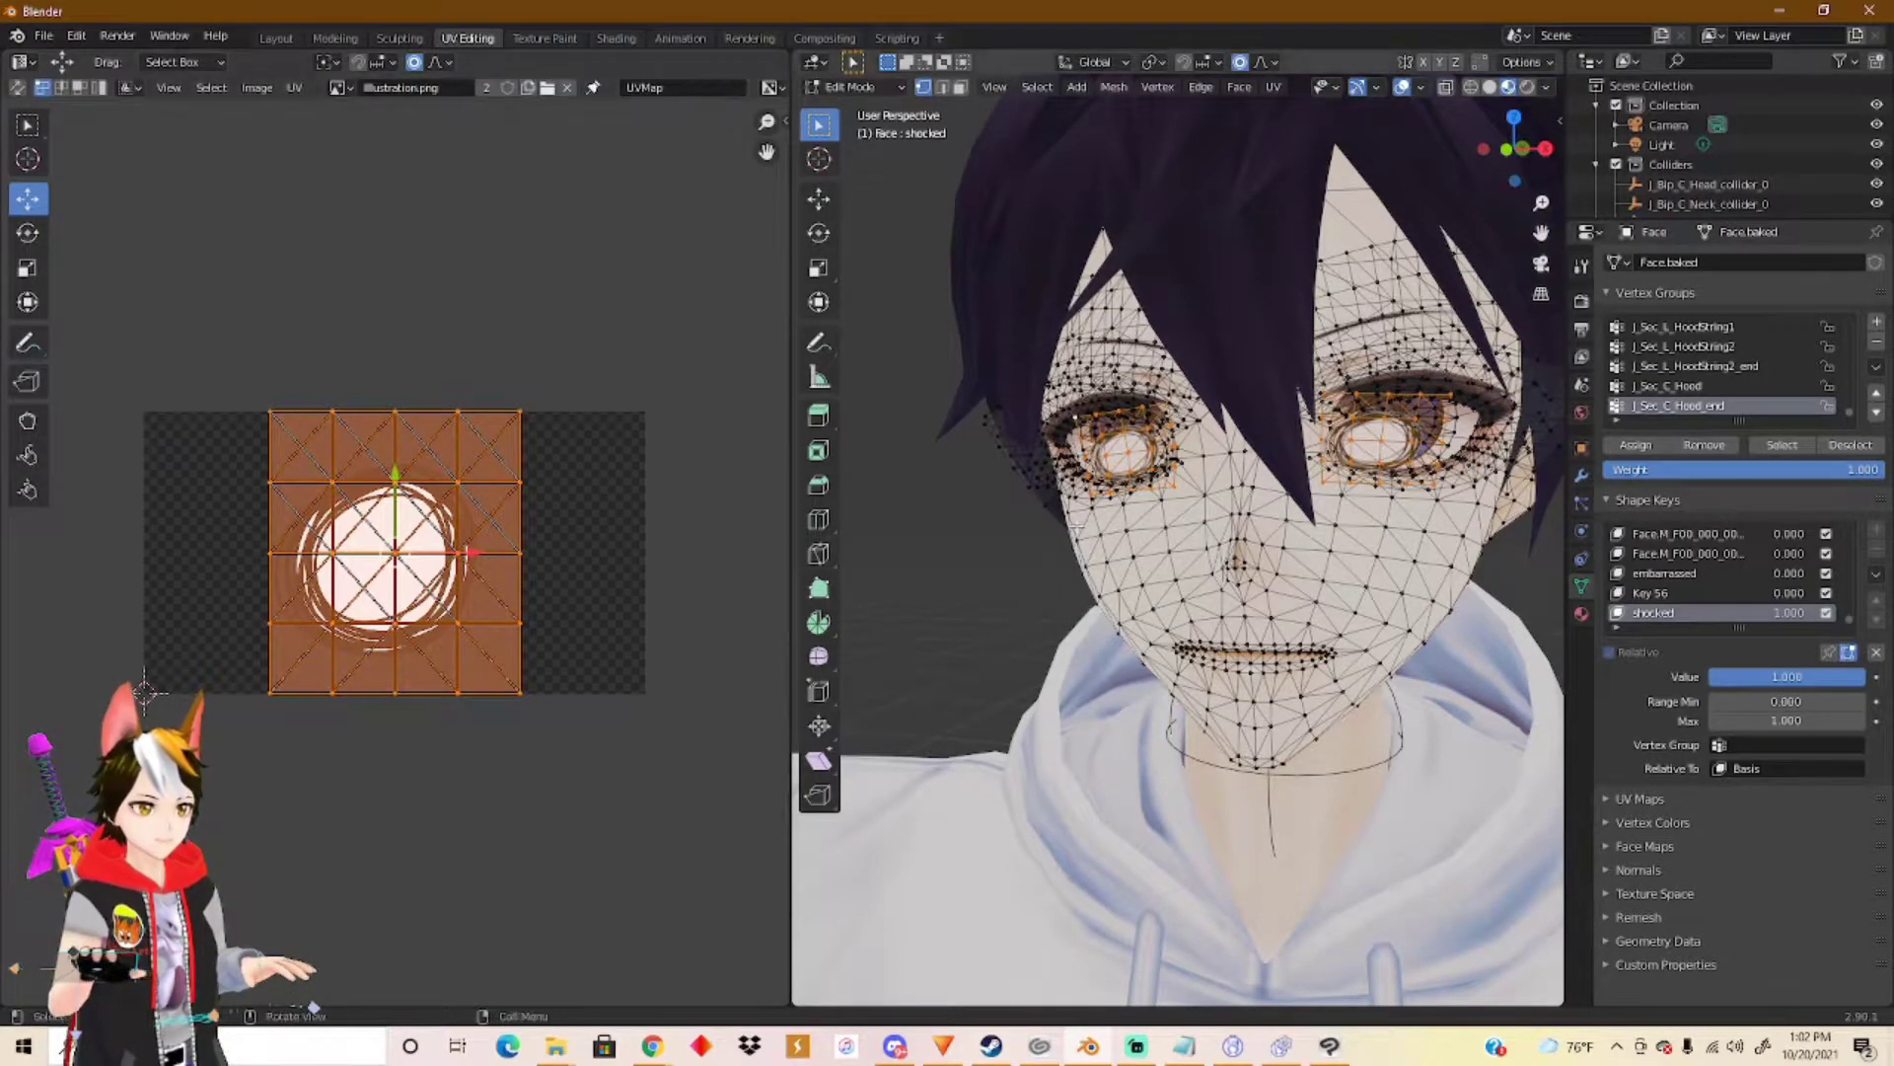
# Try to lower the top row of the eye planes' UV vertices towards the white circle.
pyautogui.scroll(5, 1007, 536)
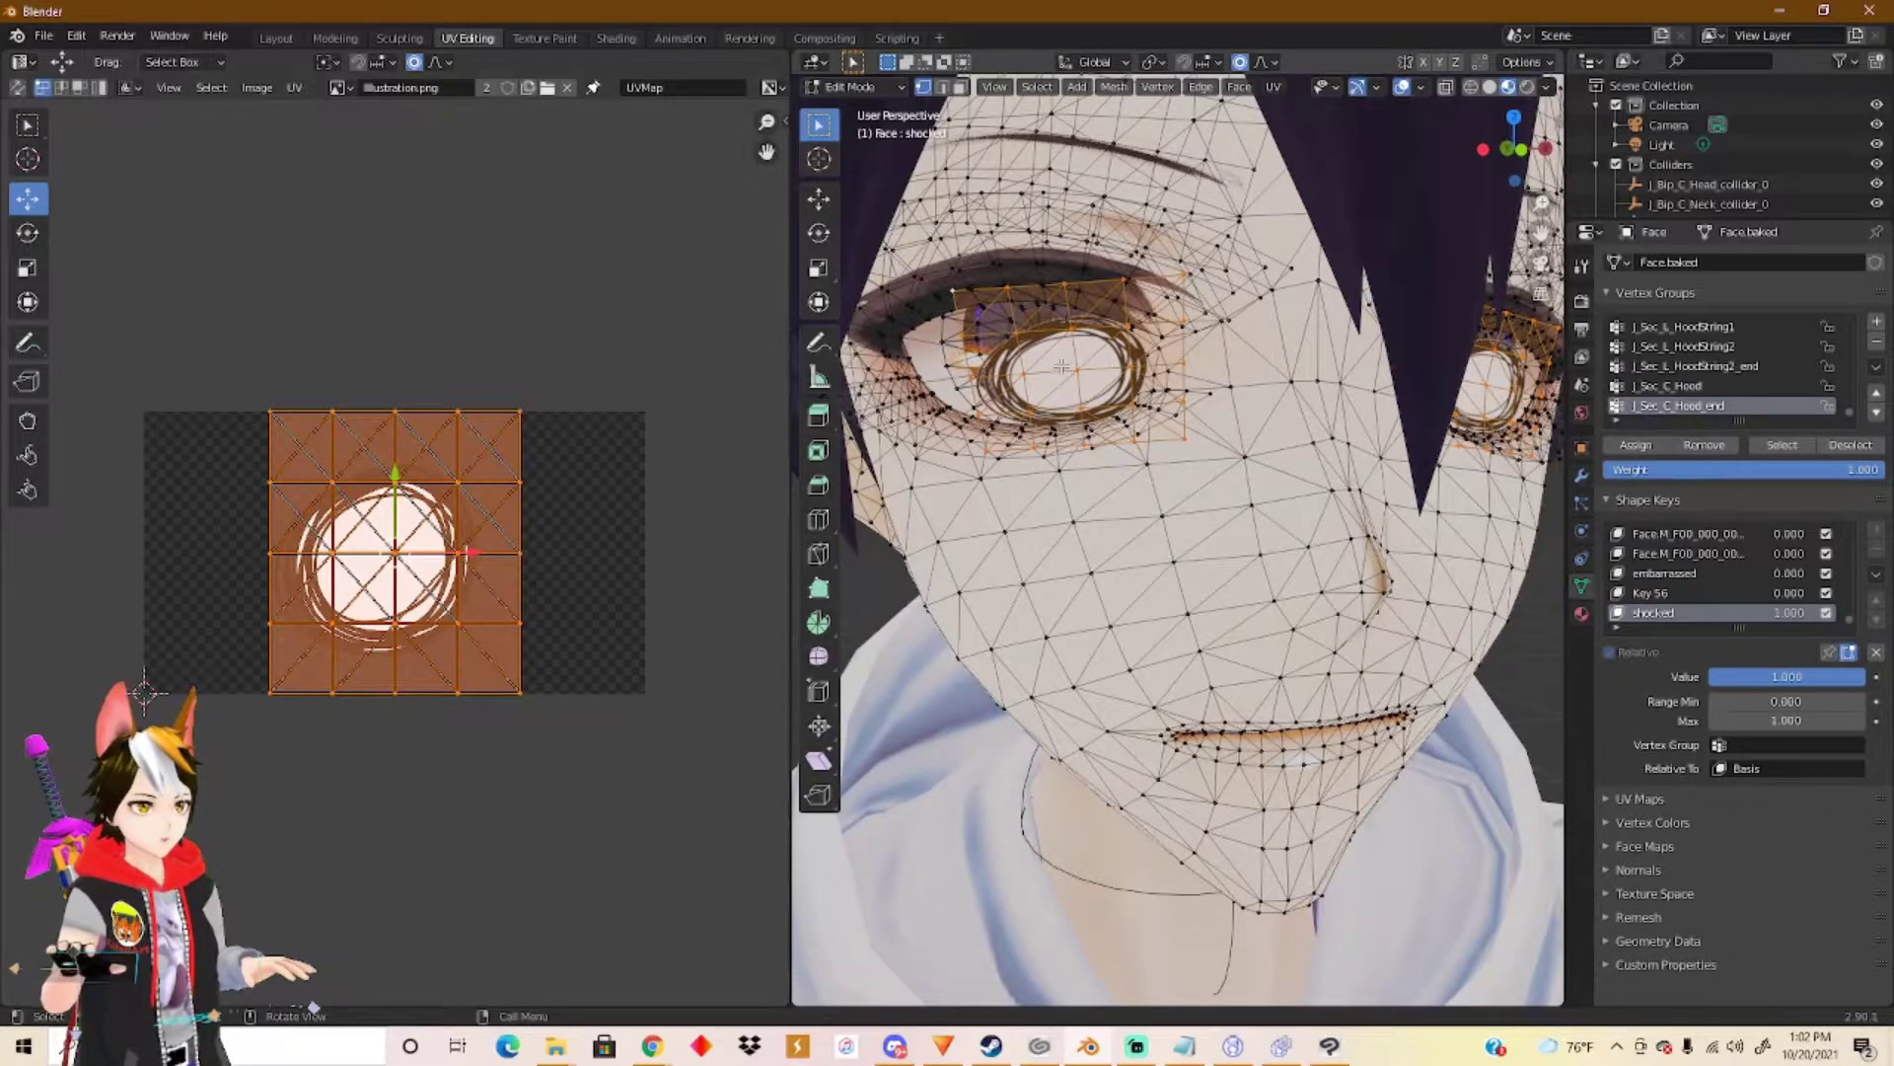
pyautogui.moveTo(244, 381); pyautogui.dragTo(648, 455)
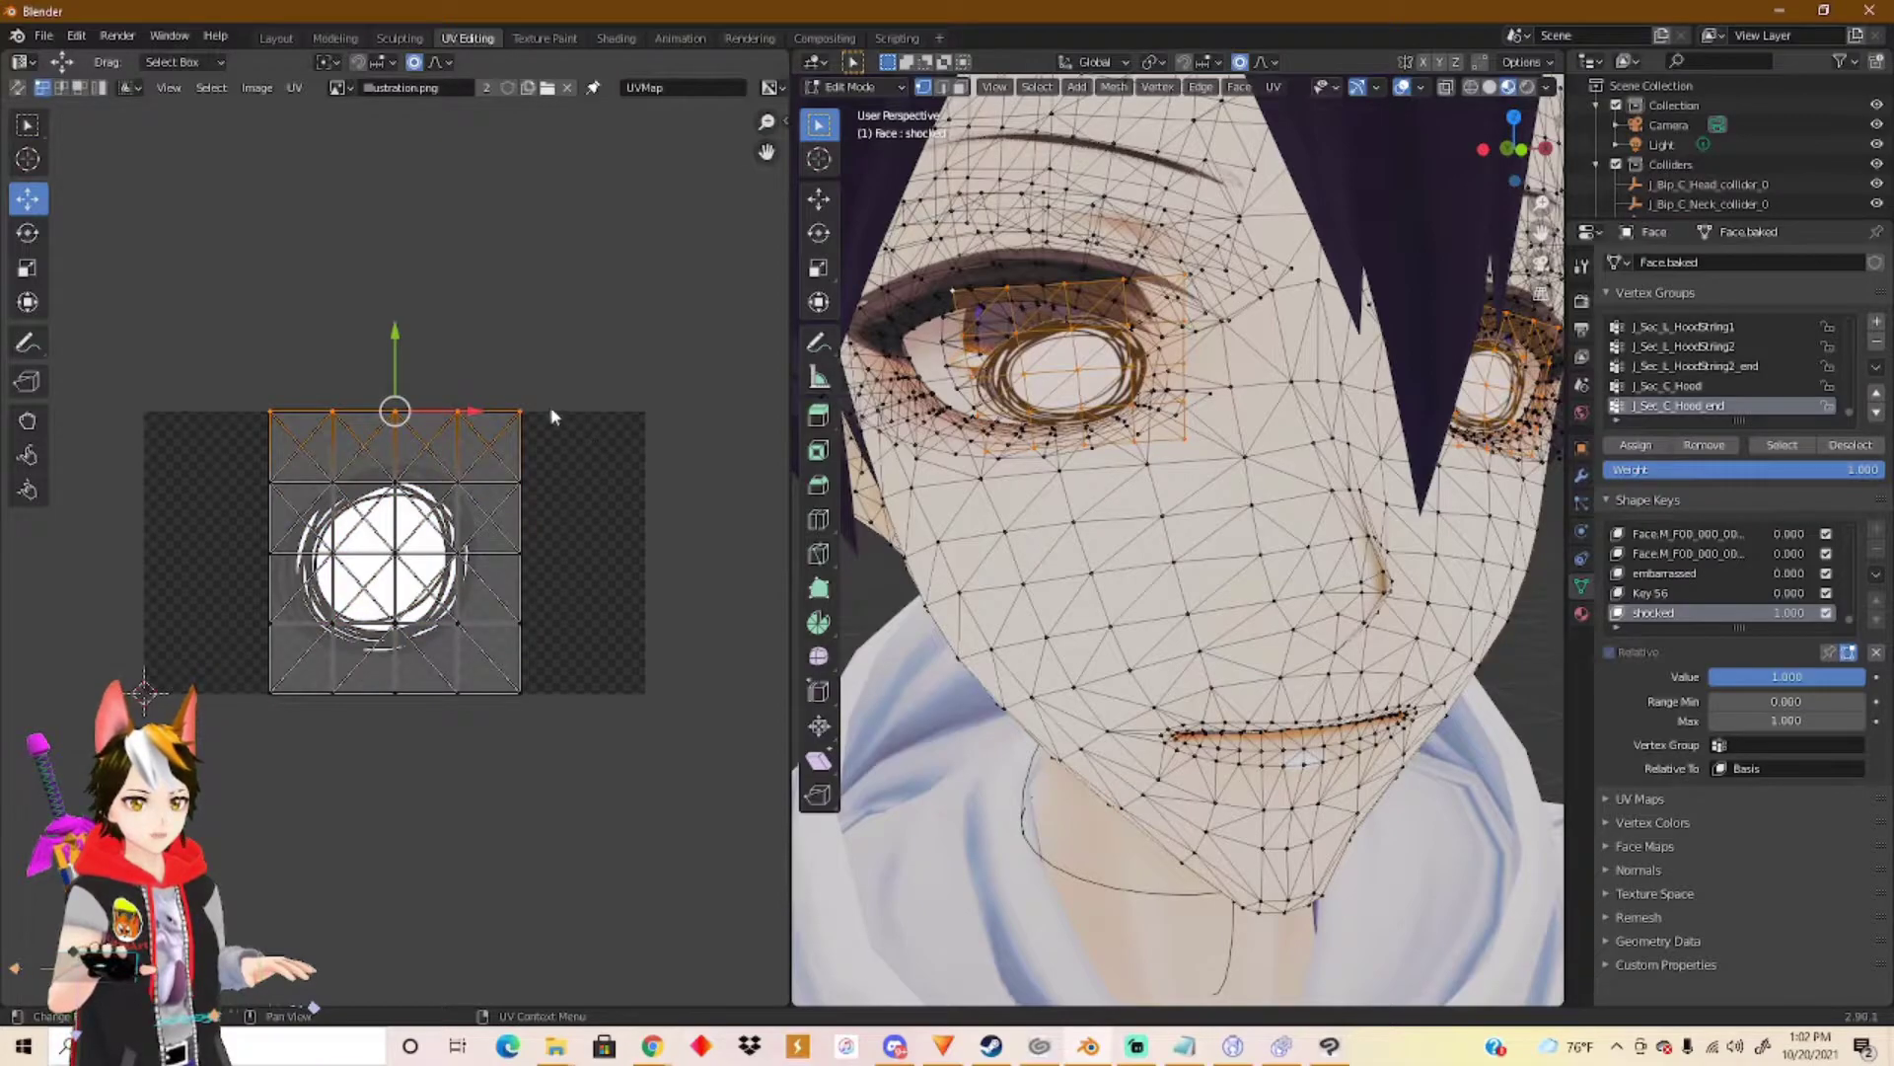
pyautogui.moveTo(397, 341); pyautogui.dragTo(404, 378)
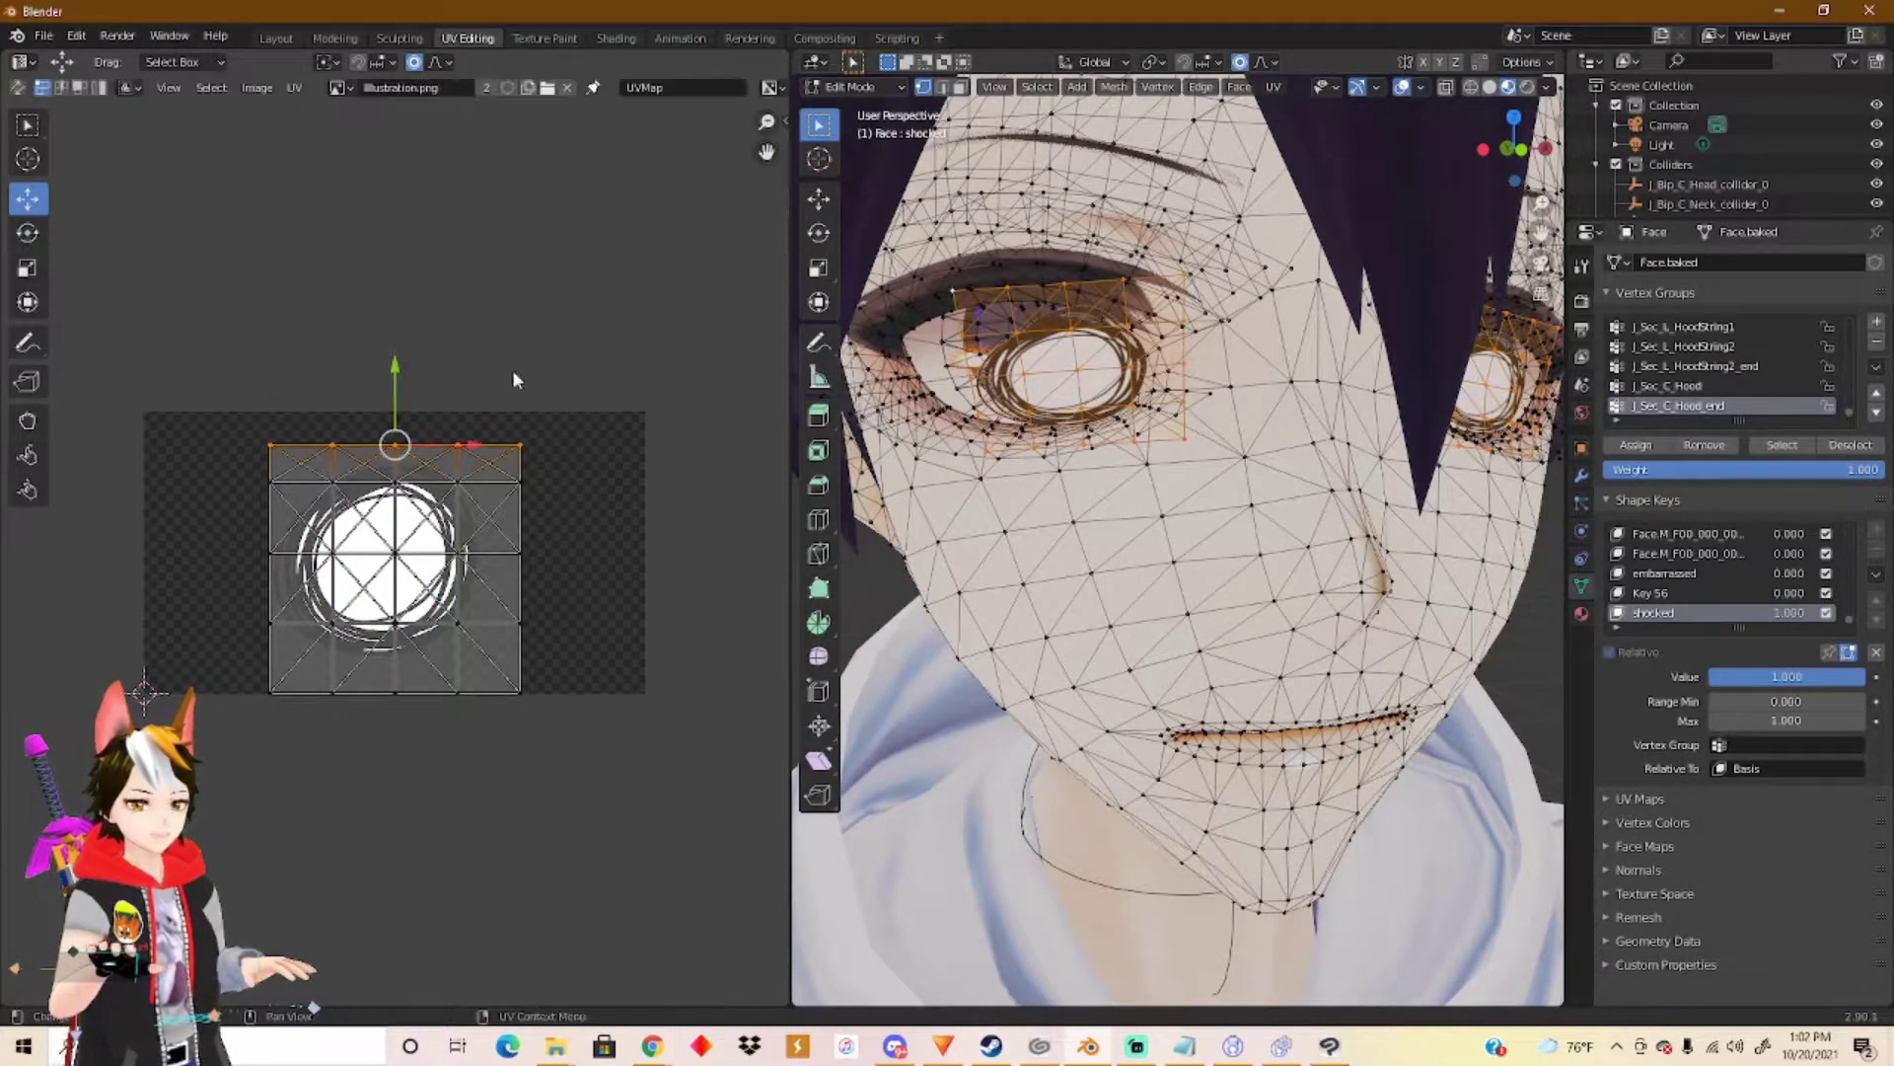
pyautogui.press('a')
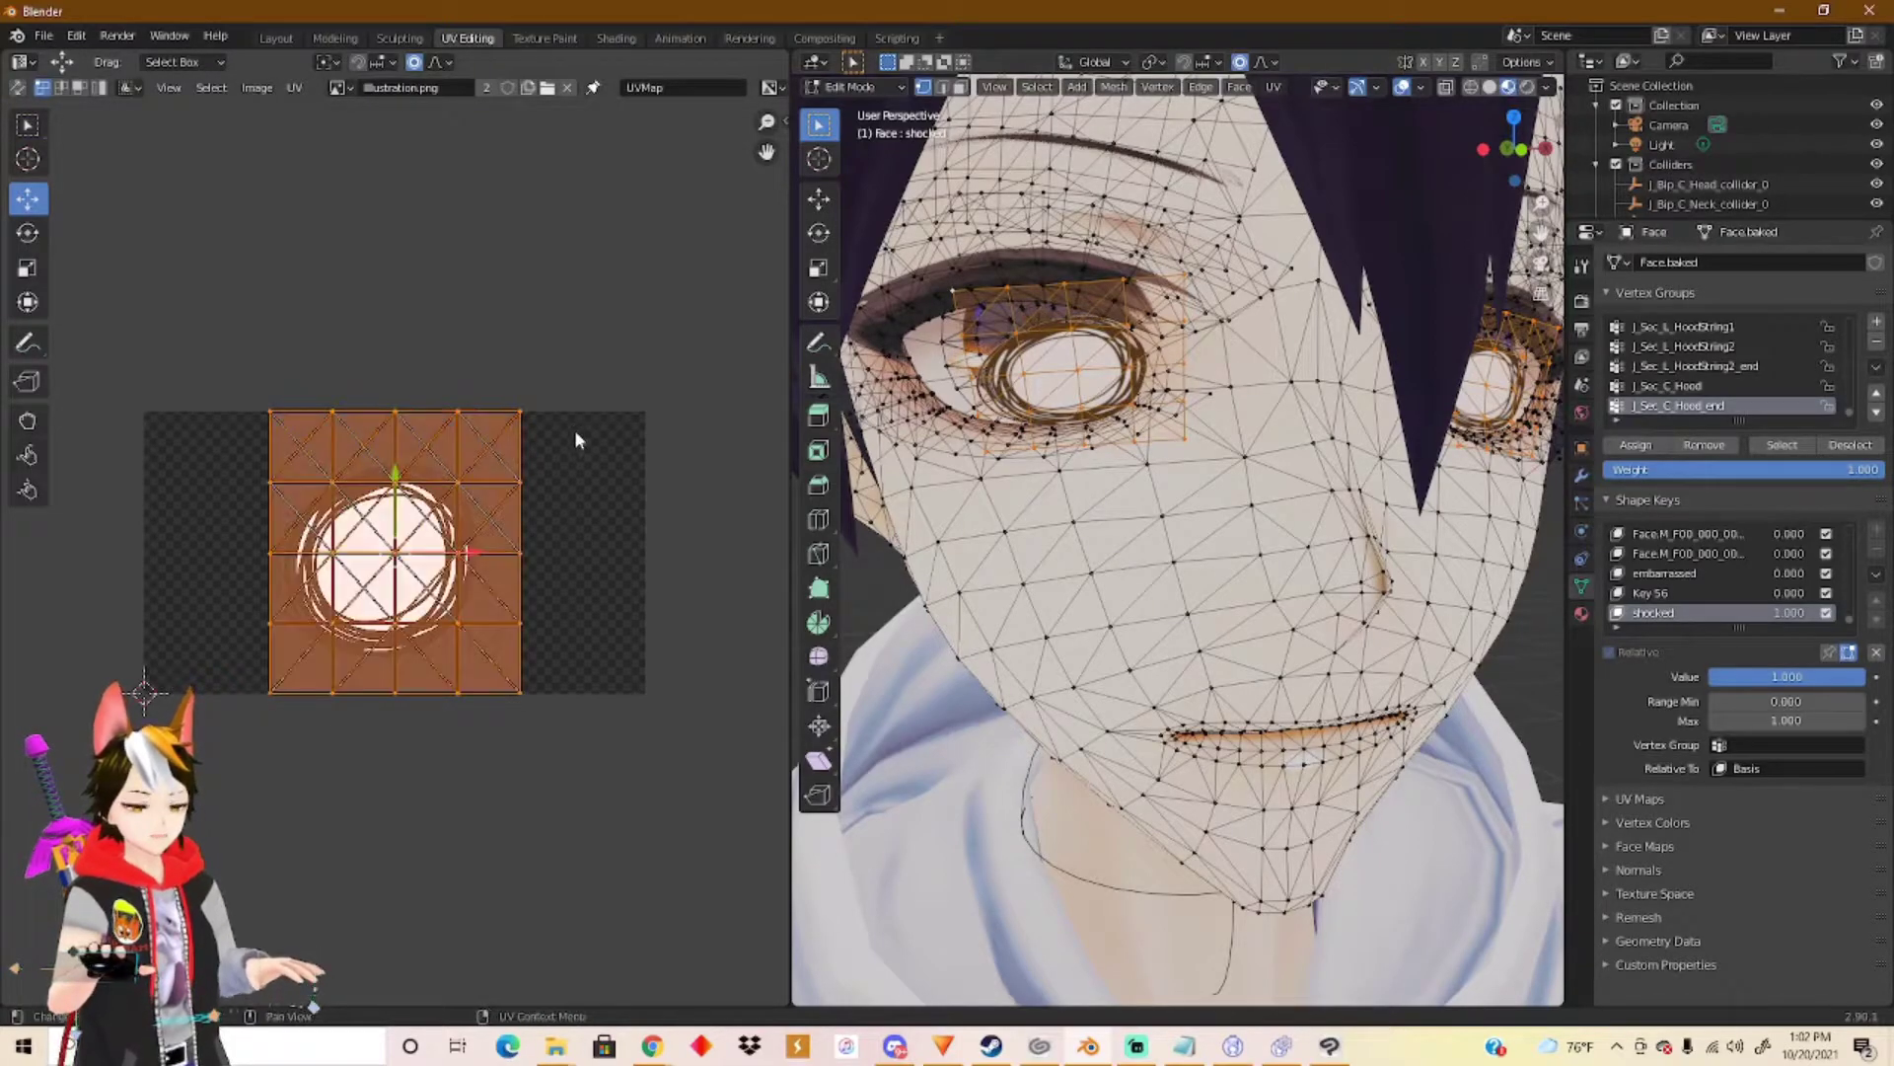
# Select both stacked UV islands and scale them down, mainly in height, so they fit more closely around the white circle.
pyautogui.moveTo(226, 346); pyautogui.dragTo(640, 790)
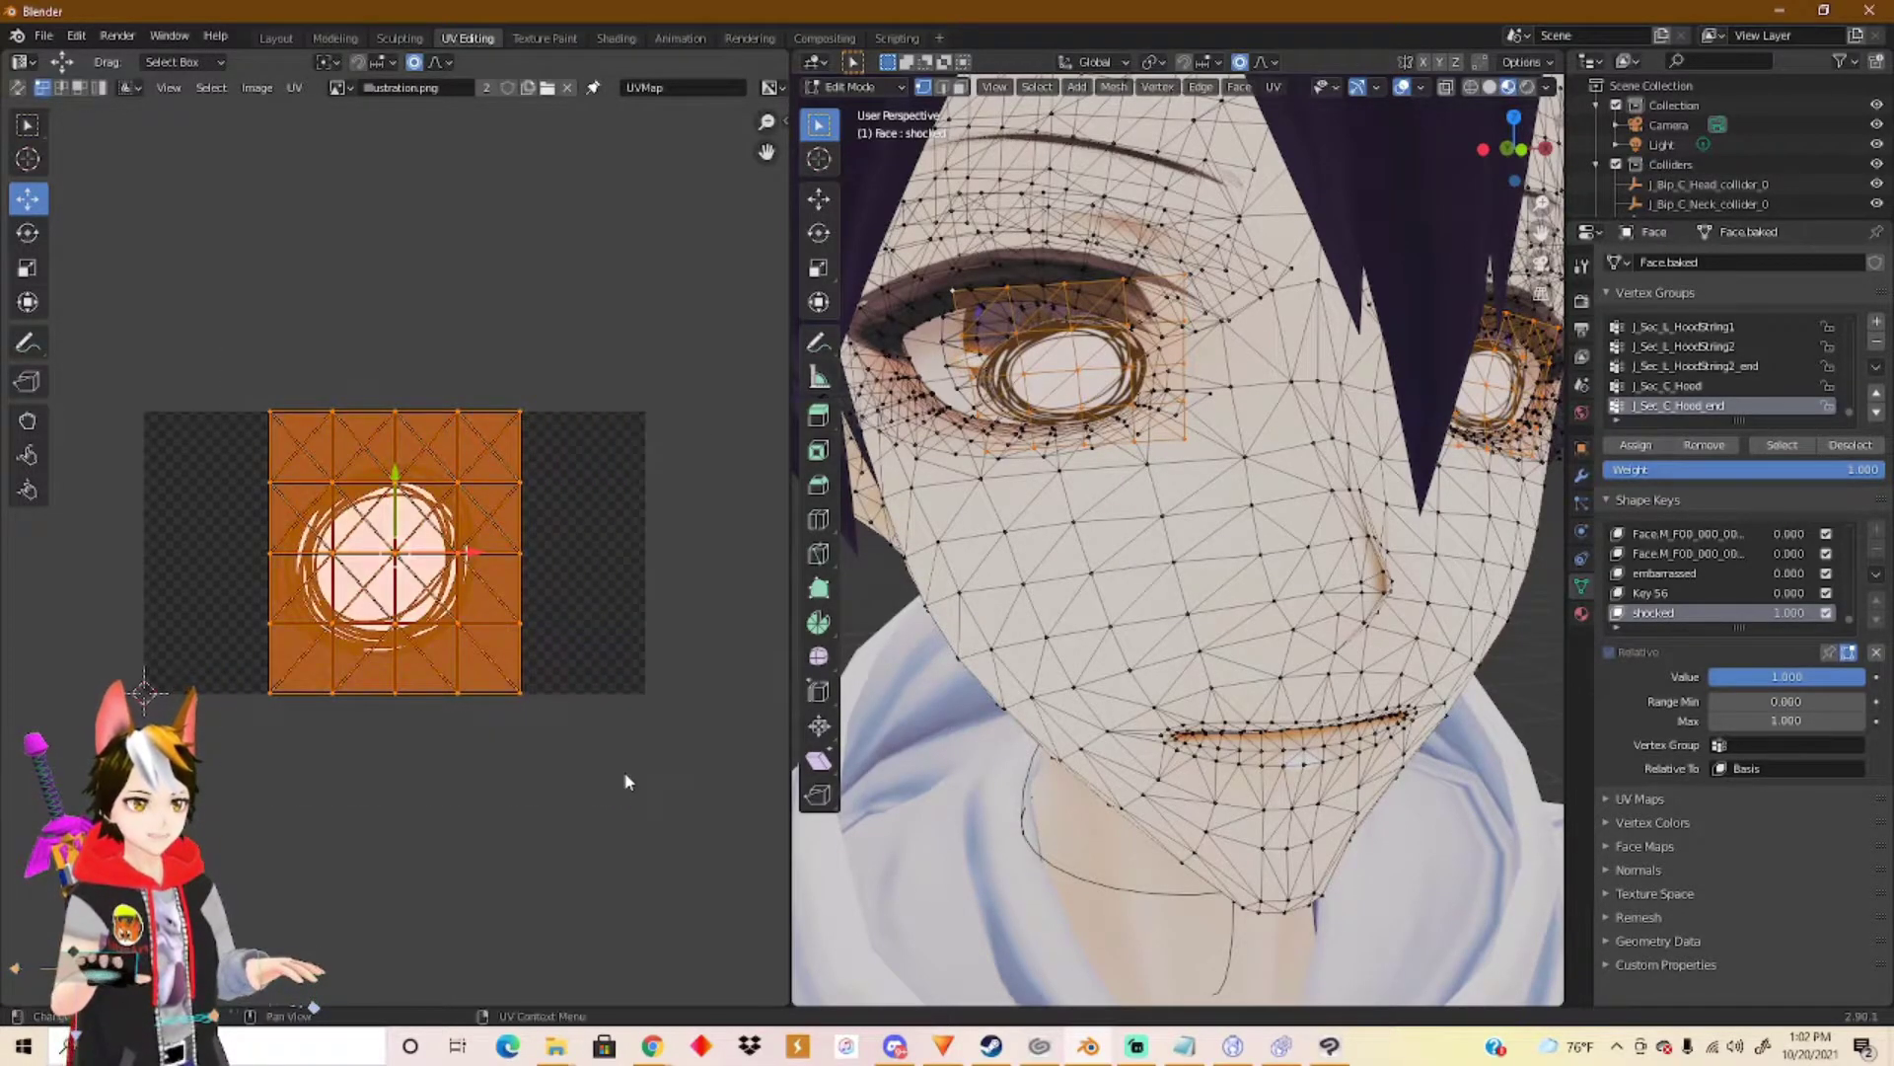
pyautogui.click(28, 267)
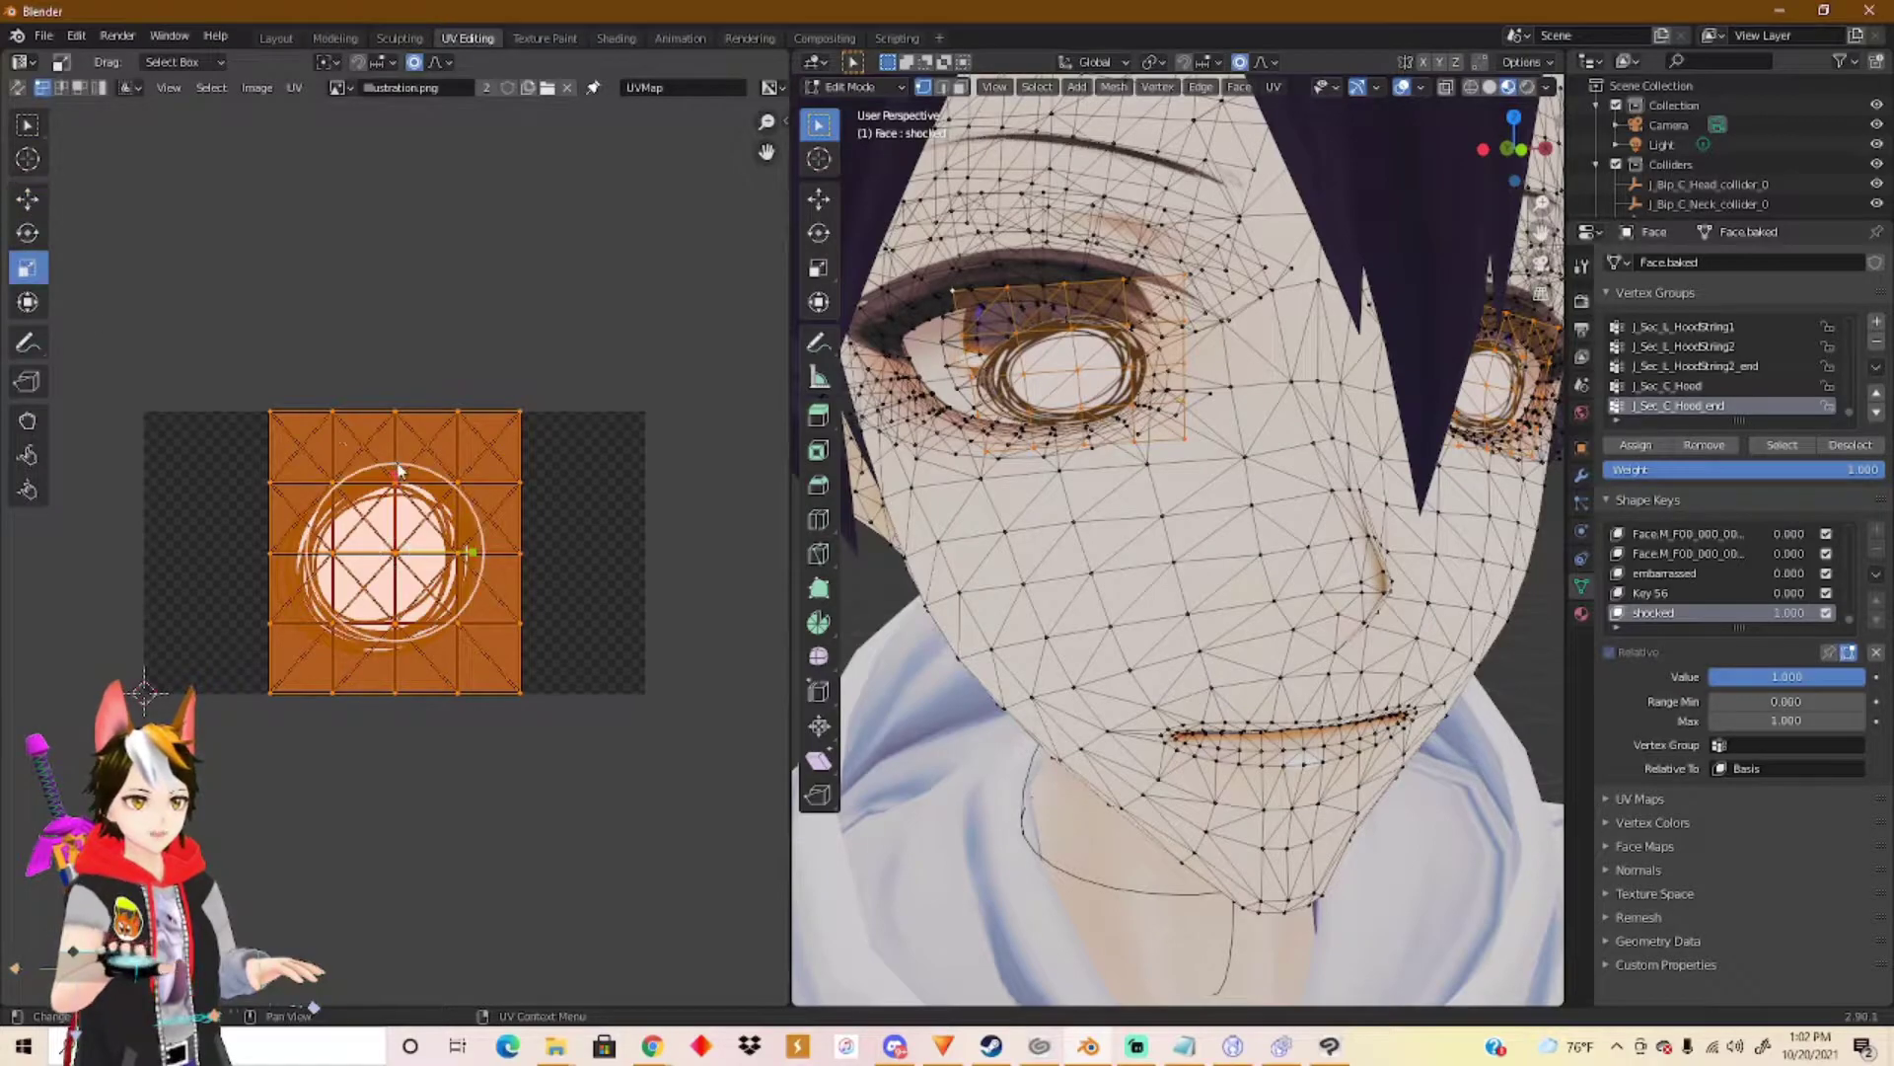
pyautogui.moveTo(399, 479); pyautogui.dragTo(480, 559)
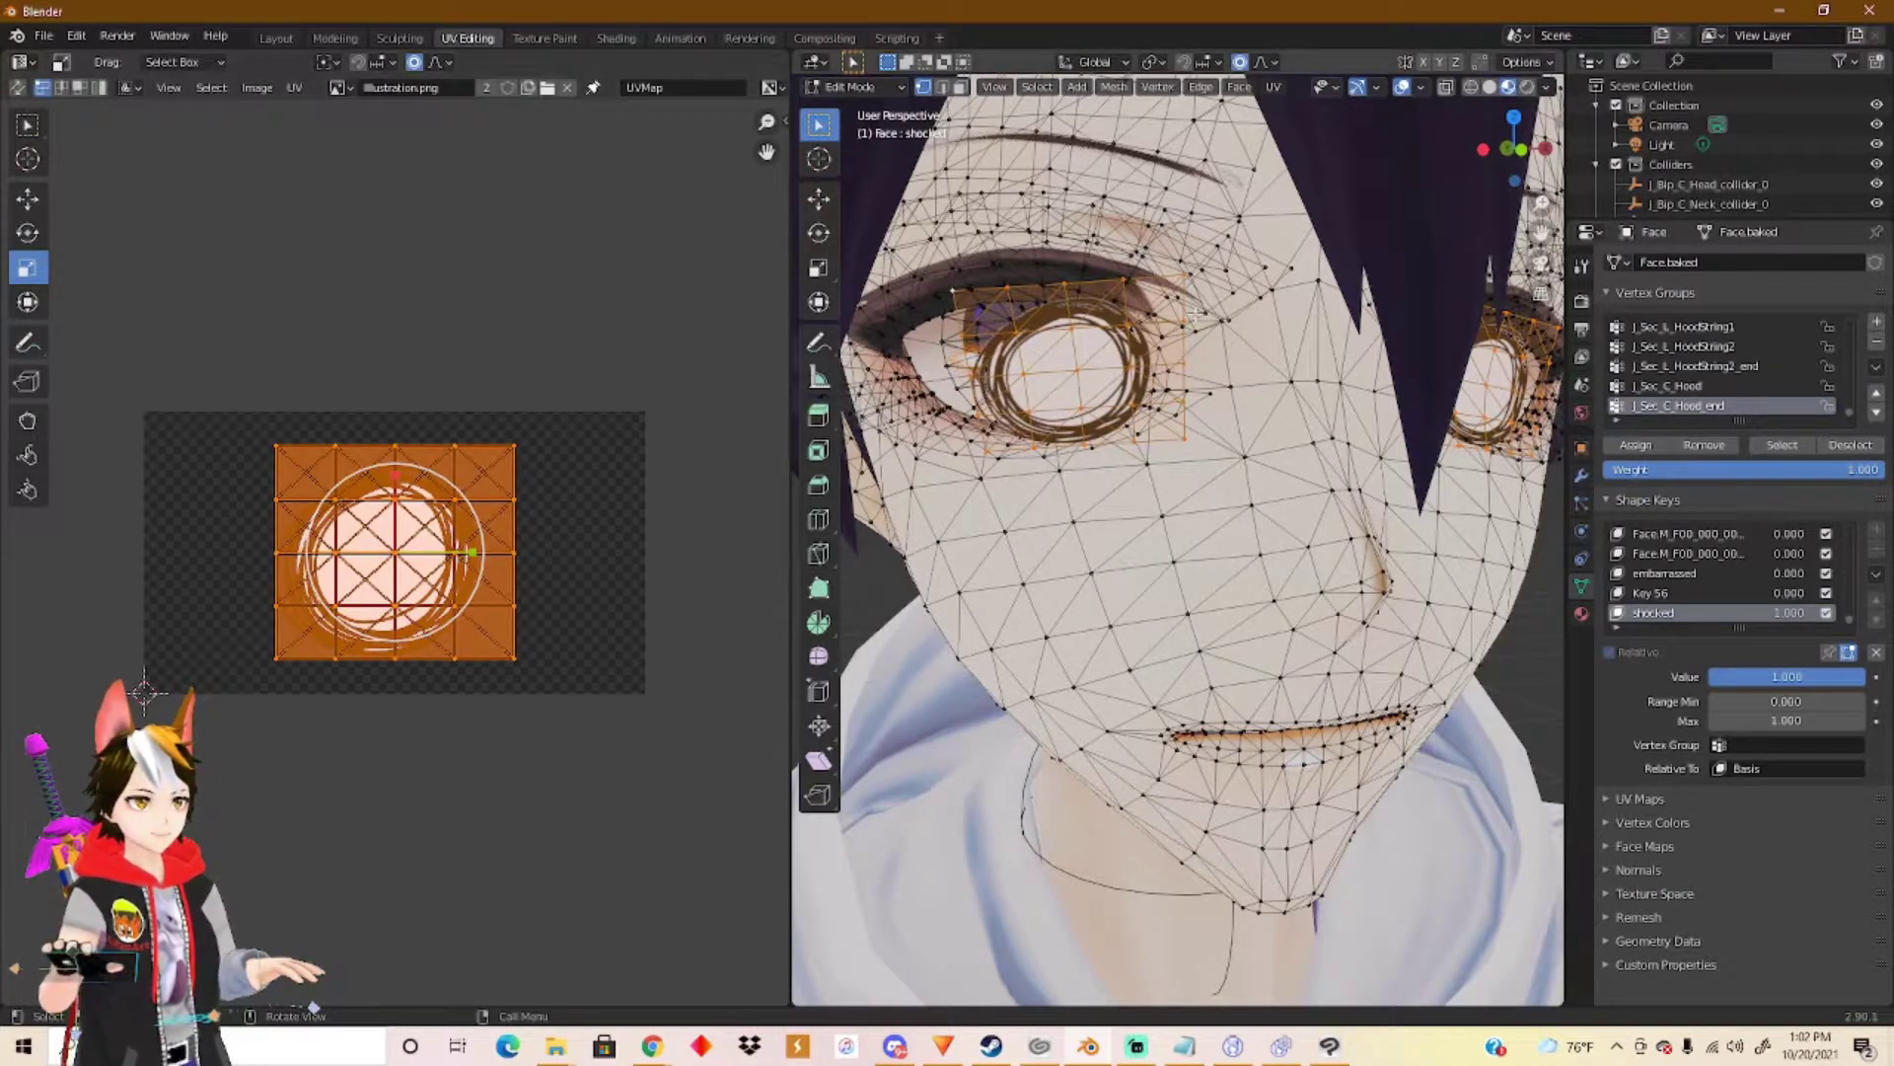
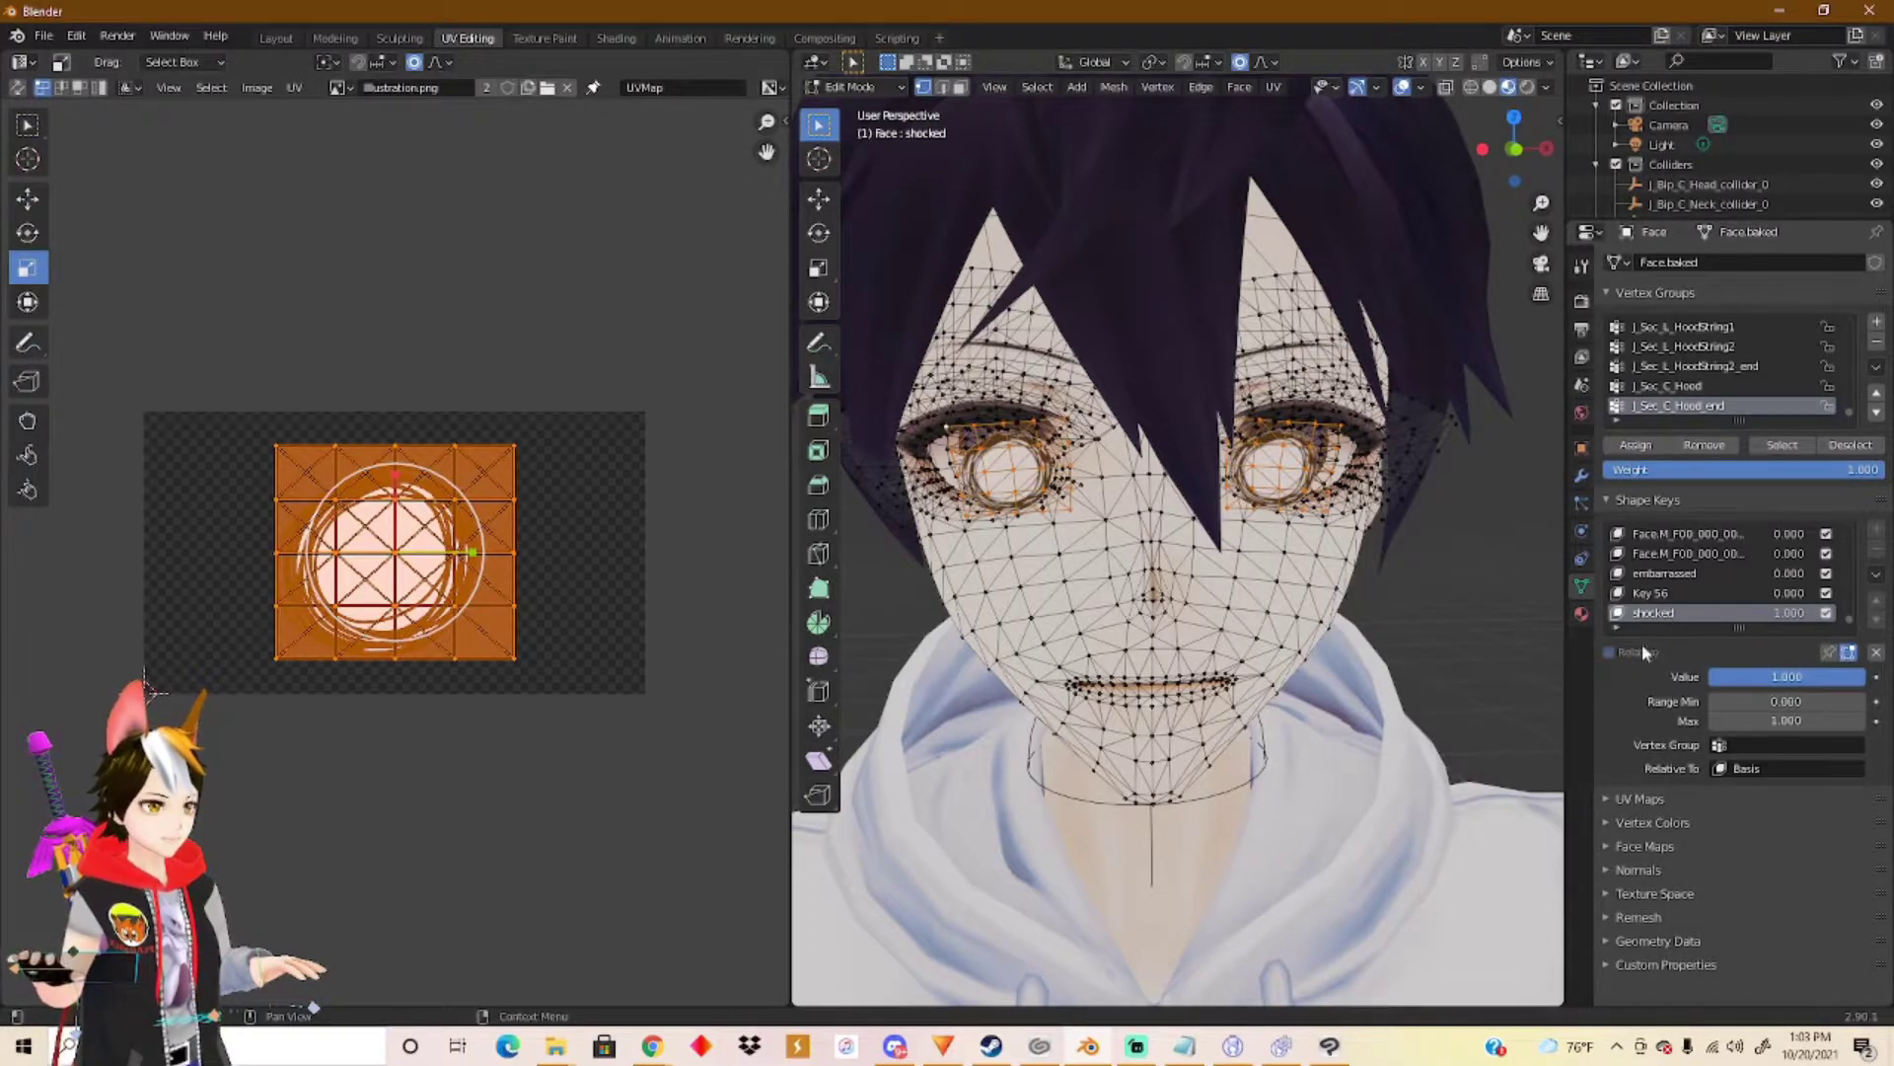
# Switch to the Layout workspace, enter Edit Mode on the face and hide the selected eye planes.
pyautogui.click(277, 38)
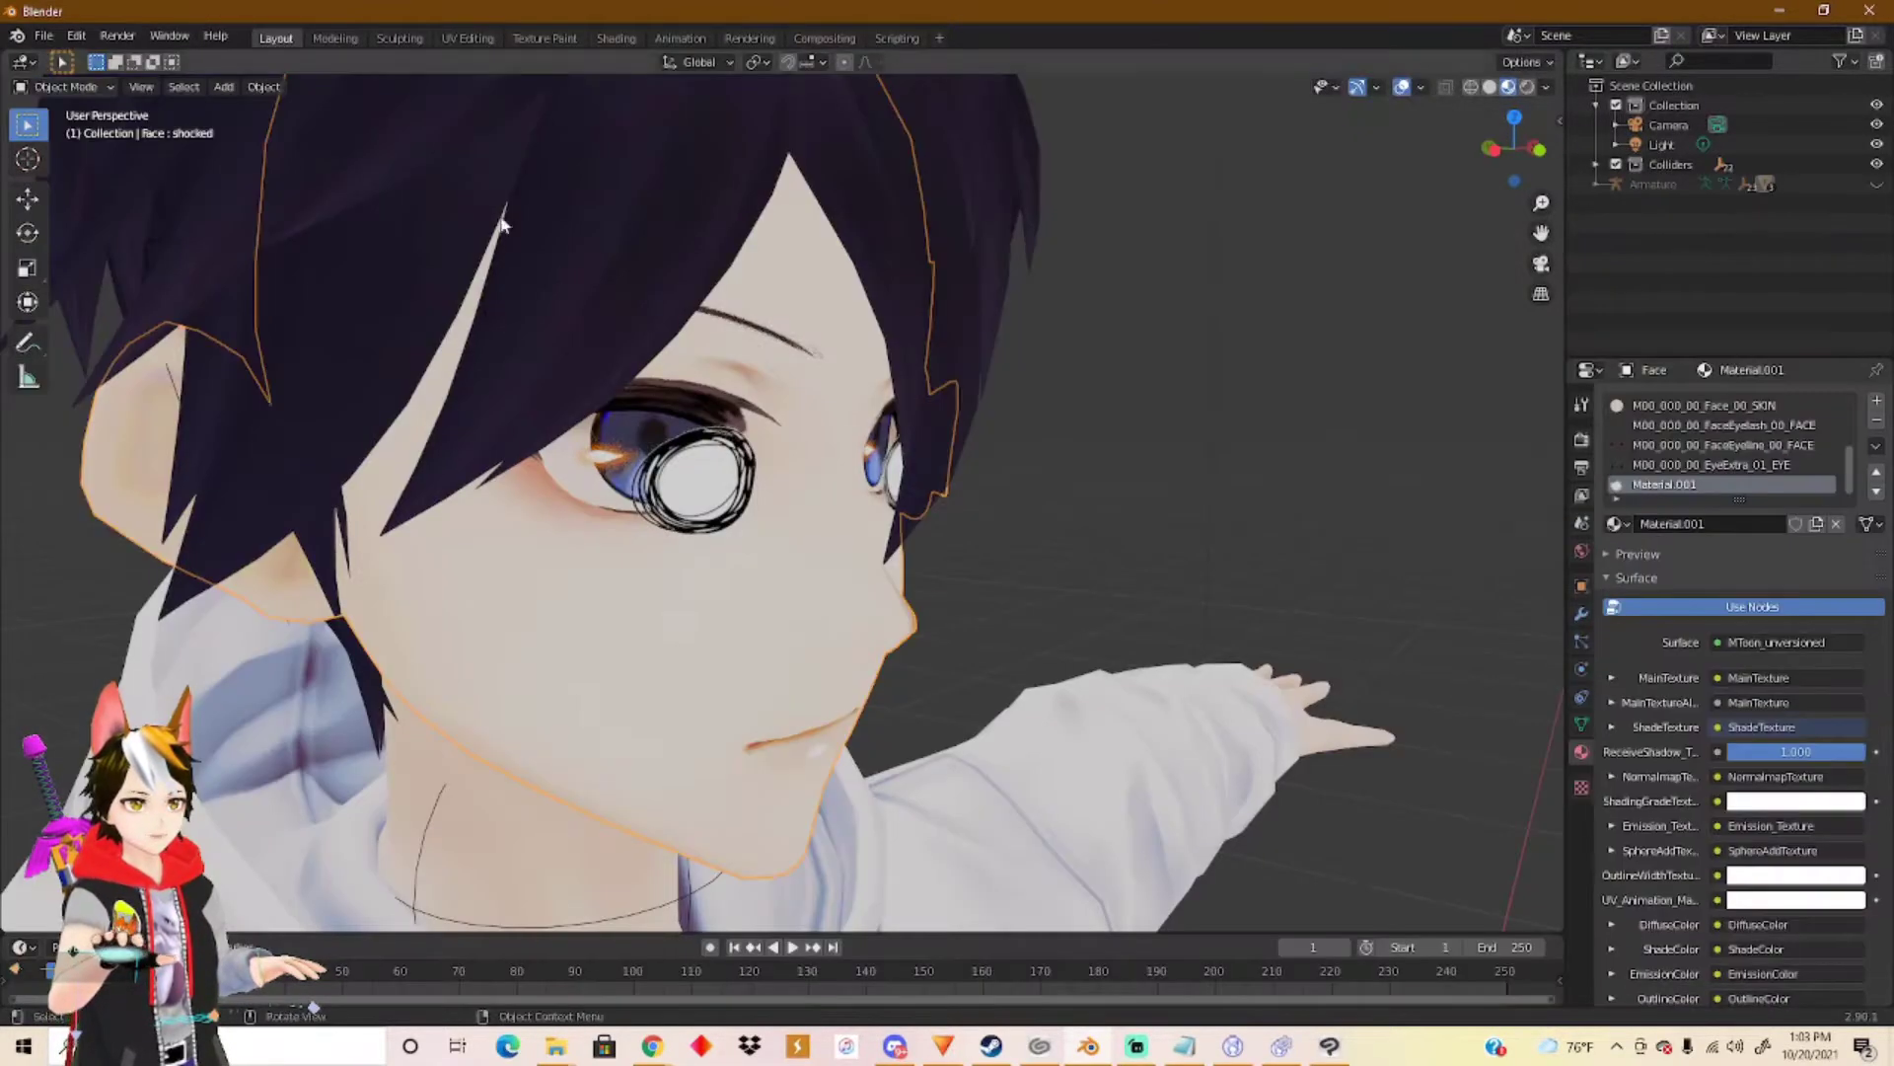
pyautogui.scroll(3, 766, 466)
pyautogui.moveTo(772, 460); pyautogui.dragTo(701, 478, button='middle')
pyautogui.press('Tab')
pyautogui.scroll(-2, 698, 469)
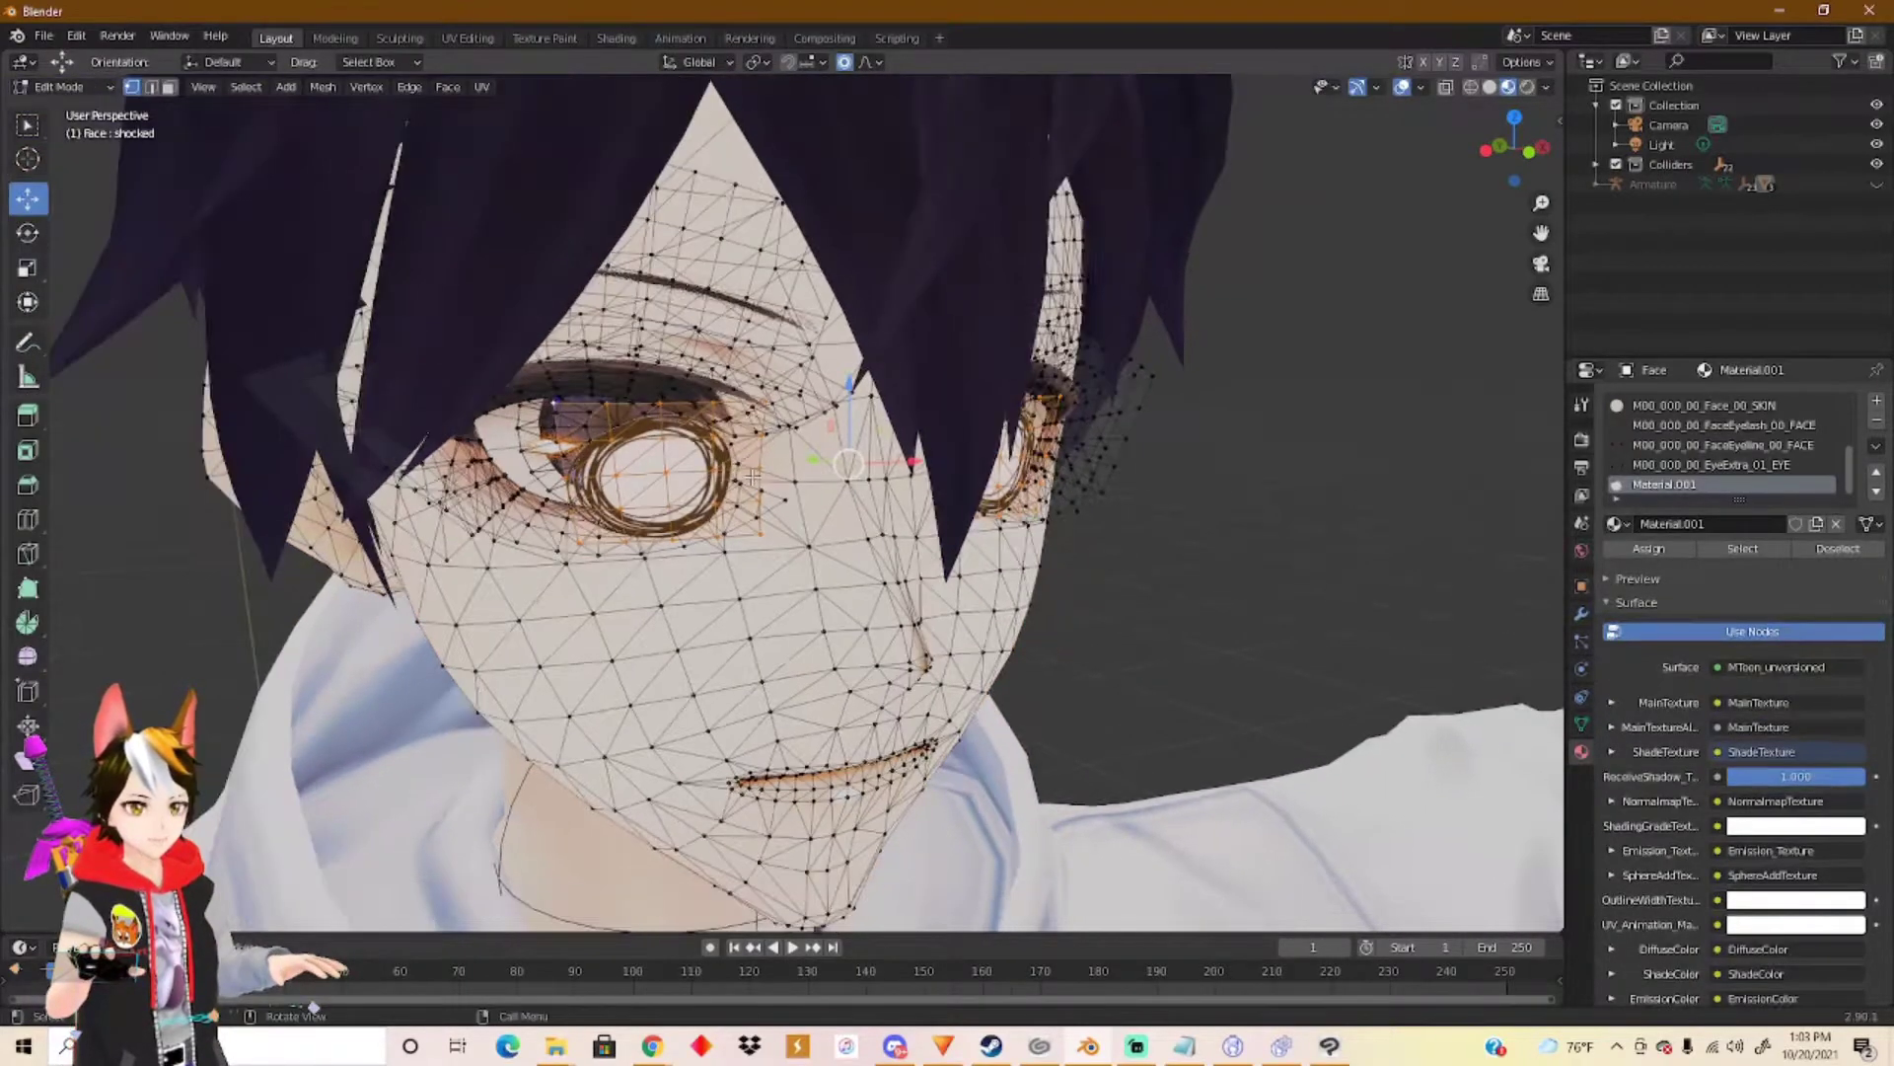
pyautogui.scroll(2, 767, 484)
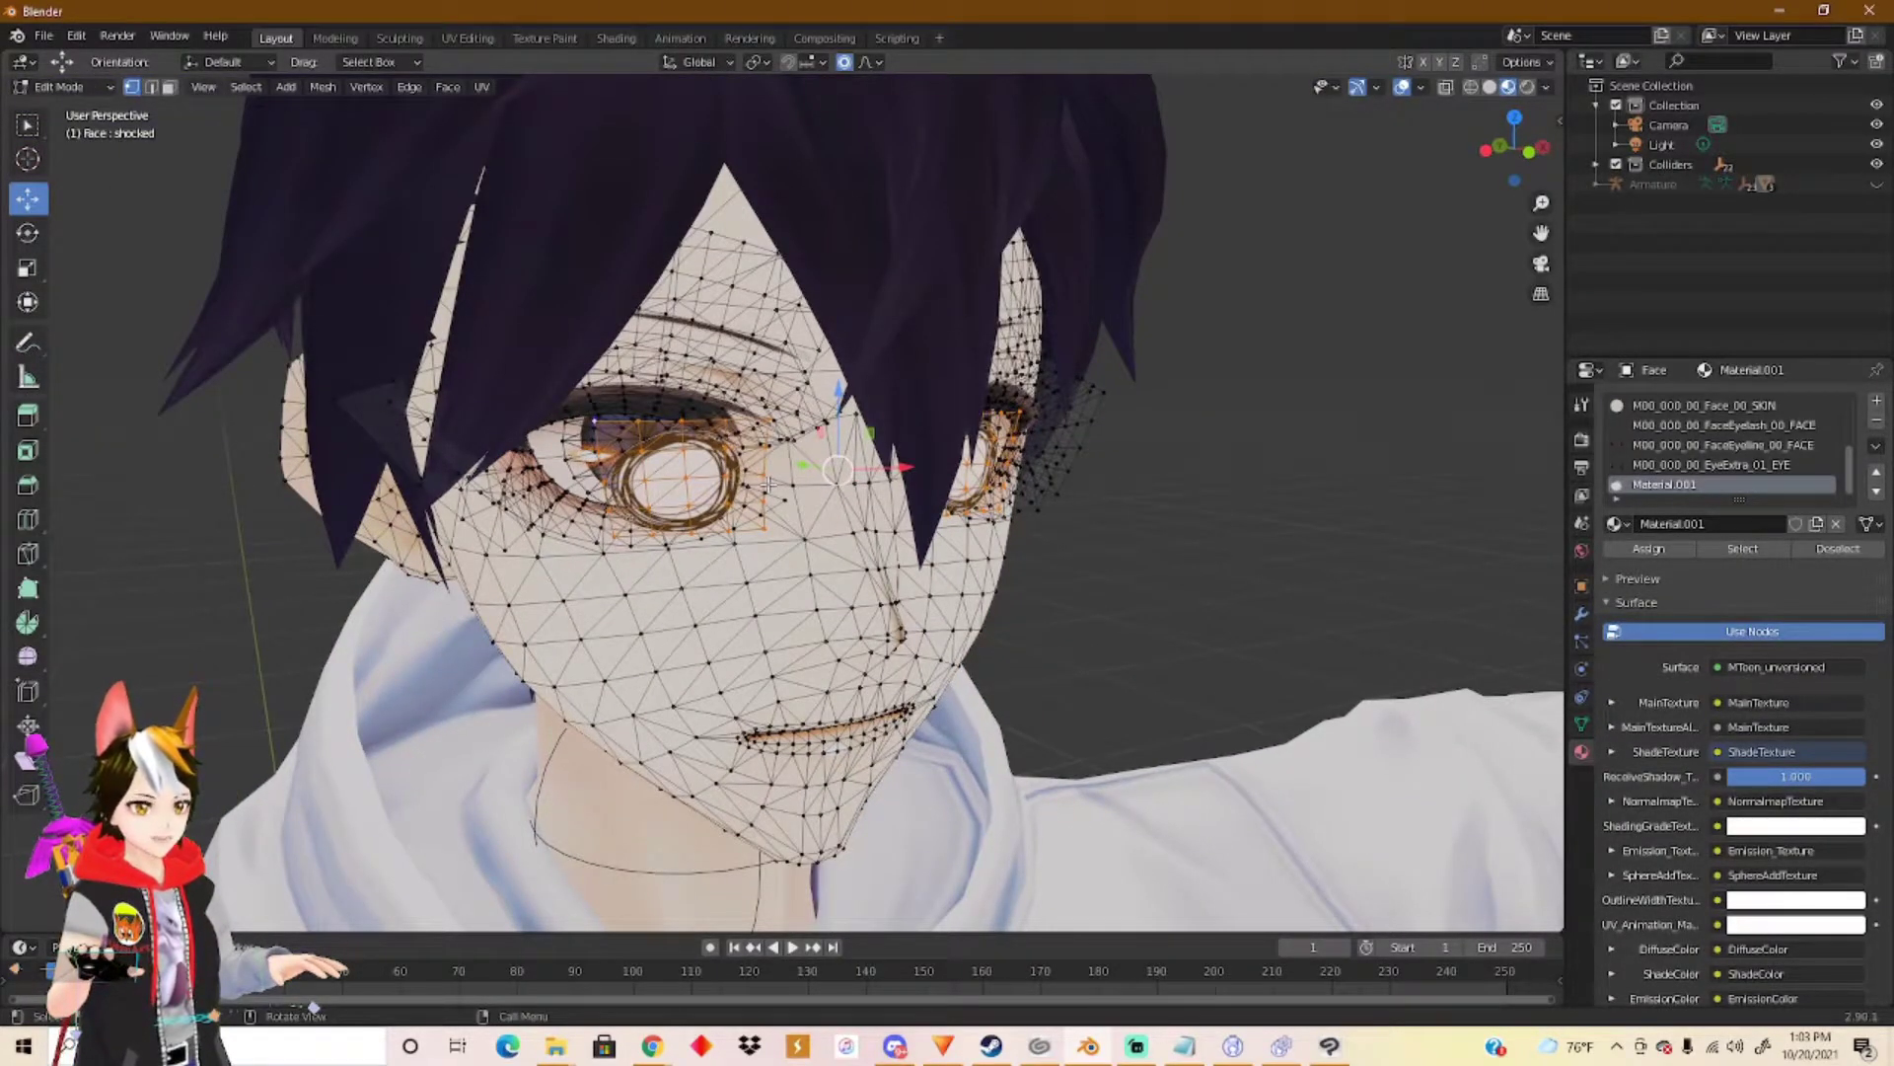
pyautogui.press('h')
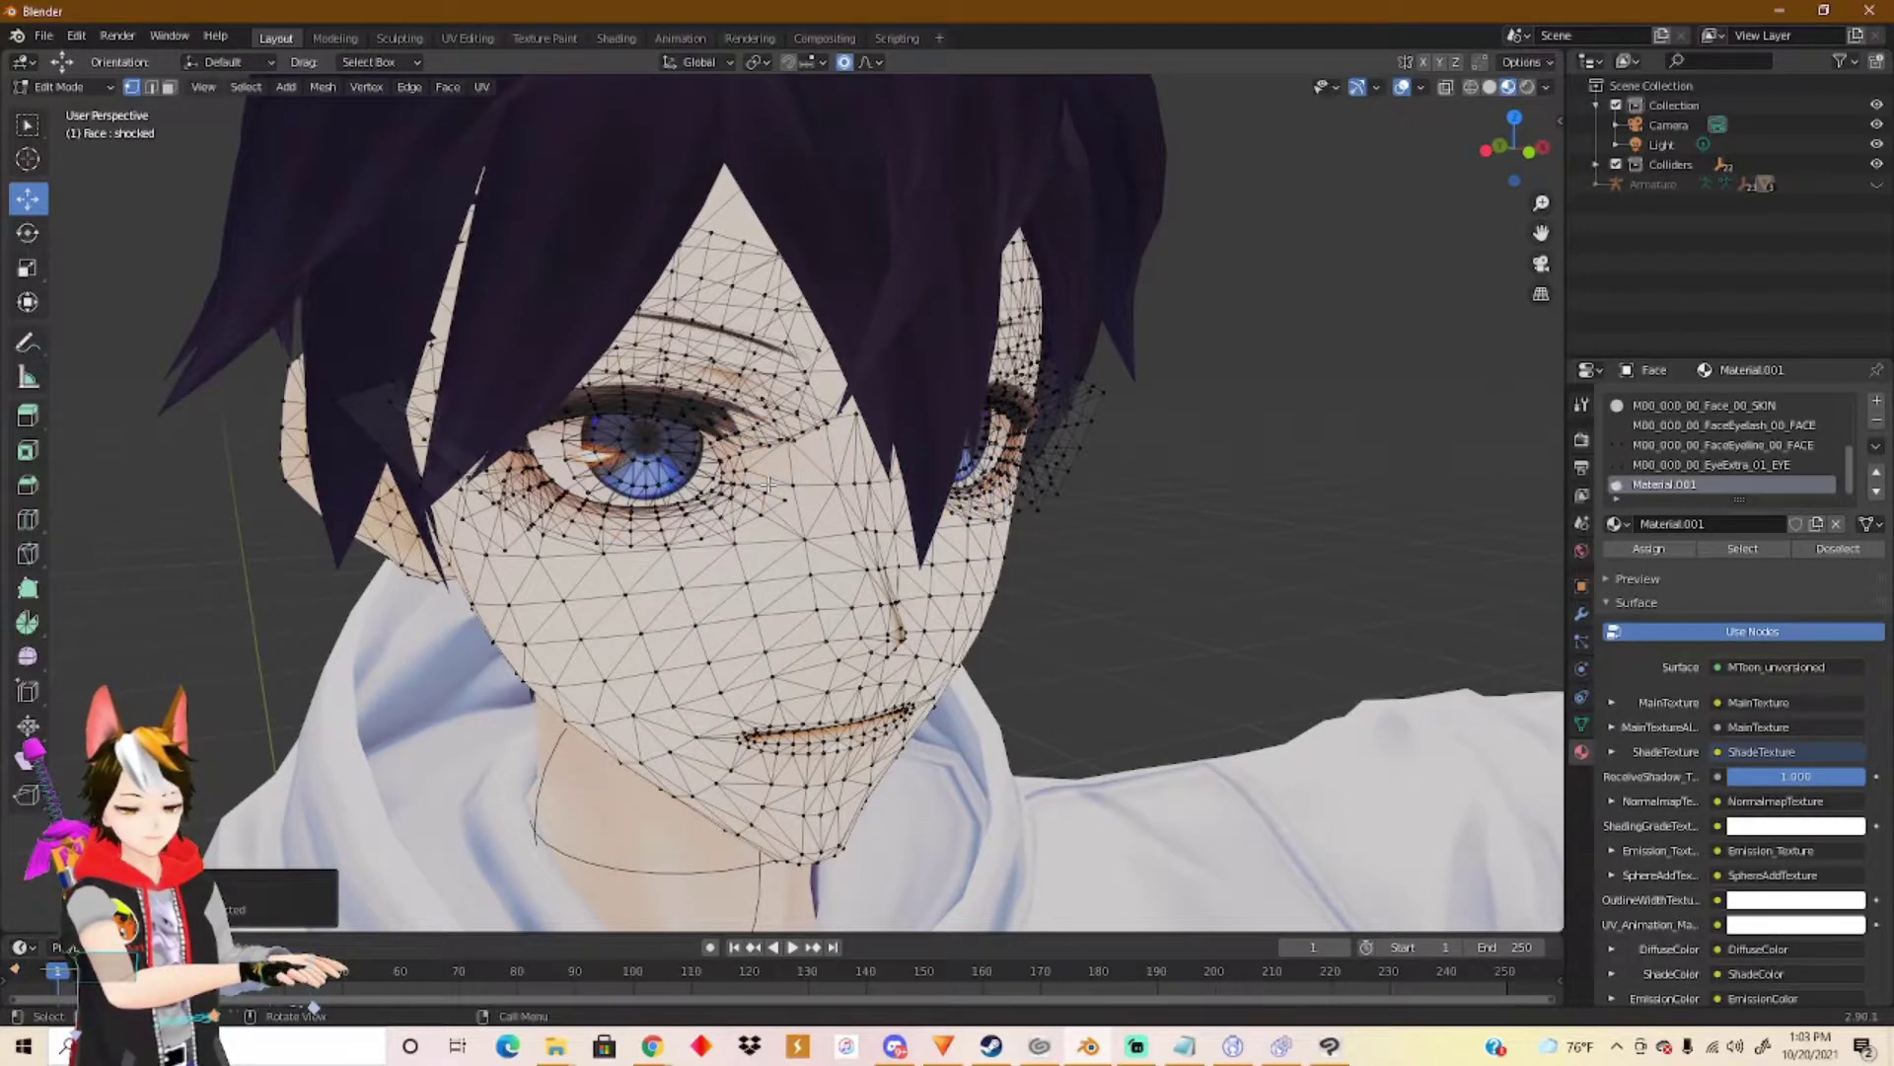
# Select the linked eyelash and eyelid meshes around both eyes.
pyautogui.moveTo(788, 512); pyautogui.dragTo(759, 508, button='middle')
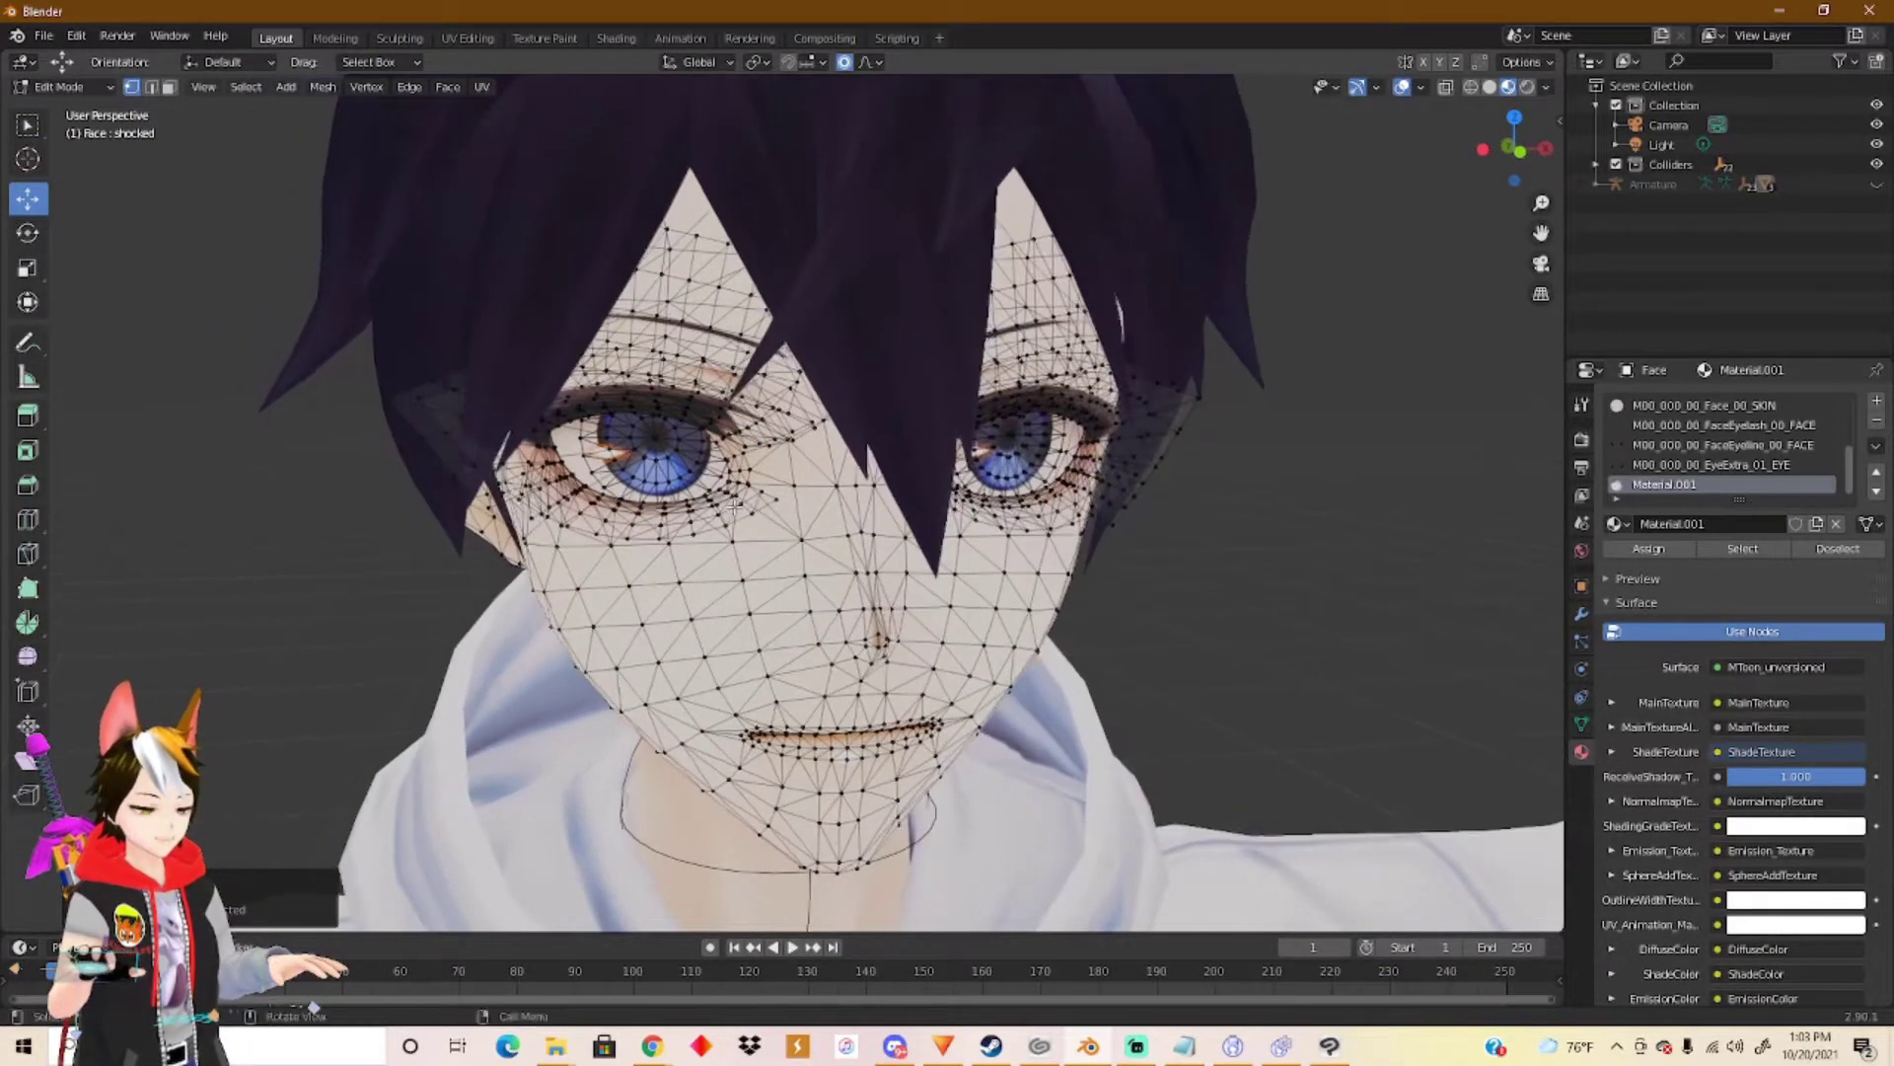
pyautogui.scroll(2, 759, 508)
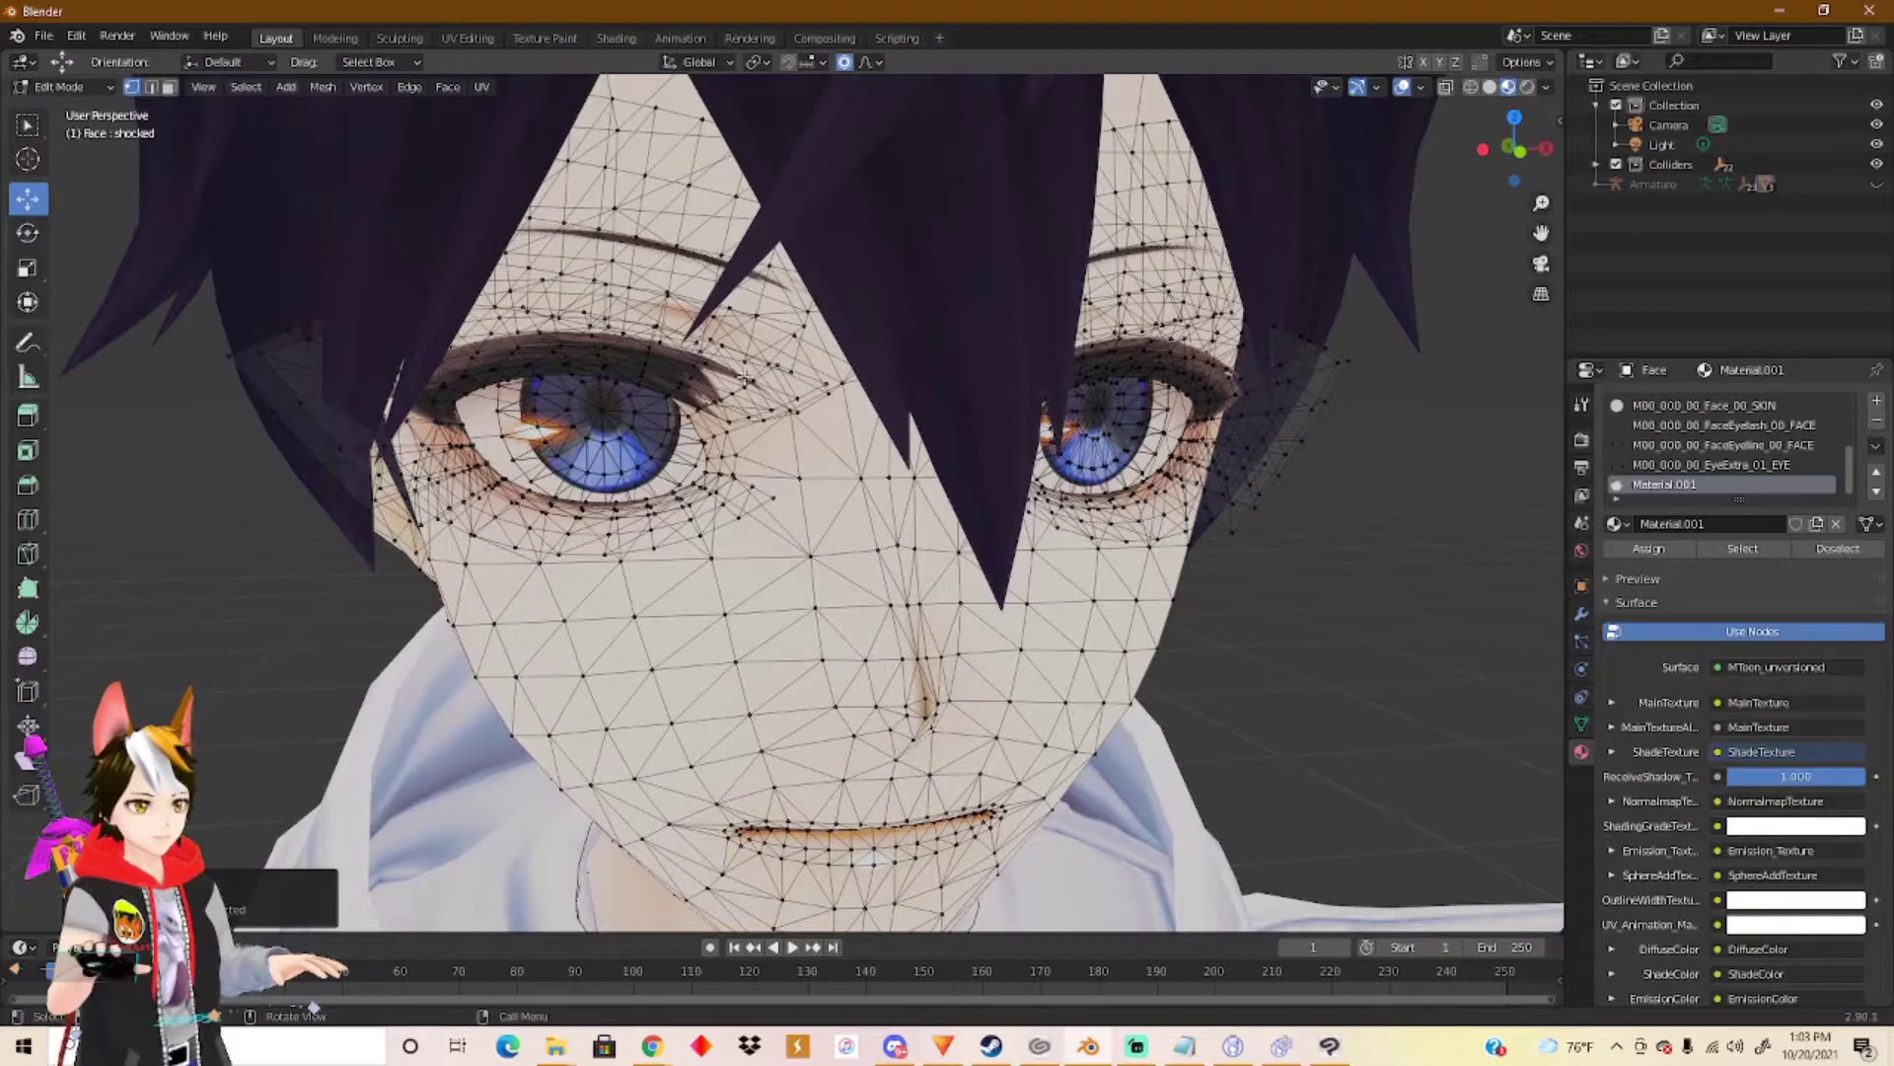
pyautogui.moveTo(743, 379); pyautogui.dragTo(789, 494, button='middle')
pyautogui.click(760, 501)
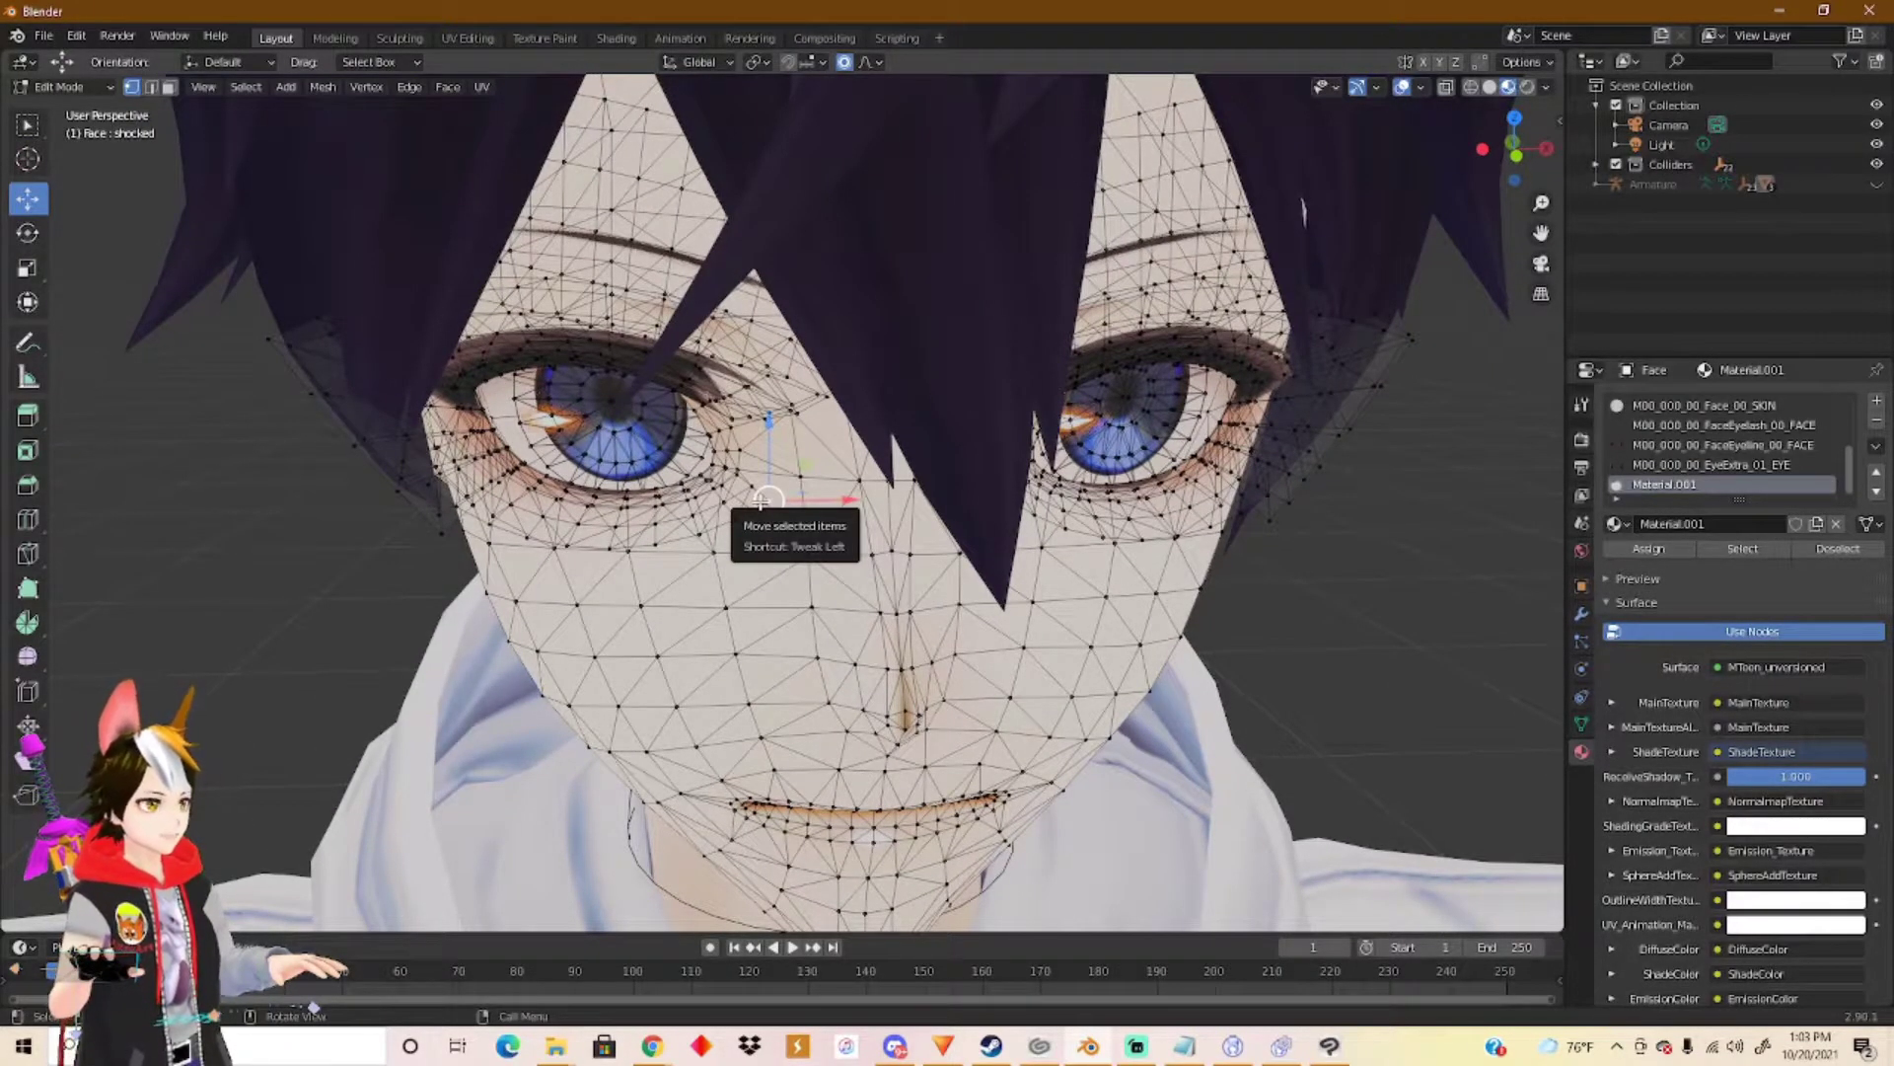
pyautogui.moveTo(765, 500); pyautogui.dragTo(553, 414, button='middle')
pyautogui.press('l')
pyautogui.press('l')
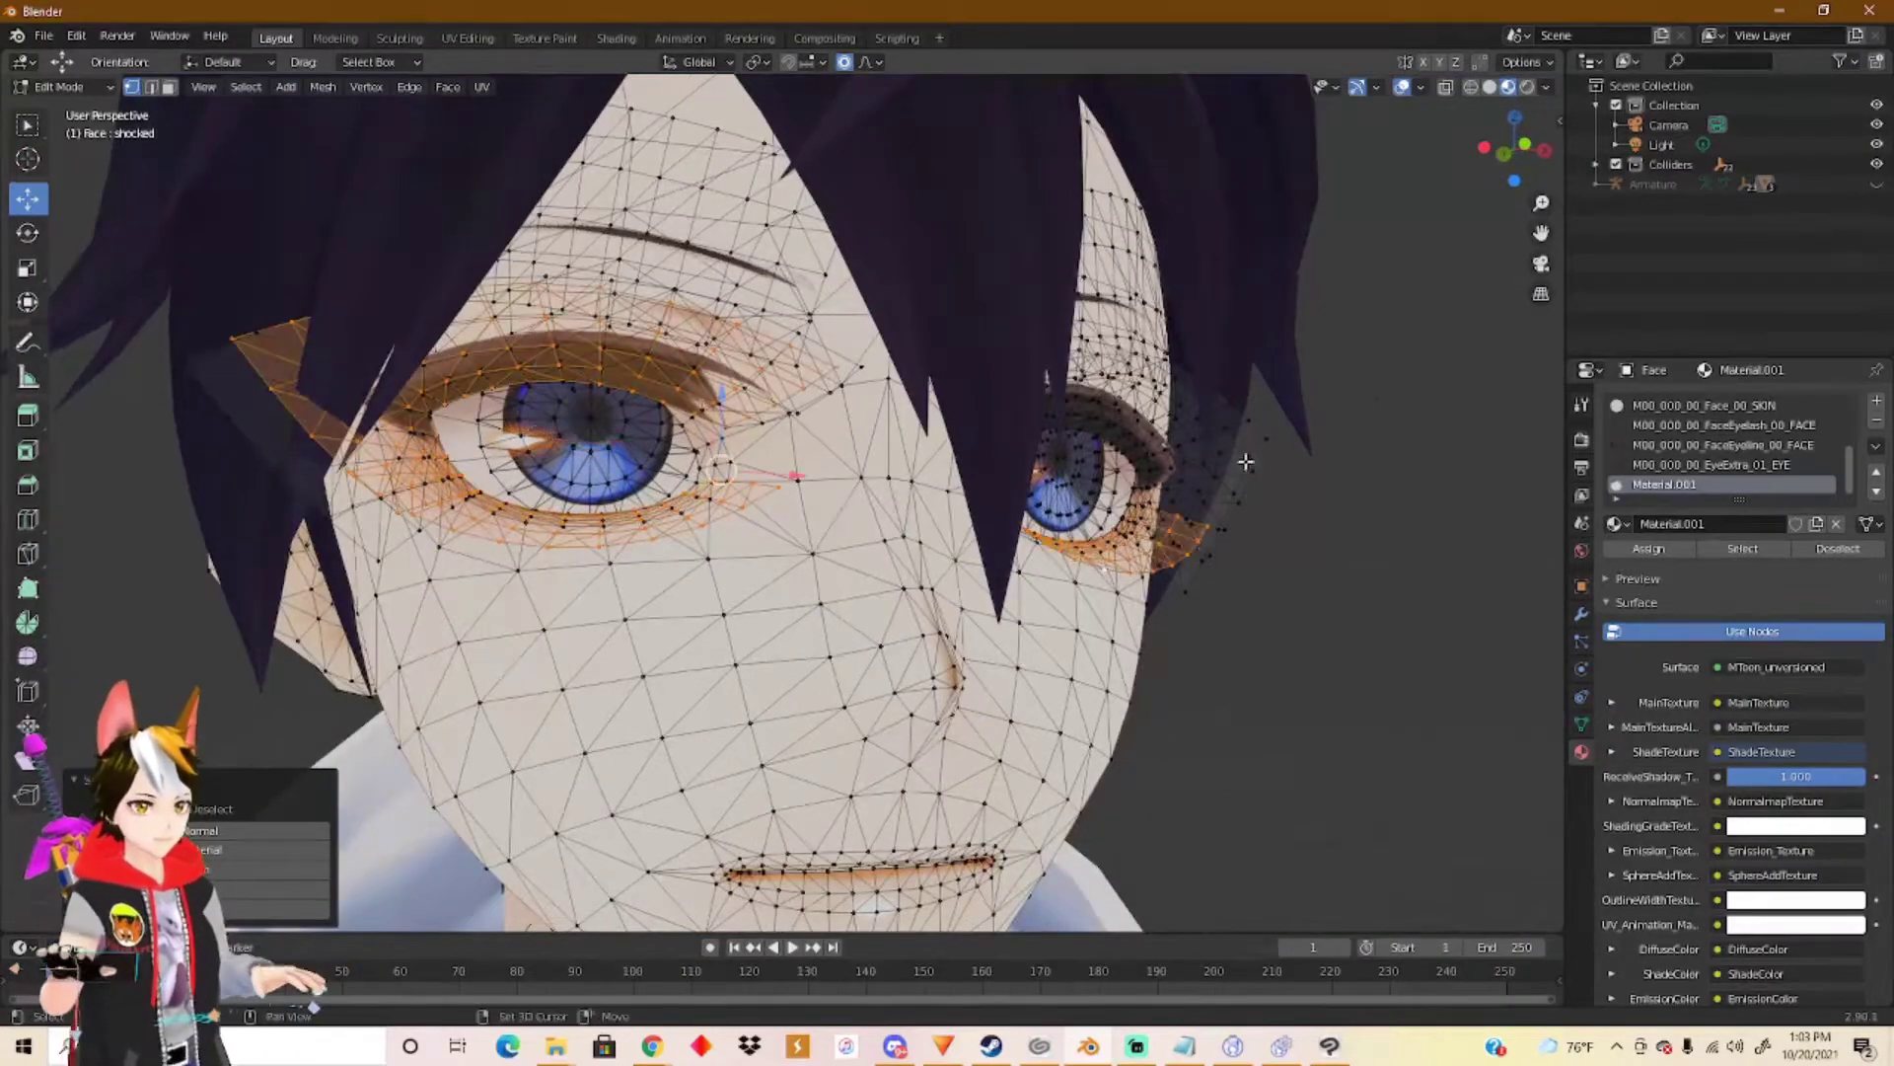
pyautogui.press('l')
pyautogui.press('l')
pyautogui.moveTo(240, 416); pyautogui.dragTo(935, 454, button='middle')
# Turn on X-ray for the face mesh and try to add the linked iris geometry to the selection.
pyautogui.scroll(3, 935, 454)
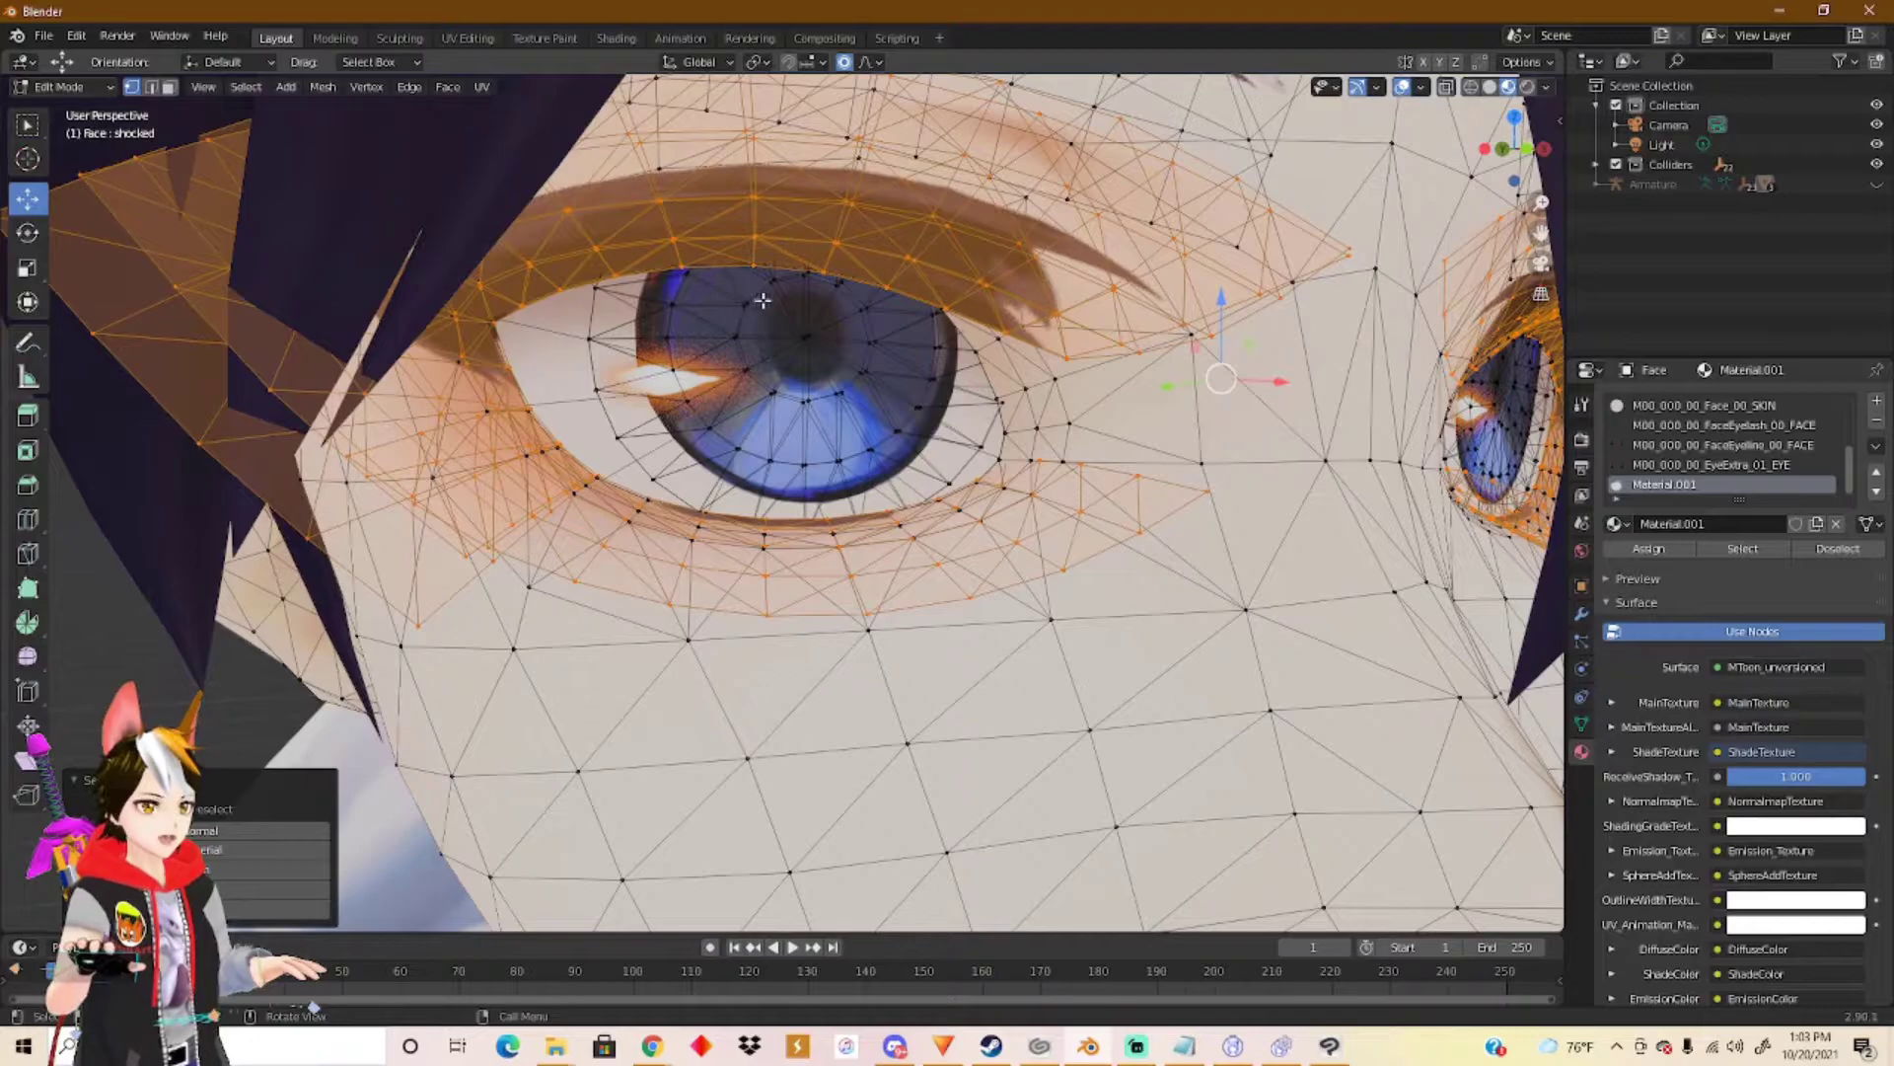
pyautogui.scroll(3, 801, 354)
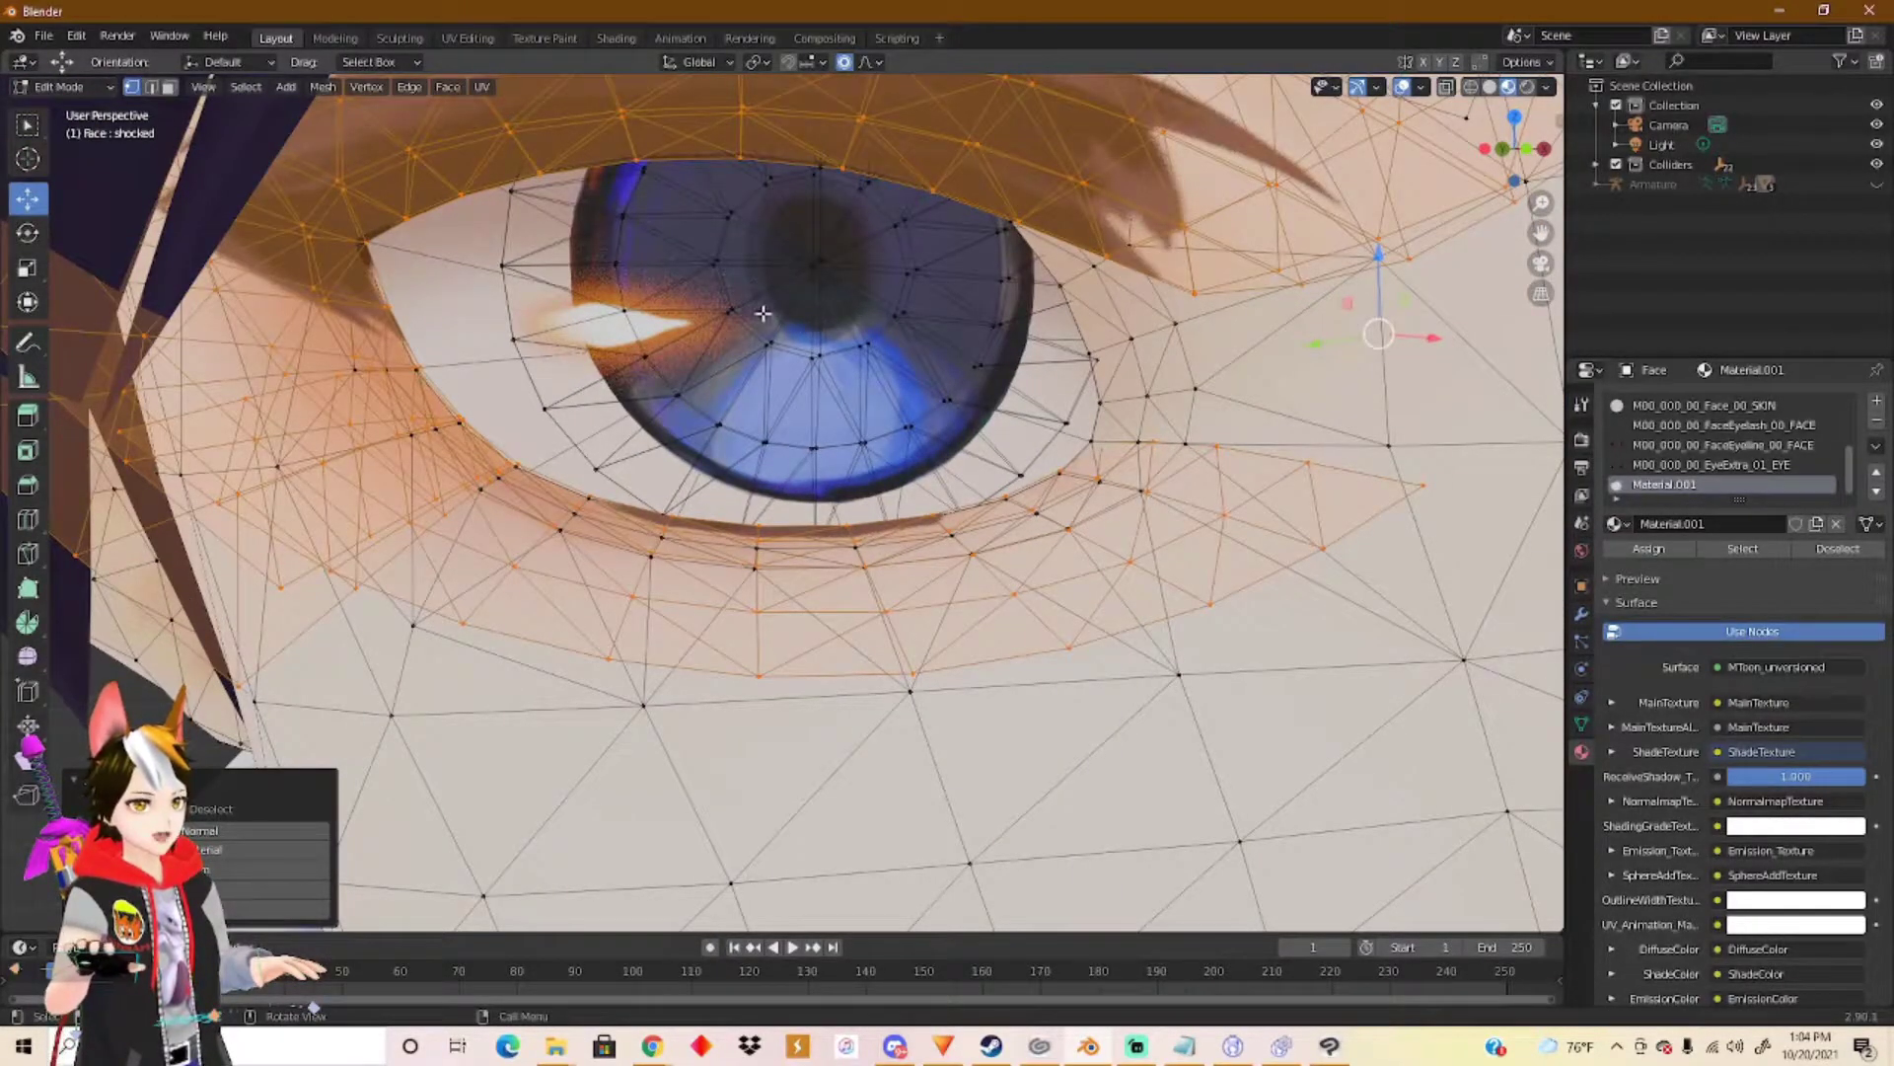
pyautogui.moveTo(766, 313); pyautogui.dragTo(832, 357, button='middle')
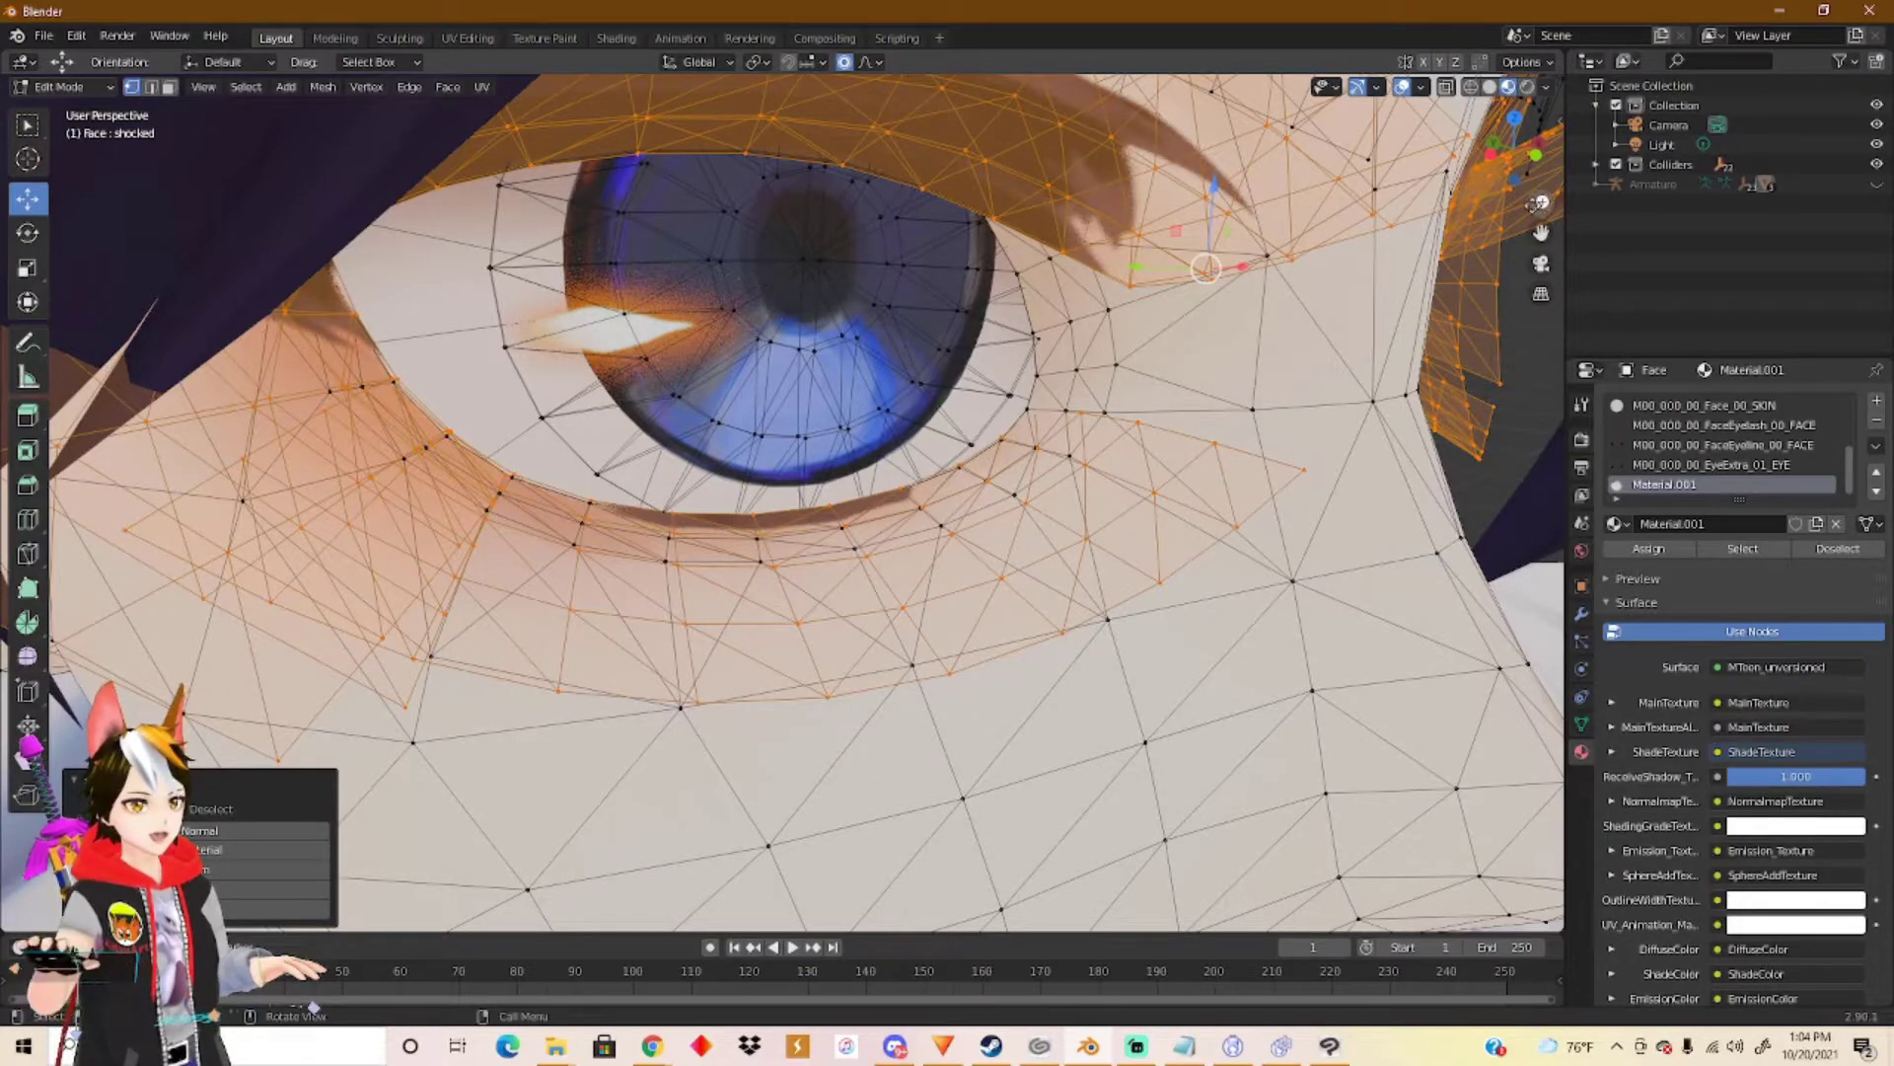
pyautogui.click(1446, 88)
pyautogui.moveTo(802, 272); pyautogui.dragTo(822, 275, button='middle')
pyautogui.scroll(2, 823, 275)
pyautogui.keyDown('shift'); pyautogui.moveTo(804, 364); pyautogui.dragTo(698, 366, button='middle'); pyautogui.keyUp('shift')
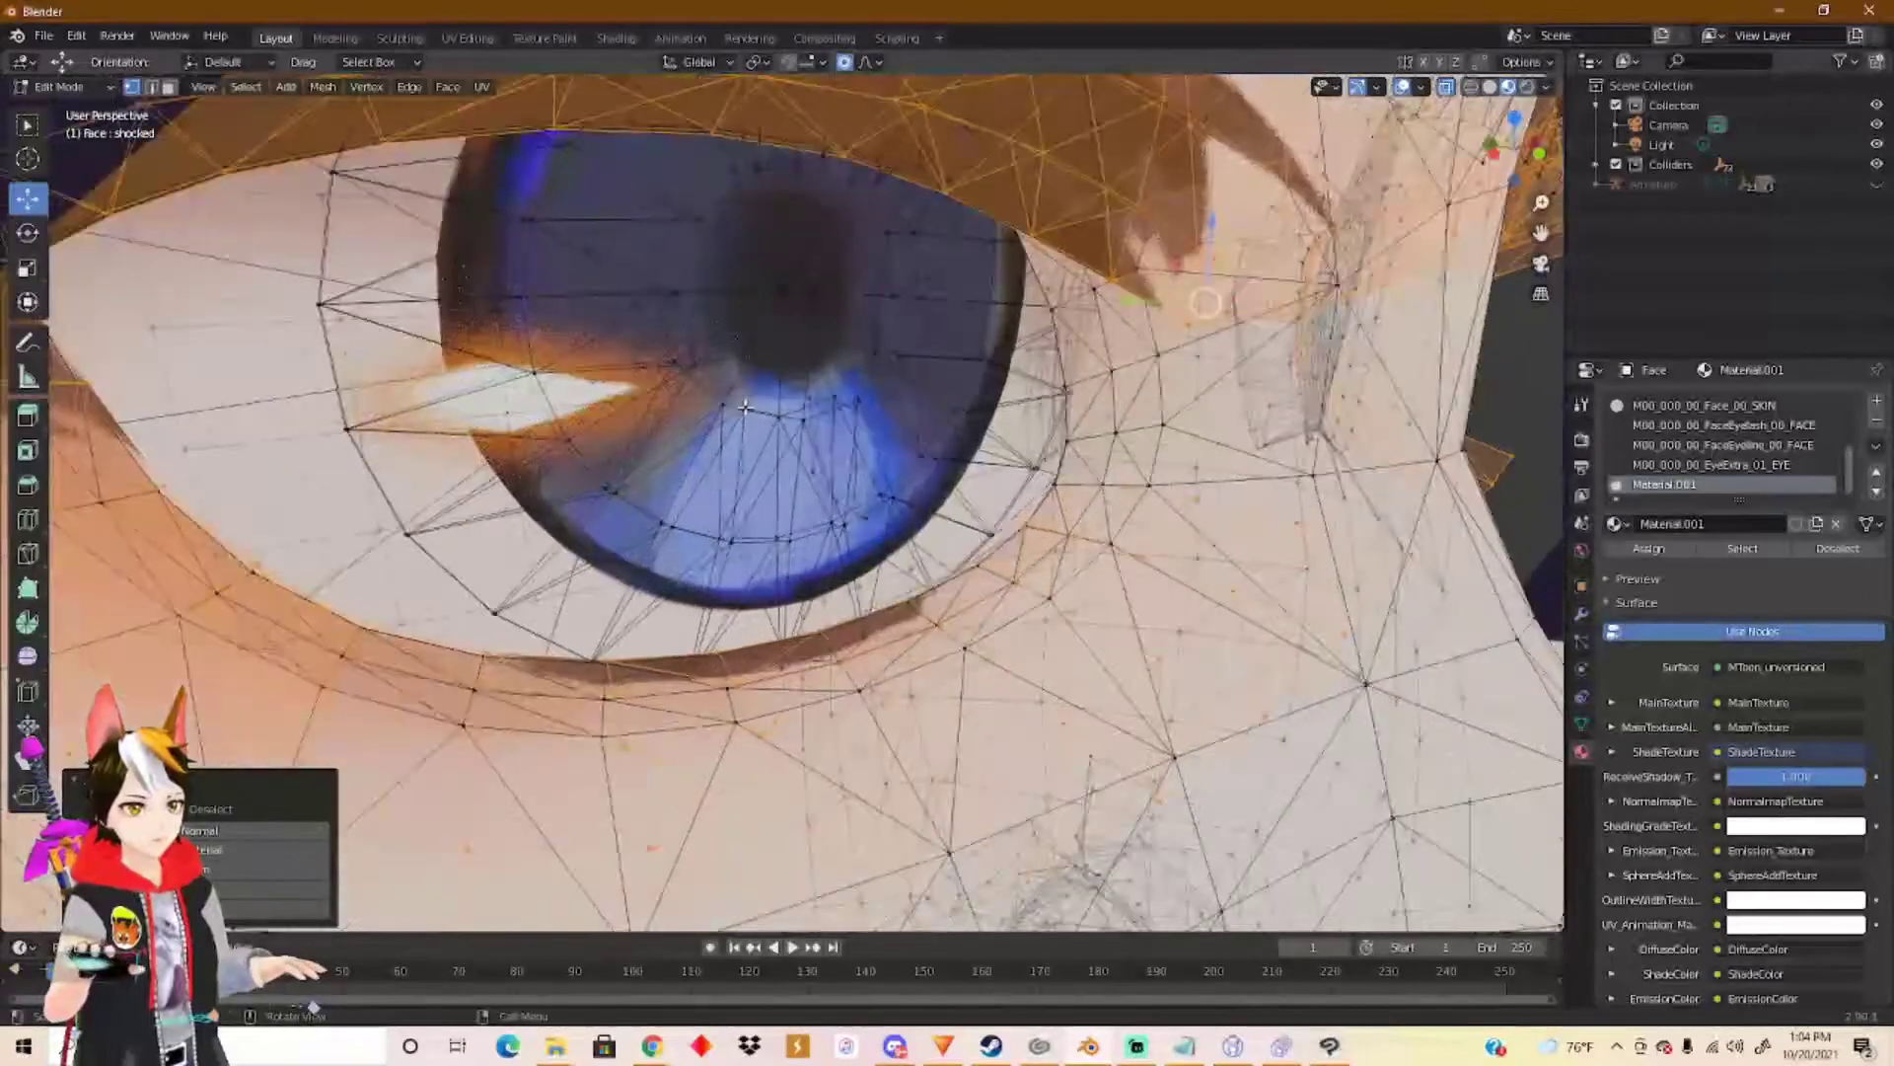
pyautogui.keyDown('shift'); pyautogui.click(697, 366); pyautogui.keyUp('shift')
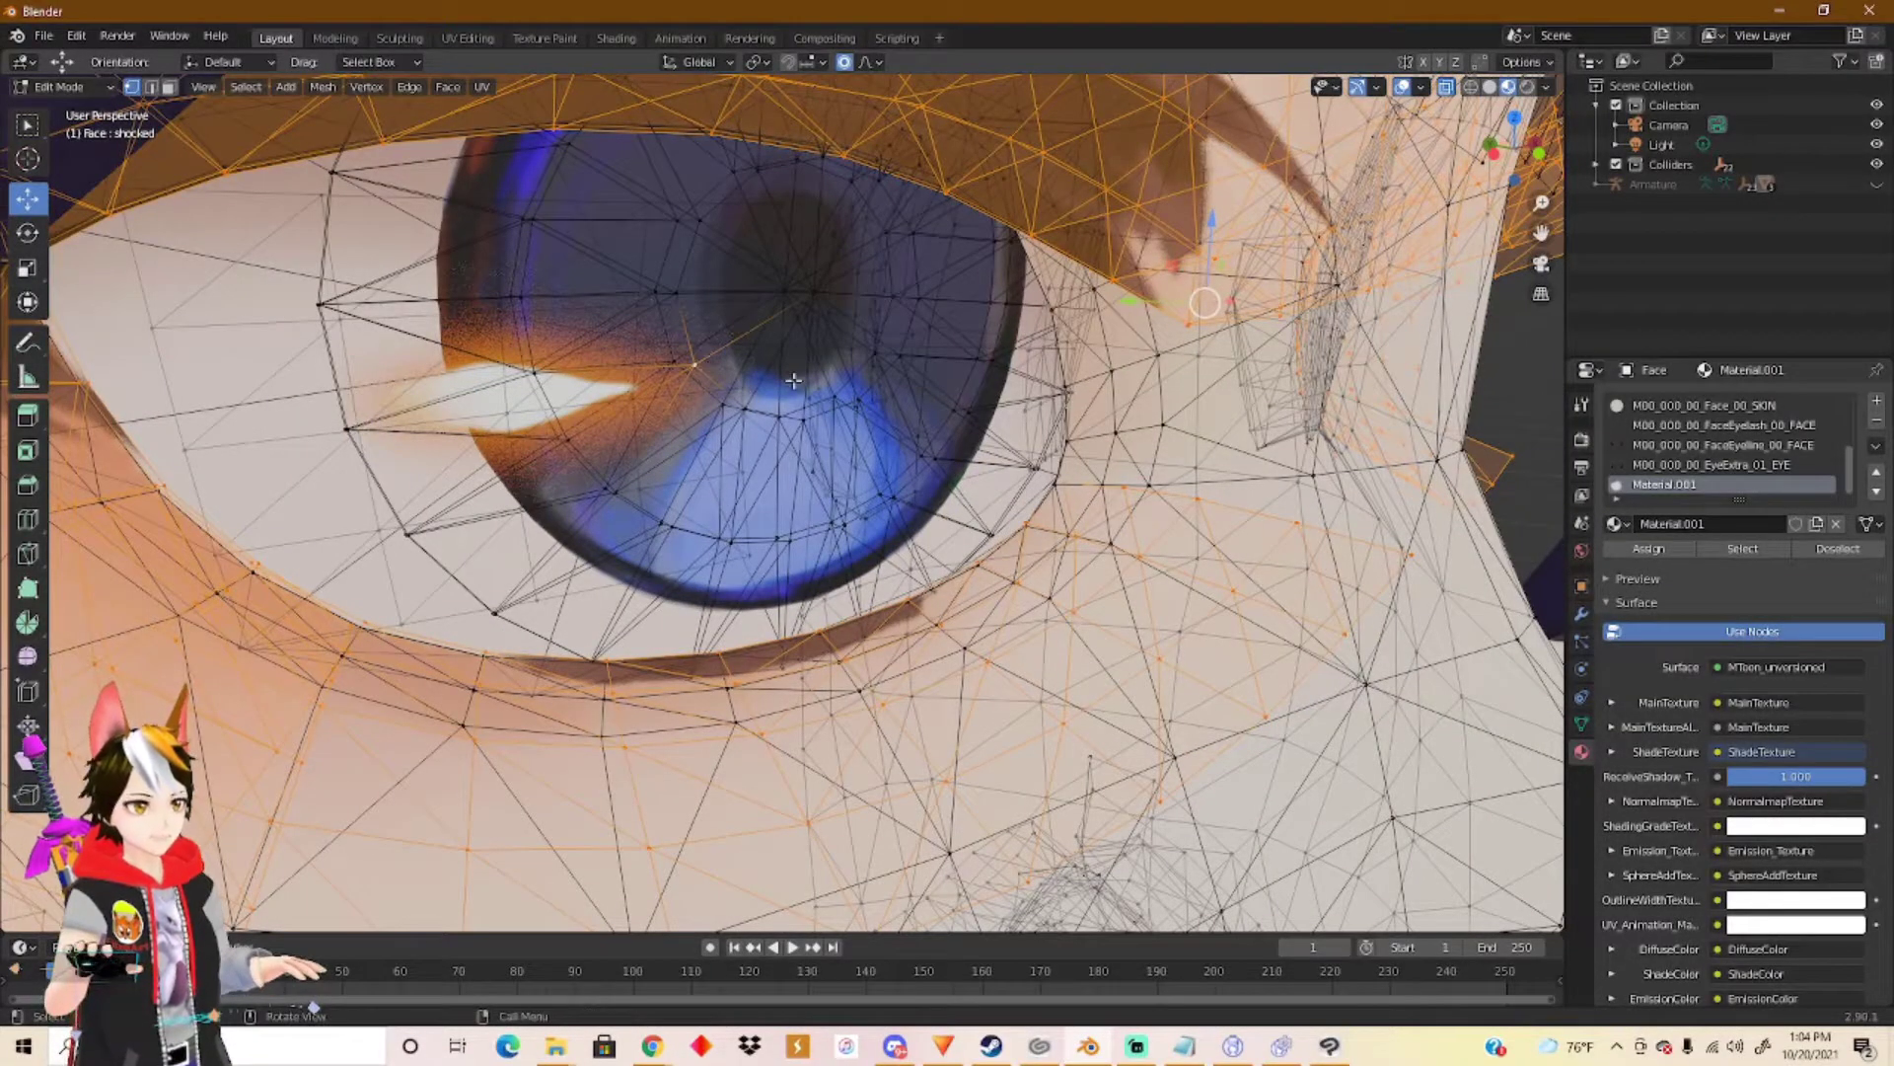
pyautogui.press('l')
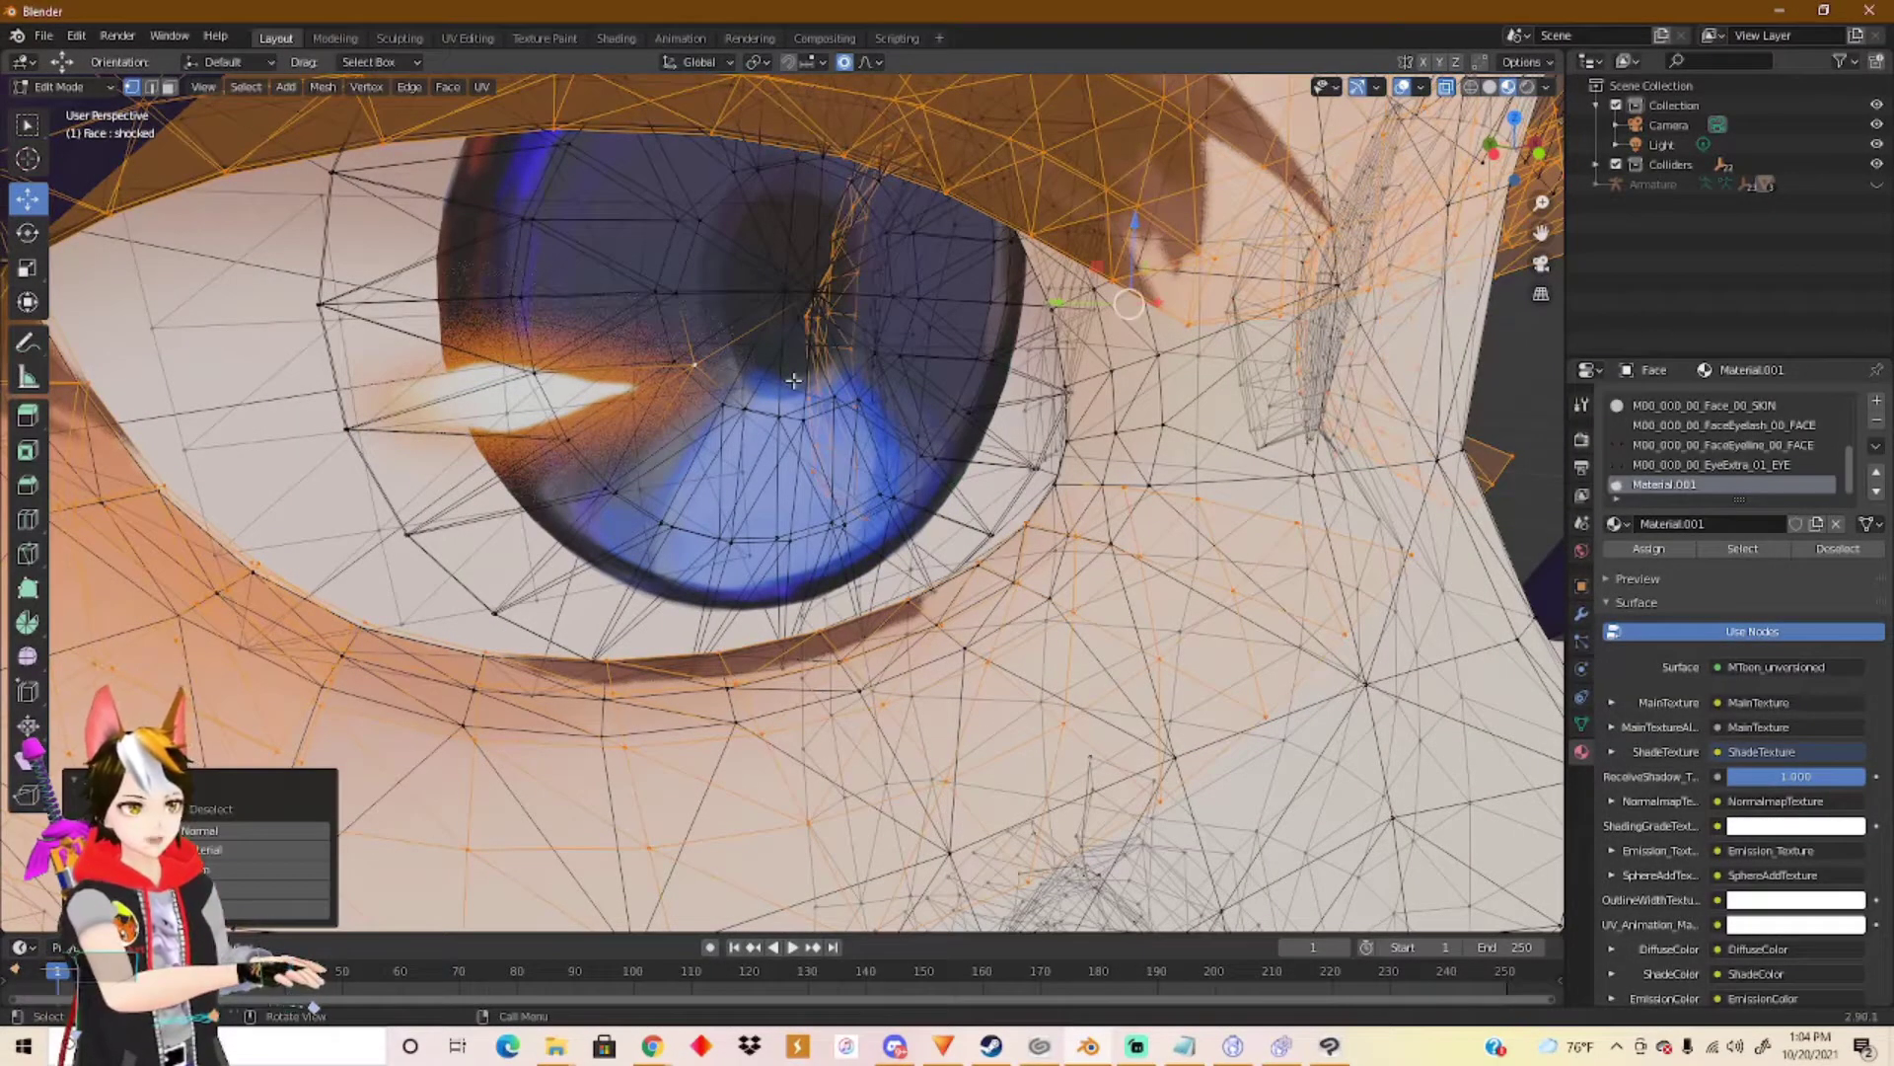
pyautogui.hotkey('ctrl', 'z')
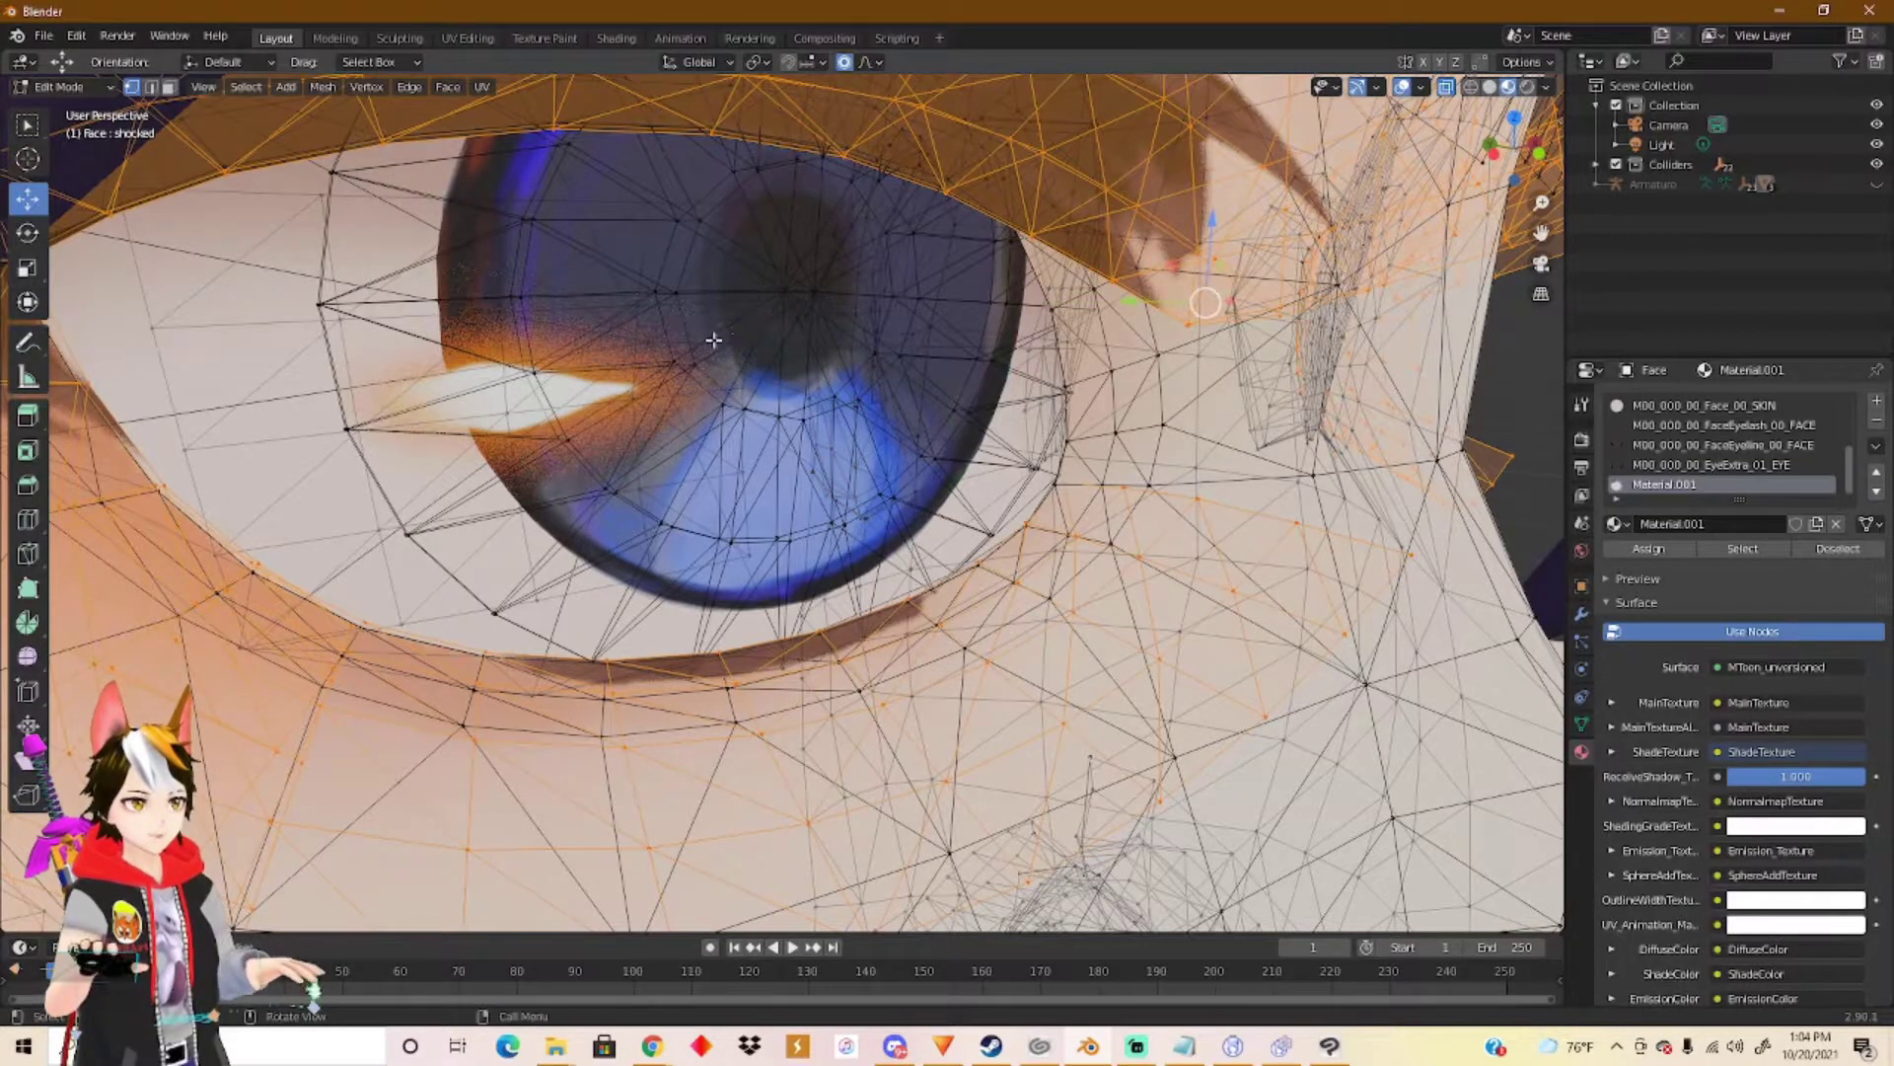
# Add the eye's linked iris and pupil meshes to the selection, leaving out the face skin.
pyautogui.moveTo(714, 339); pyautogui.dragTo(730, 362, button='middle')
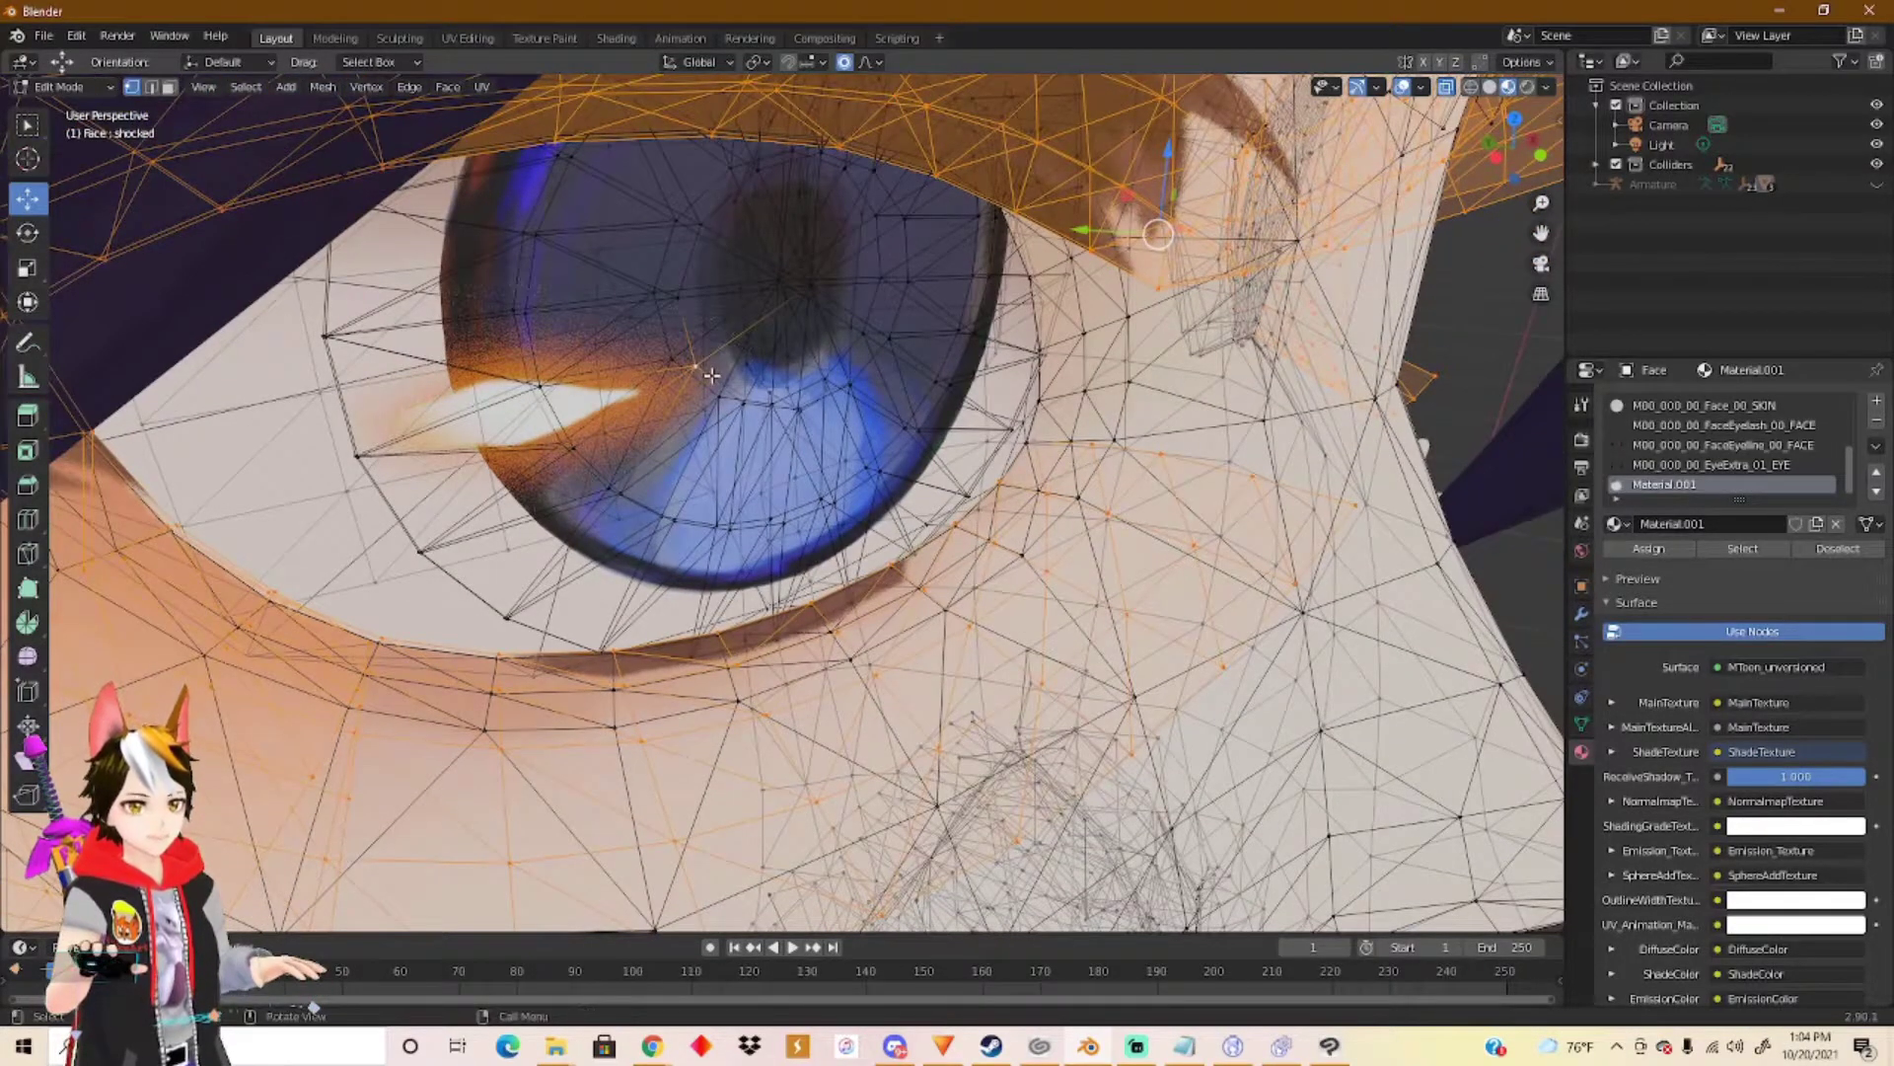
pyautogui.press('l')
pyautogui.moveTo(701, 341); pyautogui.dragTo(713, 241, button='middle')
pyautogui.keyDown('shift'); pyautogui.click(708, 222); pyautogui.keyUp('shift')
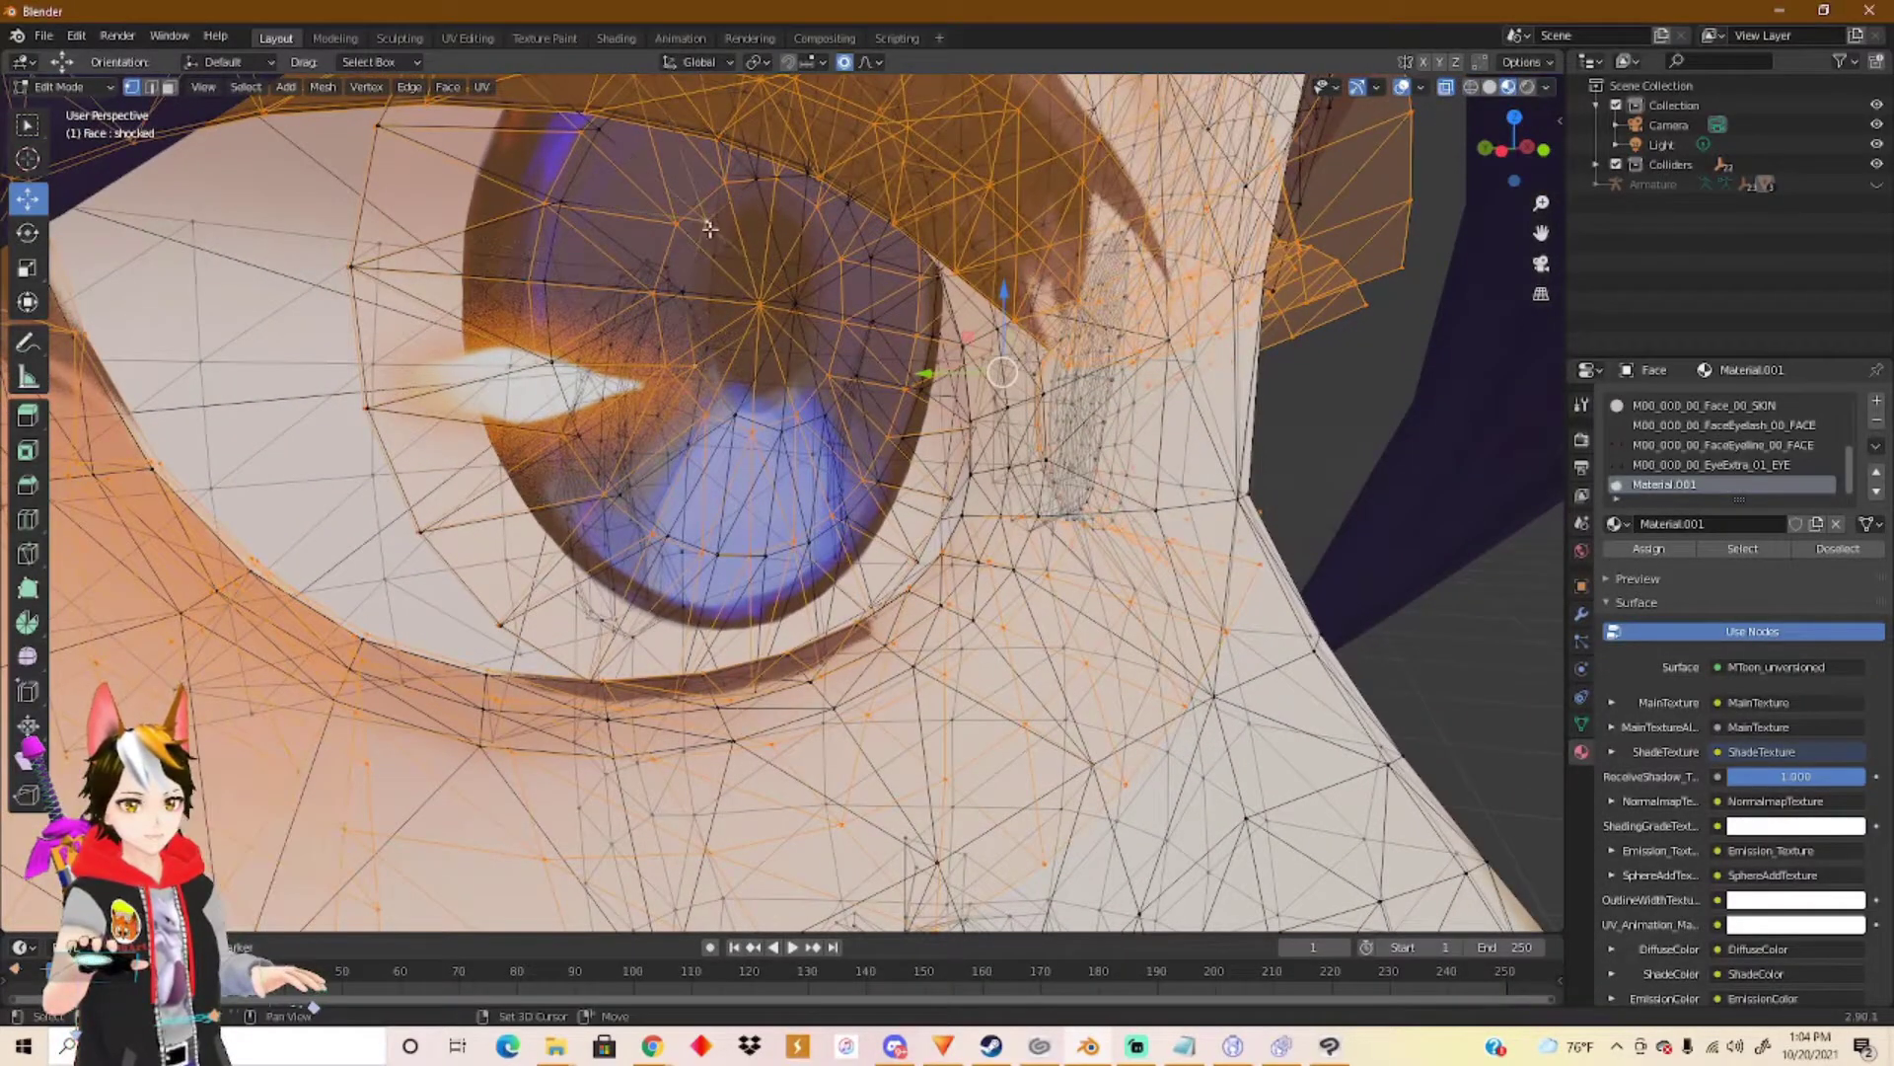
pyautogui.press('l')
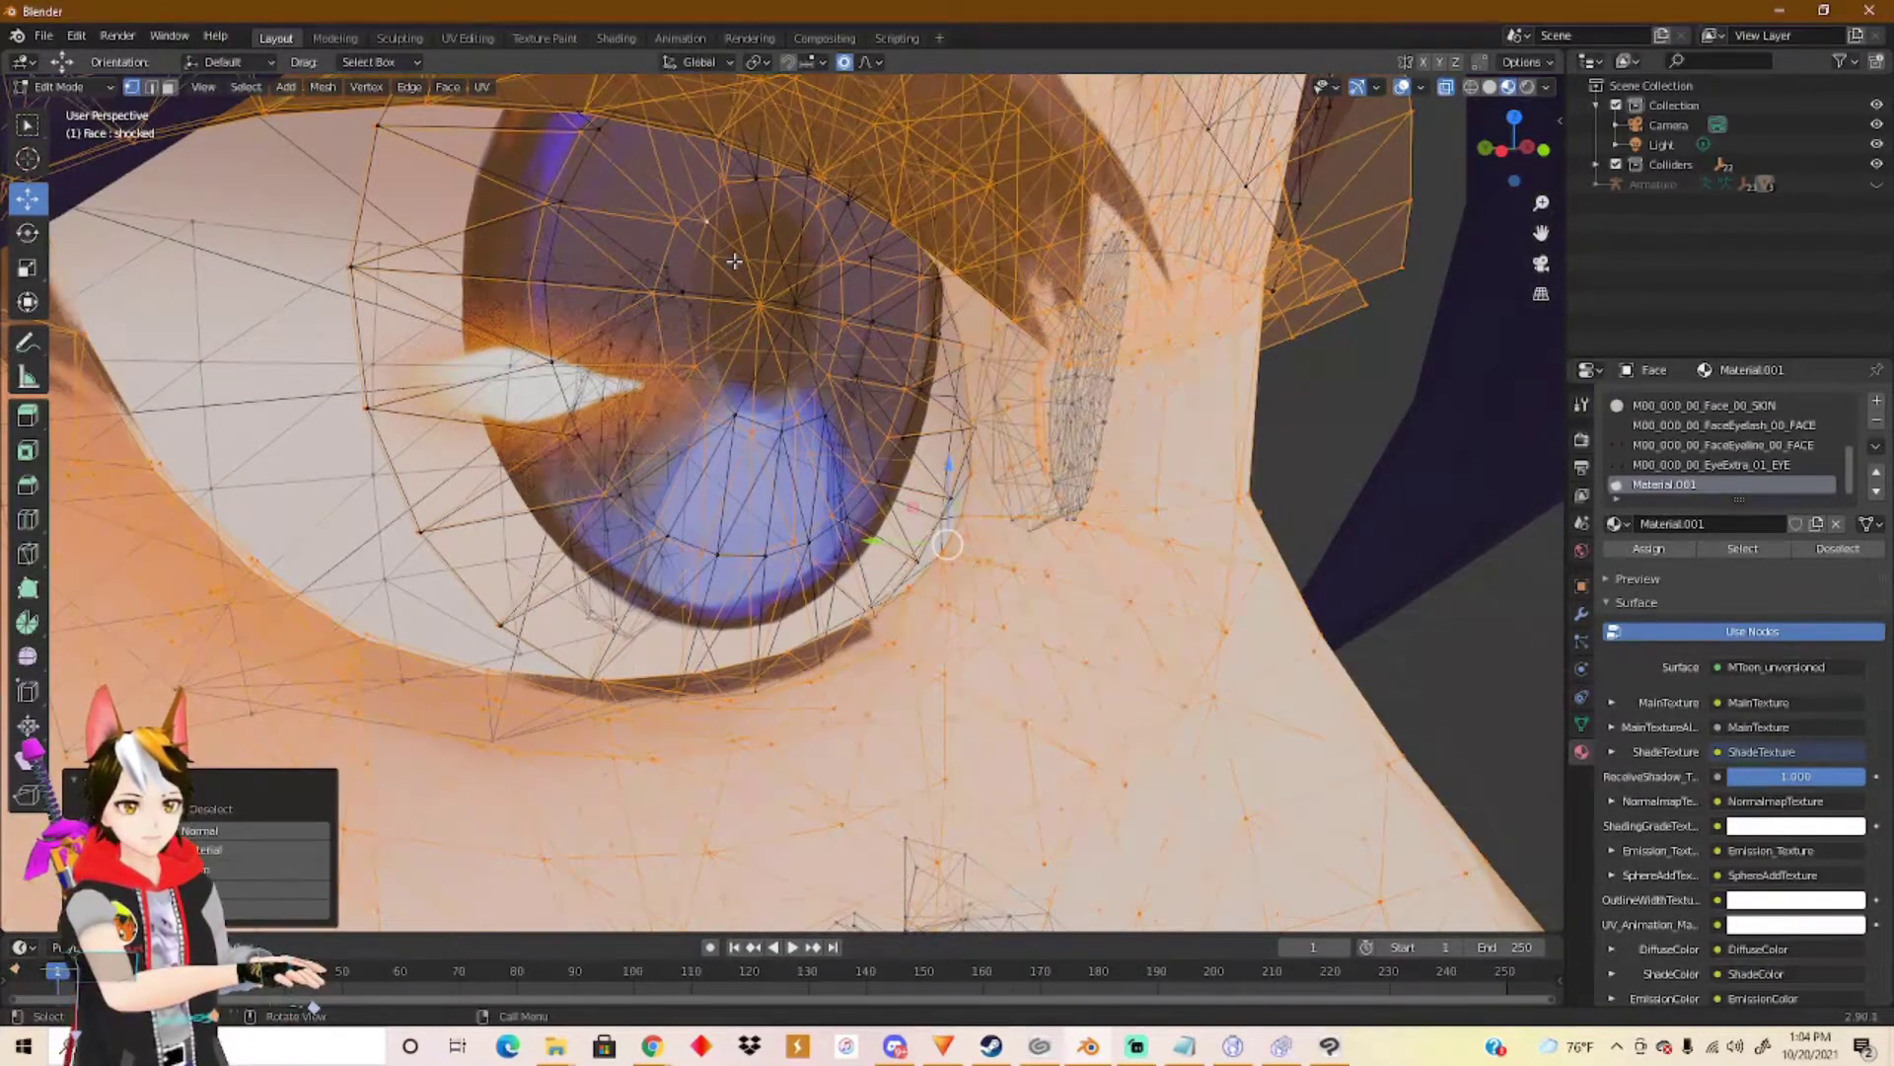
pyautogui.hotkey('ctrl', 'z')
pyautogui.moveTo(734, 261); pyautogui.dragTo(652, 407, button='middle')
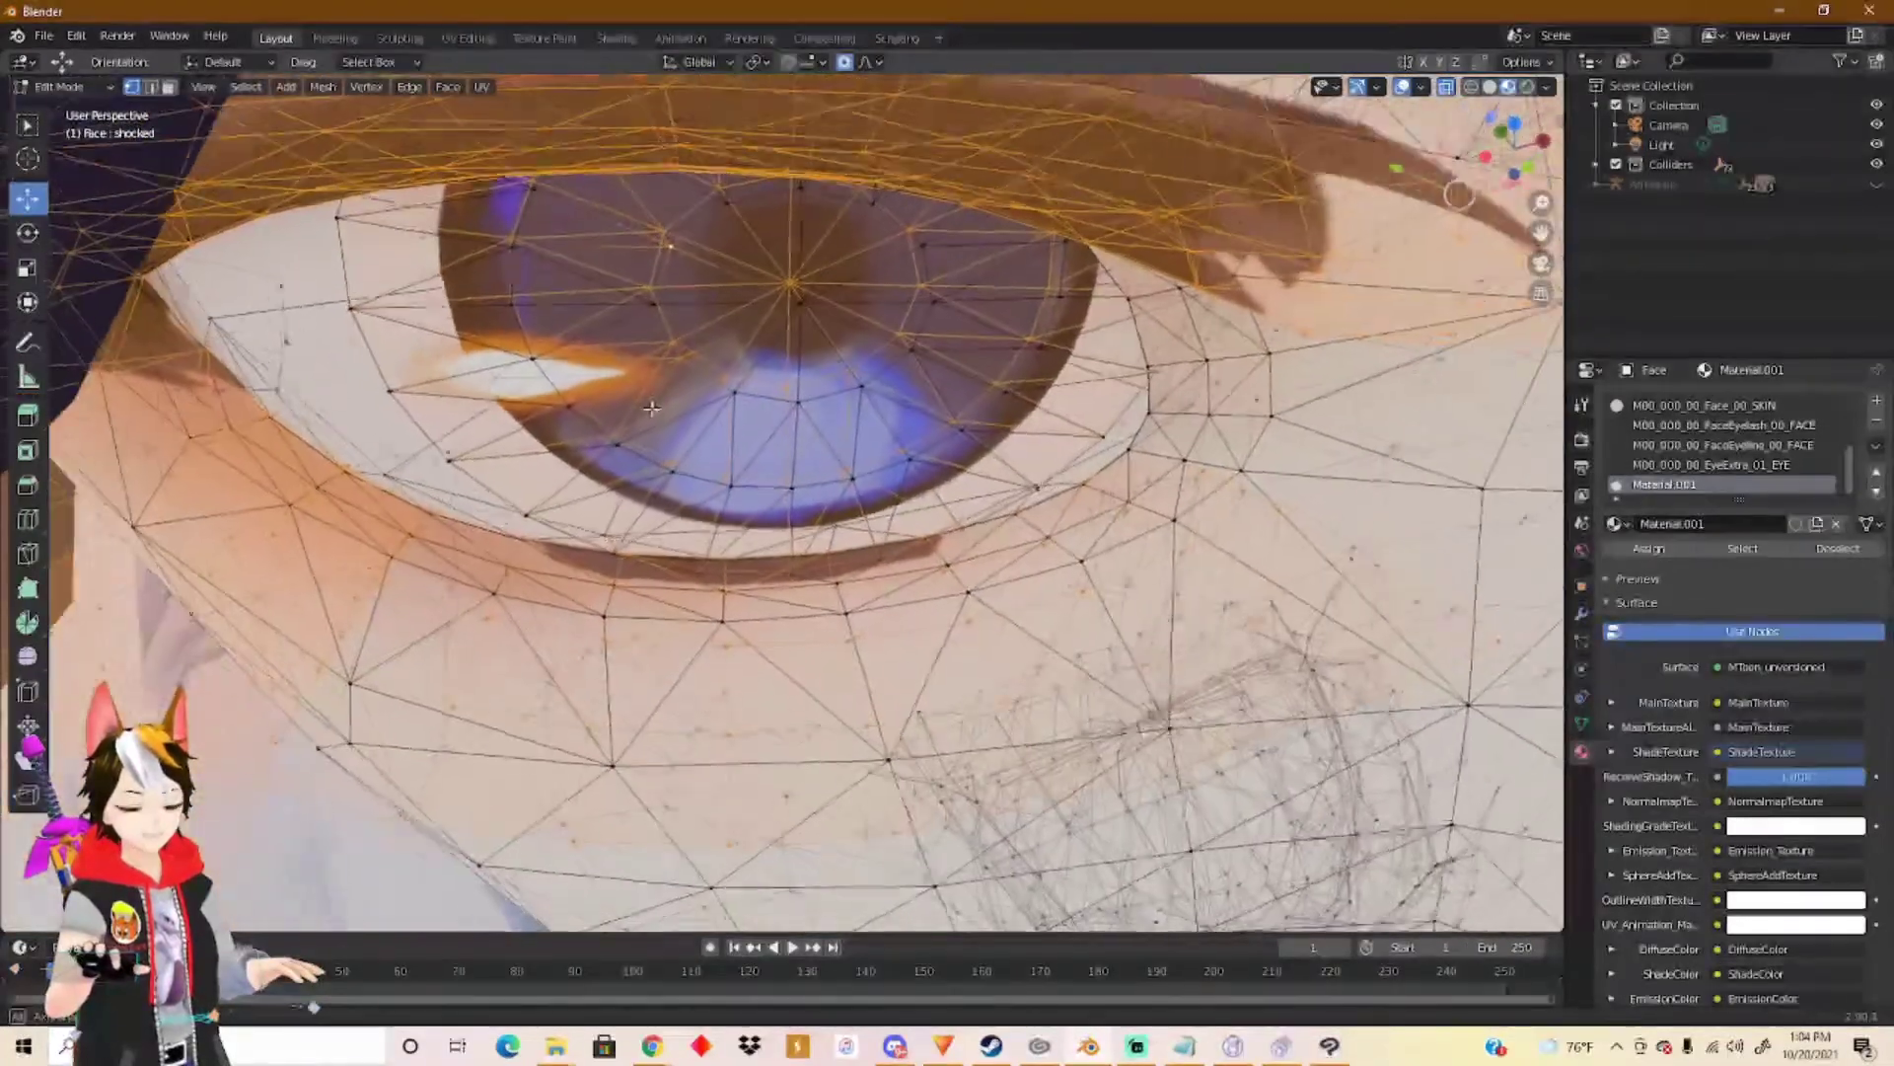
pyautogui.press('l')
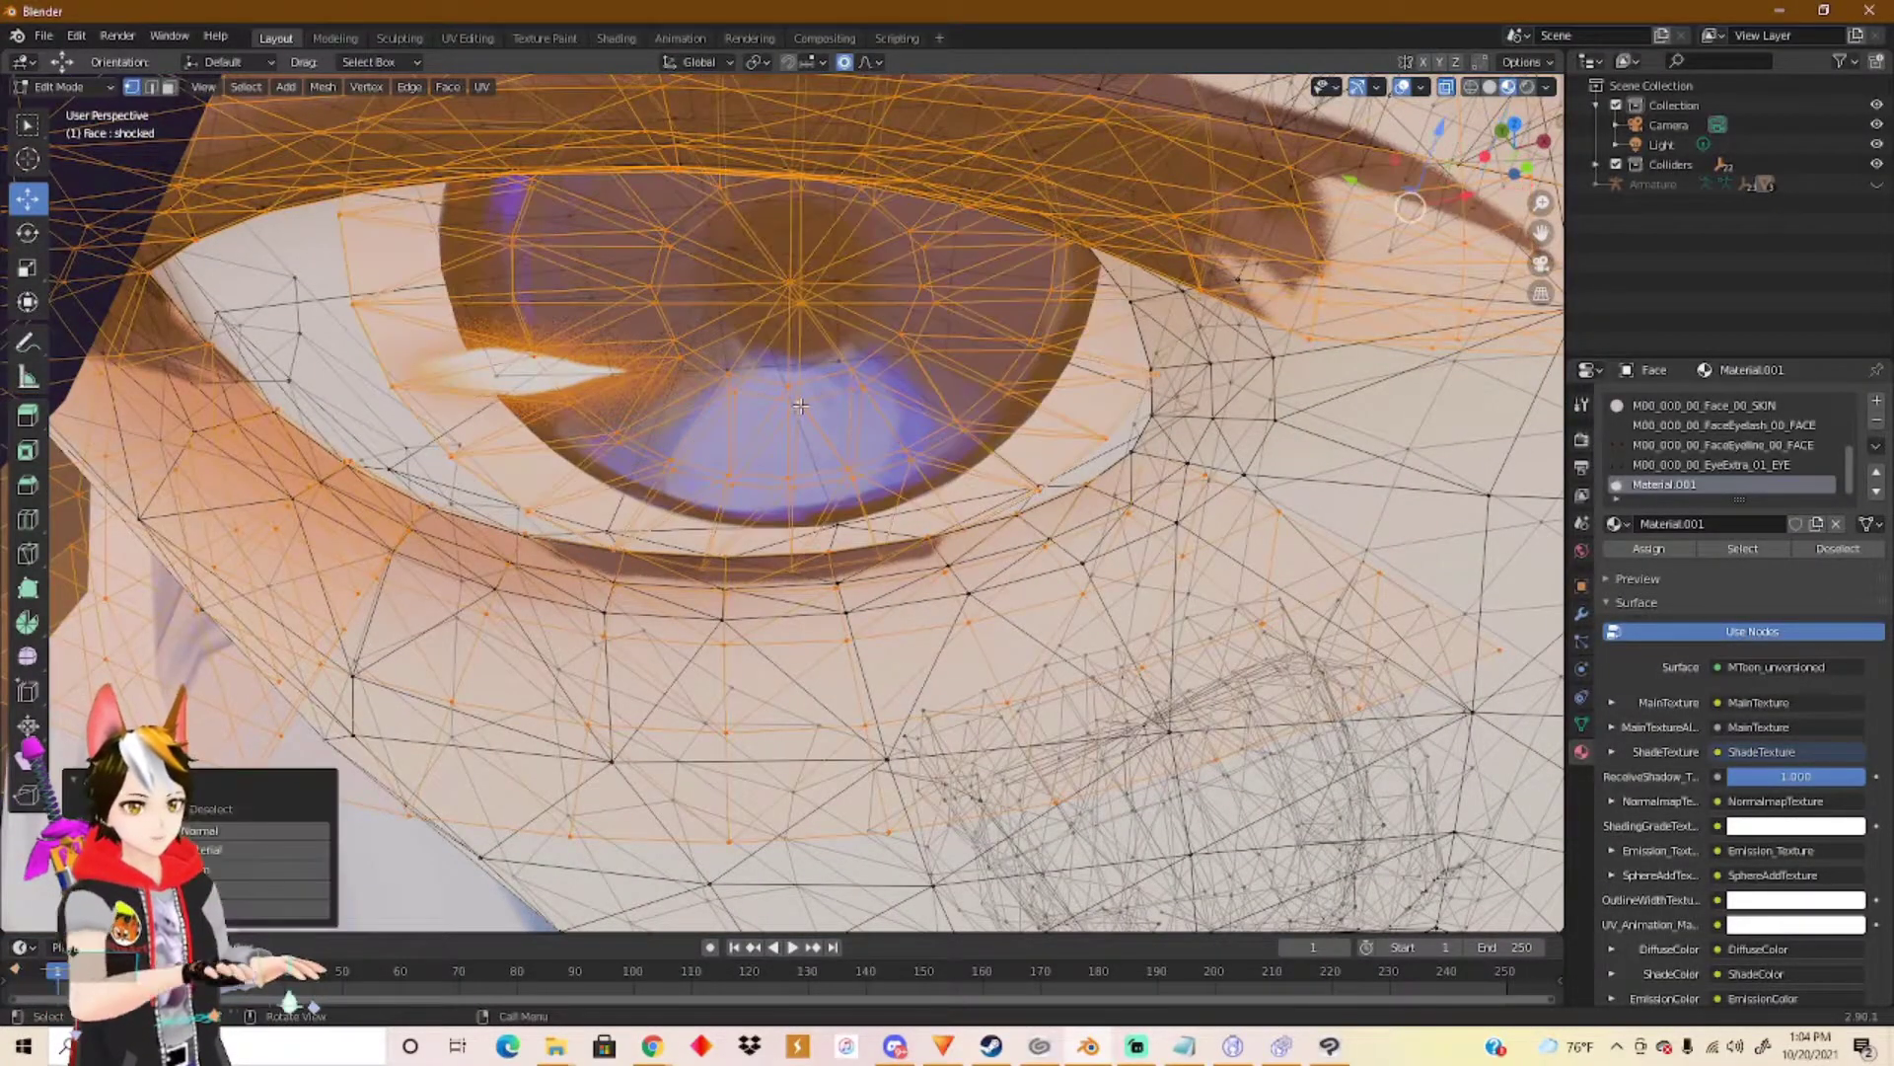
# Move the selected original eye geometry about 0.04 m back into the head along the Y axis with proportional editing.
pyautogui.scroll(-3, 802, 405)
pyautogui.moveTo(803, 404); pyautogui.dragTo(1026, 420, button='middle')
pyautogui.scroll(6, 1026, 419)
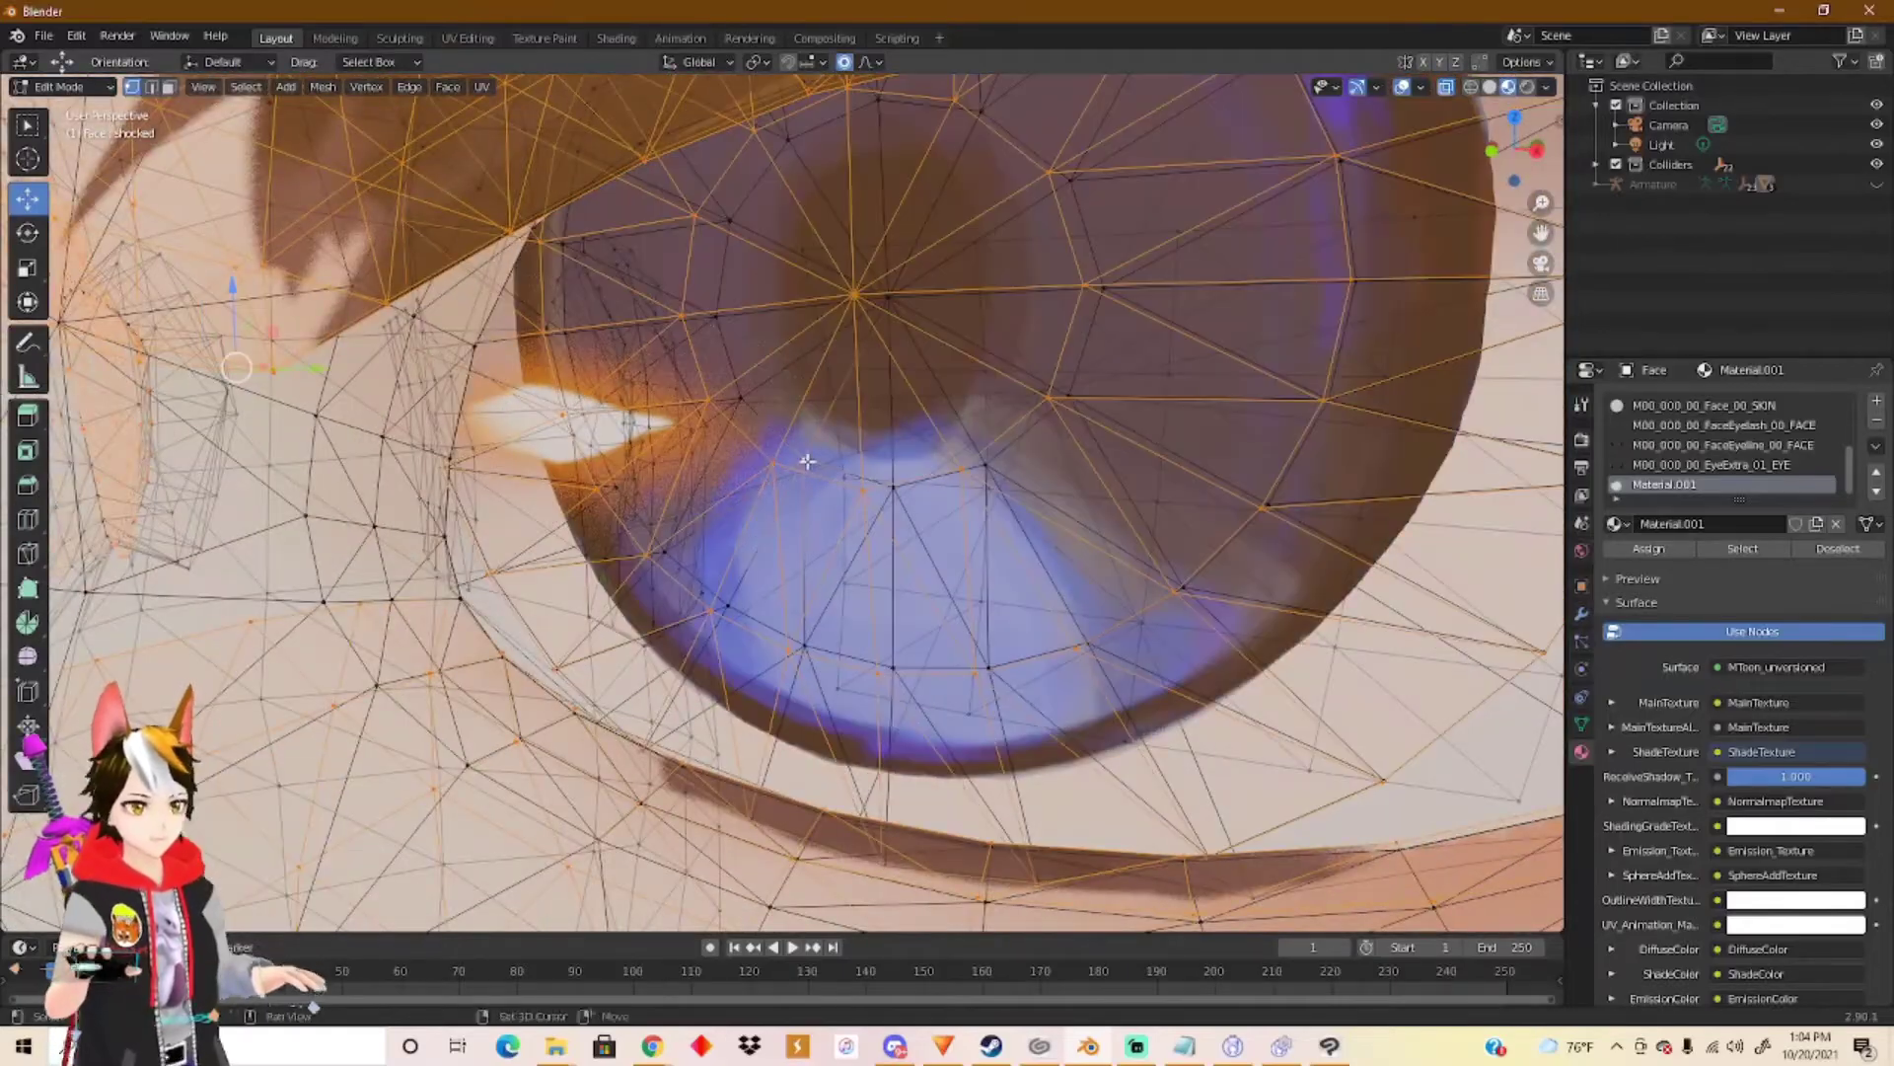
pyautogui.scroll(-6, 808, 461)
pyautogui.moveTo(553, 428); pyautogui.dragTo(768, 538, button='middle')
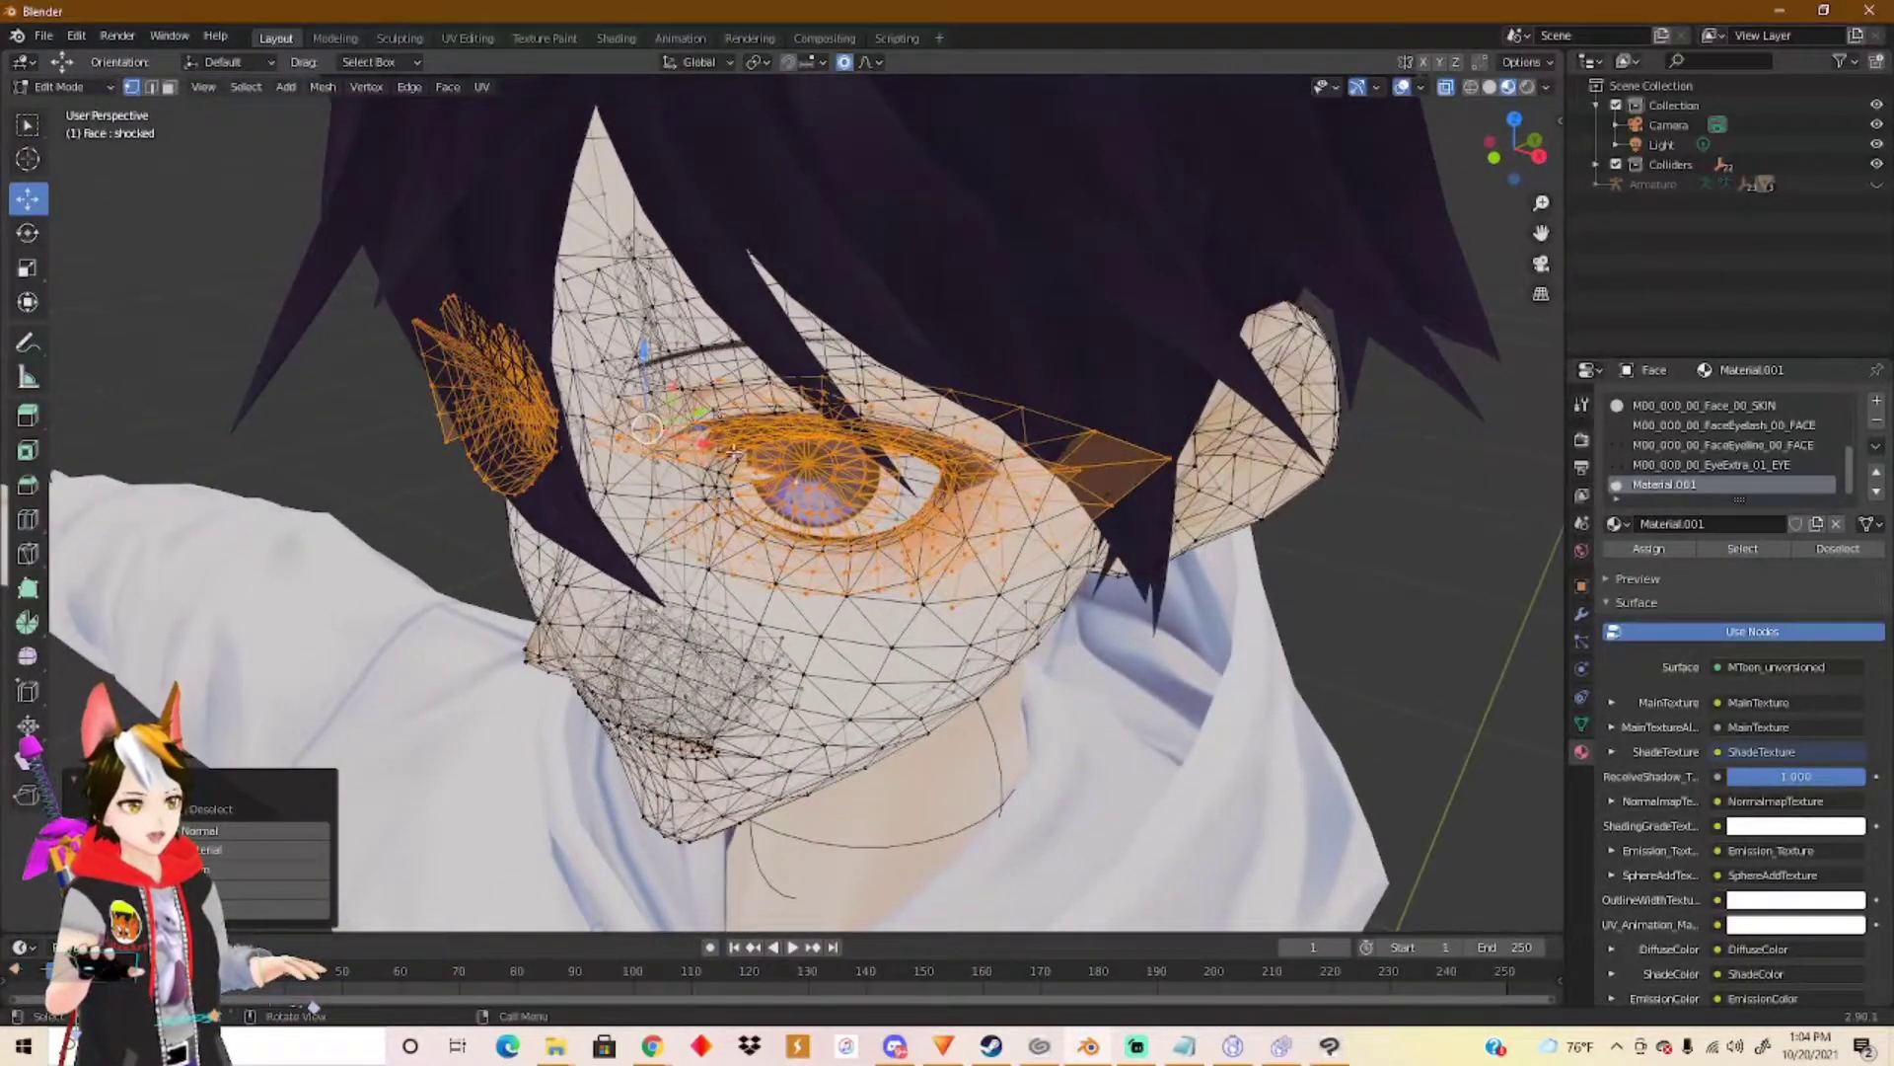
pyautogui.press('g')
pyautogui.press('y')
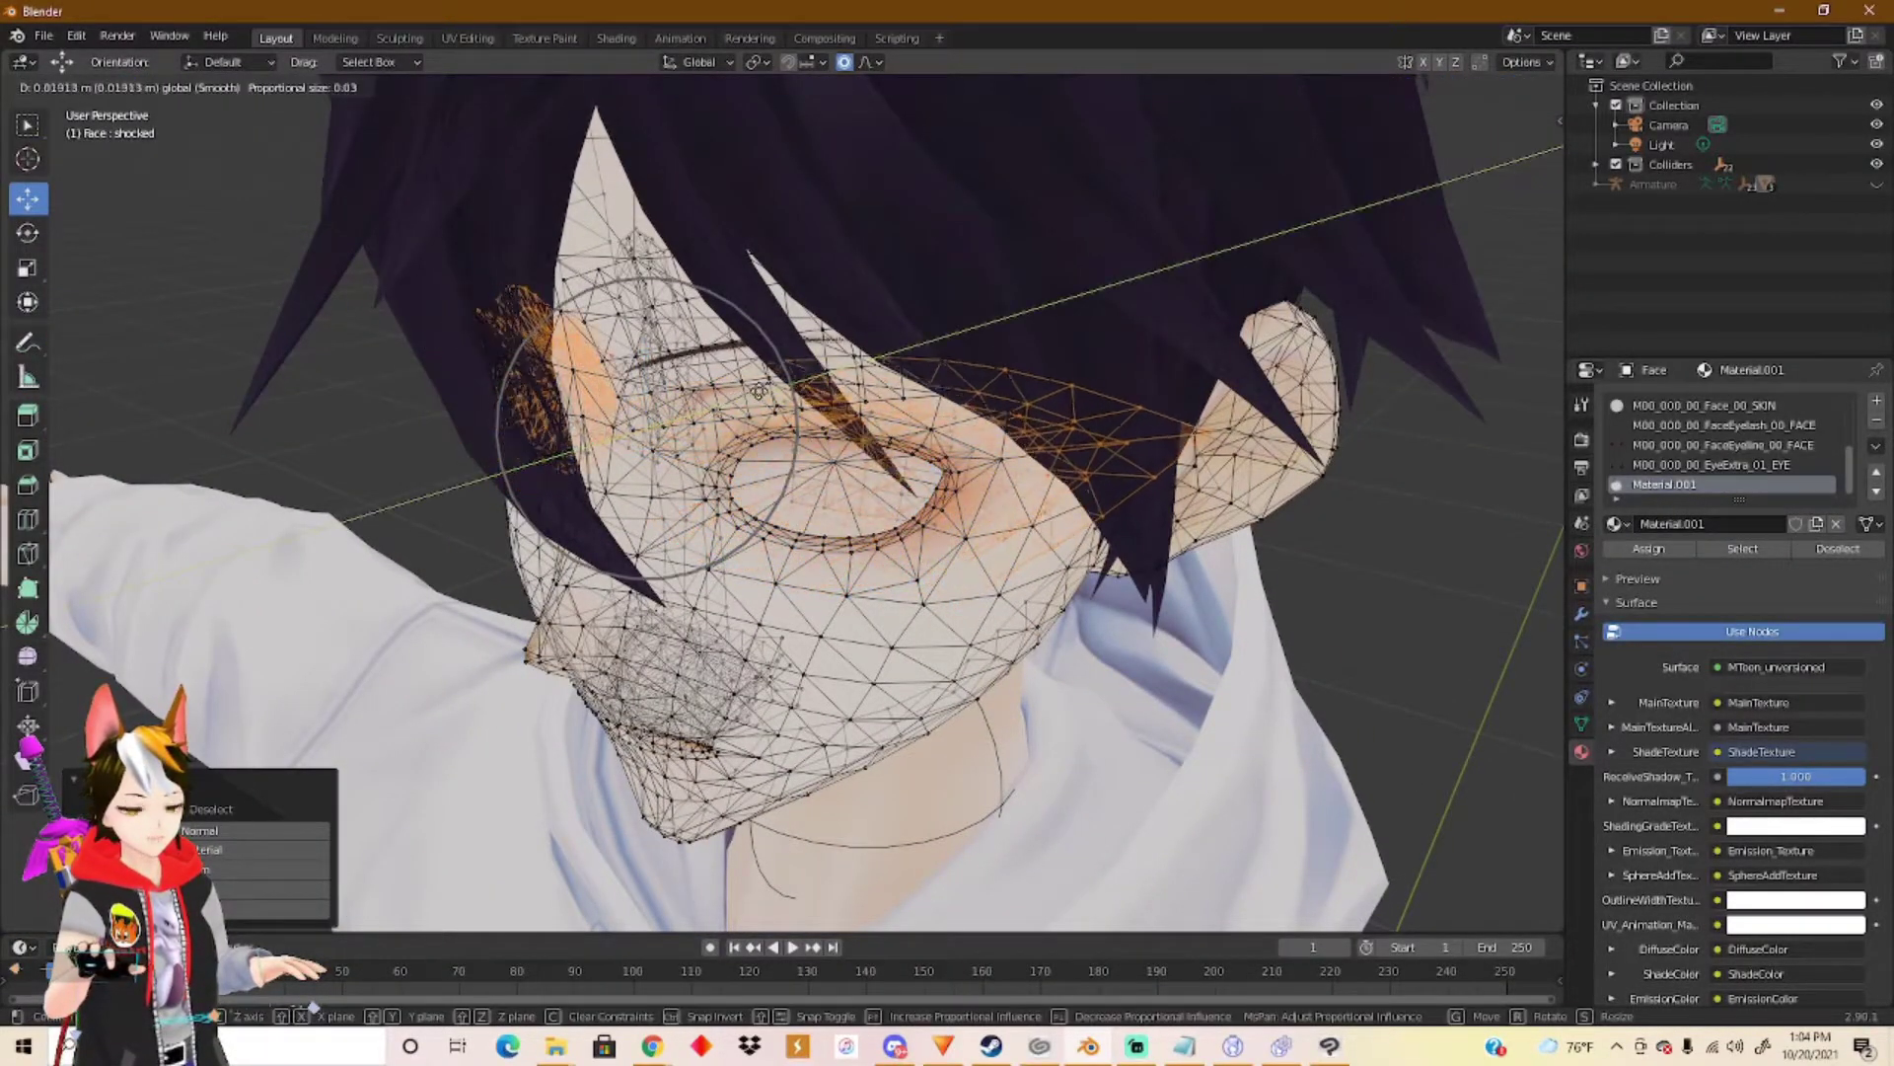
pyautogui.click(805, 467)
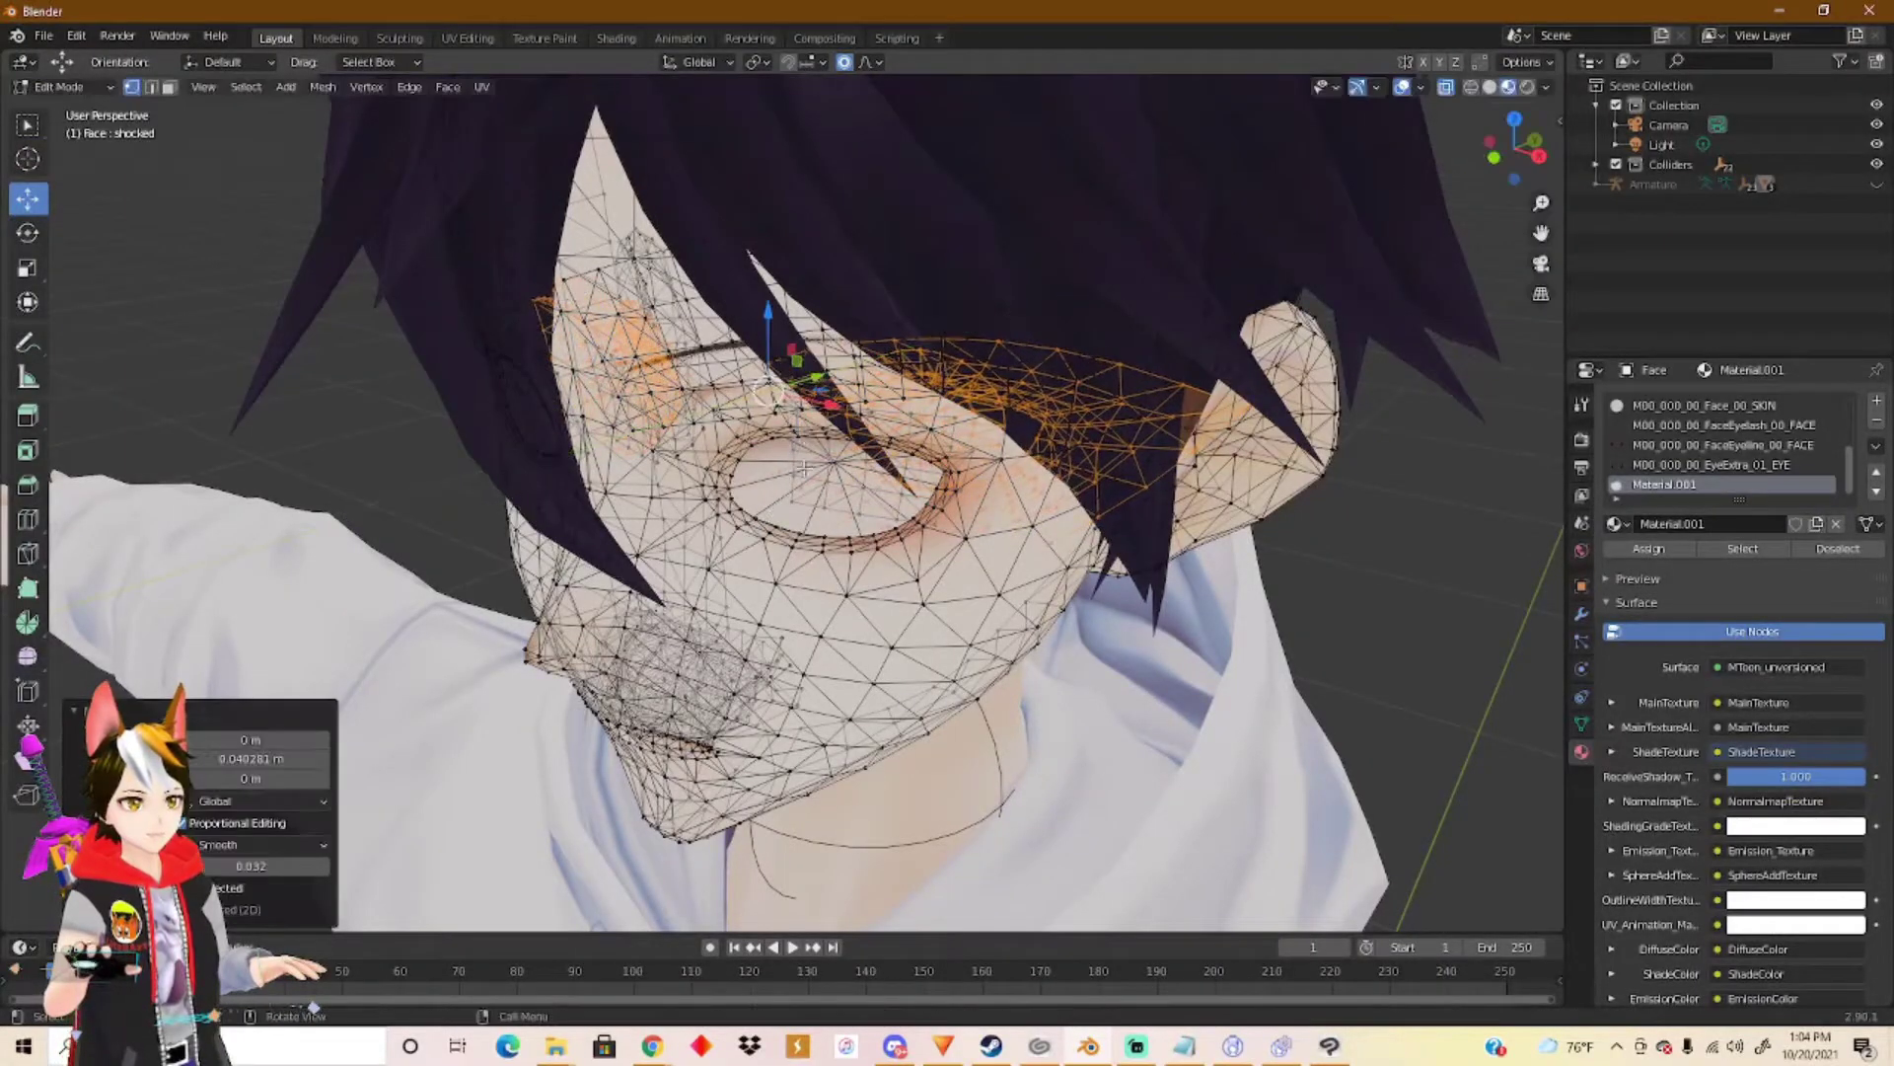
# Scale the selected eye geometry down to about 0.65 and check the face in Object Mode.
pyautogui.moveTo(804, 468); pyautogui.dragTo(888, 438, button='middle')
pyautogui.press('s')
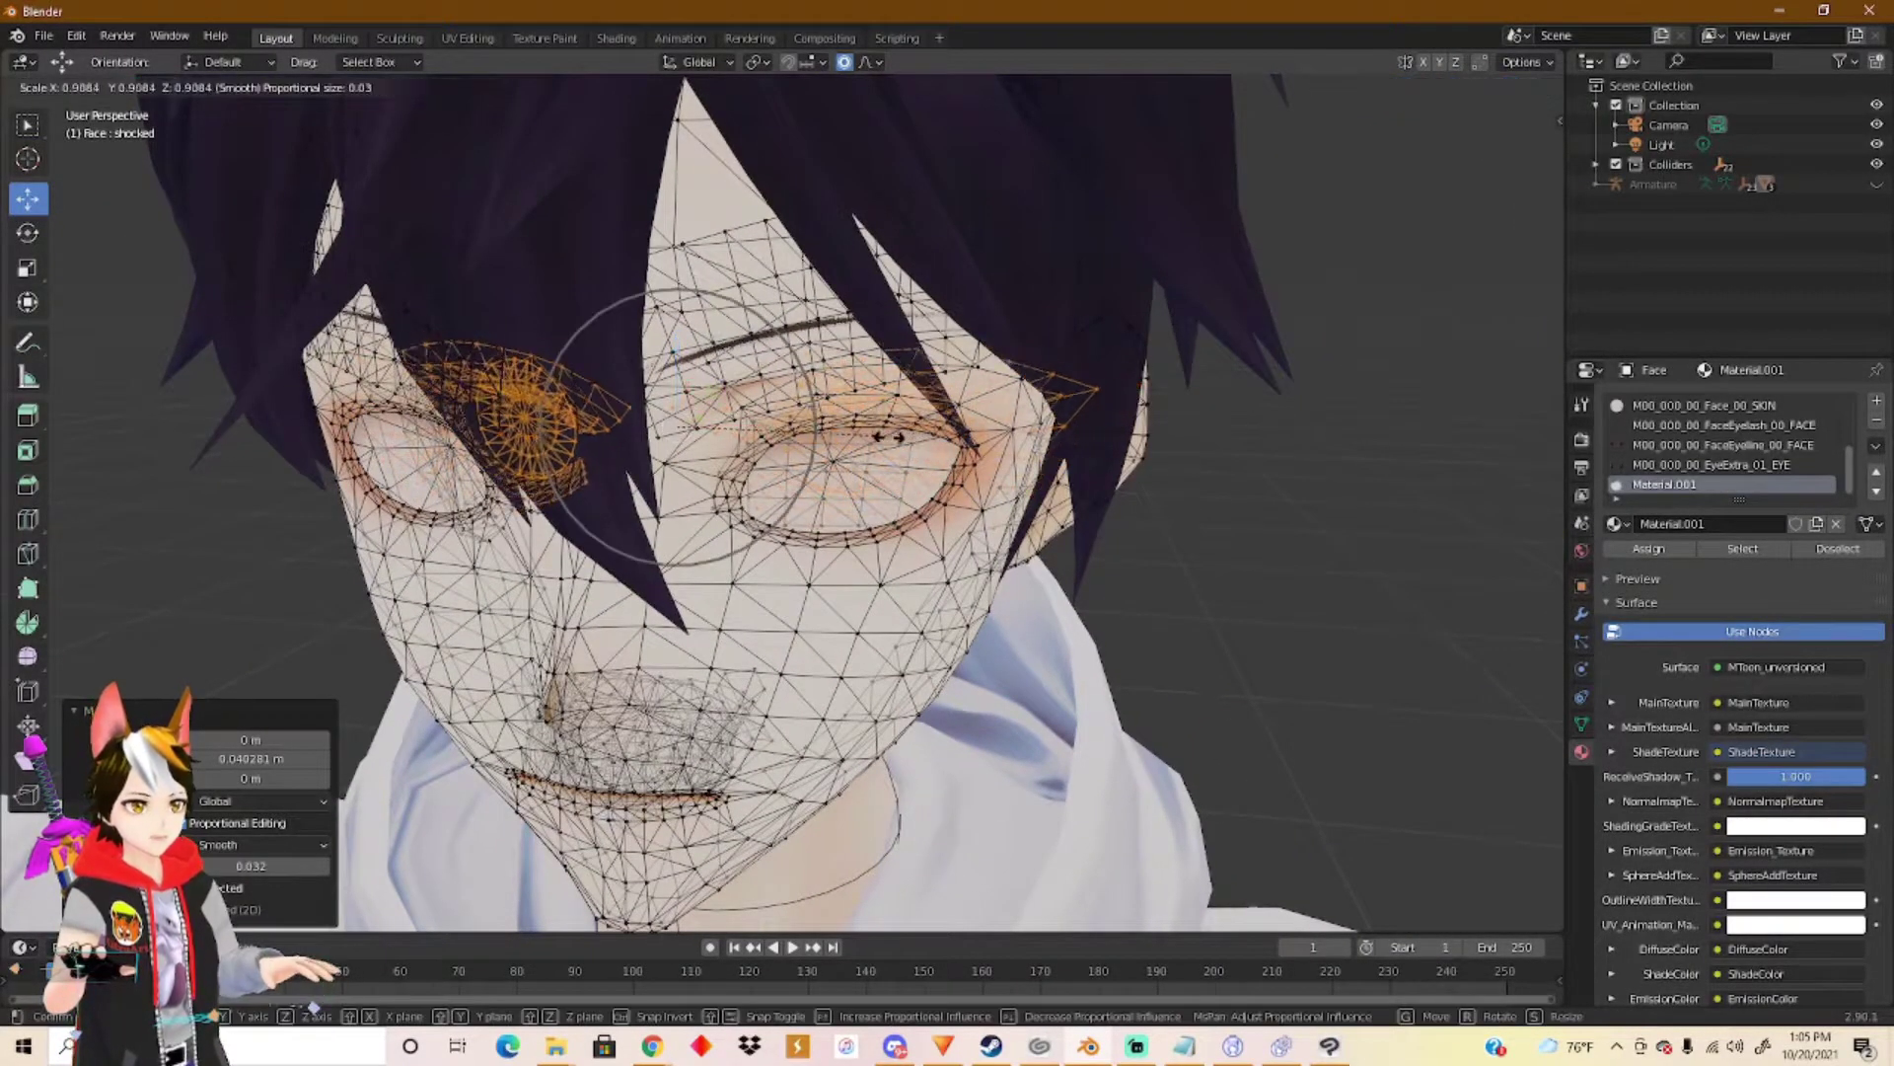
pyautogui.click(832, 444)
pyautogui.moveTo(735, 553); pyautogui.dragTo(927, 441, button='middle')
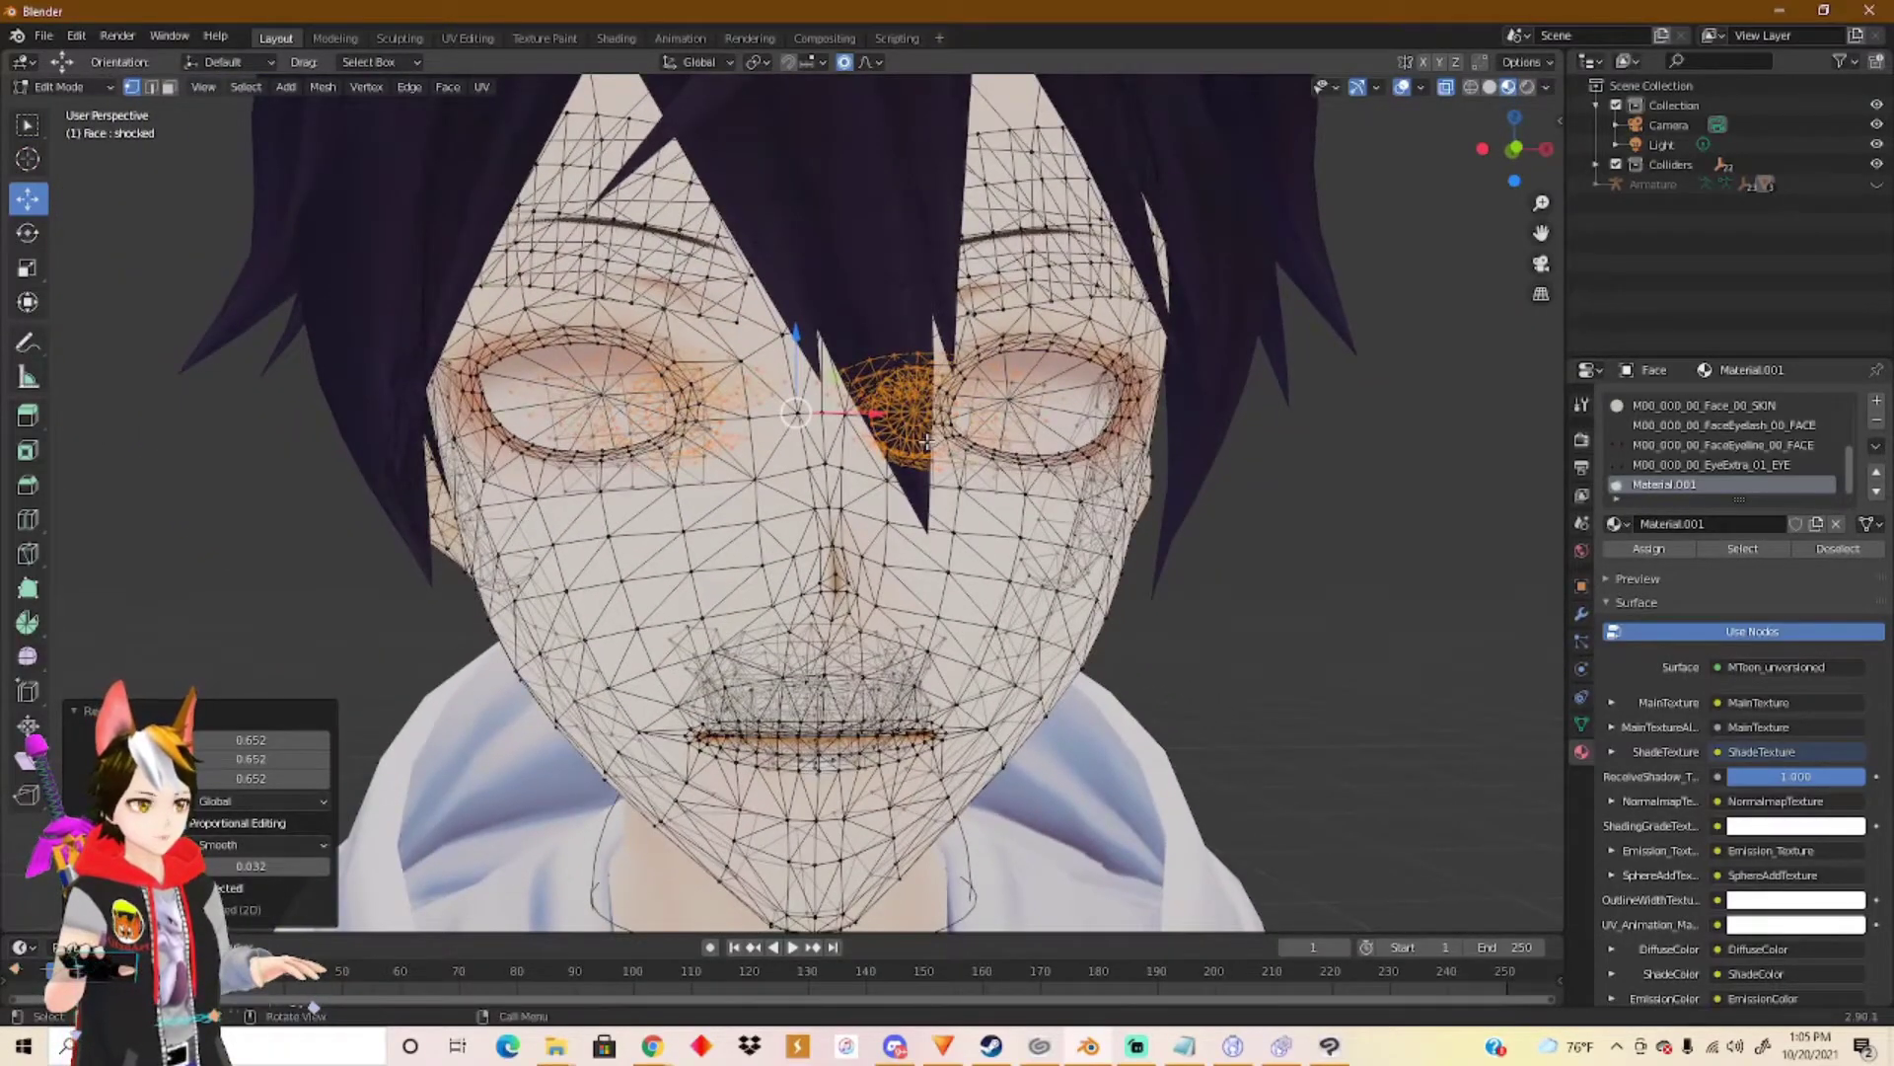
pyautogui.press('Tab')
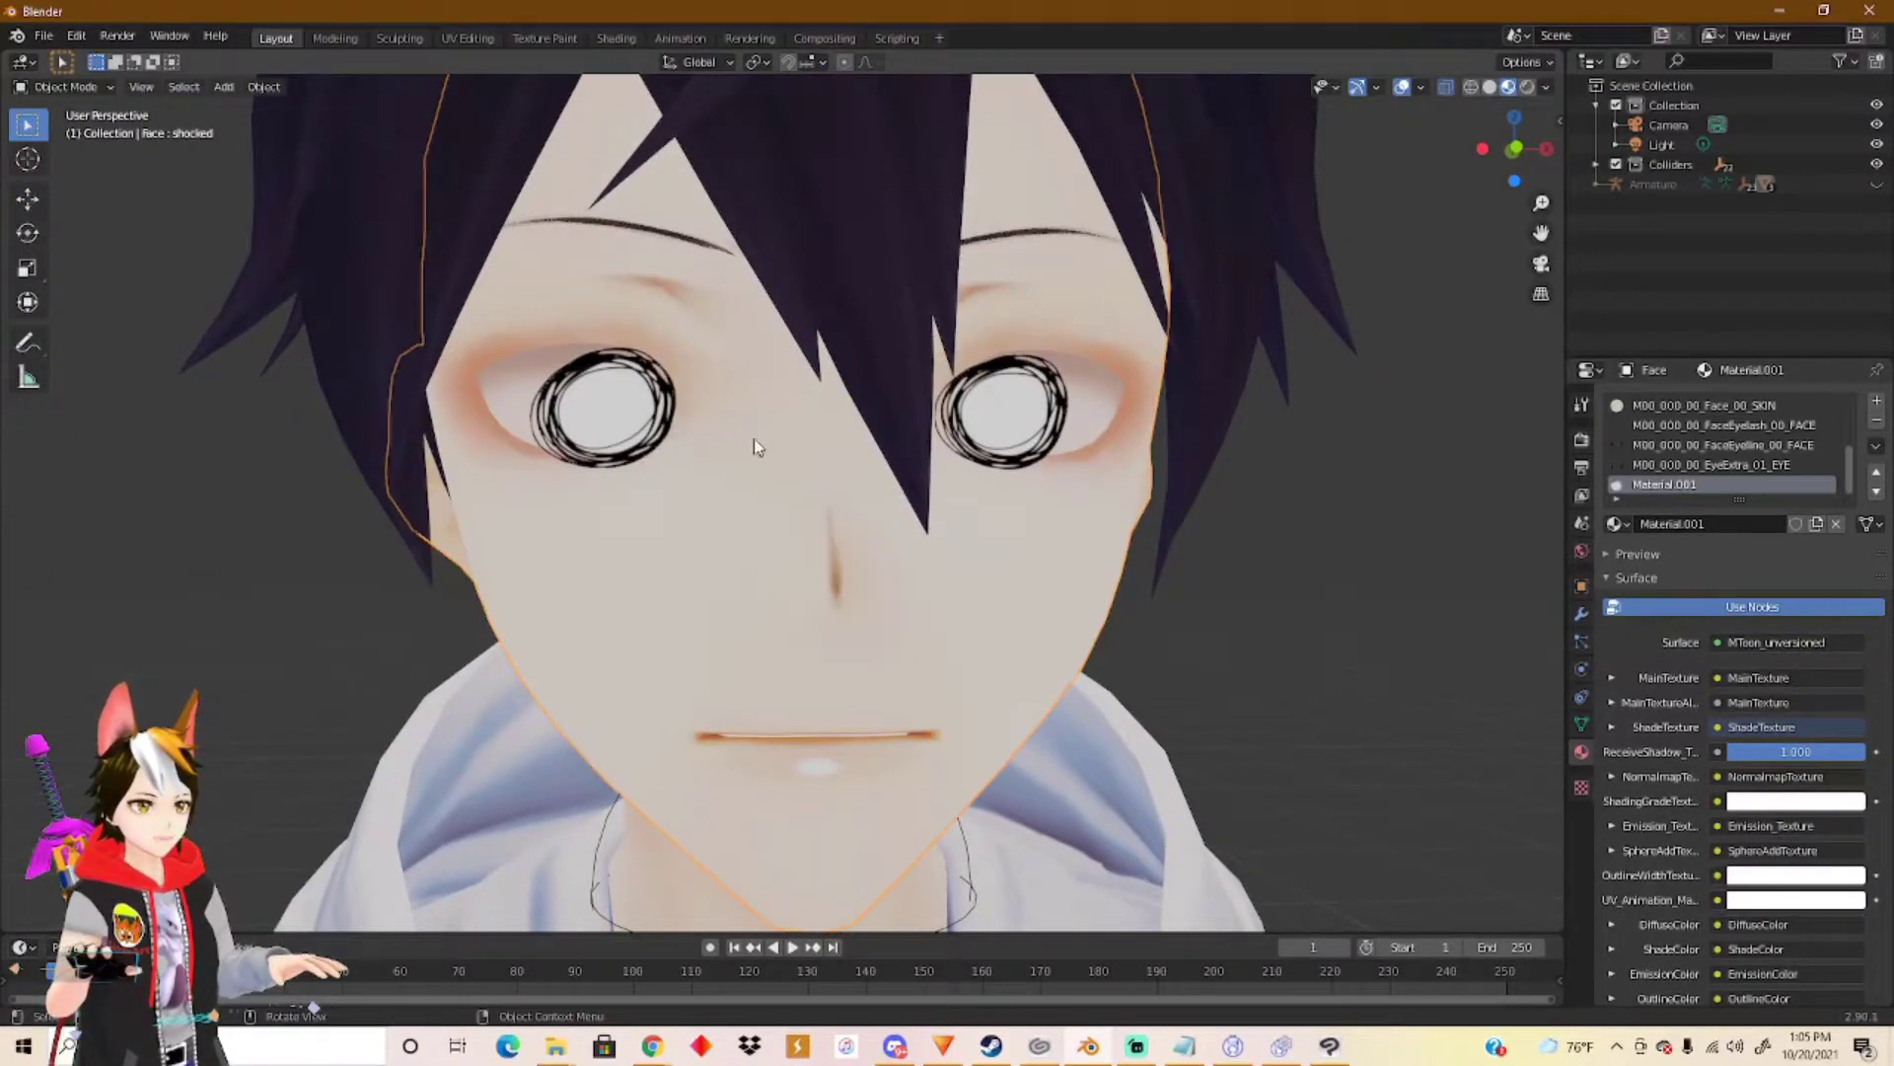
pyautogui.moveTo(854, 434)
pyautogui.mouseDown(button='middle')
pyautogui.moveTo(693, 466)
pyautogui.moveTo(829, 440)
pyautogui.mouseUp(button='middle')
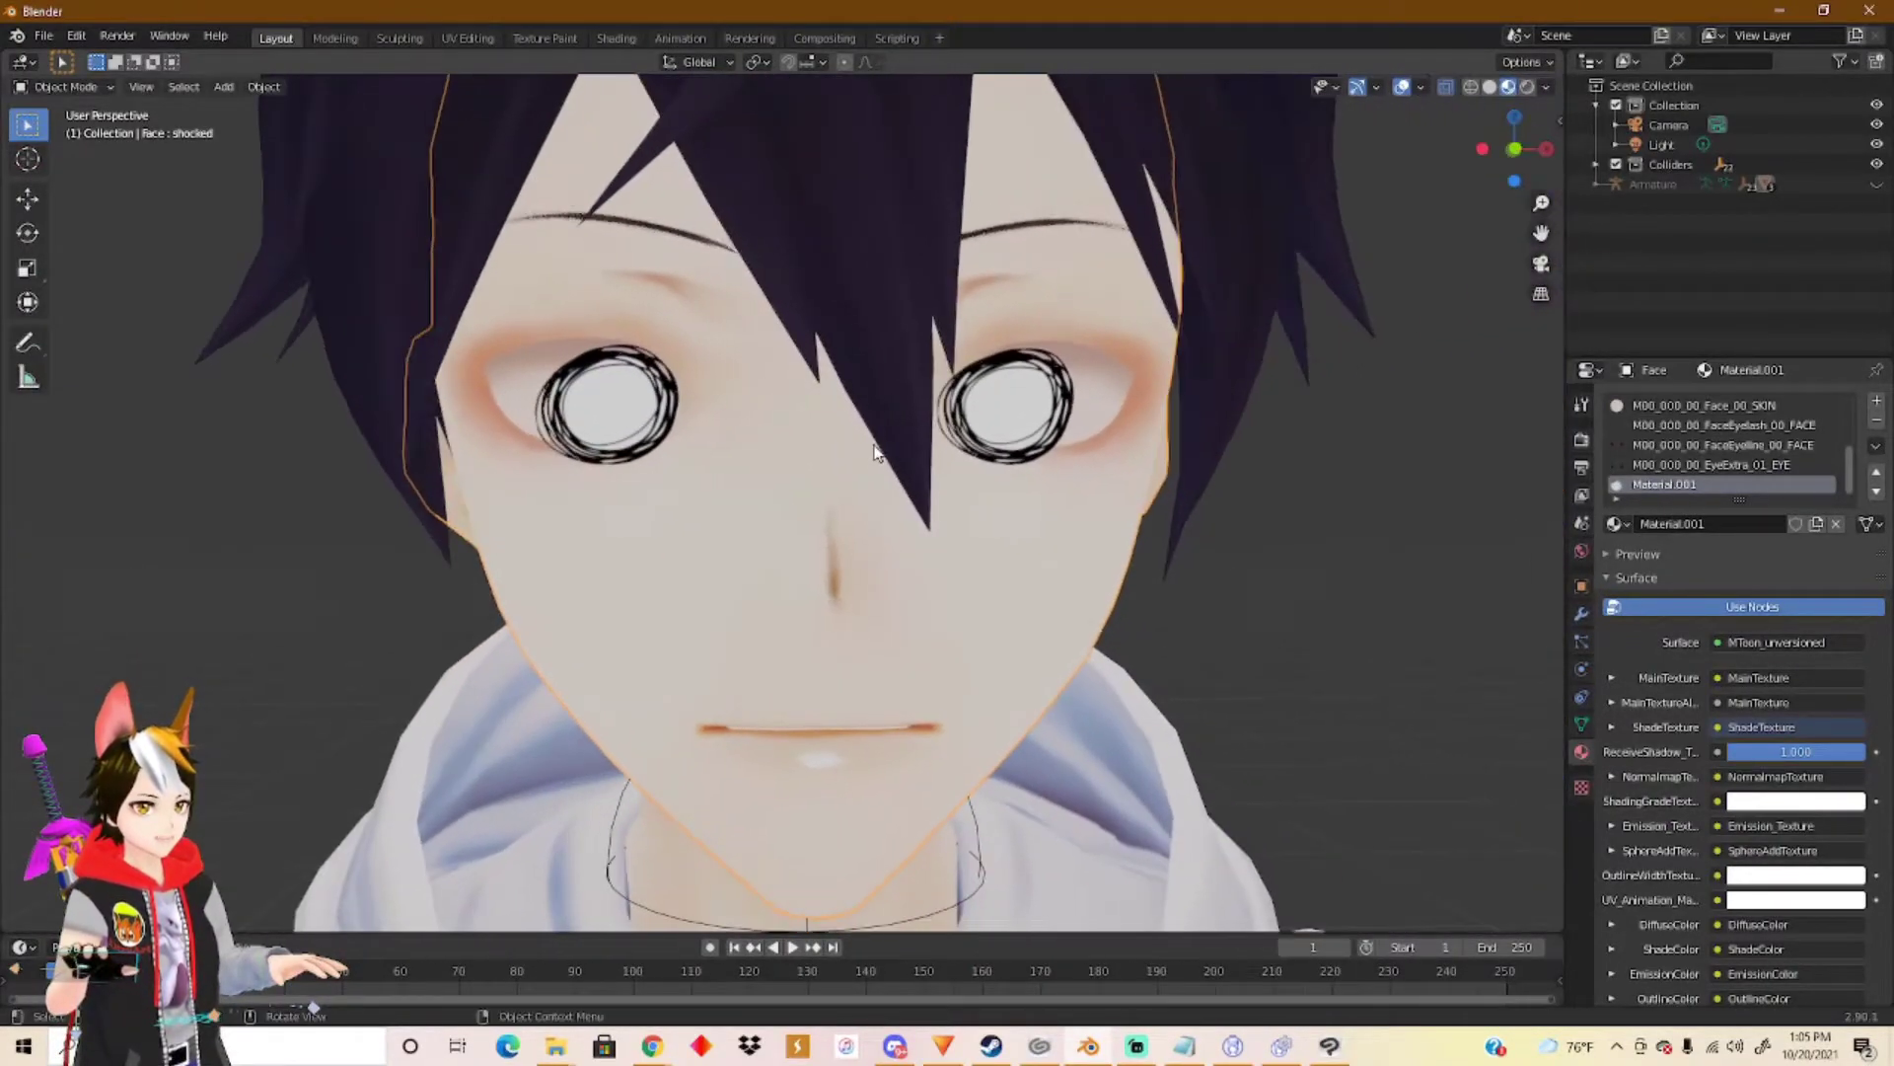
# Turn off X-ray in Edit Mode and select the edge loops around the character's right eye opening from the front view.
pyautogui.press('Tab')
pyautogui.moveTo(655, 392); pyautogui.dragTo(868, 288, button='middle')
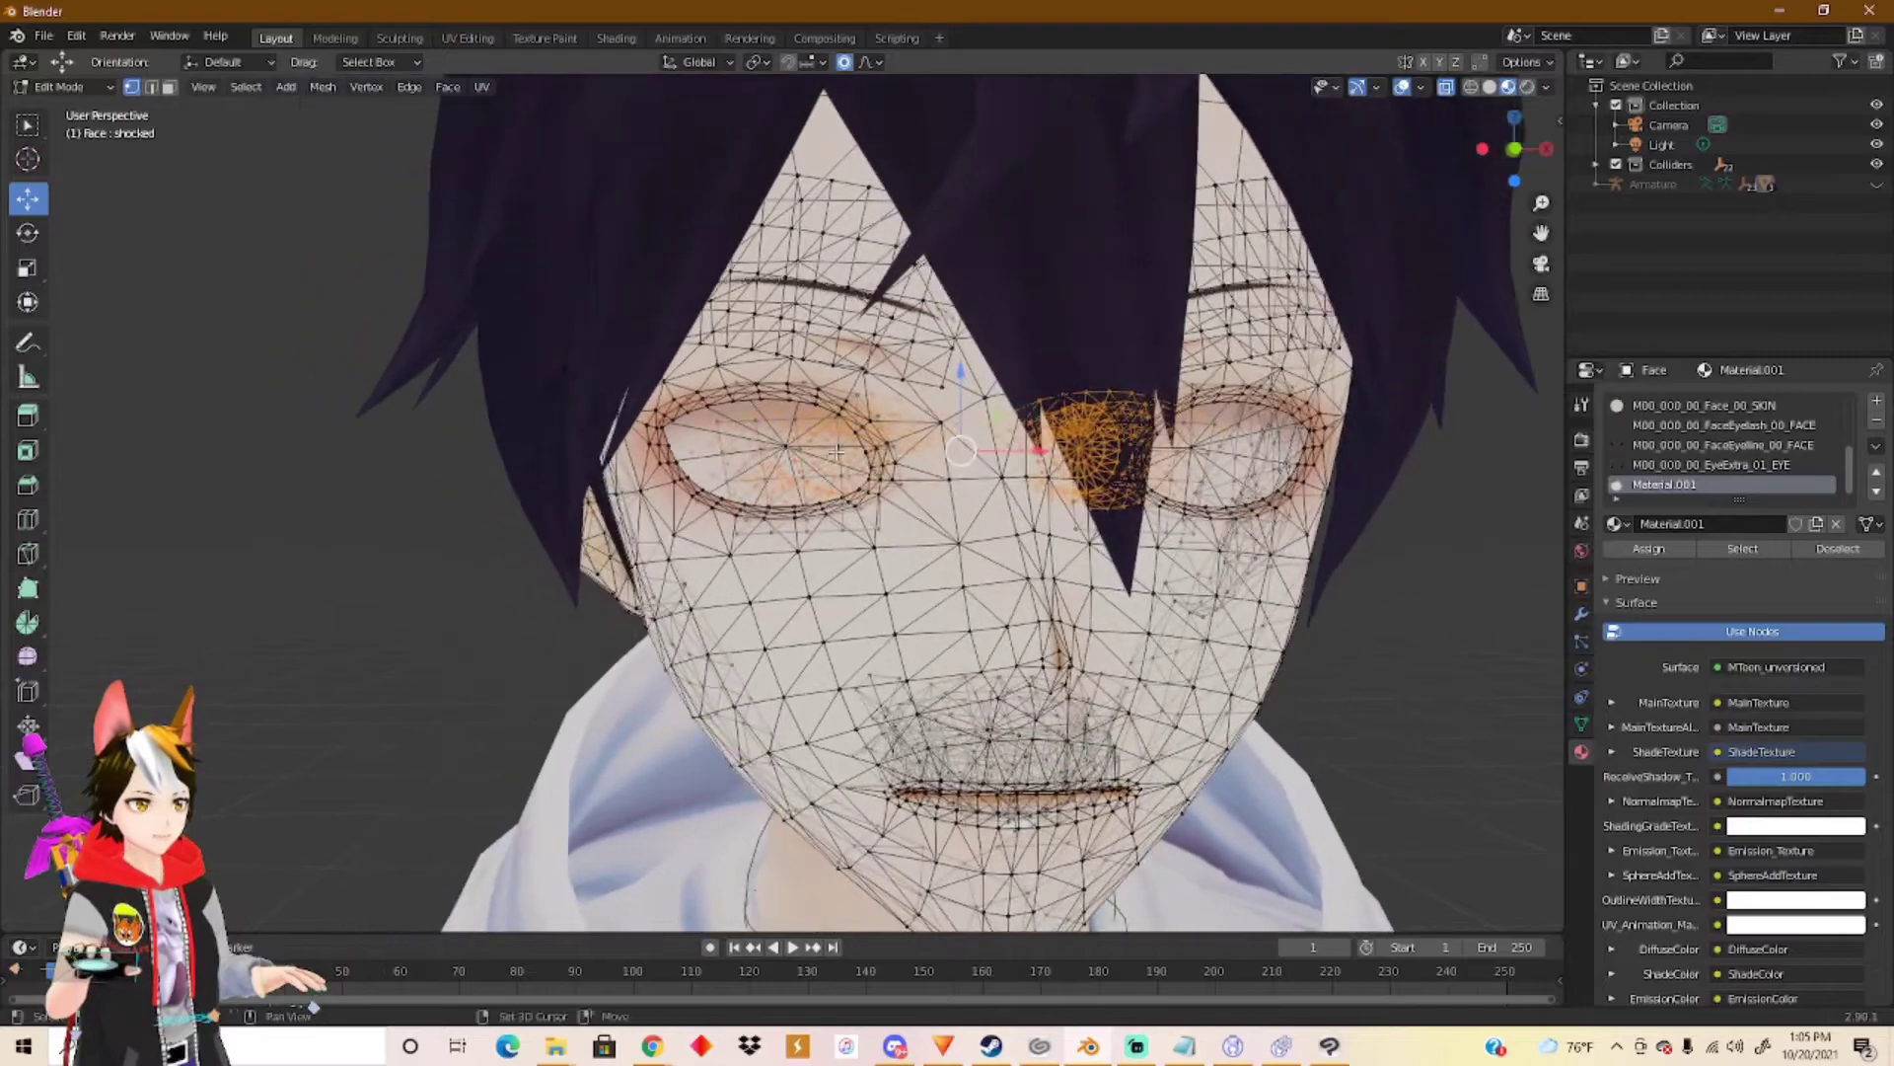
pyautogui.click(1515, 148)
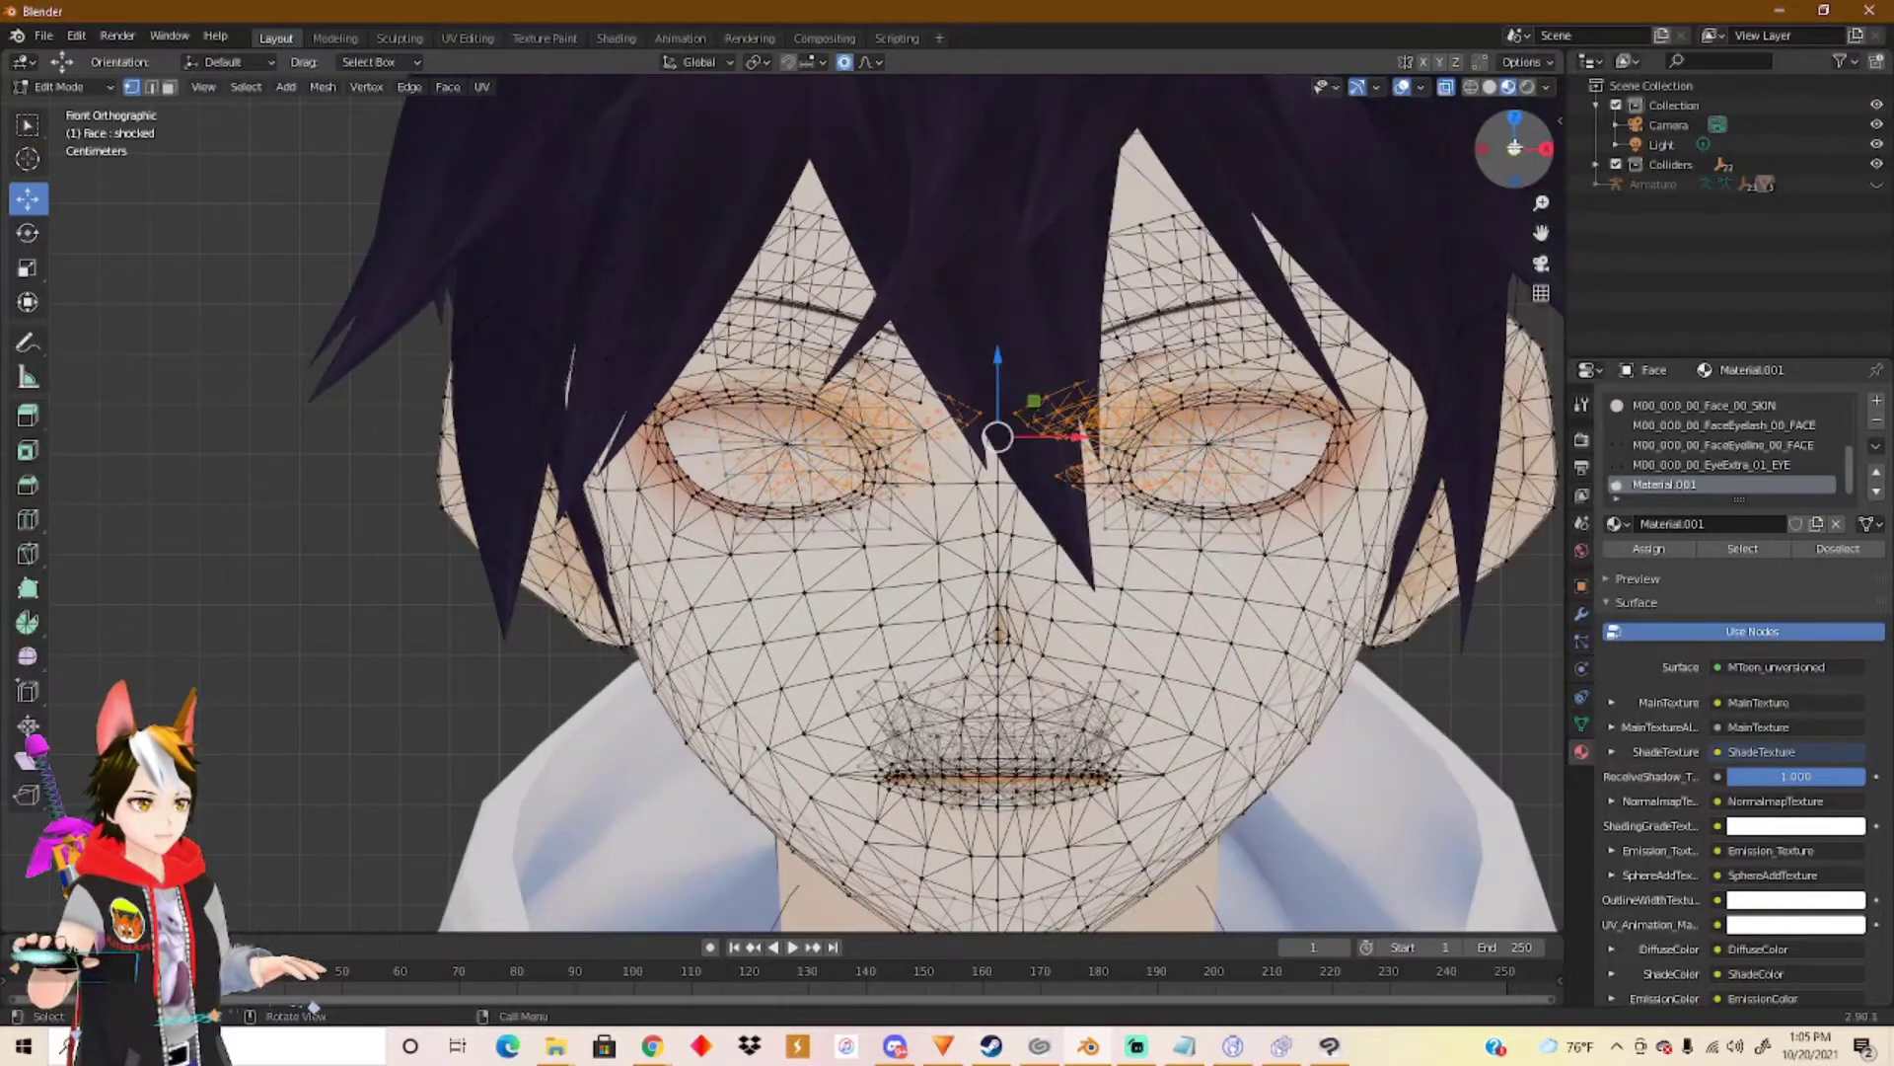
pyautogui.click(1448, 87)
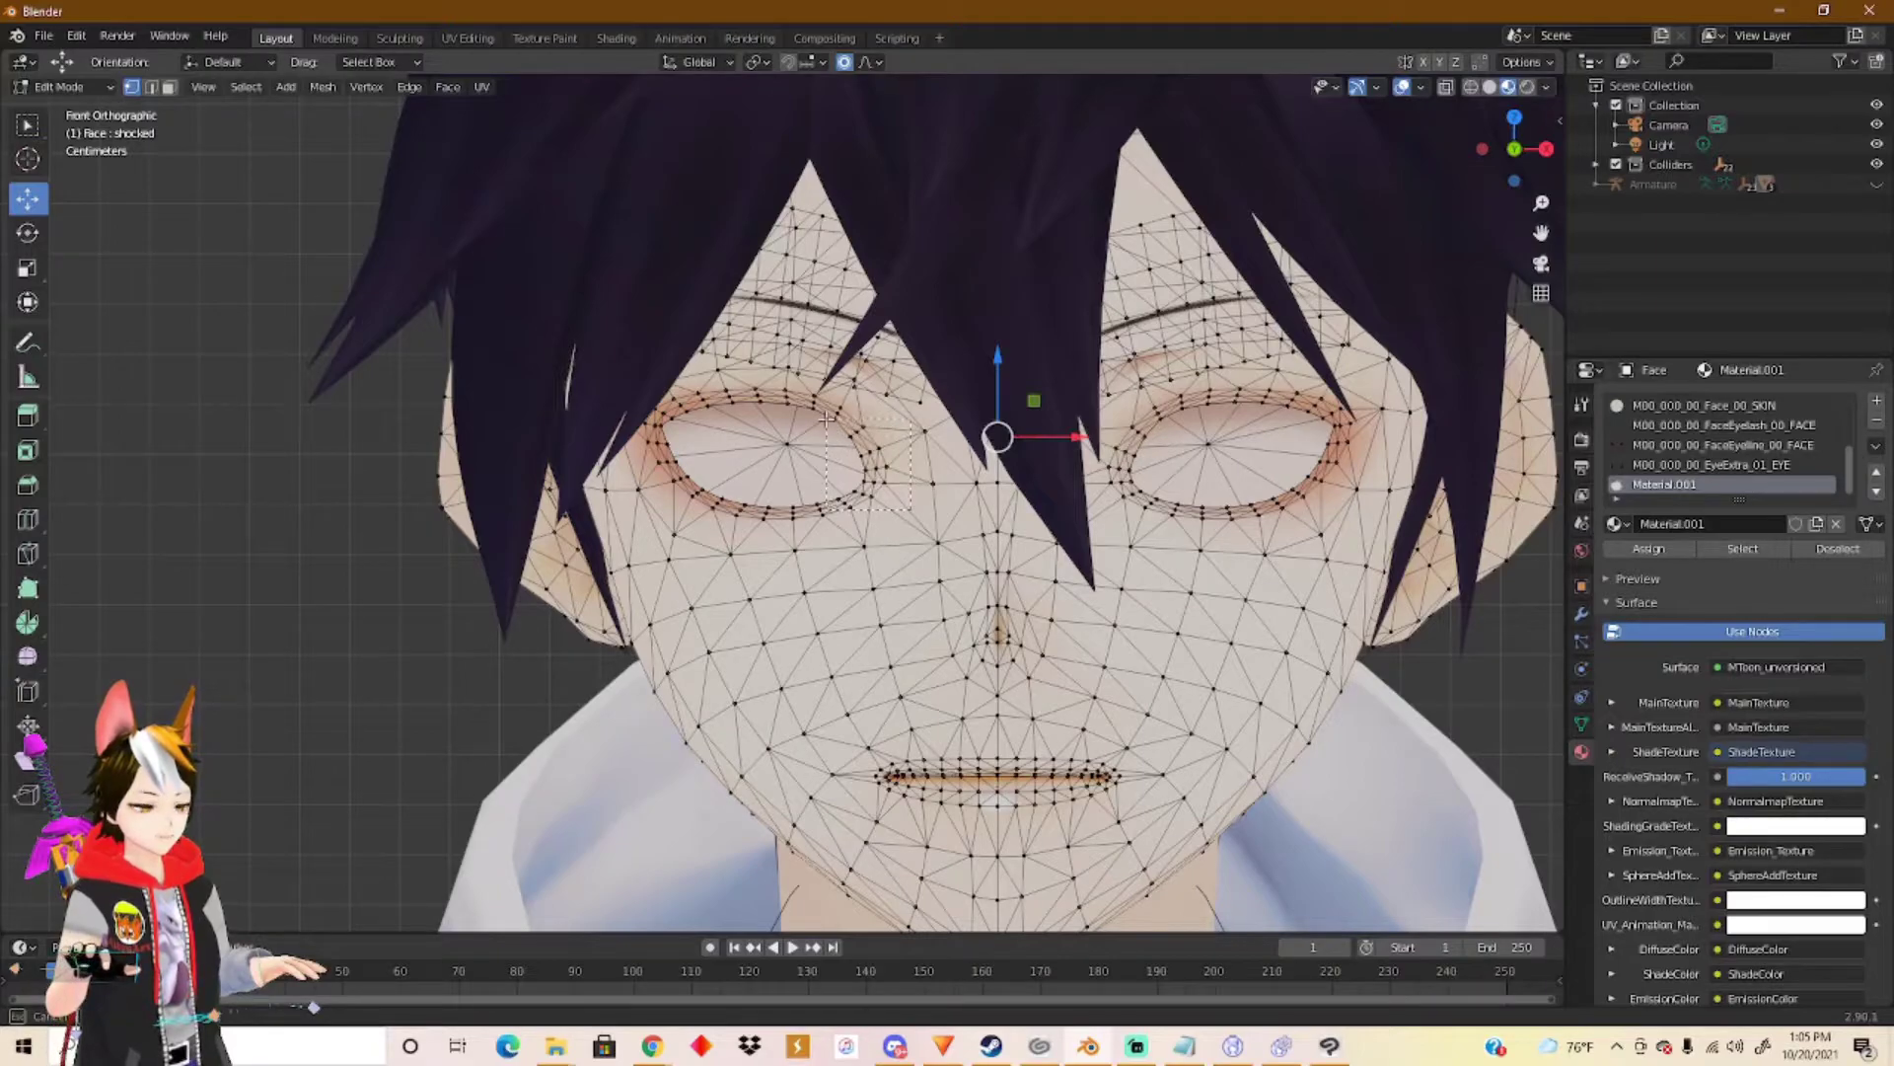
pyautogui.click(858, 468)
pyautogui.moveTo(827, 488); pyautogui.dragTo(656, 389)
pyautogui.keyDown('shift'); pyautogui.moveTo(1169, 479); pyautogui.dragTo(942, 449, button='middle'); pyautogui.keyUp('shift')
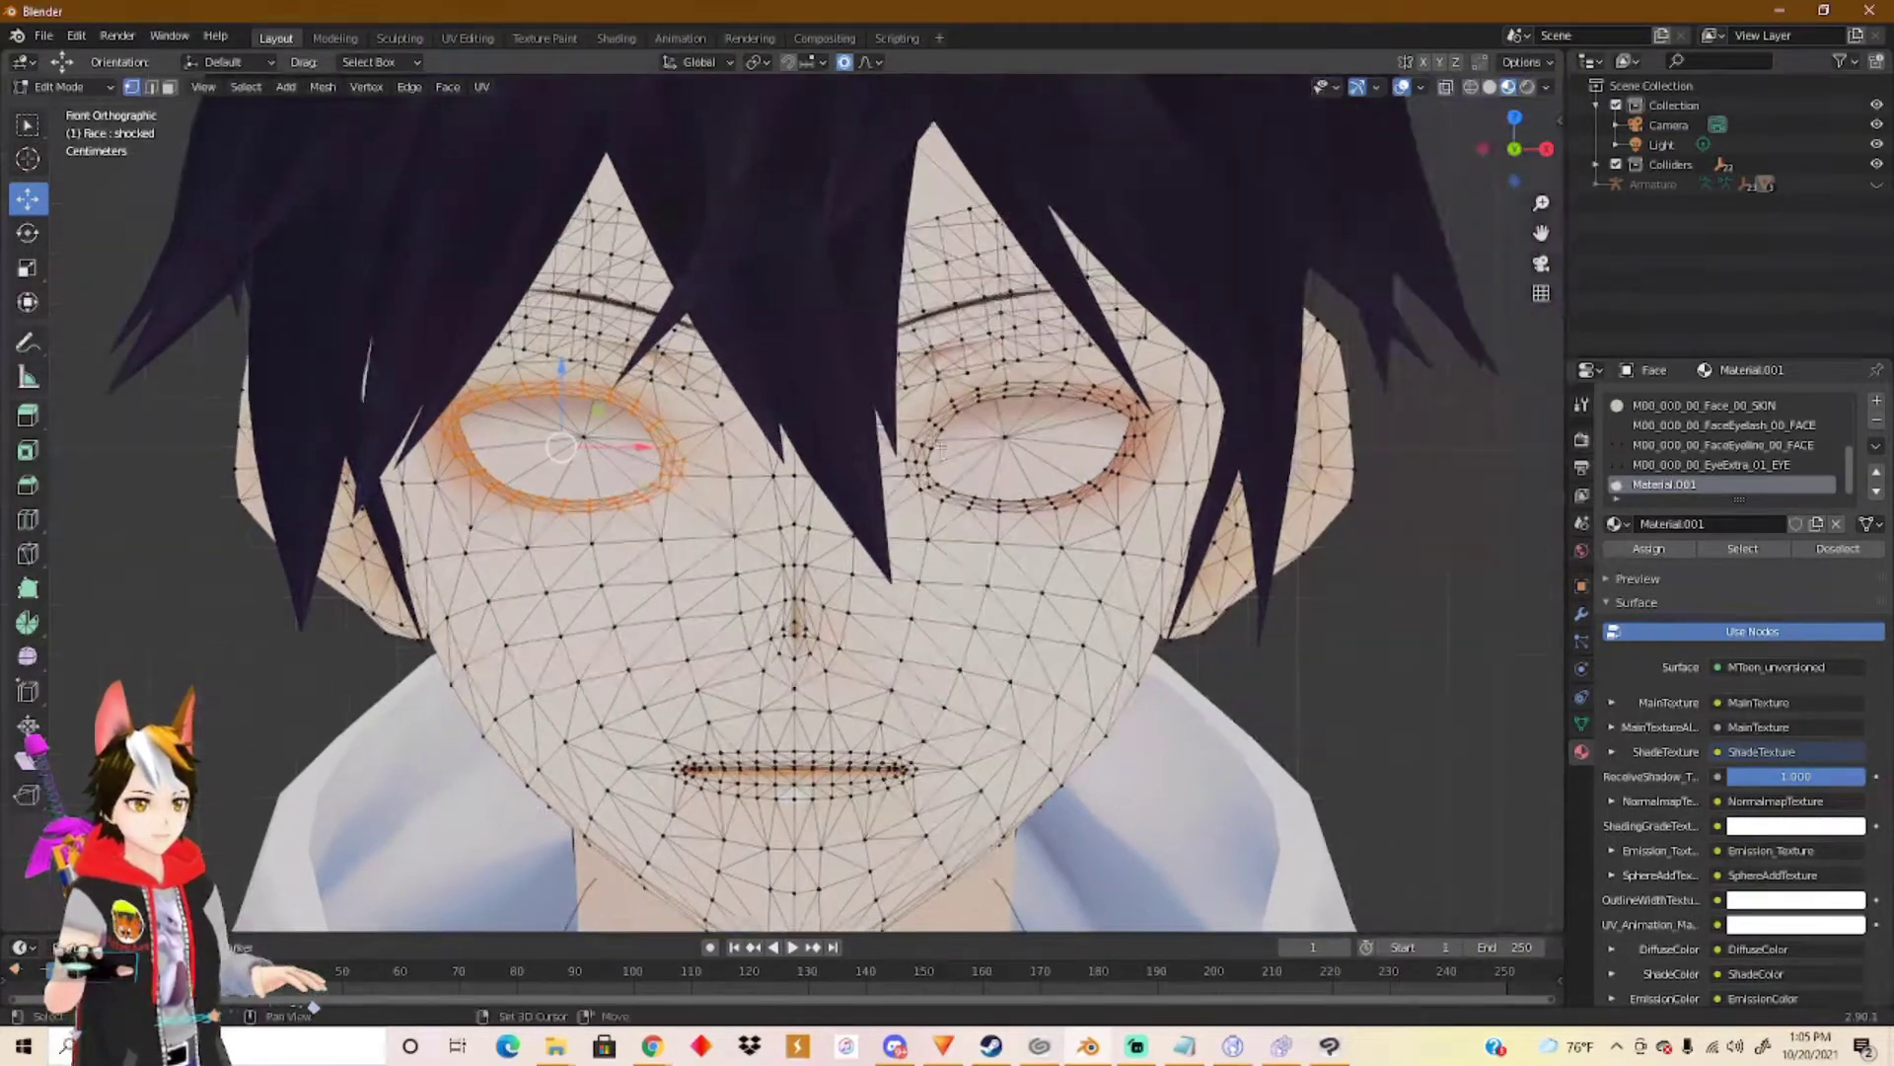
pyautogui.moveTo(902, 421); pyautogui.dragTo(946, 488)
pyautogui.rightClick(952, 498)
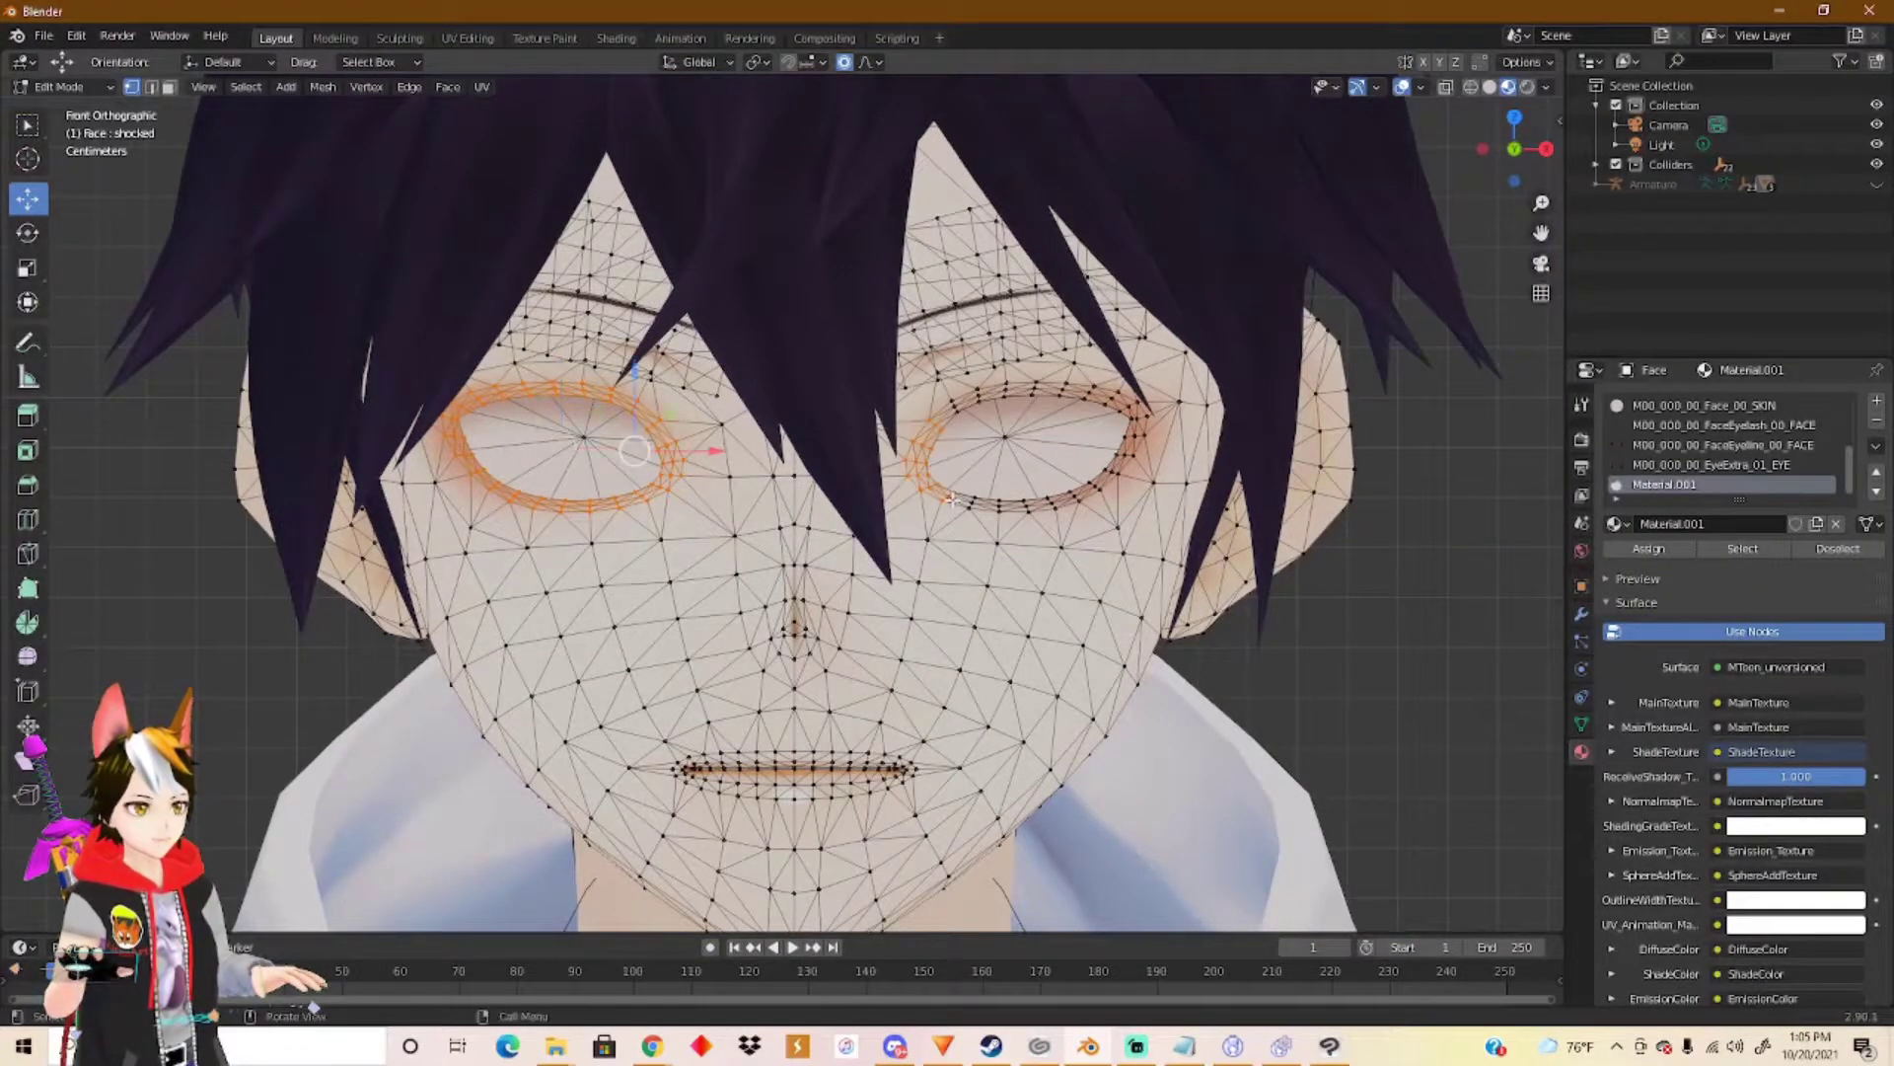
pyautogui.keyDown('shift'); pyautogui.moveTo(764, 479); pyautogui.dragTo(897, 496, button='middle'); pyautogui.keyUp('shift')
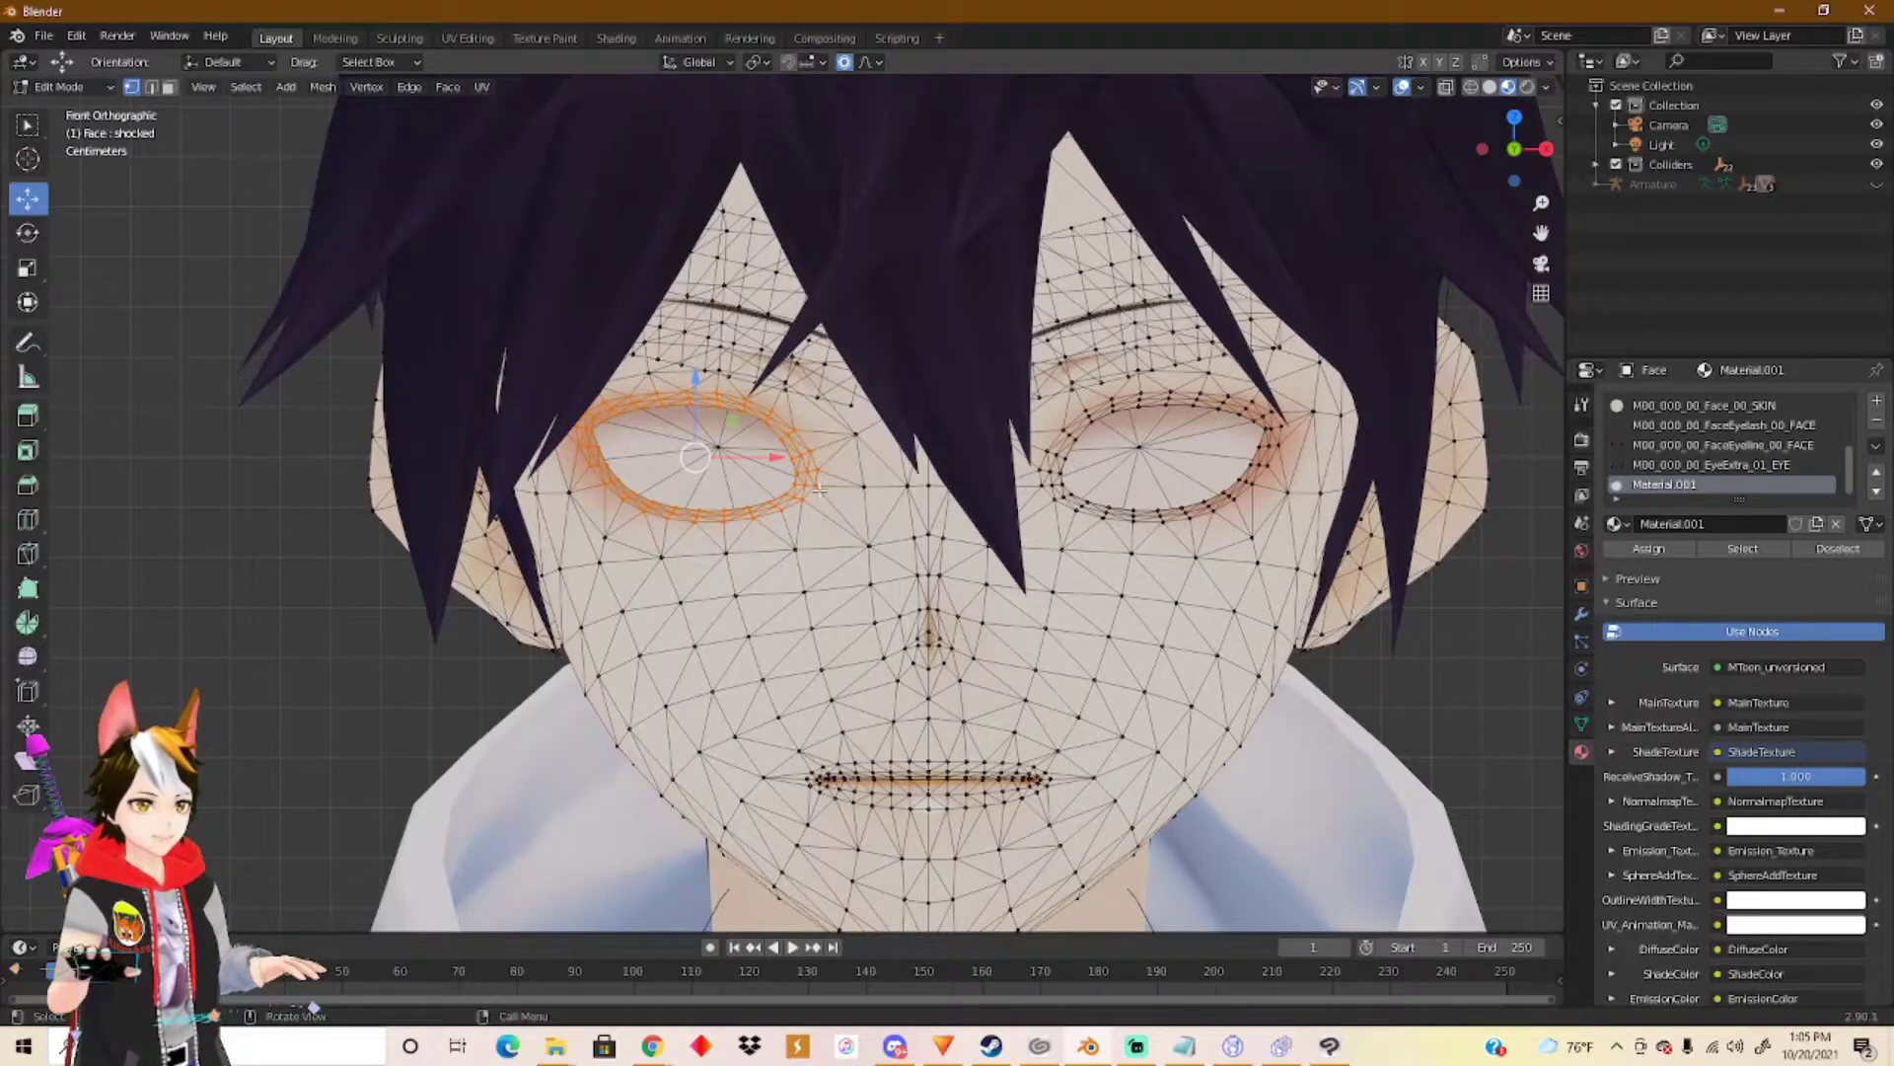
# Try to scale the right eye opening's loops to 0.2 with proportional editing on, and undo it.
pyautogui.press('s')
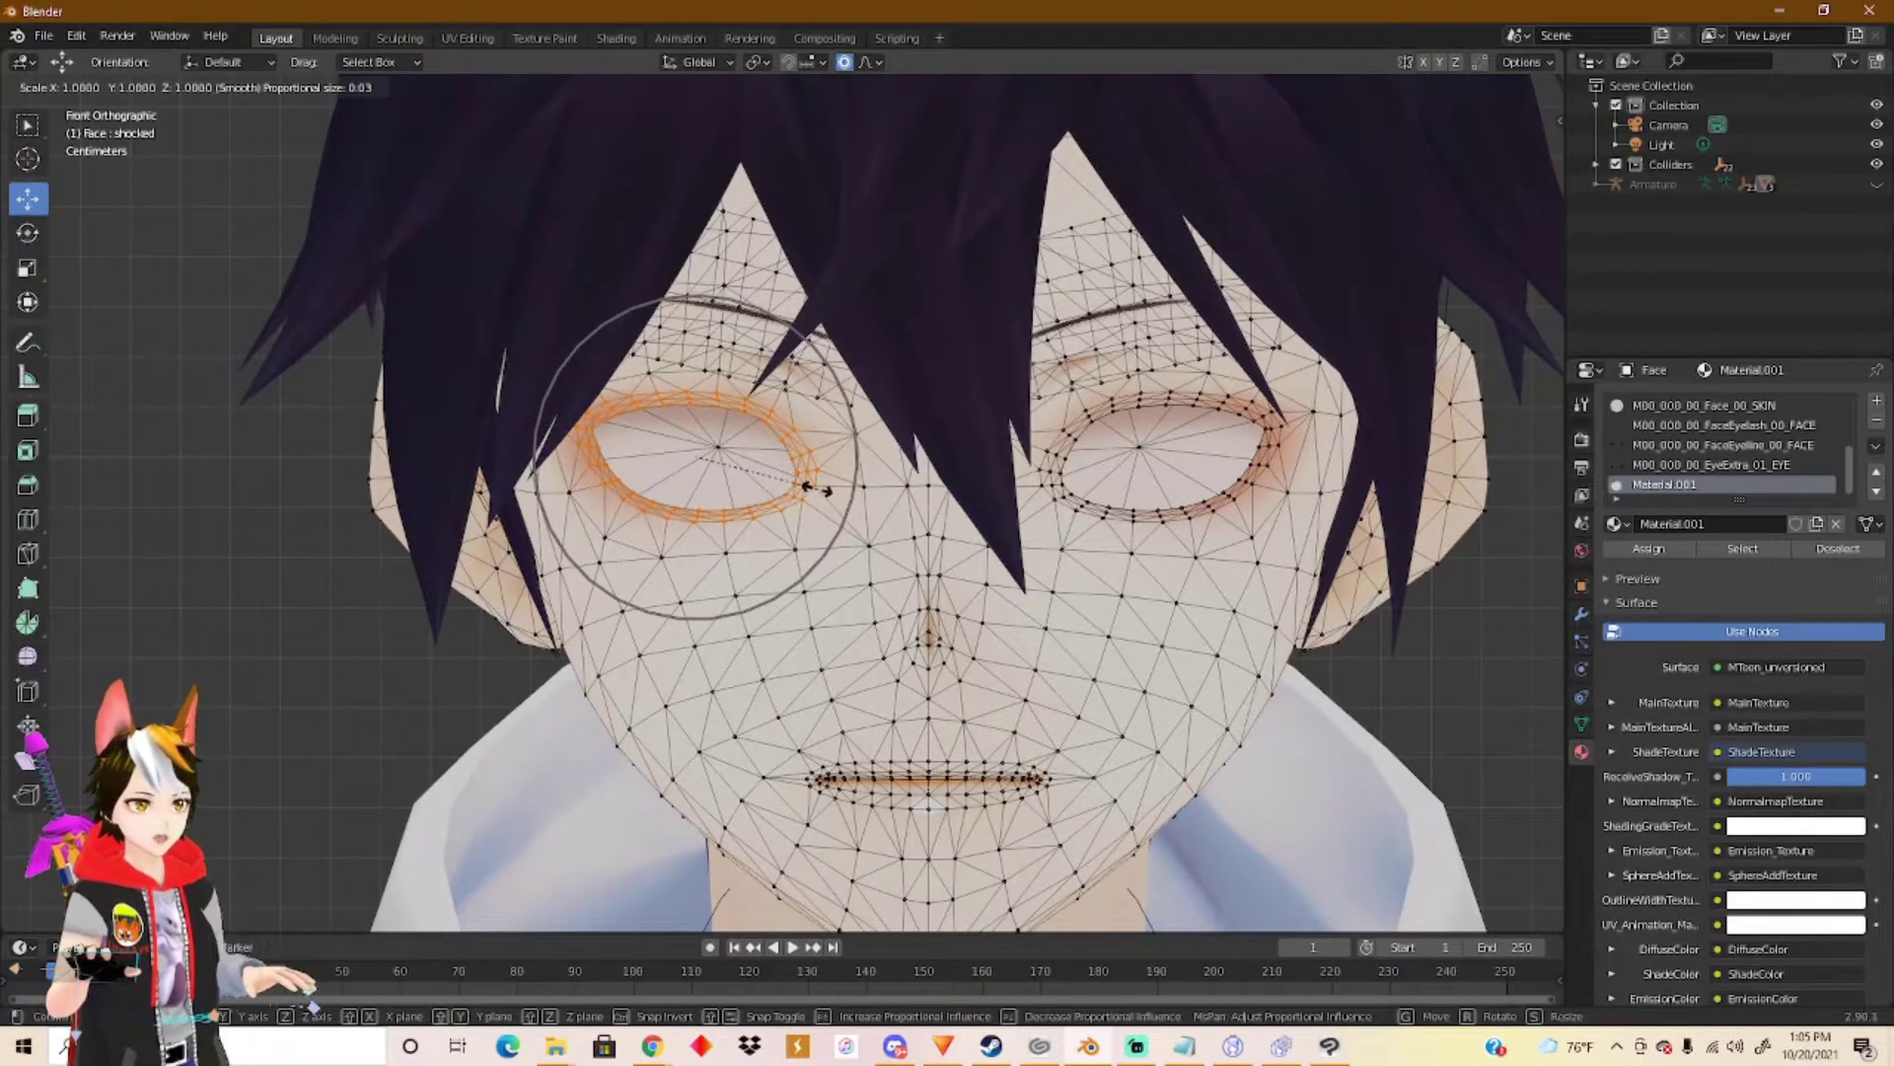
pyautogui.moveTo(771, 473)
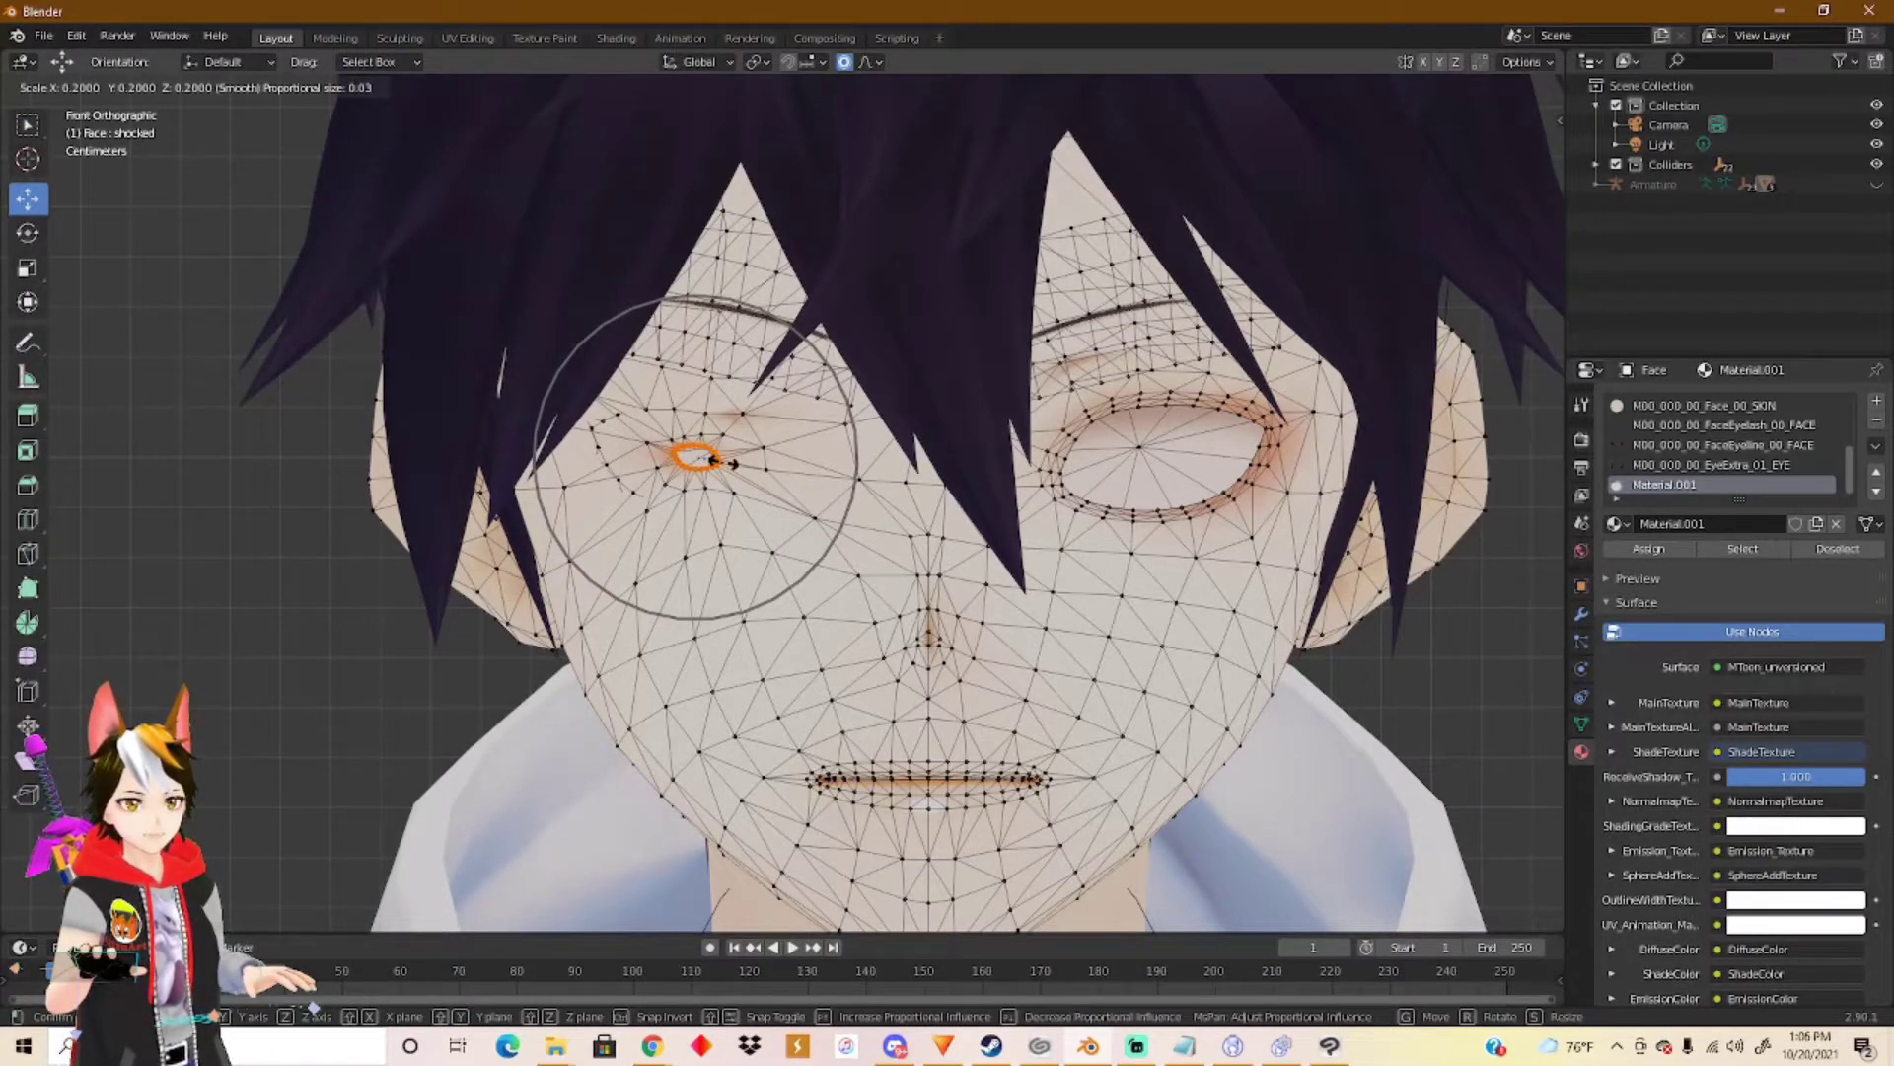
pyautogui.click(718, 461)
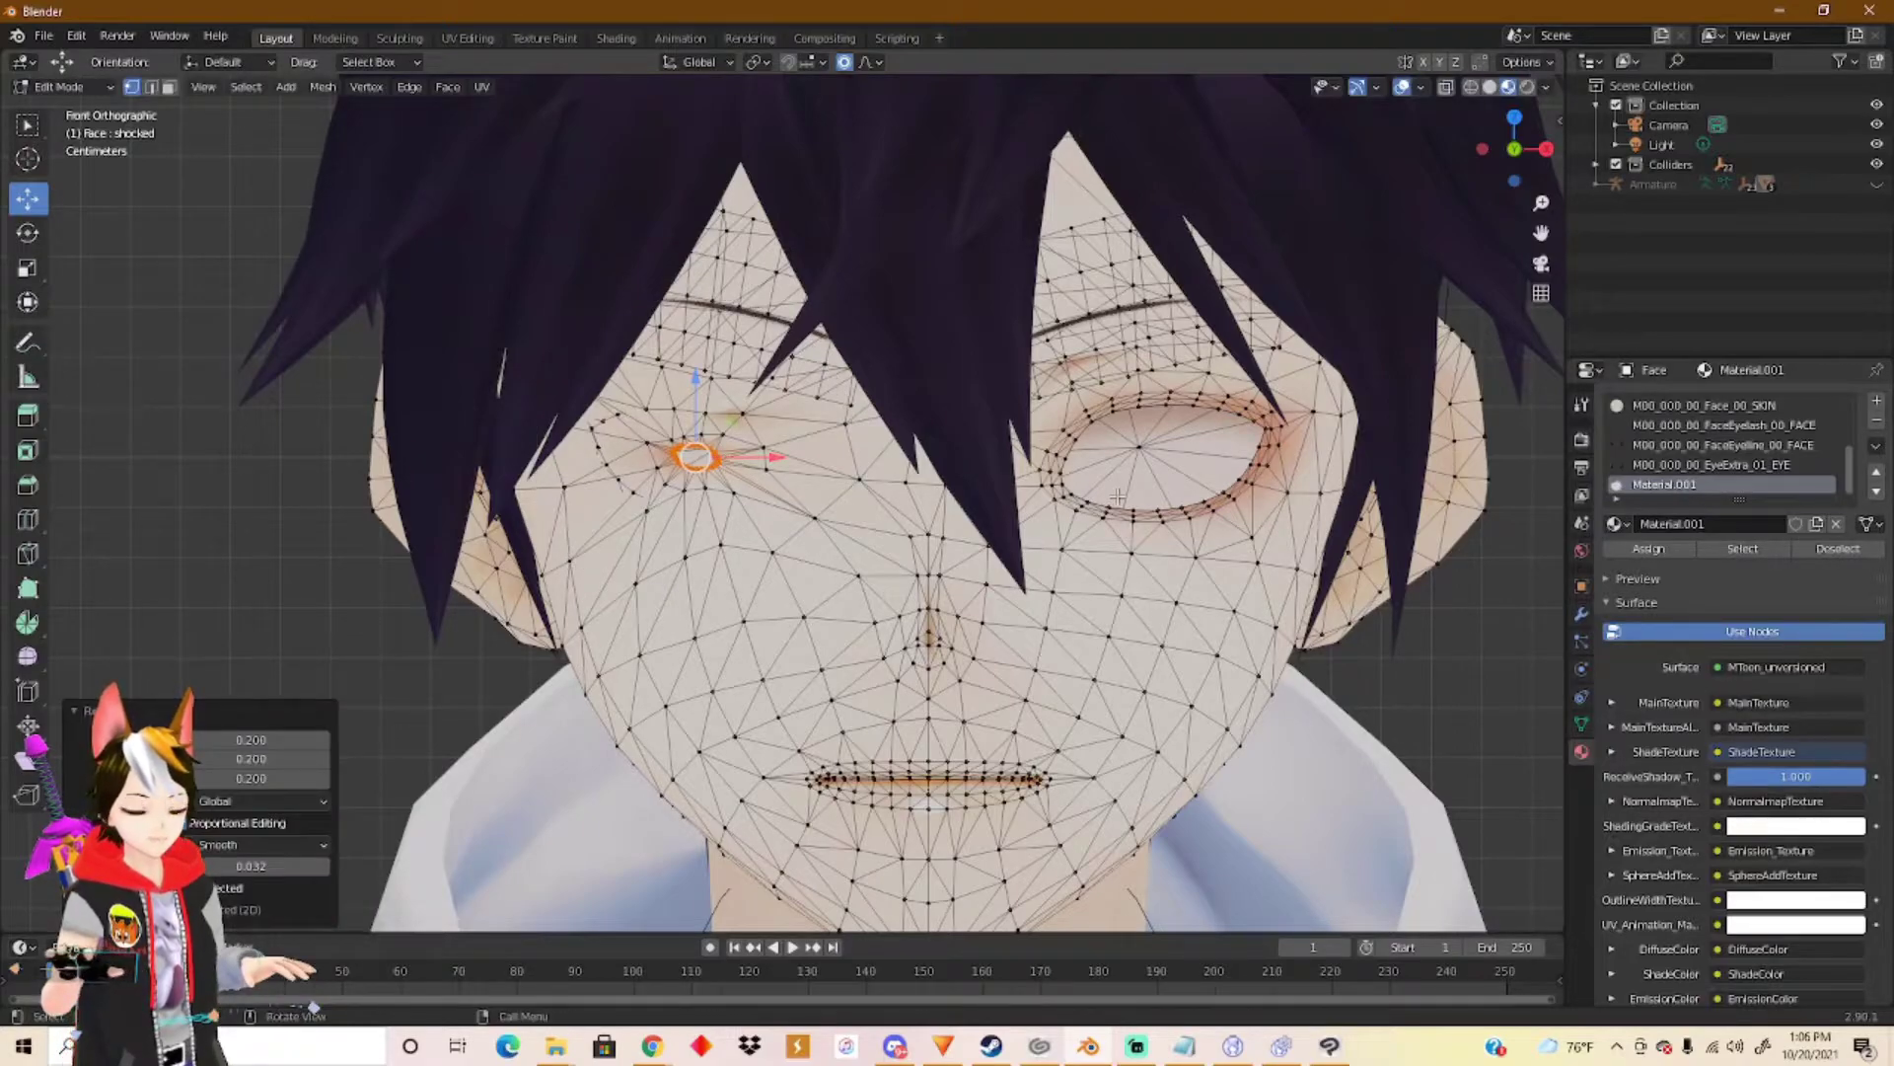
pyautogui.scroll(1, 783, 471)
pyautogui.hotkey('ctrl', 'z')
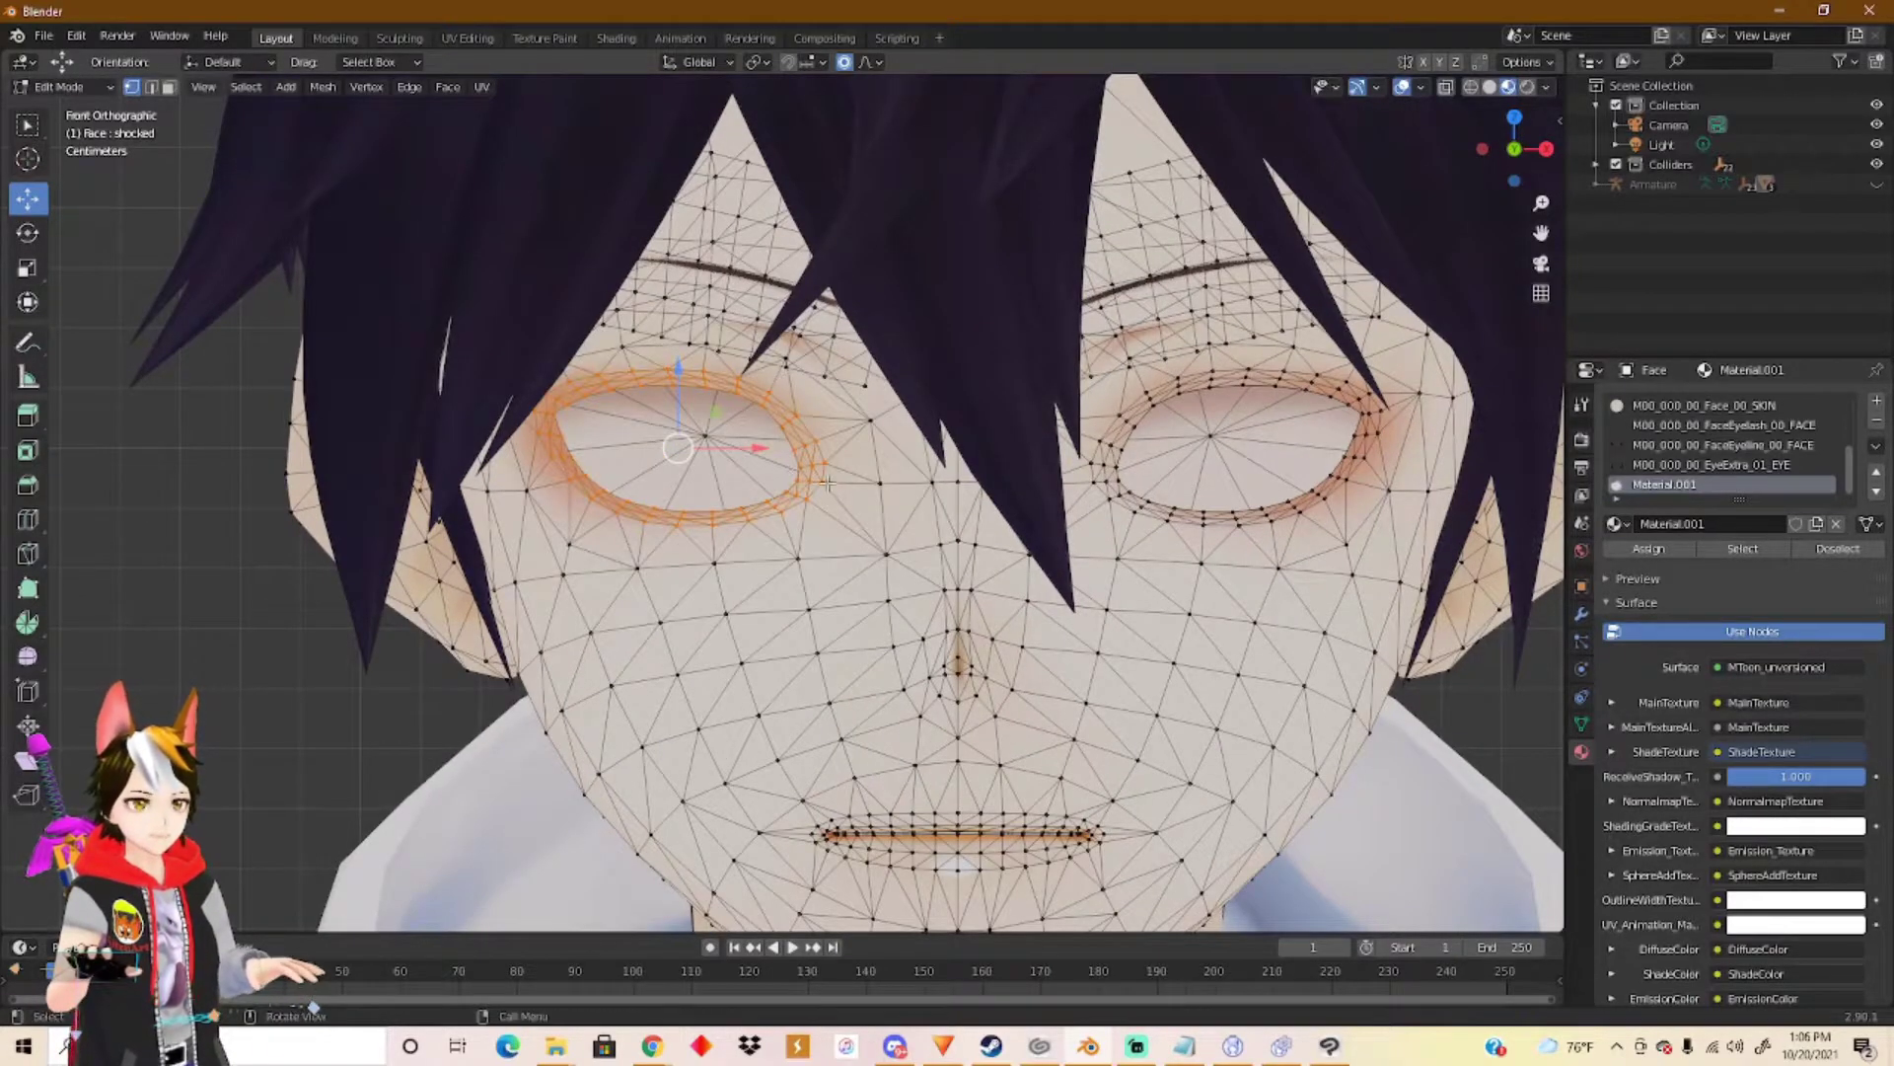
# Turn off proportional editing and scale the right eye opening's loops to 0.2.
pyautogui.click(844, 62)
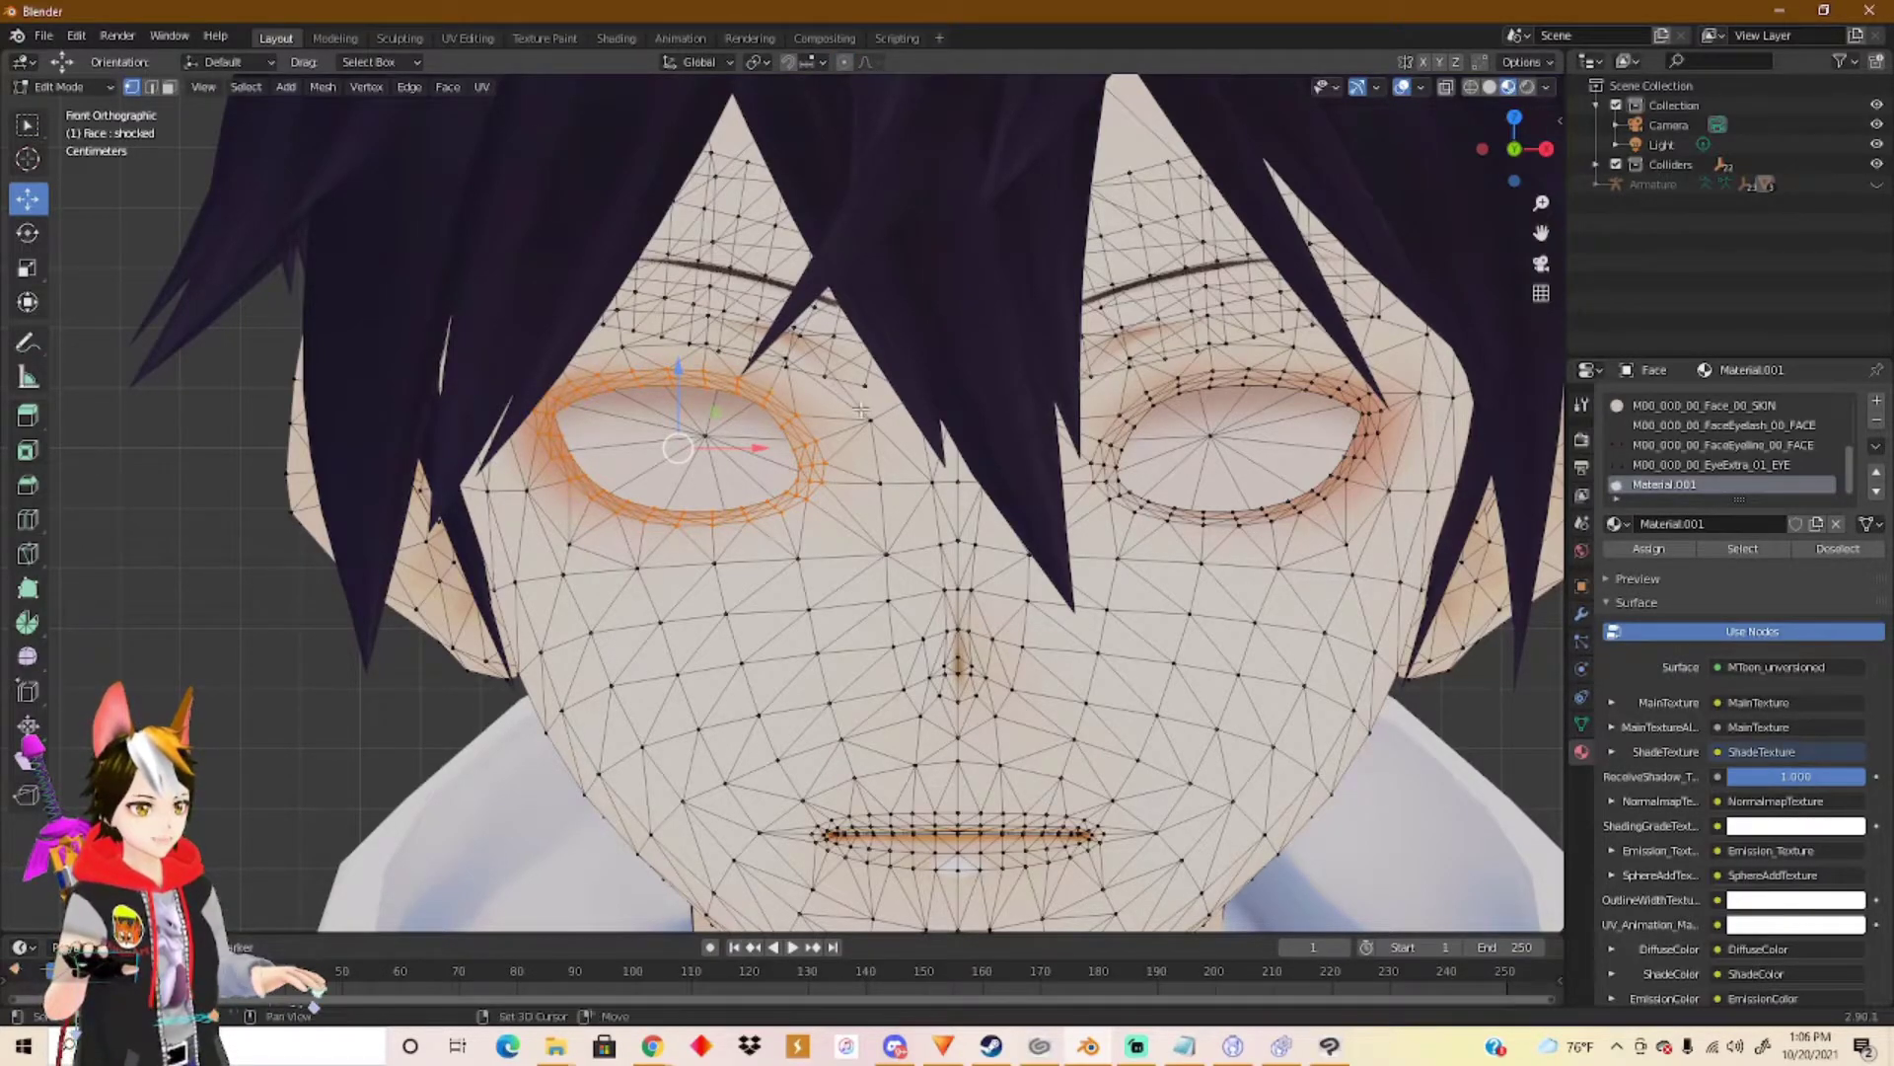
pyautogui.keyDown('shift'); pyautogui.moveTo(861, 350); pyautogui.dragTo(755, 394, button='middle'); pyautogui.keyUp('shift')
pyautogui.scroll(-1, 775, 429)
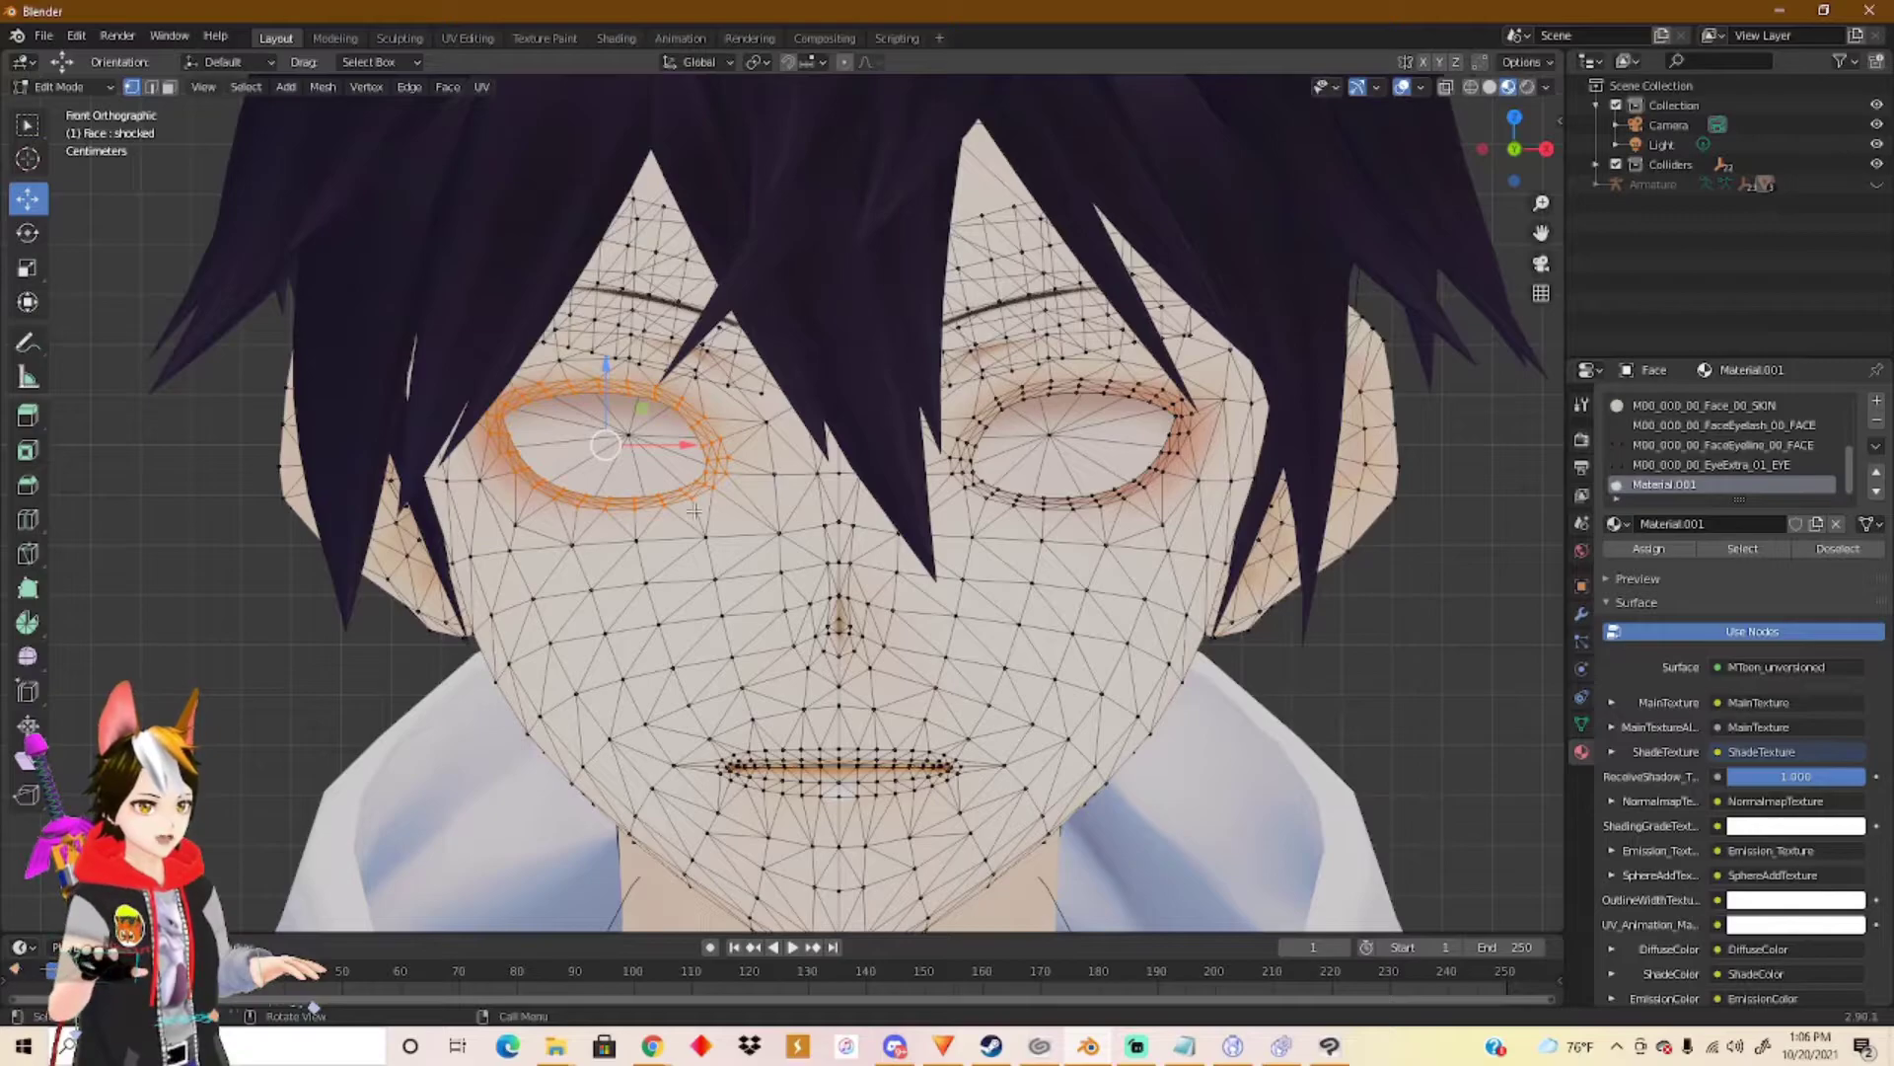
pyautogui.press('s')
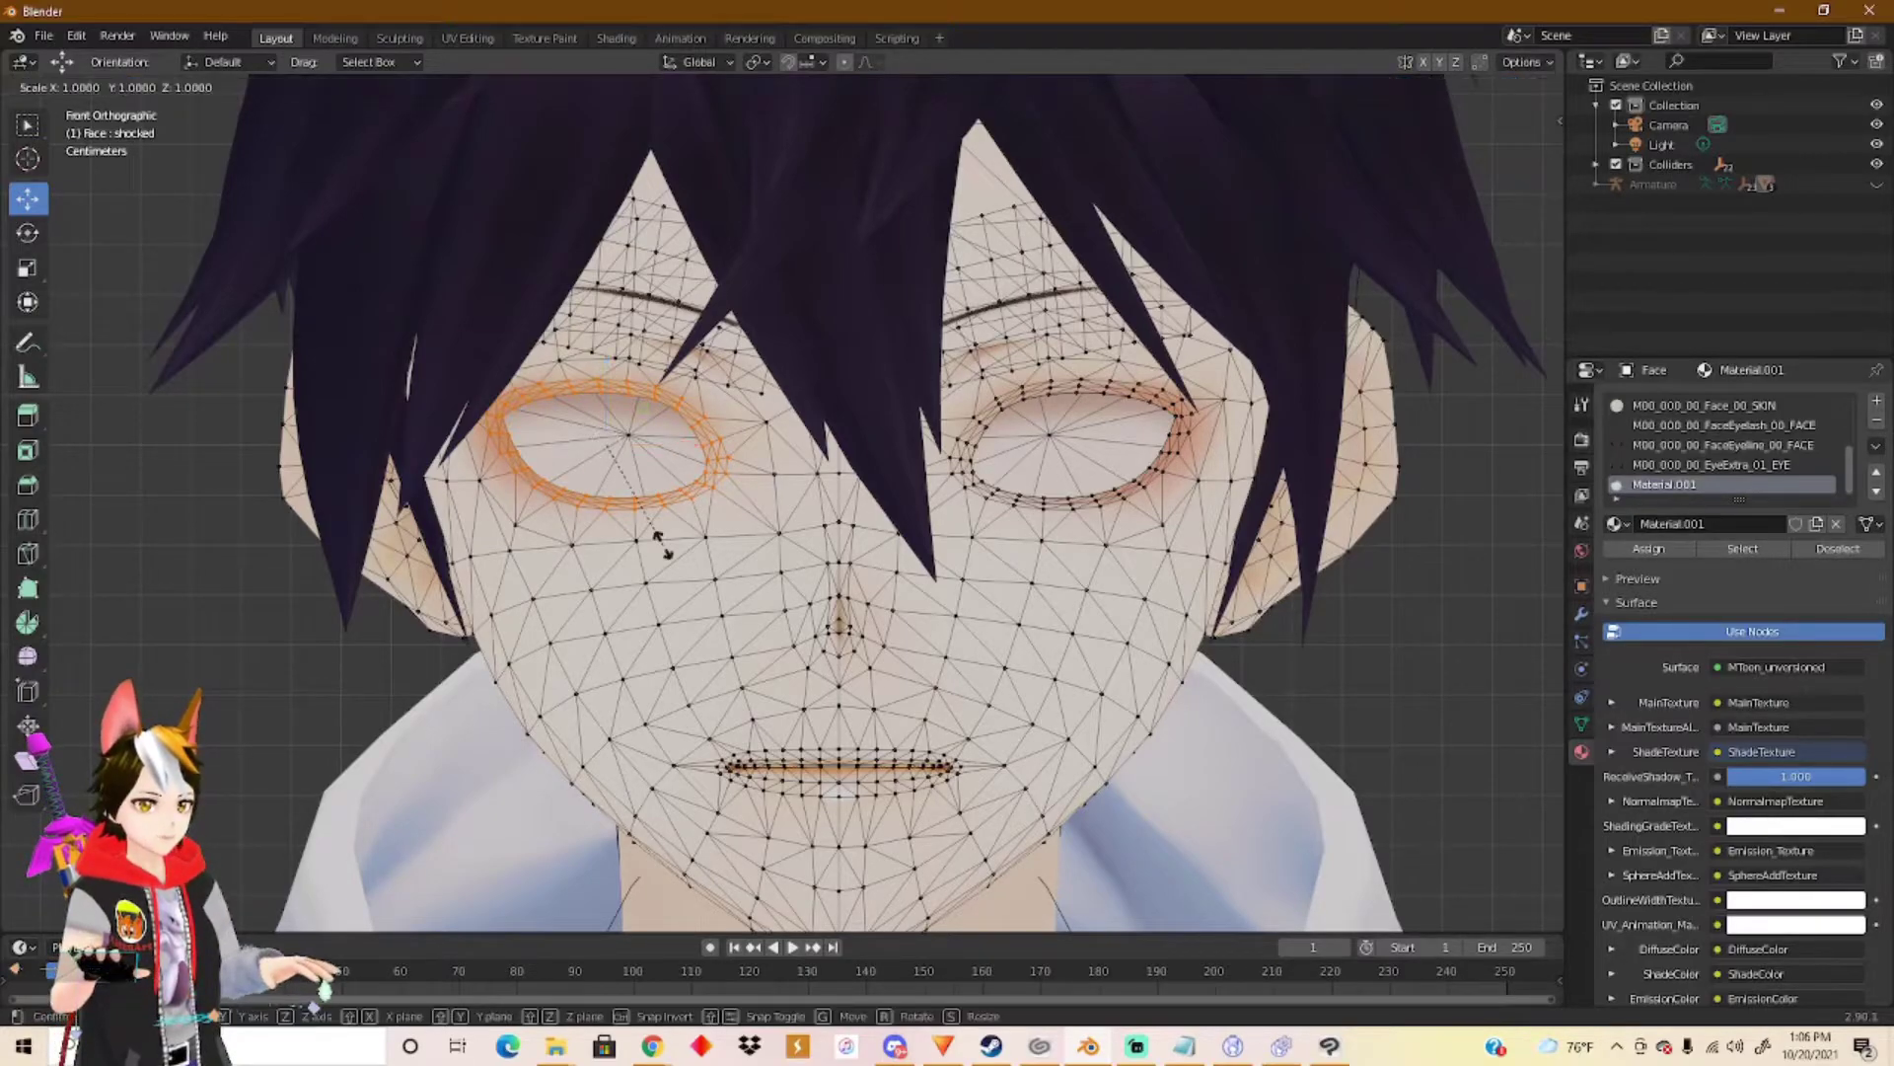
pyautogui.click(609, 451)
# Select all the edge loops around the character's left eye opening and scale them to 0.2.
pyautogui.keyDown('shift'); pyautogui.moveTo(1085, 499); pyautogui.dragTo(903, 498, button='middle'); pyautogui.keyUp('shift')
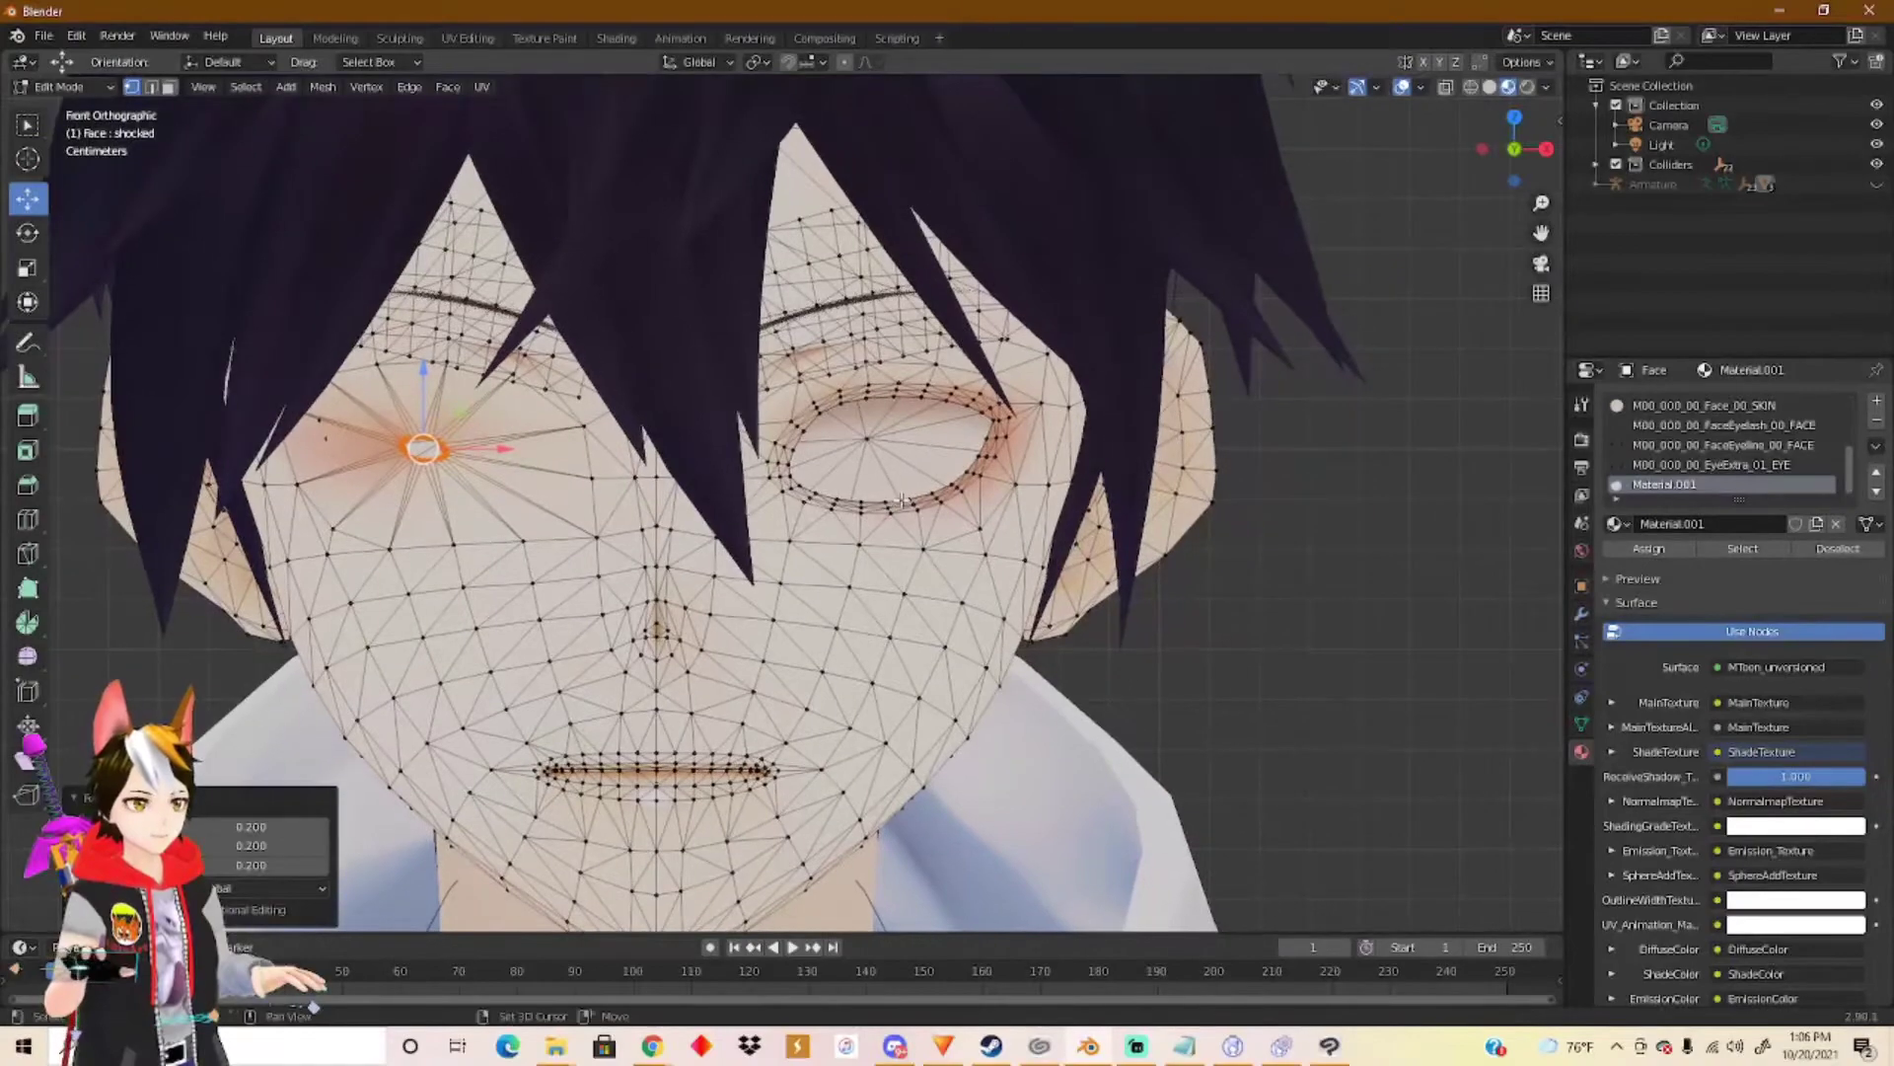
pyautogui.keyDown('alt'); pyautogui.click(779, 463); pyautogui.keyUp('alt')
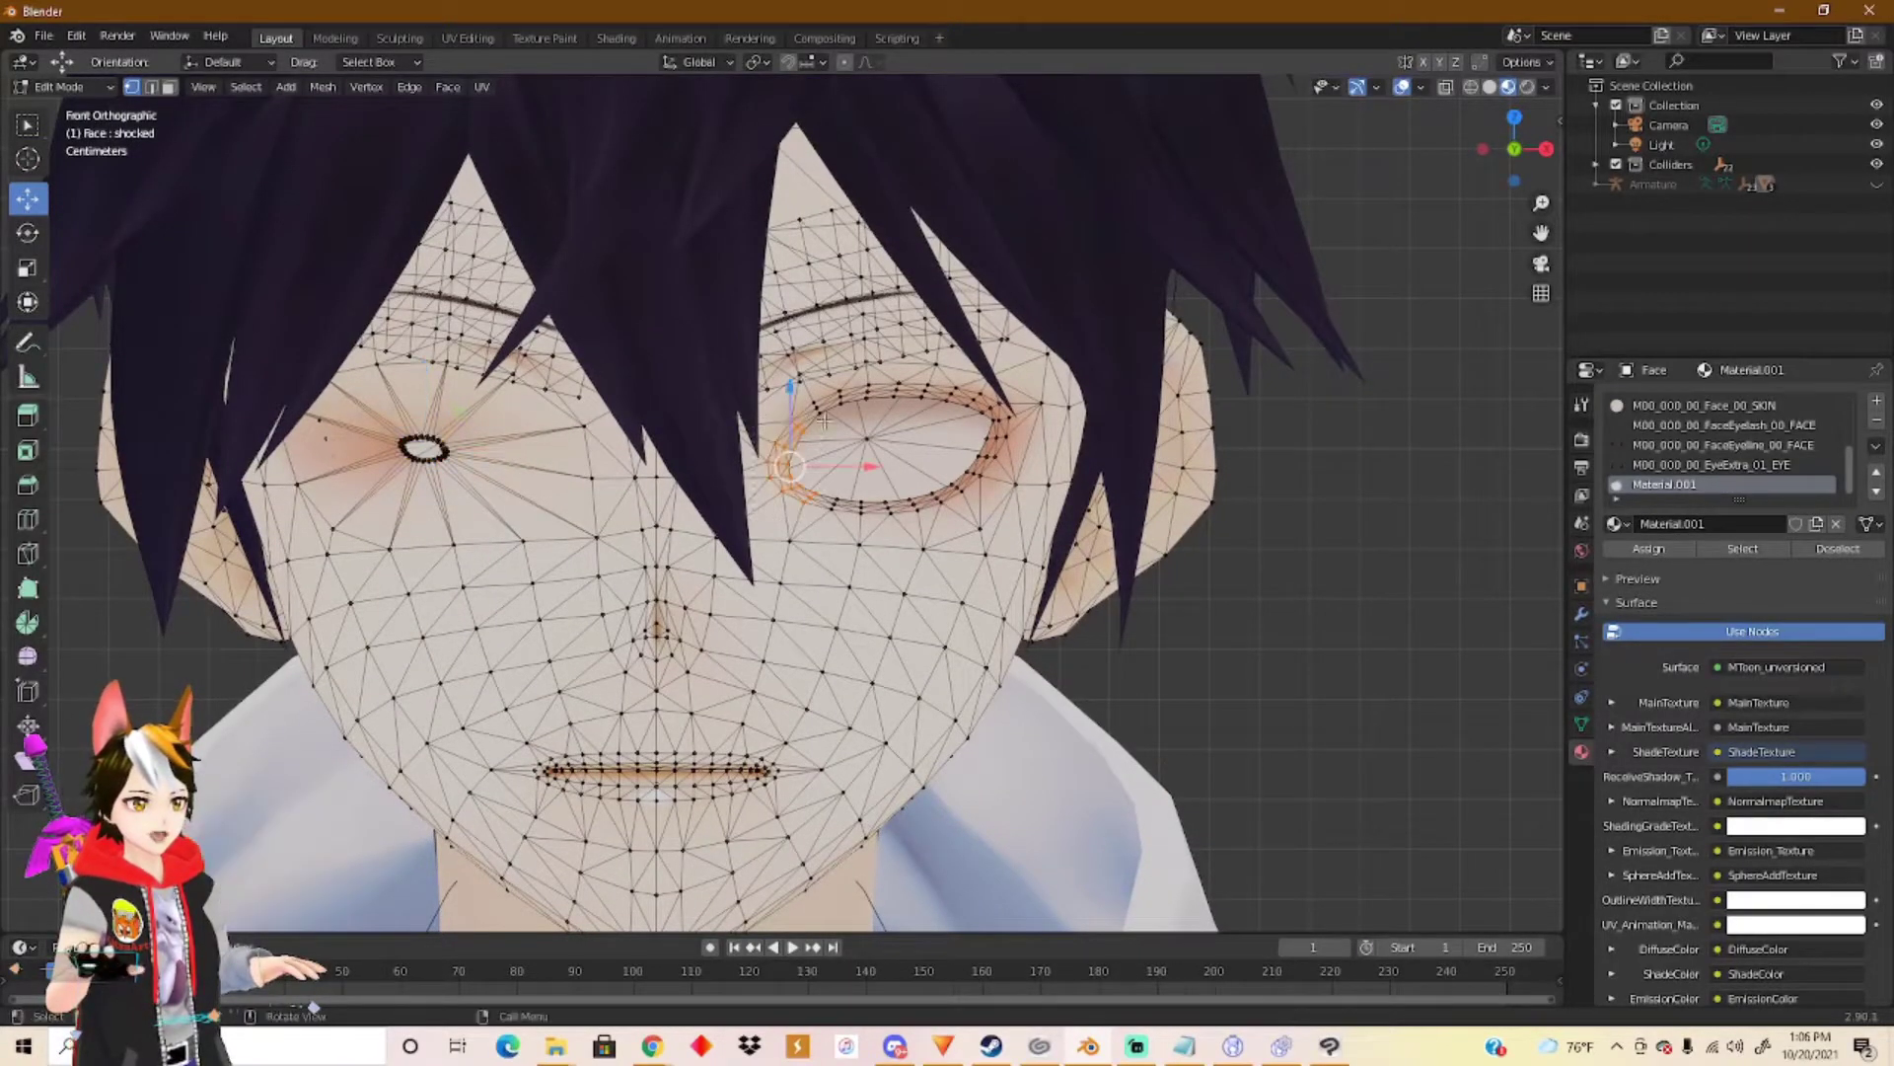
pyautogui.press('ctrl+KP_Add')
pyautogui.keyDown('shift'); pyautogui.moveTo(794, 476); pyautogui.dragTo(850, 442, button='middle'); pyautogui.keyUp('shift')
pyautogui.press('s')
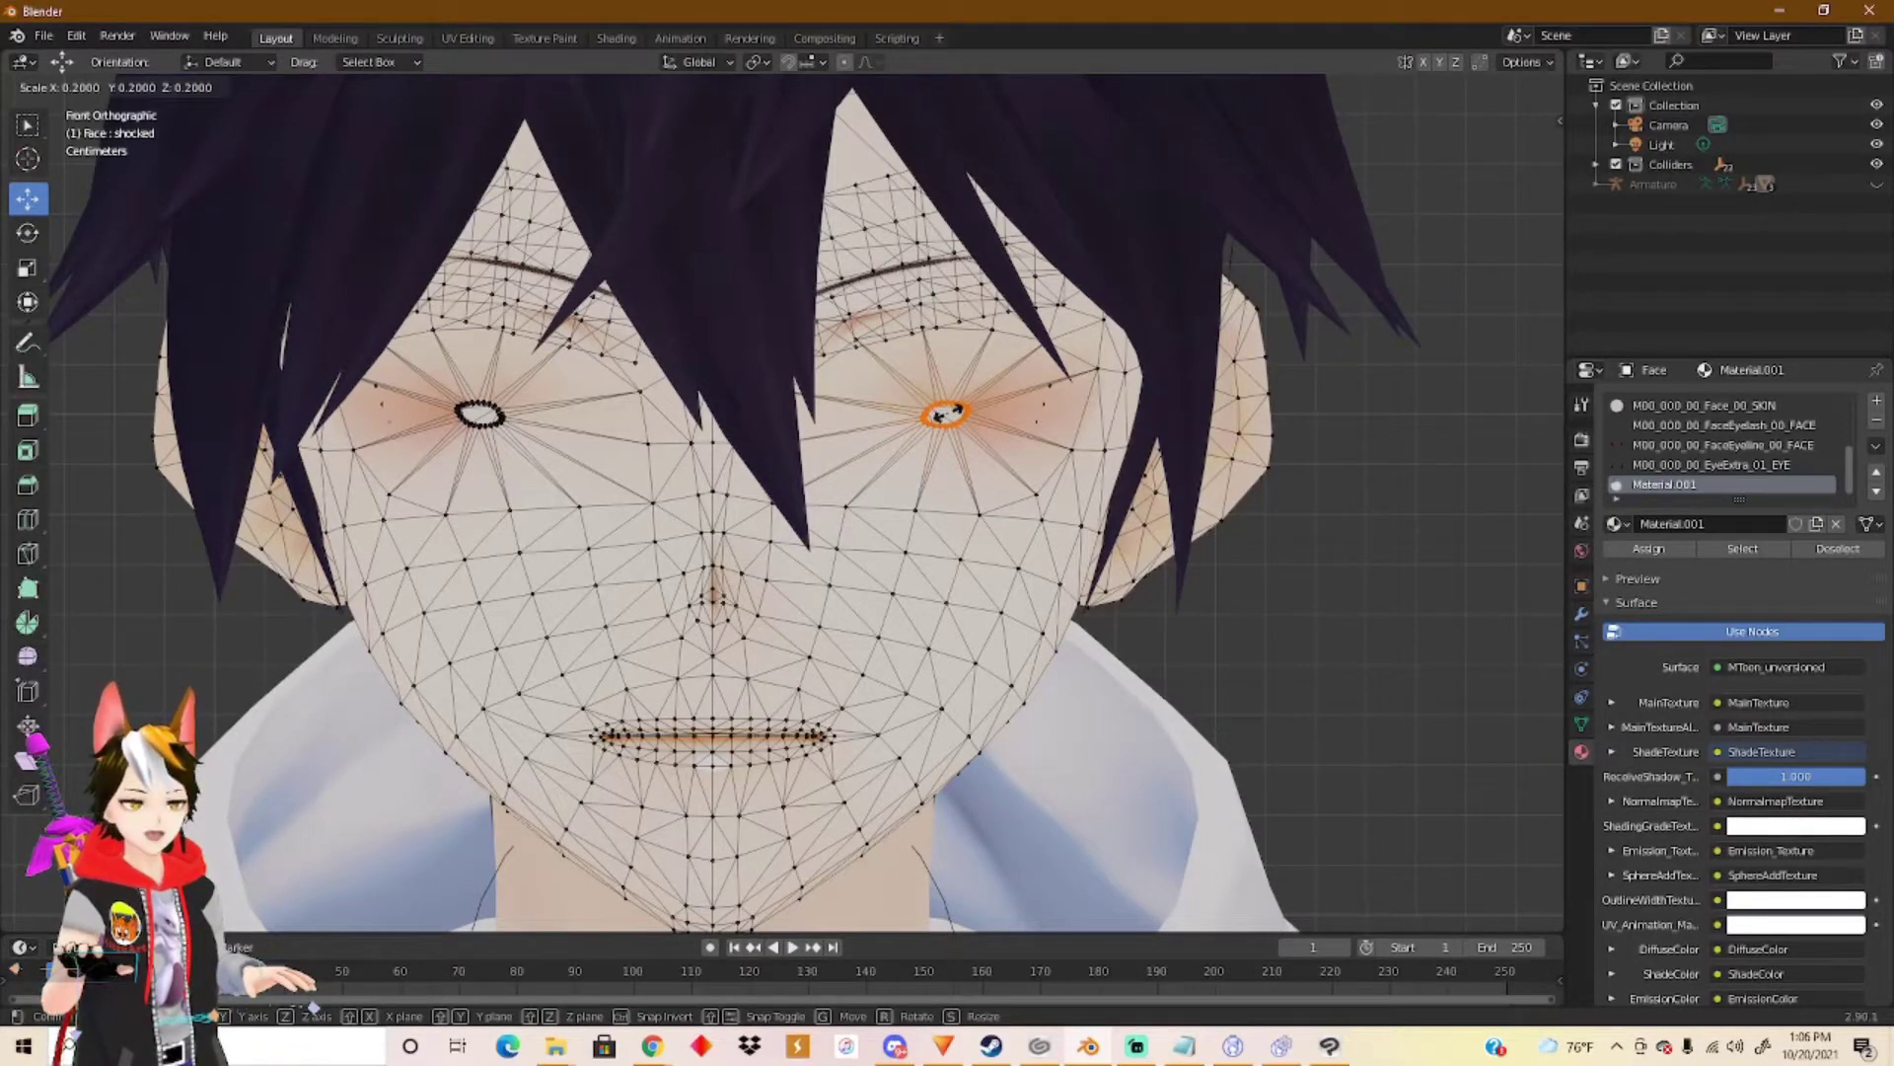
pyautogui.click(948, 412)
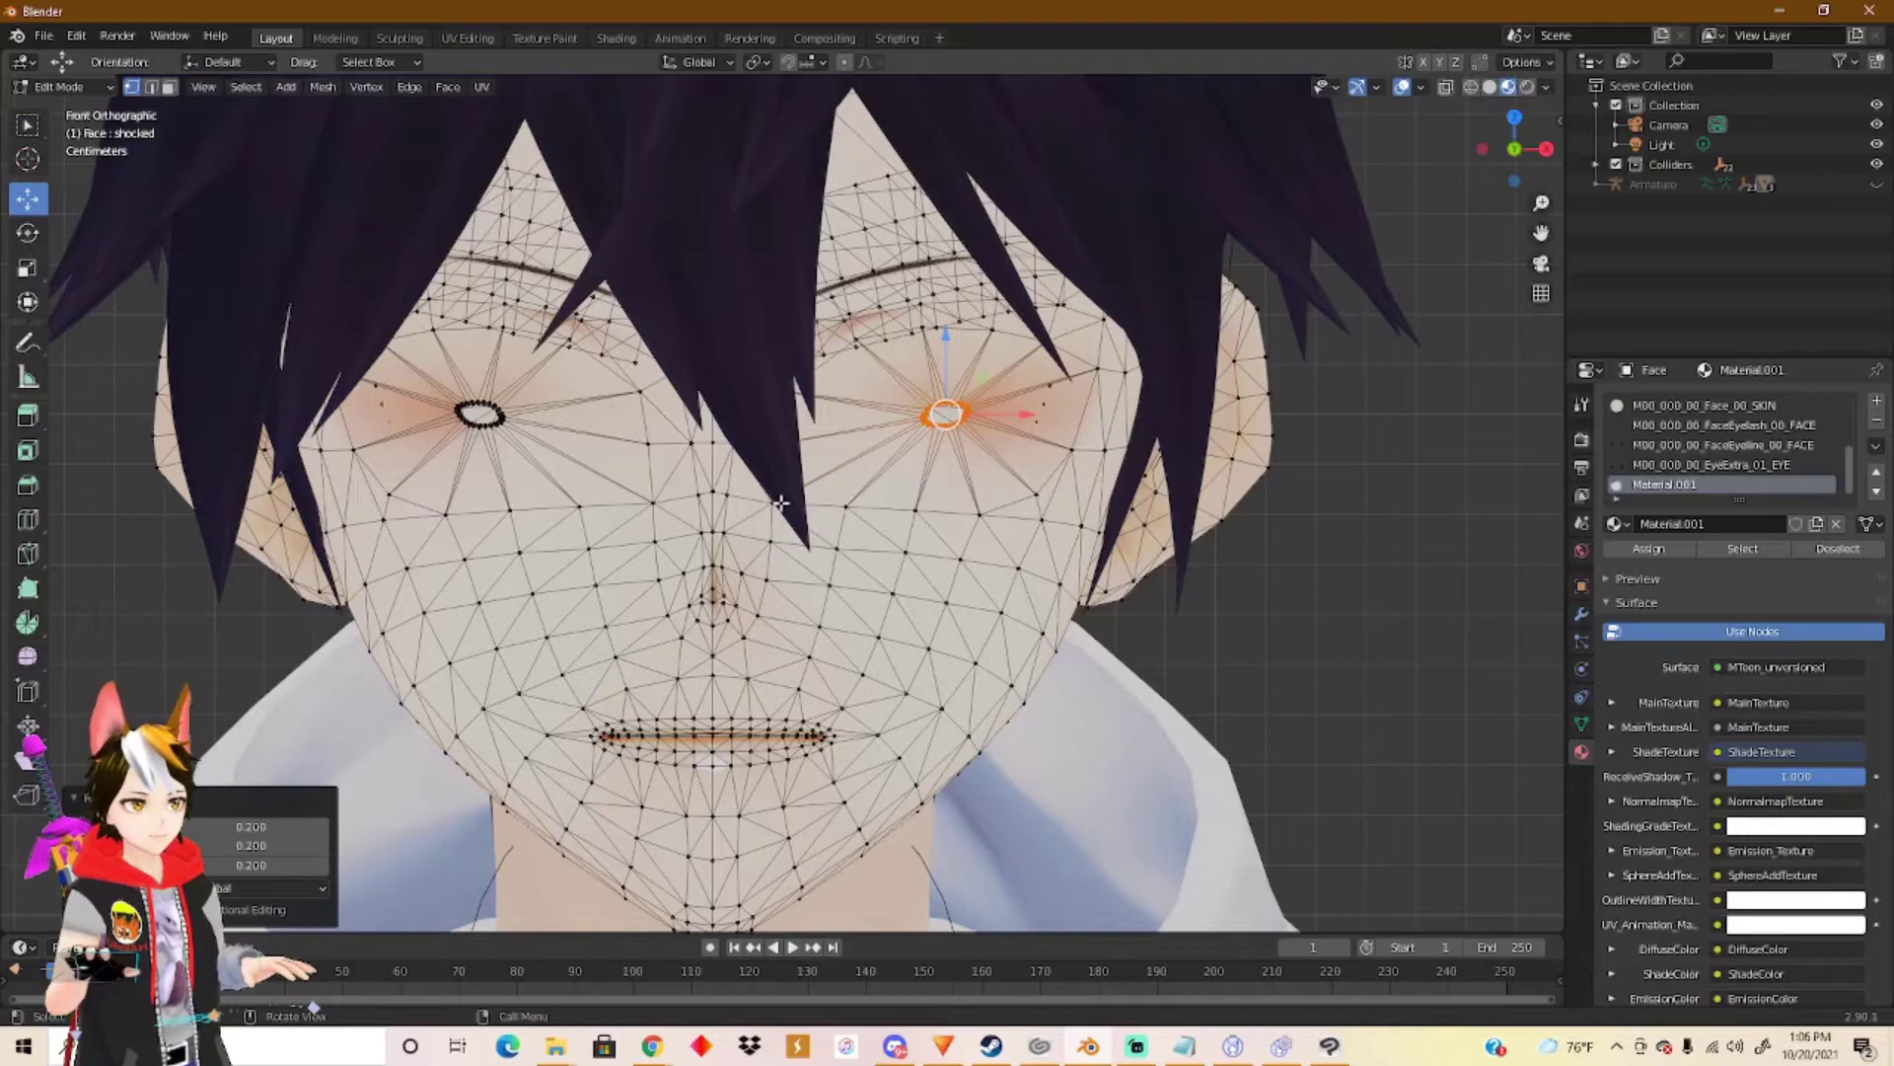
# Reveal the hidden textured eye planes and check the face from the front in Object Mode.
pyautogui.press('Tab')
pyautogui.press('Tab')
pyautogui.moveTo(752, 513); pyautogui.dragTo(992, 416, button='middle')
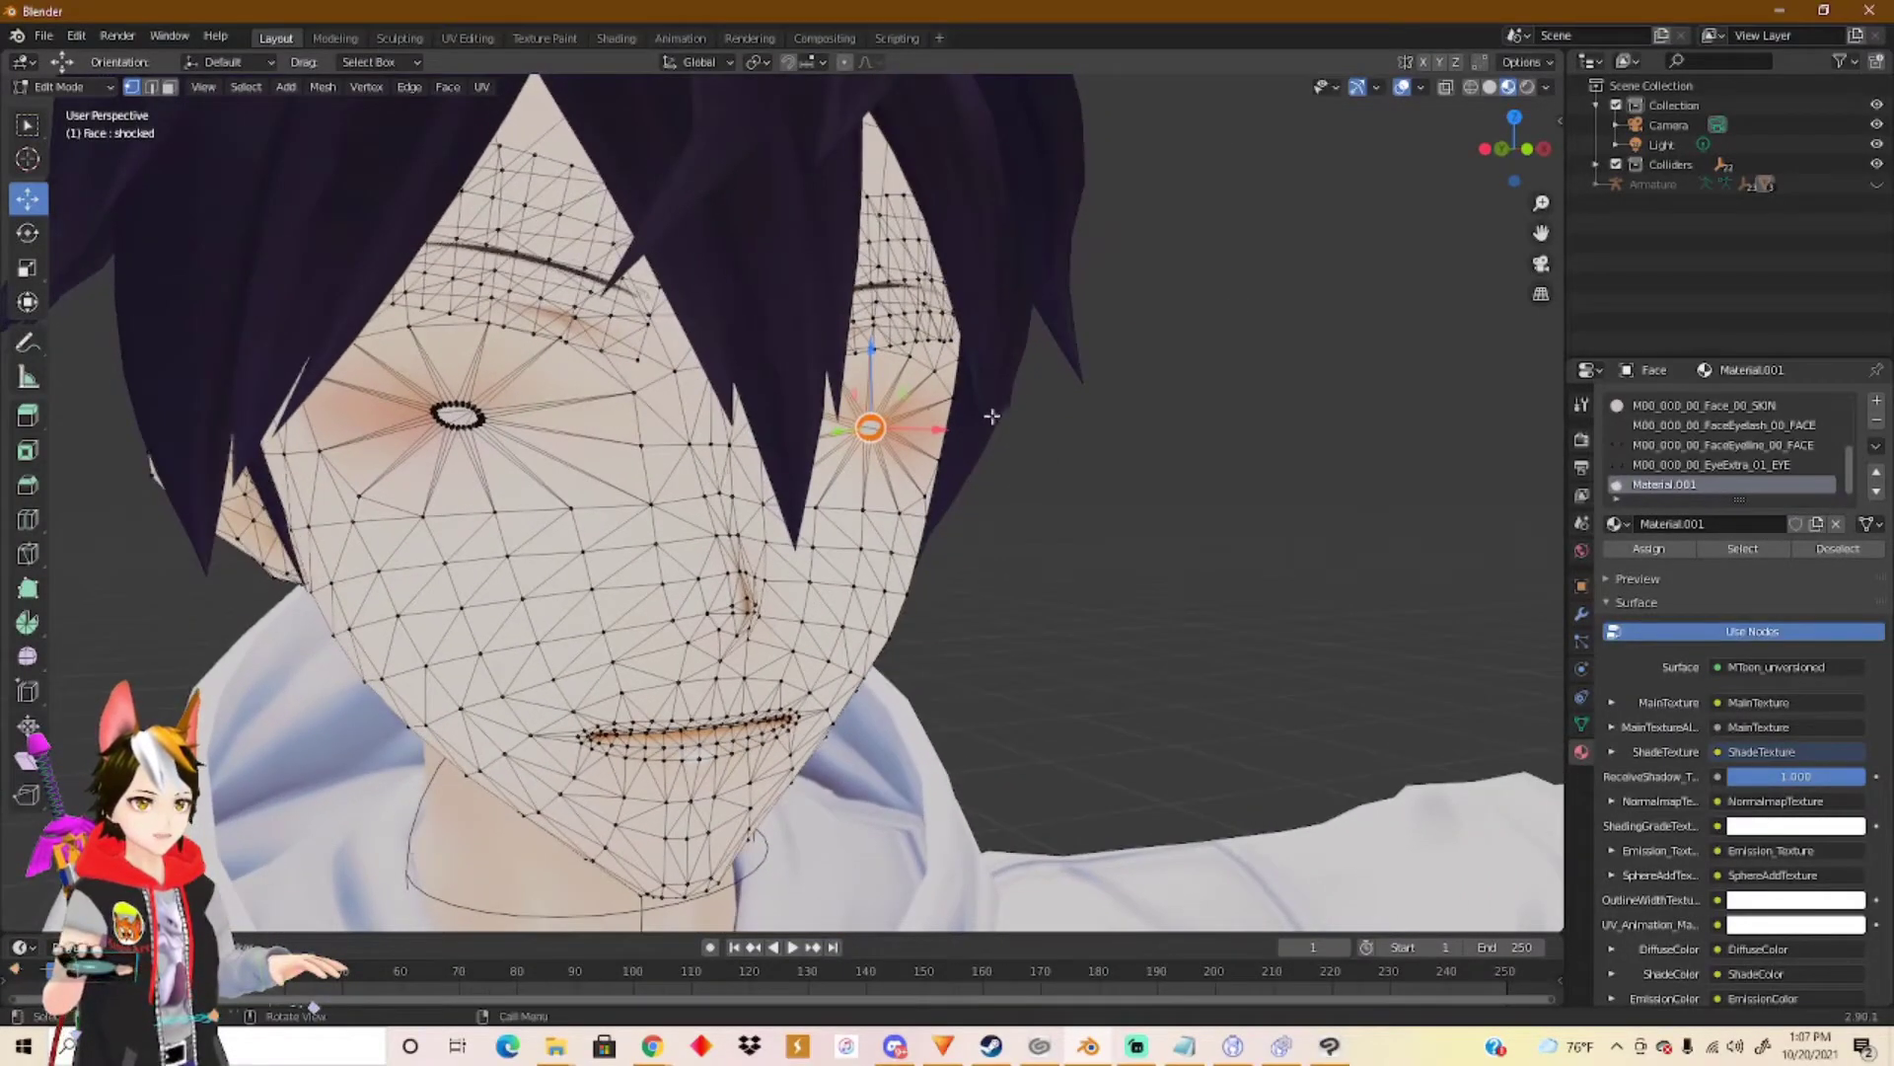
pyautogui.hotkey('ctrl', 'l')
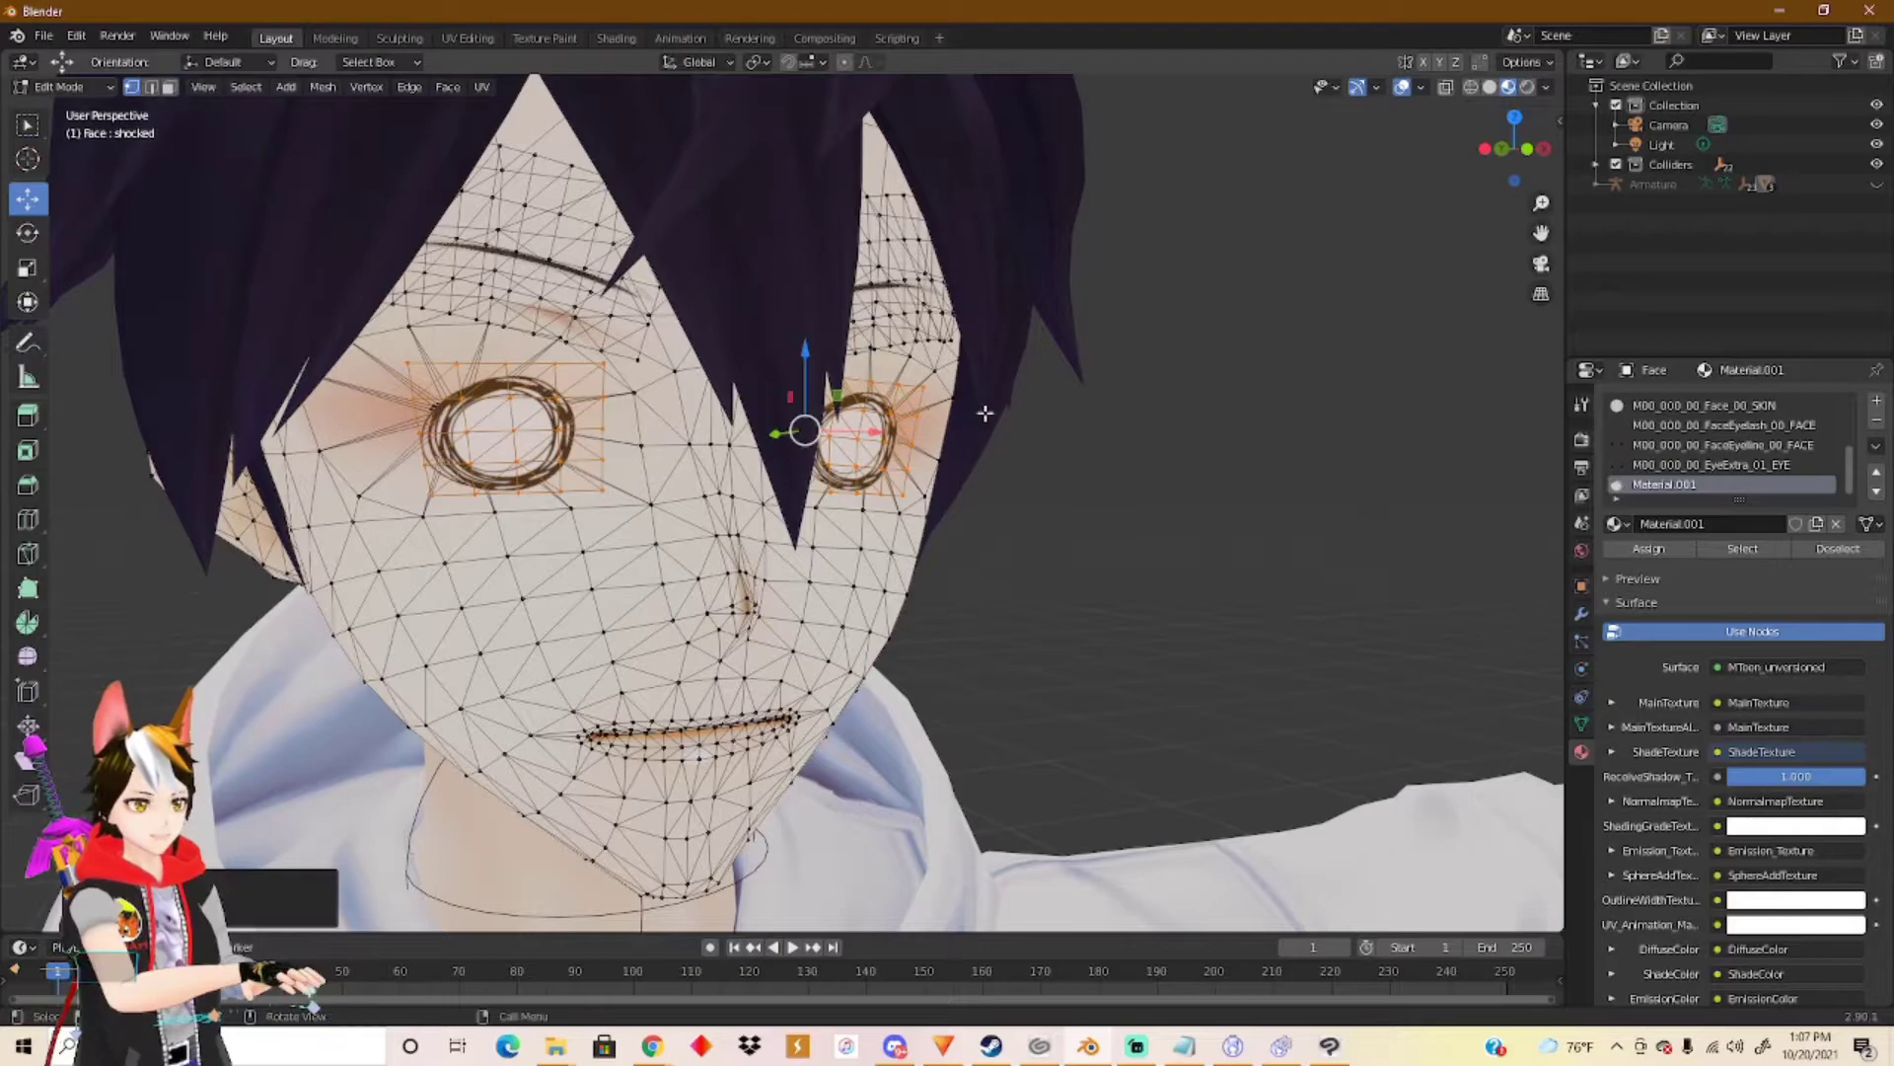
pyautogui.press('Tab')
pyautogui.press('KP_1')
pyautogui.click(1514, 148)
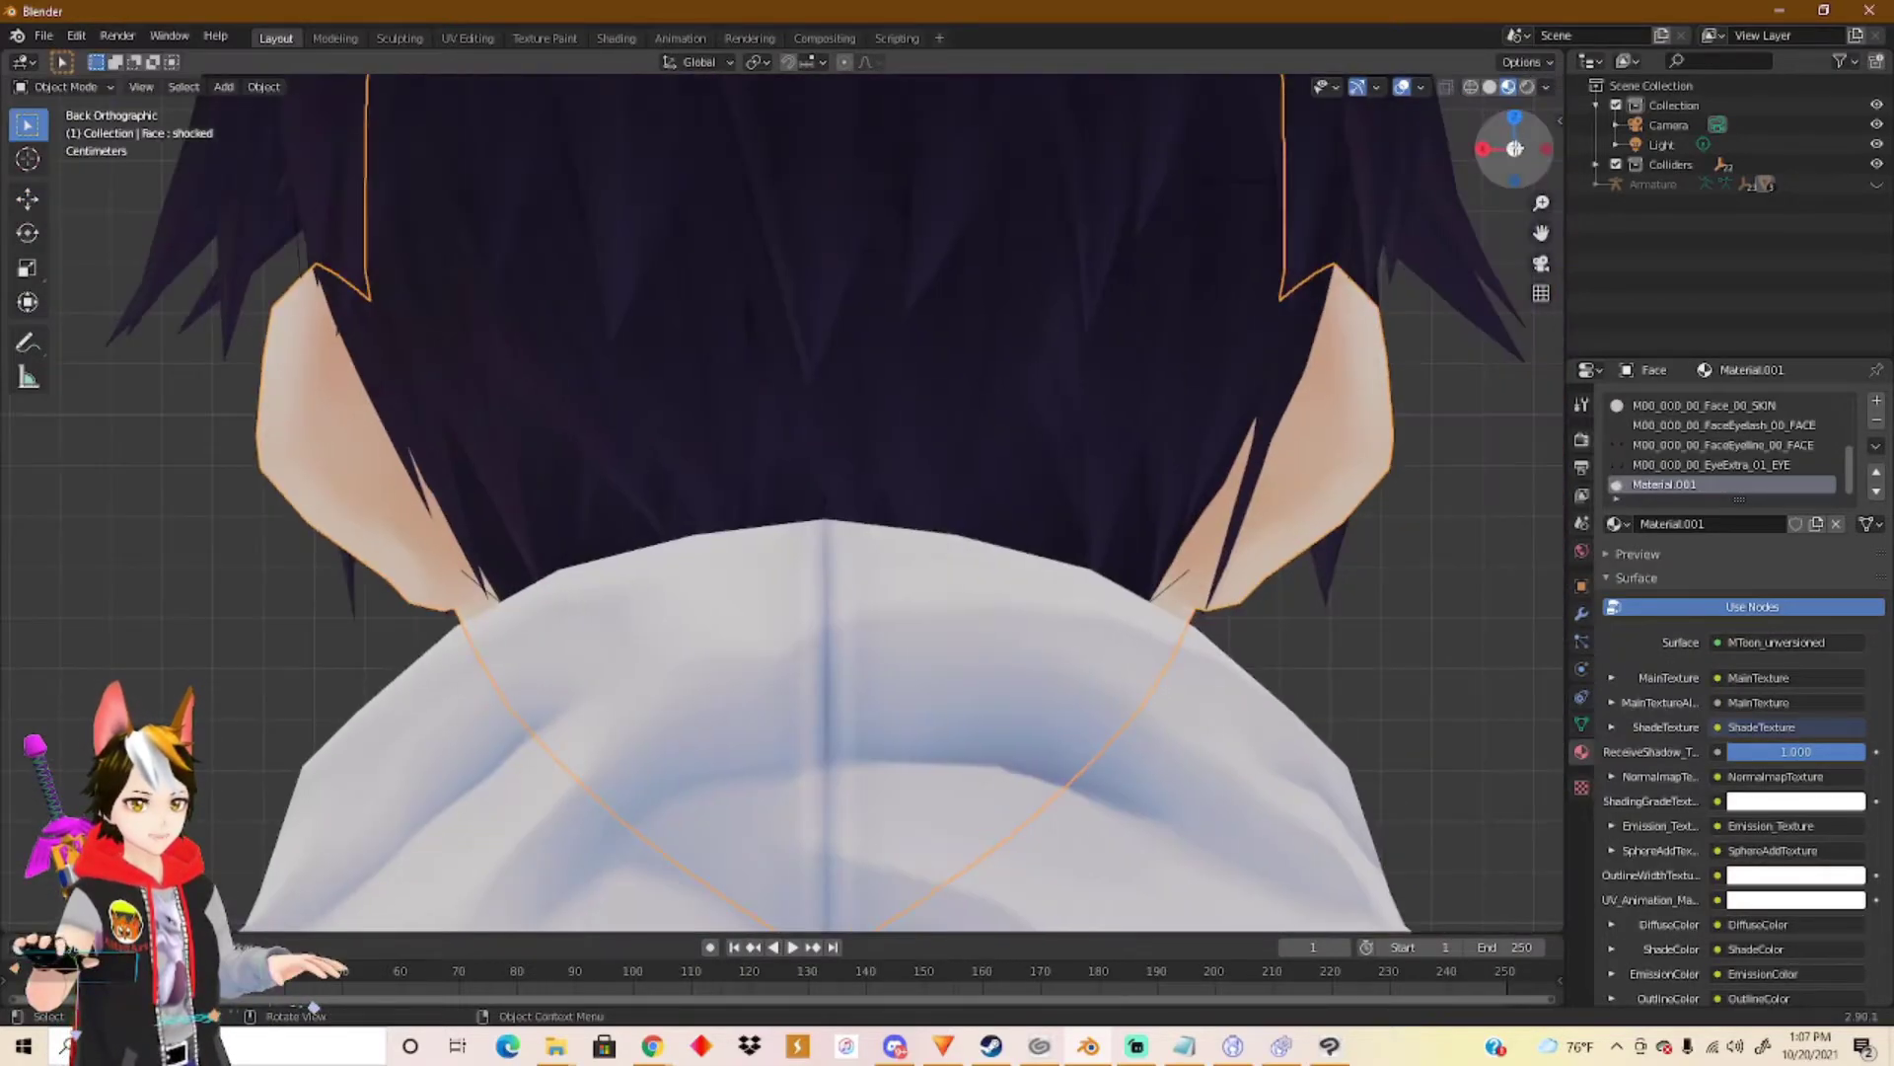
pyautogui.click(1515, 148)
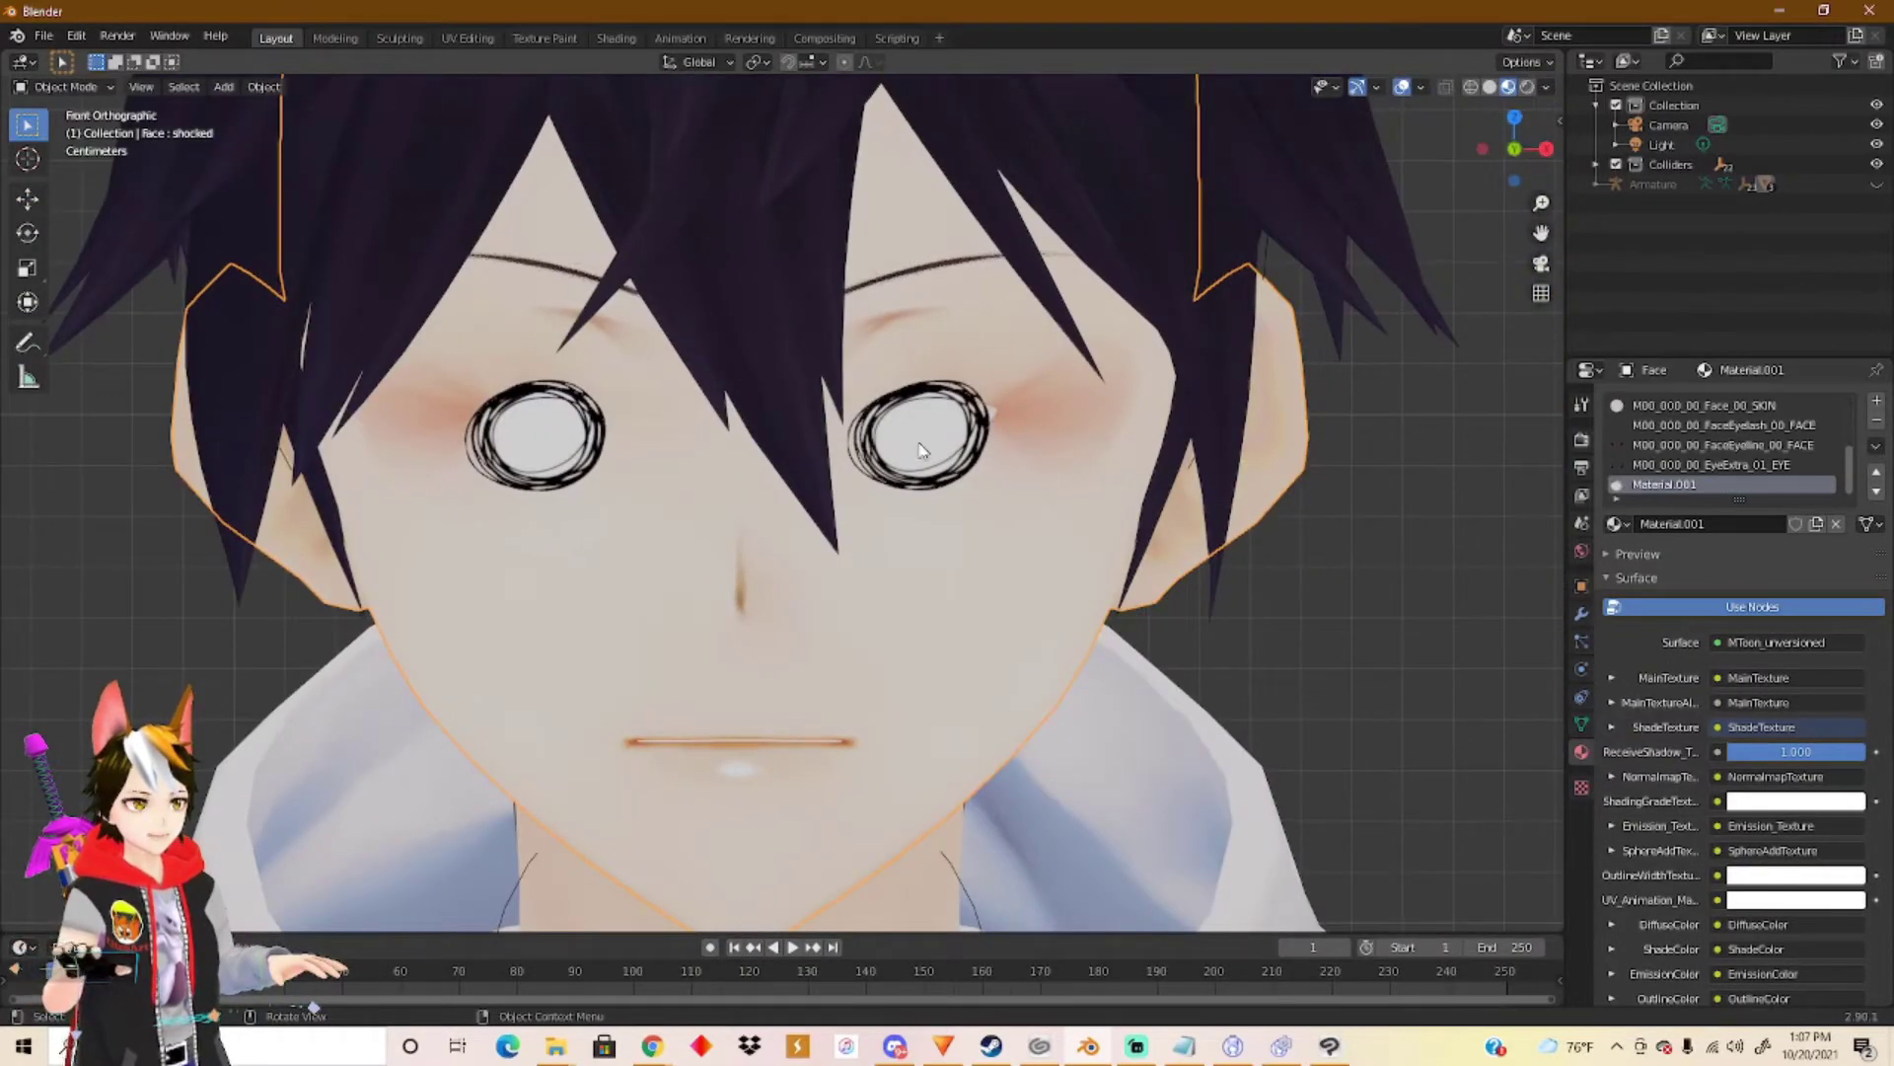
pyautogui.scroll(-1, 920, 442)
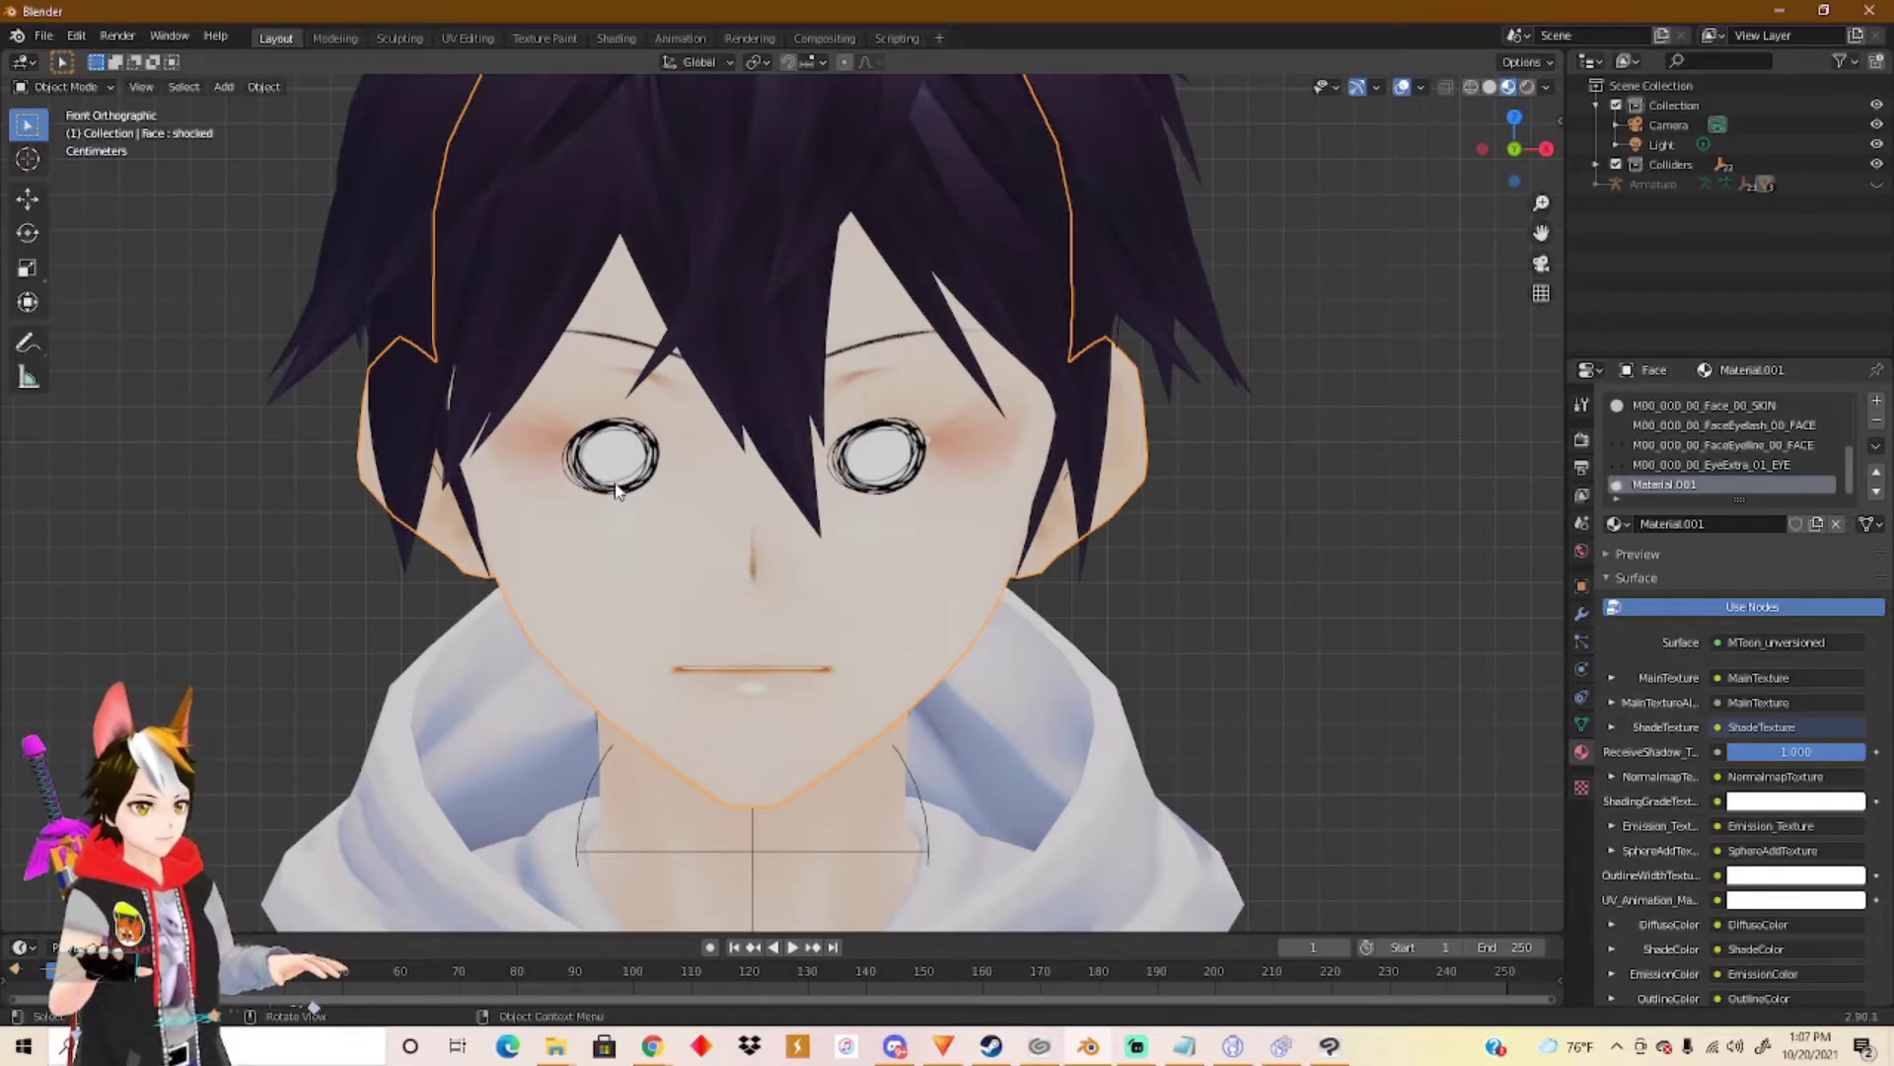
# Try to enlarge both eye planes together to about 1.43 from the front view in Edit Mode, and undo it.
pyautogui.press('Tab')
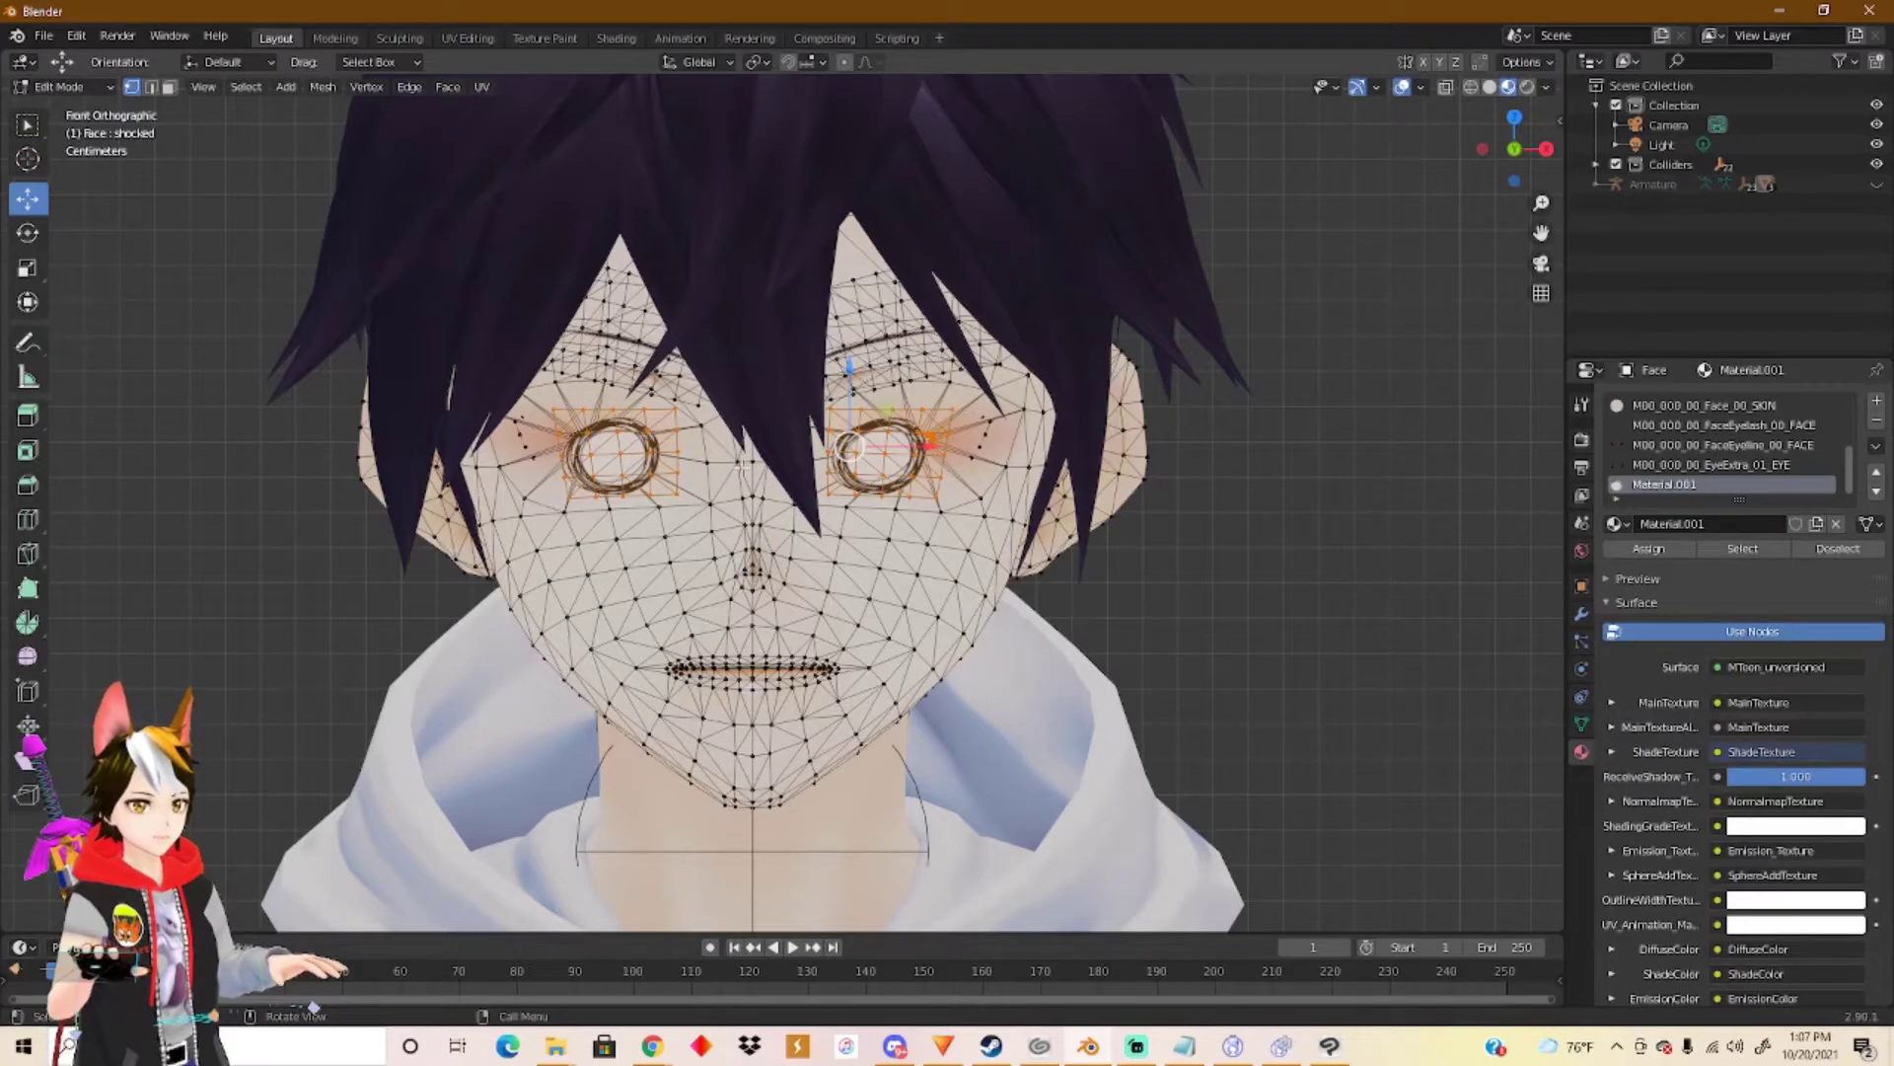
pyautogui.moveTo(743, 464); pyautogui.dragTo(850, 448, button='middle')
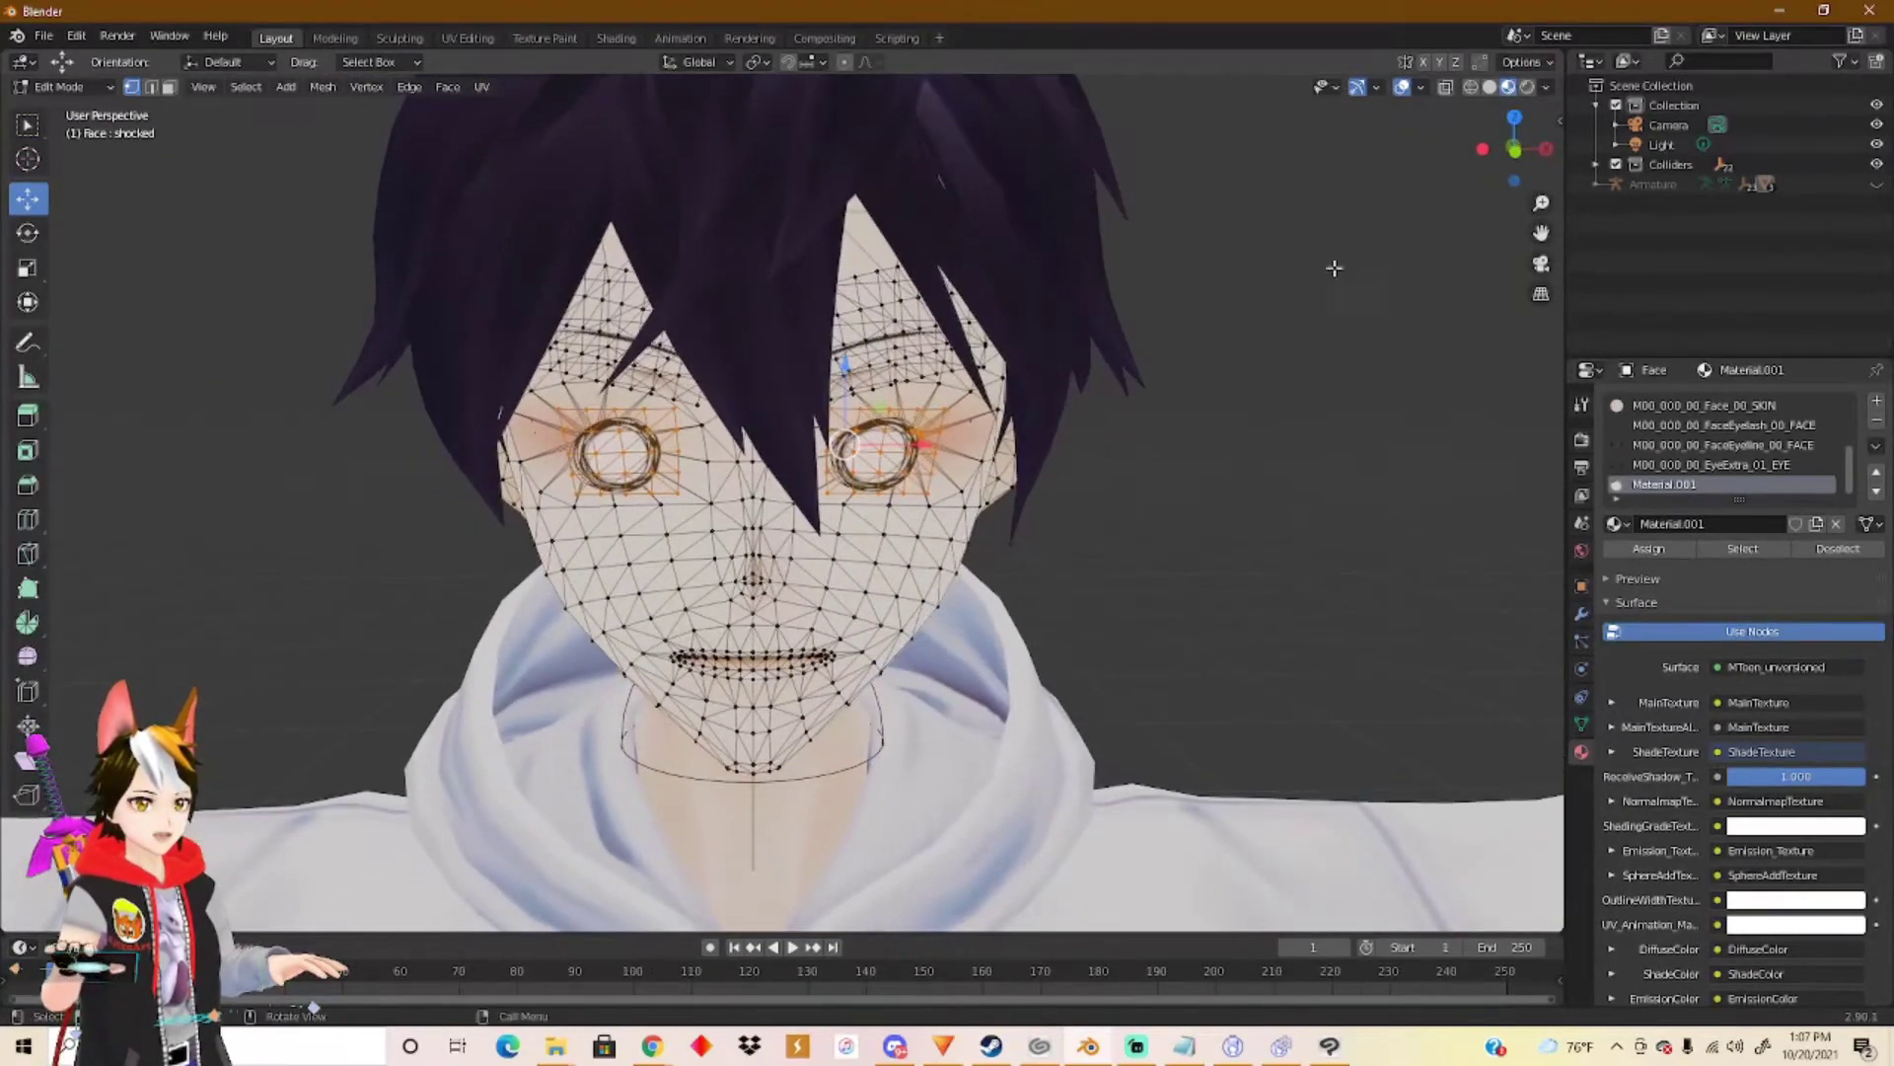
pyautogui.click(1513, 151)
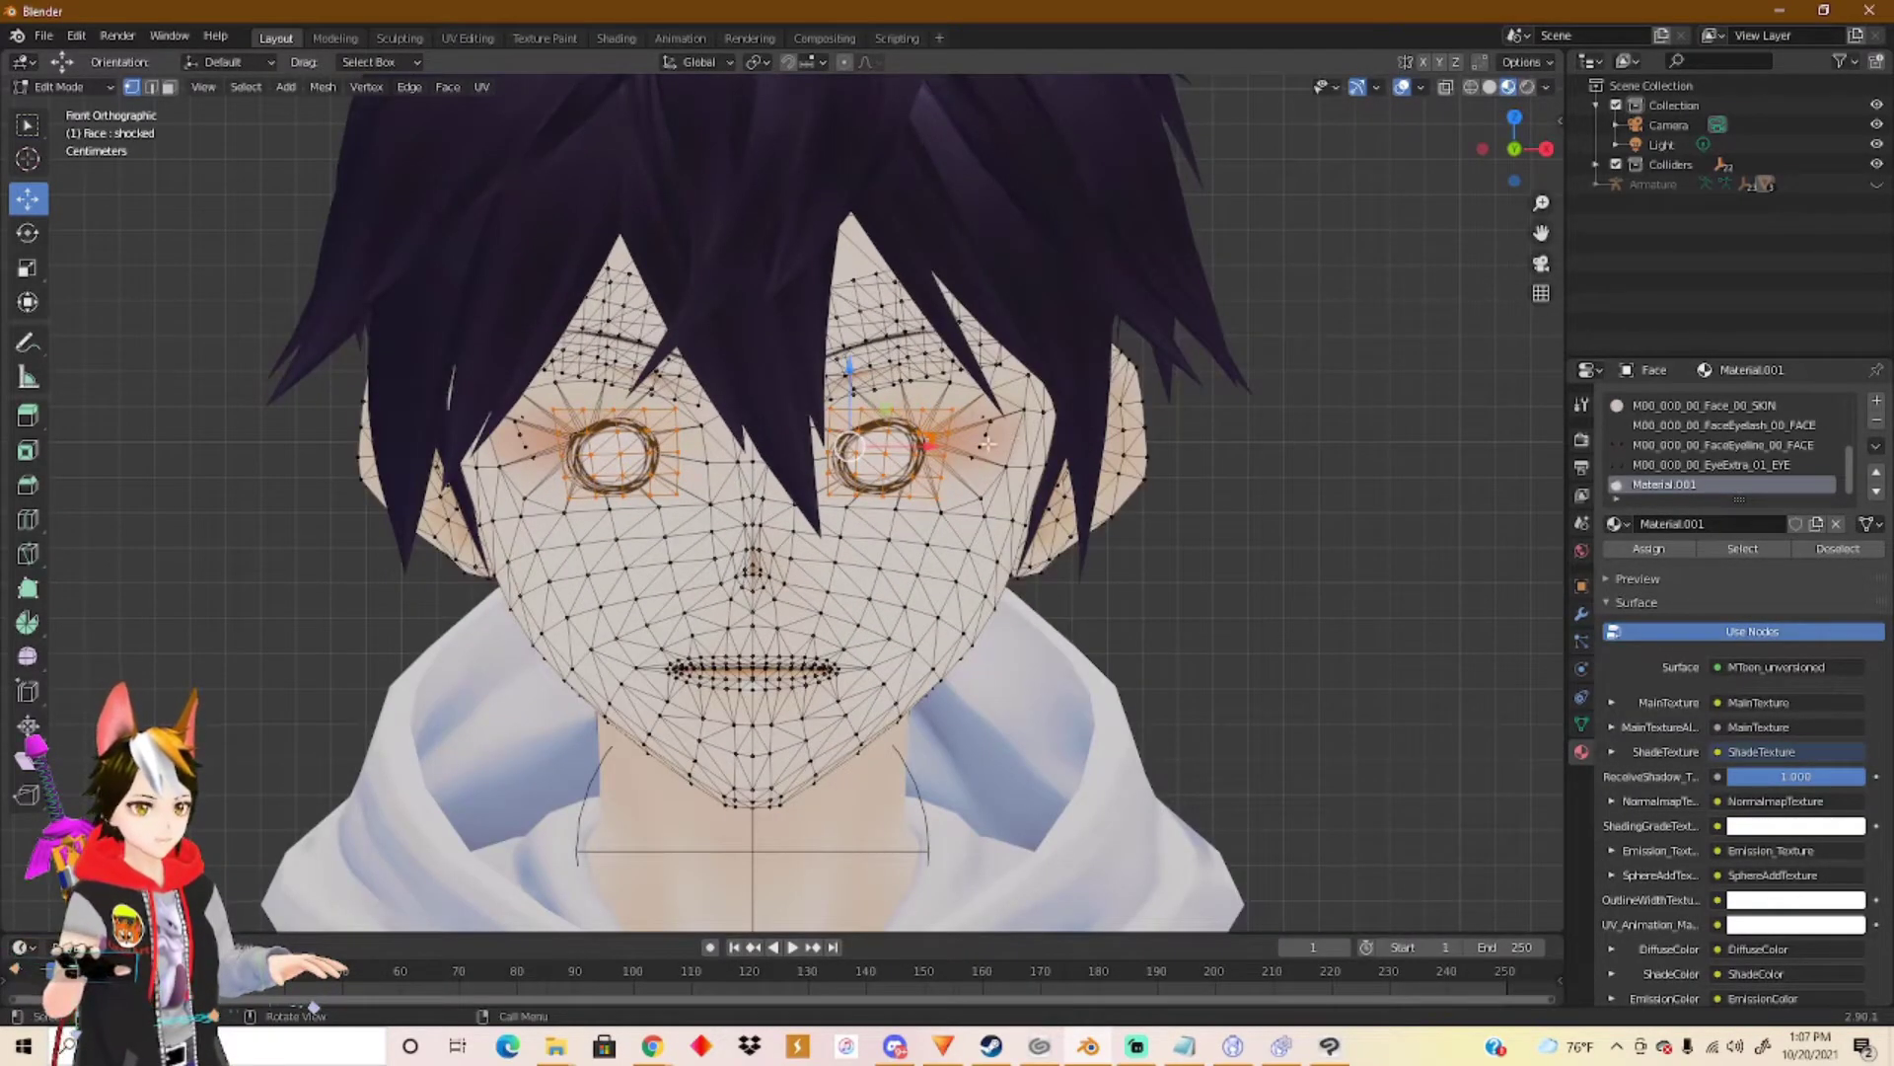
pyautogui.press('s')
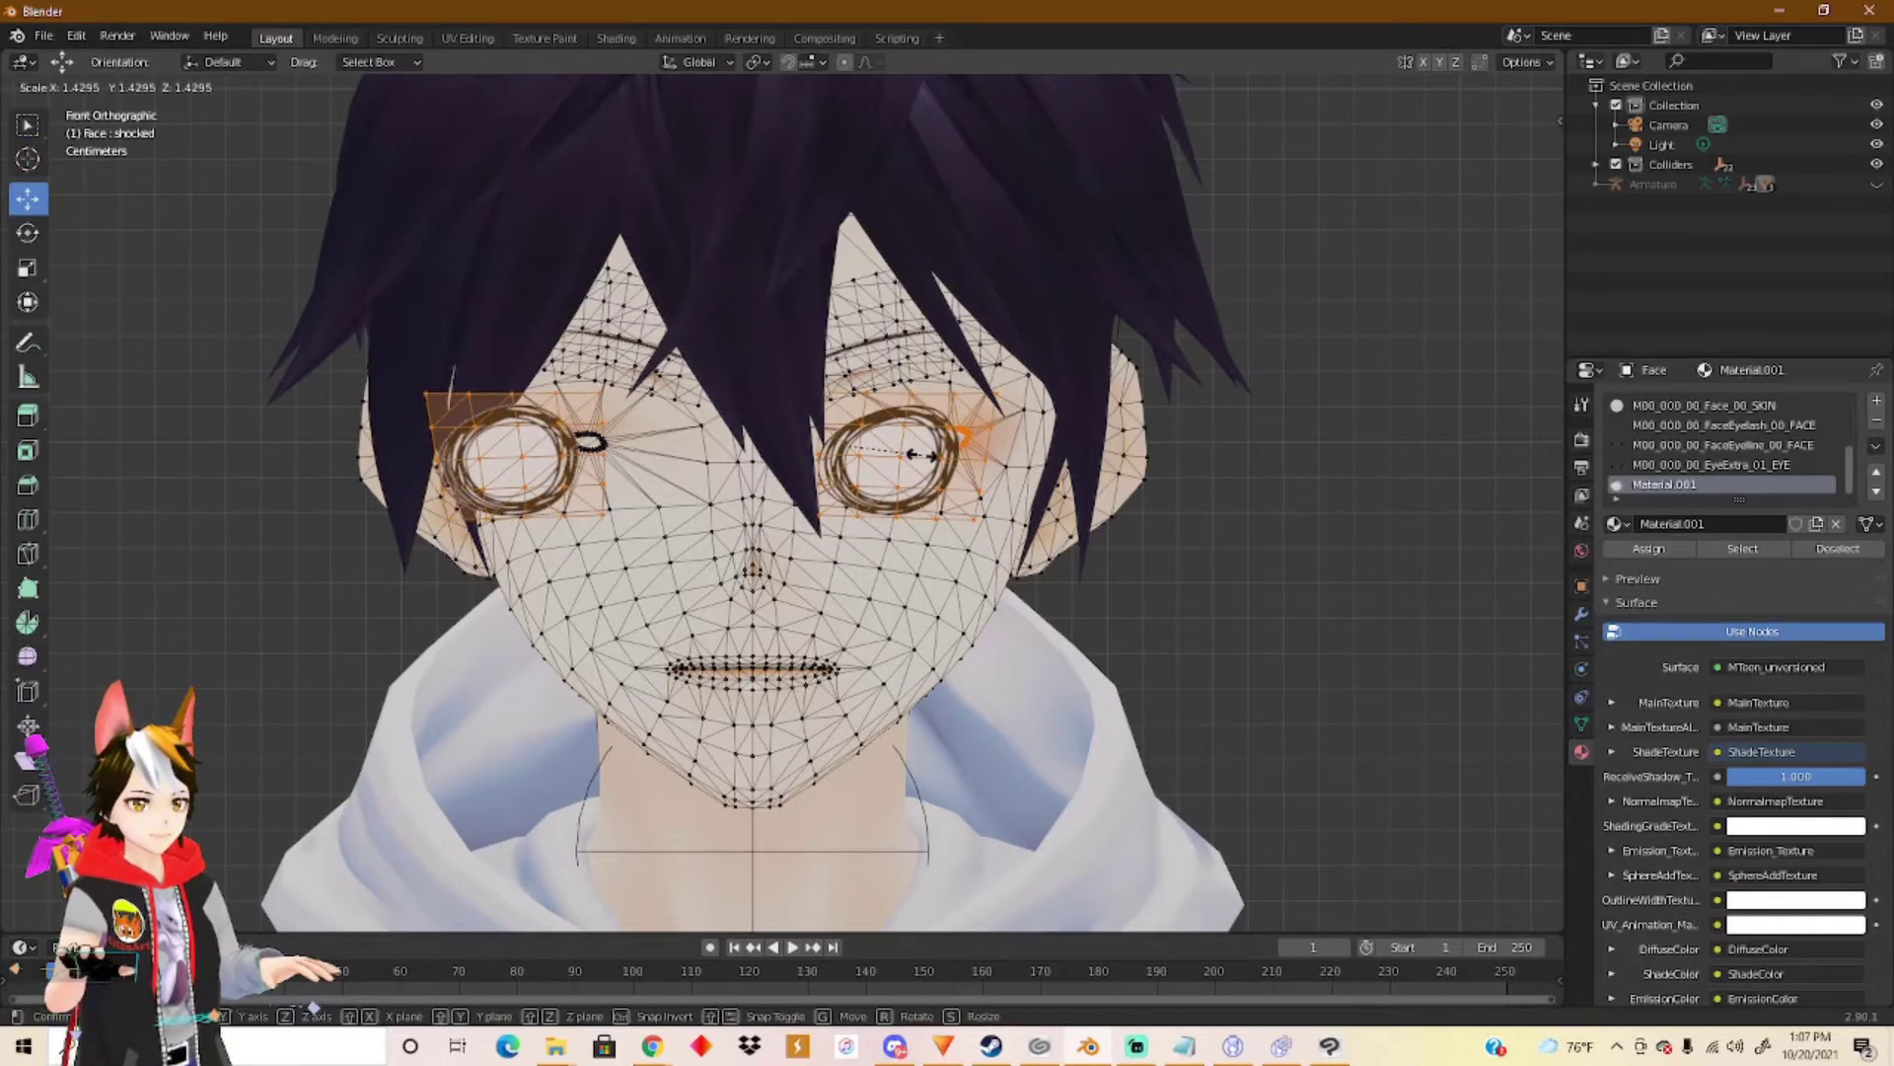
pyautogui.click(916, 454)
pyautogui.moveTo(924, 448); pyautogui.dragTo(941, 444)
pyautogui.hotkey('ctrl', 'z')
pyautogui.hotkey('ctrl', 'z')
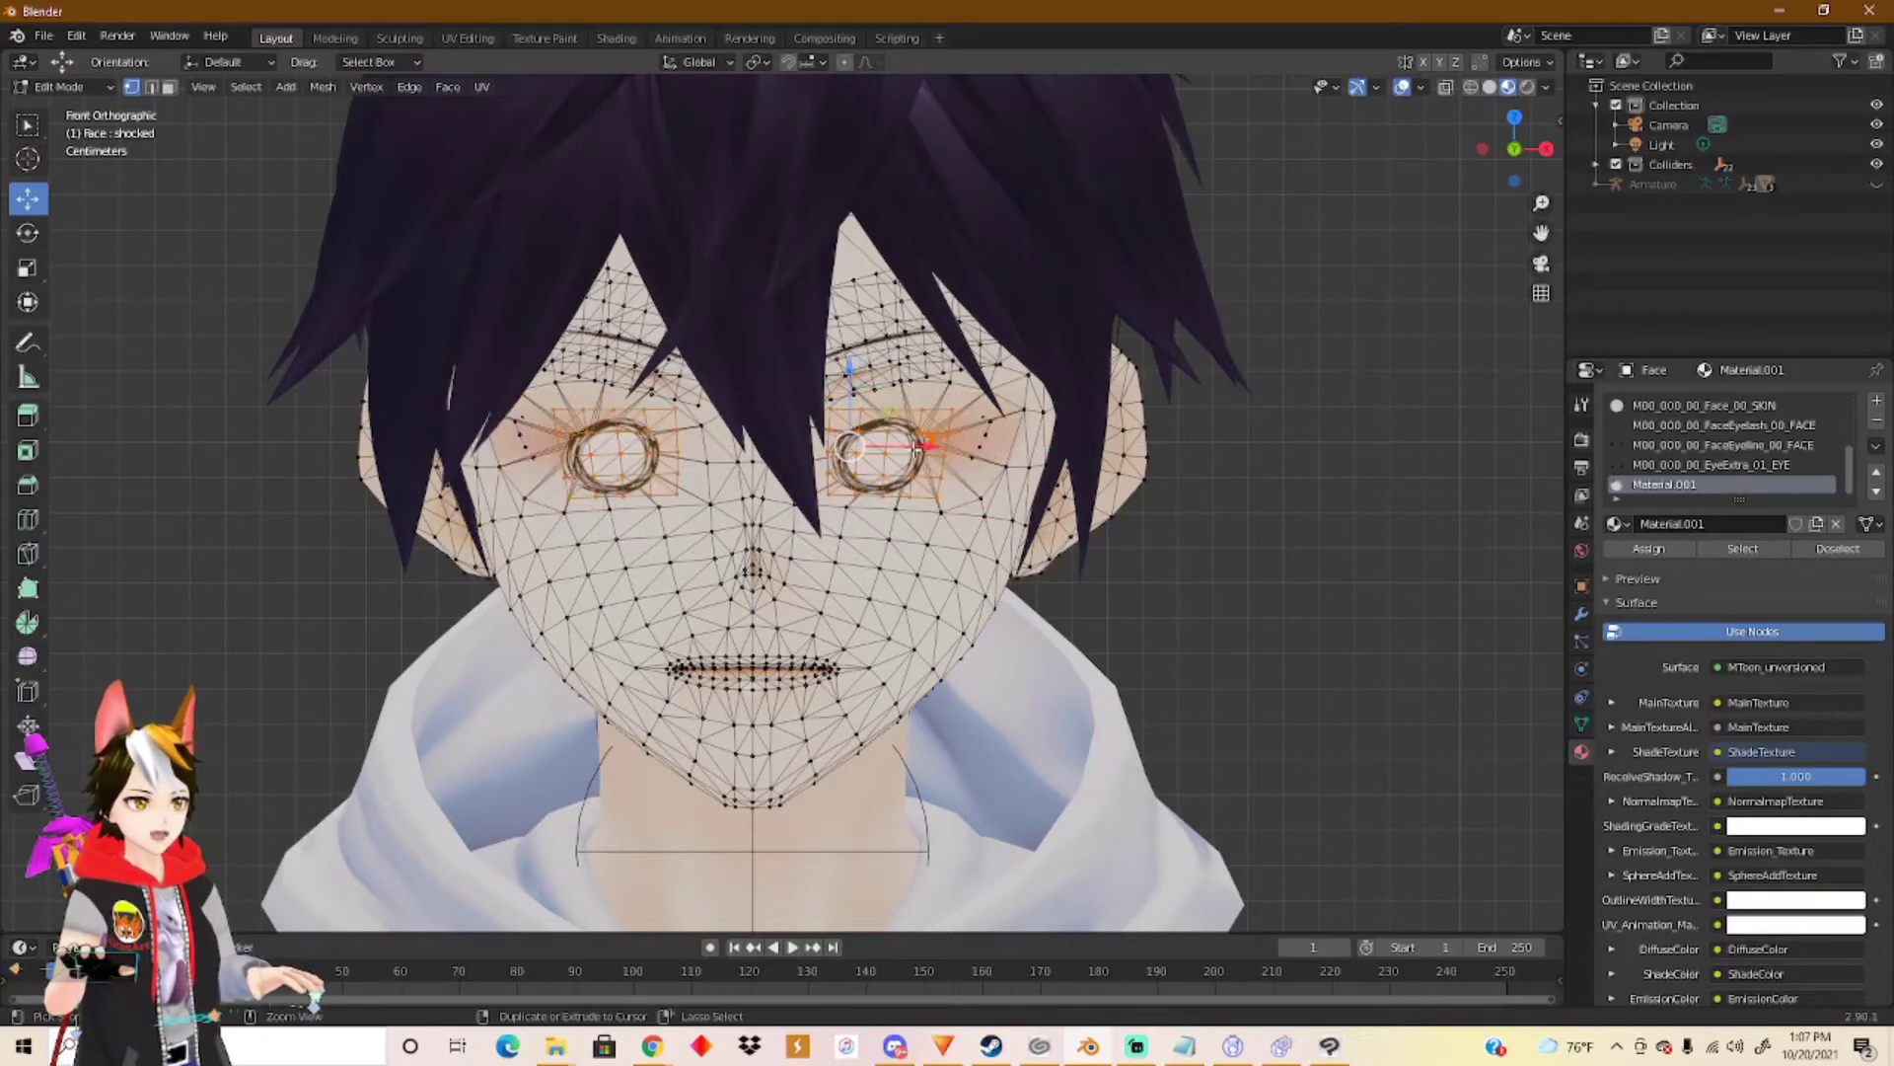
# Select both linked eye planes on the face and scale them together to 1.425 from the front view.
pyautogui.moveTo(942, 446); pyautogui.dragTo(801, 475, button='middle')
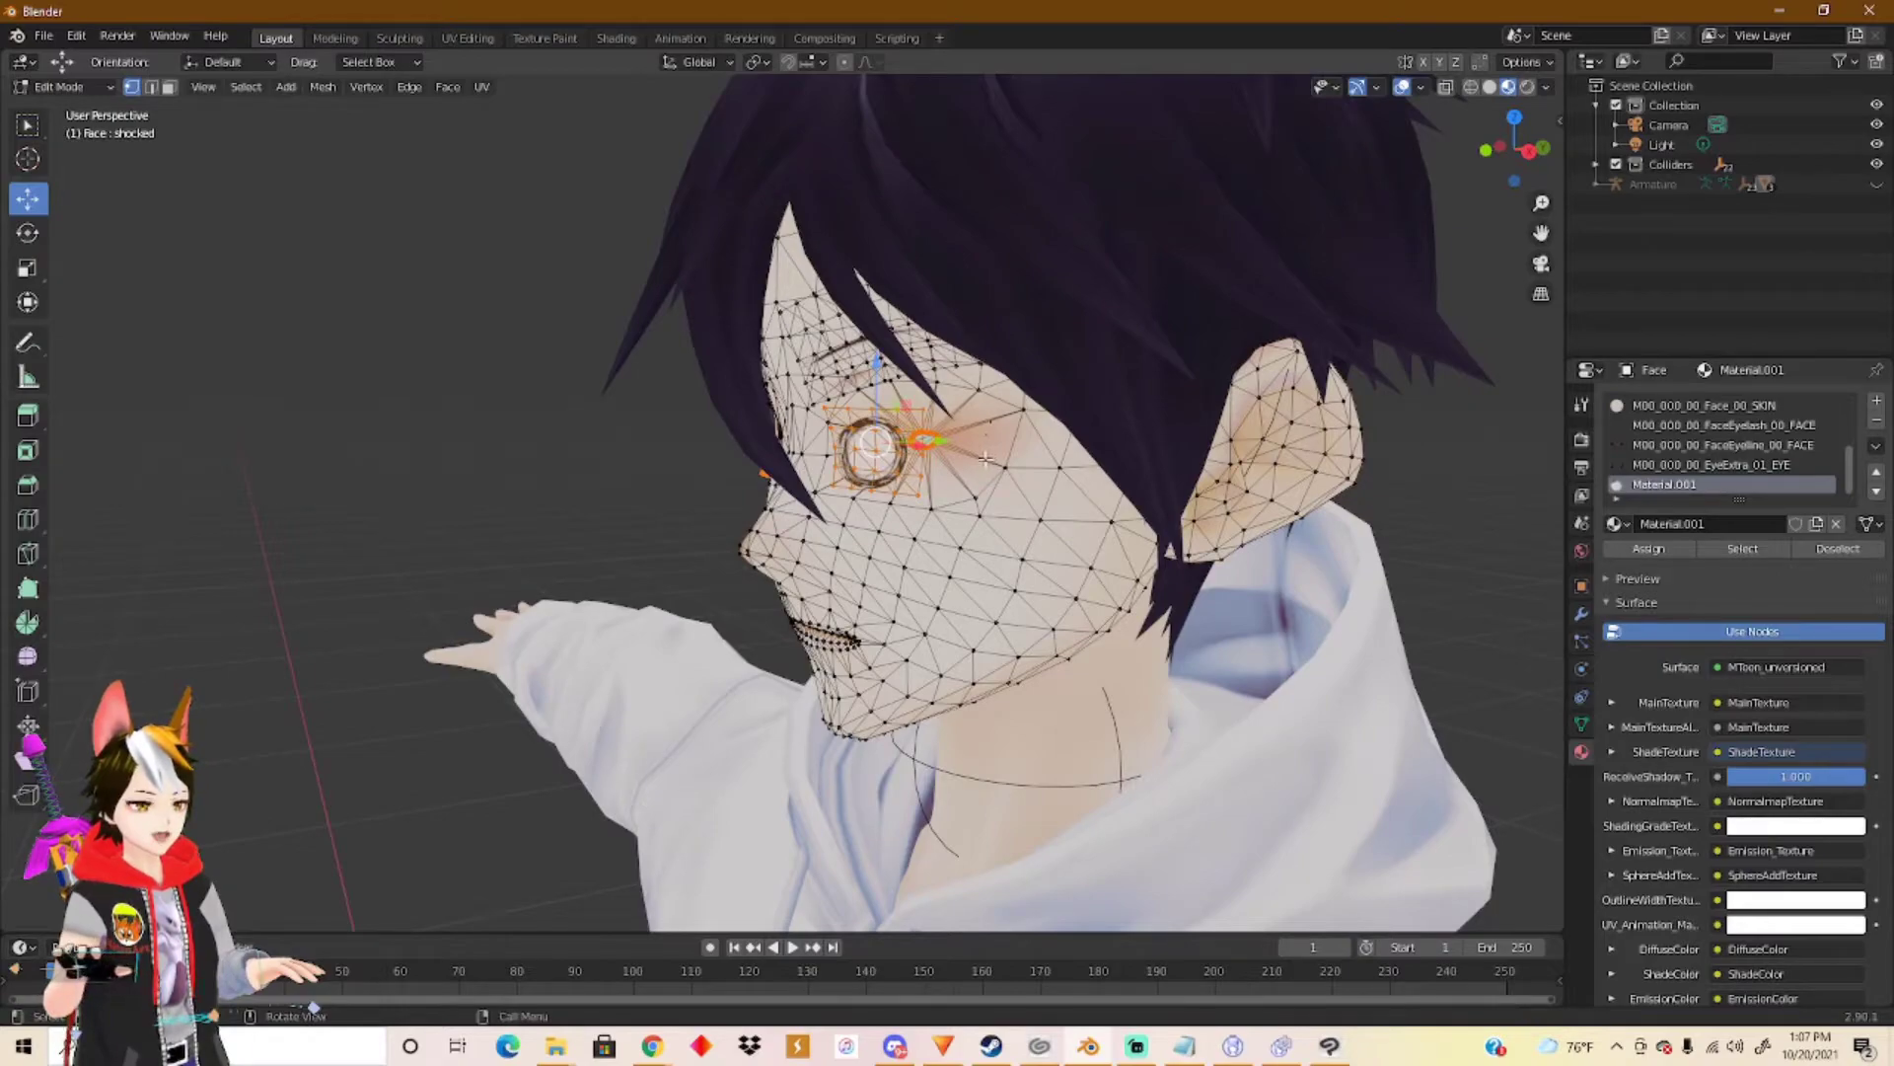
pyautogui.scroll(4, 928, 501)
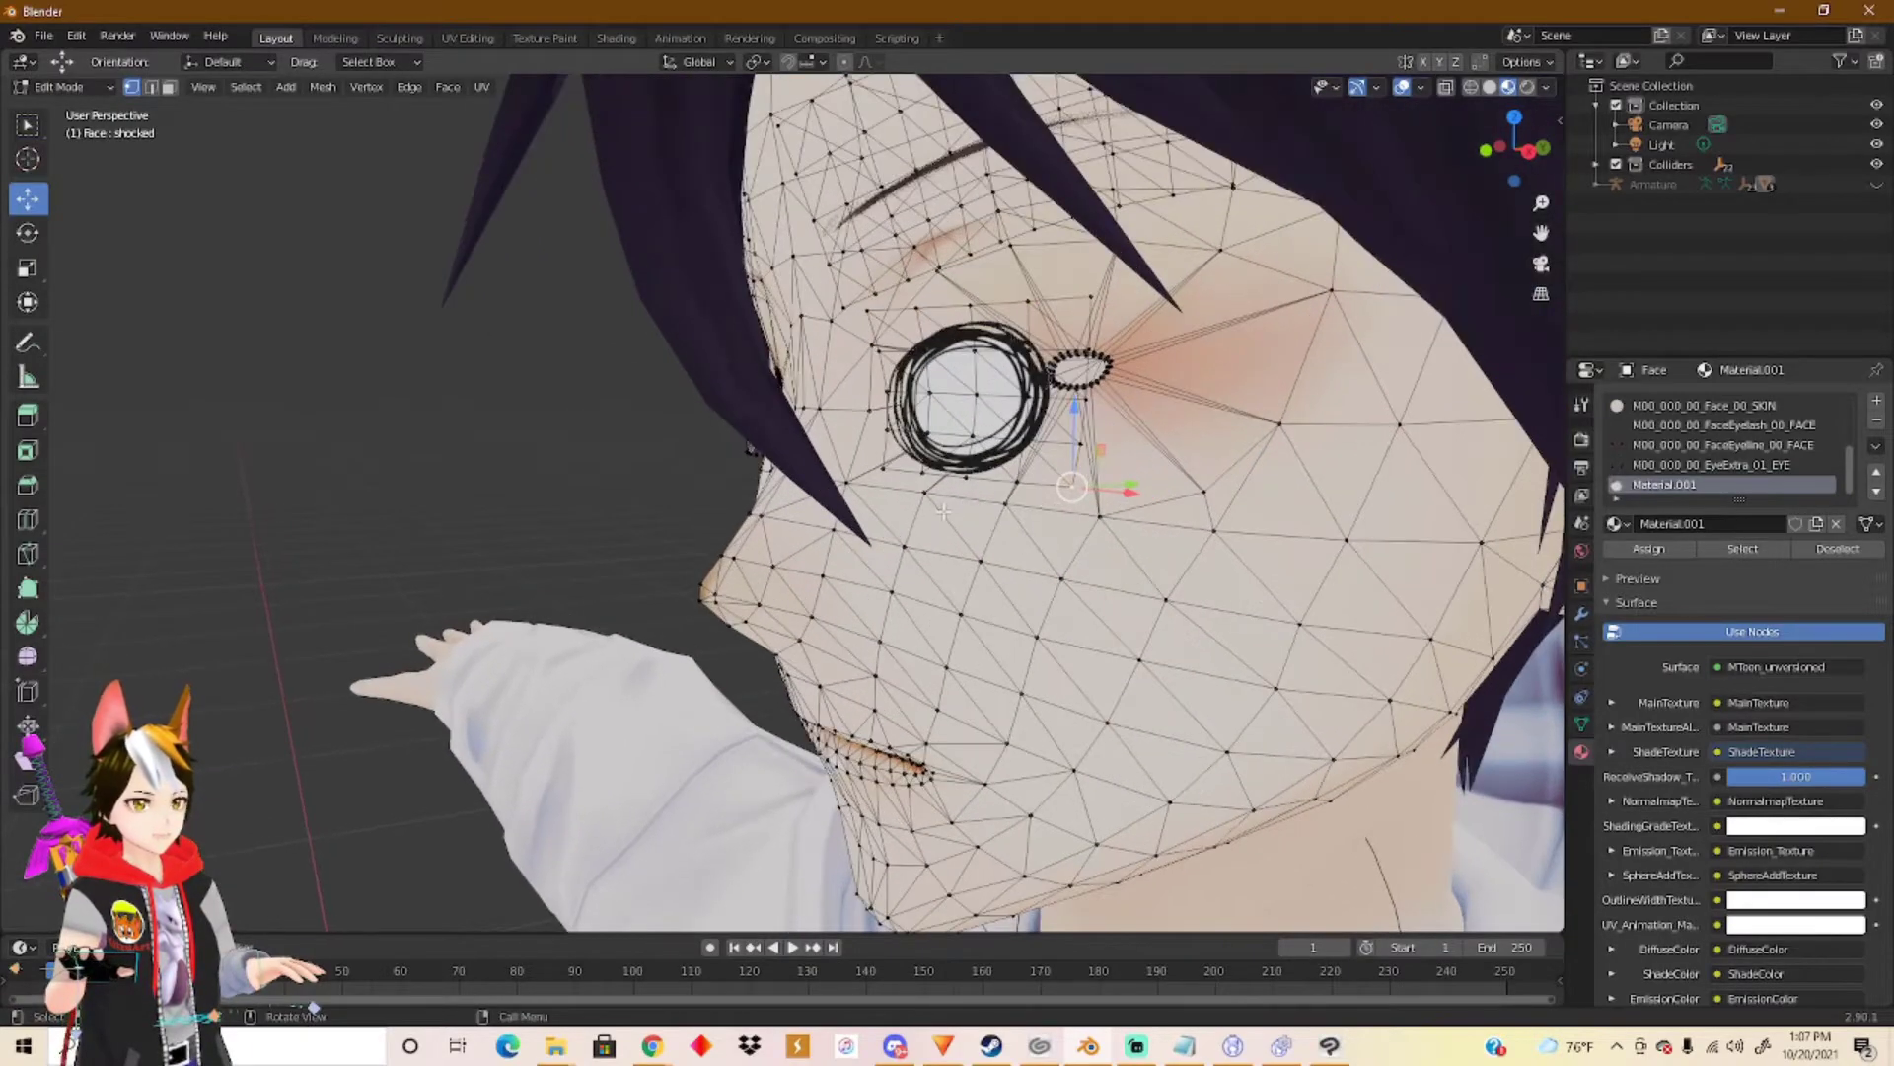
pyautogui.moveTo(953, 506); pyautogui.dragTo(986, 513, button='middle')
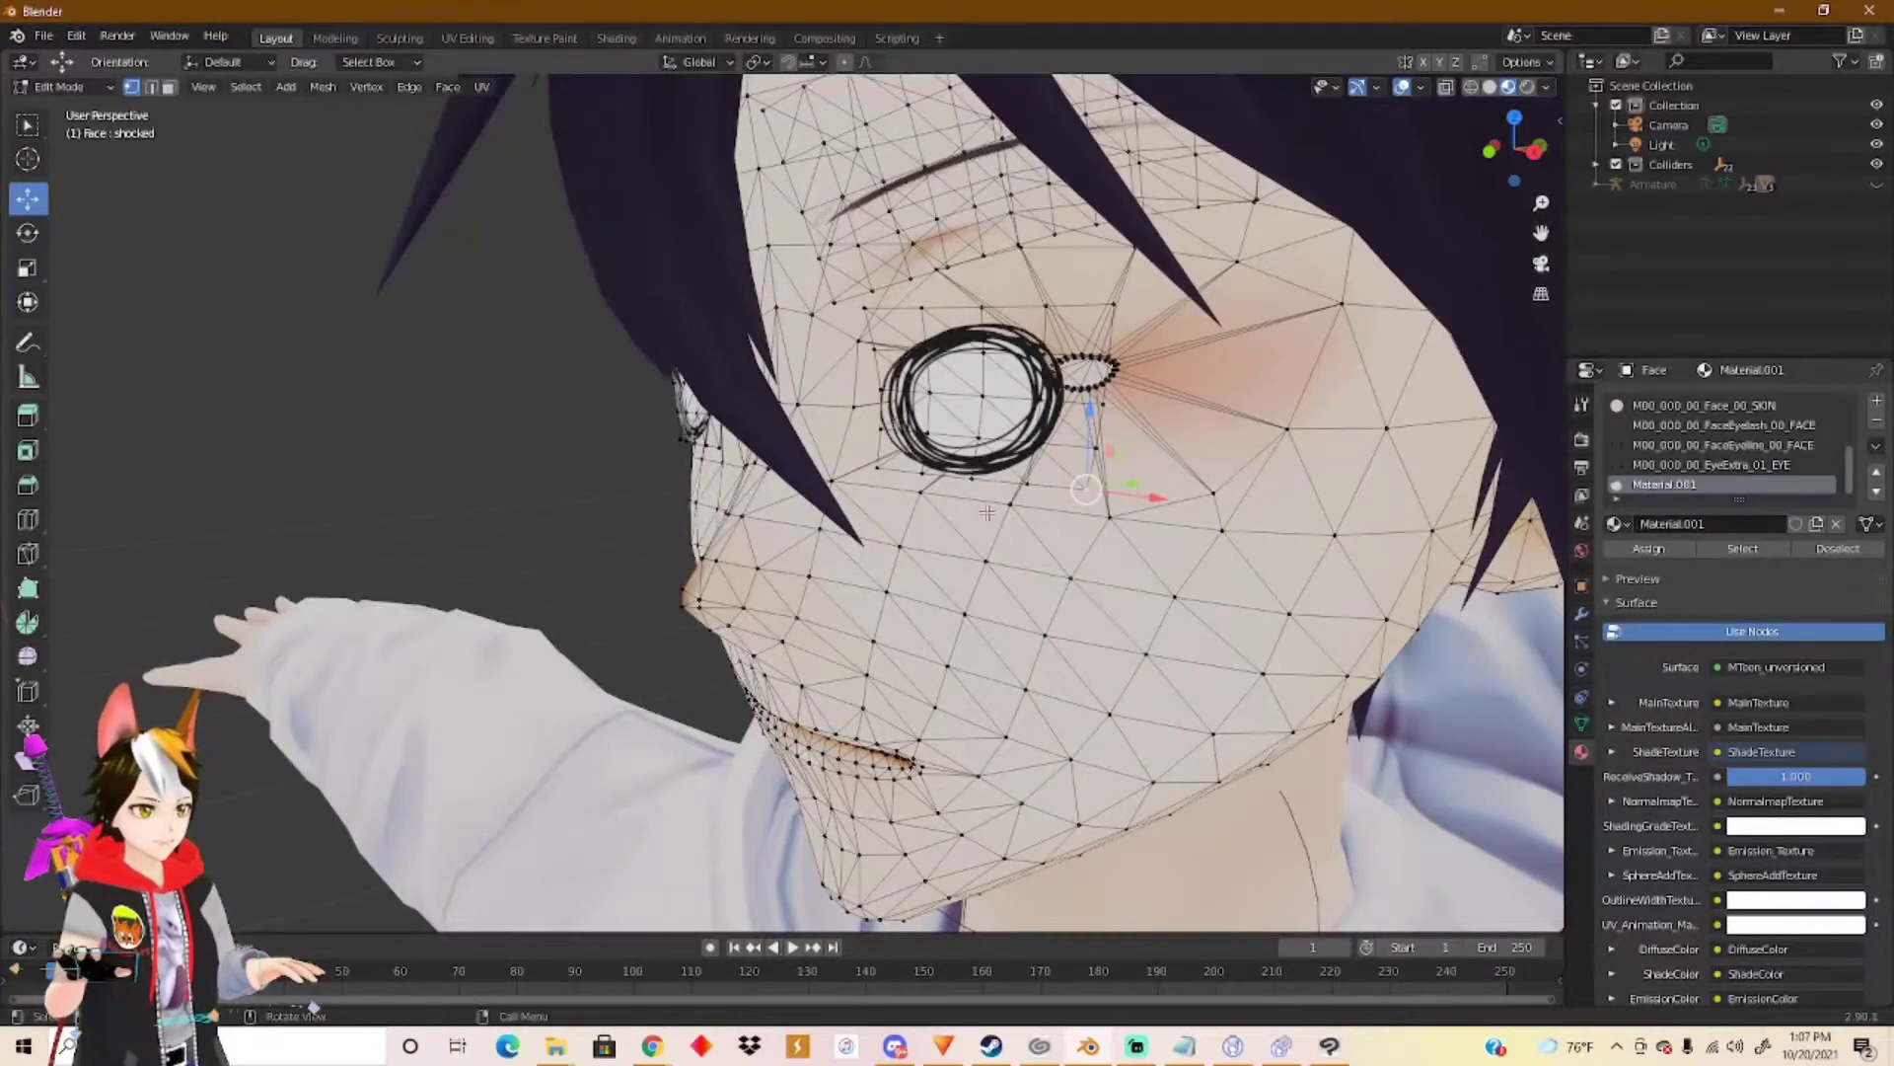
pyautogui.click(1038, 439)
pyautogui.press('l')
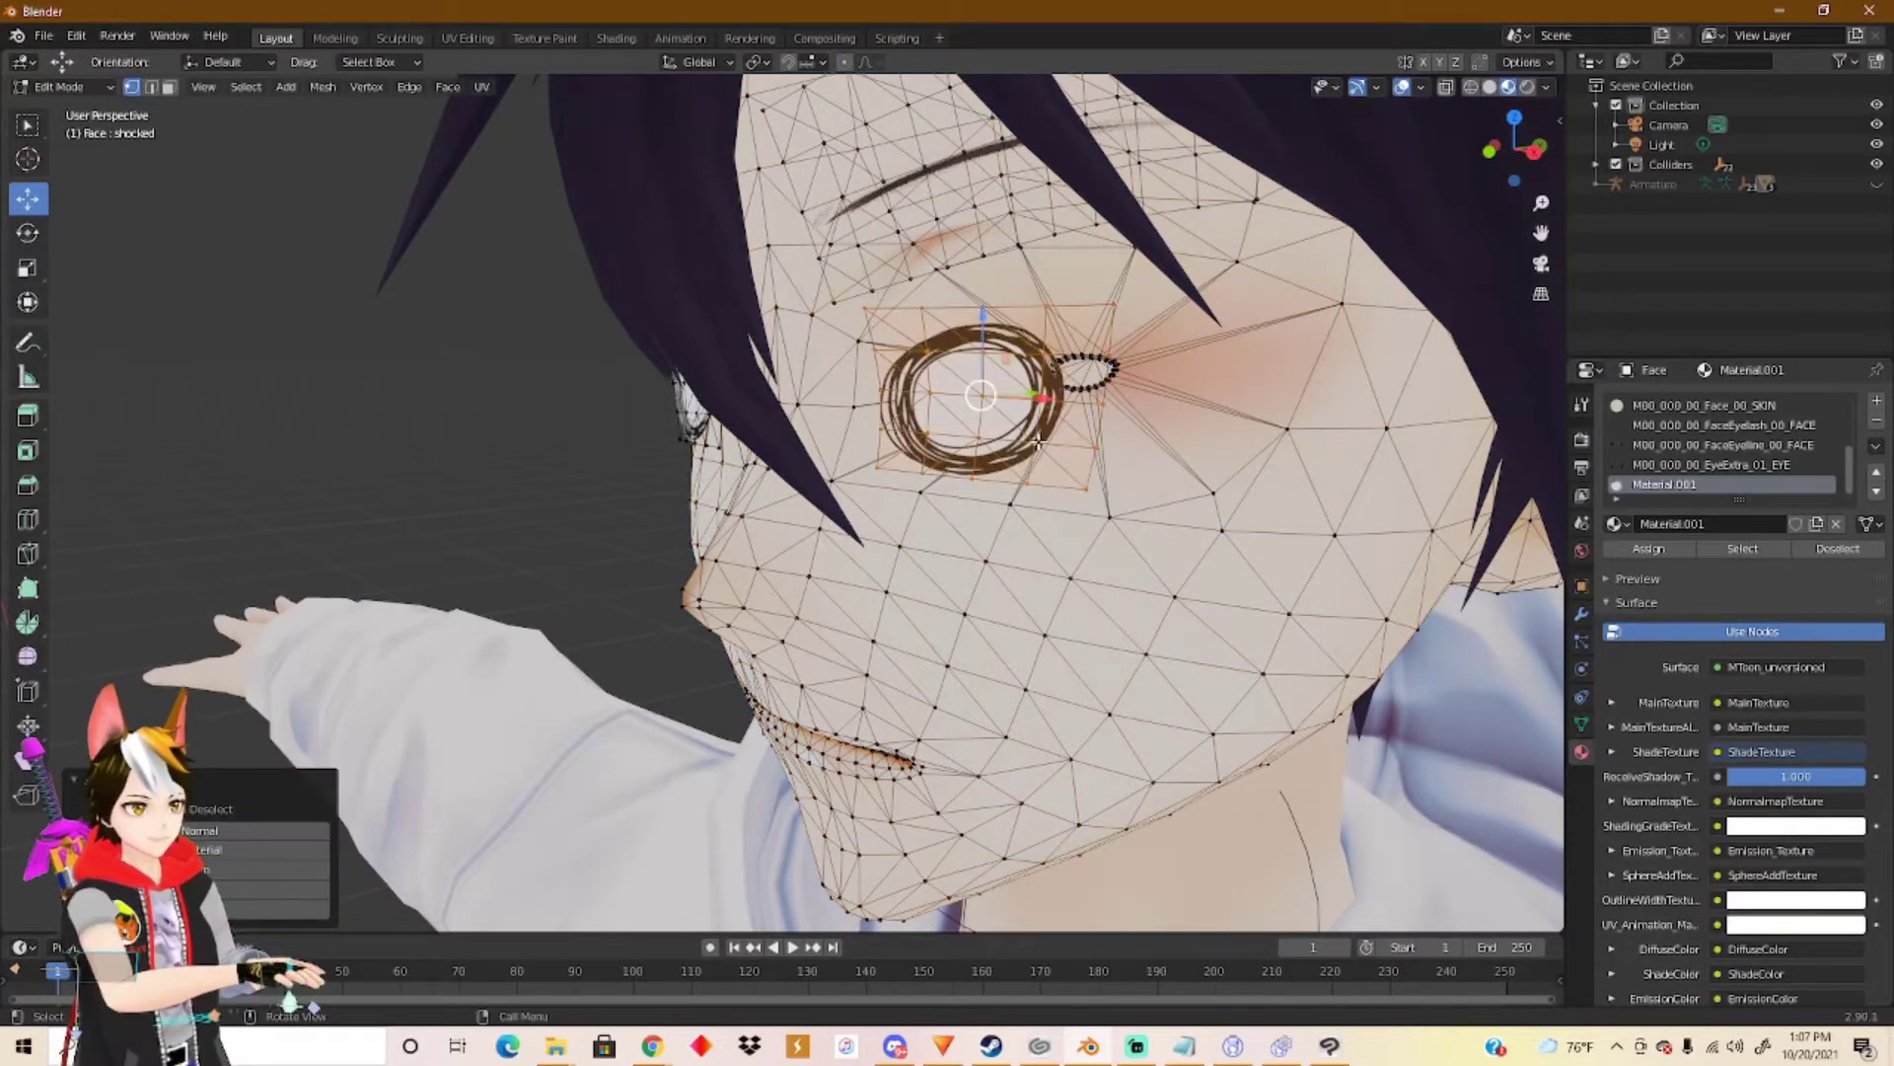
pyautogui.moveTo(598, 468); pyautogui.dragTo(858, 373, button='middle')
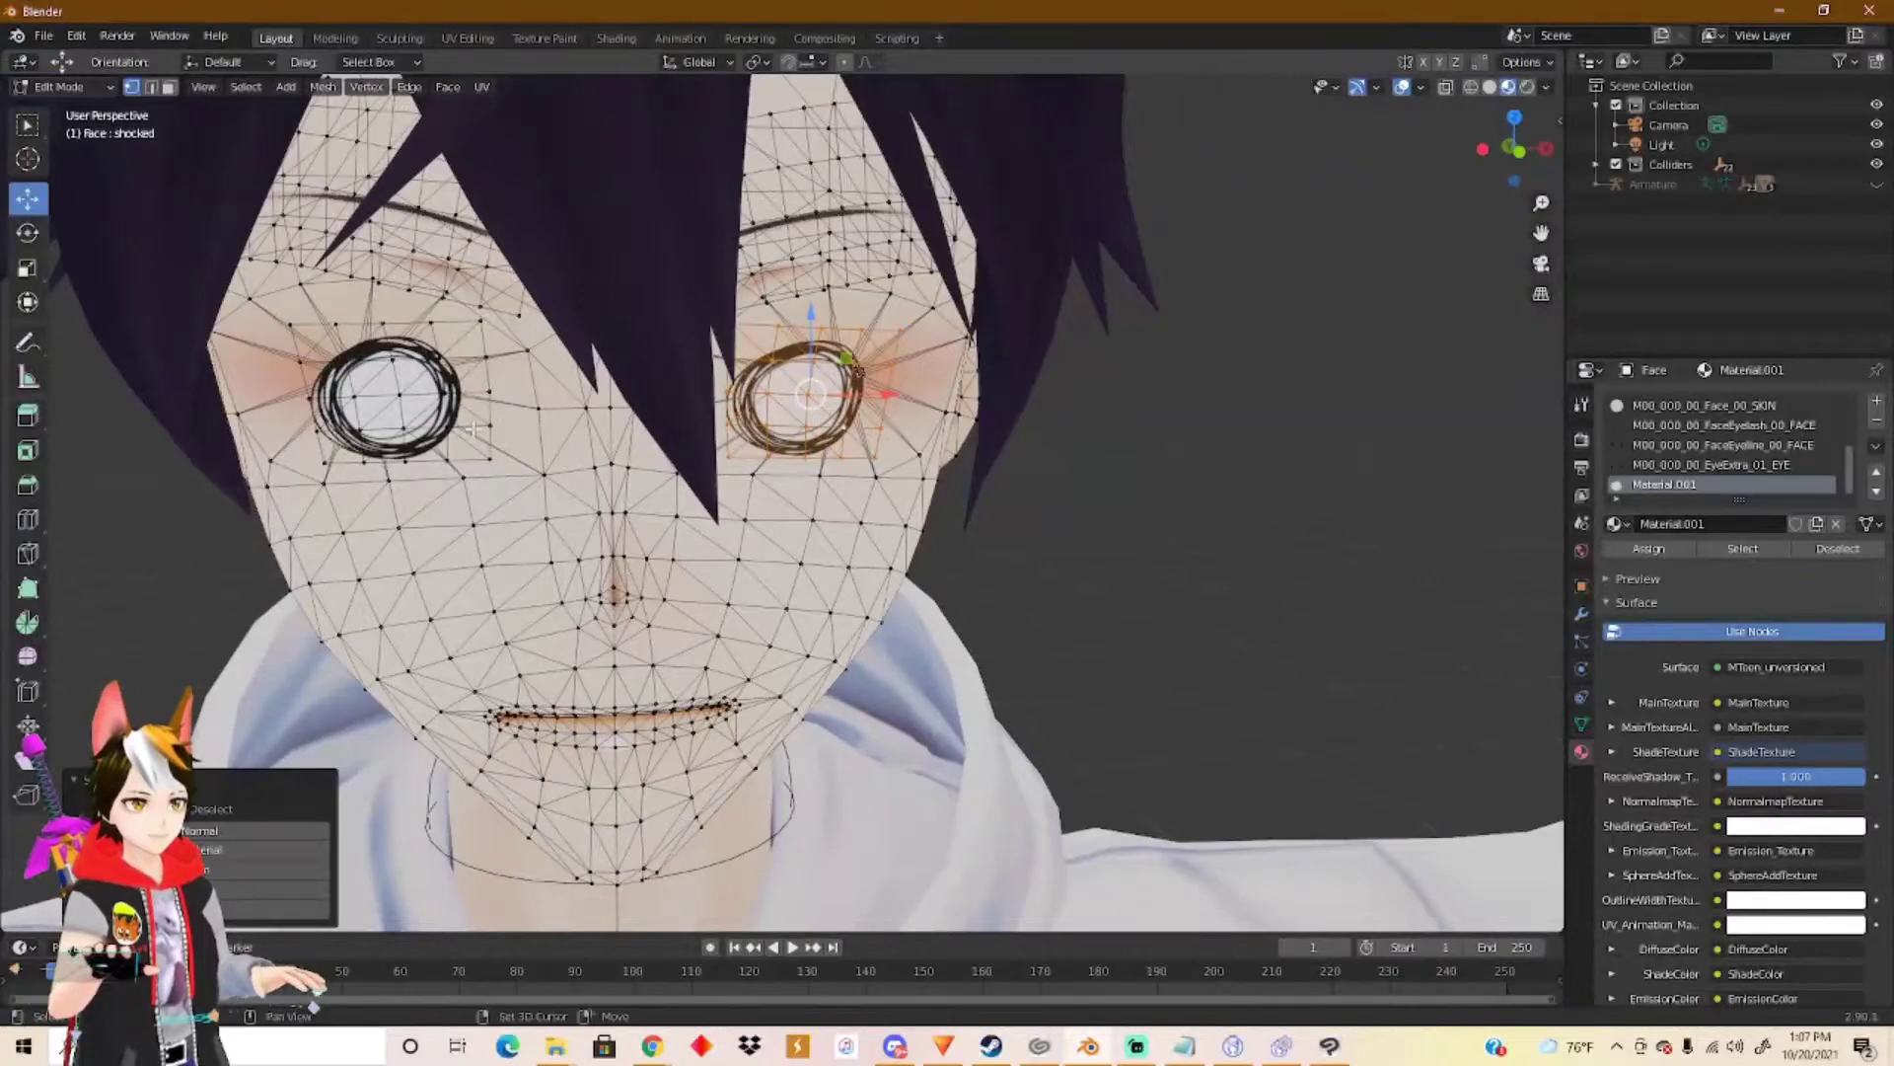
pyautogui.press('l')
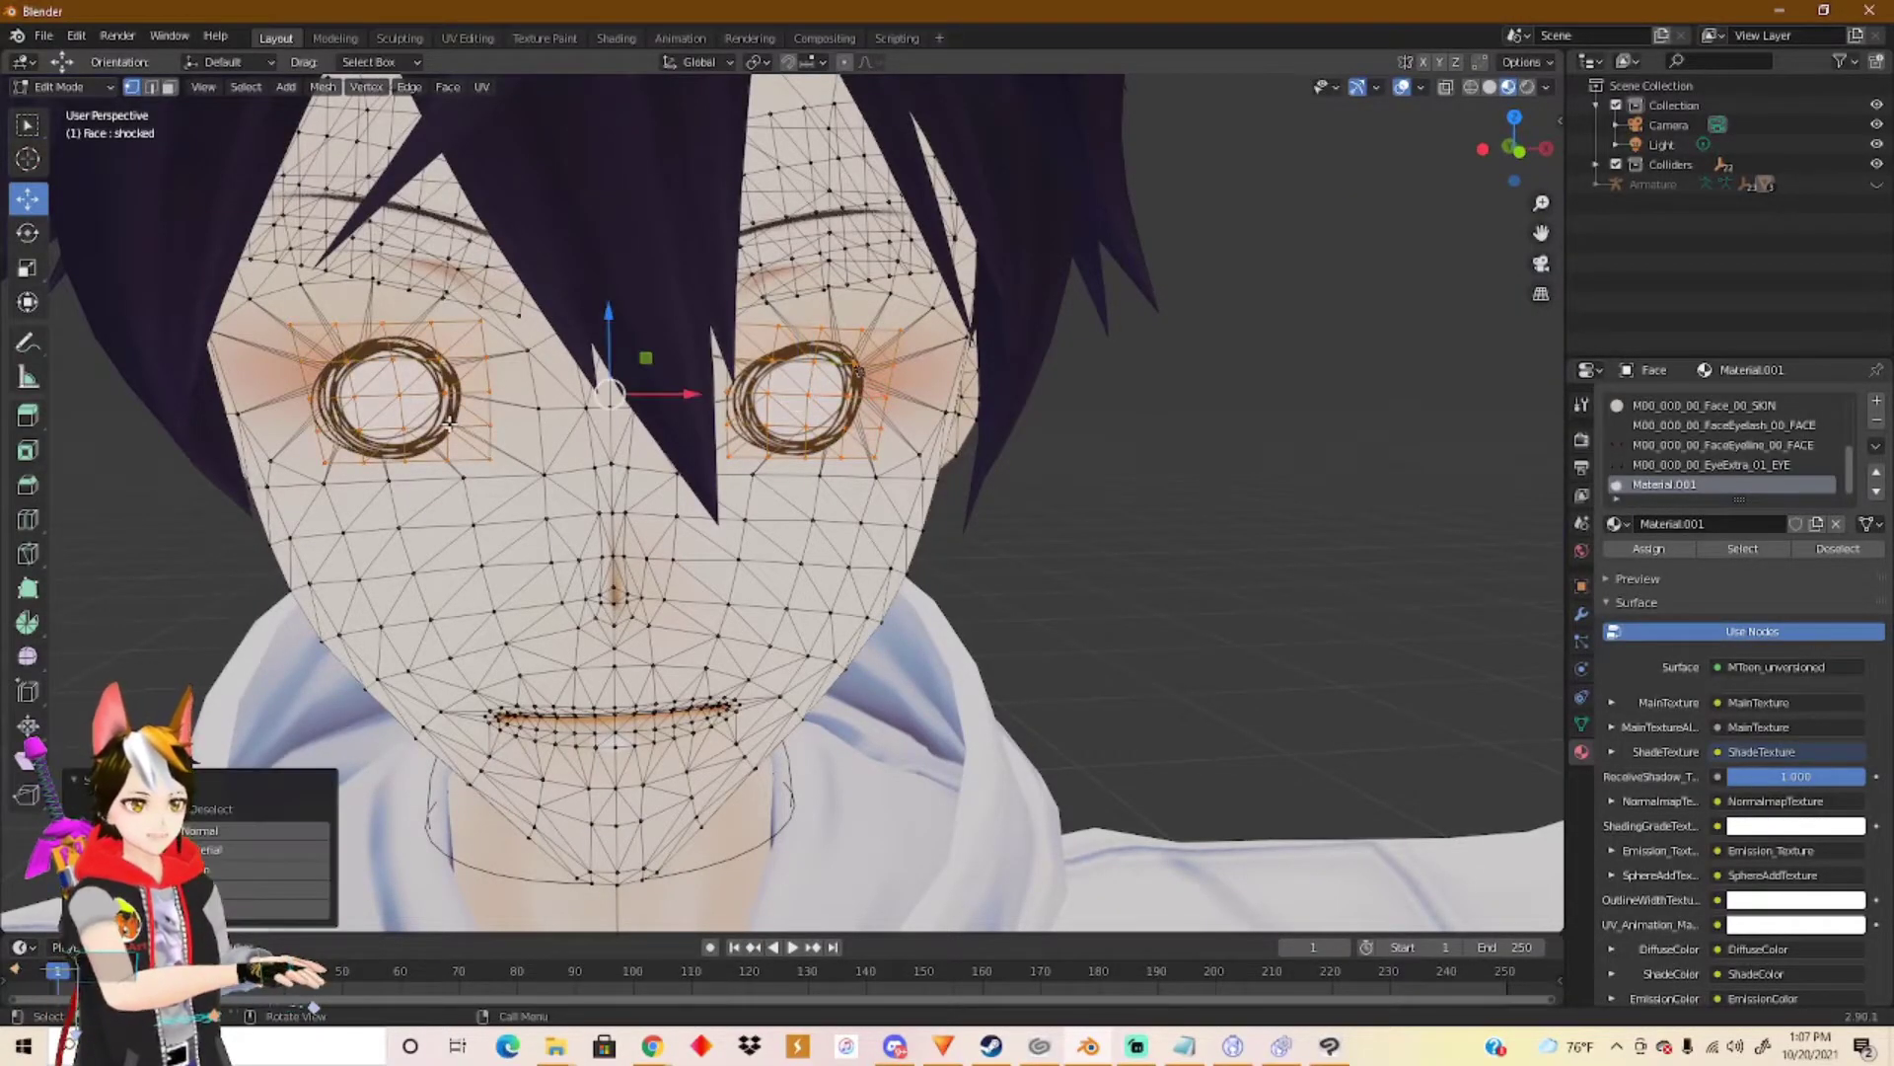
pyautogui.click(1516, 153)
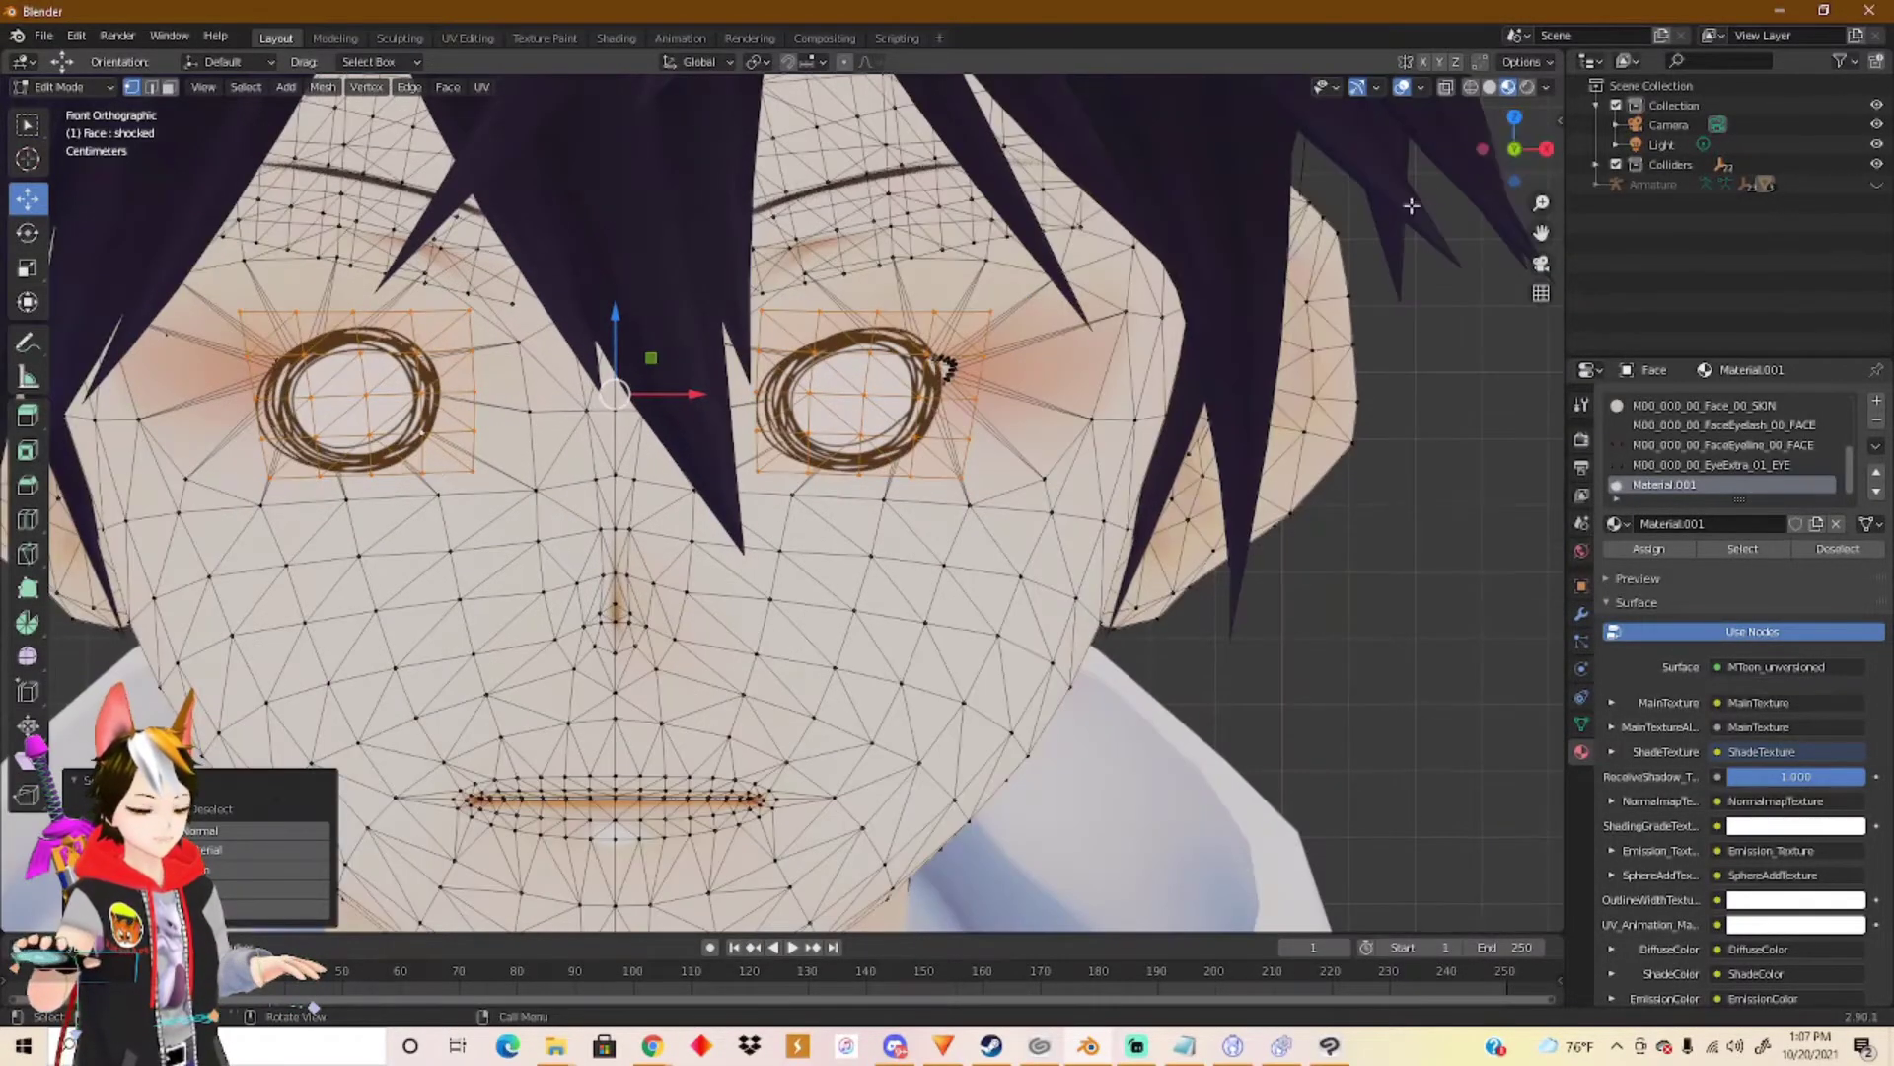
pyautogui.scroll(-3, 840, 364)
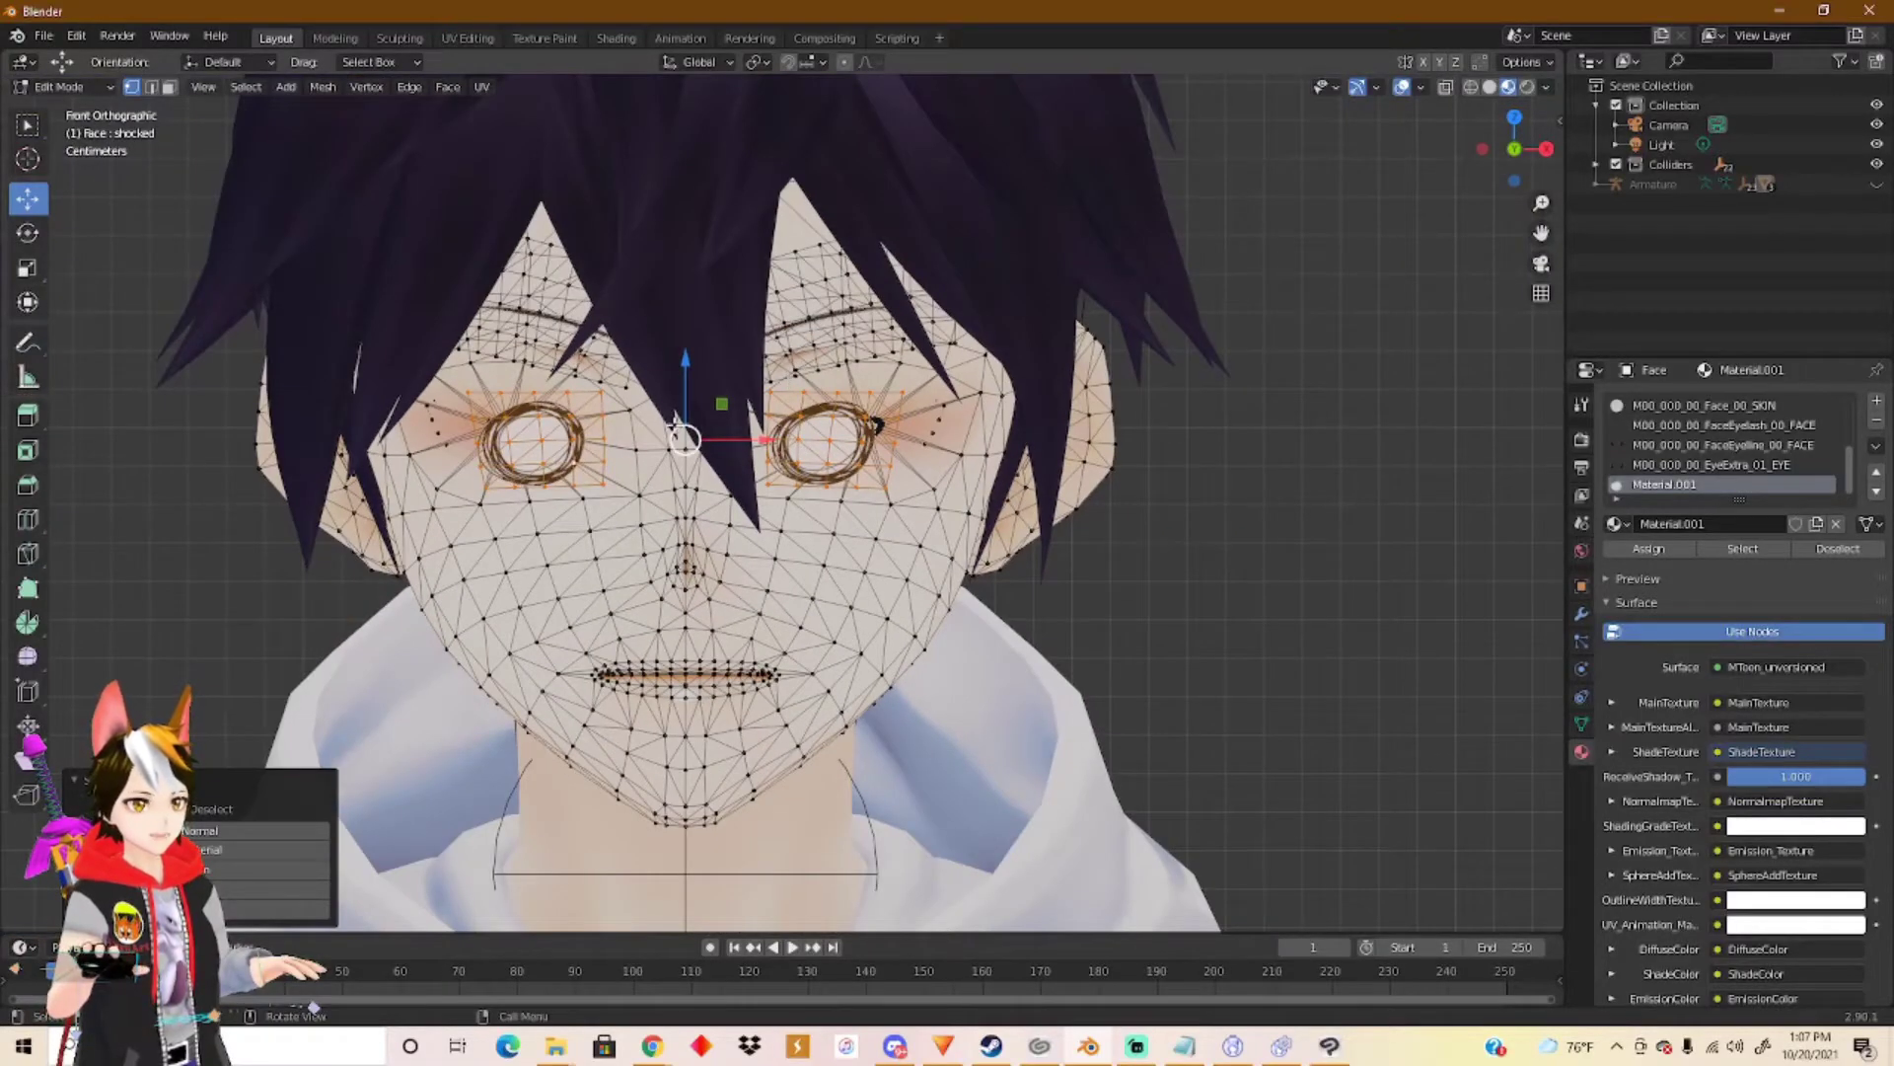
pyautogui.press('s')
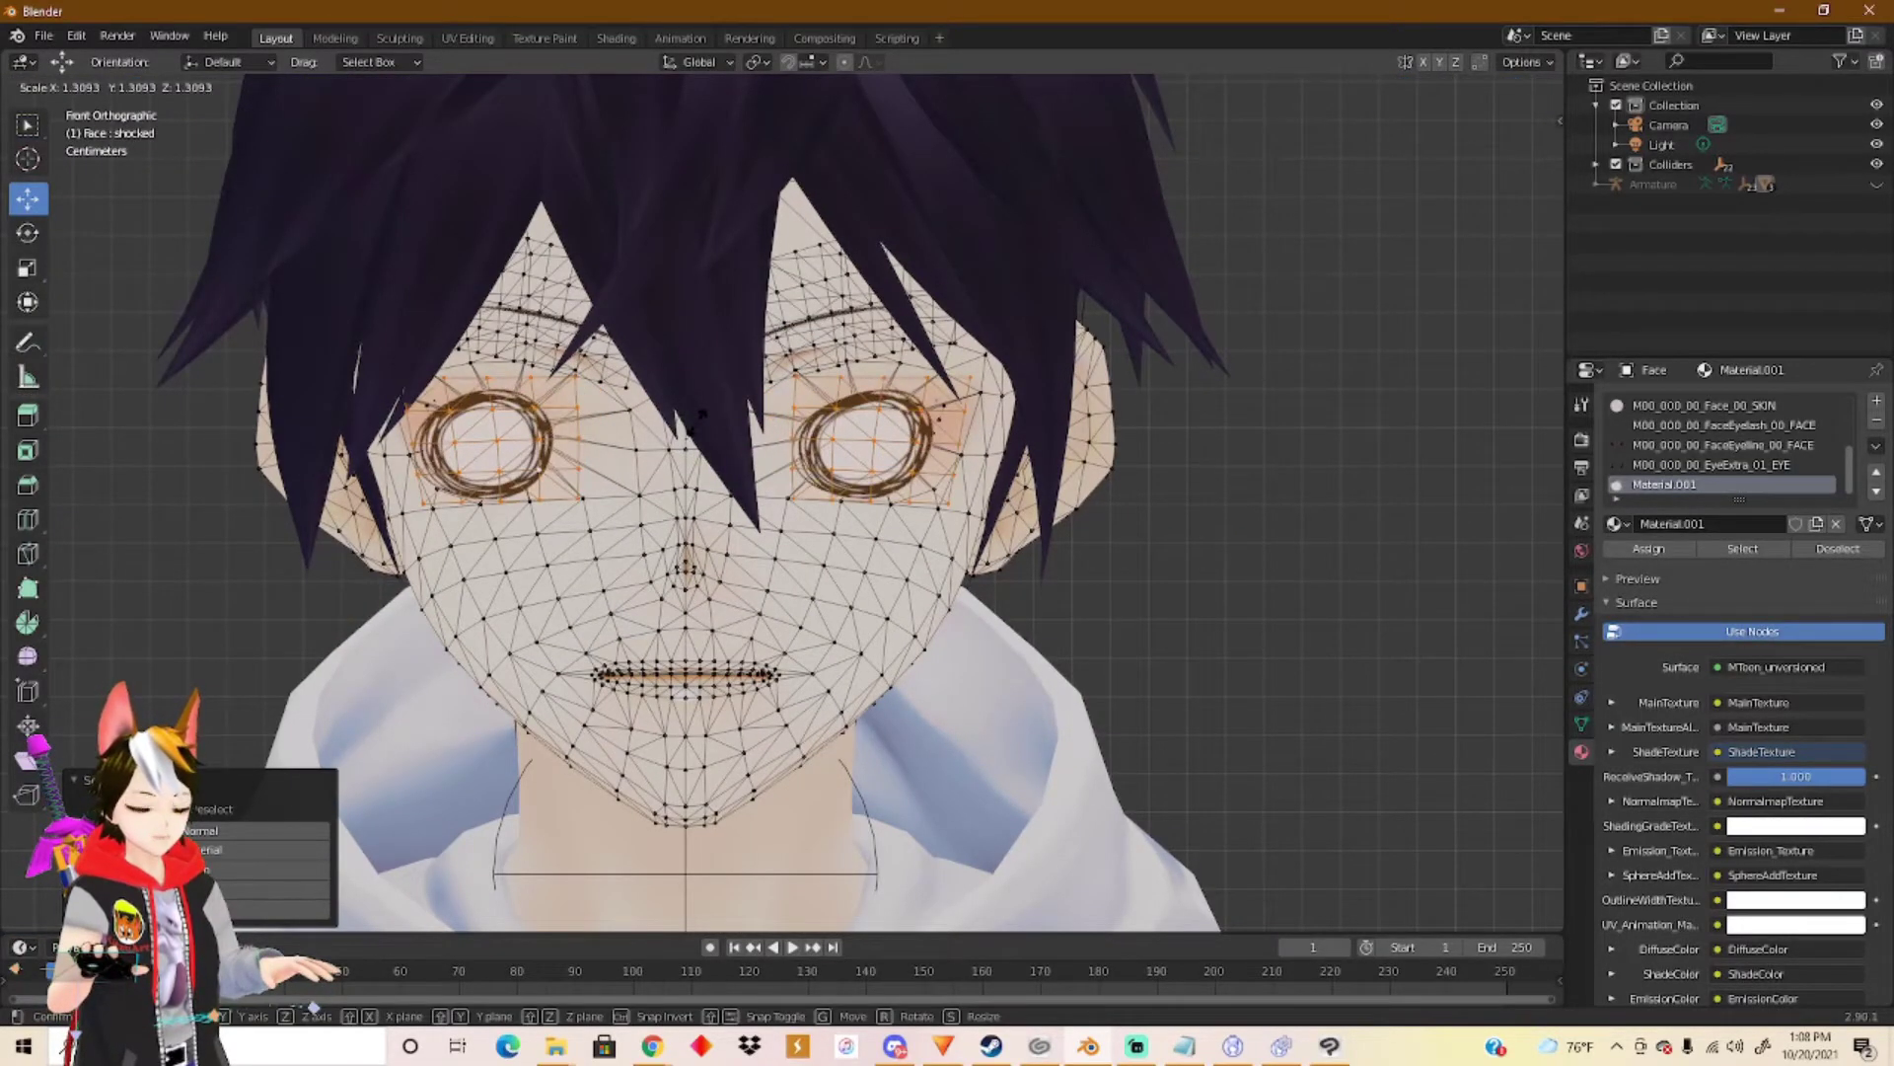
pyautogui.click(698, 422)
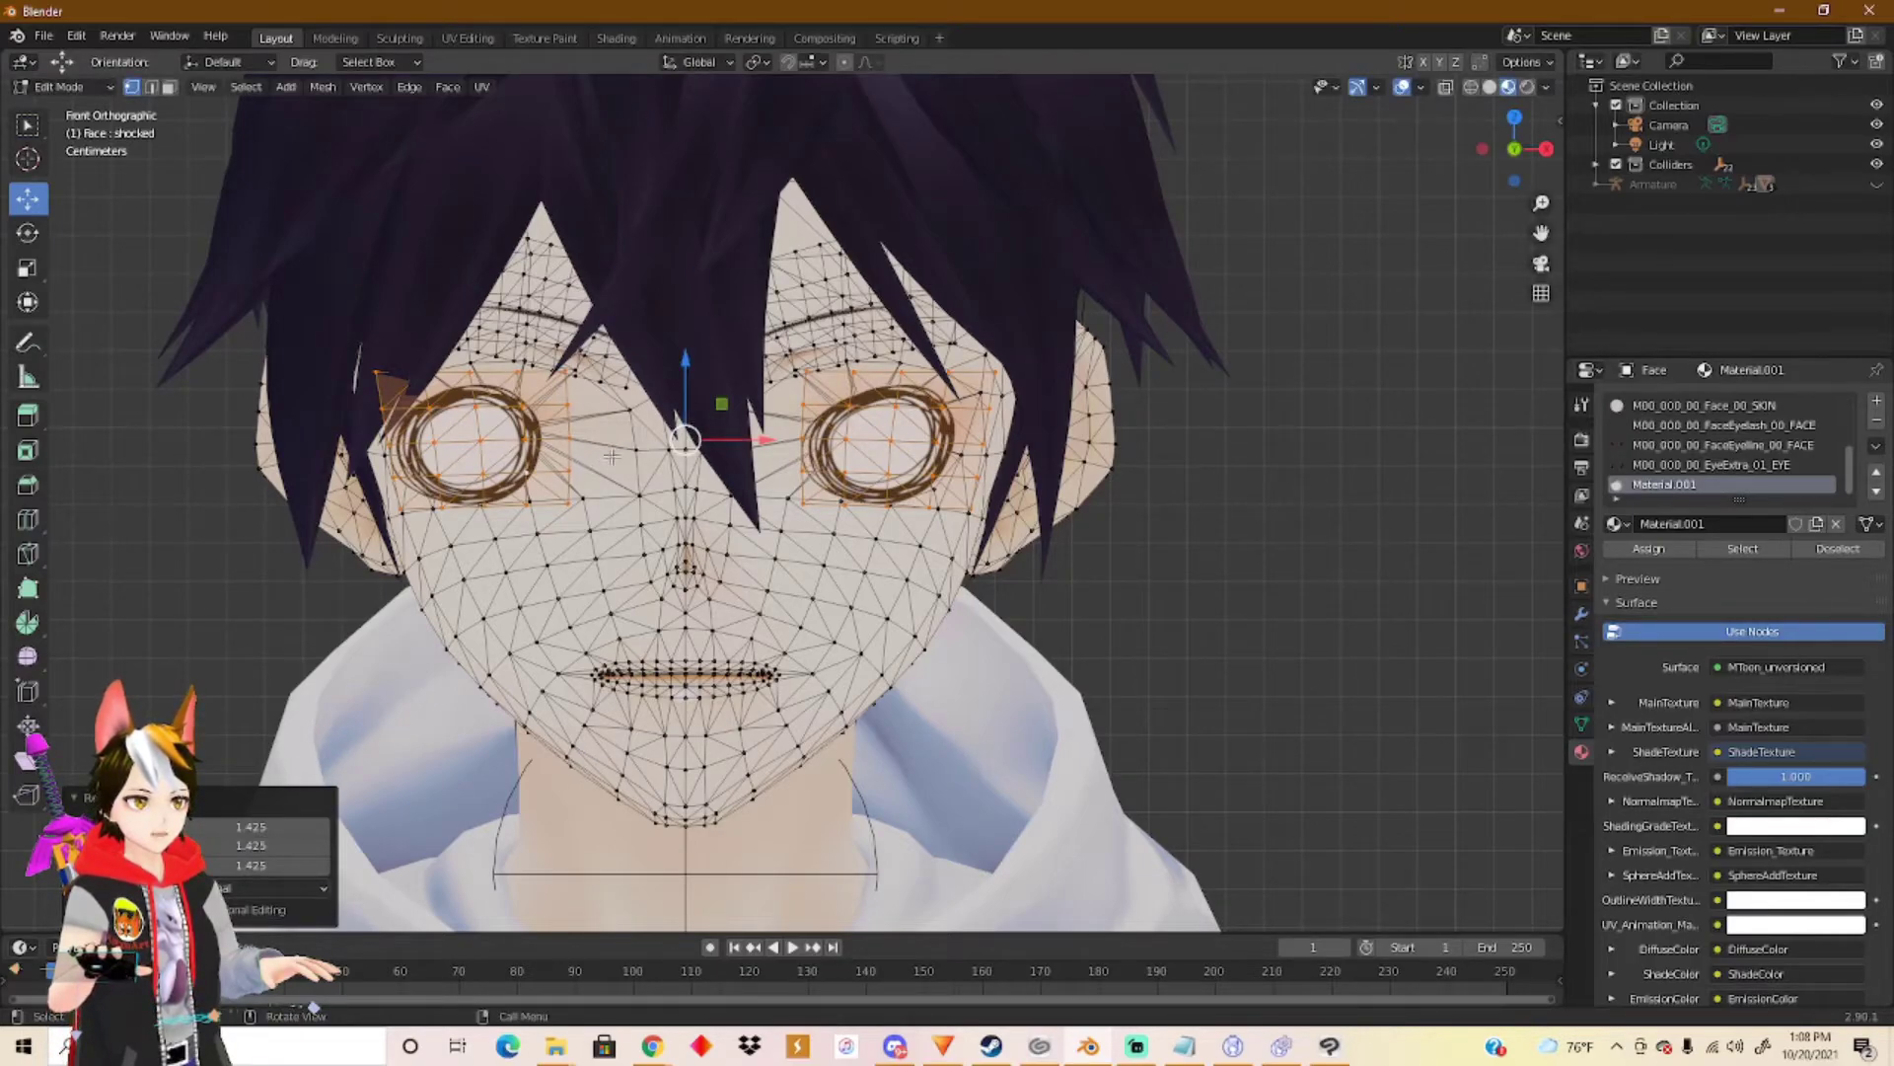
# Move each eye plane inward along X, the character's right one by 0.01 m and the left one by -0.01 m.
pyautogui.hotkey('alt', 'a')
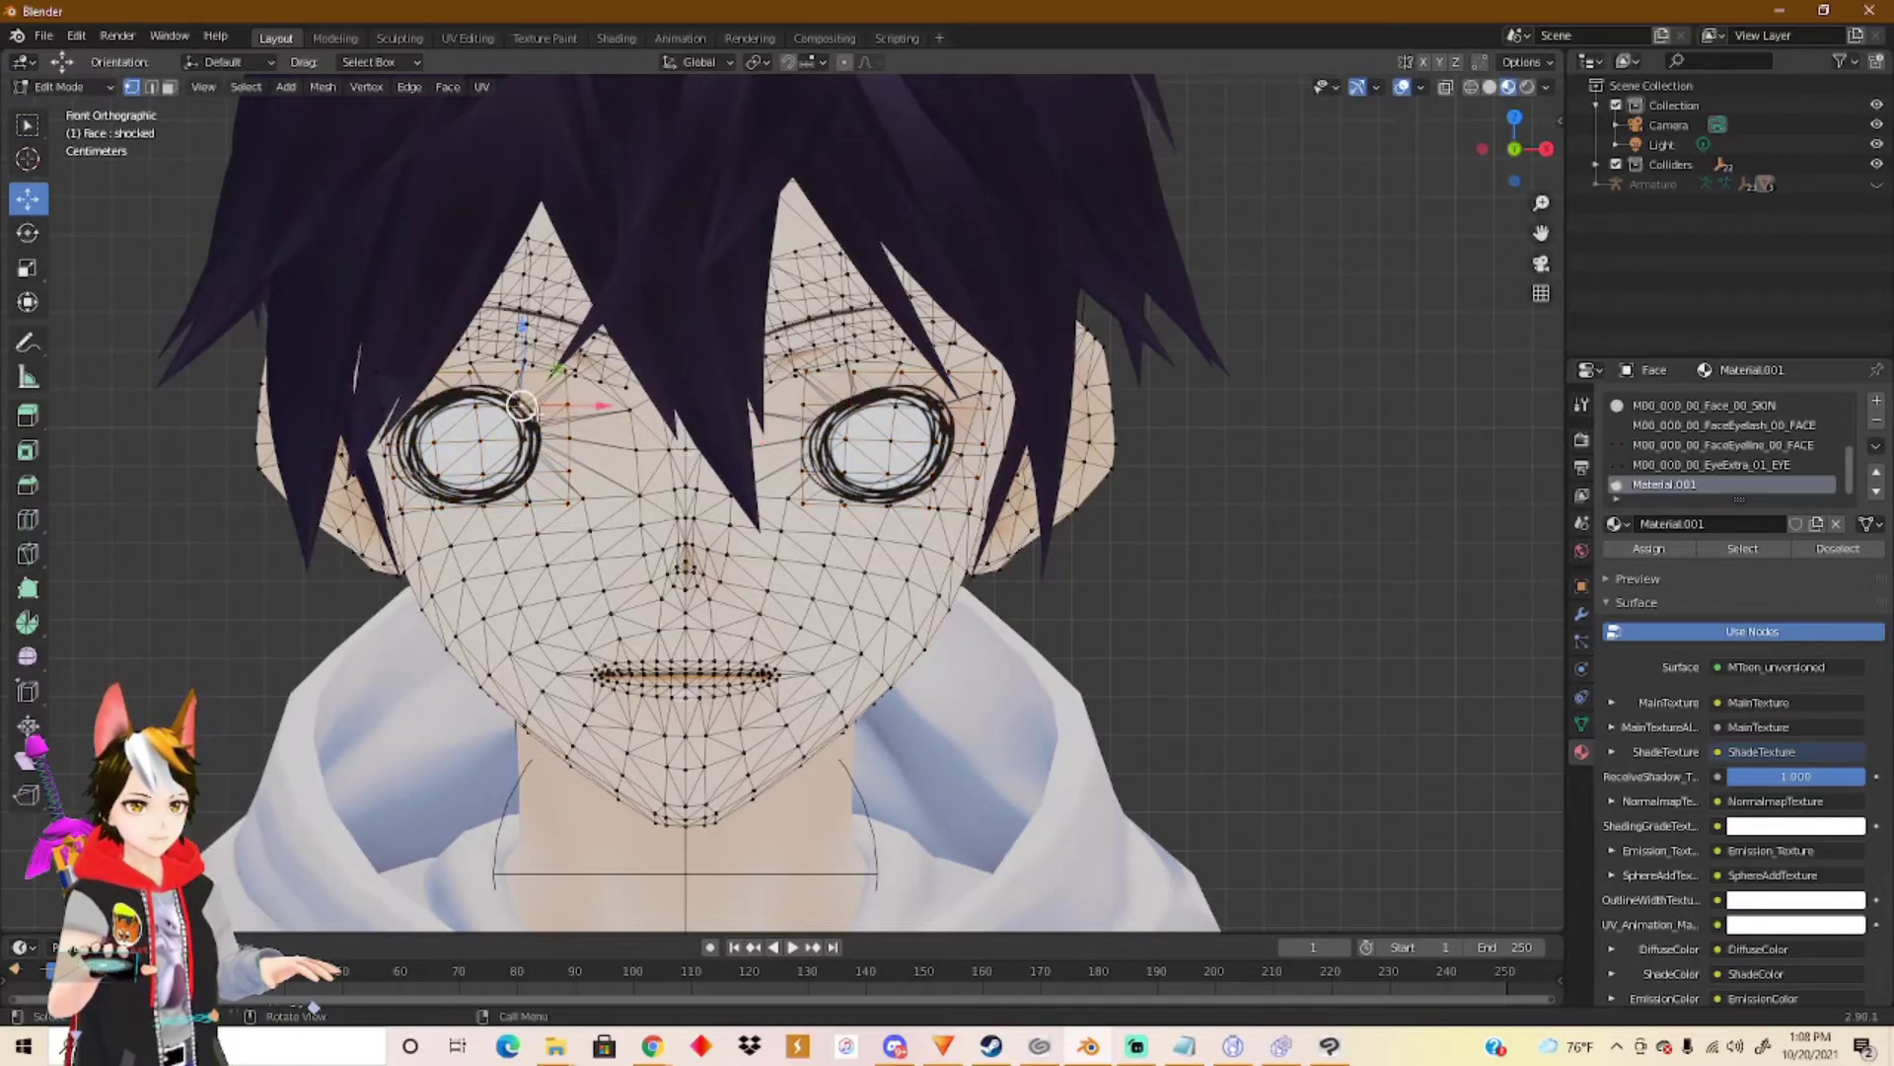
pyautogui.press('l')
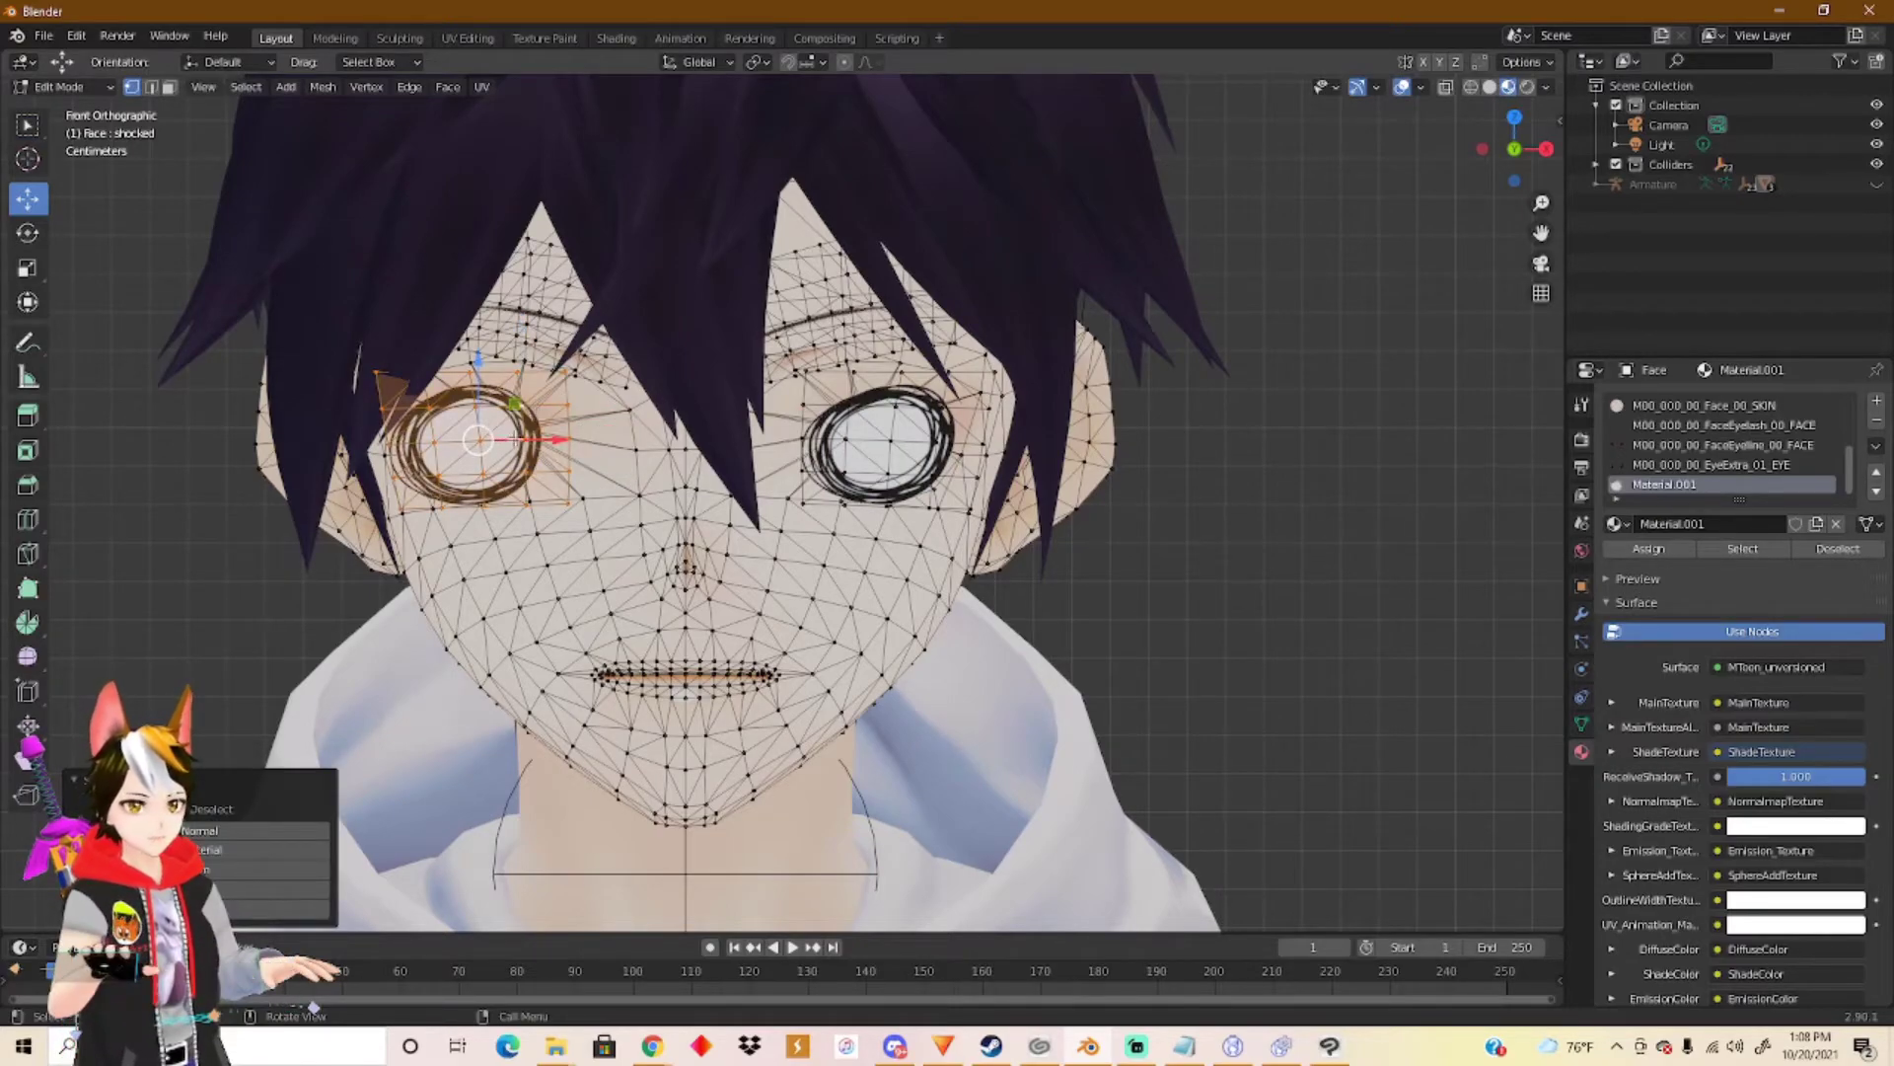
pyautogui.moveTo(558, 438); pyautogui.dragTo(568, 436)
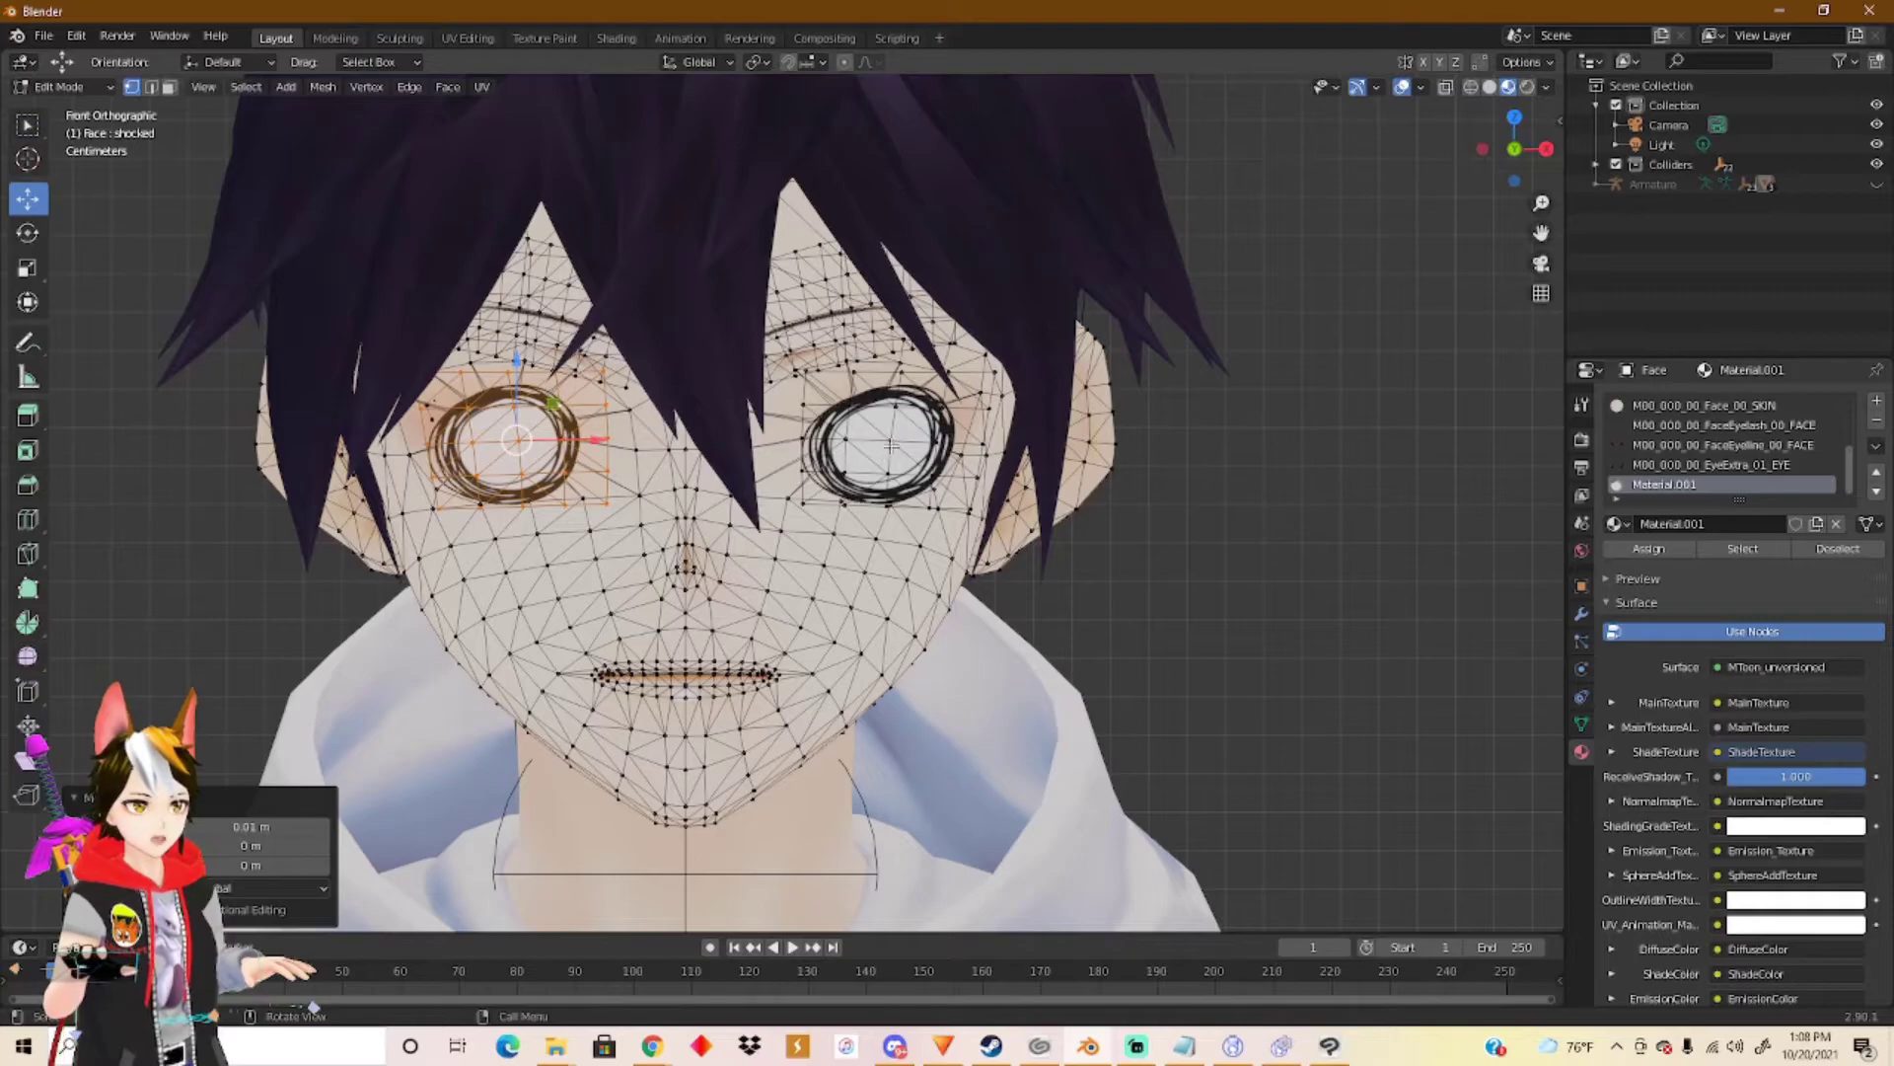
pyautogui.click(891, 439)
pyautogui.press('l')
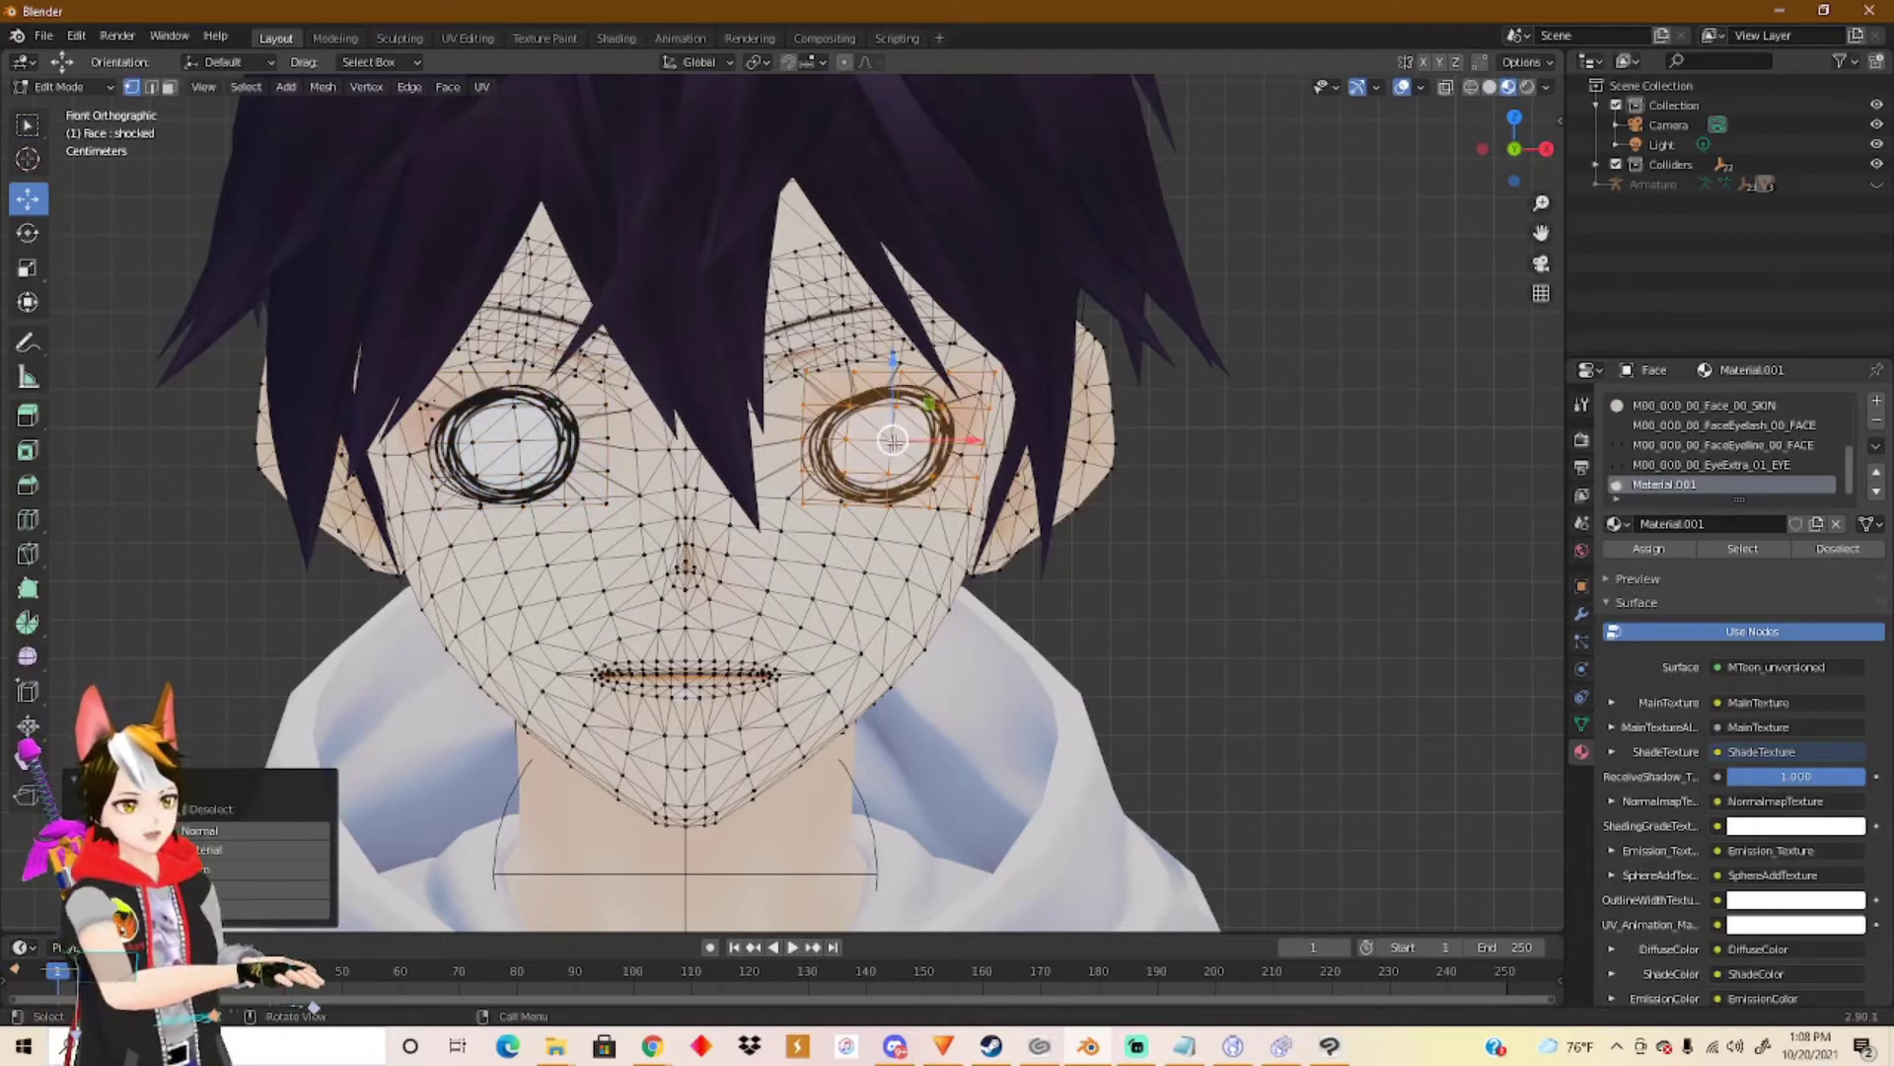
pyautogui.moveTo(959, 440); pyautogui.dragTo(929, 439)
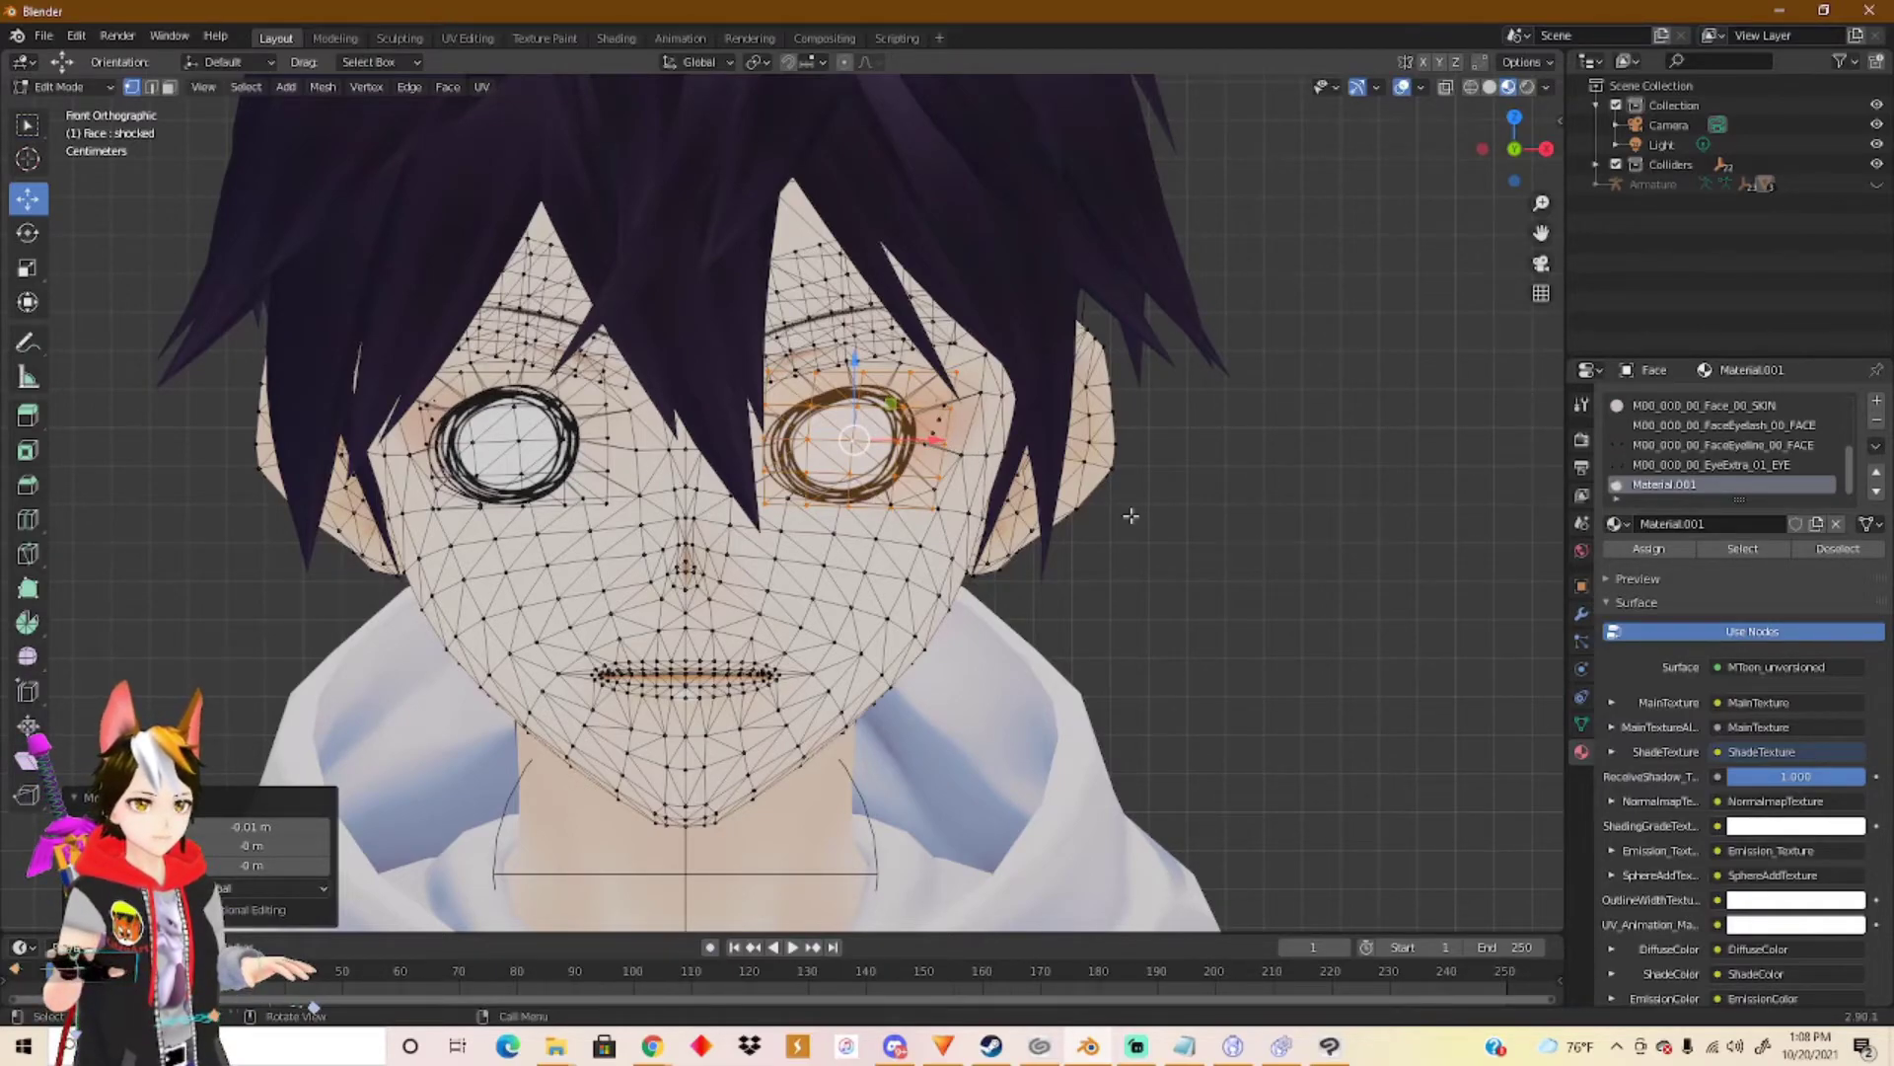
# Return to Object Mode and set the shocked shape key's value to 0.
pyautogui.press('Tab')
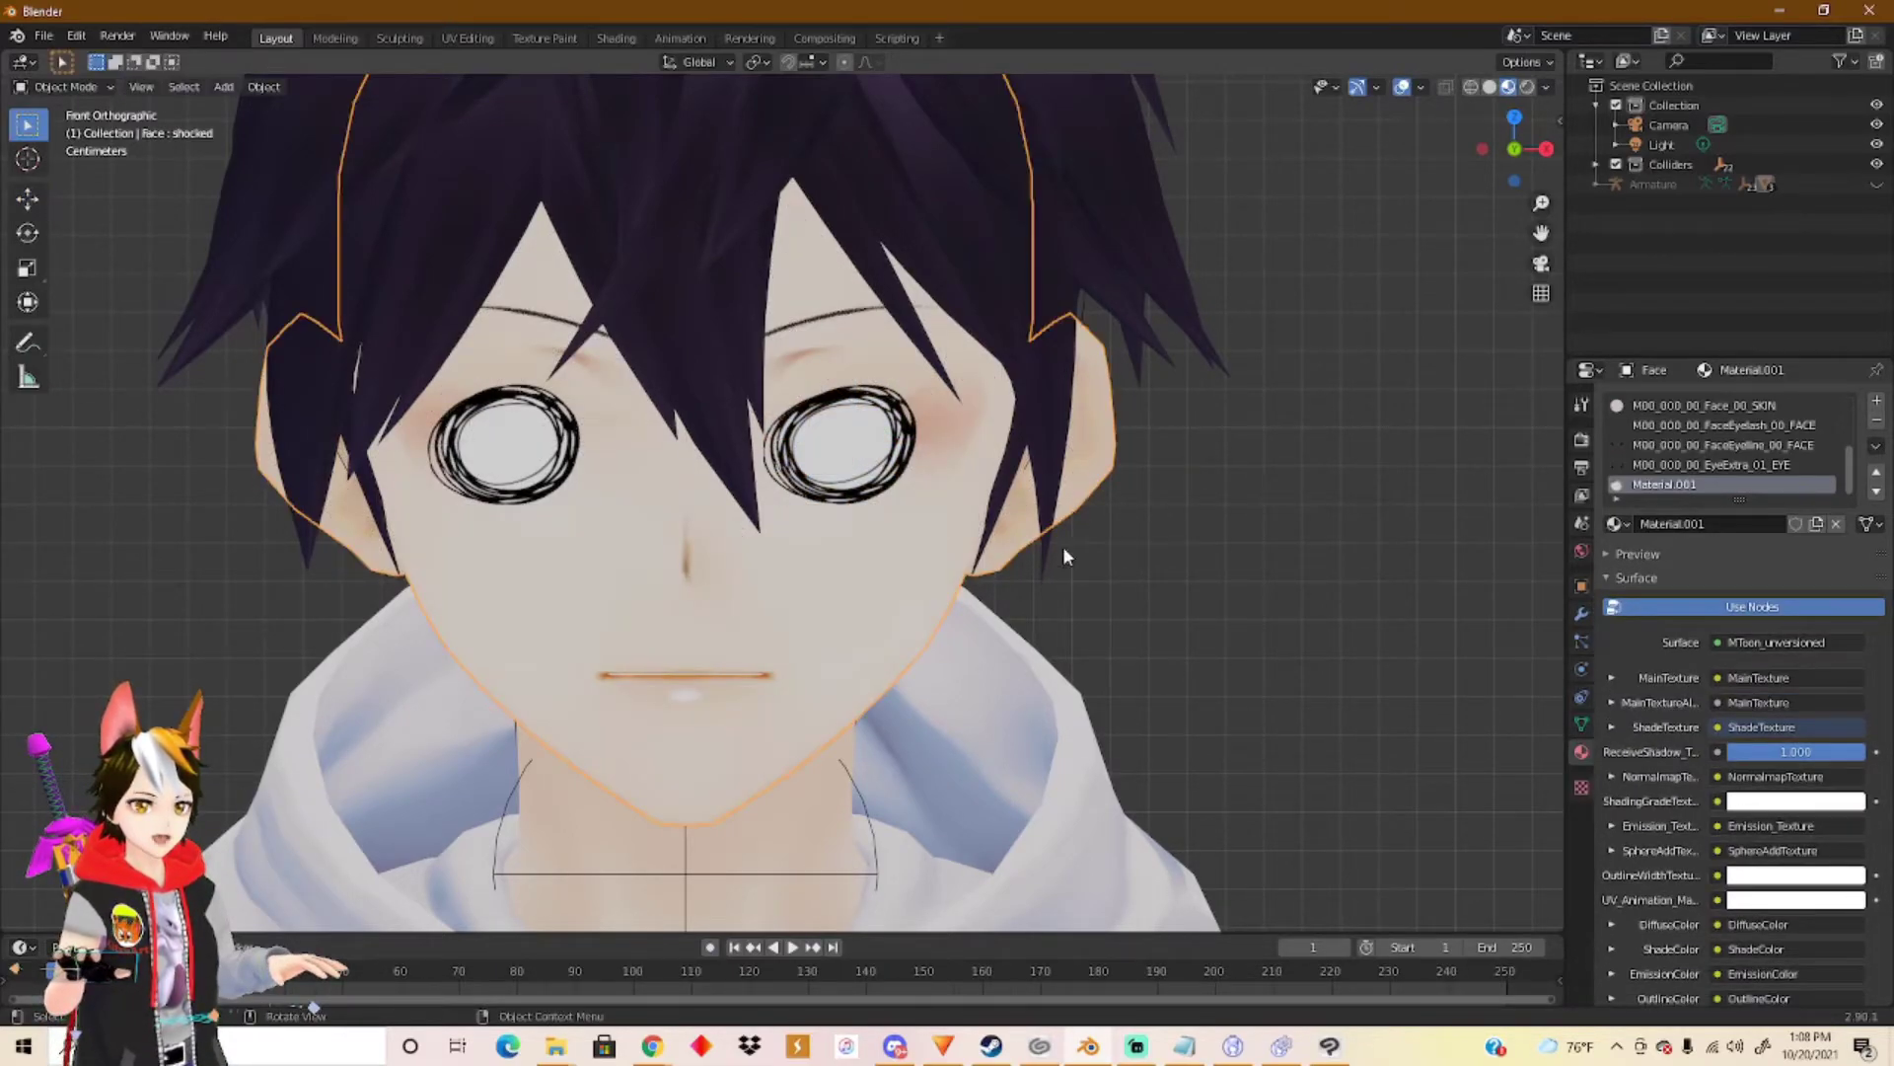
pyautogui.click(1582, 723)
pyautogui.scroll(-1, 797, 545)
pyautogui.moveTo(797, 545); pyautogui.dragTo(897, 537, button='middle')
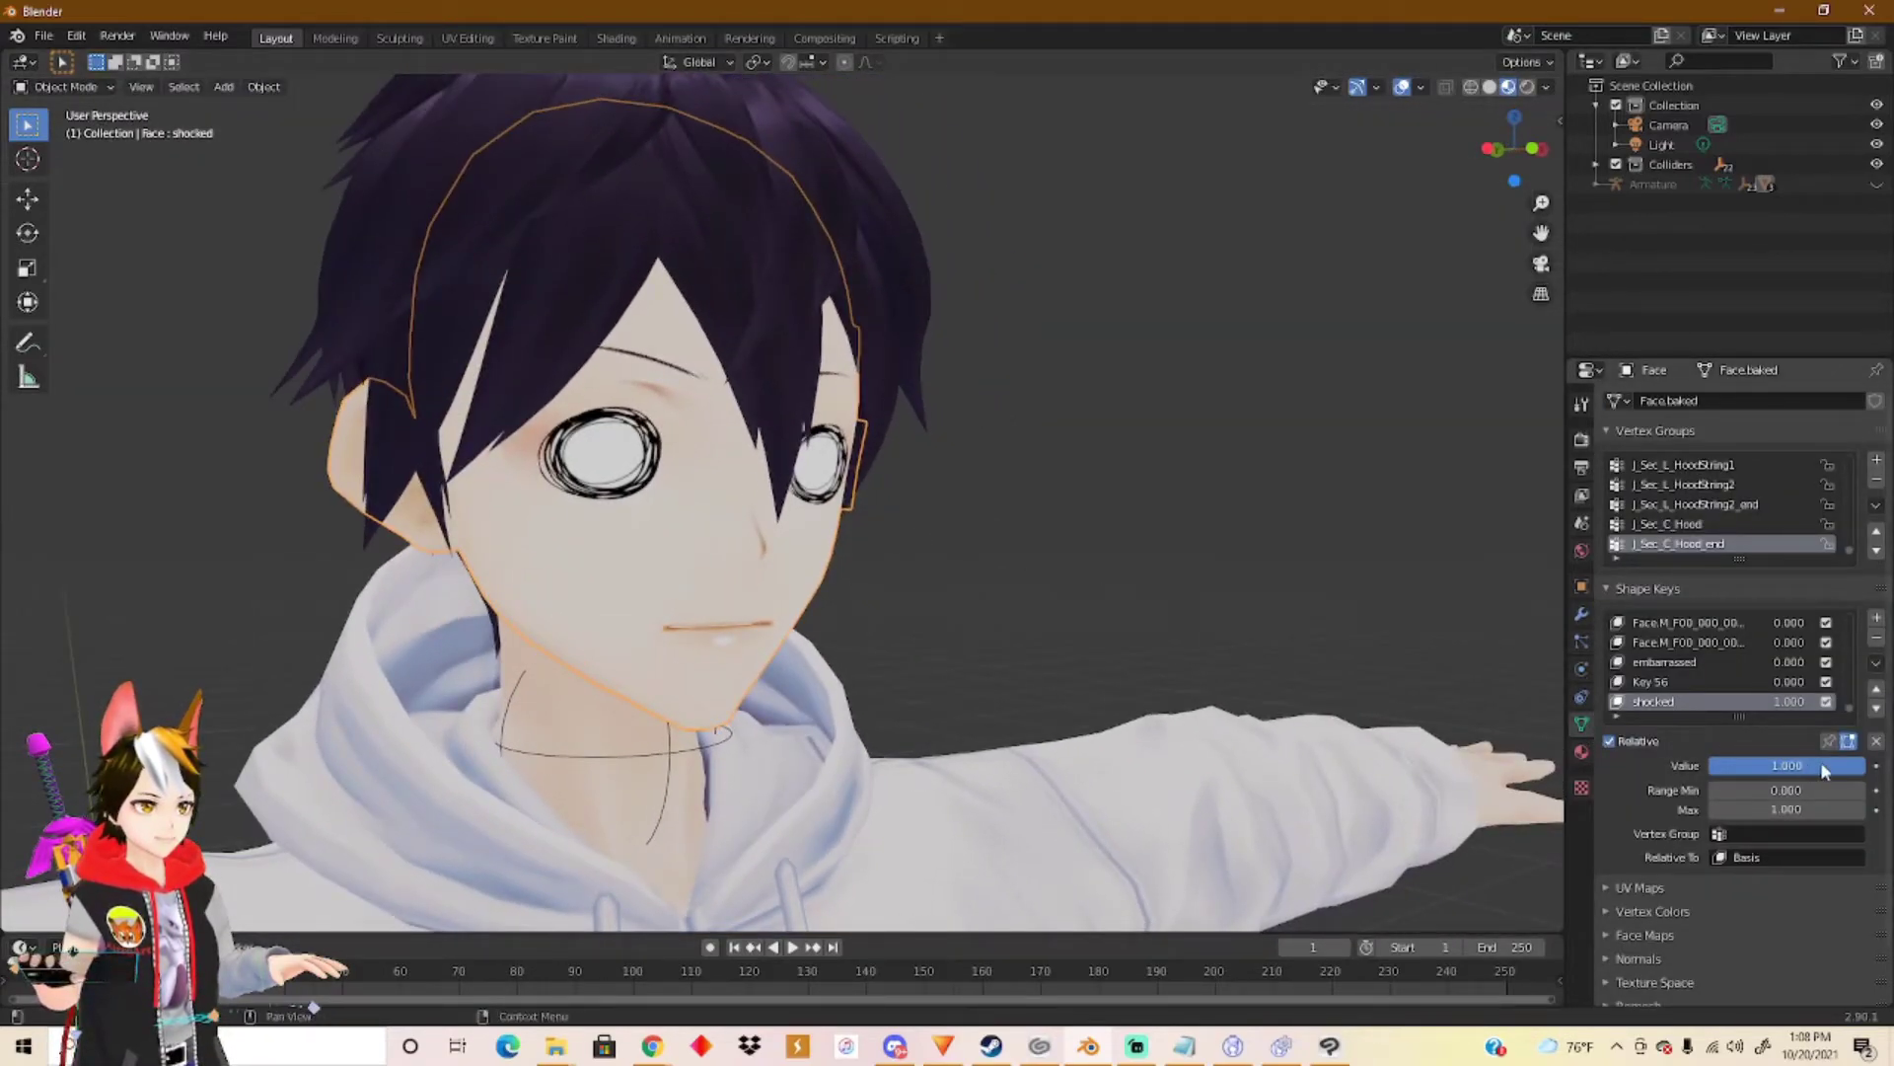
pyautogui.moveTo(1786, 765)
pyautogui.mouseDown()
pyautogui.moveTo(1717, 764)
pyautogui.moveTo(1816, 765)
pyautogui.moveTo(1717, 765)
pyautogui.mouseUp()
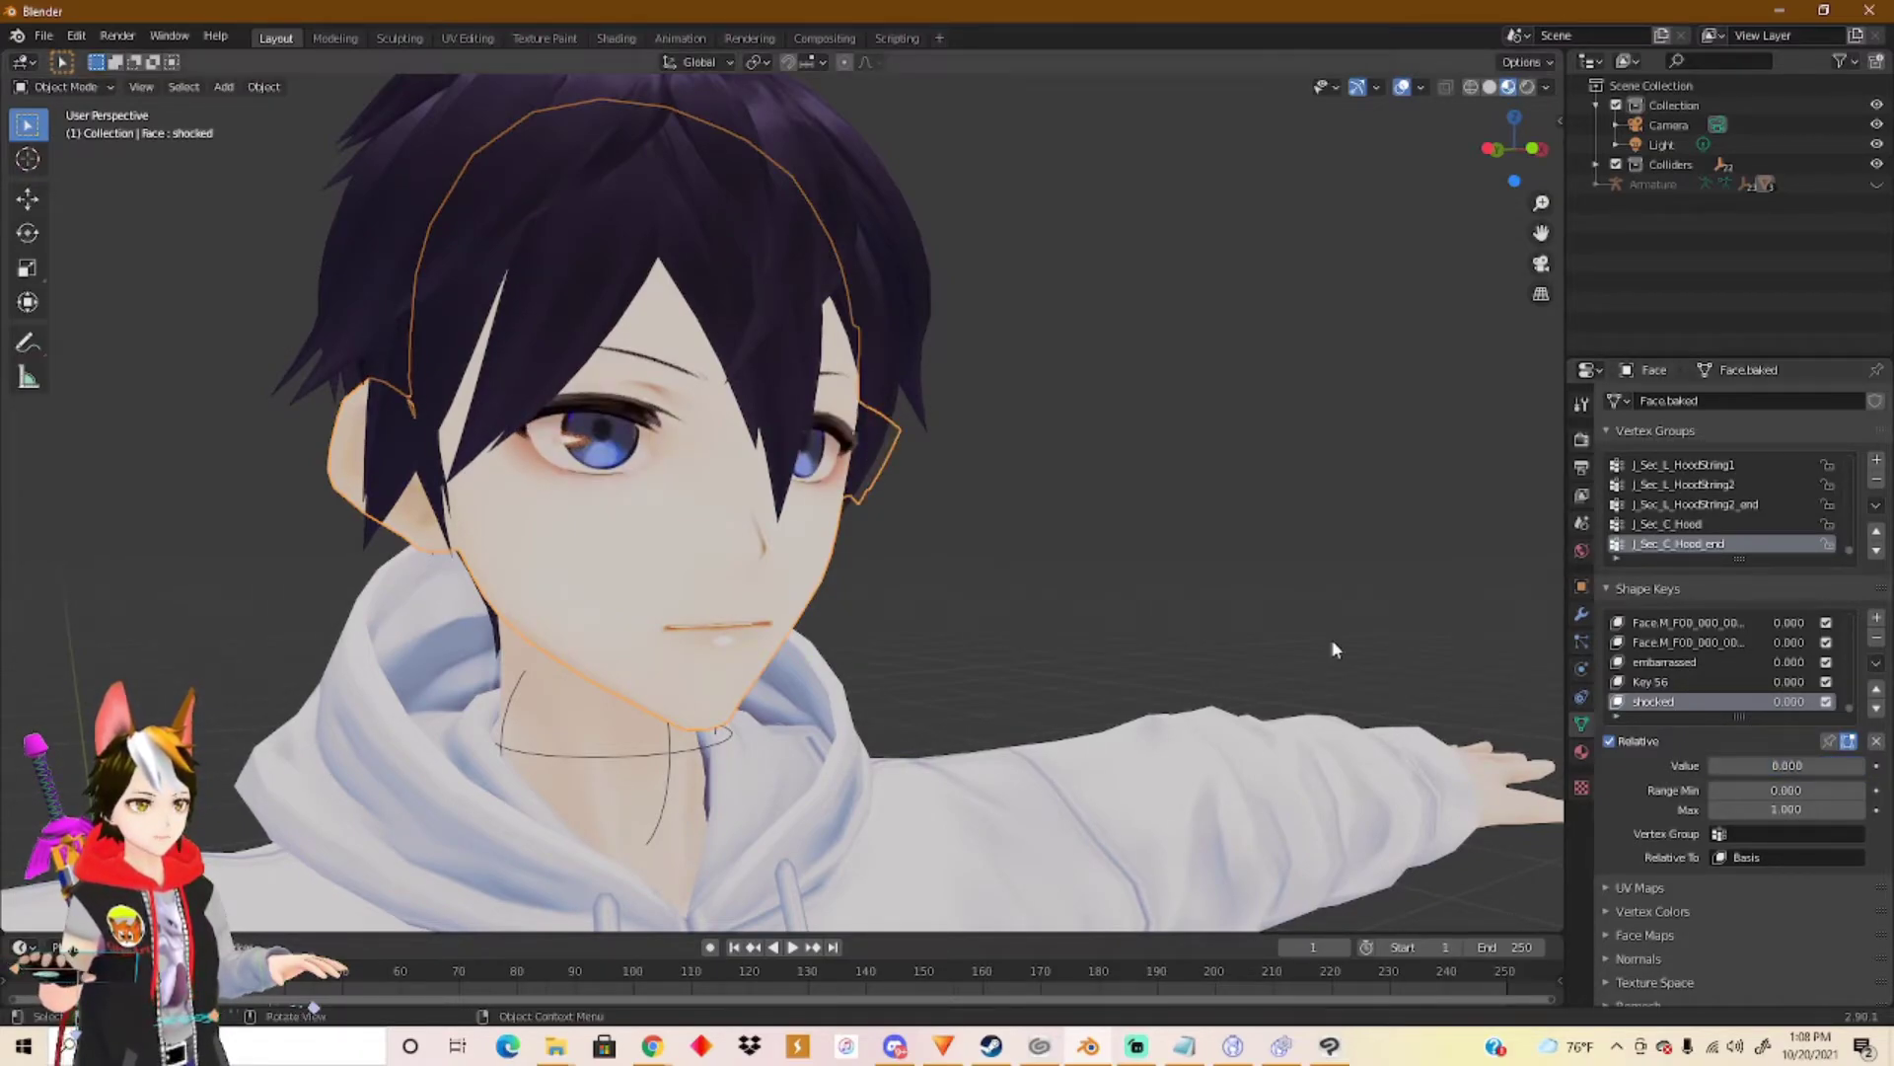
# Make the hidden Armature visible in the scene again.
pyautogui.scroll(-5, 1027, 565)
pyautogui.moveTo(1151, 559); pyautogui.dragTo(1002, 536, button='middle')
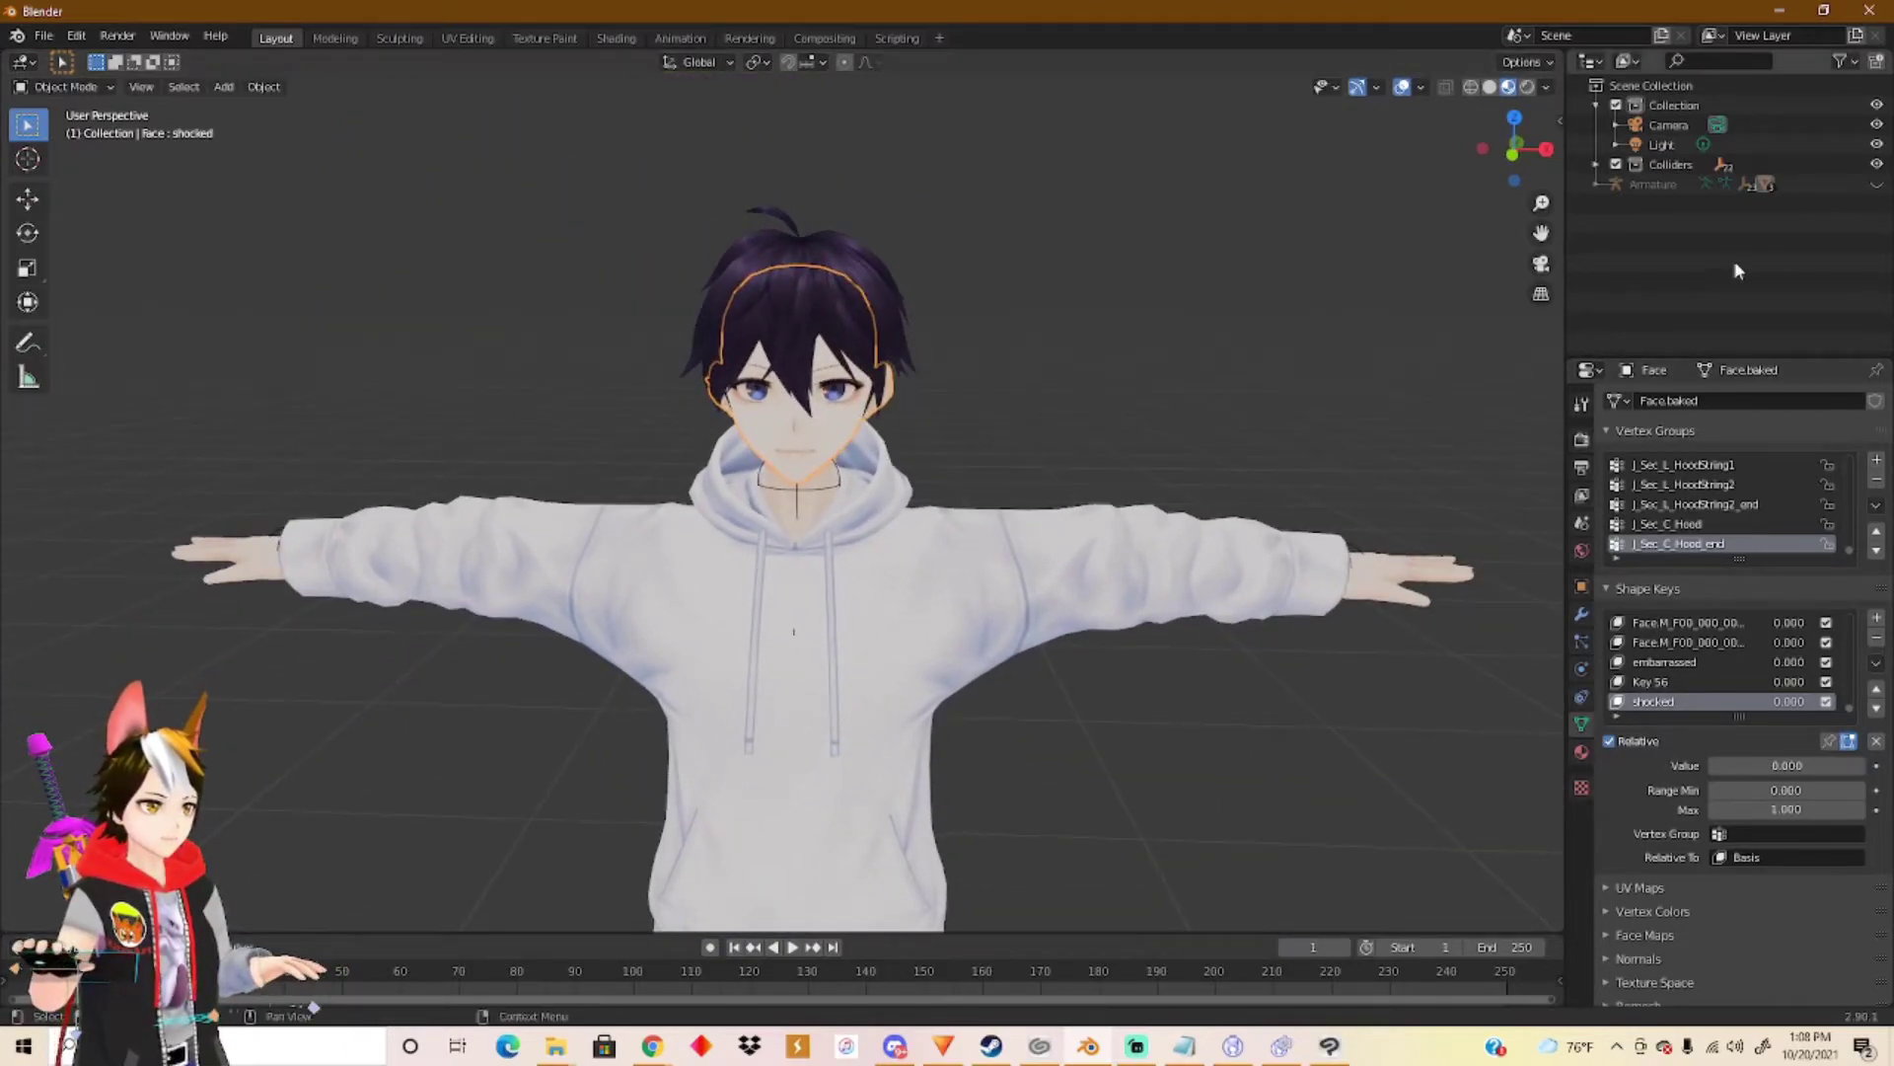
pyautogui.click(1877, 185)
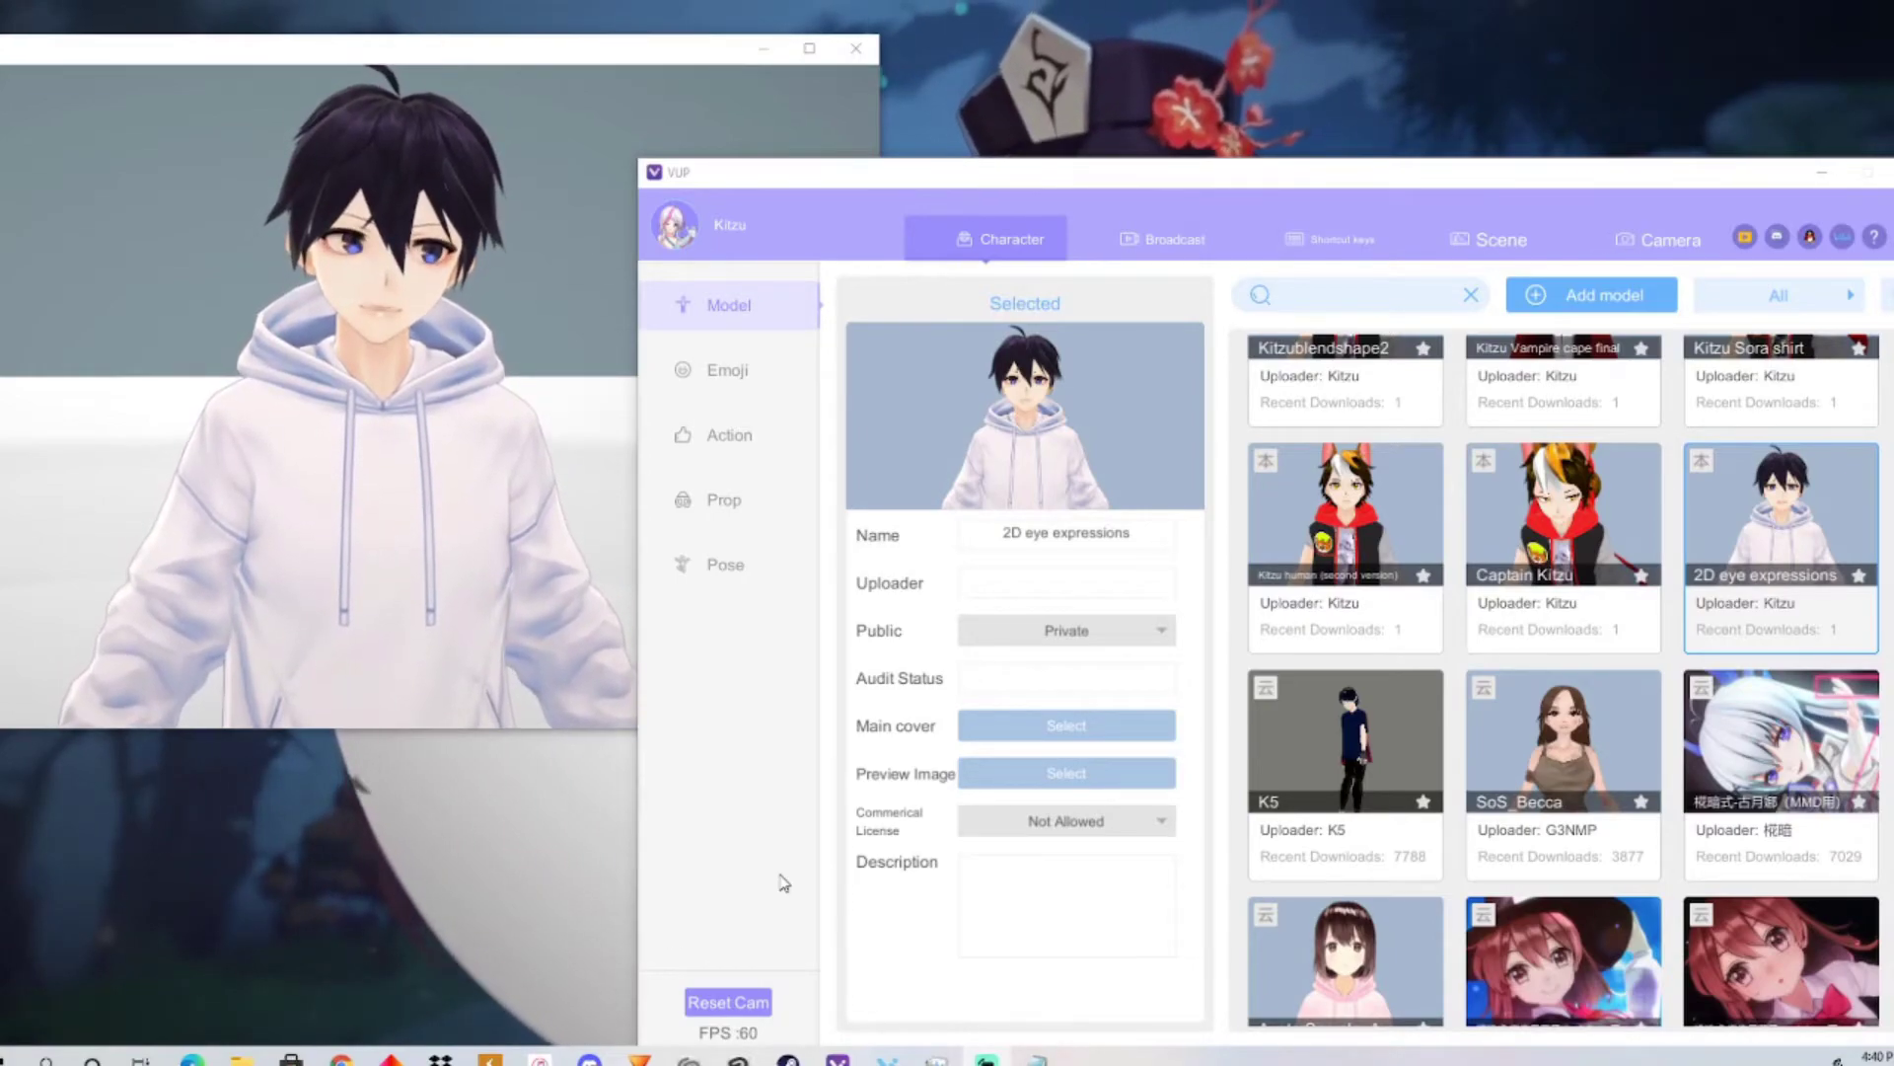
# In VUP, add a new emoji expression for the 2D eye expressions model and set its shocked eye value to 100.
pyautogui.click(1585, 298)
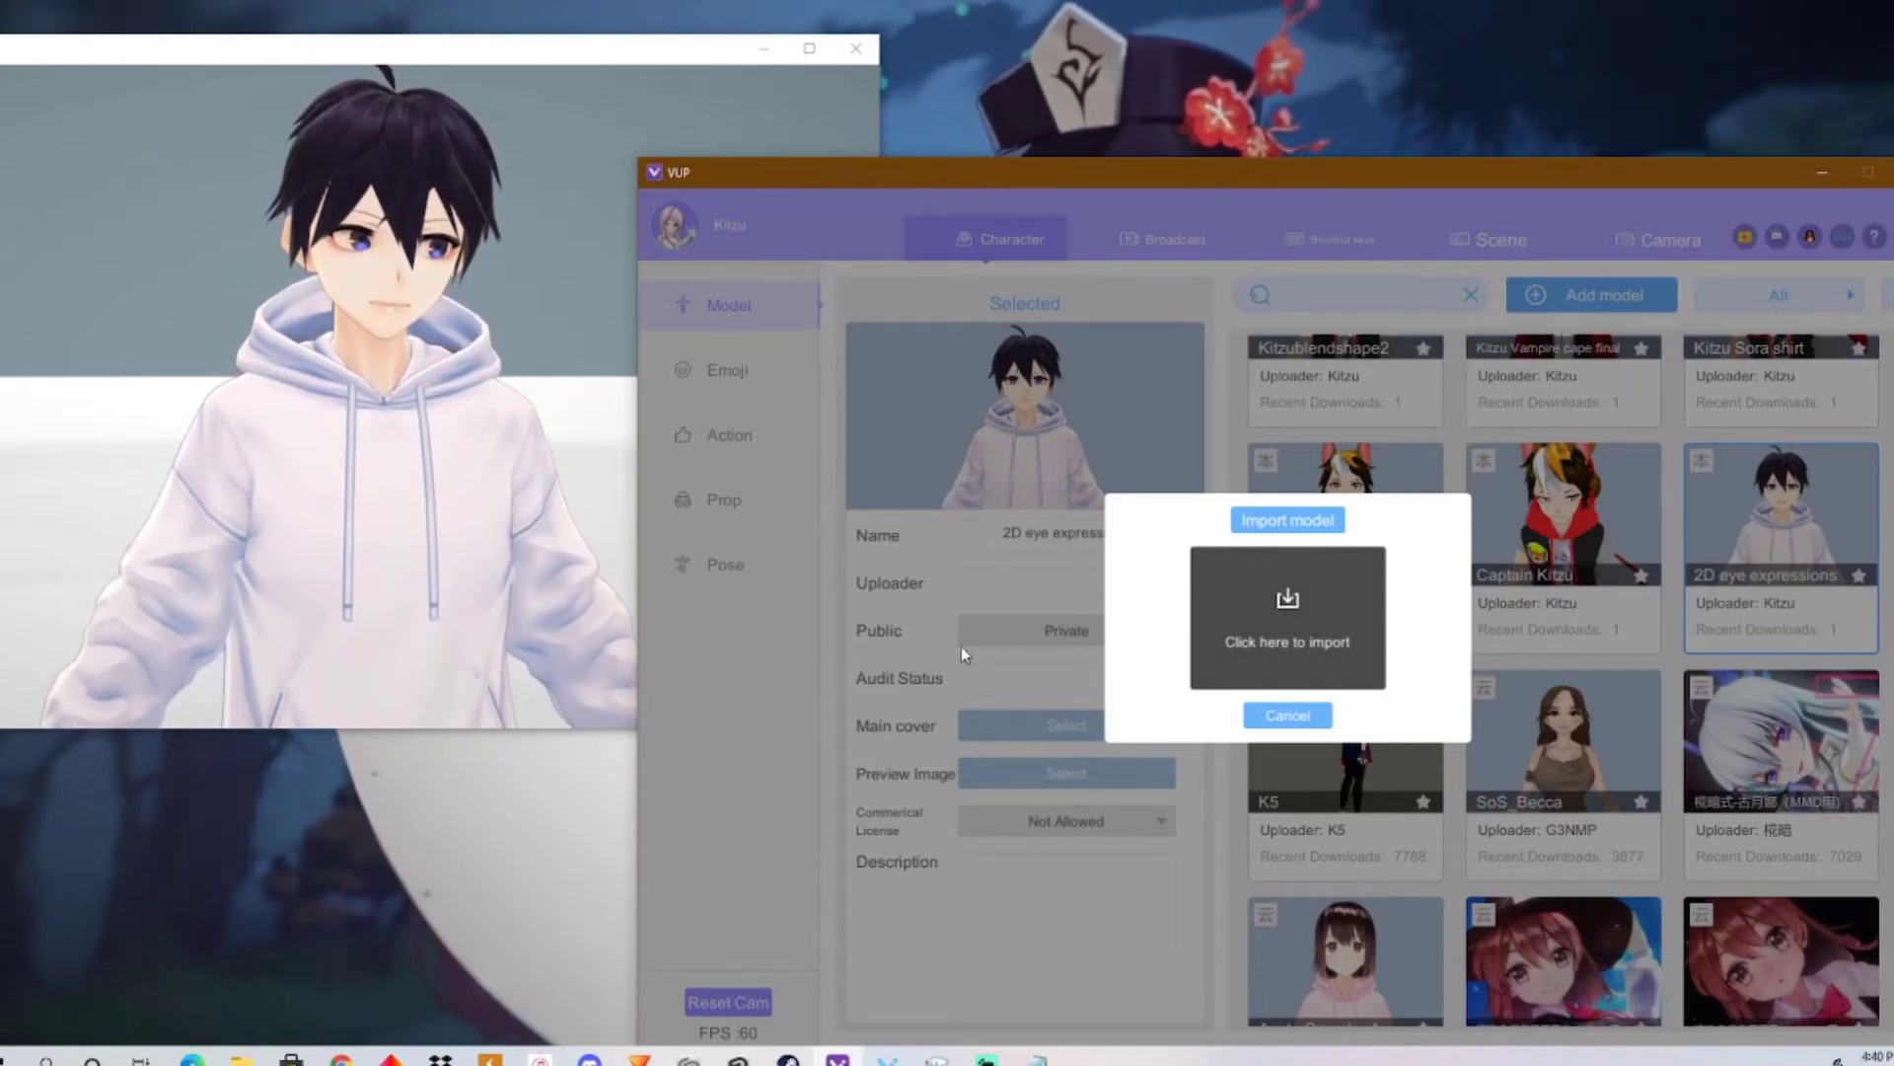
pyautogui.click(1307, 717)
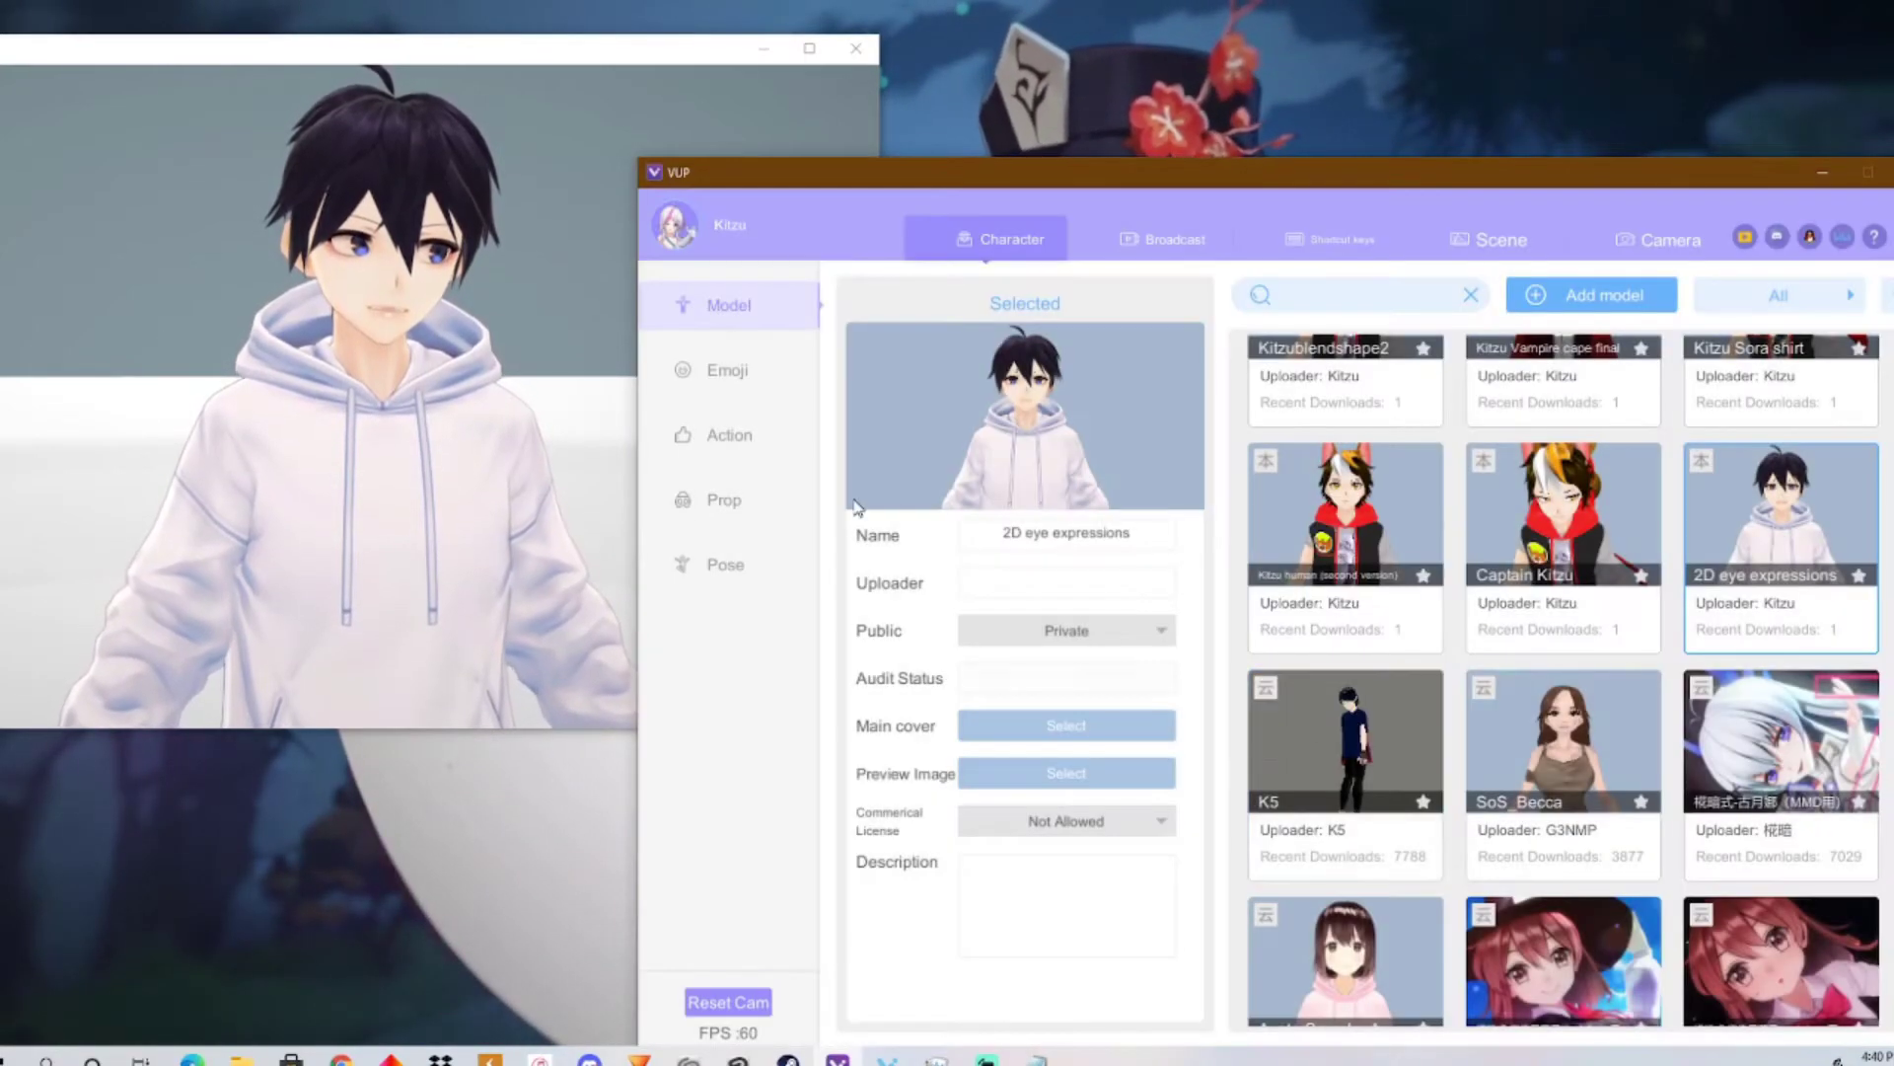
pyautogui.click(728, 373)
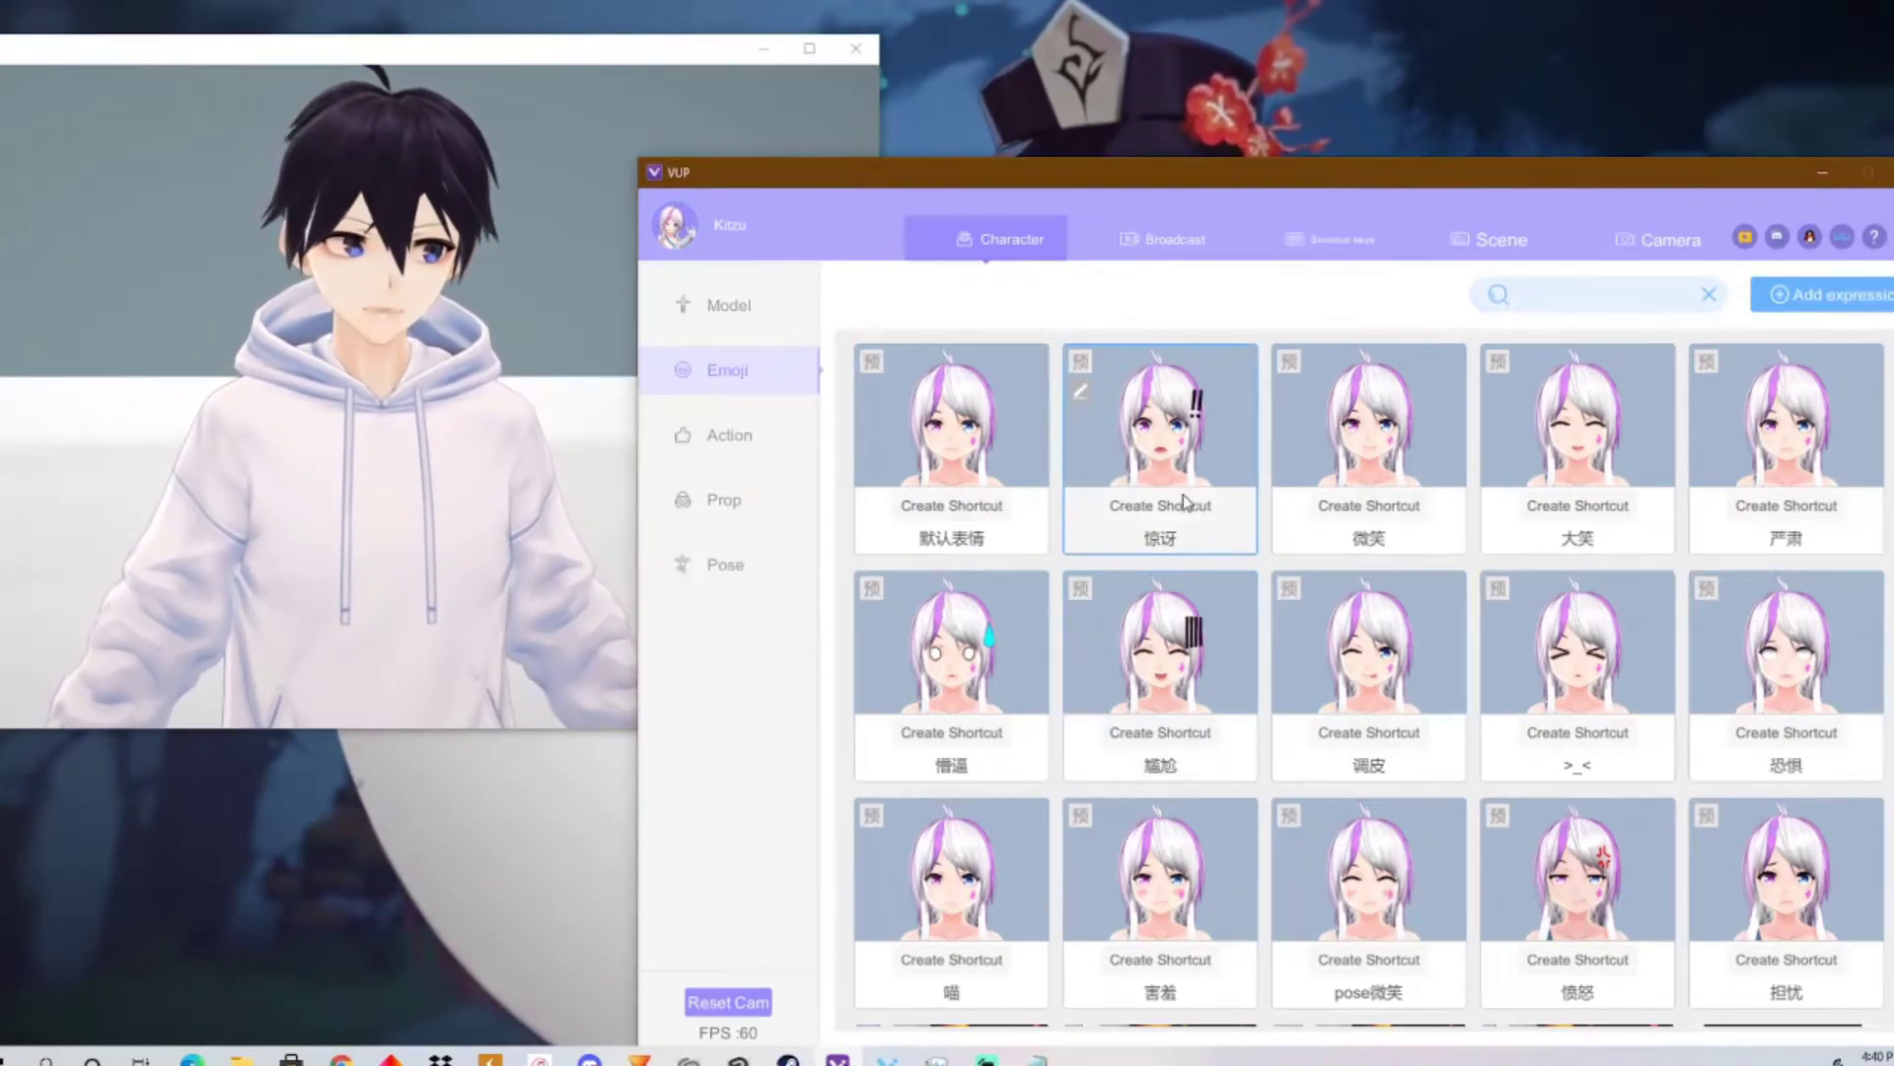
pyautogui.click(1797, 300)
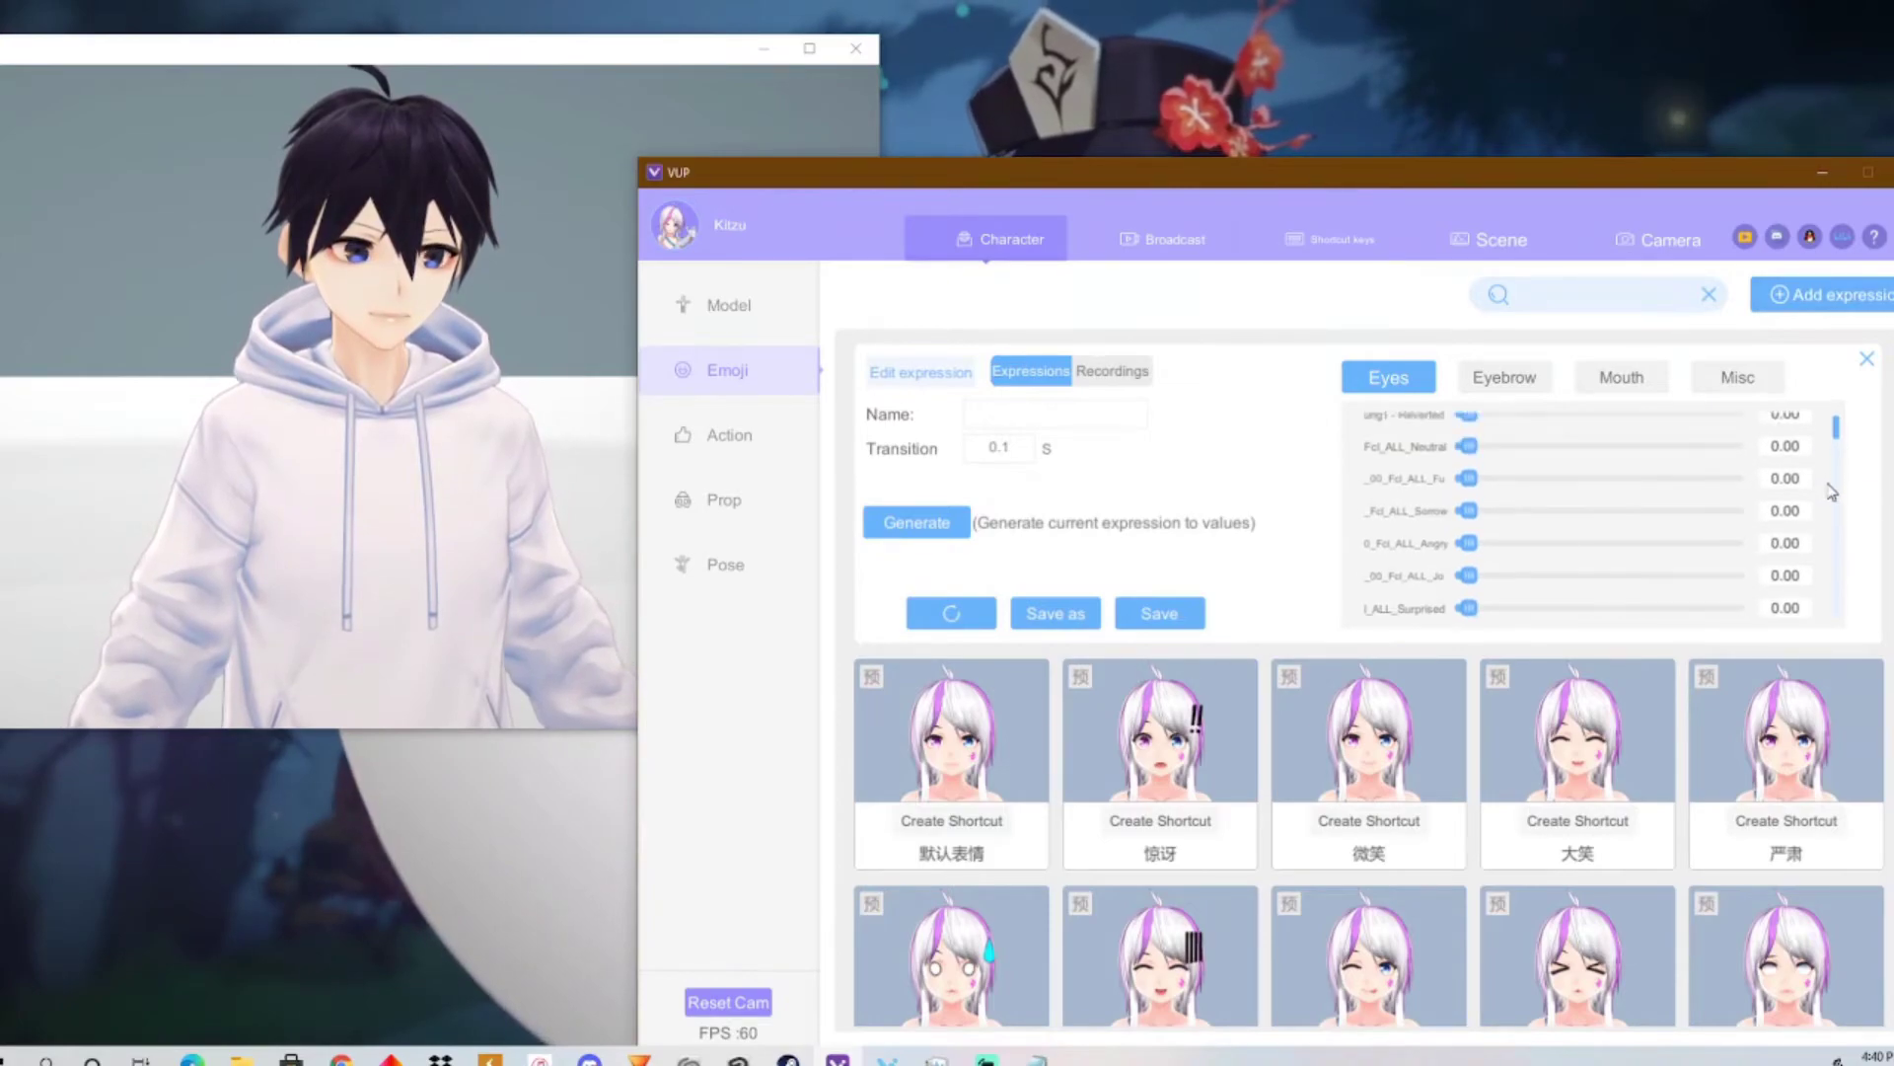
pyautogui.scroll(-5, 1832, 463)
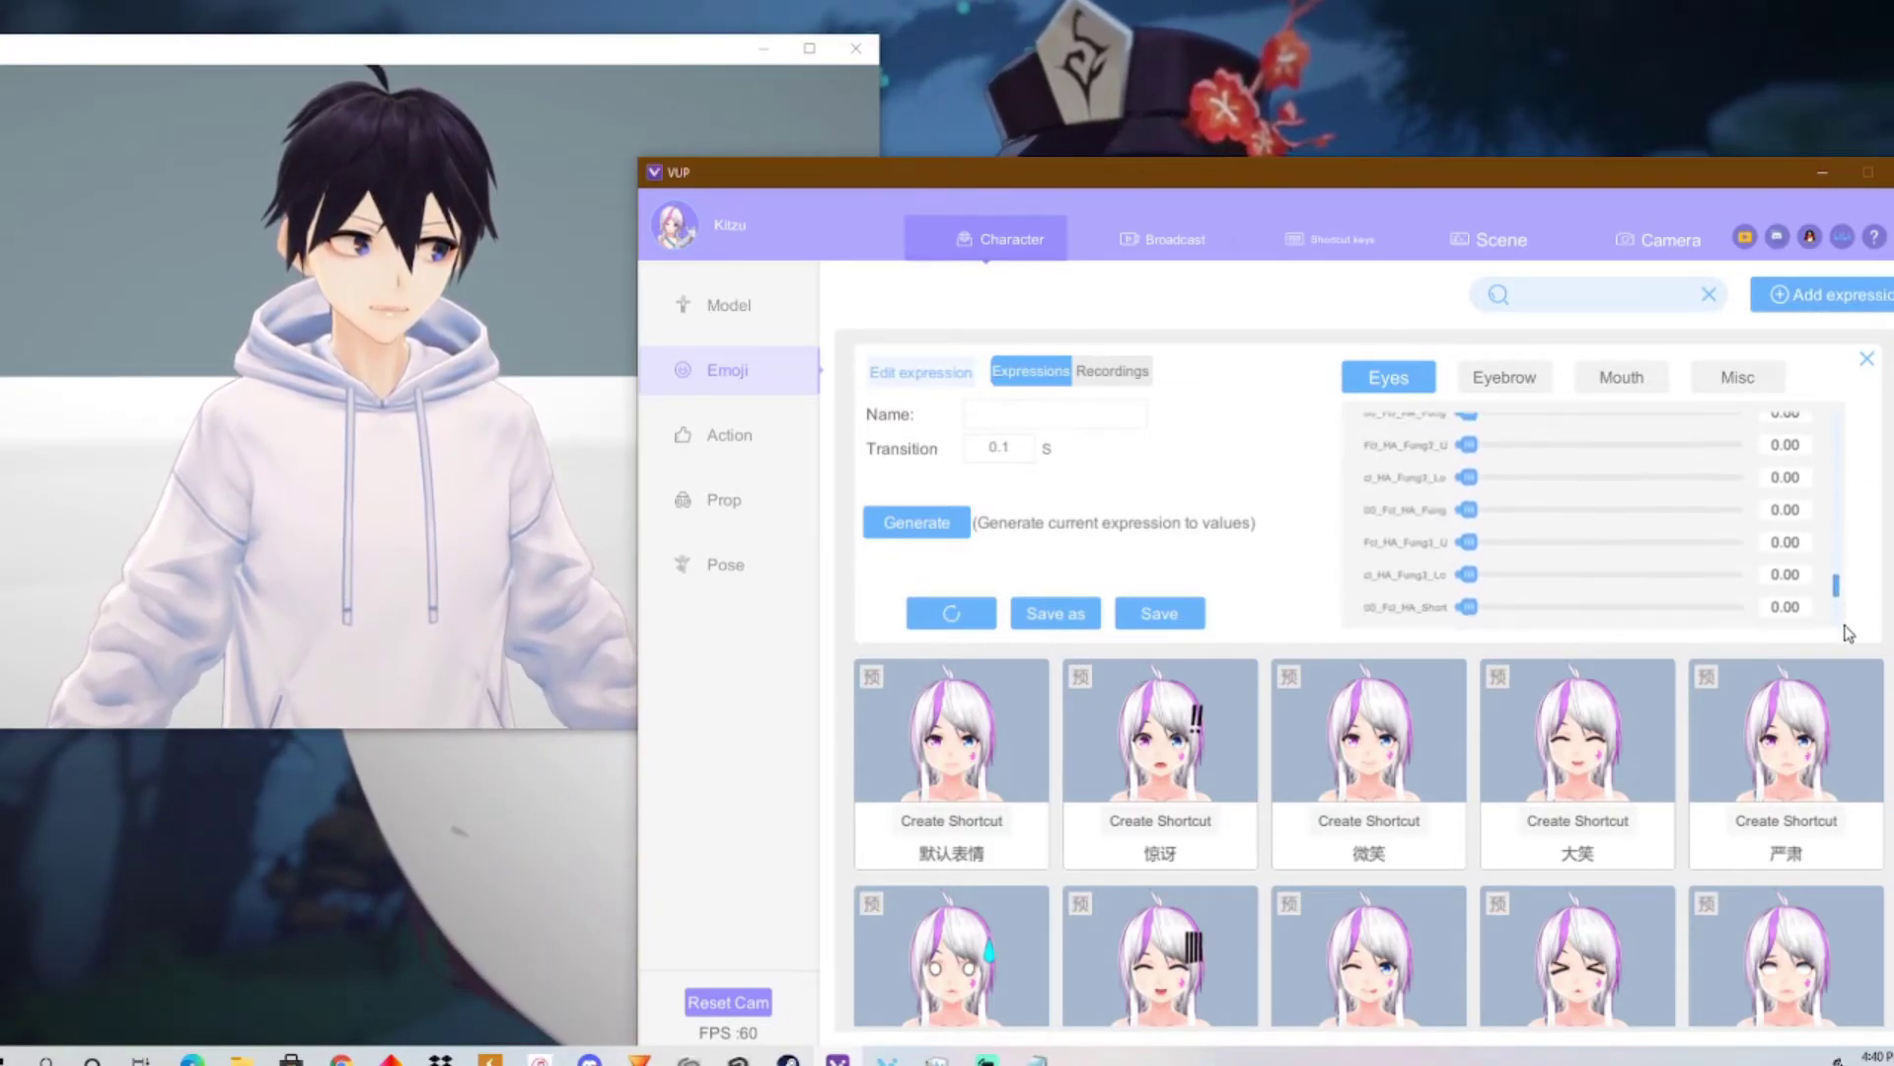
pyautogui.moveTo(1470, 575); pyautogui.dragTo(1827, 602)
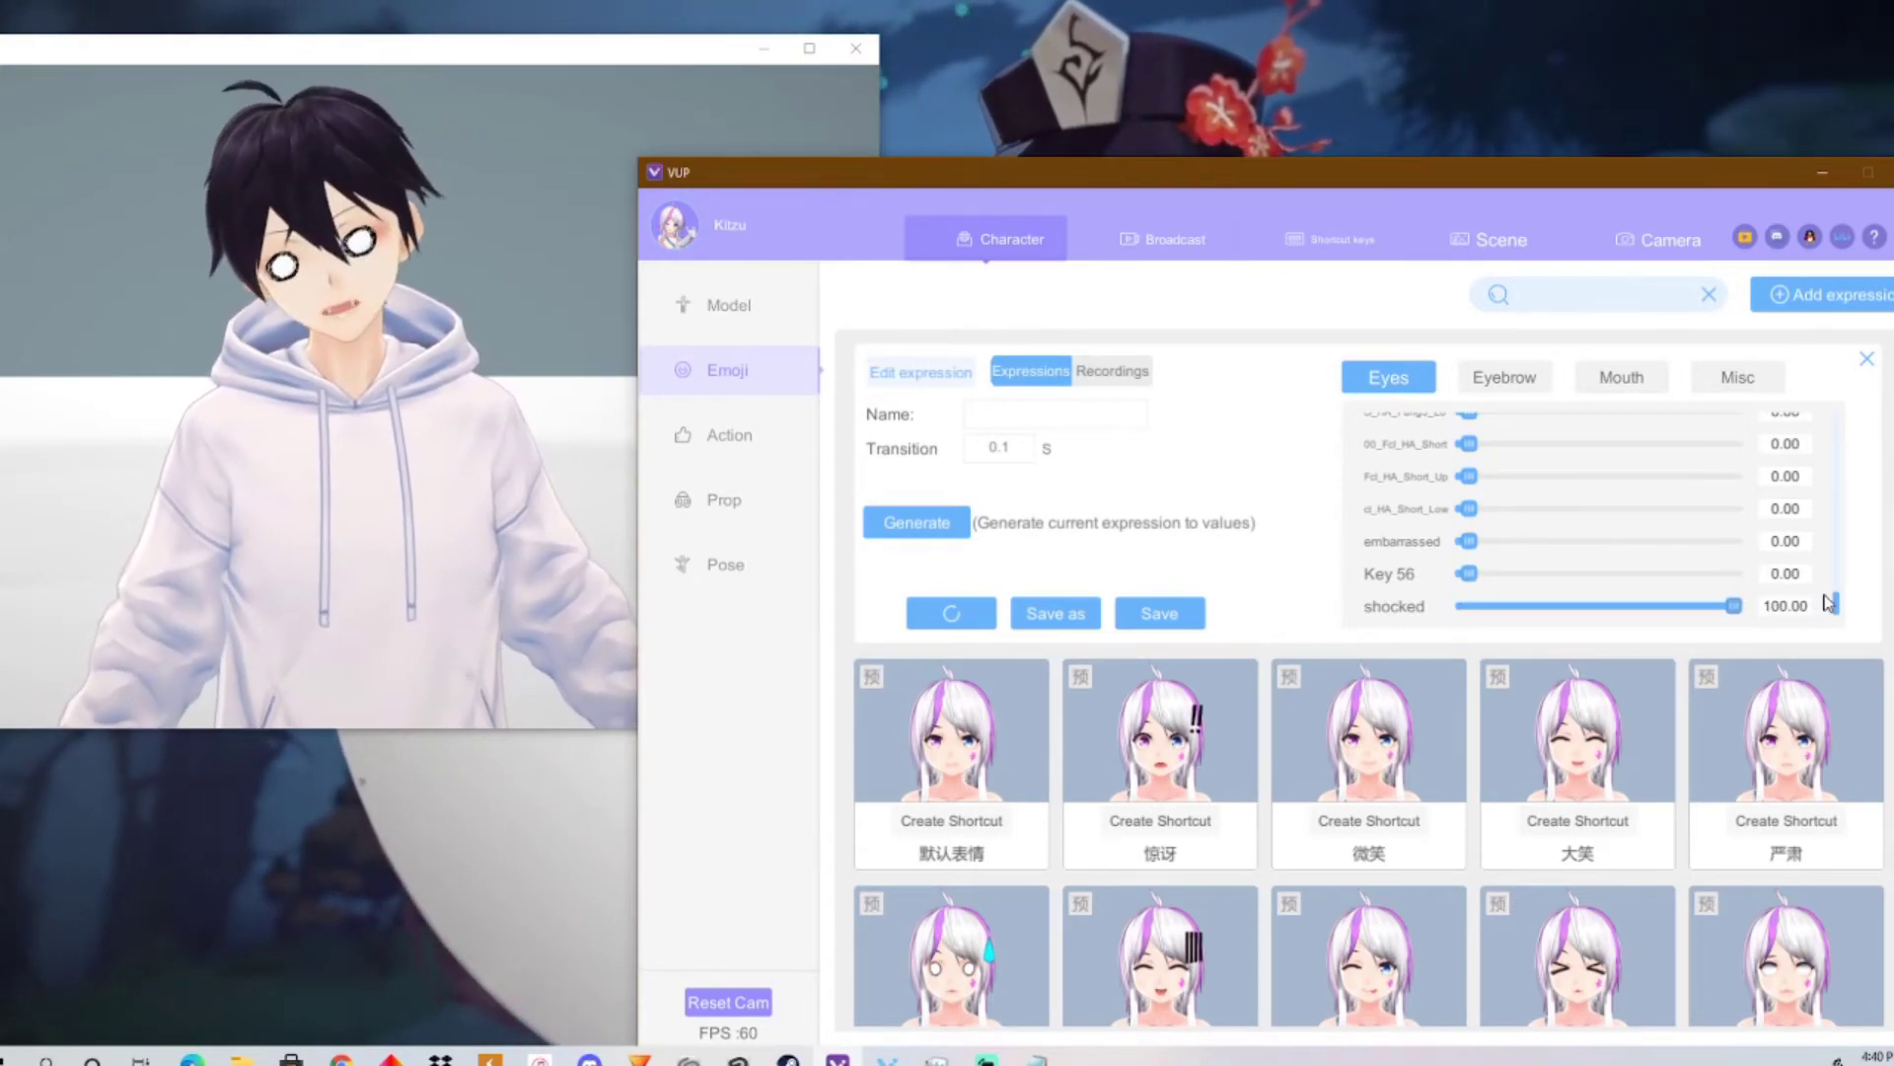
# Name the new expression "shocked", save it and find it in the expression list.
pyautogui.click(1054, 415)
pyautogui.write('shocked')
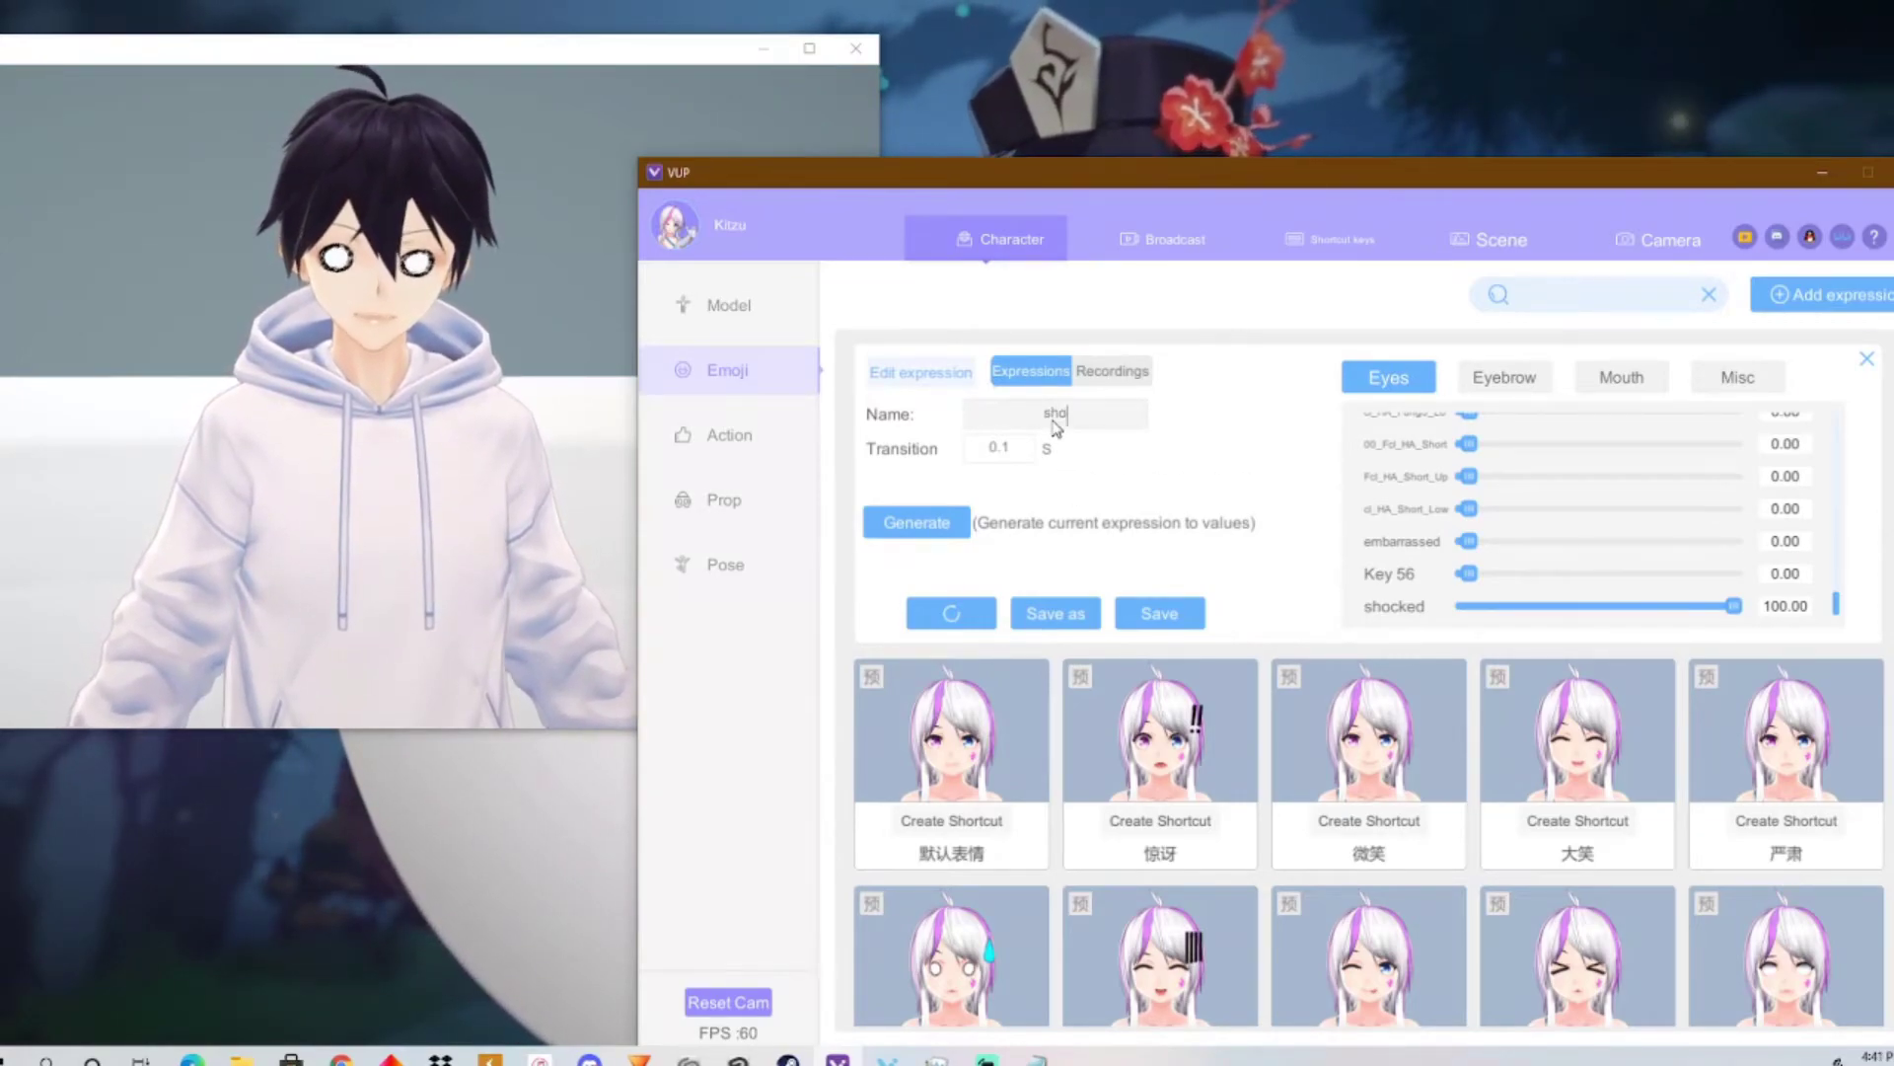
pyautogui.click(1159, 613)
pyautogui.scroll(-2, 1381, 631)
pyautogui.scroll(-2, 1416, 639)
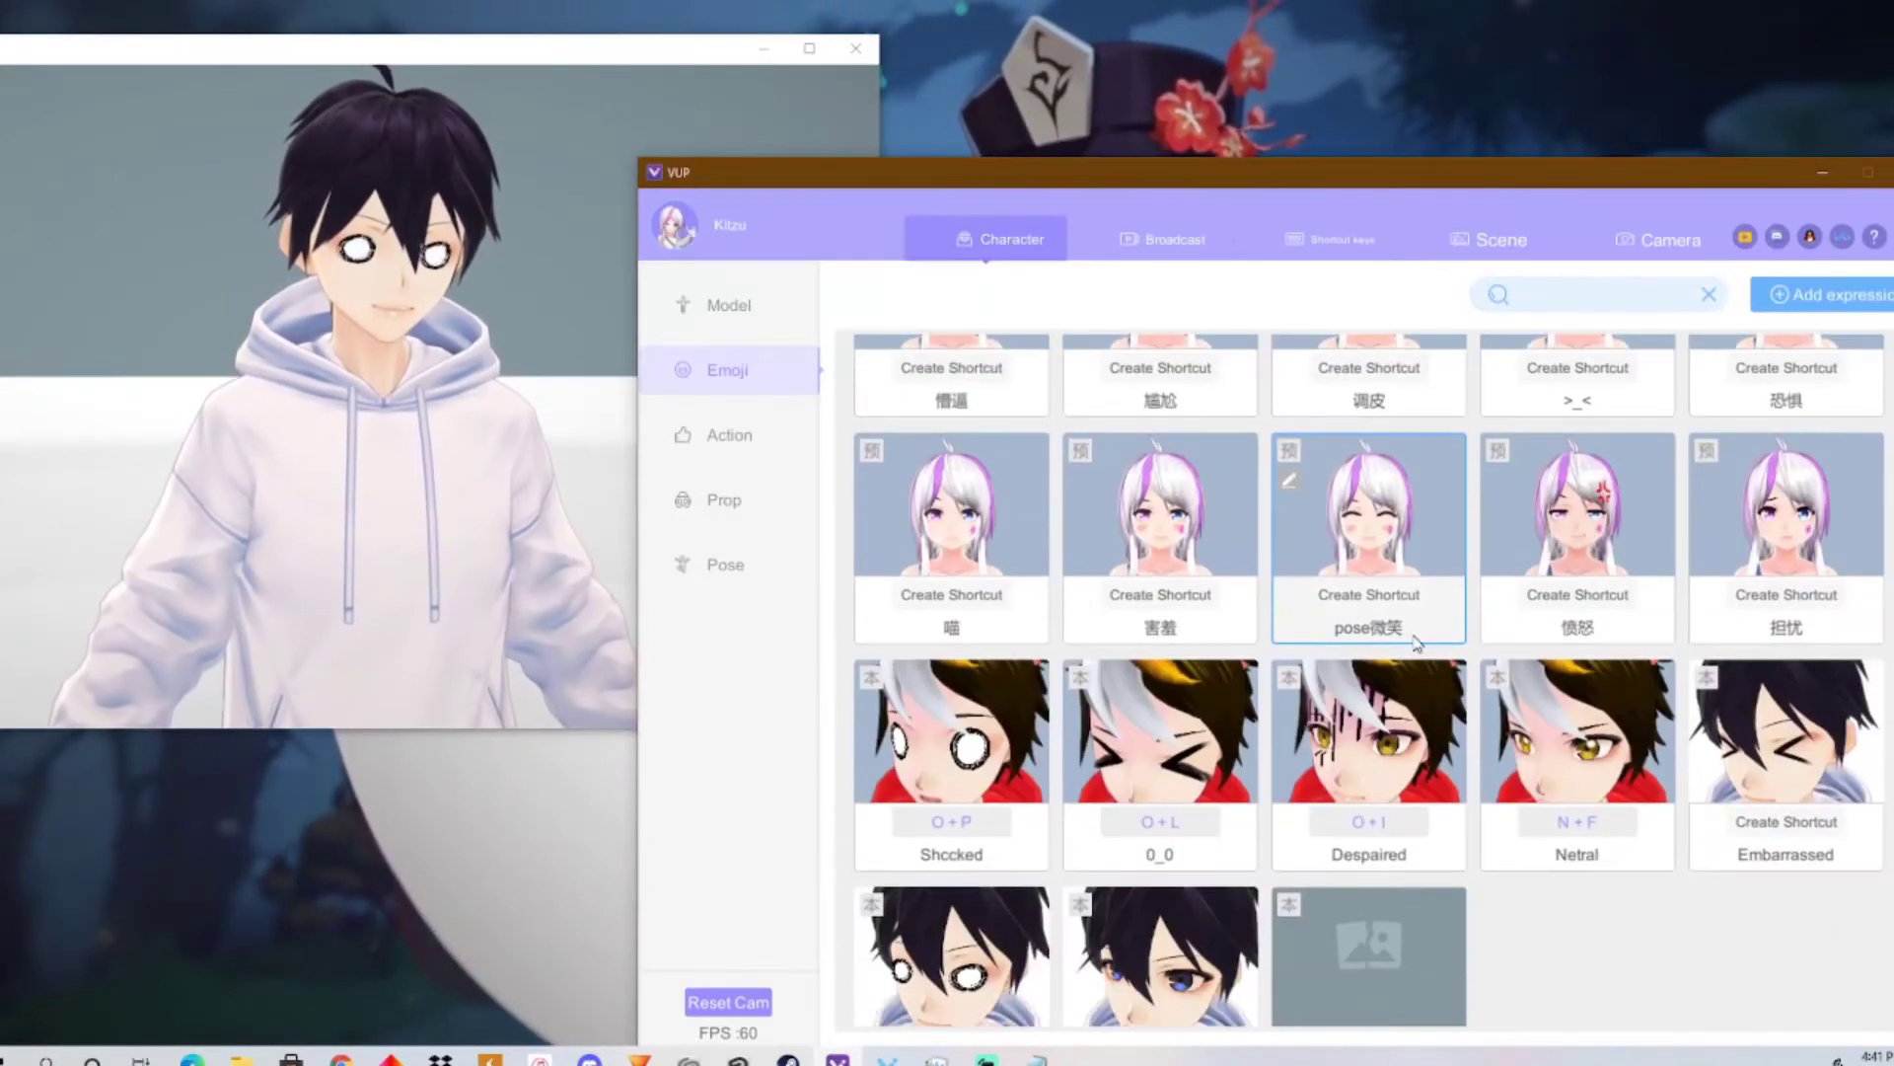